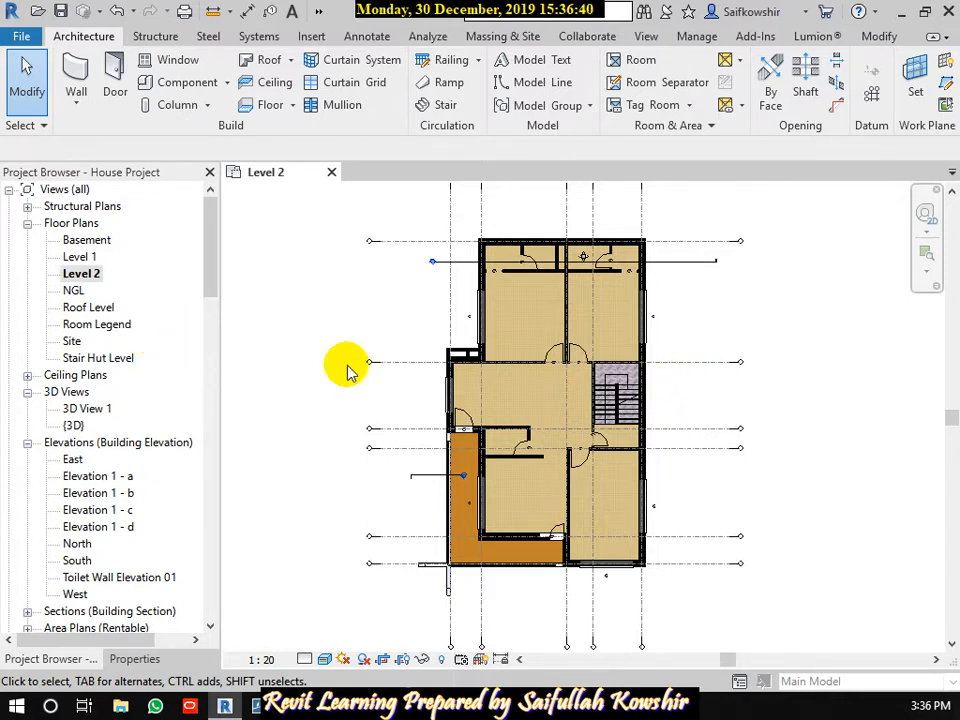
Examine the Level 2 floor plan, including the dividing wall between the two rooms beside grid line 1.
{"action": "scroll", "coordinate": [739, 362], "scroll_direction": "down", "scroll_amount": 2}
{"action": "scroll", "coordinate": [705, 418], "scroll_direction": "up", "scroll_amount": 2}
{"action": "scroll", "coordinate": [705, 418], "scroll_direction": "up", "scroll_amount": 2}
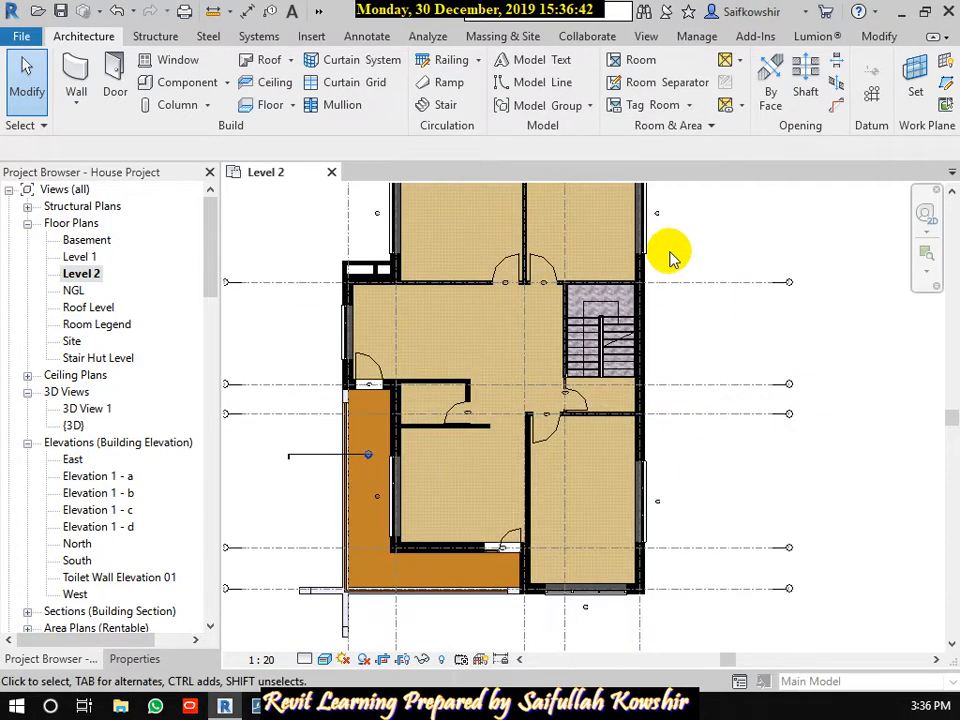
{"action": "middle_click_drag", "start_coordinate": [671, 257], "coordinate": [679, 373]}
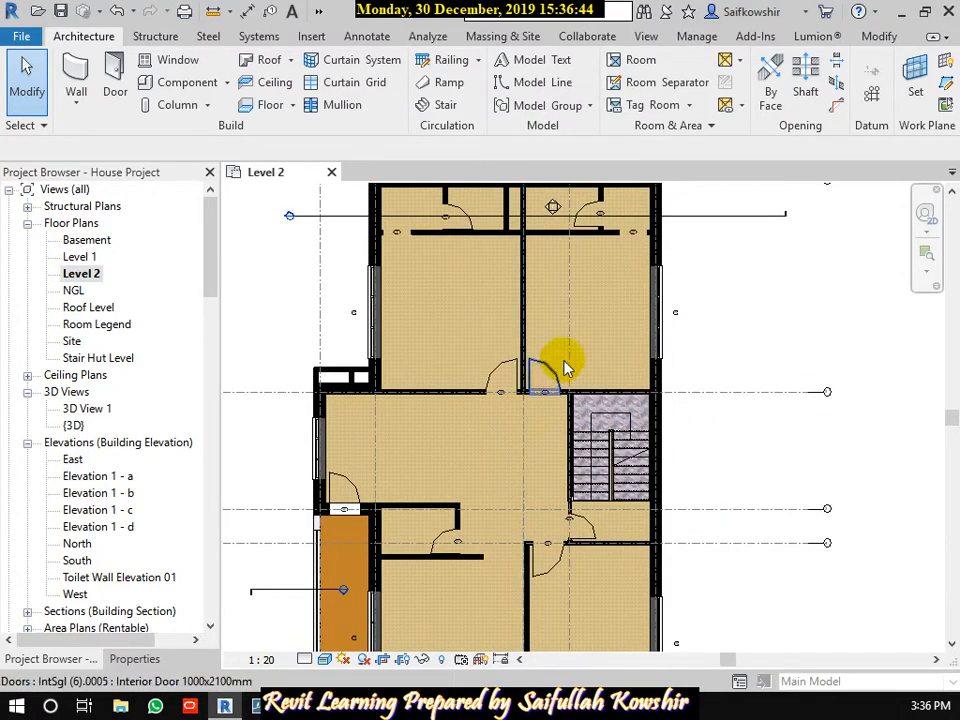
{"action": "middle_click_drag", "start_coordinate": [566, 369], "coordinate": [585, 403]}
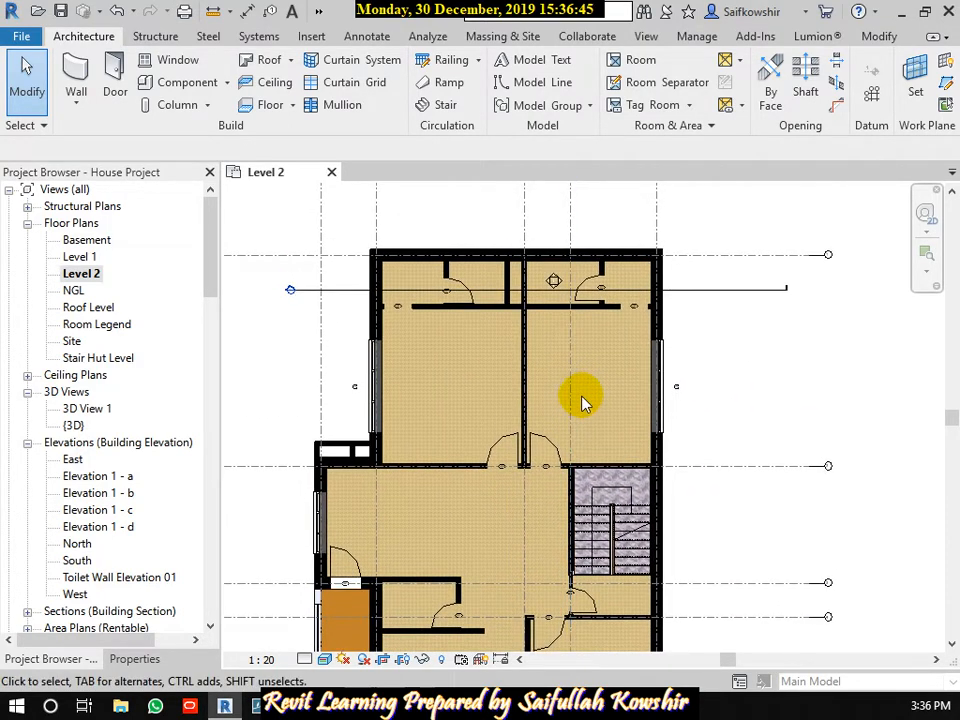
{"action": "left_click", "coordinate": [533, 416]}
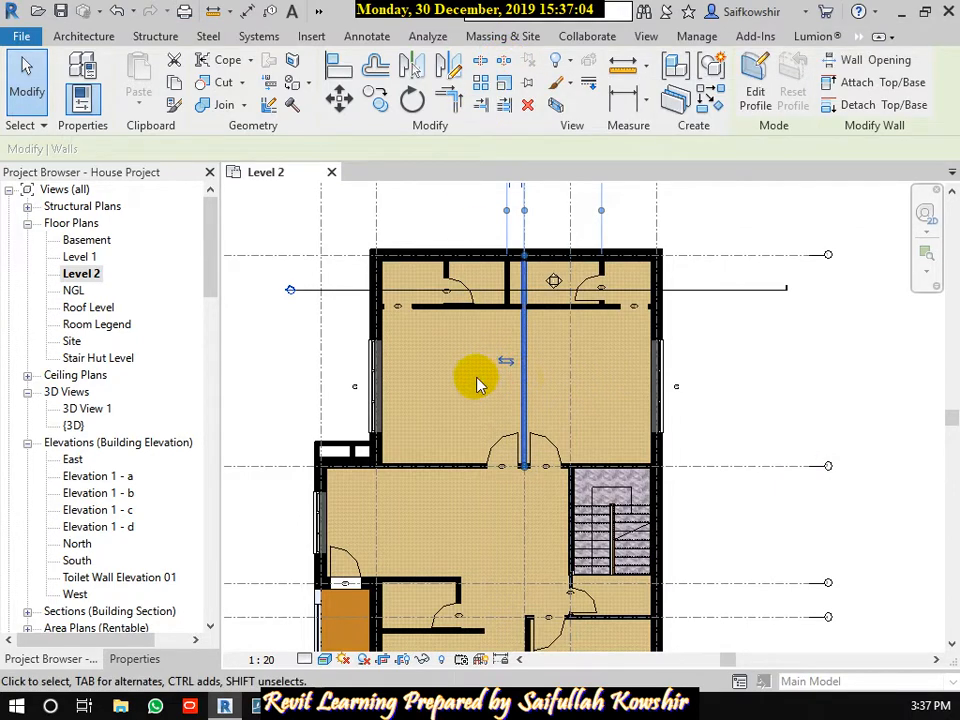
{"action": "key", "text": "Escape"}
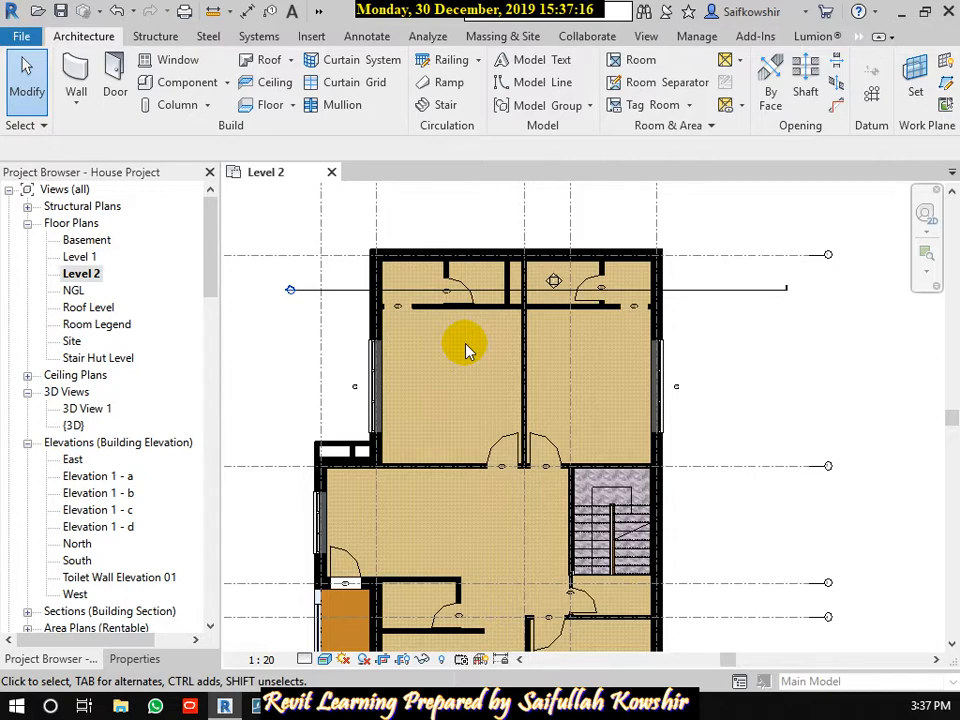
{"action": "scroll", "coordinate": [566, 328], "scroll_direction": "down", "scroll_amount": 2}
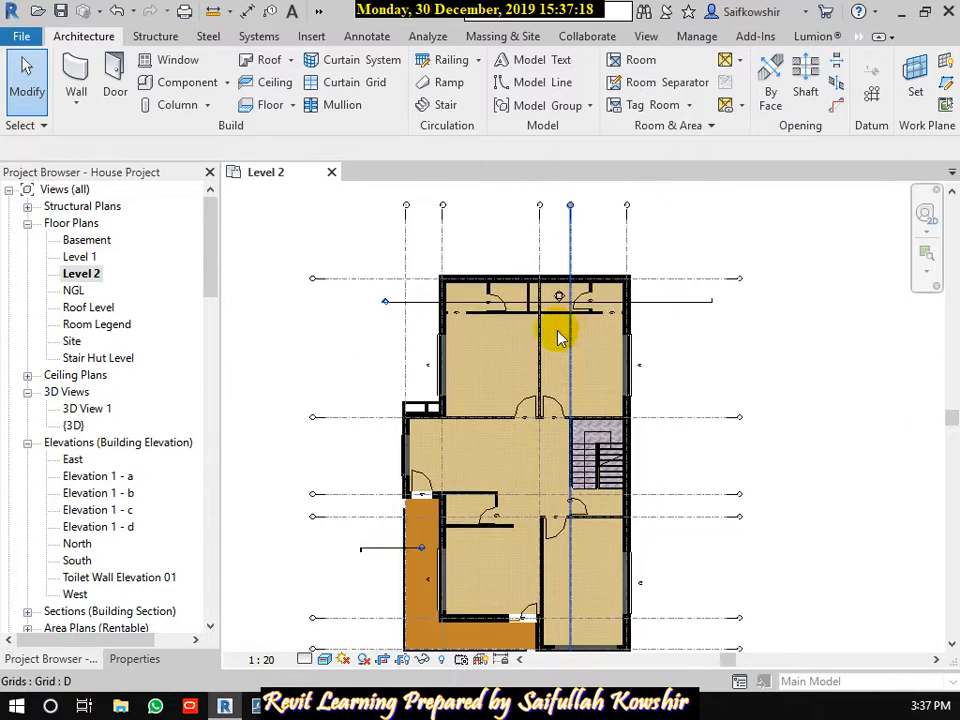
{"action": "mouse_move", "coordinate": [560, 338]}
{"action": "middle_mouse_down"}
{"action": "mouse_move", "coordinate": [538, 366]}
{"action": "mouse_move", "coordinate": [554, 338]}
{"action": "middle_mouse_up"}
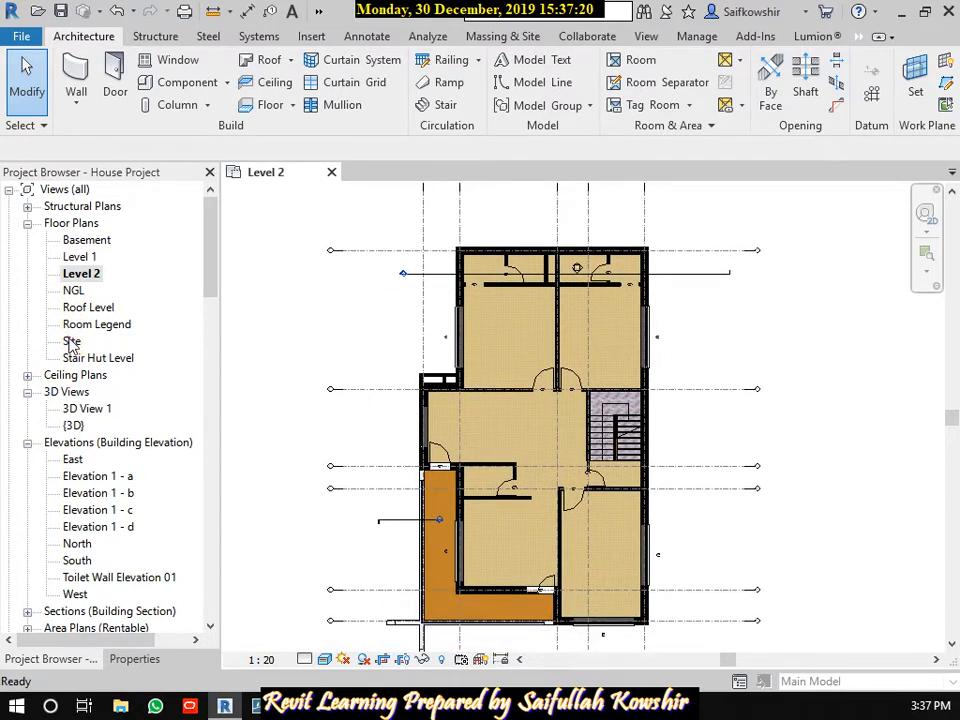
Open the Site floor plan and set its visual style to Realistic and its detail level to Fine.
{"action": "double_click", "coordinate": [72, 341]}
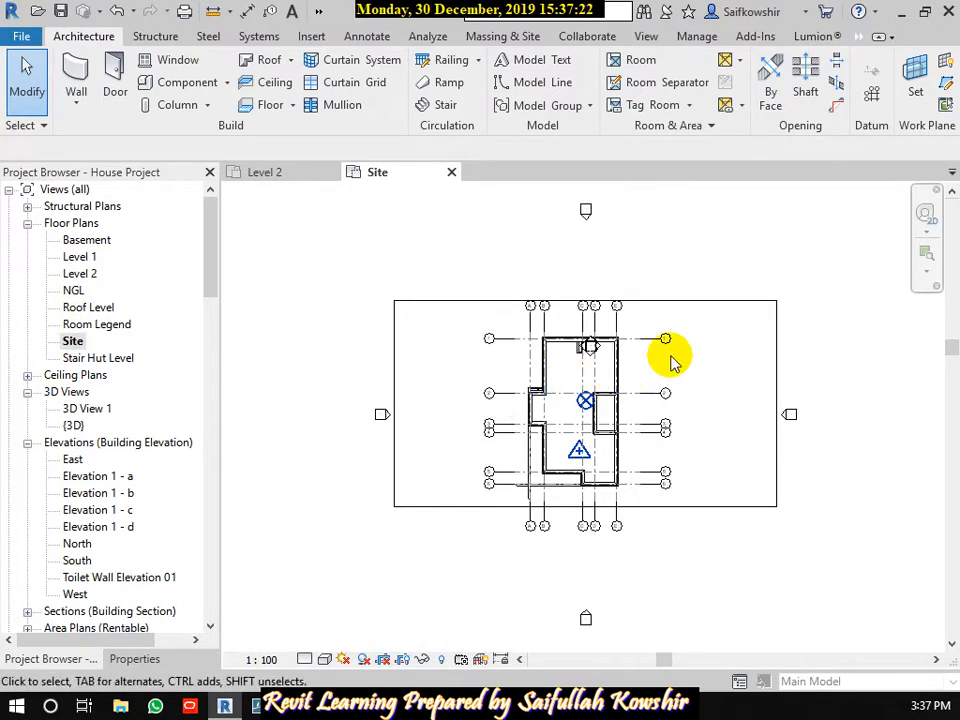
{"action": "middle_click_drag", "start_coordinate": [672, 363], "coordinate": [671, 354]}
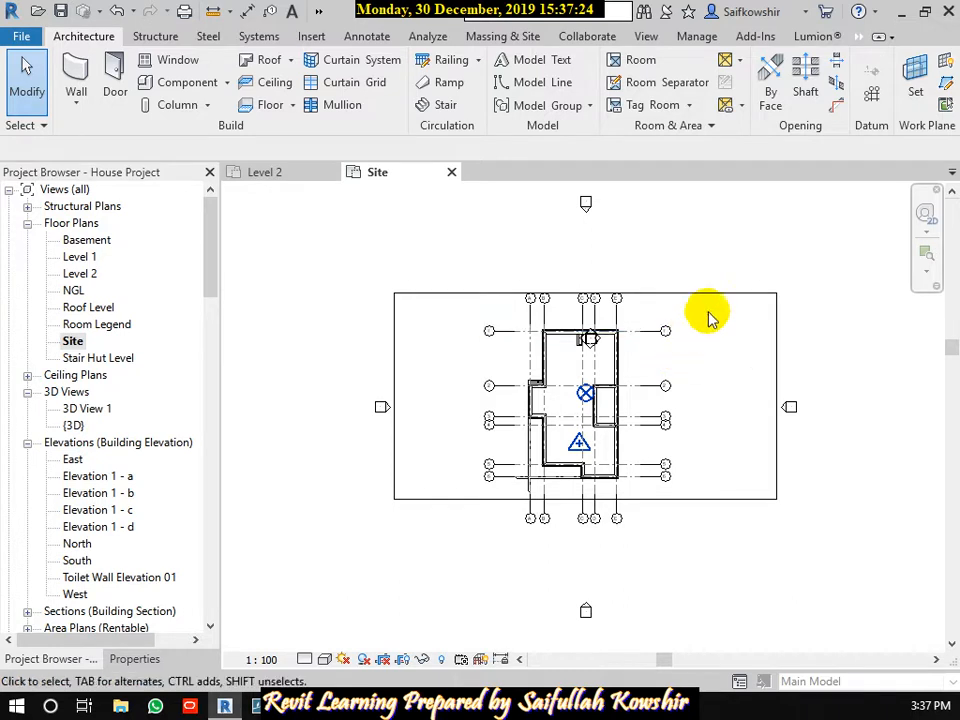
{"action": "left_click", "coordinate": [324, 659]}
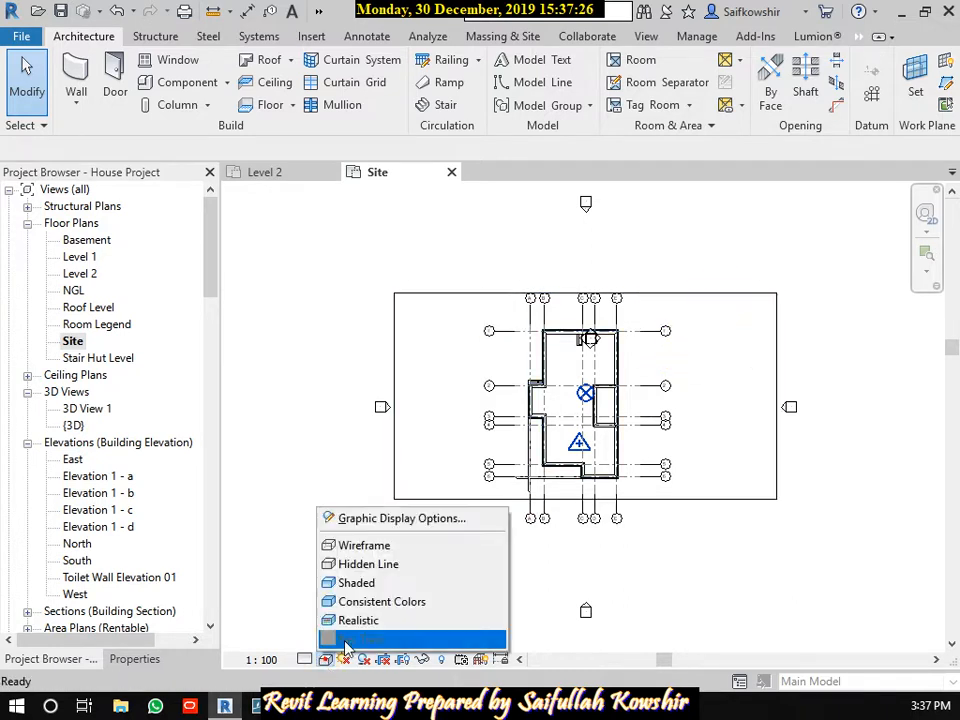
{"action": "left_click", "coordinate": [352, 620]}
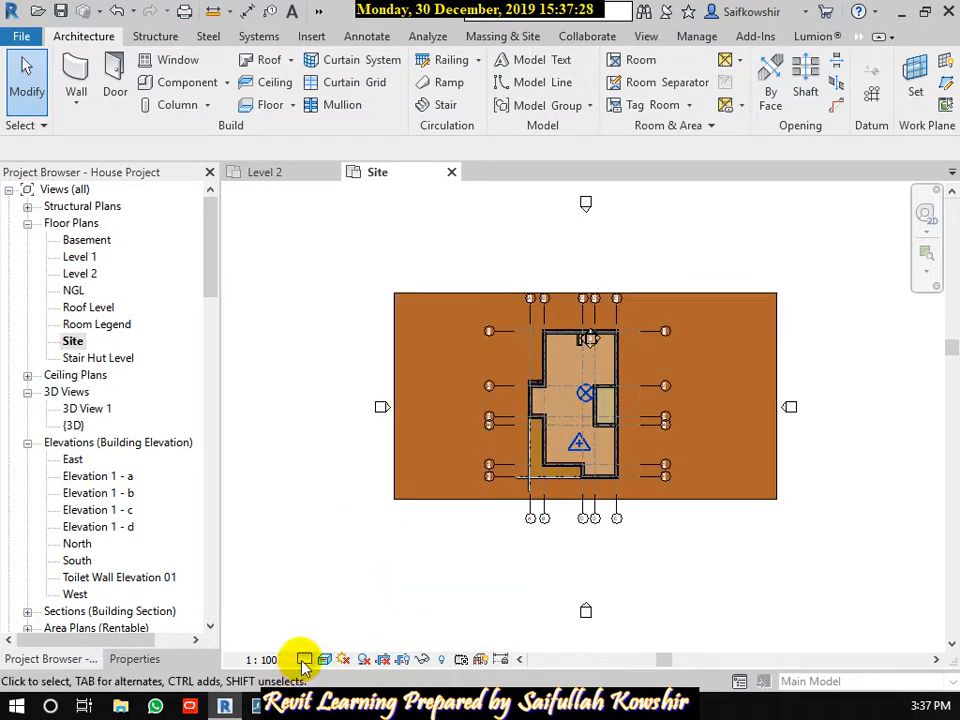
{"action": "left_click", "coordinate": [304, 659]}
{"action": "left_click", "coordinate": [311, 636]}
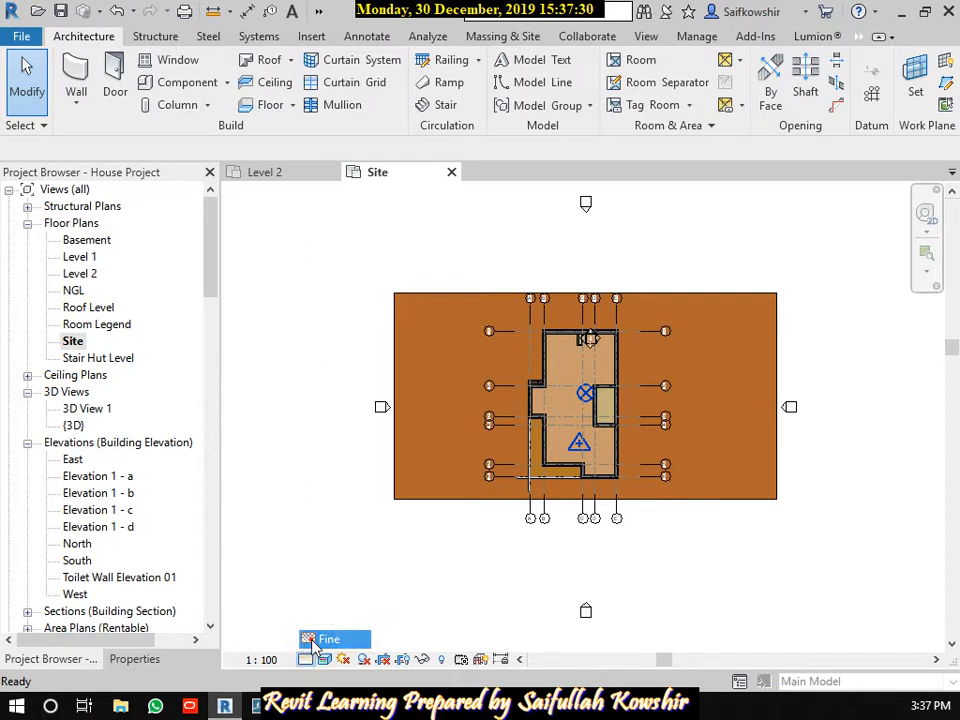
Hide the large rectangular site floor around the house in the Site plan as an individual element.
{"action": "left_click", "coordinate": [408, 503]}
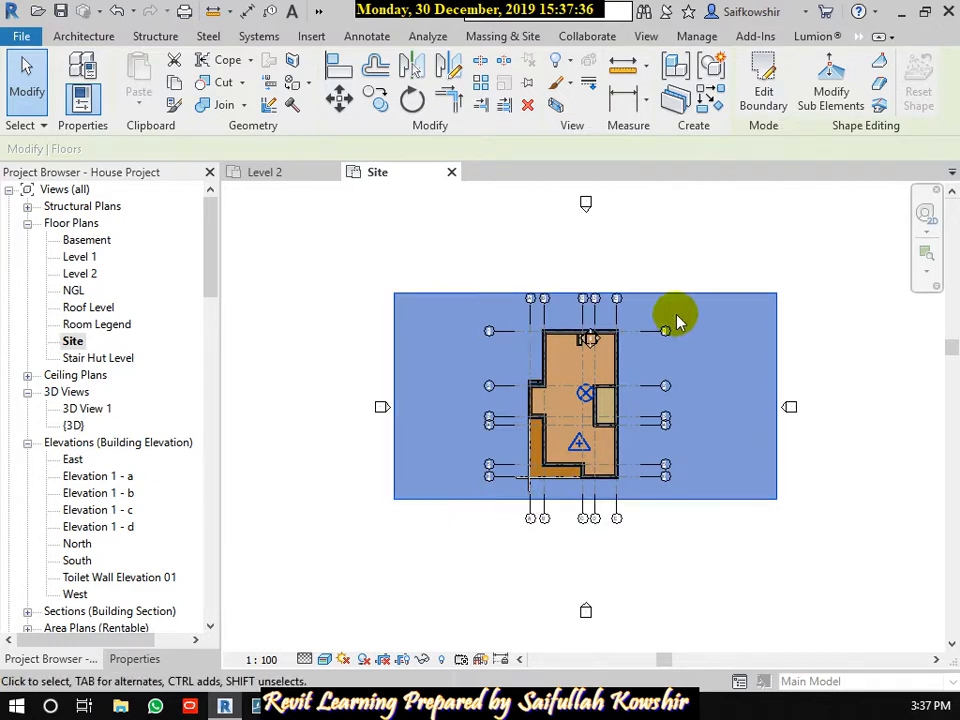
{"action": "right_click", "coordinate": [726, 321]}
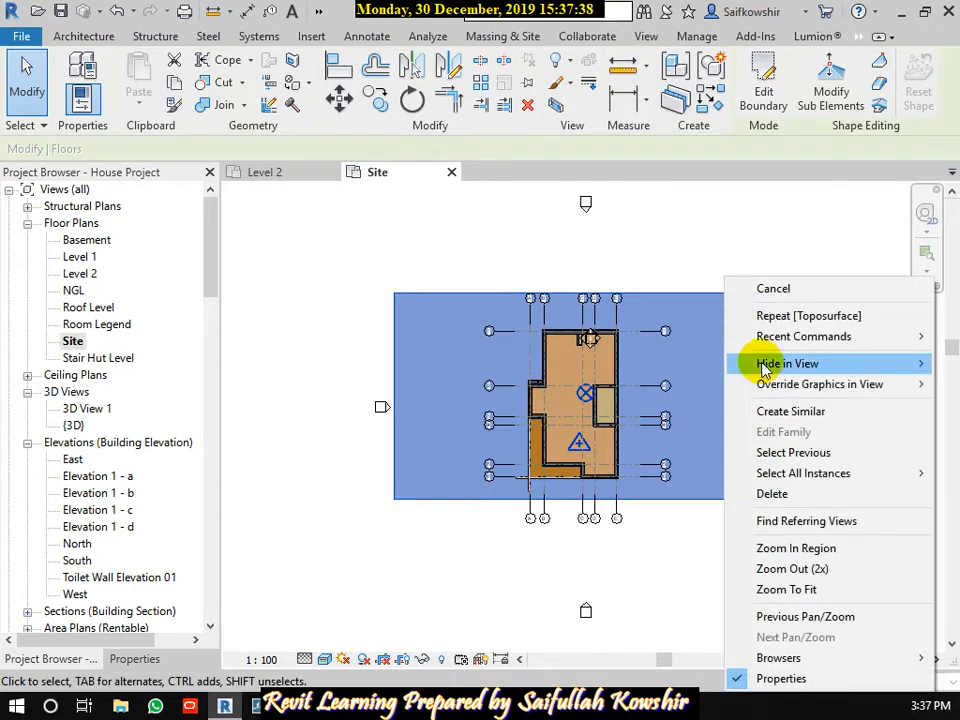
{"action": "mouse_move", "coordinate": [762, 363]}
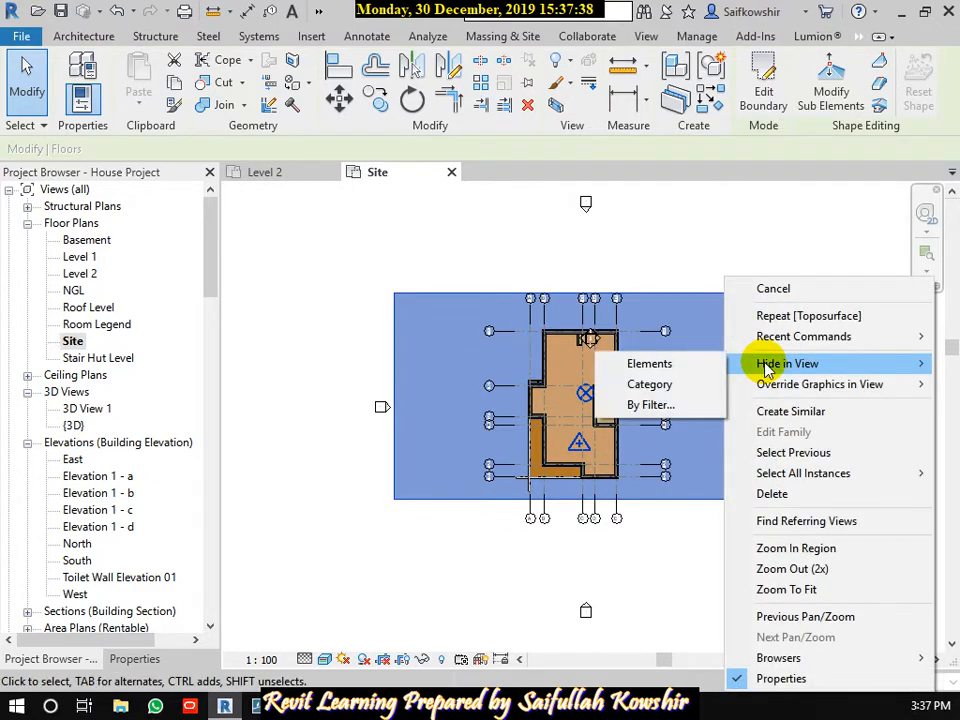
{"action": "left_click", "coordinate": [682, 368]}
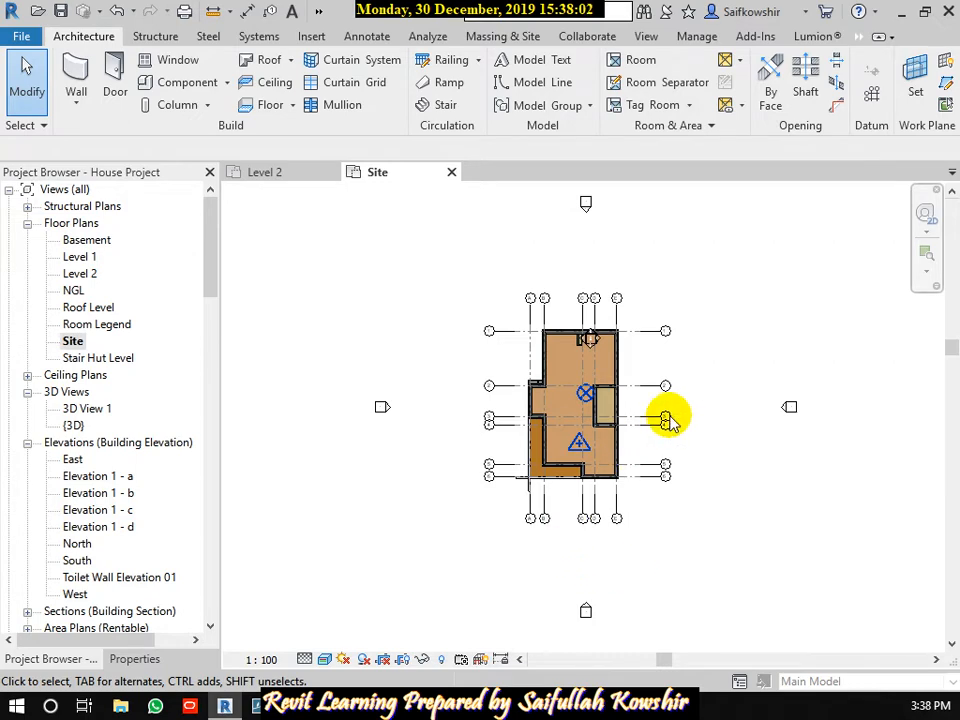
Examine the house footprint and the surrounding numbered and lettered grids in the Site plan.
{"action": "scroll", "coordinate": [669, 422], "scroll_direction": "up", "scroll_amount": 4}
{"action": "scroll", "coordinate": [675, 450], "scroll_direction": "up", "scroll_amount": 3}
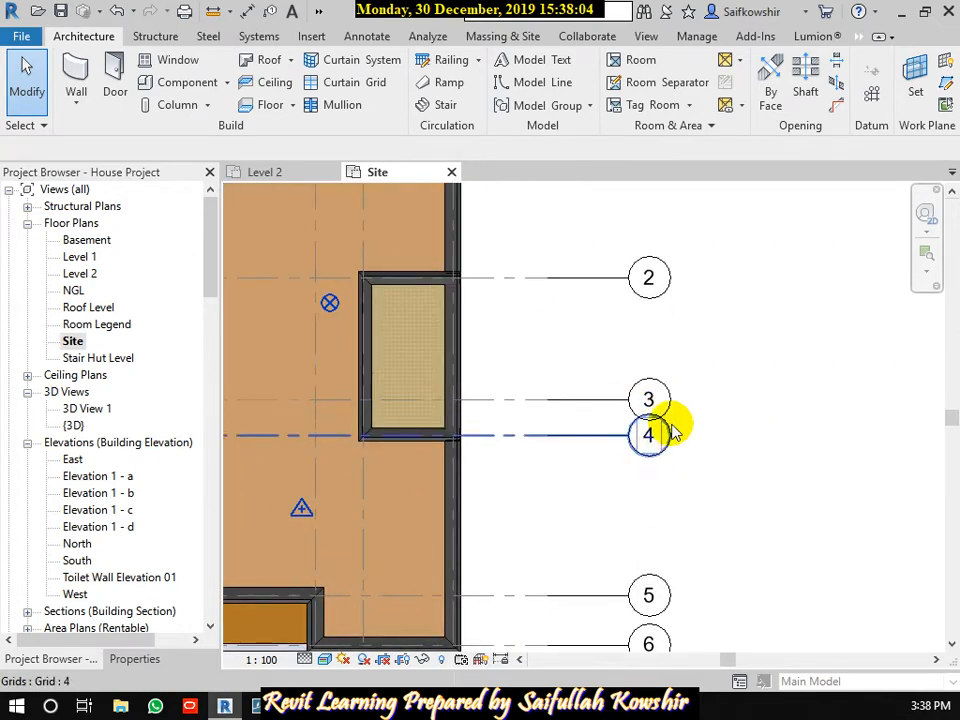
{"action": "middle_click_drag", "start_coordinate": [643, 514], "coordinate": [690, 459]}
{"action": "scroll", "coordinate": [680, 555], "scroll_direction": "up", "scroll_amount": 1}
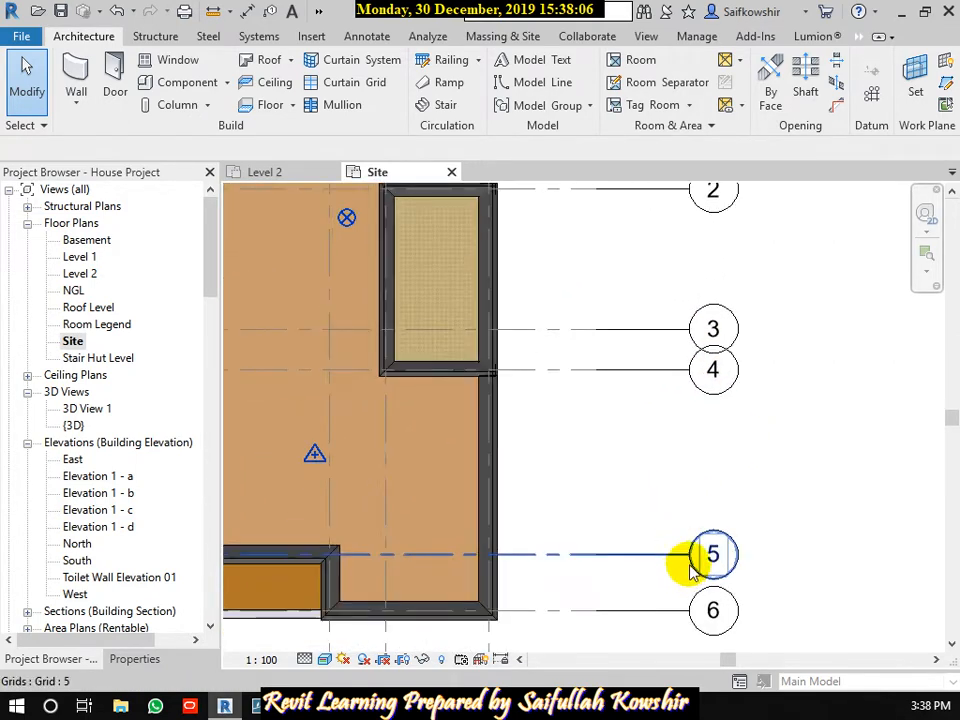
{"action": "scroll", "coordinate": [672, 565], "scroll_direction": "down", "scroll_amount": 3}
{"action": "middle_click_drag", "start_coordinate": [660, 570], "coordinate": [714, 512]}
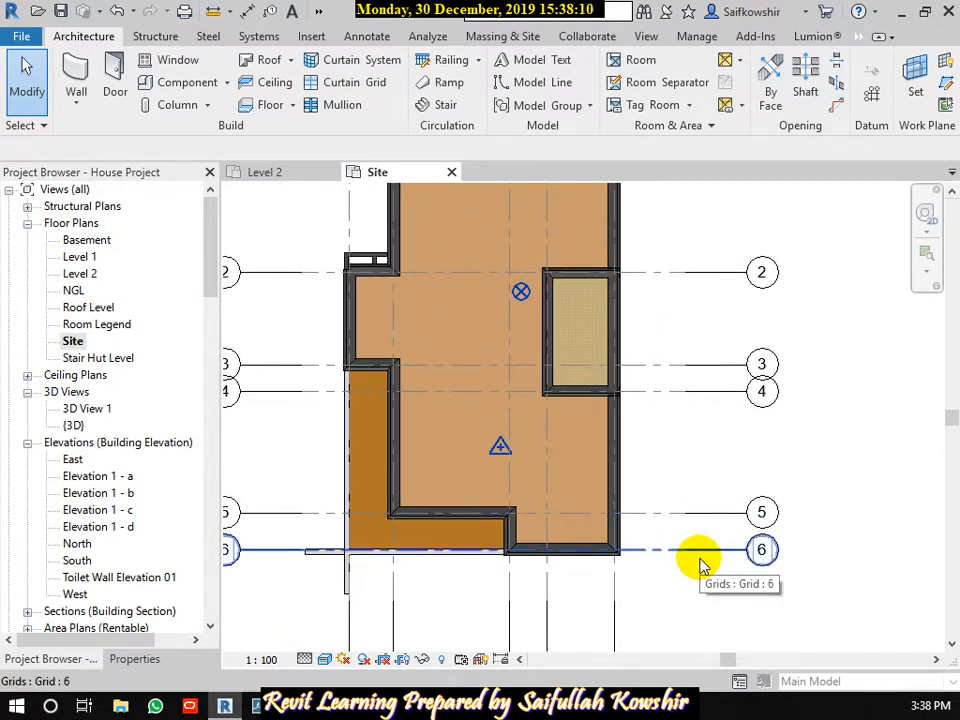
{"action": "scroll", "coordinate": [709, 549], "scroll_direction": "down", "scroll_amount": 3}
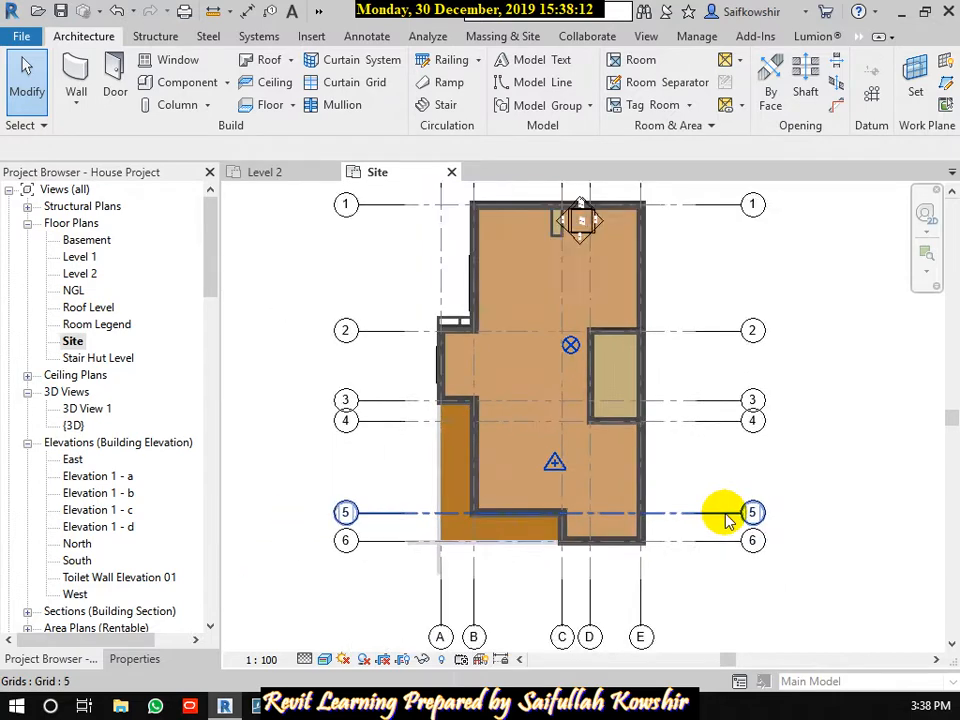
{"action": "middle_click_drag", "start_coordinate": [727, 480], "coordinate": [727, 446]}
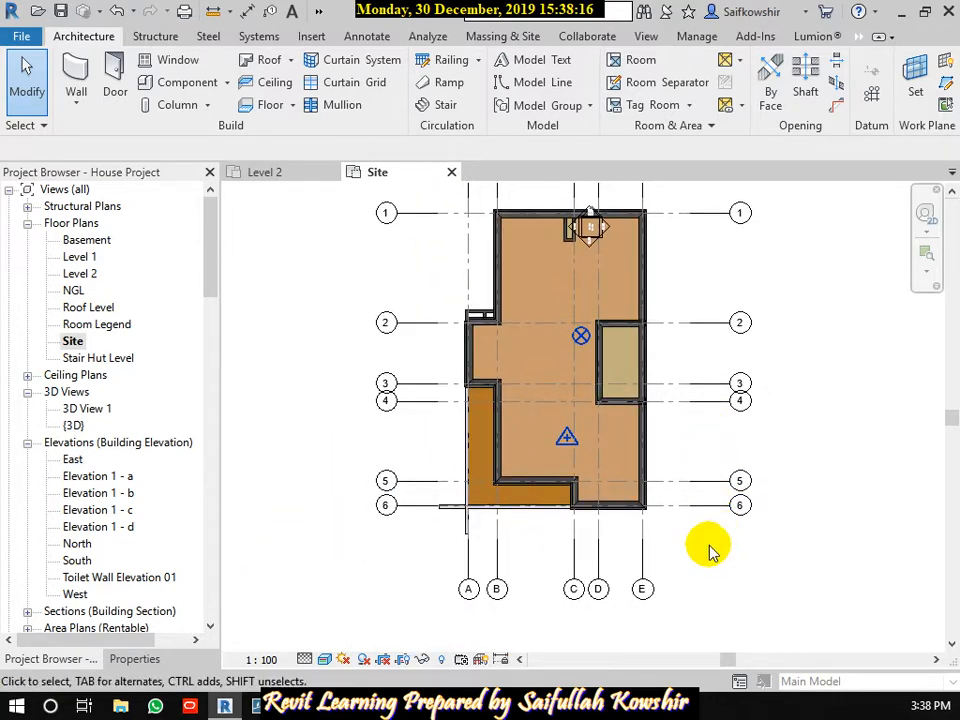
Reveal the hidden elements, unhide the site floor as an element, and return to the normal Site plan display.
{"action": "left_click", "coordinate": [442, 660]}
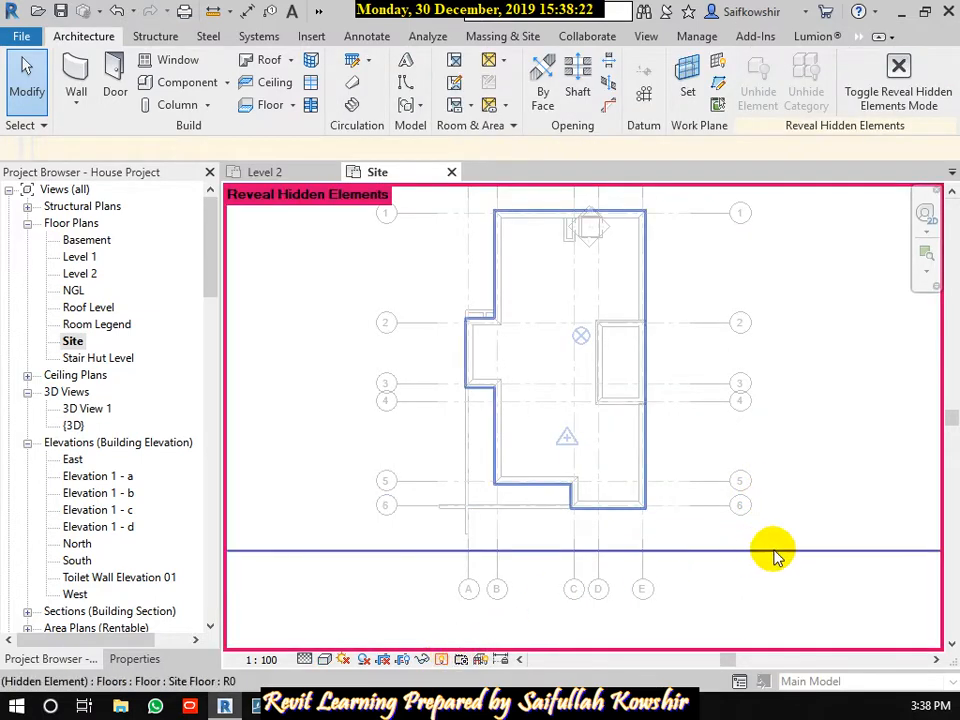
{"action": "scroll", "coordinate": [762, 552], "scroll_direction": "down", "scroll_amount": 3}
{"action": "middle_click_drag", "start_coordinate": [774, 557], "coordinate": [660, 500]}
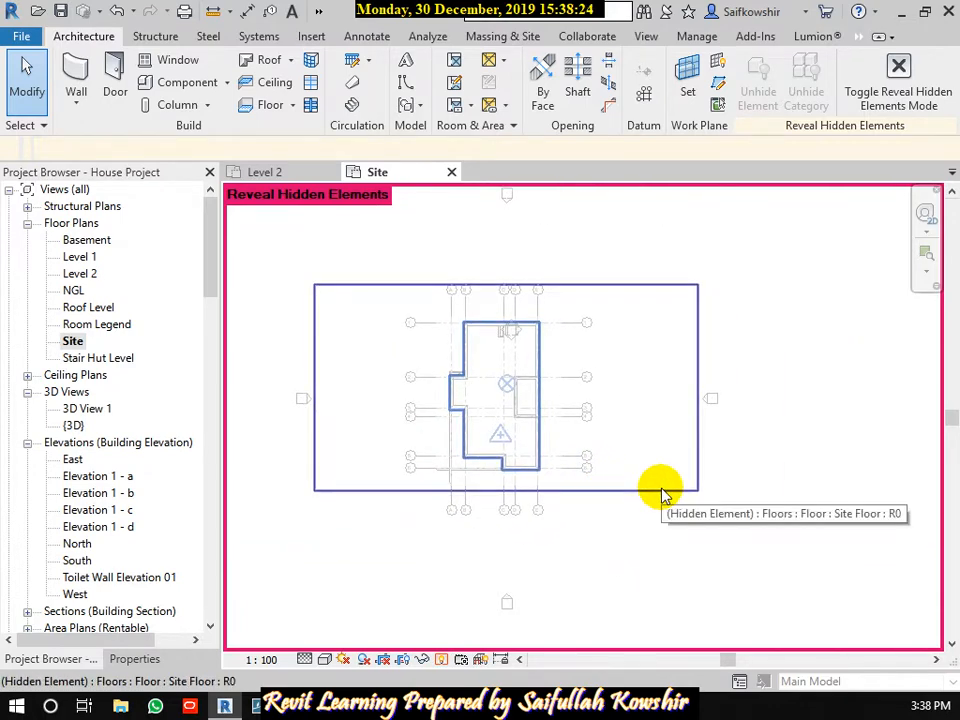
{"action": "left_click", "coordinate": [660, 490]}
{"action": "right_click", "coordinate": [662, 490]}
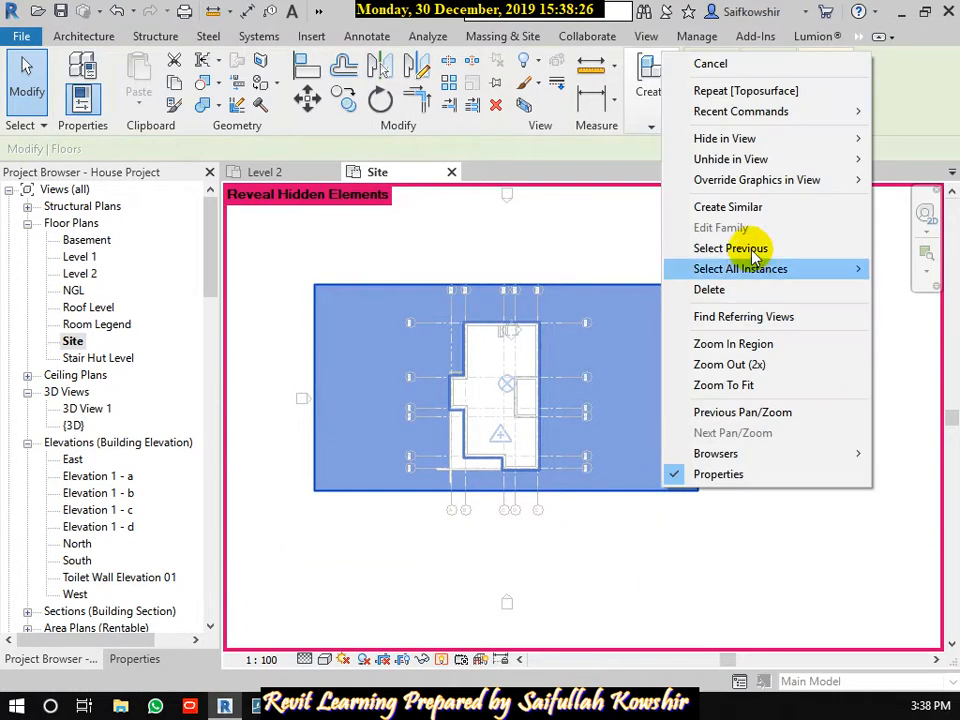
{"action": "mouse_move", "coordinate": [755, 162]}
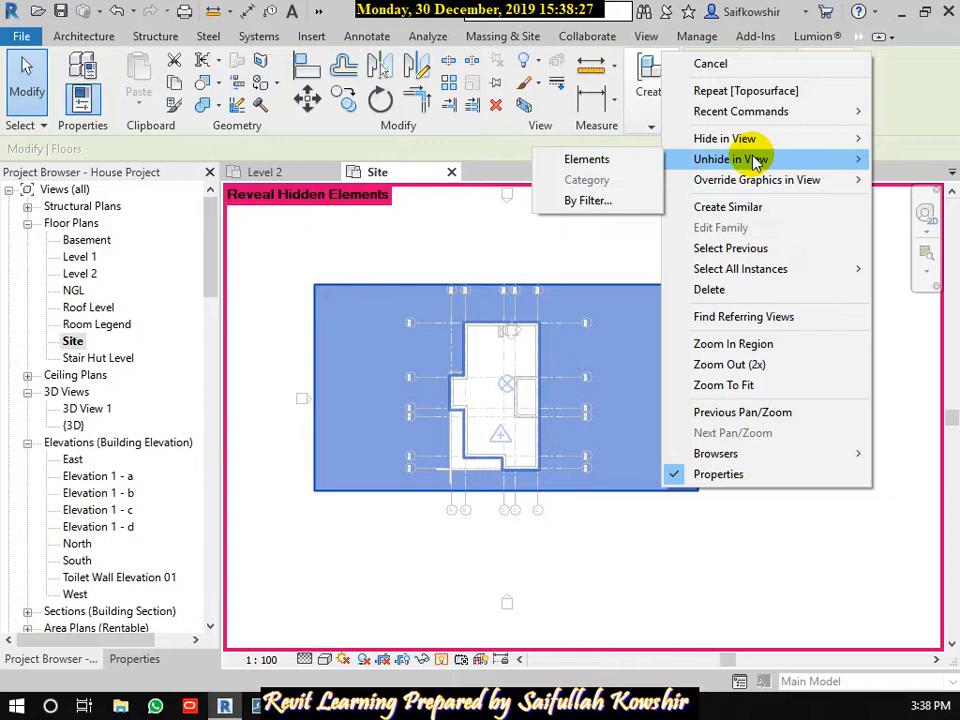
{"action": "left_click", "coordinate": [610, 160]}
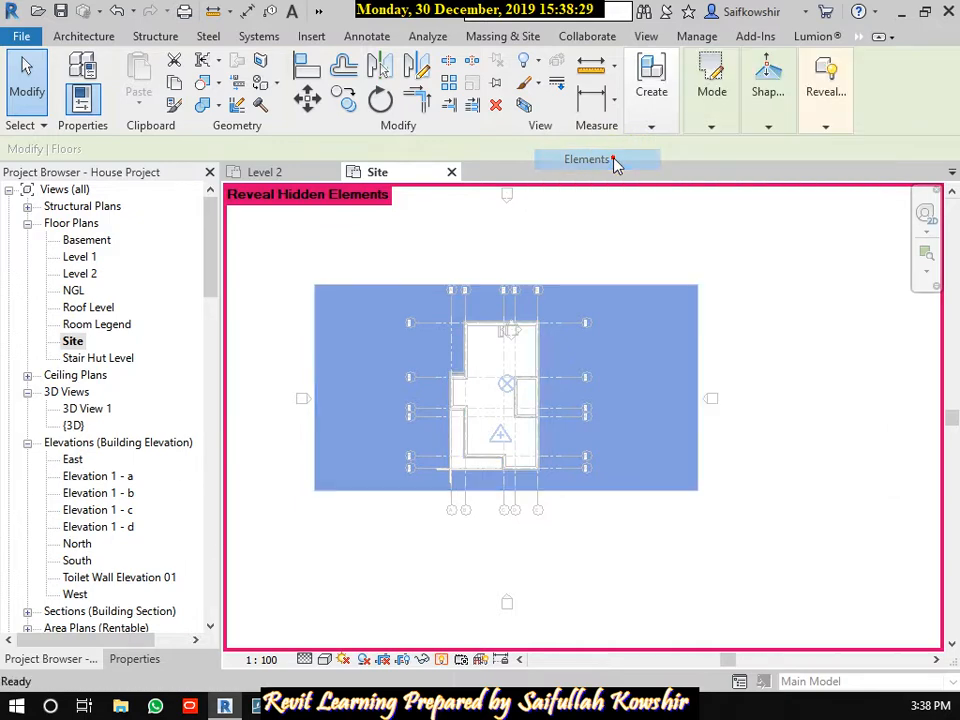
{"action": "left_click", "coordinate": [442, 660]}
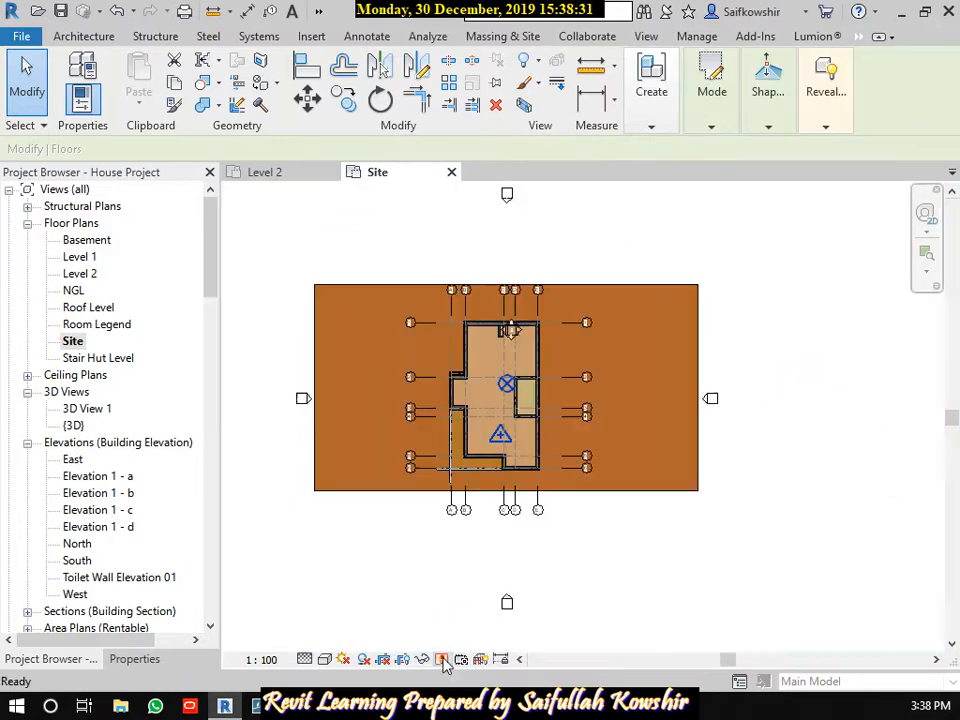
Delete the rectangular site floor surrounding the house from the Site plan.
{"action": "left_click", "coordinate": [692, 485]}
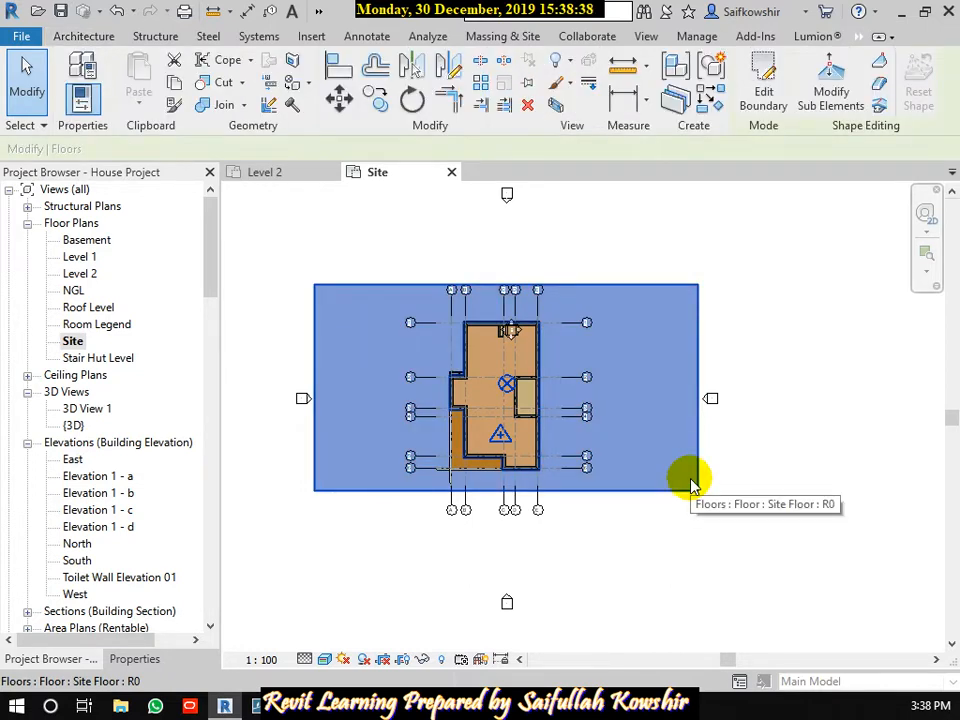
{"action": "key", "text": "Delete"}
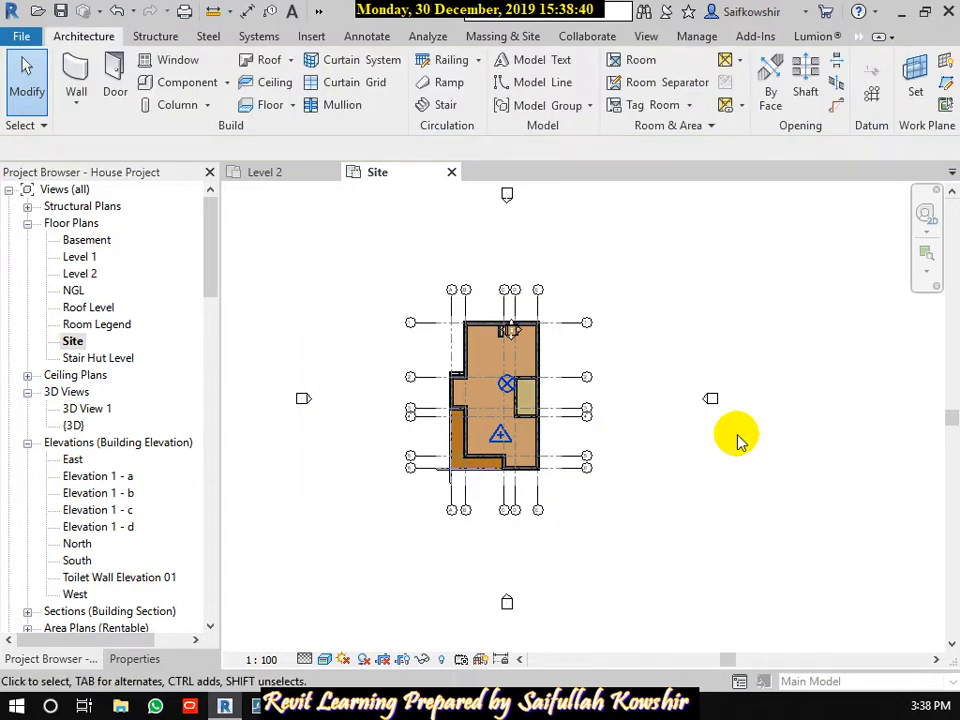
{"action": "scroll", "coordinate": [650, 503], "scroll_direction": "down", "scroll_amount": 1}
{"action": "middle_click_drag", "start_coordinate": [650, 503], "coordinate": [664, 493]}
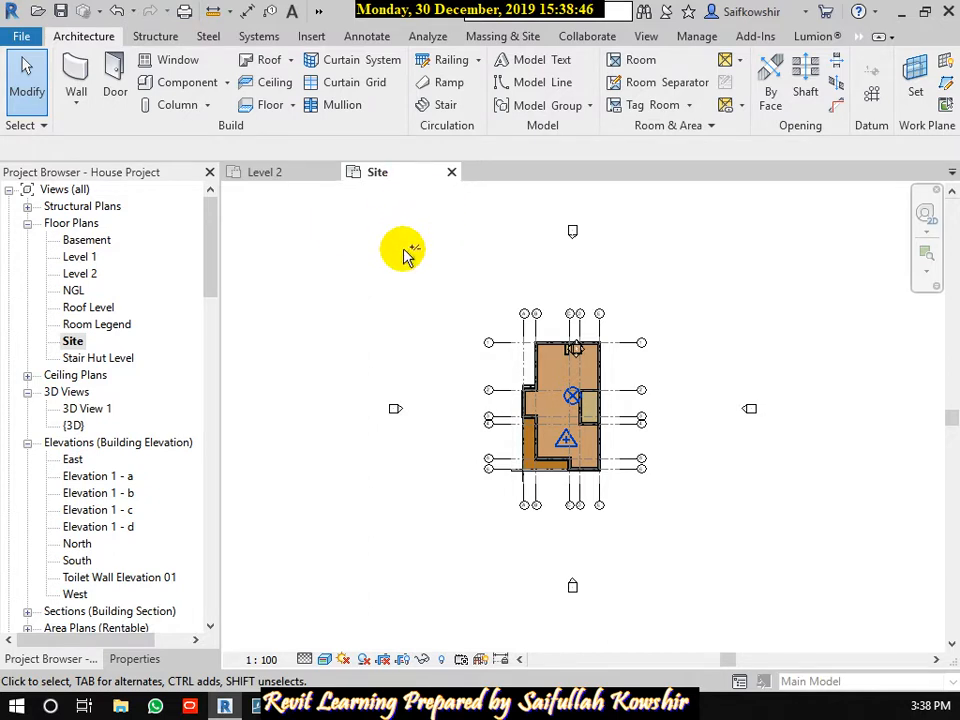
Start a toposurface in the Site plan and place a row of four points north of the house at absolute elevation -1200.
{"action": "left_click_drag", "start_coordinate": [480, 47], "coordinate": [540, 40]}
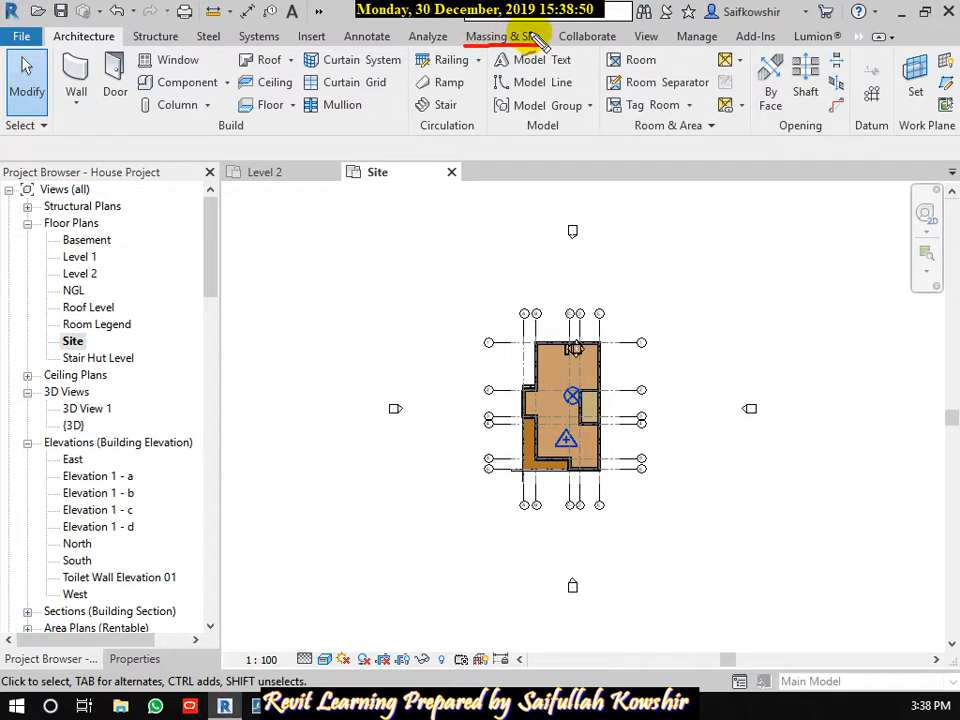
{"action": "left_click", "coordinate": [514, 39]}
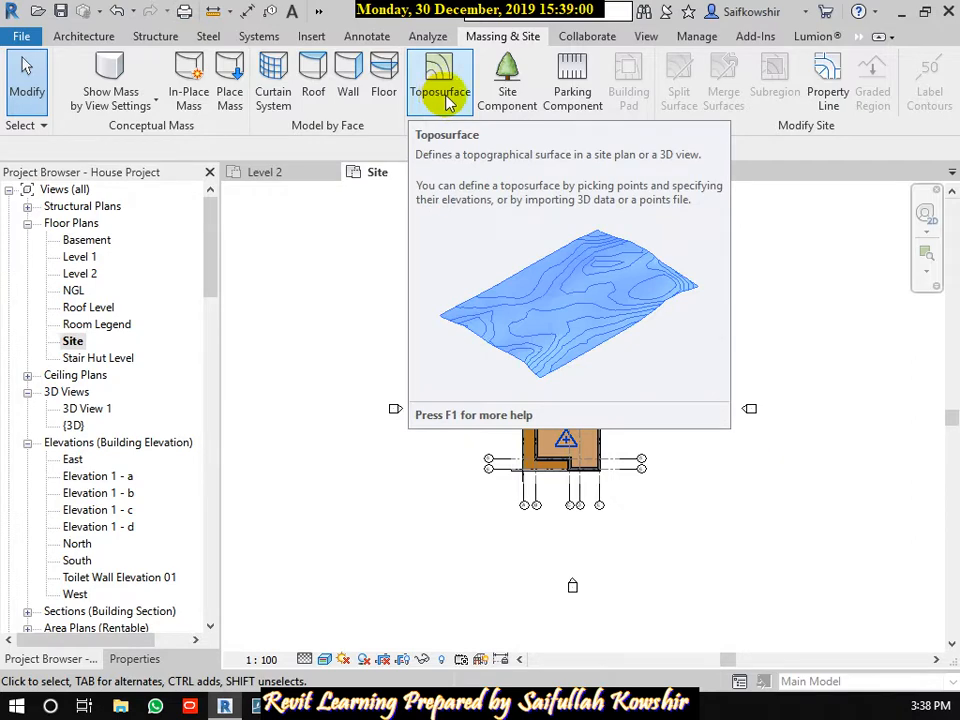
{"action": "left_click", "coordinate": [458, 100]}
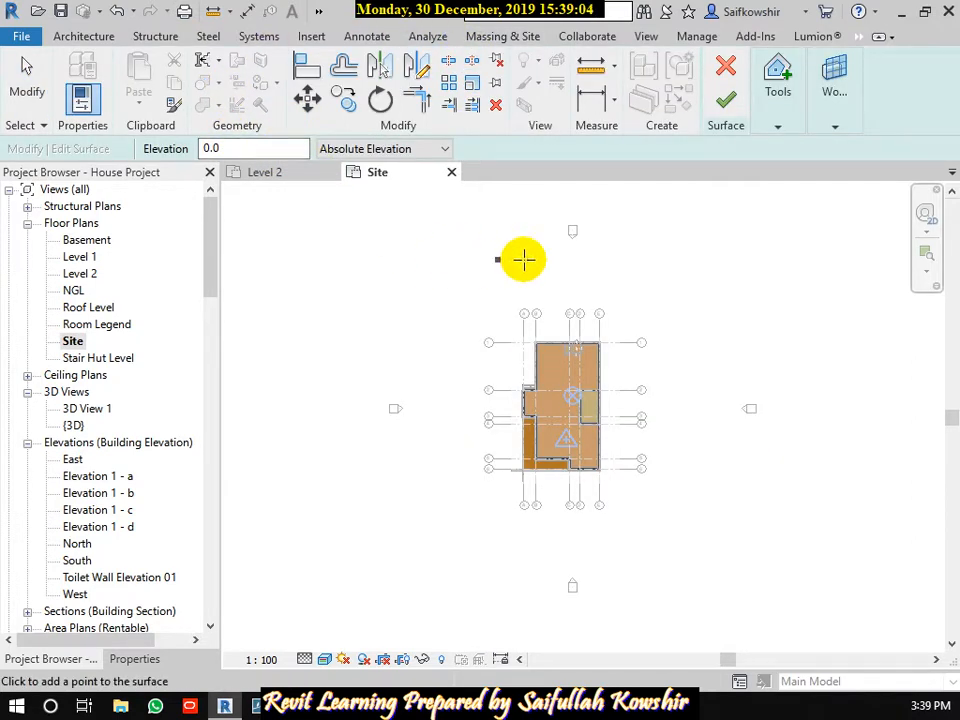
{"action": "left_click", "coordinate": [414, 150]}
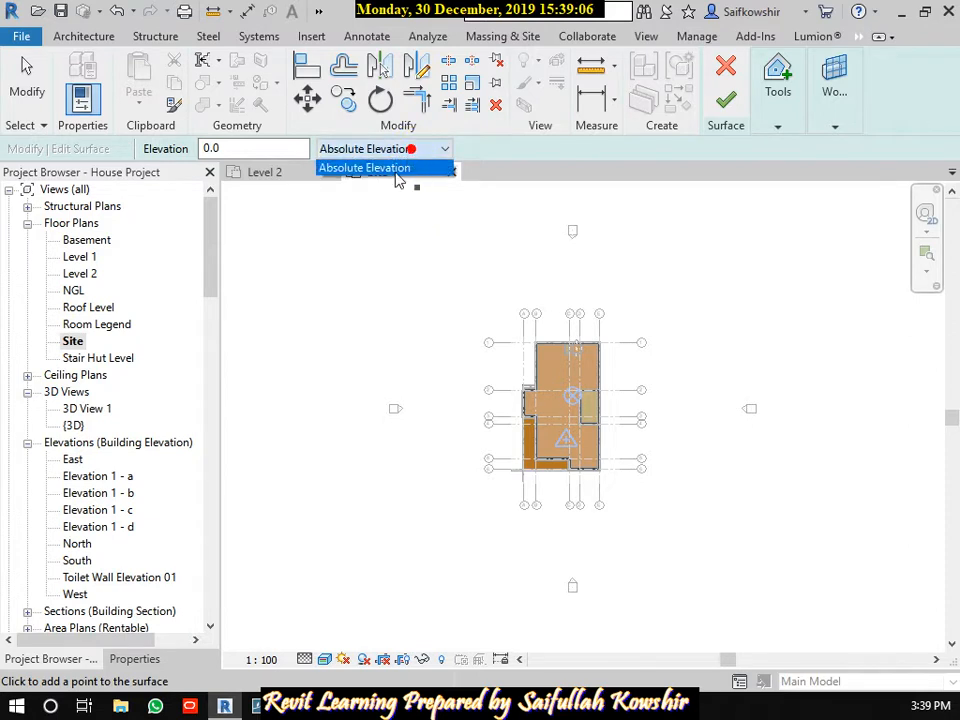
{"action": "left_click", "coordinate": [400, 167]}
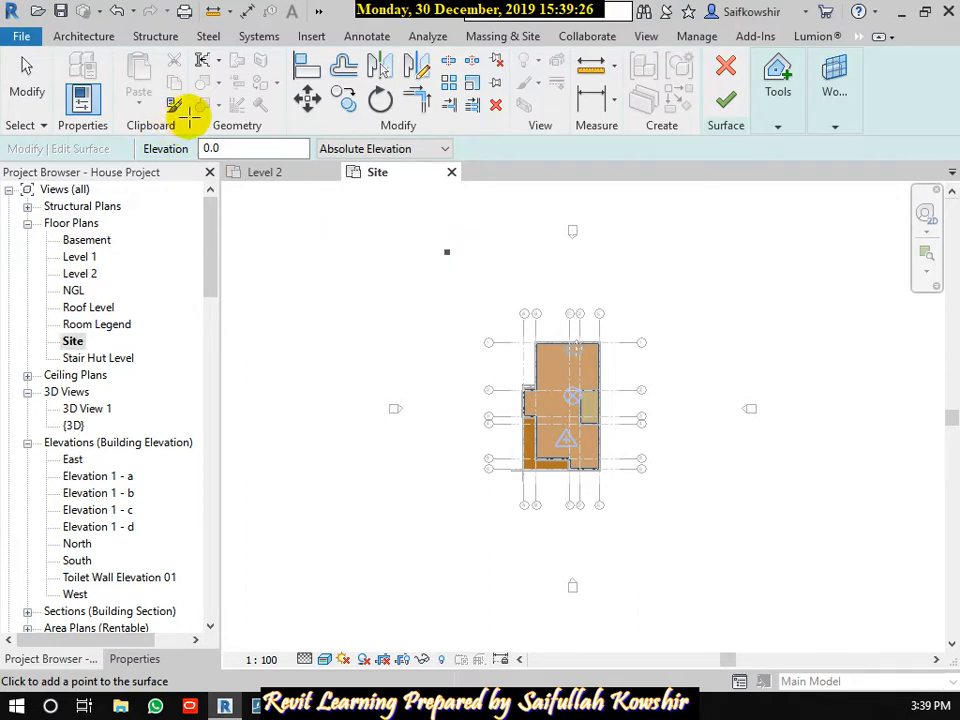
{"action": "left_click_drag", "start_coordinate": [243, 152], "coordinate": [180, 154]}
{"action": "type", "text": "-"}
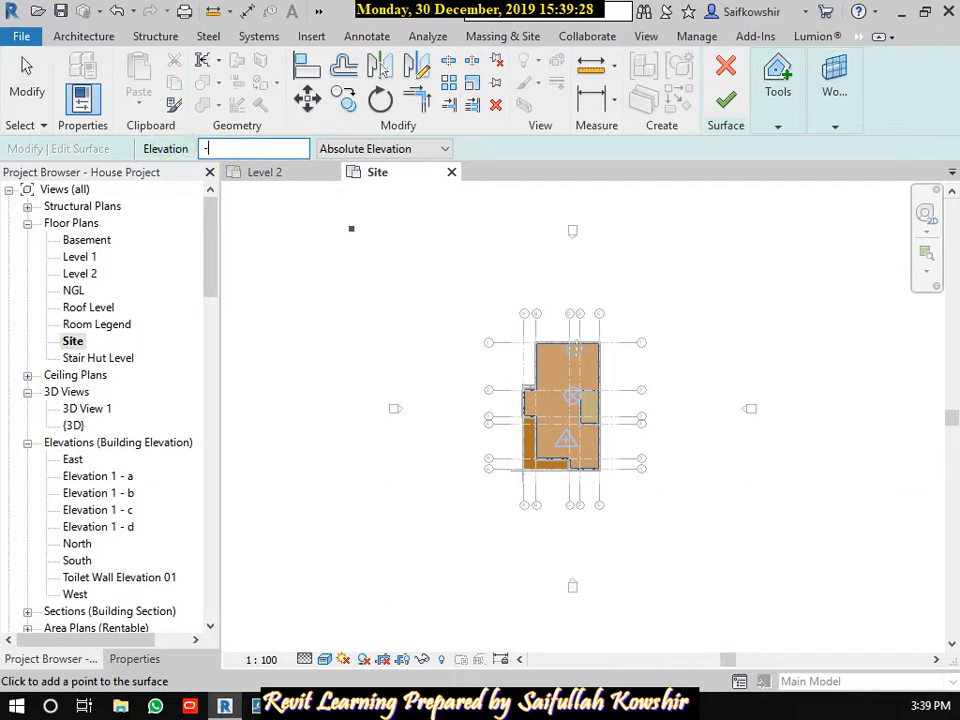
{"action": "type", "text": "1200"}
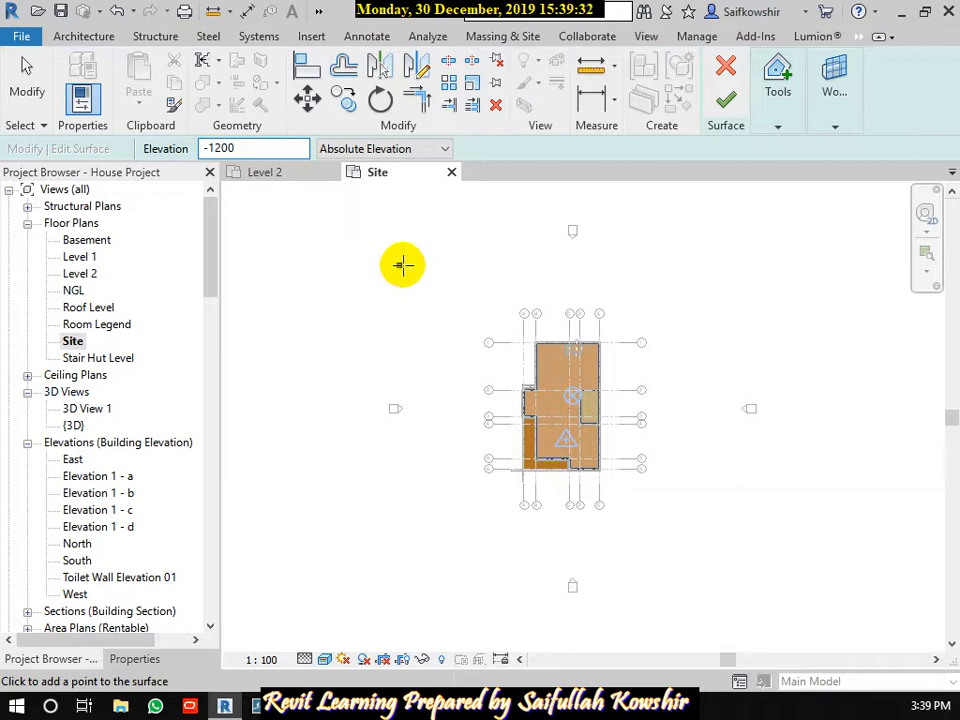
{"action": "scroll", "coordinate": [408, 262], "scroll_direction": "down", "scroll_amount": 1}
{"action": "scroll", "coordinate": [383, 291], "scroll_direction": "down", "scroll_amount": 1}
{"action": "middle_click_drag", "start_coordinate": [383, 291], "coordinate": [405, 295]}
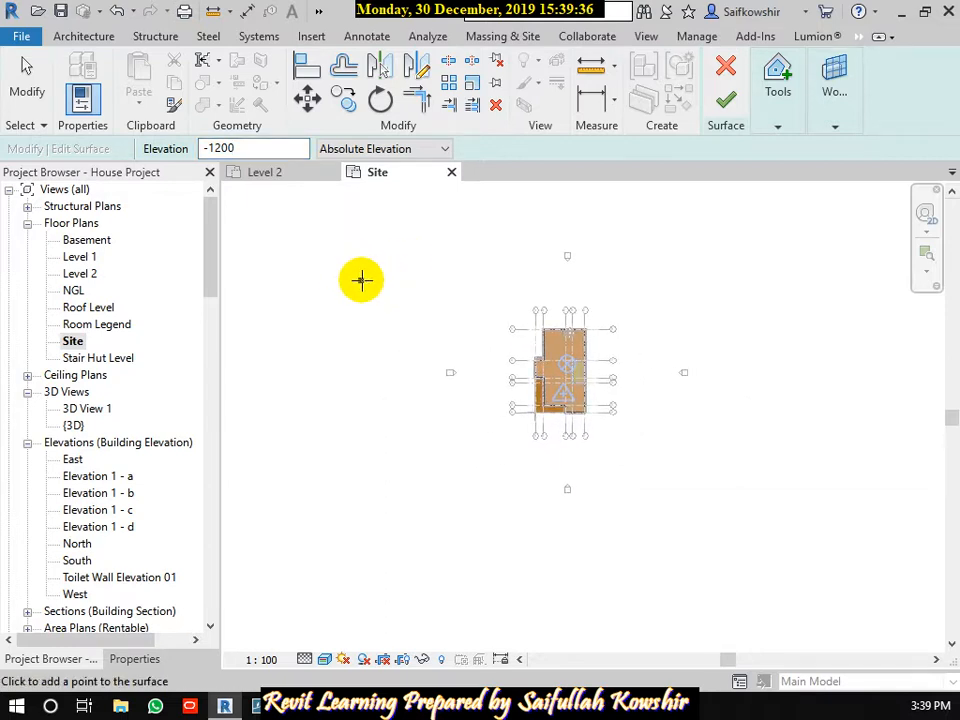
{"action": "left_click", "coordinate": [350, 273]}
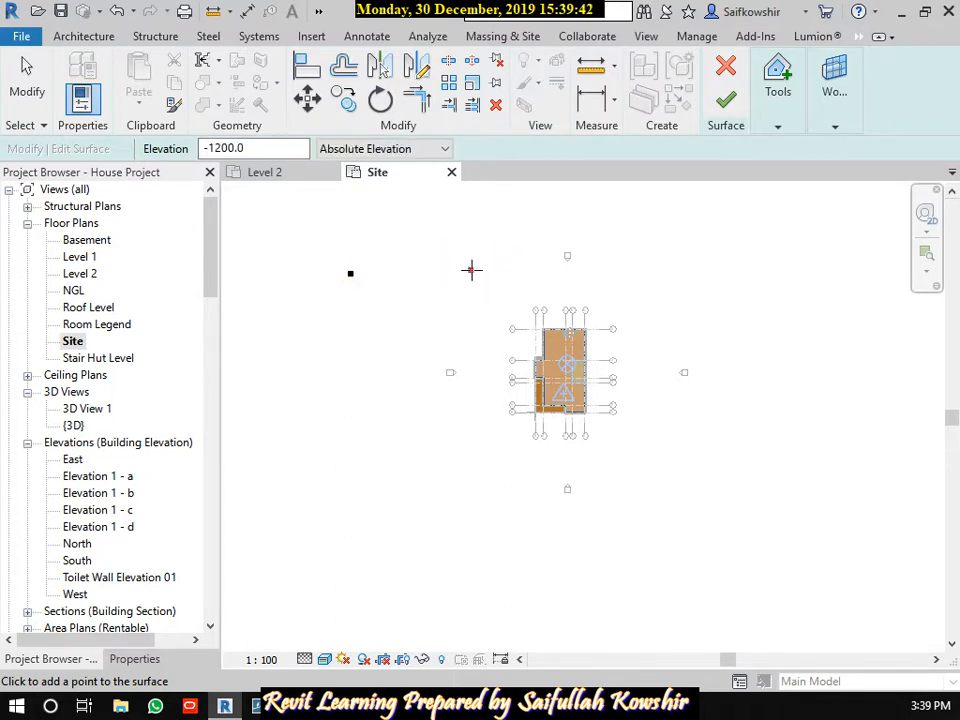
{"action": "left_click", "coordinate": [679, 266]}
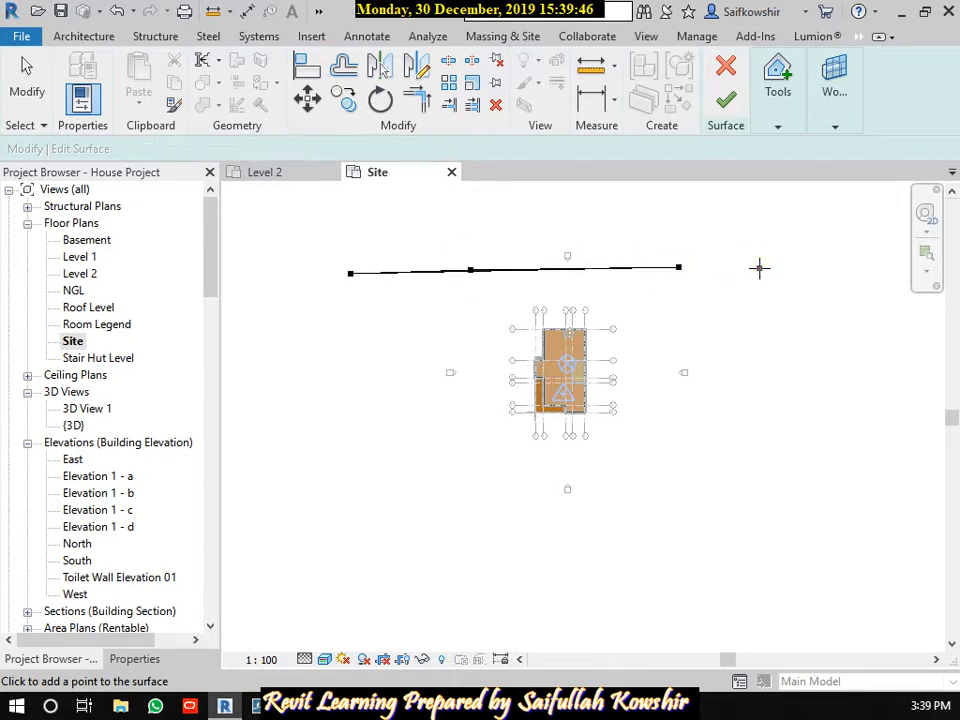
{"action": "left_click", "coordinate": [759, 267]}
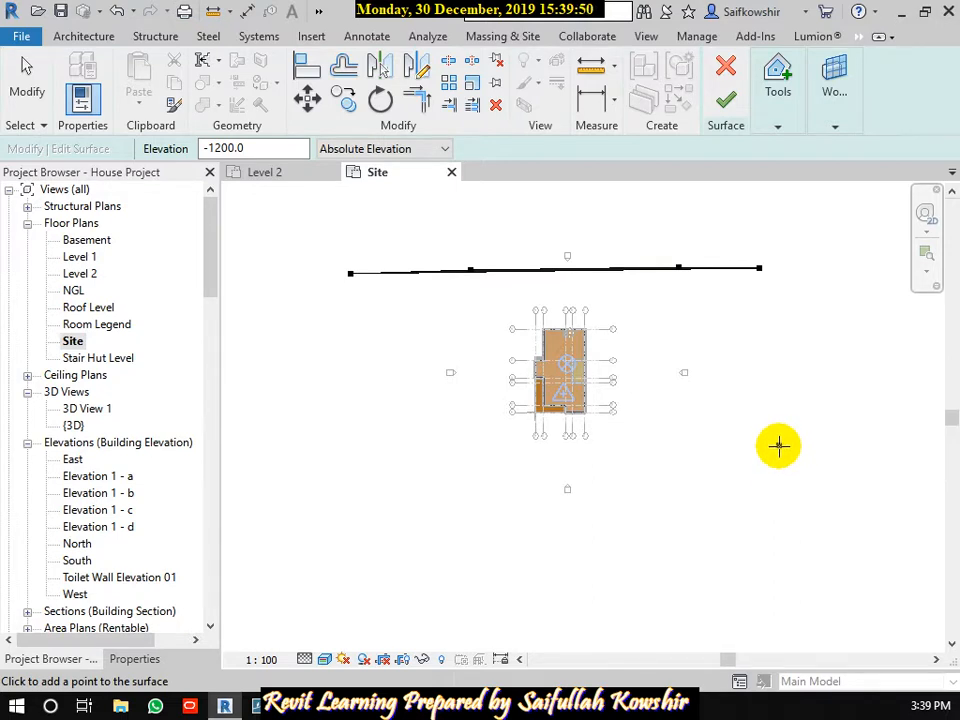
Add three more -1200 elevation points along the south side so the toposurface encloses the house.
{"action": "left_click", "coordinate": [778, 453]}
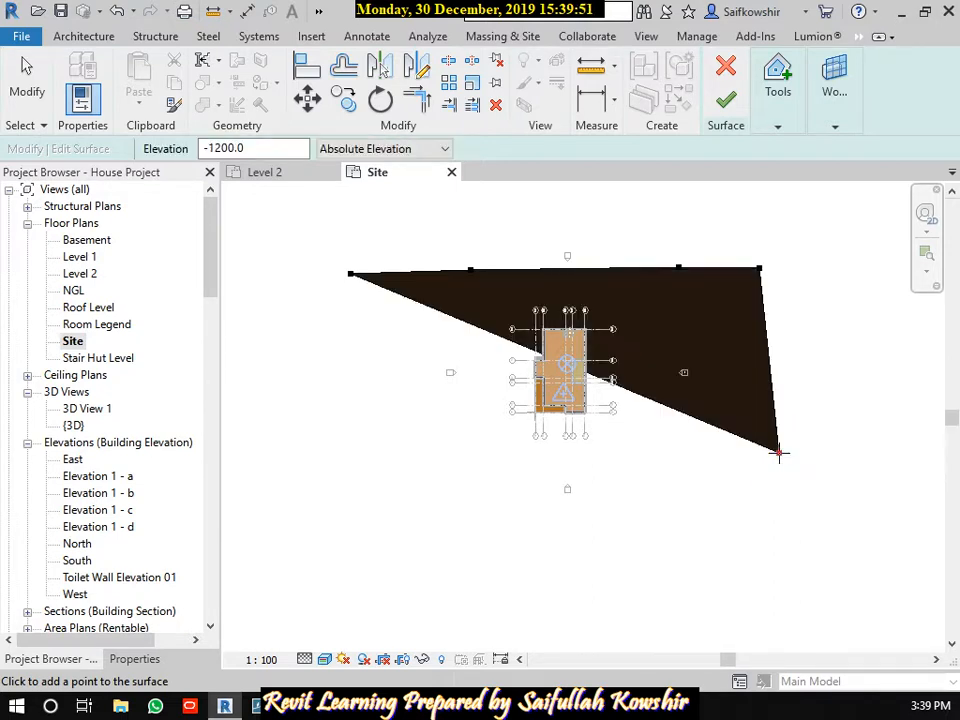
{"action": "left_click", "coordinate": [526, 469]}
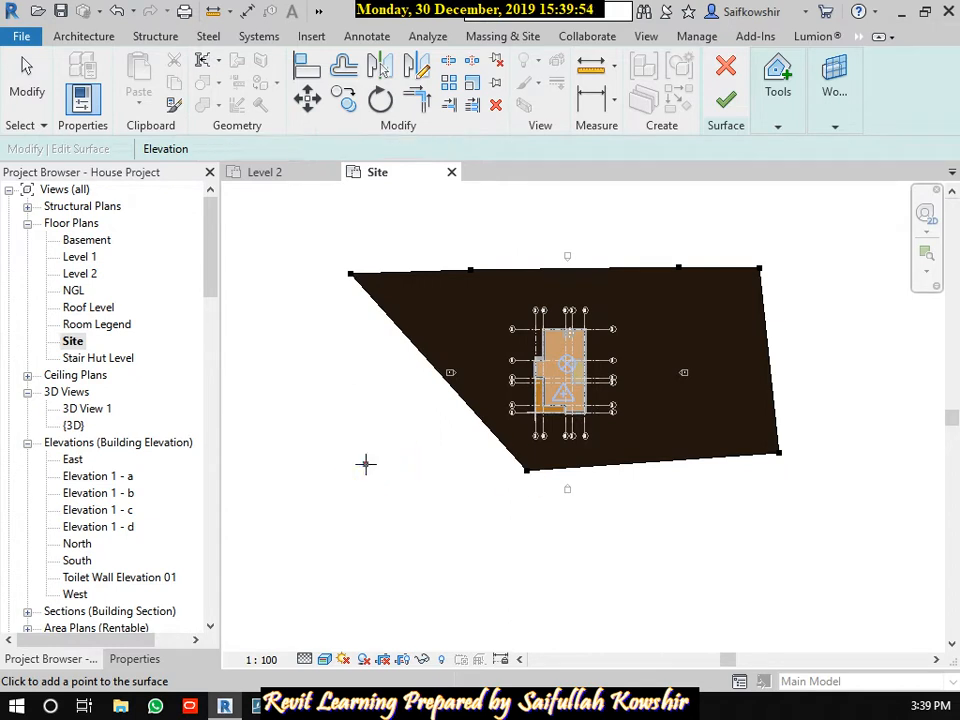
{"action": "left_click", "coordinate": [366, 462]}
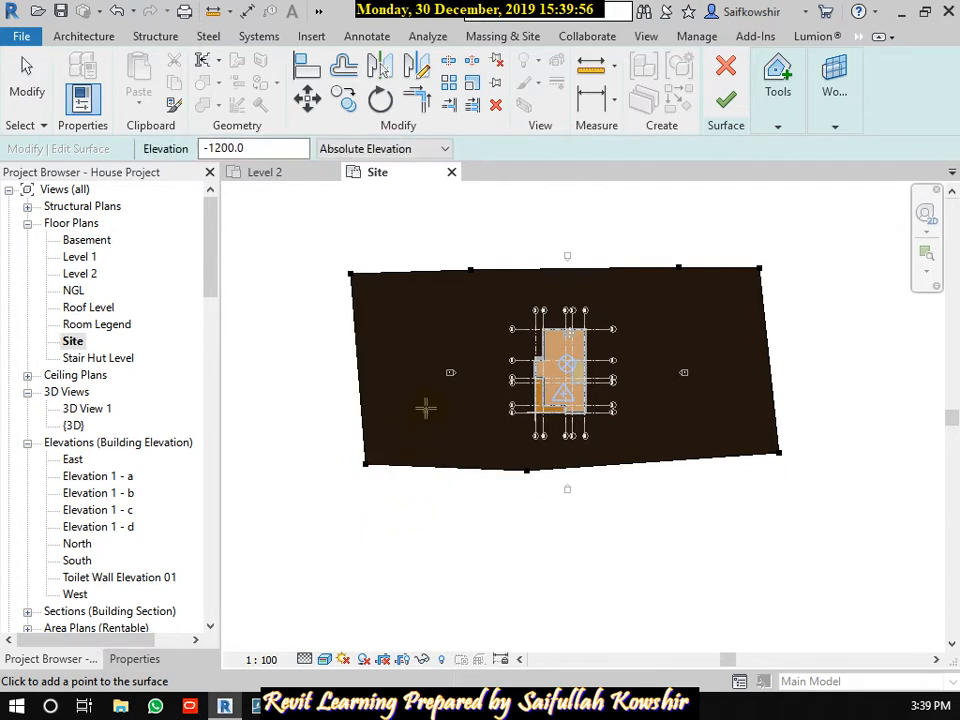
Set the point elevation to -500 and place five points in a row beyond the surface's north edge.
{"action": "scroll", "coordinate": [424, 370], "scroll_direction": "down", "scroll_amount": 3}
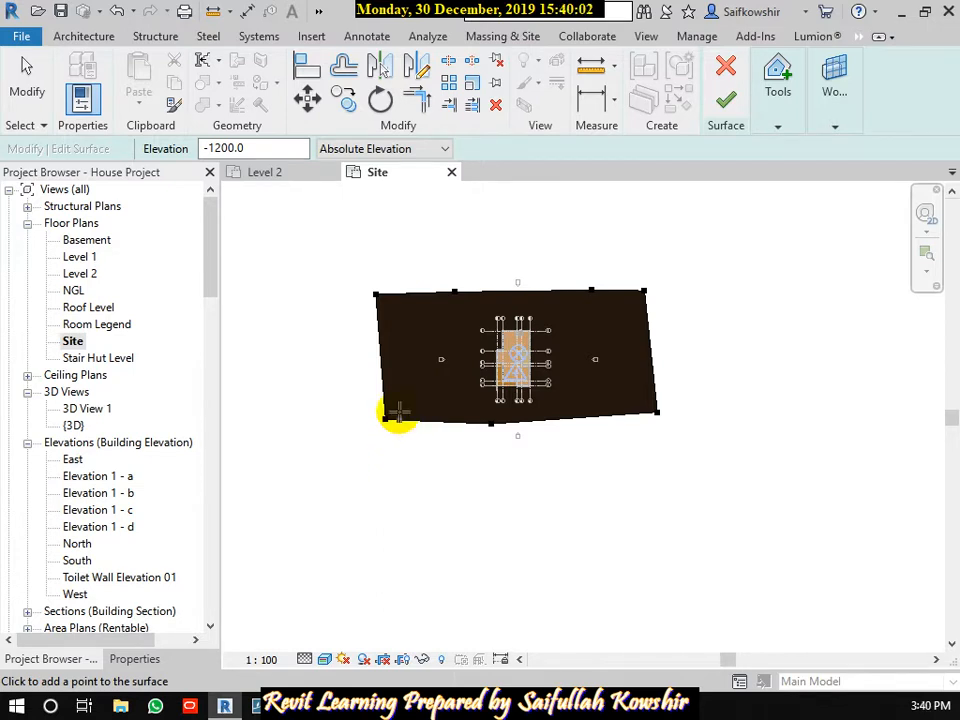
{"action": "middle_click_drag", "start_coordinate": [379, 240], "coordinate": [366, 281]}
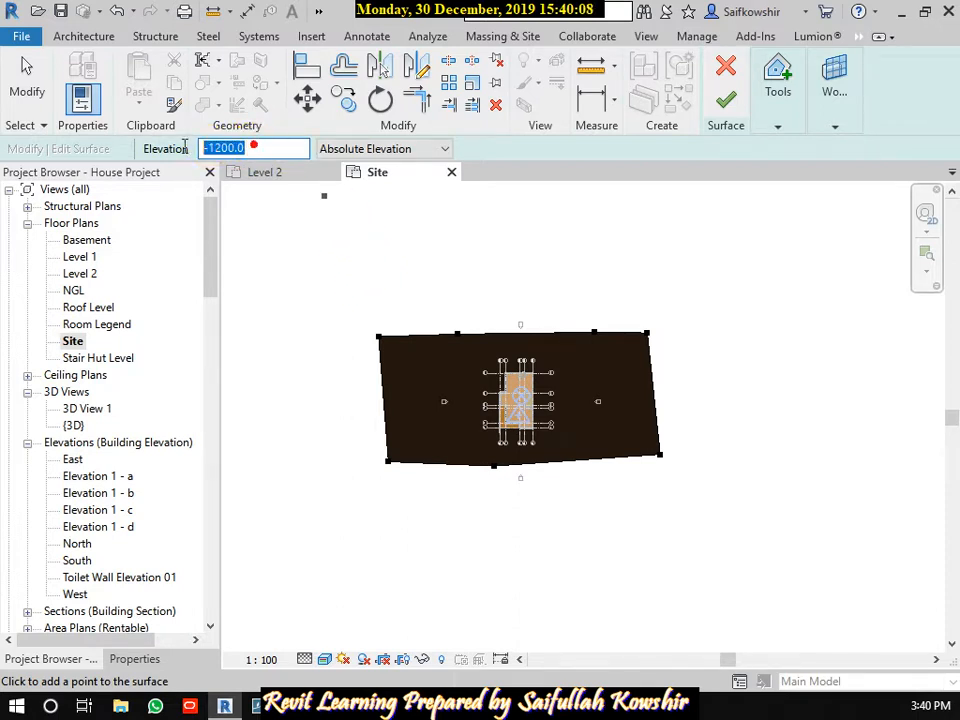
{"action": "type", "text": "00"}
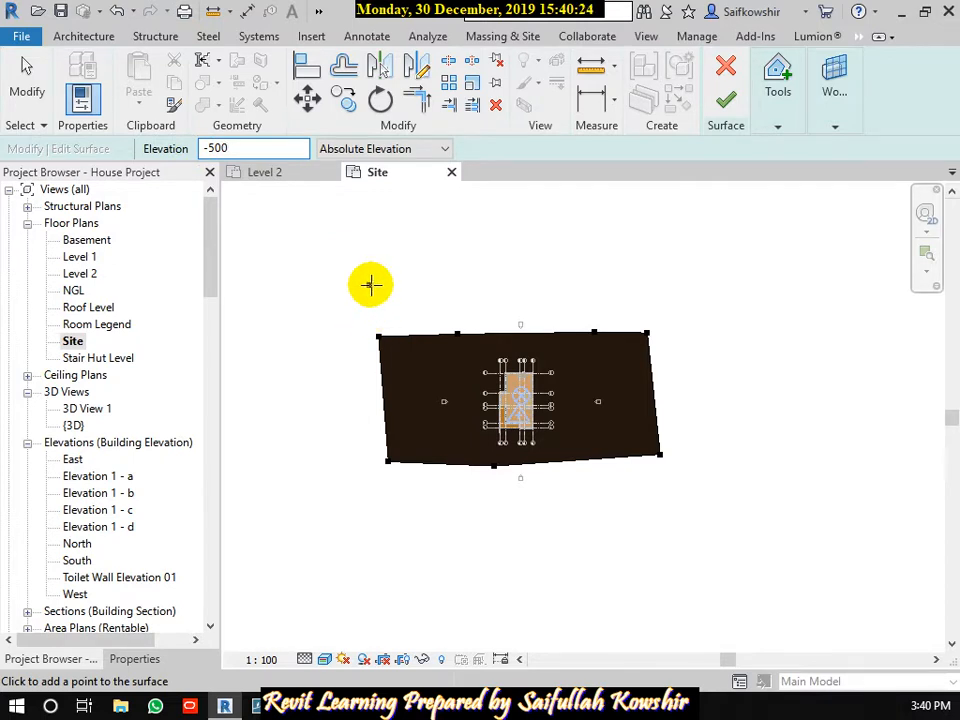
{"action": "left_click", "coordinate": [372, 285]}
{"action": "left_click", "coordinate": [474, 271]}
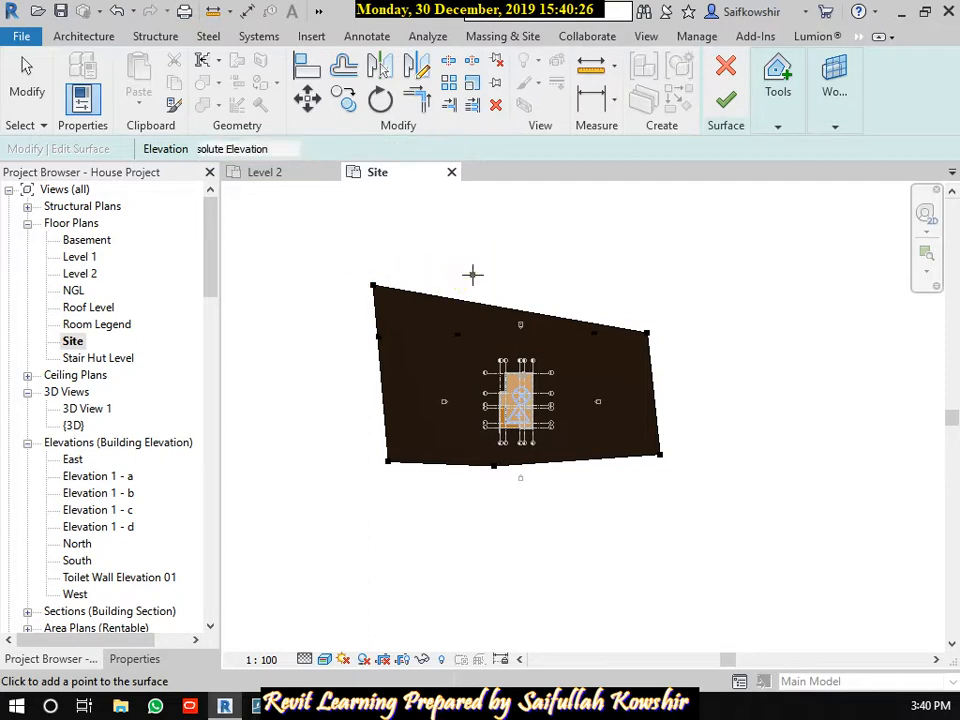
{"action": "left_click", "coordinate": [554, 276]}
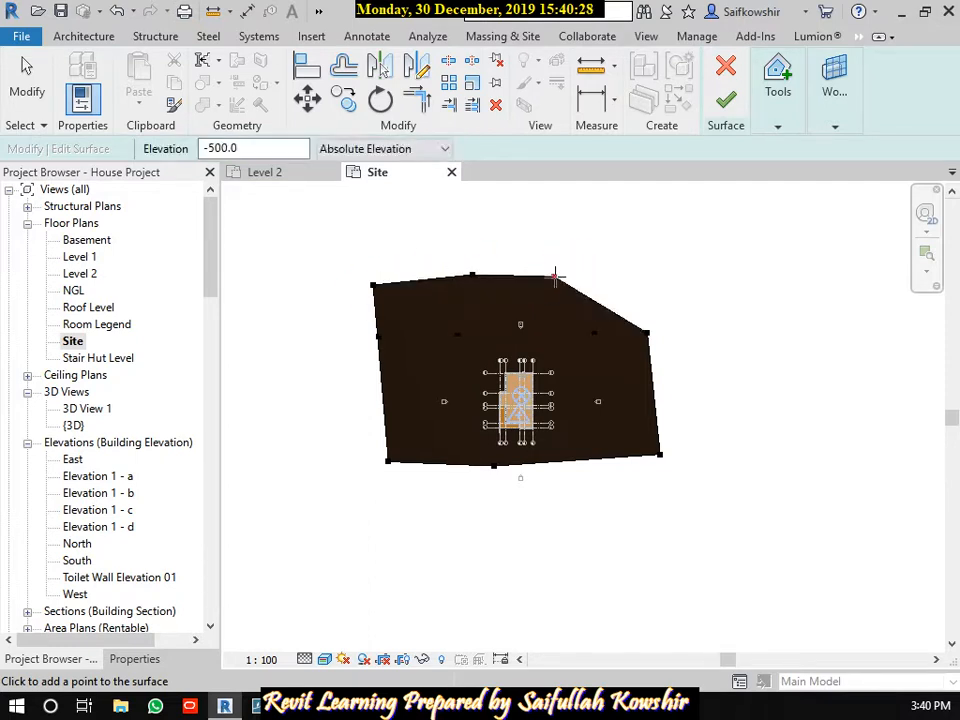
{"action": "left_click", "coordinate": [624, 276]}
{"action": "left_click", "coordinate": [645, 276]}
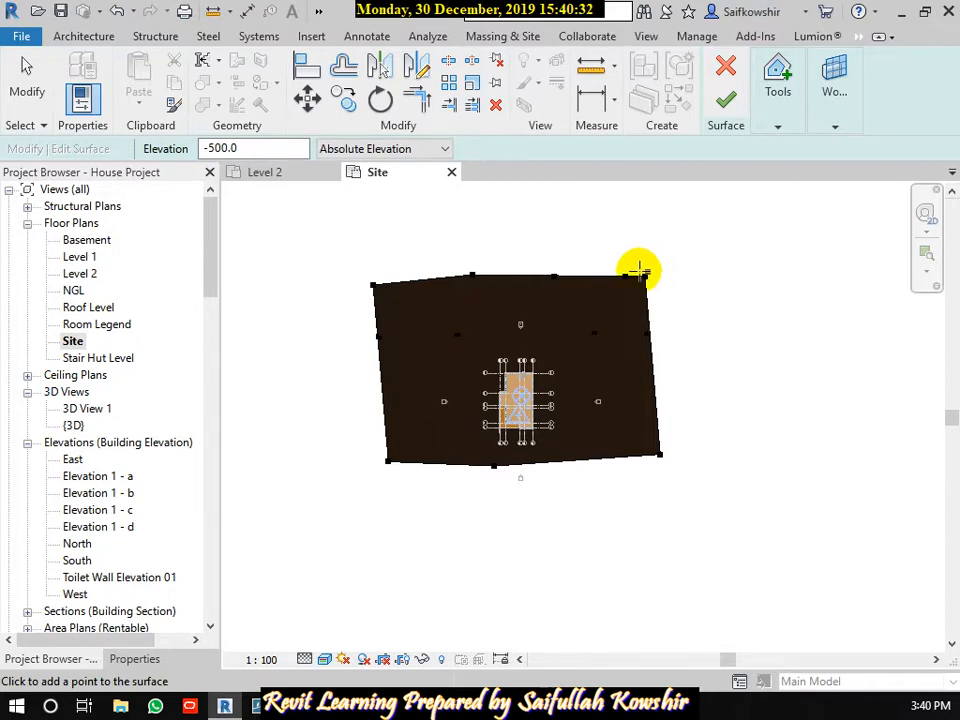
Set the point elevation to 0 and place five points in a row north of the -500 points.
{"action": "left_click", "coordinate": [250, 148]}
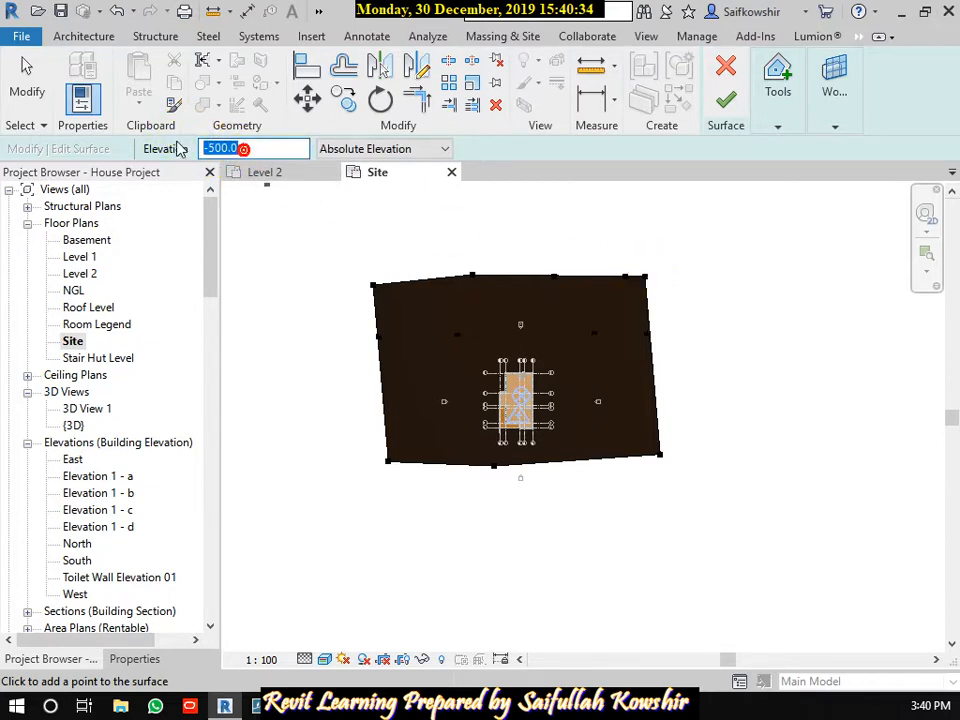
{"action": "type", "text": "0"}
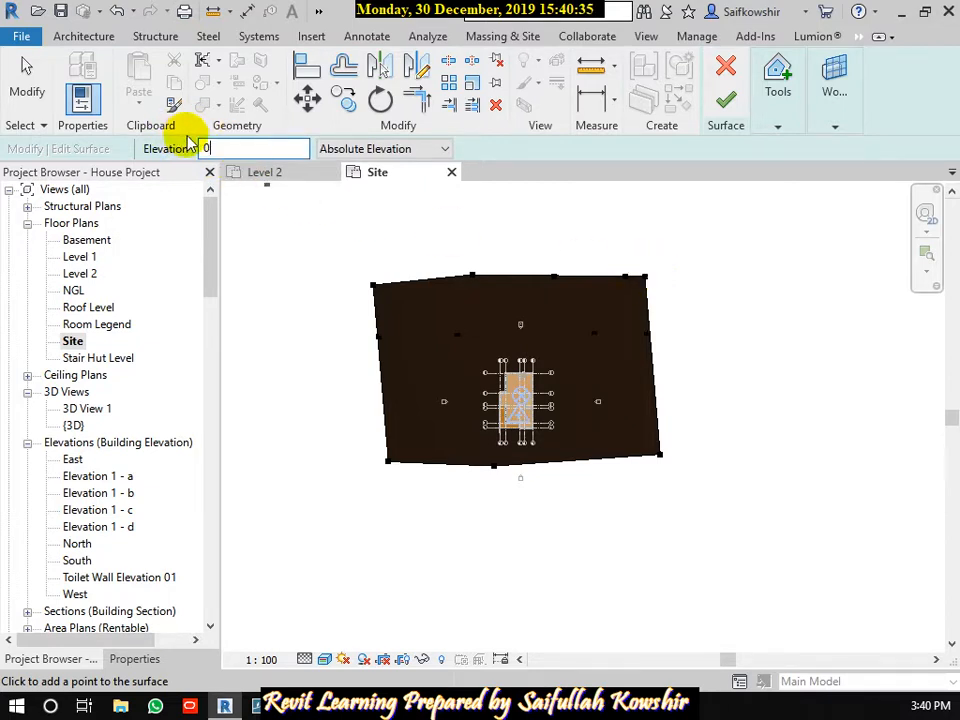
{"action": "left_click", "coordinate": [366, 237]}
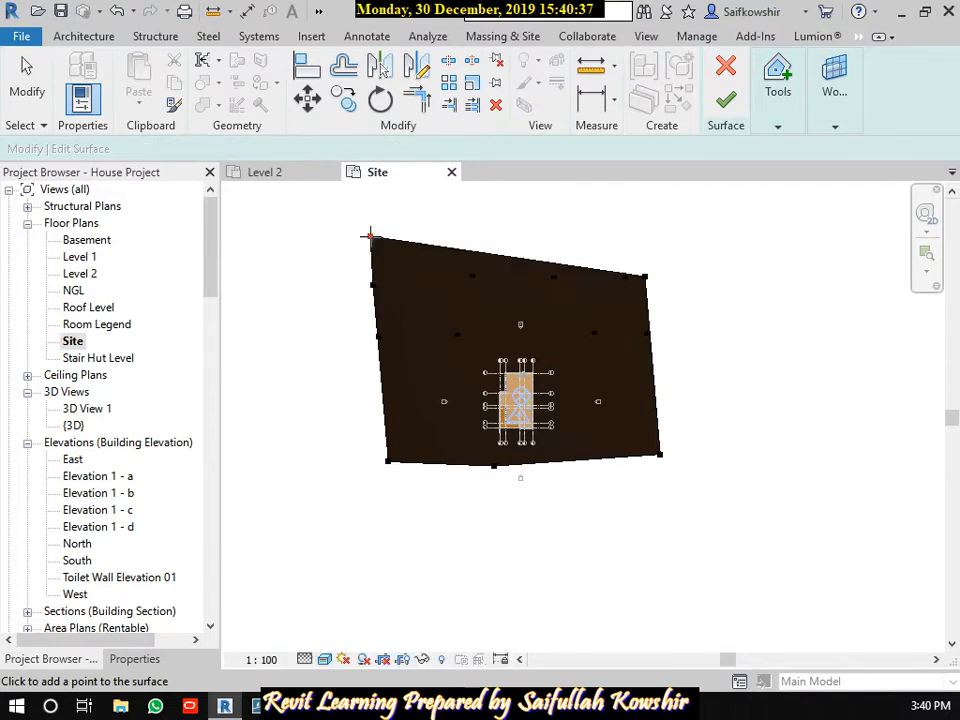
{"action": "left_click", "coordinate": [475, 231]}
{"action": "left_click", "coordinate": [548, 229]}
{"action": "left_click", "coordinate": [613, 230]}
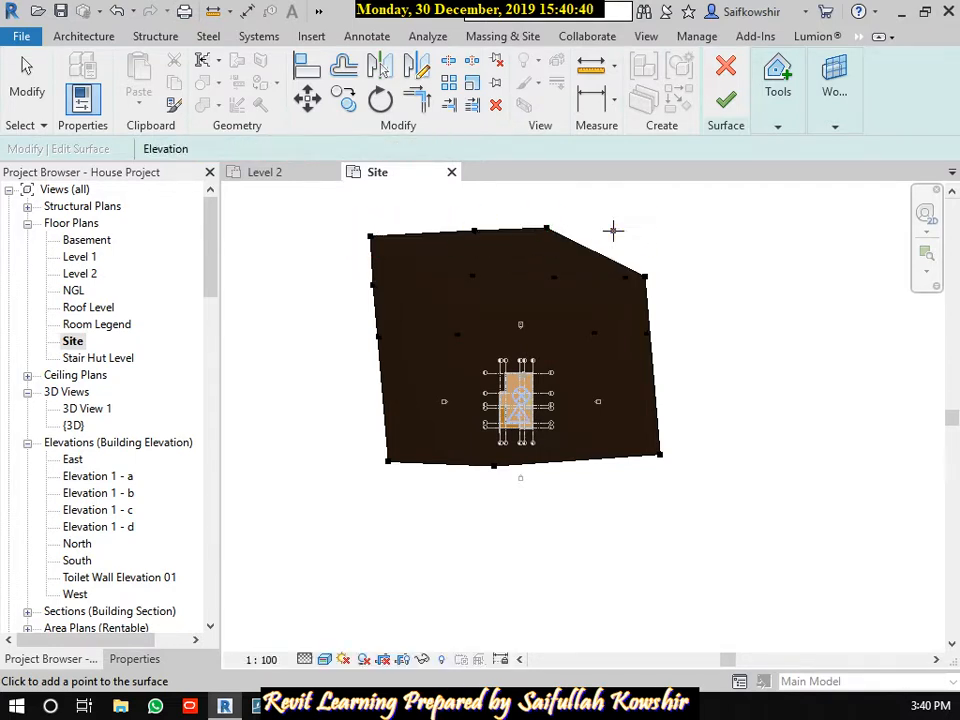
{"action": "left_click", "coordinate": [639, 231]}
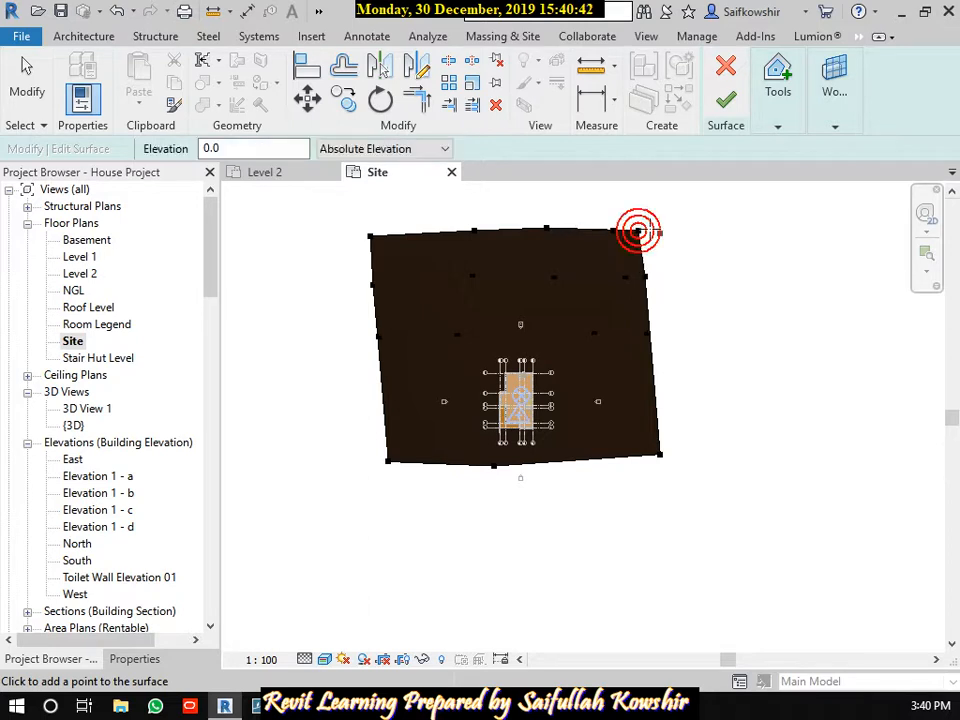
Set the point elevation to 500 and place nine points beyond the surface's north edge and down around its east side.
{"action": "scroll", "coordinate": [581, 244], "scroll_direction": "down", "scroll_amount": 2}
{"action": "middle_click_drag", "start_coordinate": [486, 232], "coordinate": [473, 278]}
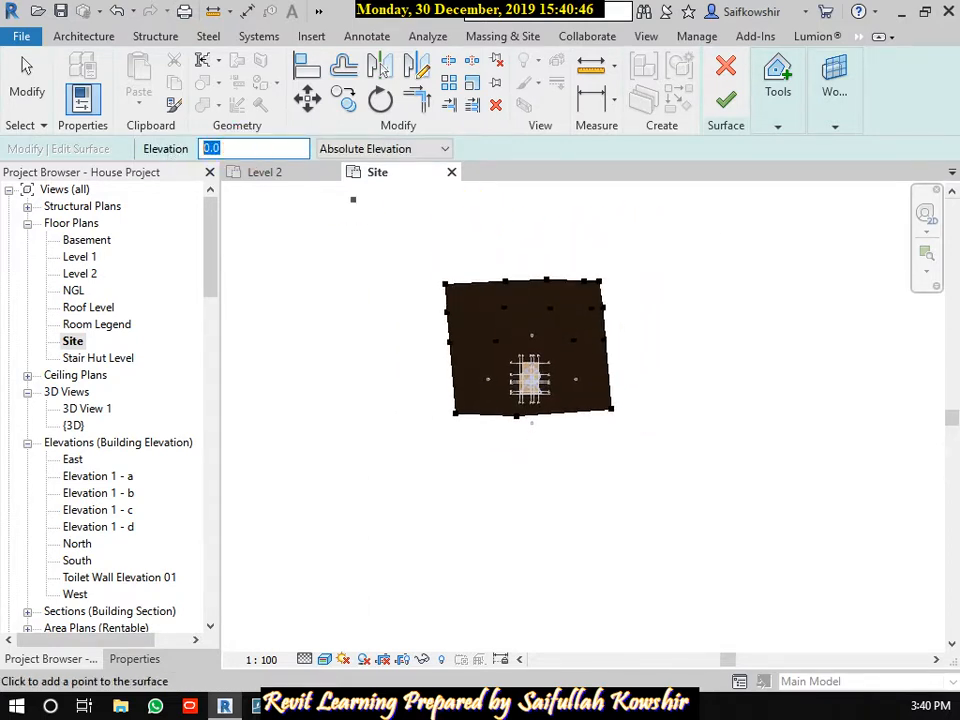
{"action": "left_click", "coordinate": [433, 242]}
{"action": "left_click", "coordinate": [521, 240]}
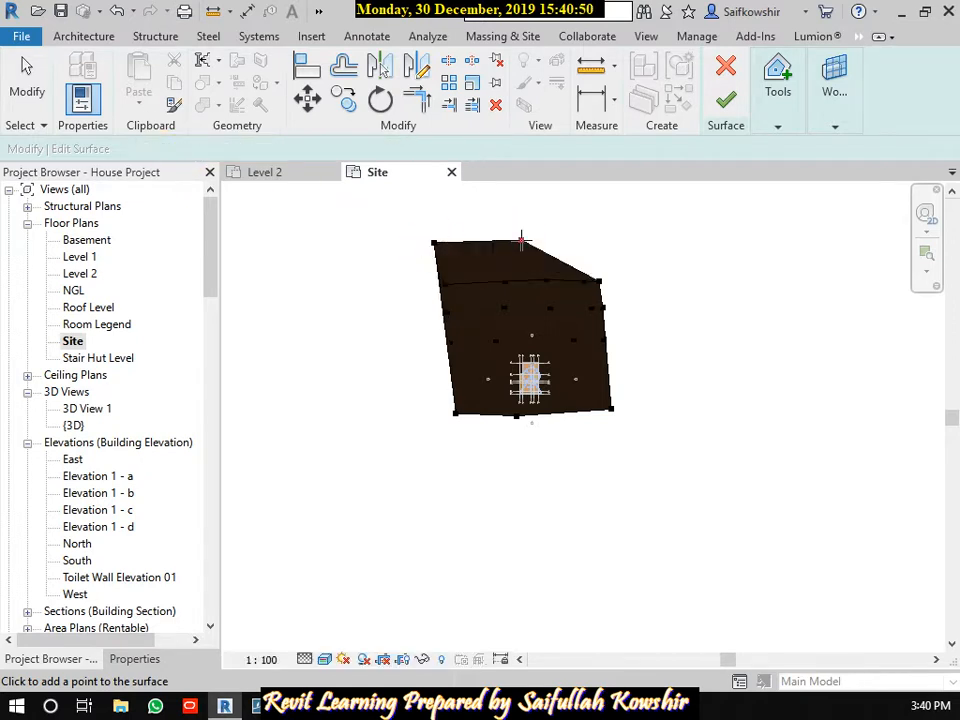
{"action": "left_click", "coordinate": [577, 240]}
{"action": "left_click", "coordinate": [609, 240]}
{"action": "left_click", "coordinate": [688, 290]}
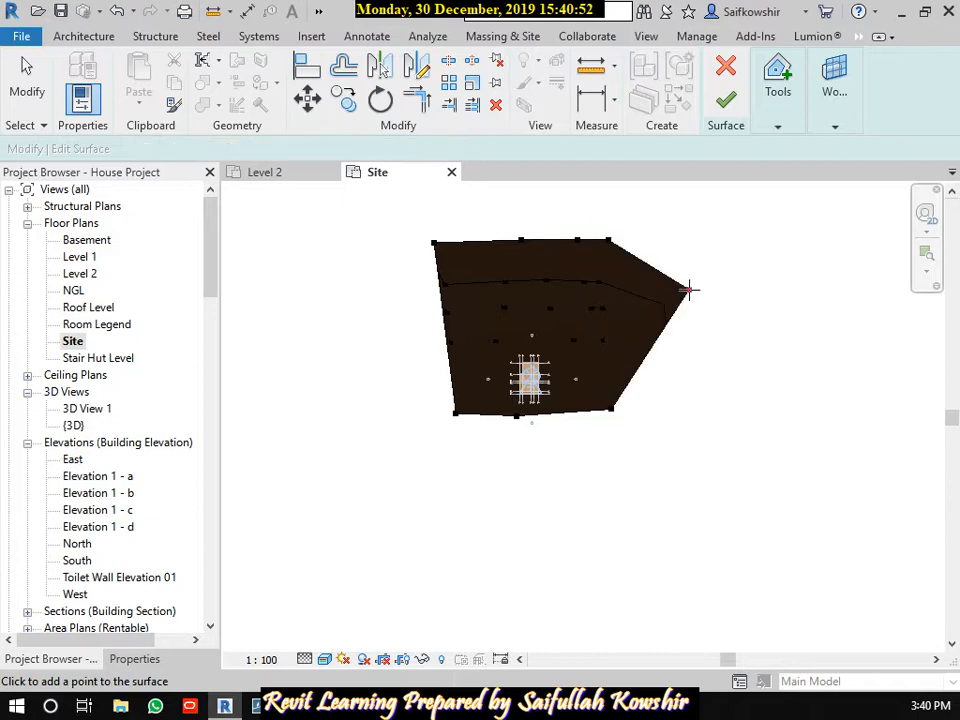
{"action": "left_click", "coordinate": [697, 344]}
{"action": "left_click", "coordinate": [703, 396]}
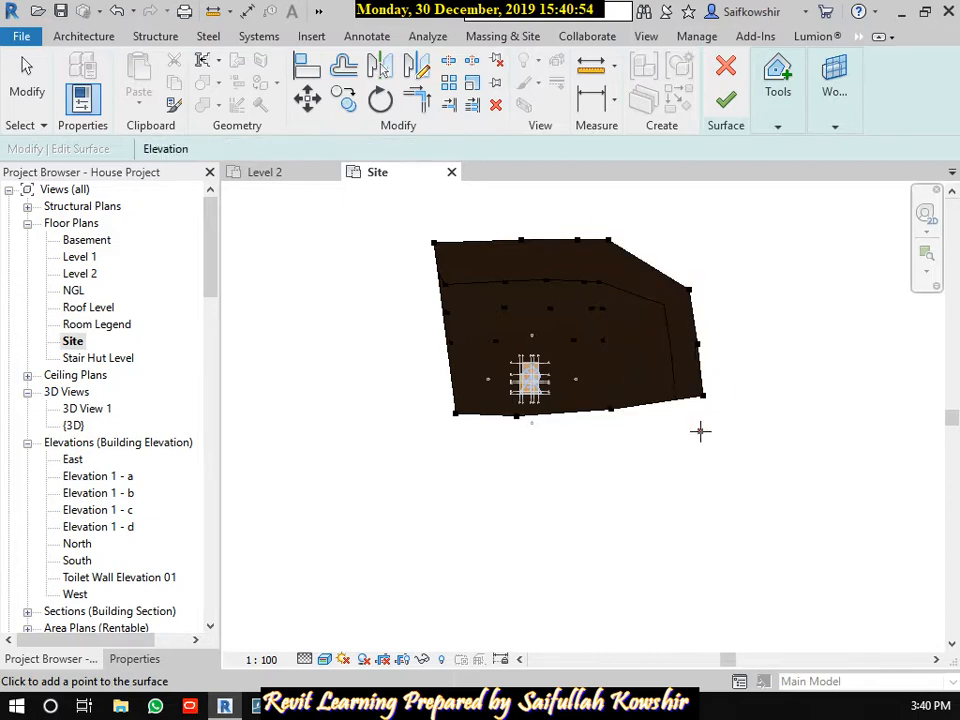
{"action": "left_click", "coordinate": [701, 429]}
{"action": "left_click", "coordinate": [674, 461]}
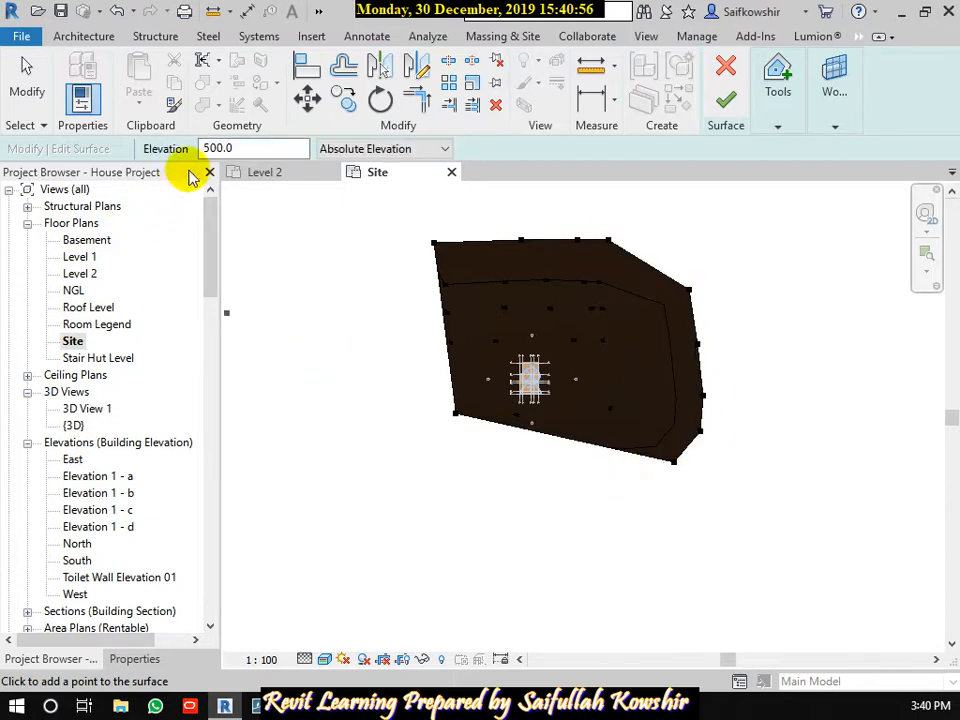
Place six points at elevation 1000 around the south and west sides, and finish the toposurface.
{"action": "double_click", "coordinate": [244, 148]}
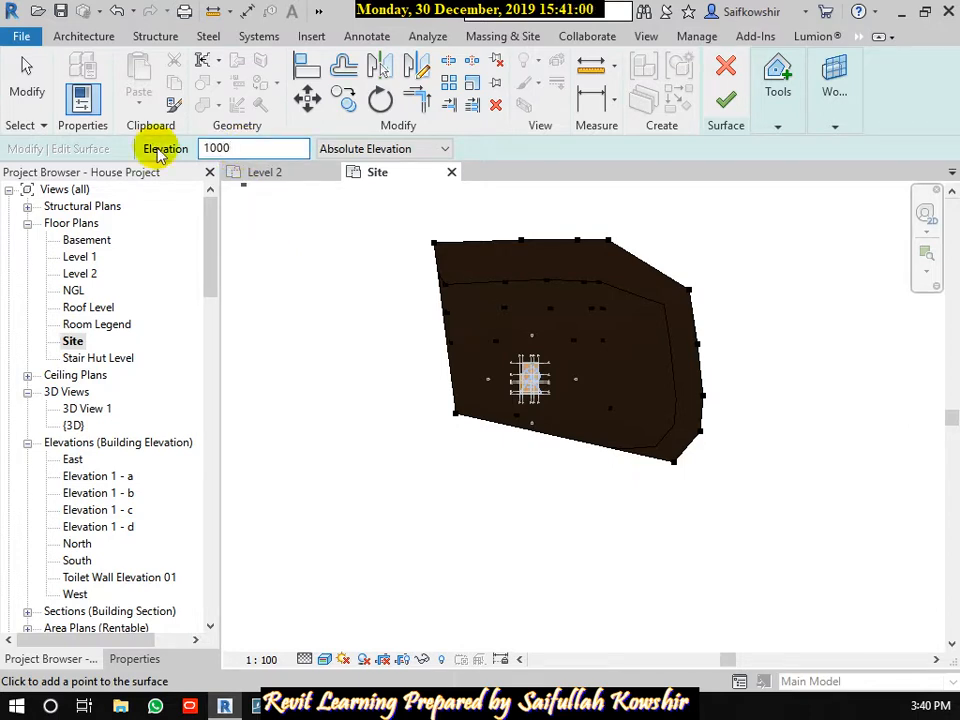
{"action": "type", "text": "1000"}
{"action": "left_click", "coordinate": [628, 490]}
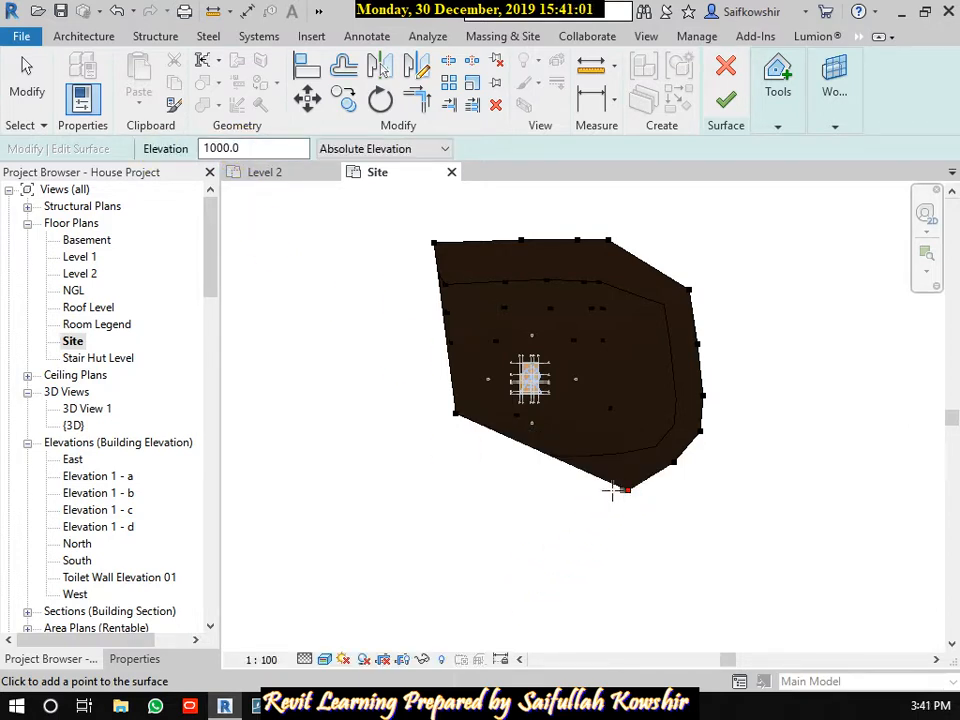
{"action": "left_click", "coordinate": [517, 493]}
{"action": "left_click", "coordinate": [409, 485]}
{"action": "left_click", "coordinate": [388, 403]}
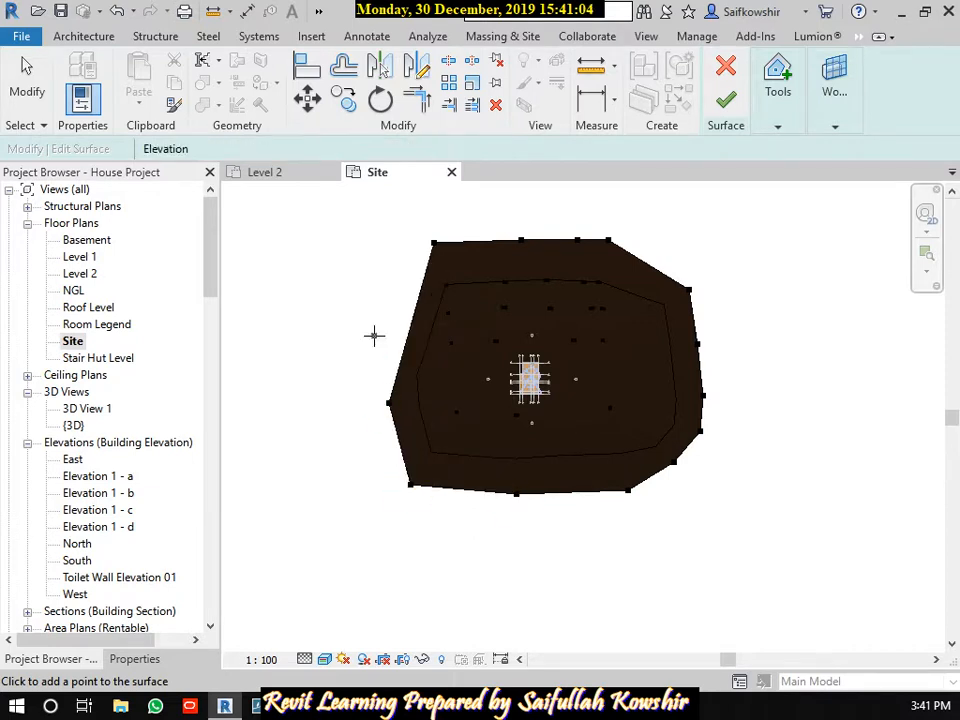
{"action": "left_click", "coordinate": [374, 335]}
{"action": "left_click", "coordinate": [385, 191]}
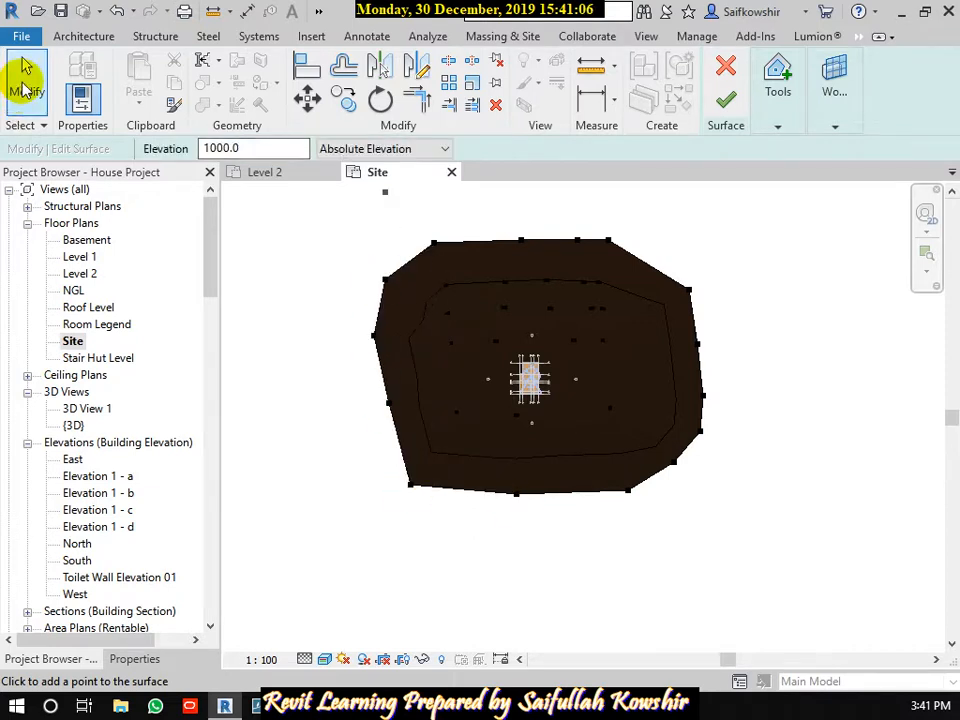
{"action": "left_click", "coordinate": [724, 104]}
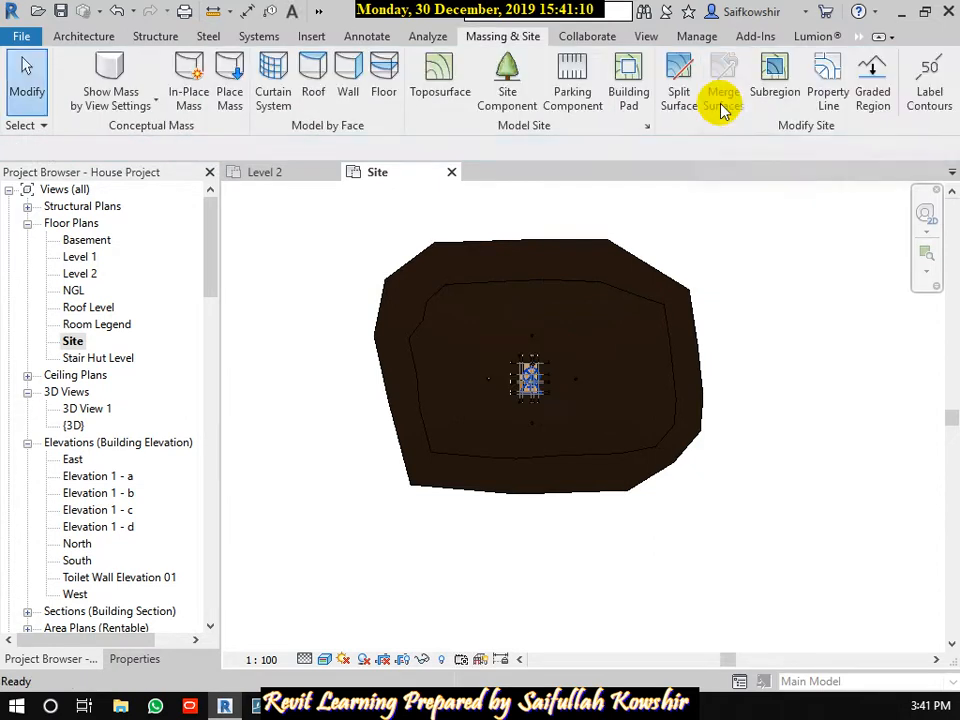
Set the Site plan's visual style to Hidden Line and its view scale to 1 : 25.
{"action": "left_click", "coordinate": [325, 662]}
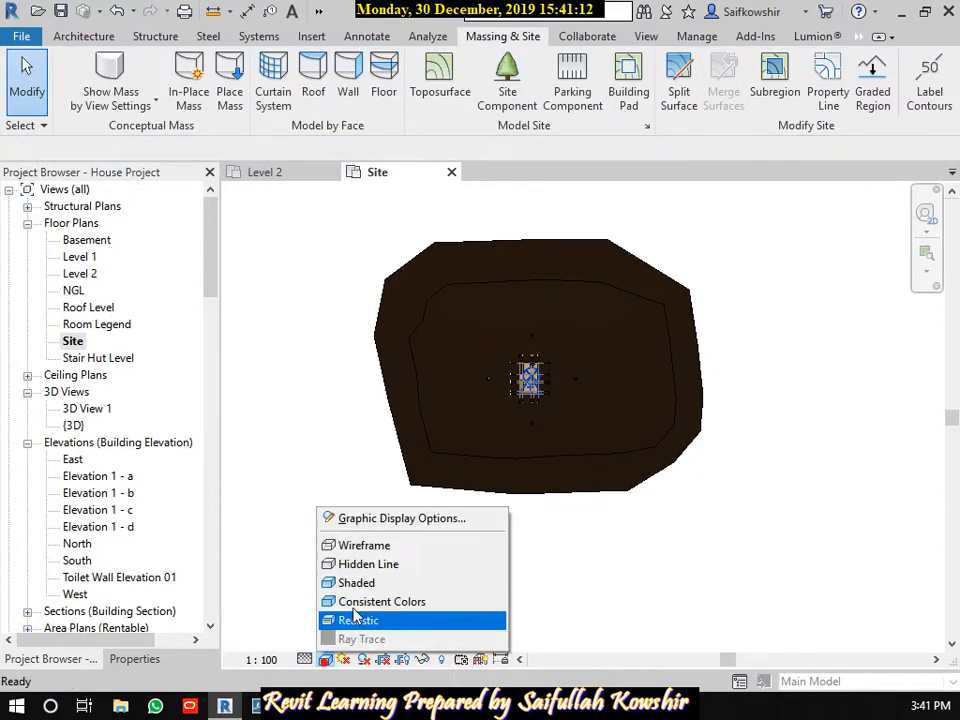
{"action": "left_click", "coordinate": [360, 563]}
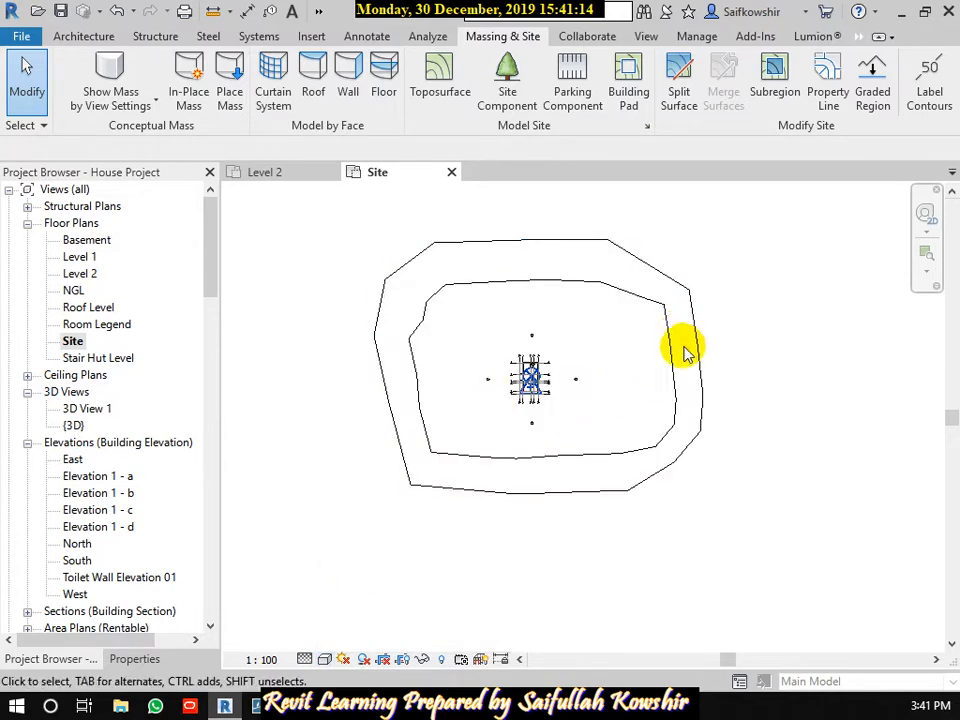
{"action": "scroll", "coordinate": [681, 355], "scroll_direction": "up", "scroll_amount": 3}
{"action": "scroll", "coordinate": [677, 369], "scroll_direction": "down", "scroll_amount": 2}
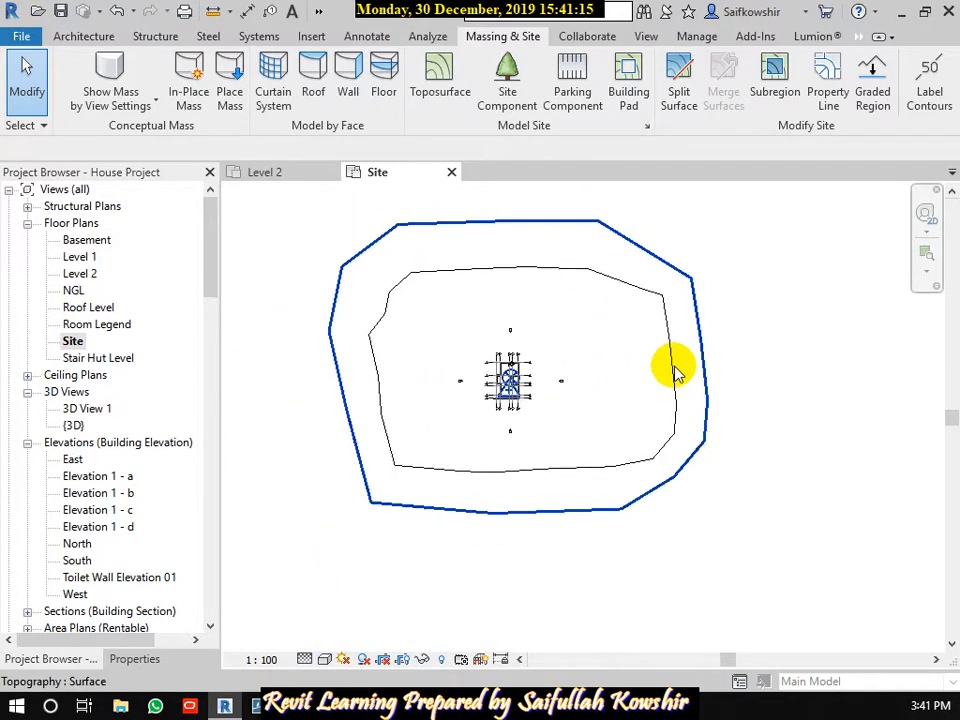
{"action": "left_click", "coordinate": [272, 659]}
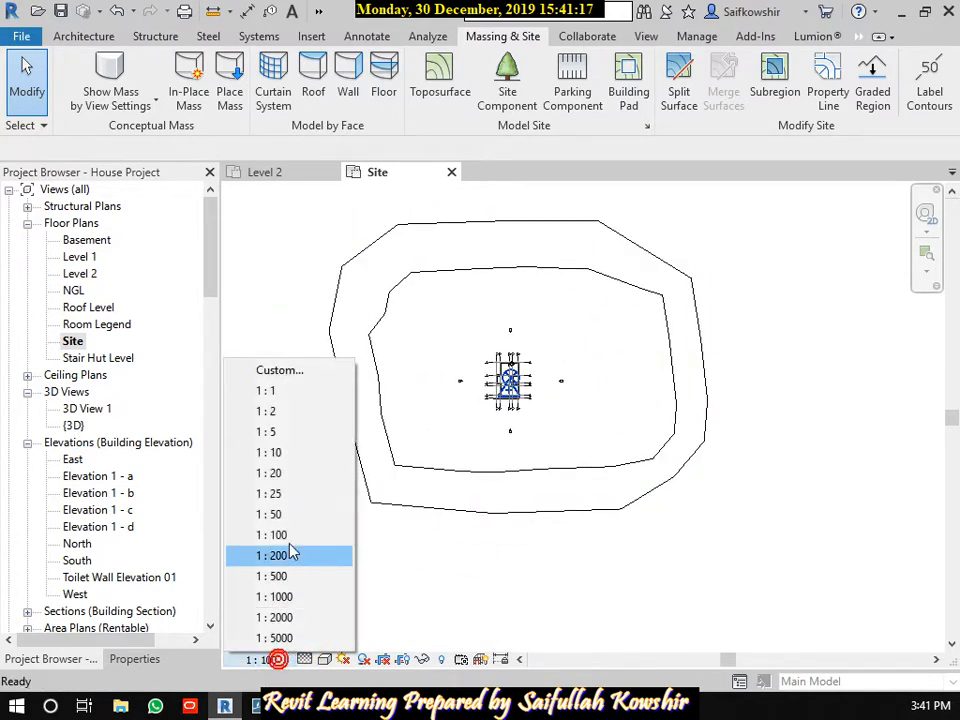
{"action": "left_click", "coordinate": [283, 492]}
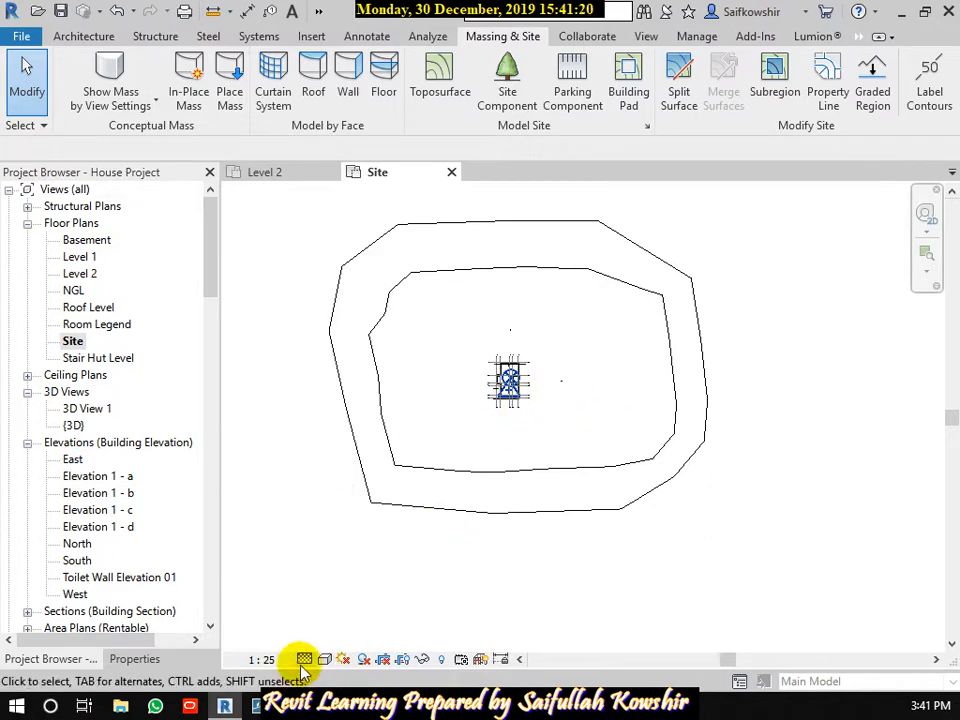
{"action": "scroll", "coordinate": [624, 499], "scroll_direction": "up", "scroll_amount": 2}
{"action": "scroll", "coordinate": [628, 493], "scroll_direction": "down", "scroll_amount": 3}
{"action": "middle_click_drag", "start_coordinate": [630, 393], "coordinate": [652, 463]}
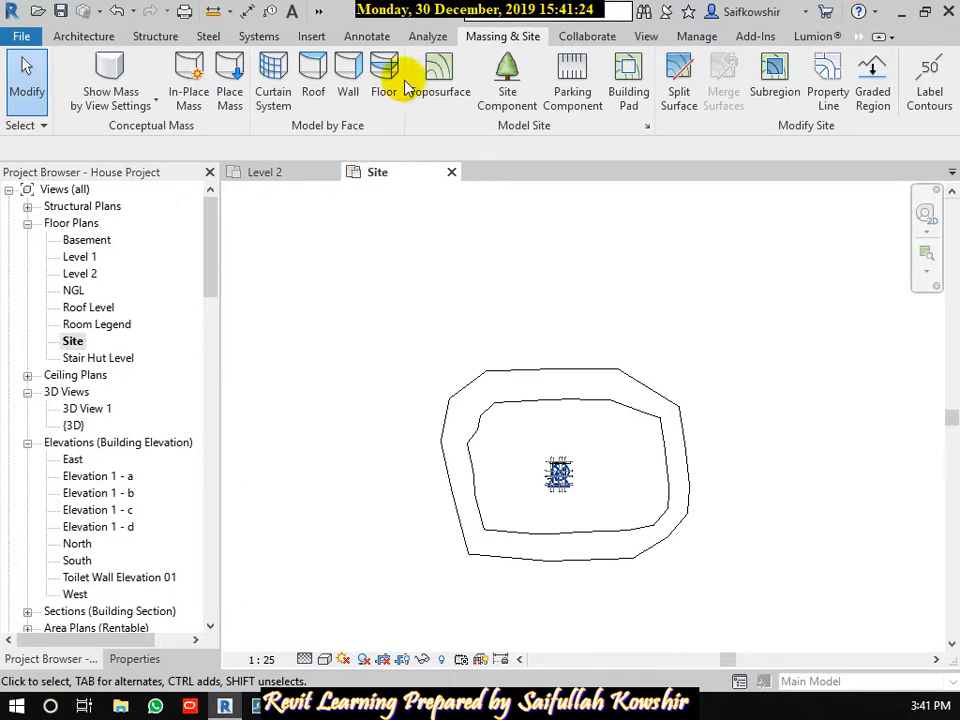
Open the default 3D view and extend the section box's front face outward beyond the house.
{"action": "left_click", "coordinate": [658, 38]}
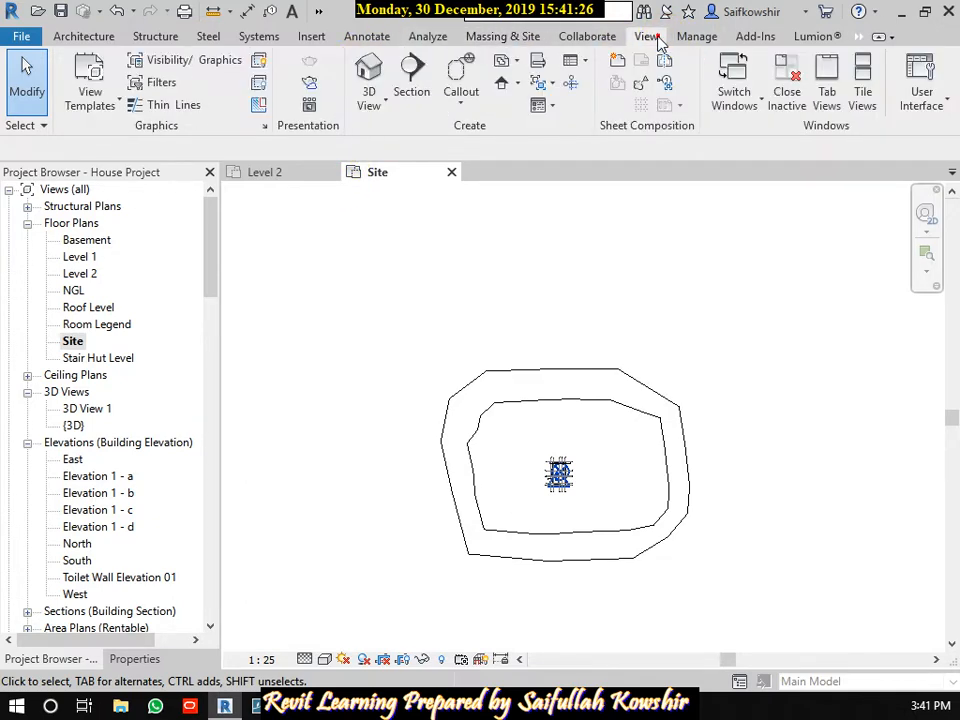
{"action": "left_click", "coordinate": [369, 68]}
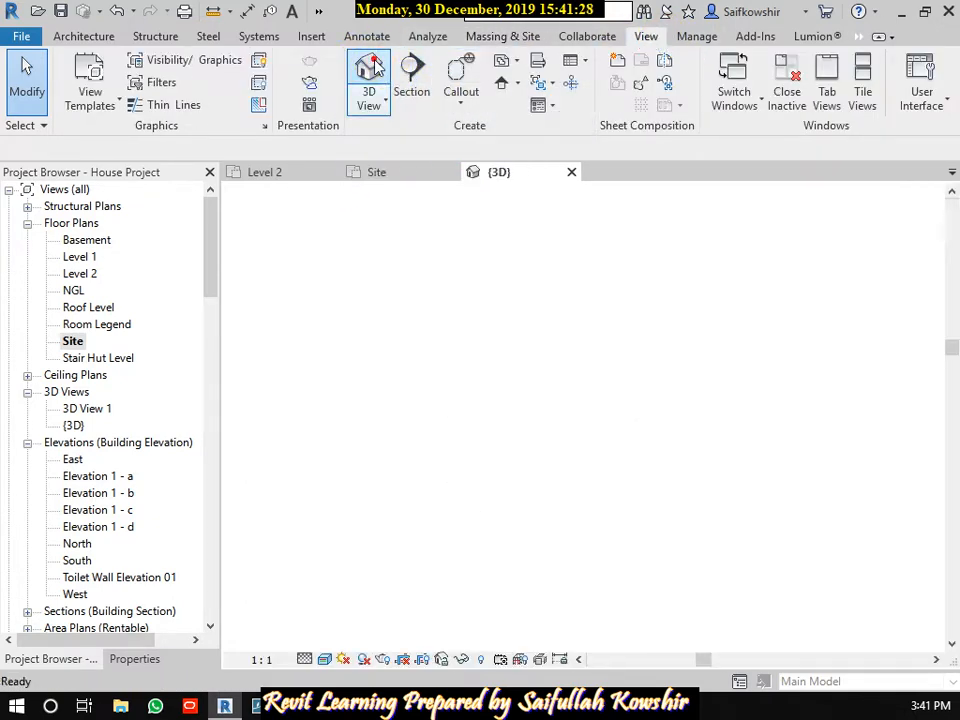
{"action": "scroll", "coordinate": [632, 505], "scroll_direction": "down", "scroll_amount": 2}
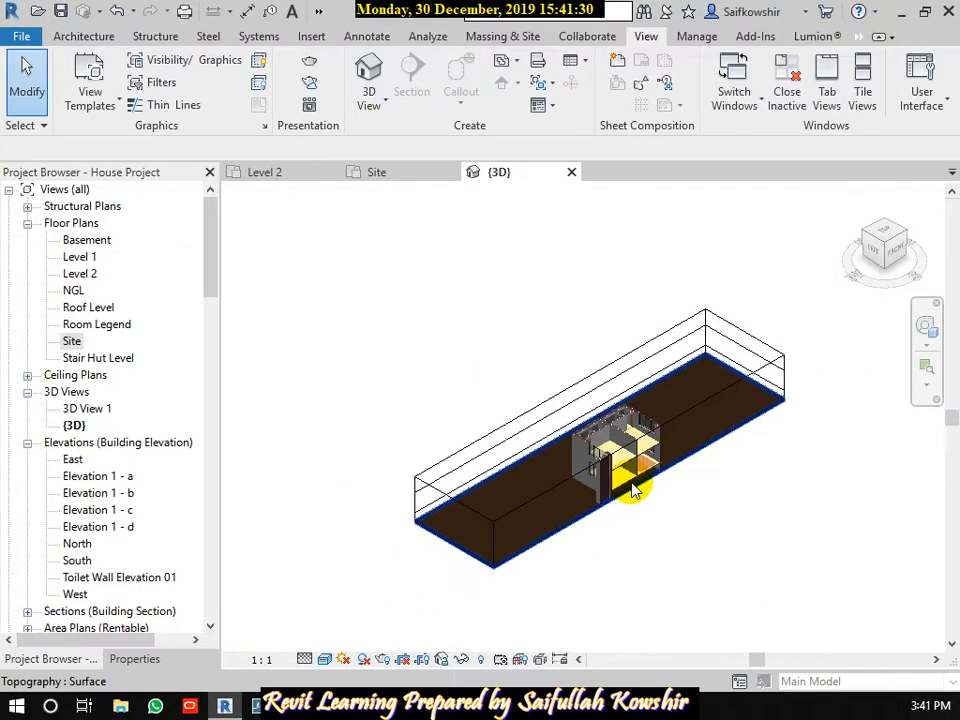
{"action": "left_click", "coordinate": [497, 560]}
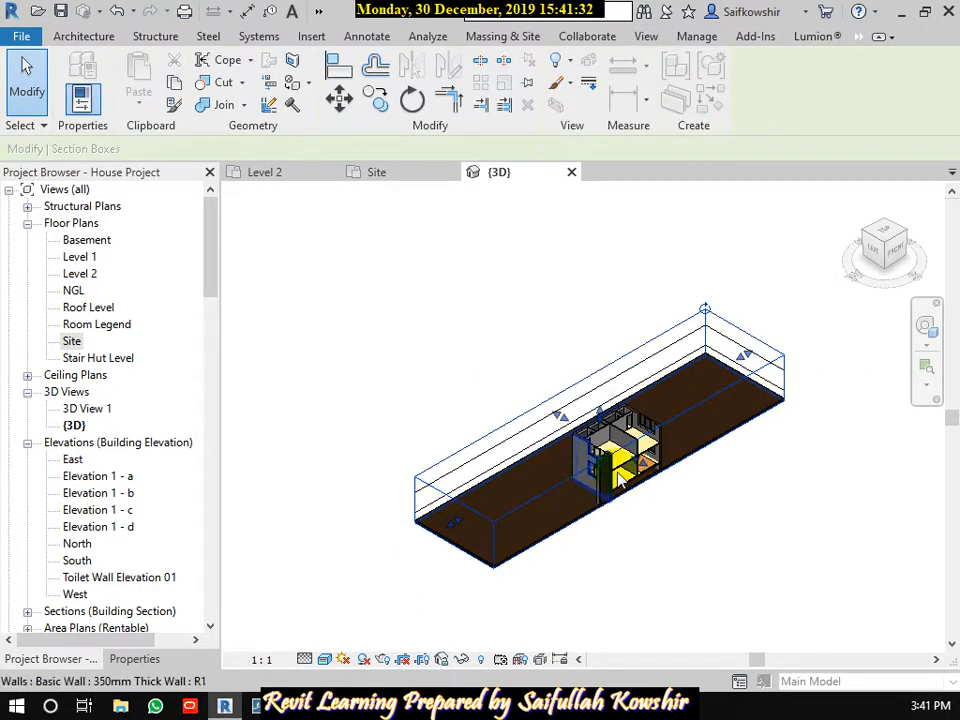
{"action": "left_click_drag", "start_coordinate": [715, 498], "coordinate": [828, 560]}
{"action": "middle_click_drag", "start_coordinate": [764, 534], "coordinate": [681, 405]}
{"action": "scroll", "coordinate": [681, 405], "scroll_direction": "down", "scroll_amount": 1}
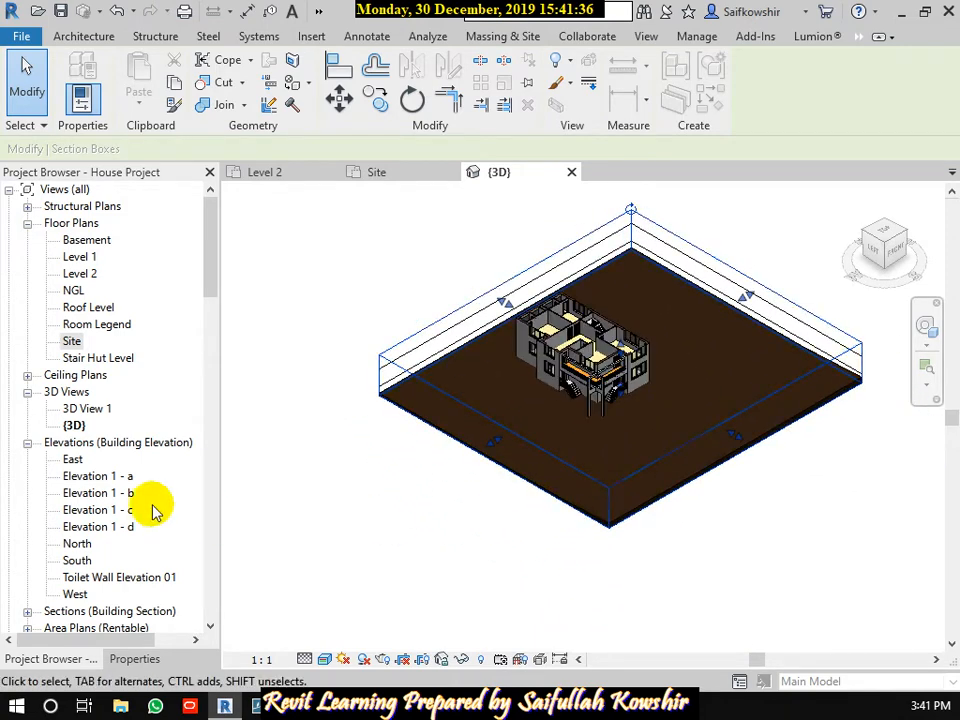
Turn off the Section Box in the 3D view so the whole toposurface shows uncut.
{"action": "left_click", "coordinate": [150, 659]}
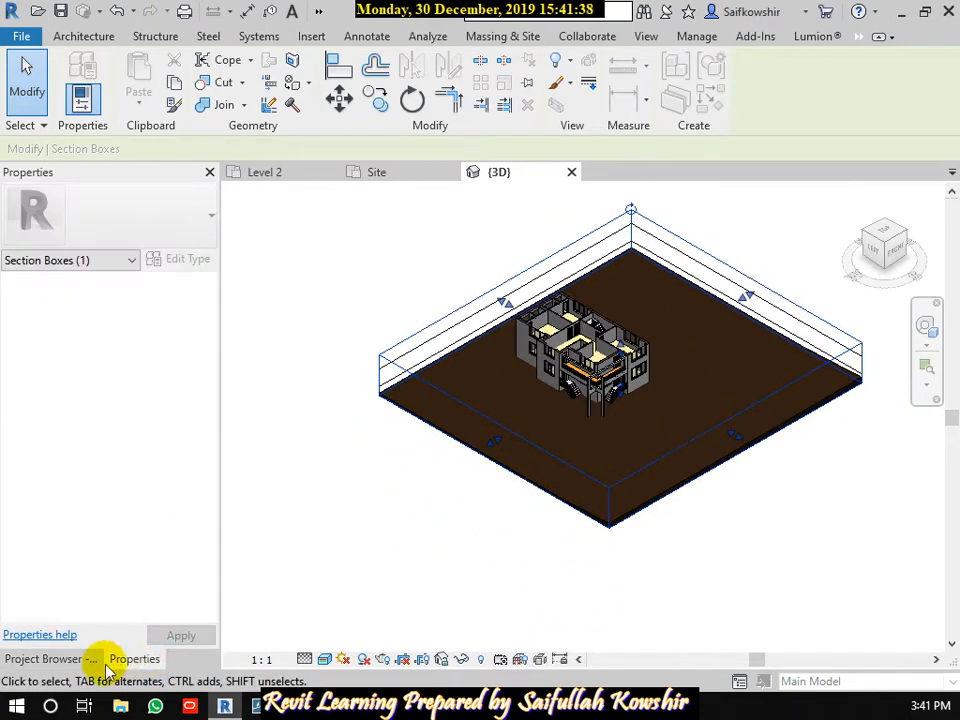
{"action": "left_click", "coordinate": [394, 555]}
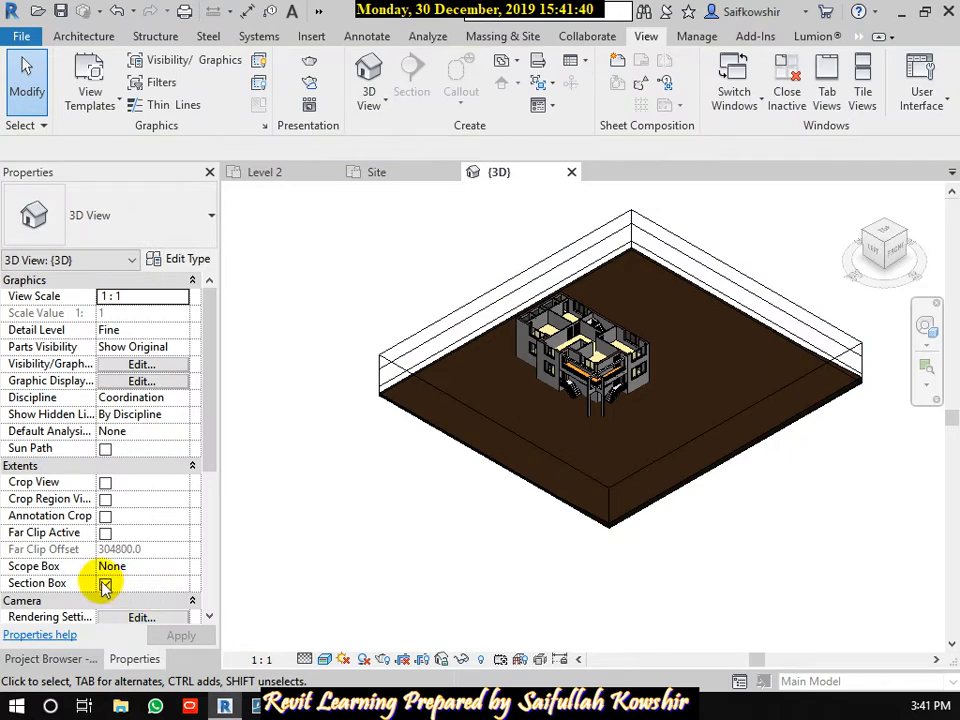
{"action": "left_click", "coordinate": [105, 585]}
{"action": "left_click", "coordinate": [181, 636]}
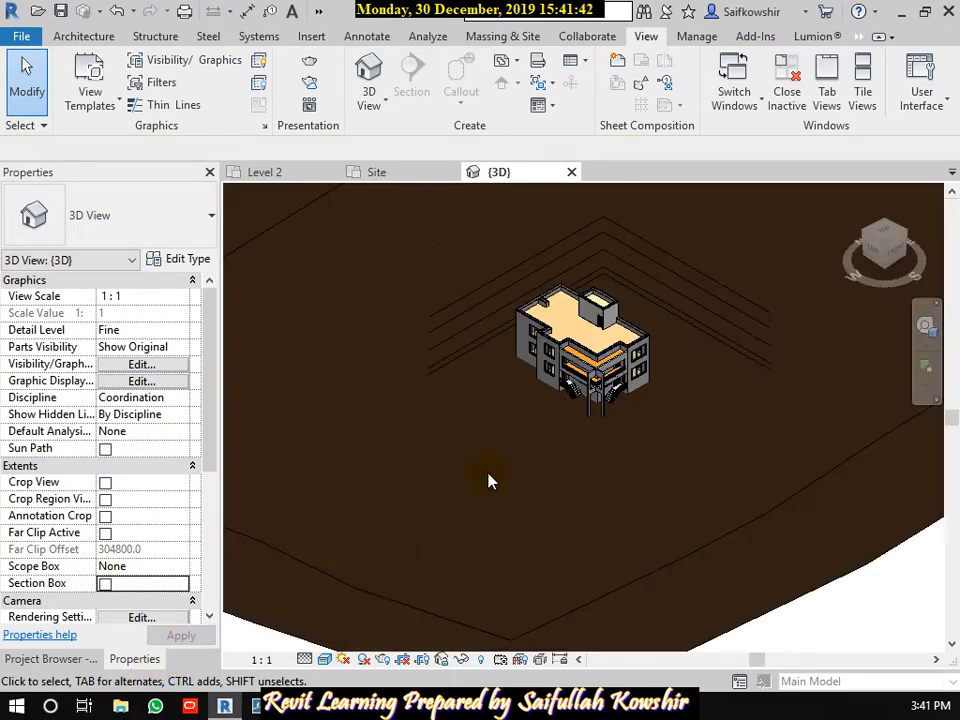
{"action": "scroll", "coordinate": [488, 481], "scroll_direction": "down", "scroll_amount": 3}
{"action": "middle_click_drag", "start_coordinate": [491, 480], "coordinate": [617, 469]}
{"action": "middle_click_drag", "start_coordinate": [635, 540], "coordinate": [584, 582]}
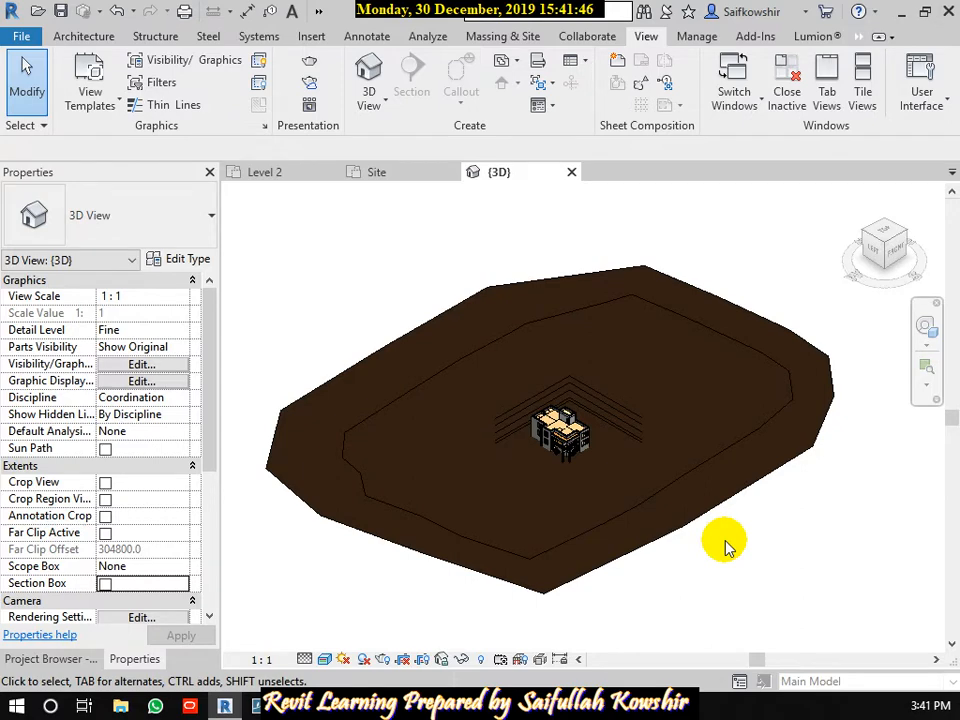
Switch the 3D view's visual style to Hidden Line.
{"action": "left_click", "coordinate": [326, 660]}
{"action": "left_click", "coordinate": [360, 565]}
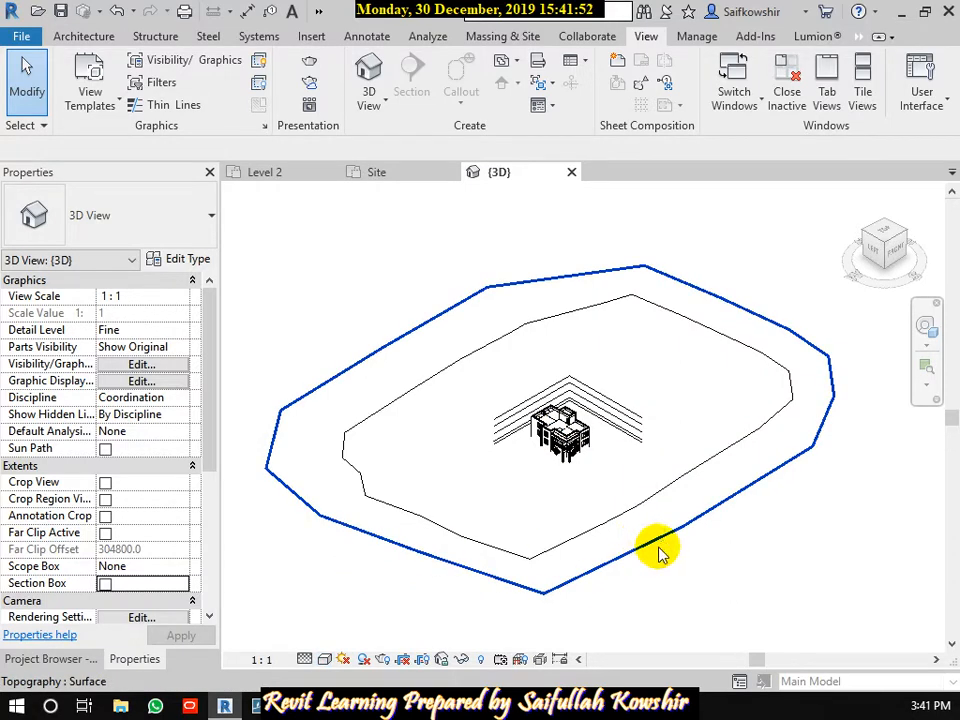
{"action": "scroll", "coordinate": [645, 555], "scroll_direction": "down", "scroll_amount": 2}
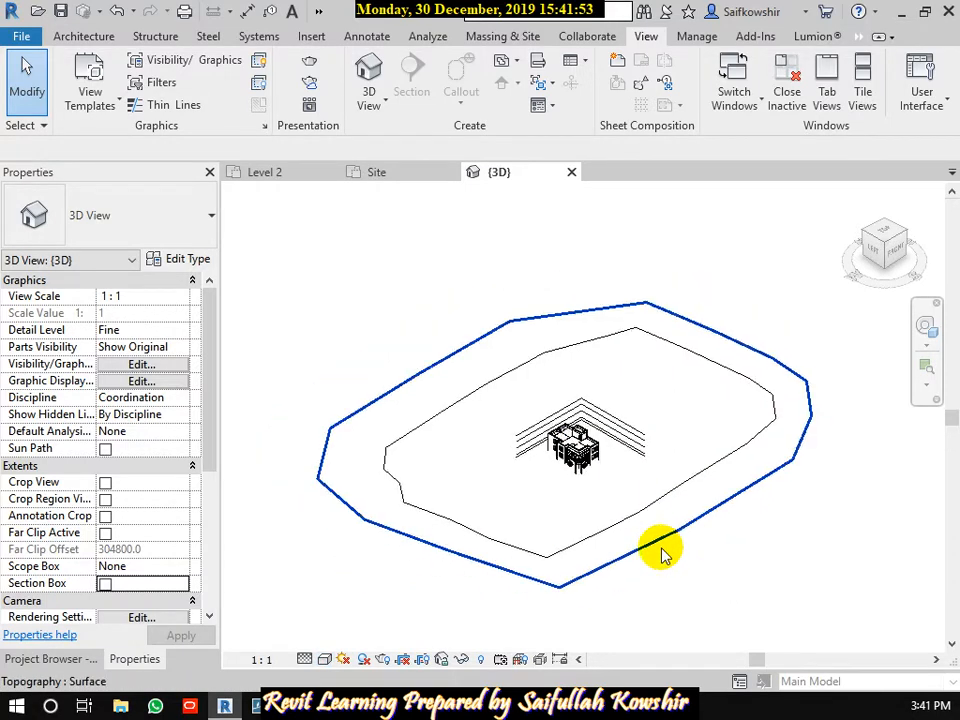
Turn the Section Box back on and pull its left face inward until it cuts through the toposurface.
{"action": "left_click", "coordinate": [105, 585]}
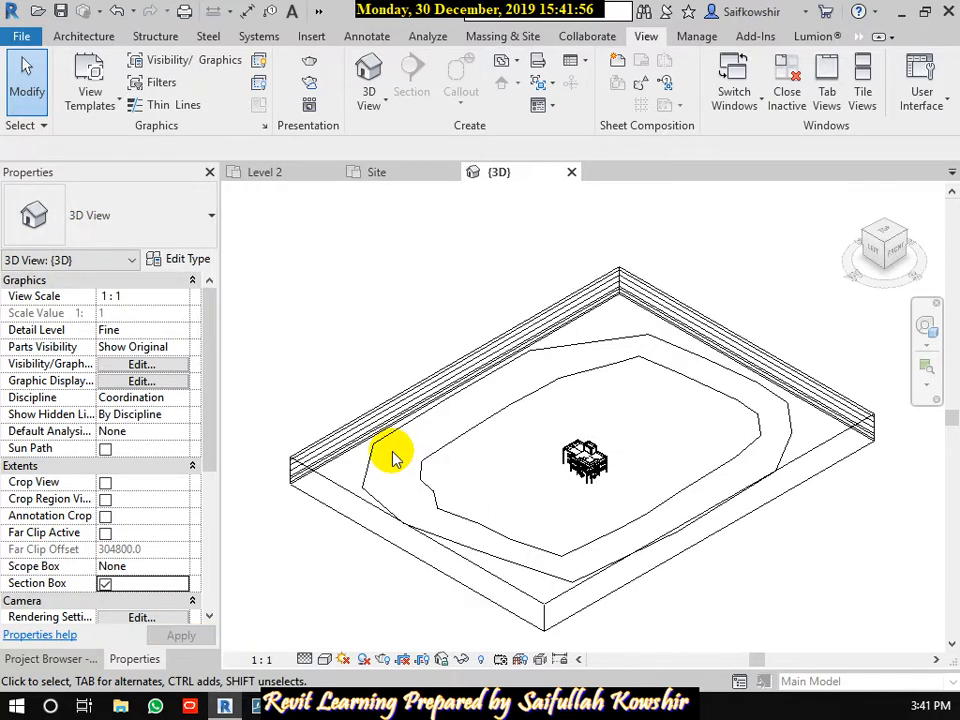
{"action": "left_click", "coordinate": [376, 507]}
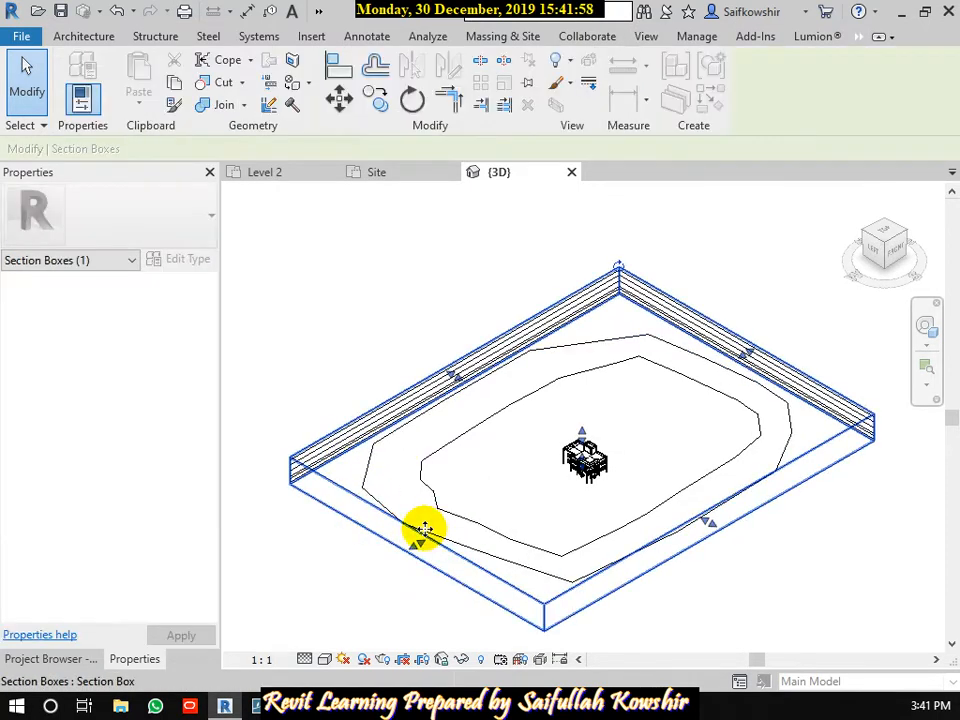
{"action": "left_click_drag", "start_coordinate": [416, 543], "coordinate": [506, 476]}
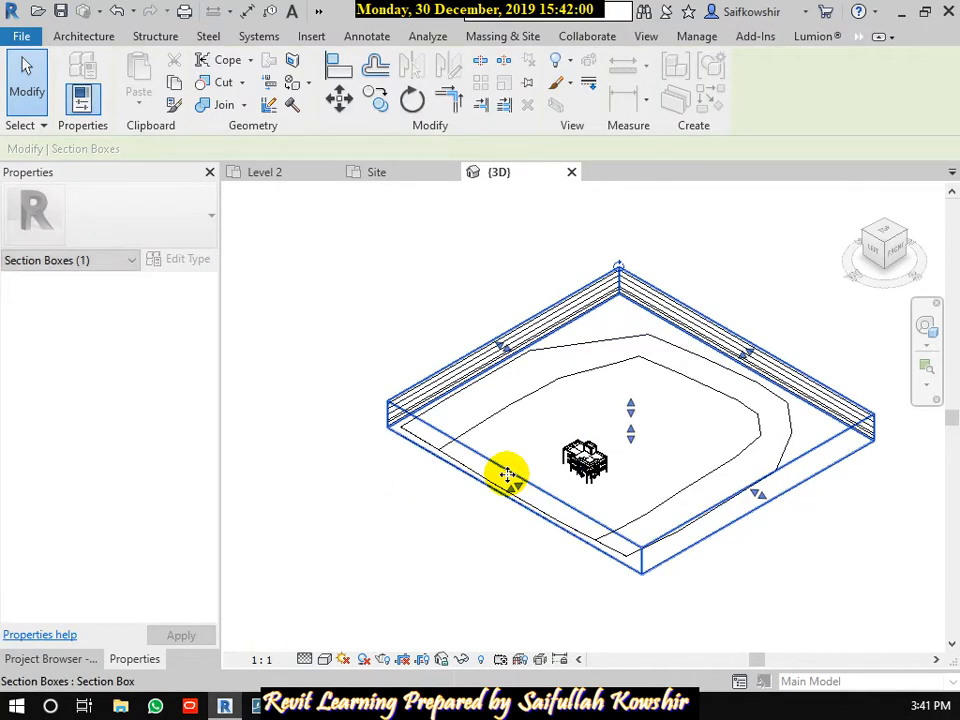
{"action": "scroll", "coordinate": [547, 533], "scroll_direction": "up", "scroll_amount": 4}
{"action": "scroll", "coordinate": [555, 525], "scroll_direction": "up", "scroll_amount": 4}
{"action": "scroll", "coordinate": [561, 519], "scroll_direction": "down", "scroll_amount": 3}
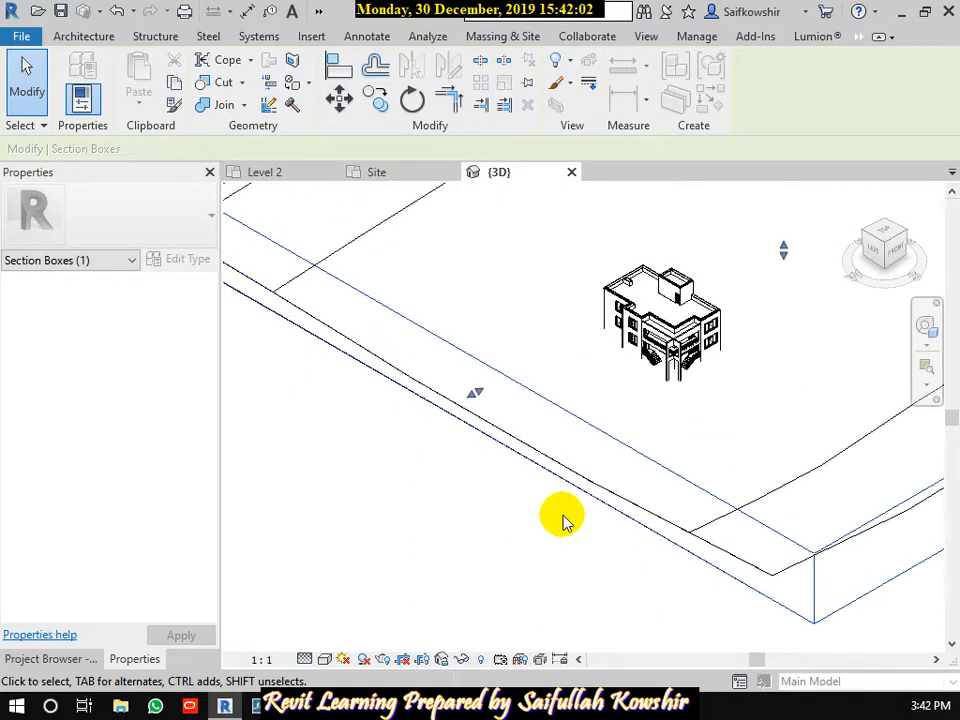
Set the 3D view's visual style to Realistic and extend the section box's bottom face downward to expose the earth's depth.
{"action": "left_click", "coordinate": [325, 660]}
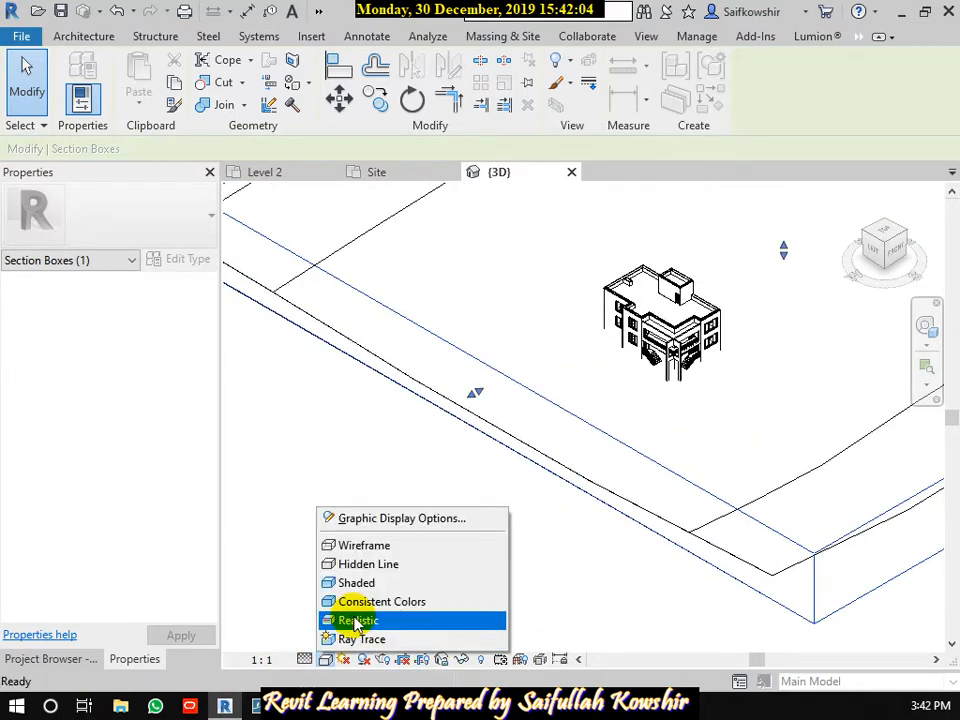
{"action": "left_click", "coordinate": [354, 619]}
{"action": "scroll", "coordinate": [746, 594], "scroll_direction": "down", "scroll_amount": 3}
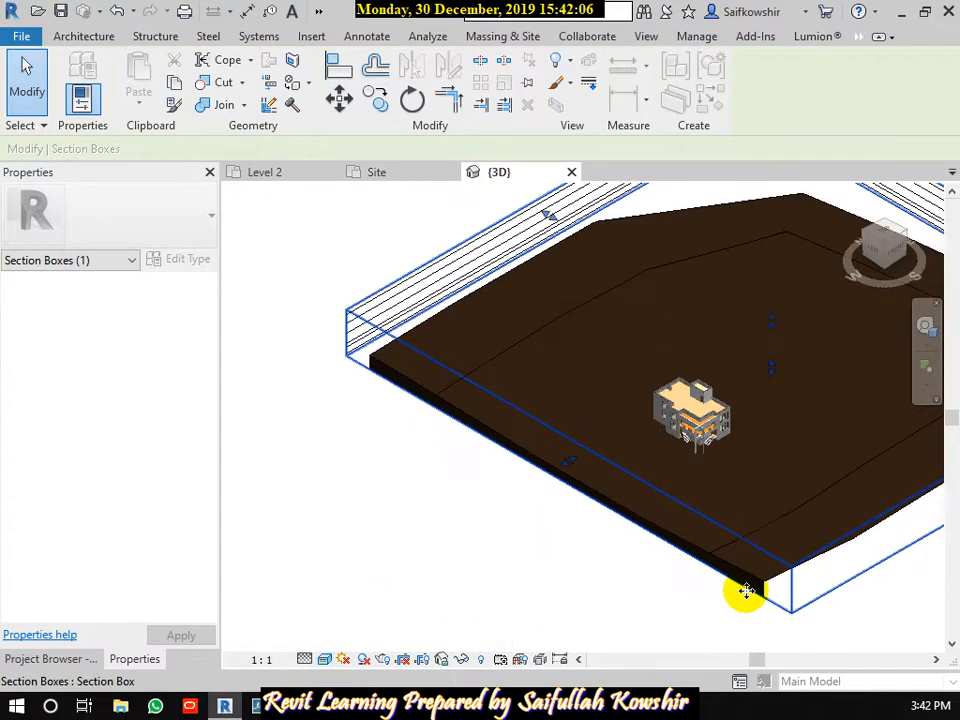
{"action": "scroll", "coordinate": [600, 450], "scroll_direction": "down", "scroll_amount": 2}
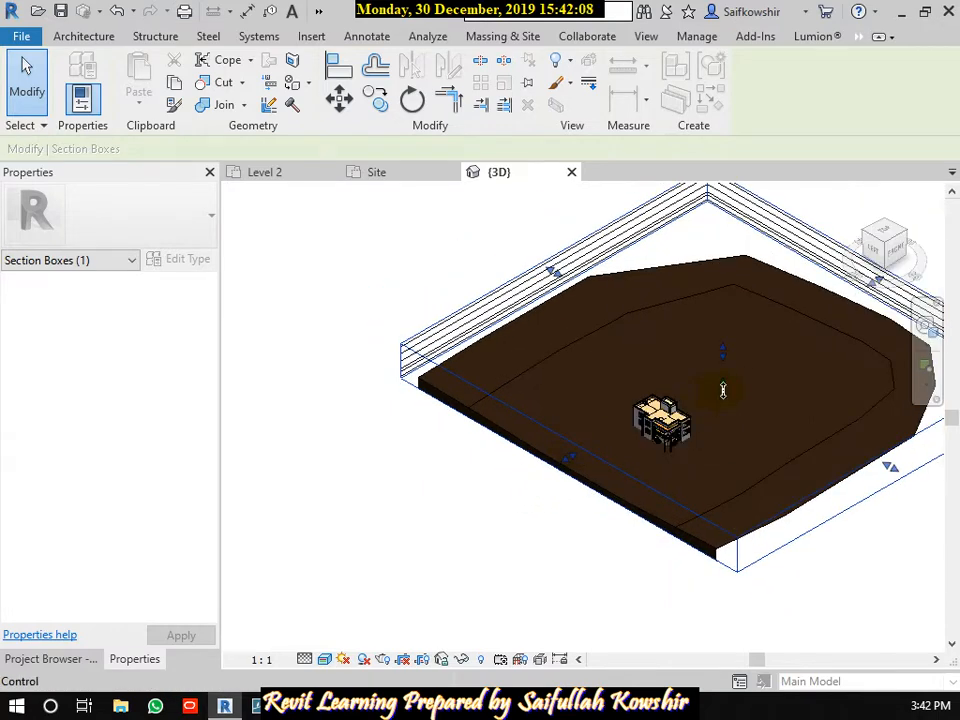
{"action": "left_click_drag", "start_coordinate": [723, 390], "coordinate": [724, 461]}
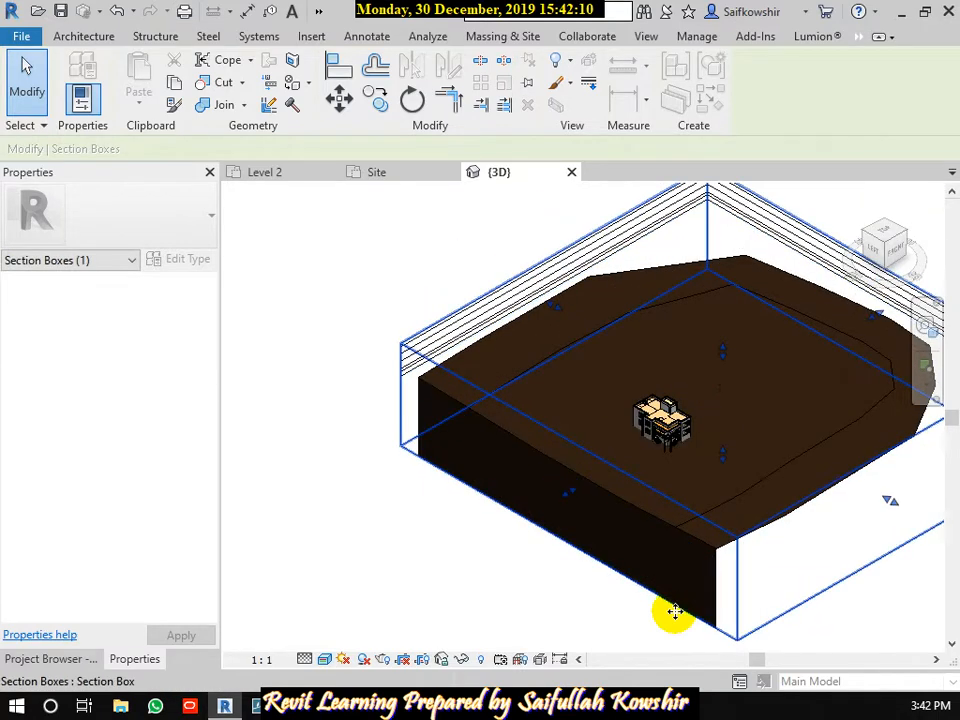
{"action": "middle_click_drag", "start_coordinate": [675, 612], "coordinate": [675, 514]}
{"action": "scroll", "coordinate": [529, 538], "scroll_direction": "down", "scroll_amount": 4}
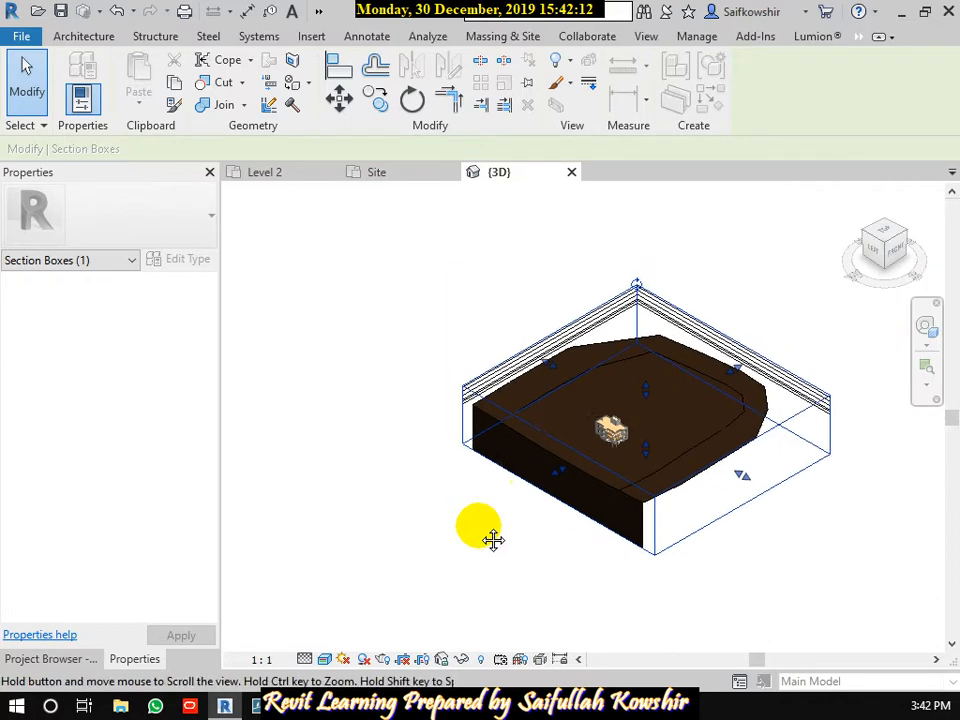
Orbit the 3D view with the navigation wheel to examine the toposurface's cut face and slope.
{"action": "left_click", "coordinate": [926, 344]}
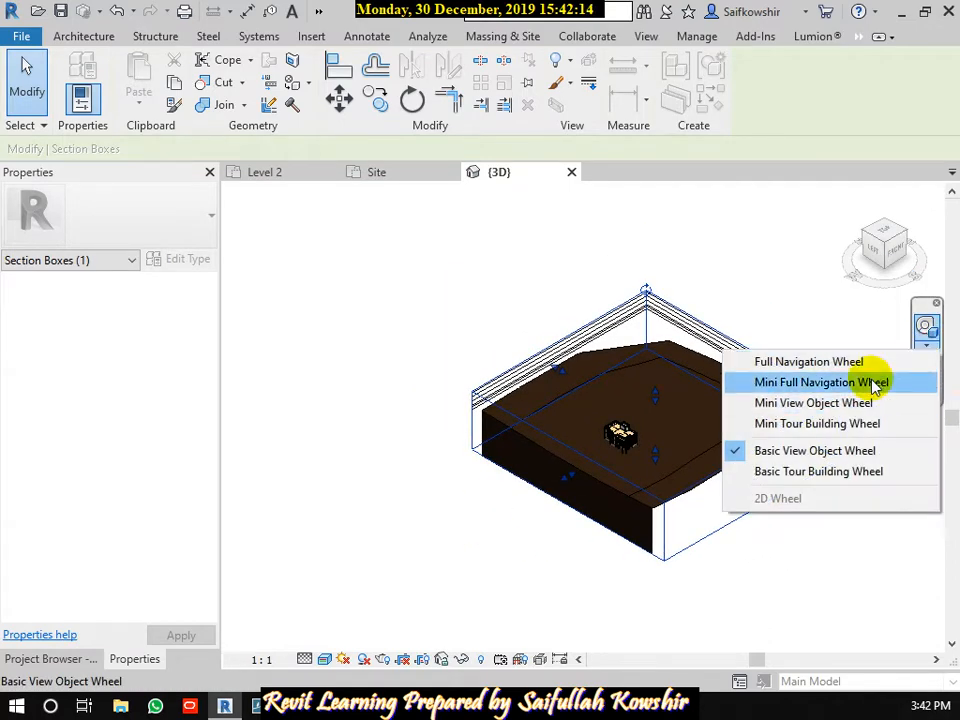
{"action": "left_click", "coordinate": [880, 325]}
{"action": "left_click", "coordinate": [926, 326]}
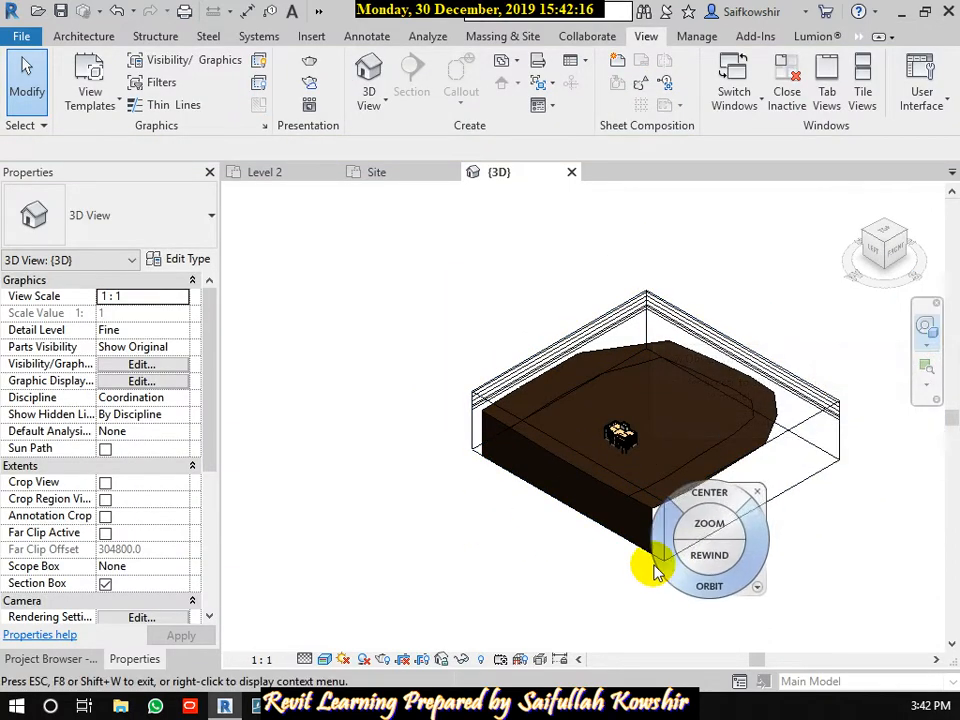
{"action": "mouse_move", "coordinate": [588, 616]}
{"action": "left_mouse_down"}
{"action": "mouse_move", "coordinate": [611, 619]}
{"action": "mouse_move", "coordinate": [709, 577]}
{"action": "mouse_move", "coordinate": [493, 578]}
{"action": "mouse_move", "coordinate": [611, 606]}
{"action": "mouse_move", "coordinate": [489, 617]}
{"action": "mouse_move", "coordinate": [555, 608]}
{"action": "mouse_move", "coordinate": [546, 578]}
{"action": "left_mouse_up"}
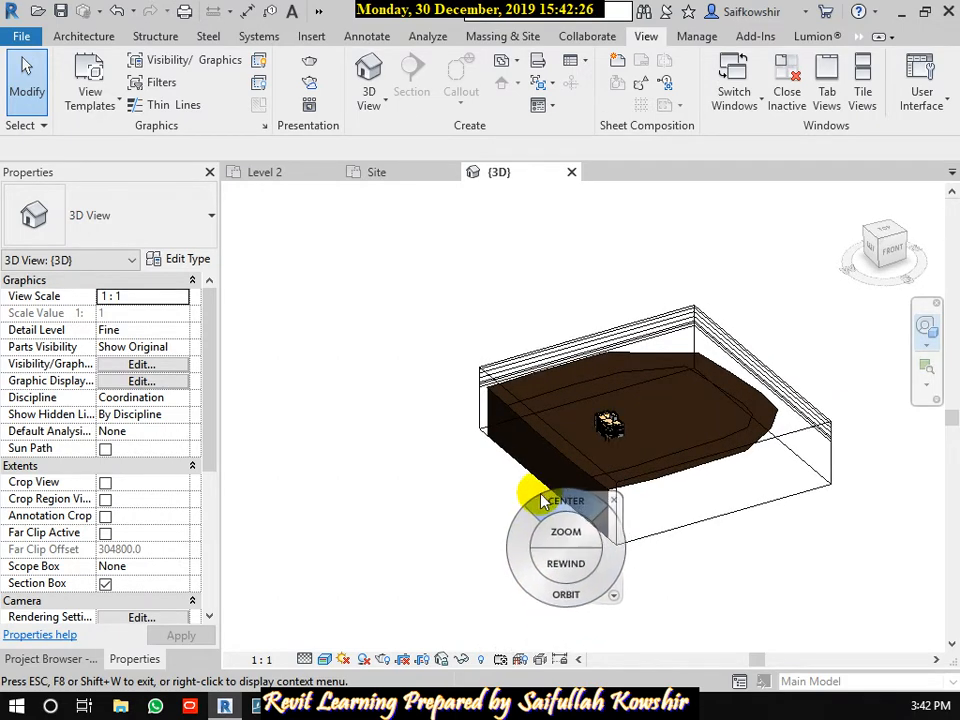
{"action": "key", "text": "Escape"}
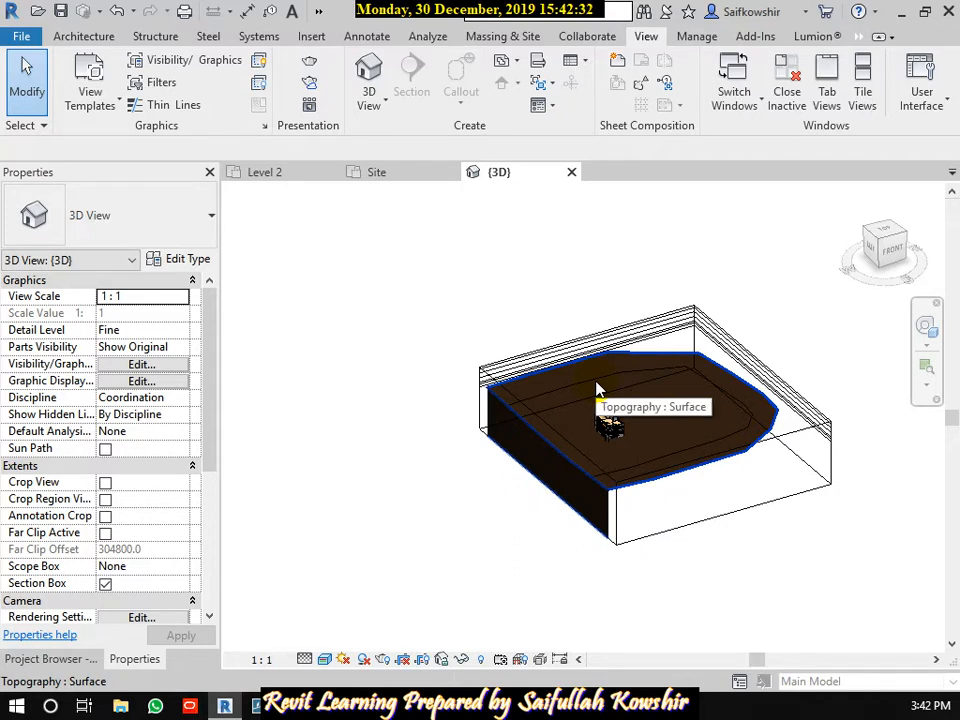
Turn off the Section Box in the 3D view again and clear the selection.
{"action": "left_click", "coordinate": [105, 584]}
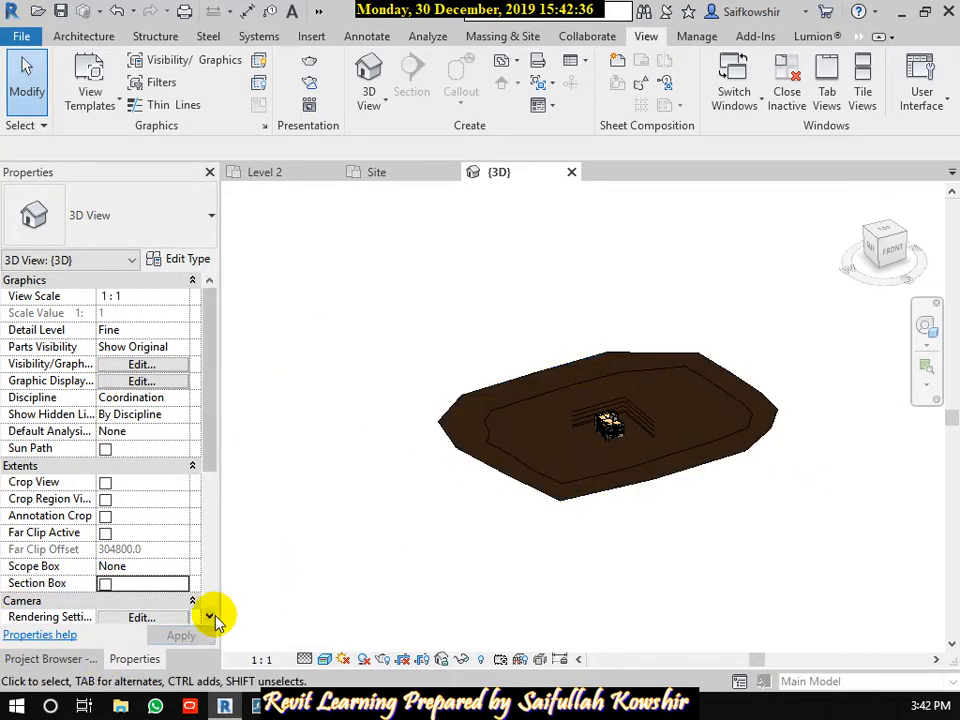
{"action": "left_click", "coordinate": [501, 449]}
{"action": "left_click", "coordinate": [364, 440]}
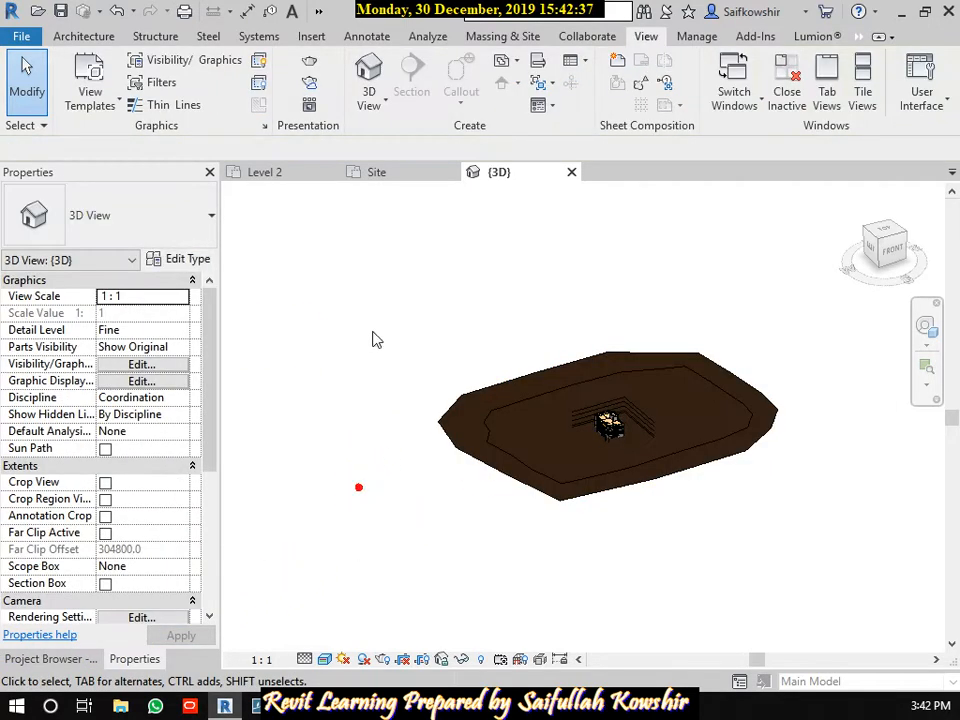
Open the Site floor plan and draw a vertical section line across the toposurface, just west of the house.
{"action": "left_click", "coordinate": [100, 660]}
{"action": "double_click", "coordinate": [71, 341]}
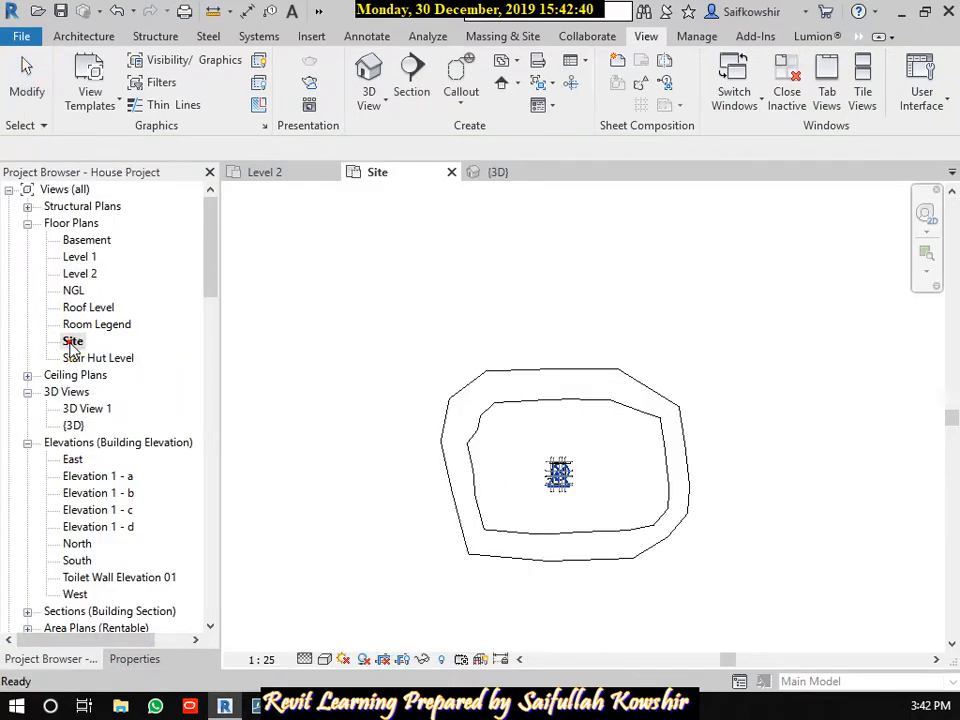
{"action": "left_click", "coordinate": [548, 428]}
{"action": "left_click", "coordinate": [409, 81]}
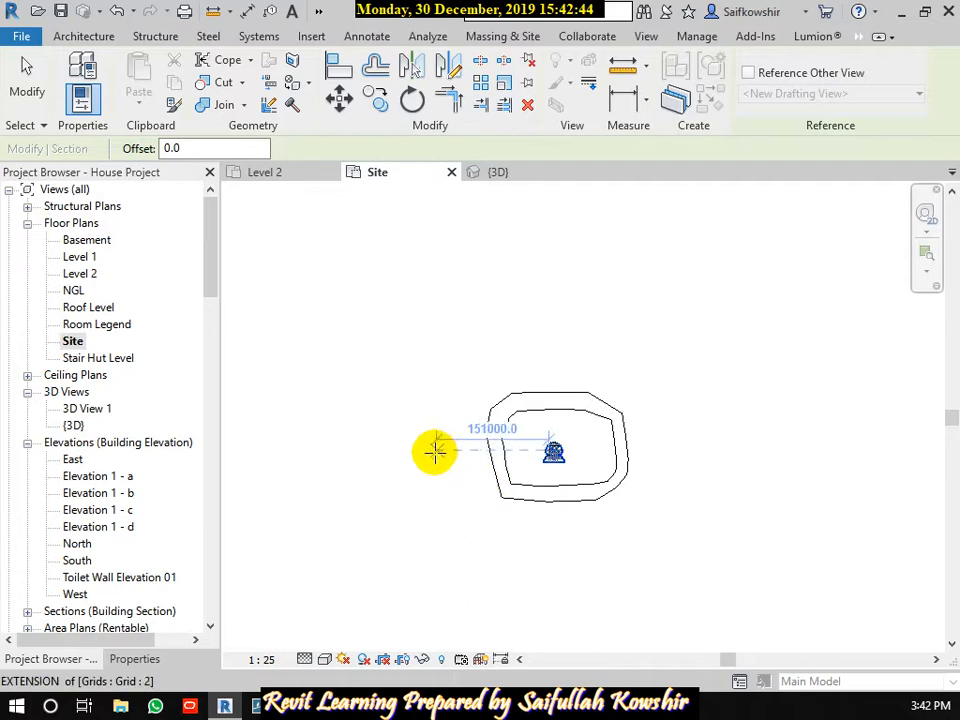
{"action": "left_click", "coordinate": [536, 350]}
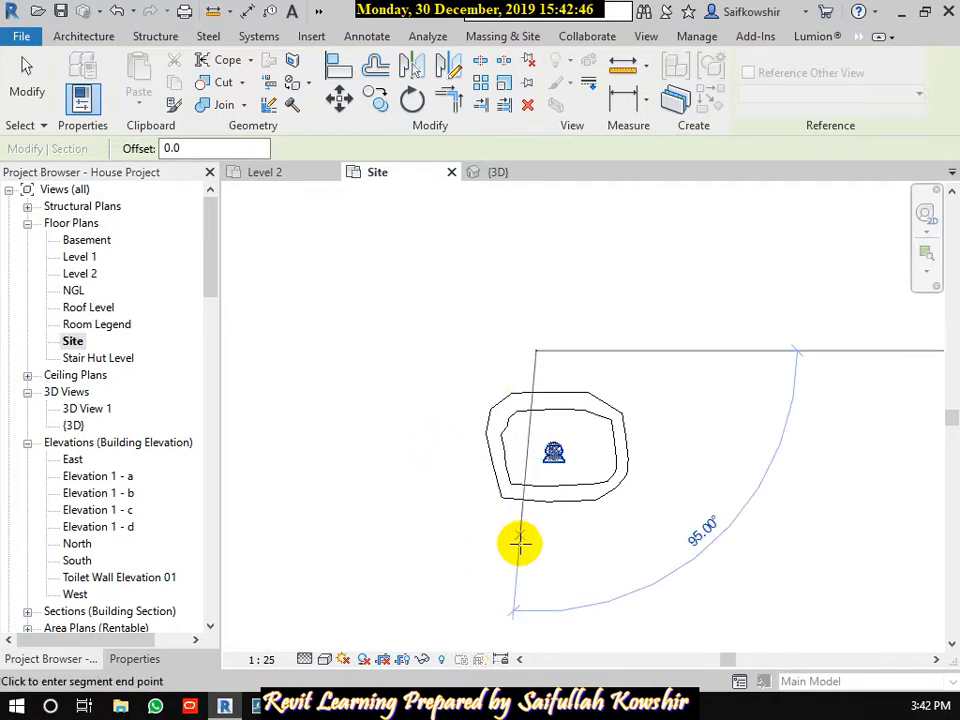
{"action": "left_click", "coordinate": [541, 571]}
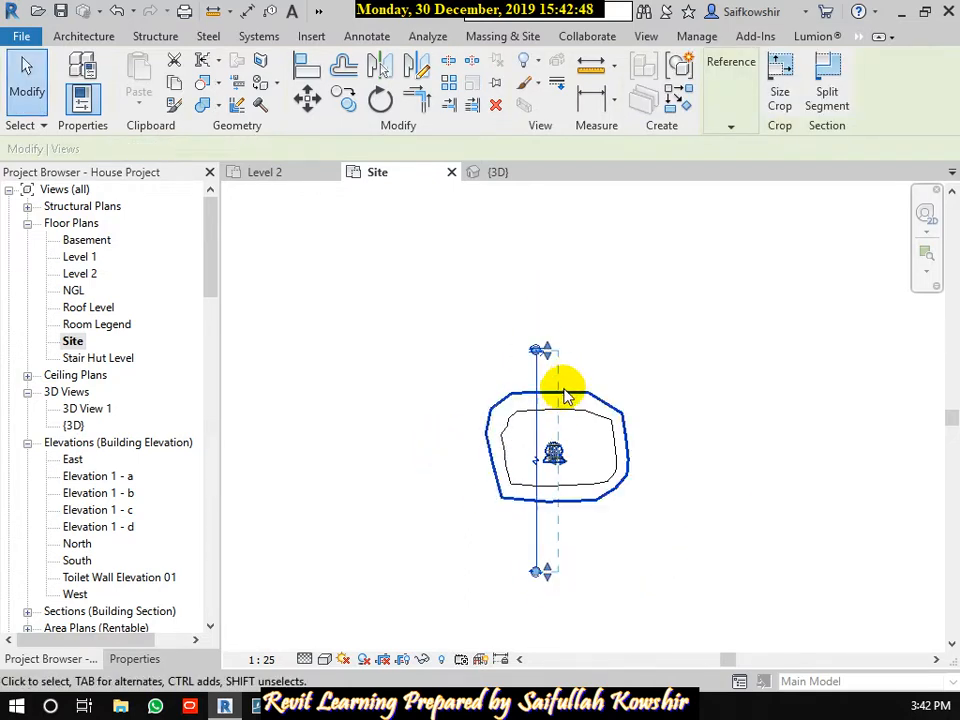
Extend the new section's view depth past the toposurface's east edge and open its section view.
{"action": "left_click_drag", "start_coordinate": [564, 459], "coordinate": [668, 455]}
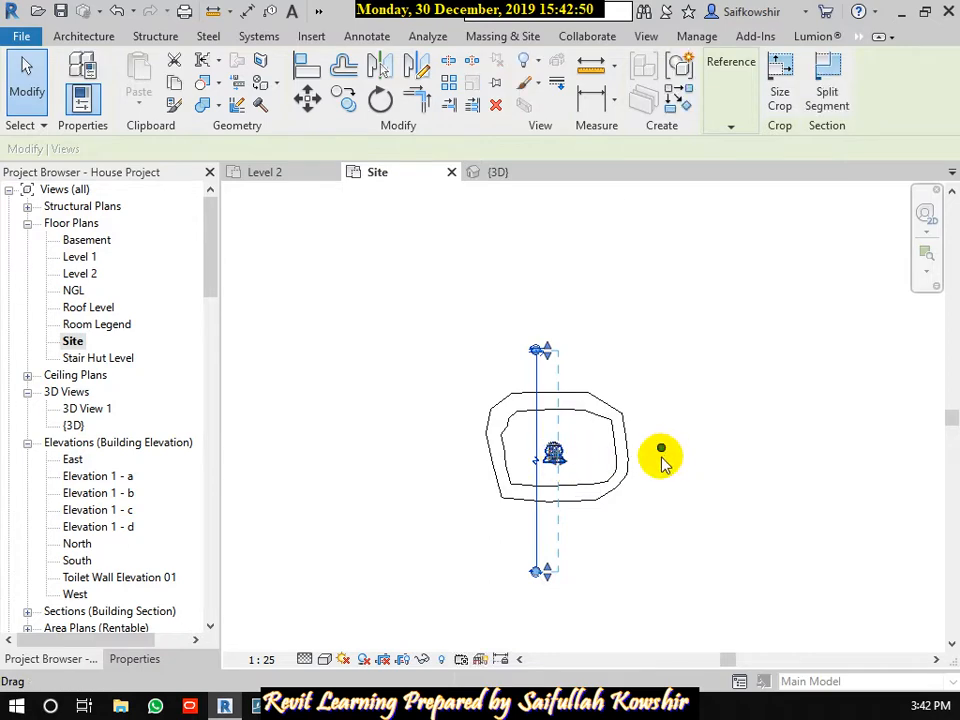
{"action": "left_click", "coordinate": [583, 515]}
{"action": "scroll", "coordinate": [574, 492], "scroll_direction": "up", "scroll_amount": 2}
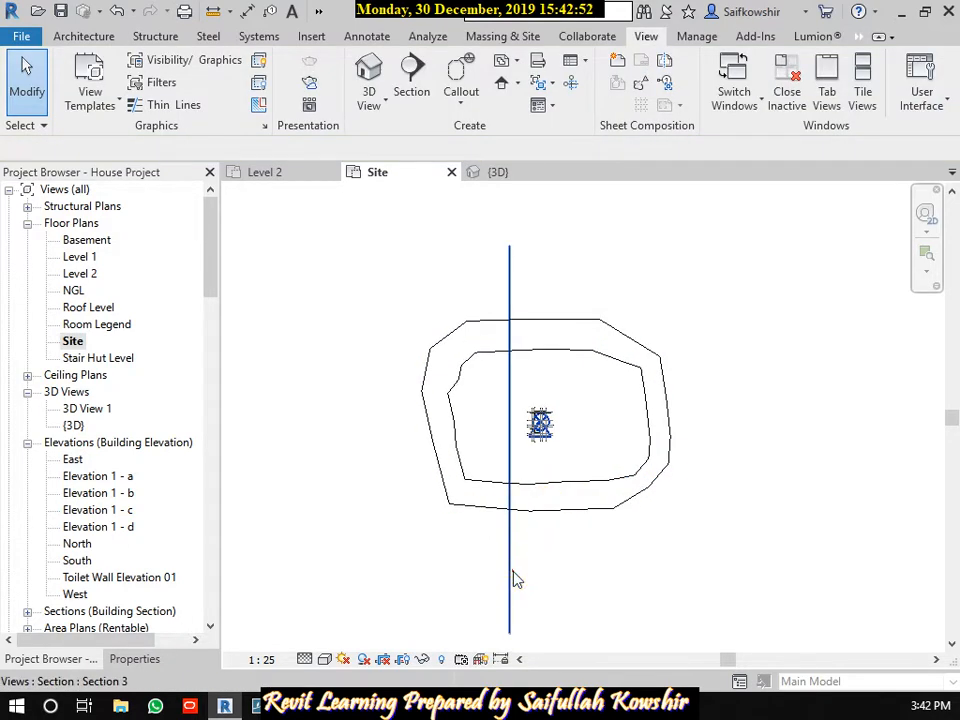
{"action": "left_click", "coordinate": [510, 576]}
{"action": "left_click_drag", "start_coordinate": [552, 441], "coordinate": [724, 443]}
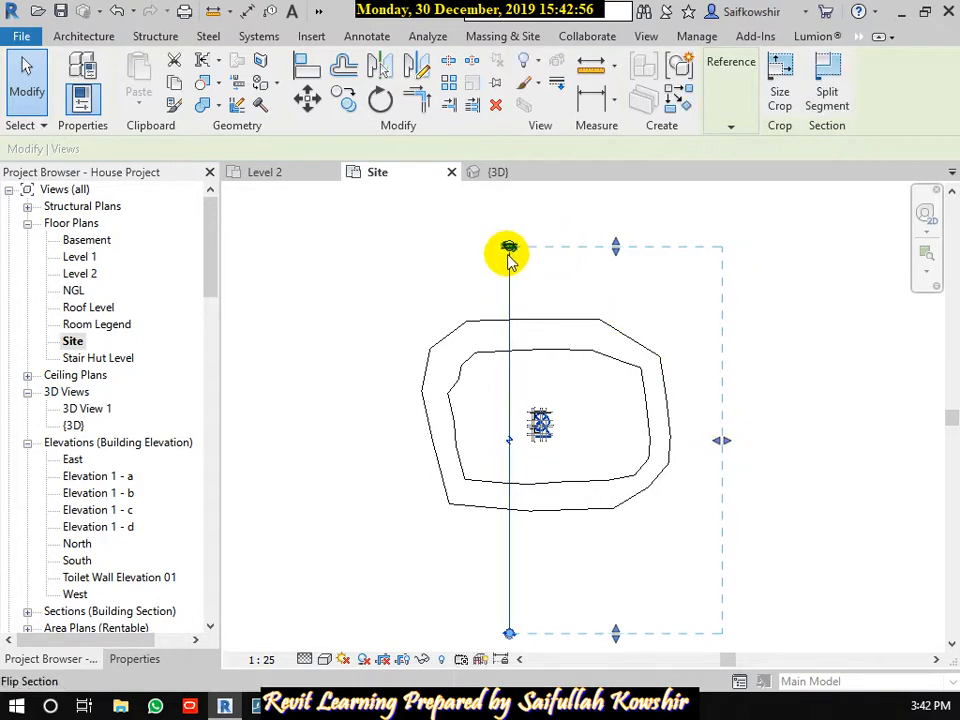
{"action": "right_click", "coordinate": [508, 267]}
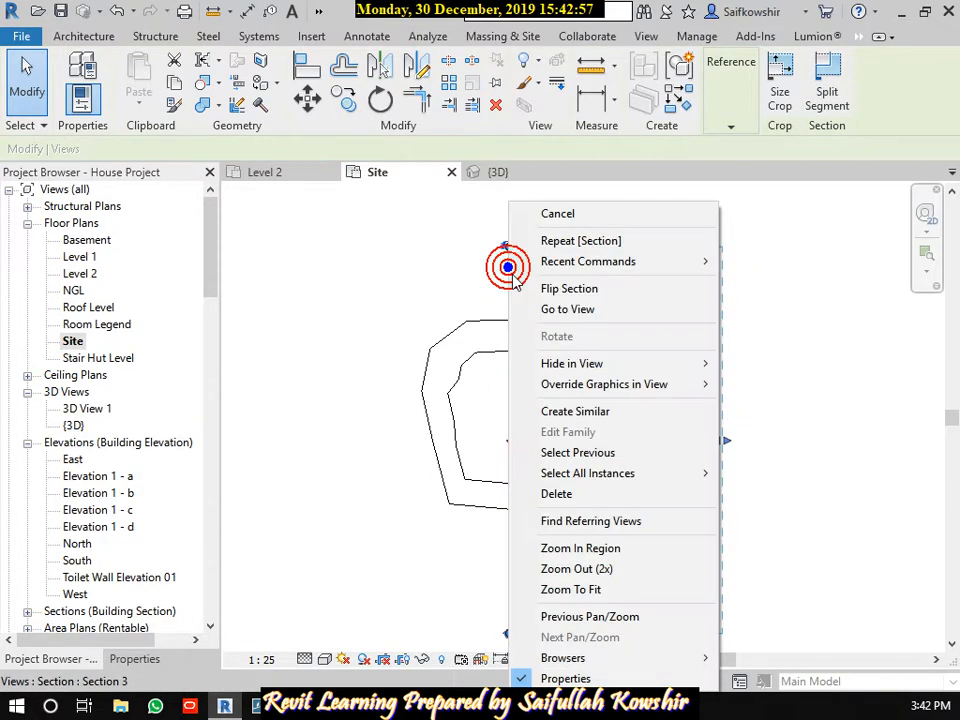
{"action": "left_click", "coordinate": [566, 307]}
Examine the toposurface's profile on both sides of the house, comparing where its slope starts with the NGL level.
{"action": "scroll", "coordinate": [675, 426], "scroll_direction": "up", "scroll_amount": 5}
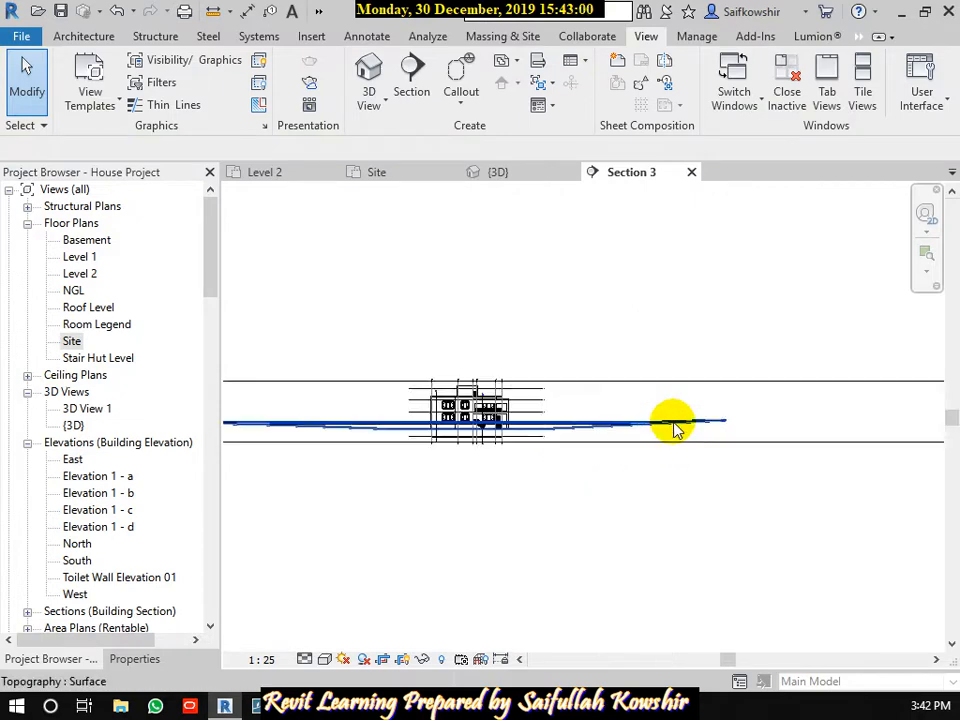
{"action": "middle_click_drag", "start_coordinate": [626, 437], "coordinate": [764, 434]}
{"action": "scroll", "coordinate": [764, 428], "scroll_direction": "down", "scroll_amount": 2}
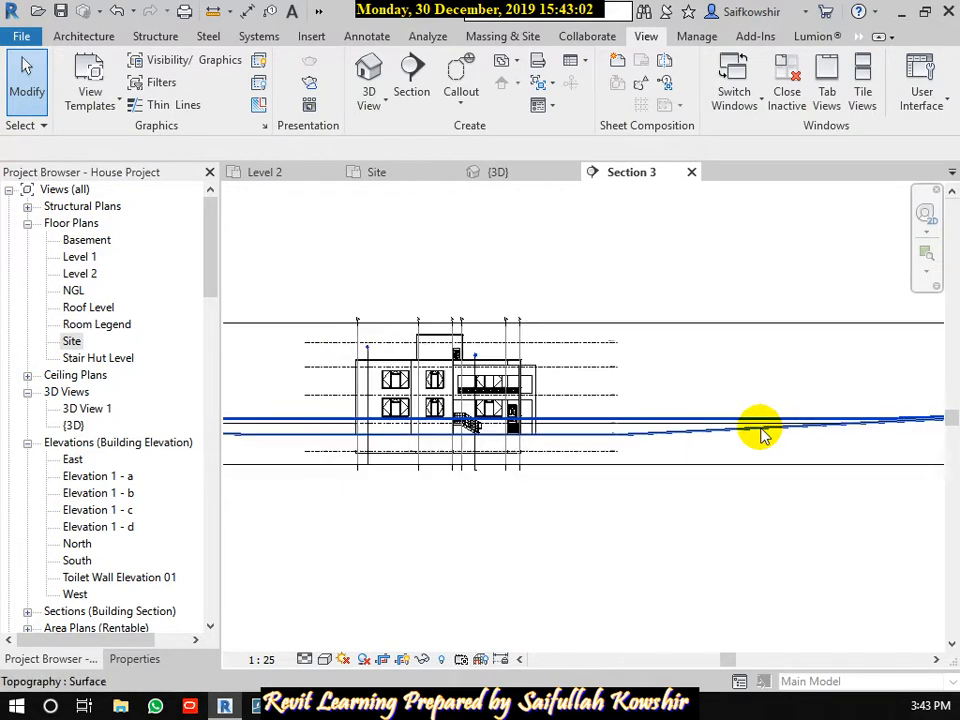
{"action": "middle_click_drag", "start_coordinate": [604, 465], "coordinate": [623, 488]}
{"action": "scroll", "coordinate": [644, 456], "scroll_direction": "up", "scroll_amount": 5}
{"action": "scroll", "coordinate": [646, 460], "scroll_direction": "up", "scroll_amount": 4}
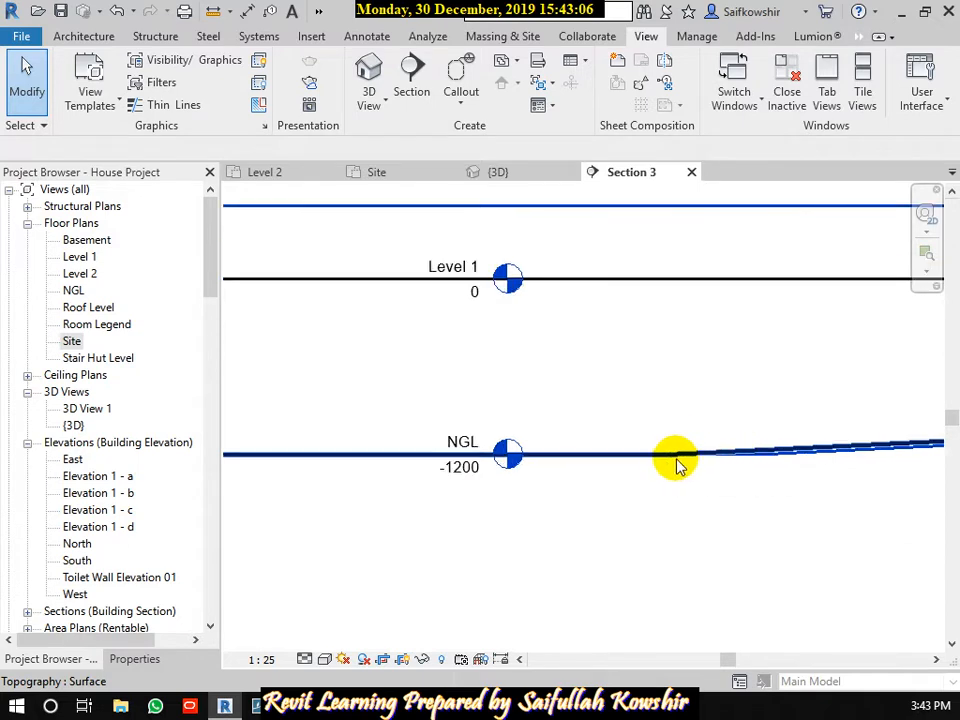
{"action": "scroll", "coordinate": [679, 470], "scroll_direction": "down", "scroll_amount": 2}
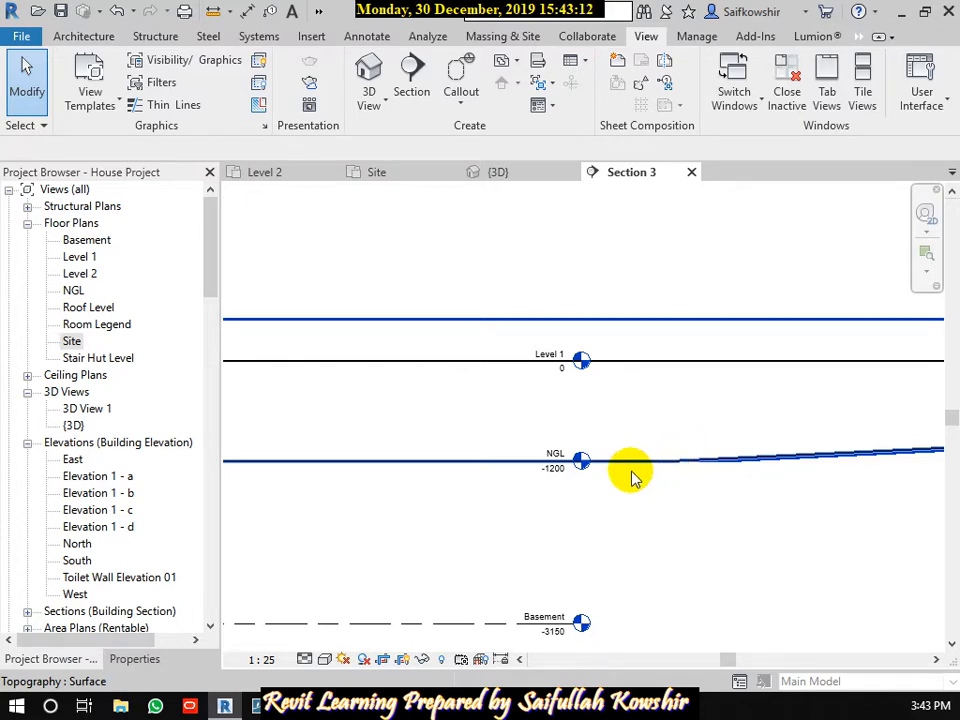
{"action": "scroll", "coordinate": [516, 472], "scroll_direction": "down", "scroll_amount": 4}
{"action": "middle_click_drag", "start_coordinate": [463, 499], "coordinate": [739, 499]}
{"action": "scroll", "coordinate": [727, 488], "scroll_direction": "down", "scroll_amount": 2}
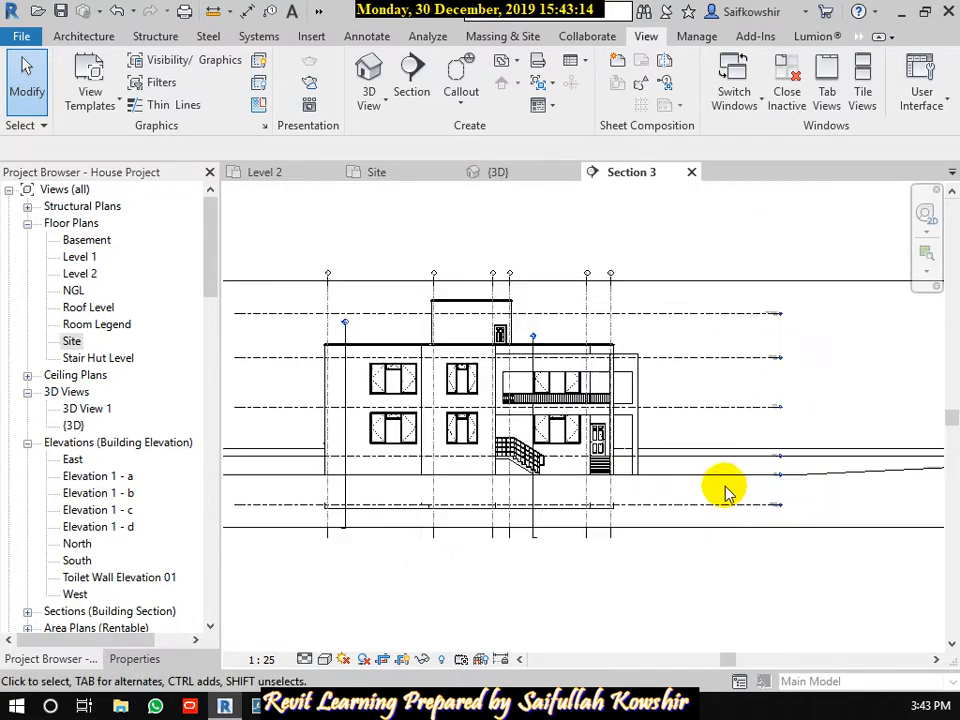
{"action": "middle_click_drag", "start_coordinate": [422, 508], "coordinate": [583, 504]}
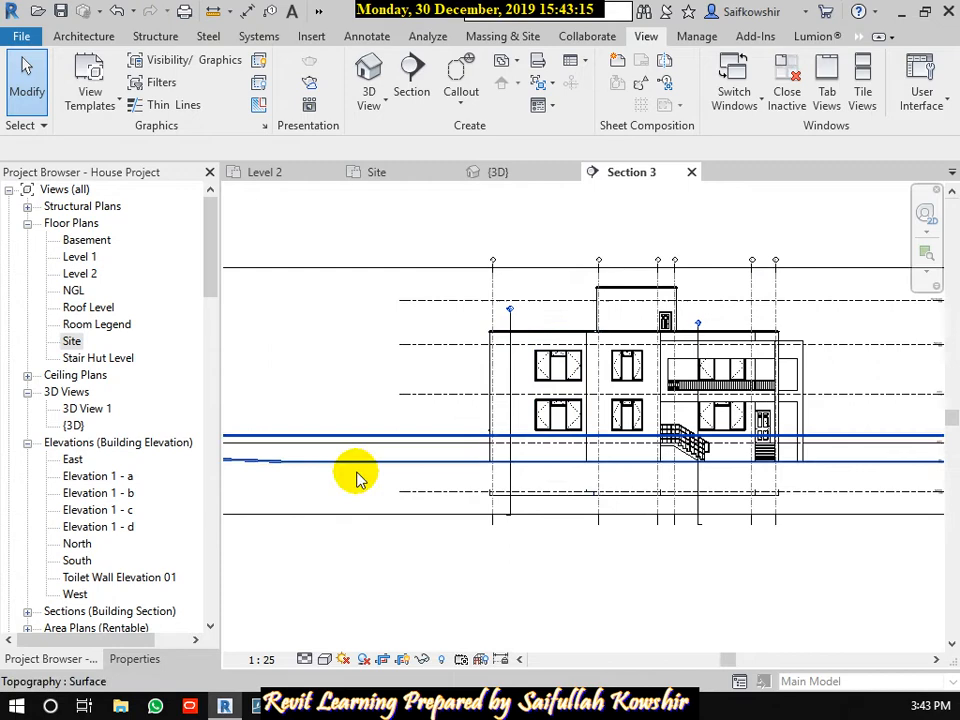
Select the section view's crop boundary and lower its bottom edge well below the Basement level.
{"action": "left_click", "coordinate": [305, 659]}
{"action": "scroll", "coordinate": [365, 502], "scroll_direction": "down", "scroll_amount": 2}
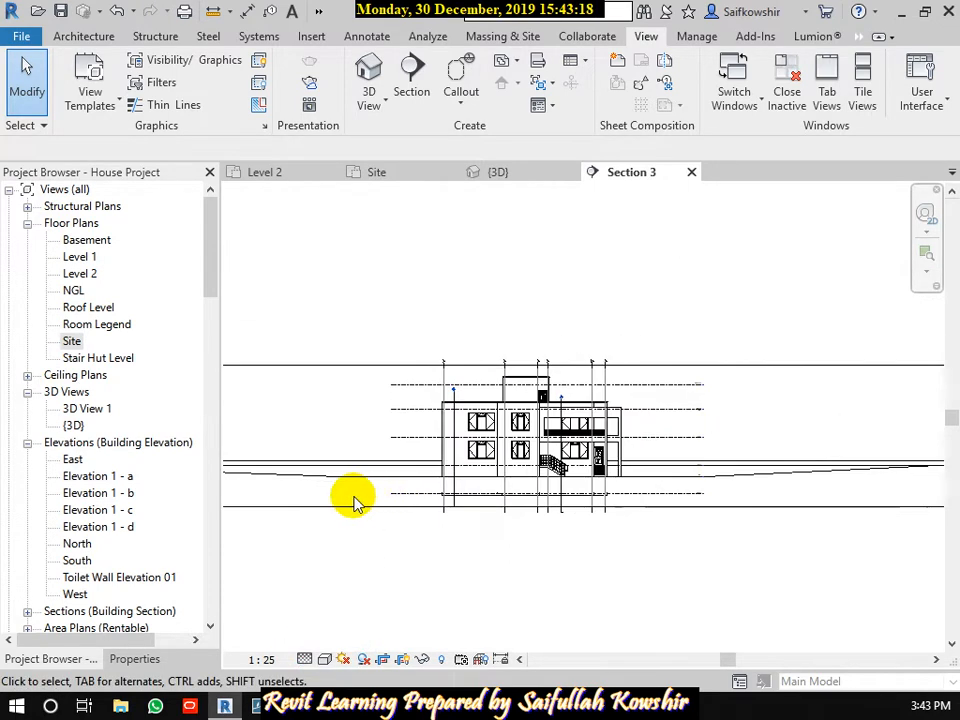
{"action": "middle_click_drag", "start_coordinate": [354, 499], "coordinate": [508, 510]}
{"action": "left_click", "coordinate": [374, 518]}
{"action": "scroll", "coordinate": [508, 480], "scroll_direction": "down", "scroll_amount": 2}
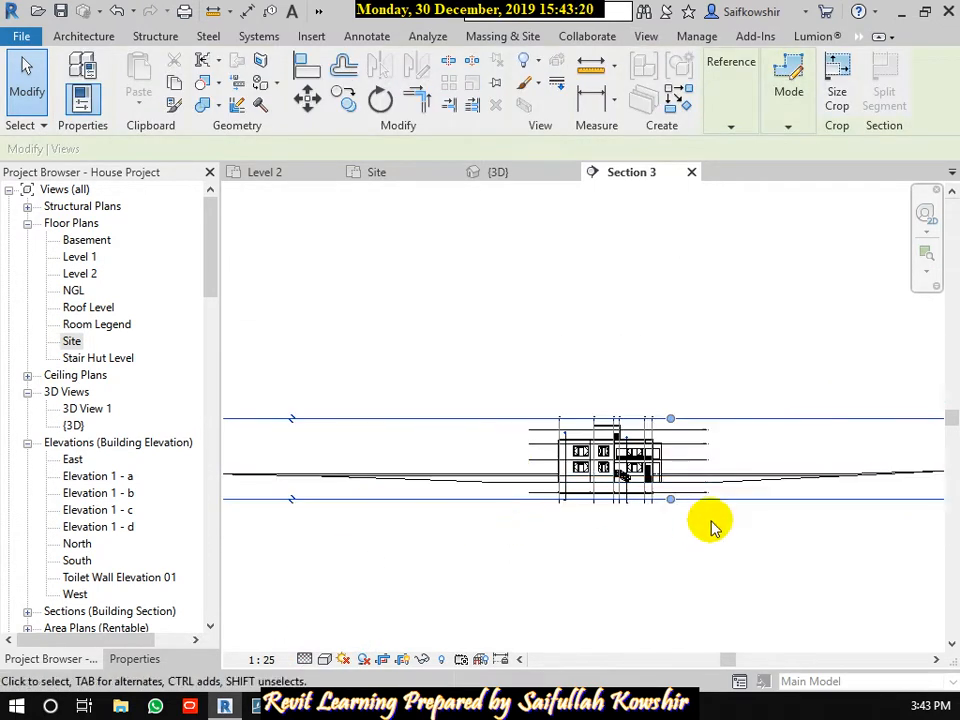
{"action": "left_click_drag", "start_coordinate": [671, 499], "coordinate": [666, 560]}
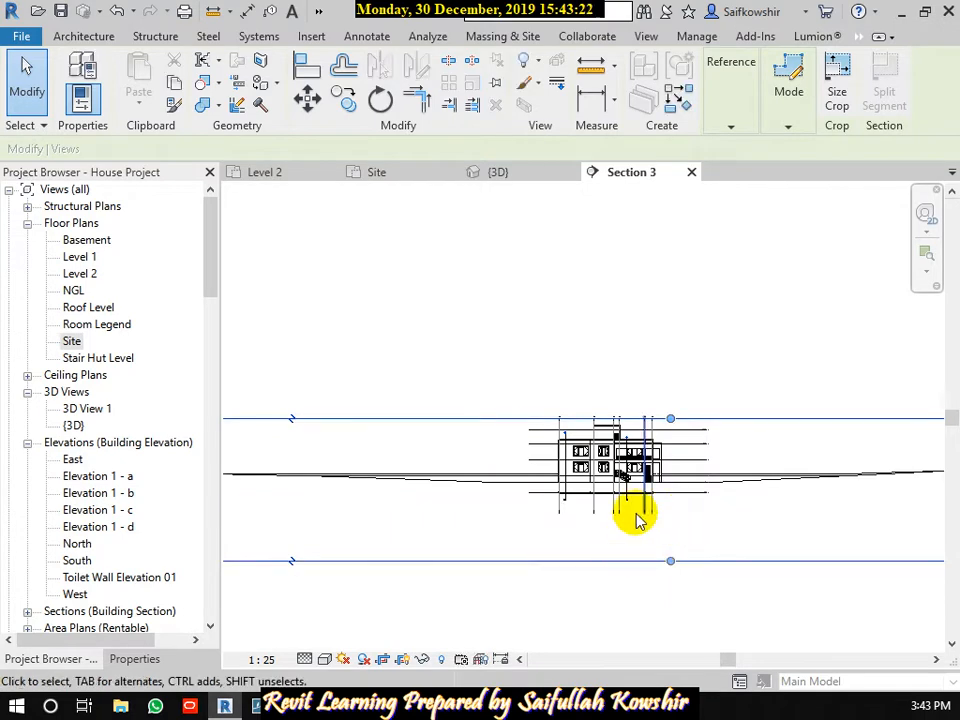
Examine the toposurface's profile to the left of the house in the section, out to its outer edge.
{"action": "scroll", "coordinate": [540, 495], "scroll_direction": "up", "scroll_amount": 3}
{"action": "scroll", "coordinate": [572, 482], "scroll_direction": "up", "scroll_amount": 2}
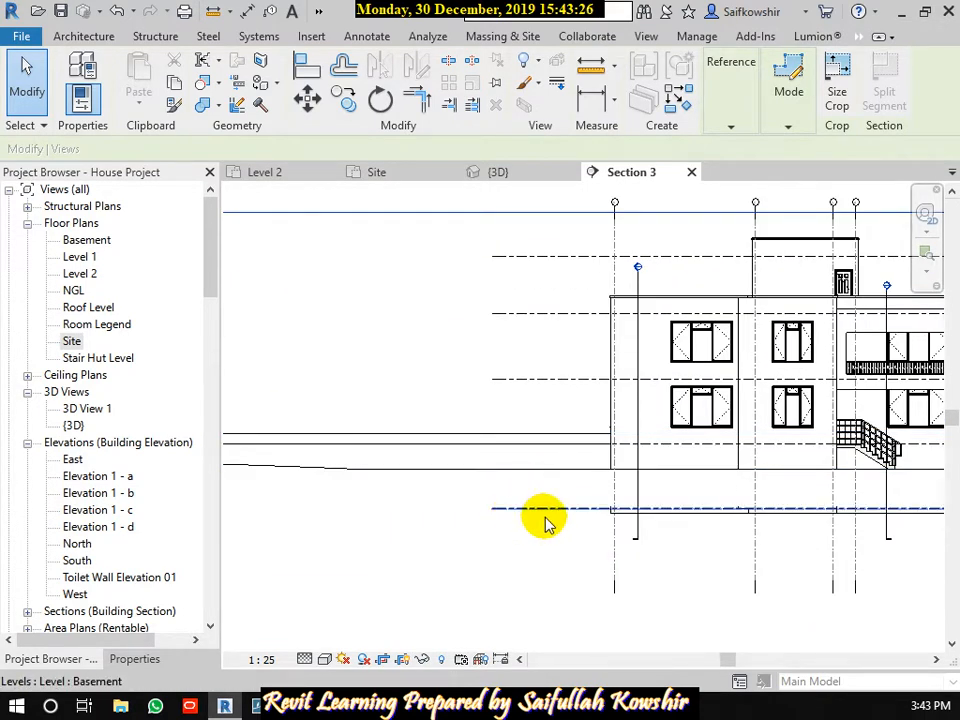
{"action": "scroll", "coordinate": [545, 525], "scroll_direction": "down", "scroll_amount": 4}
{"action": "middle_click_drag", "start_coordinate": [444, 549], "coordinate": [648, 500]}
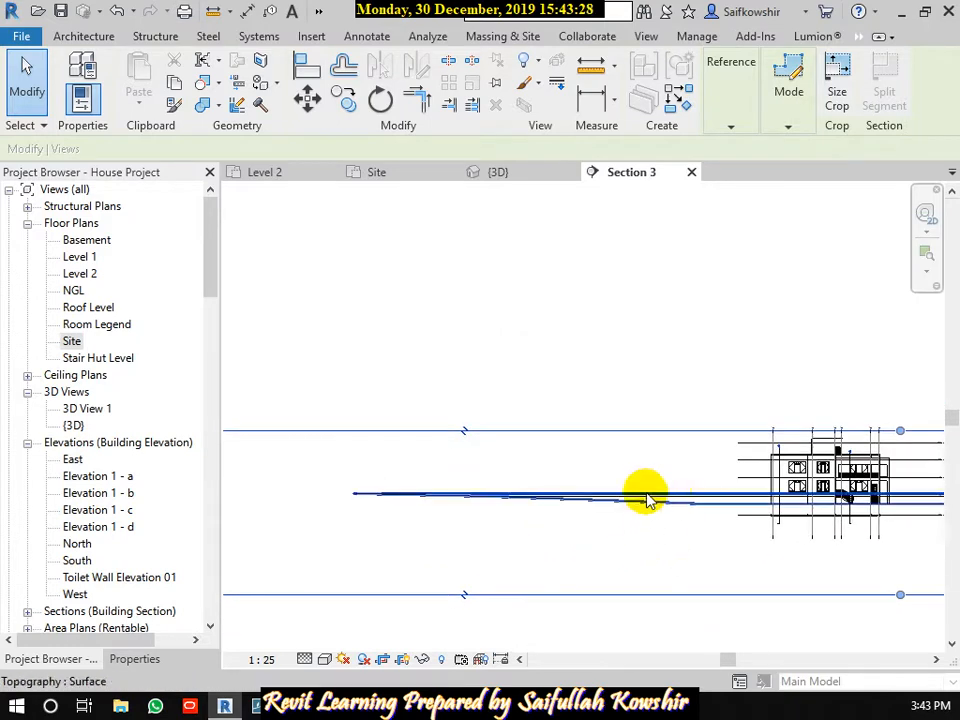
{"action": "scroll", "coordinate": [660, 497], "scroll_direction": "up", "scroll_amount": 5}
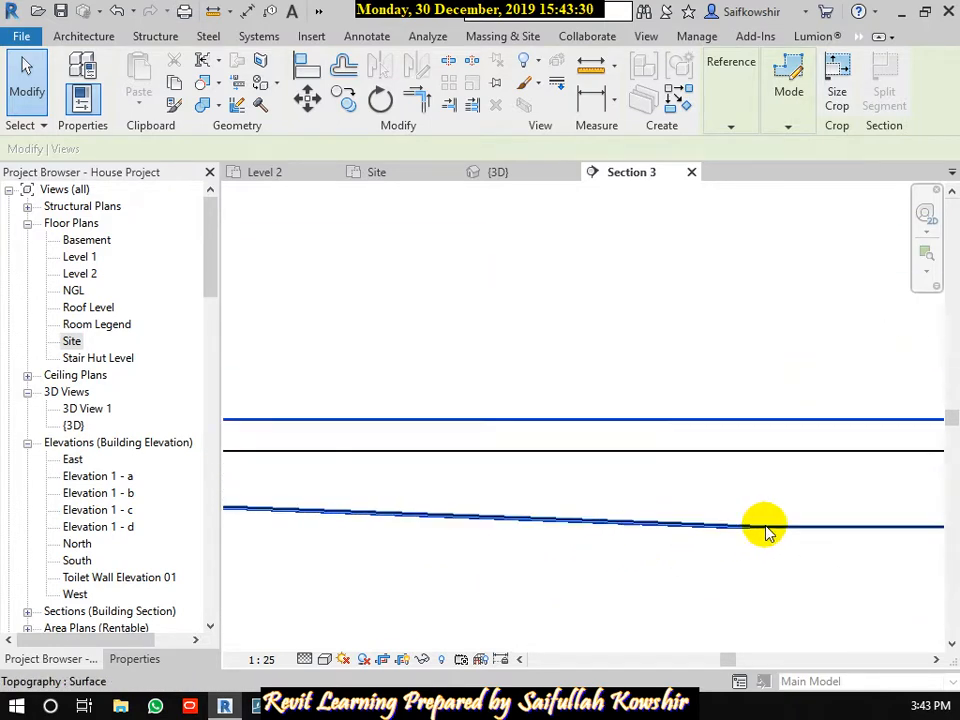
{"action": "scroll", "coordinate": [763, 530], "scroll_direction": "up", "scroll_amount": 1}
{"action": "scroll", "coordinate": [763, 530], "scroll_direction": "down", "scroll_amount": 2}
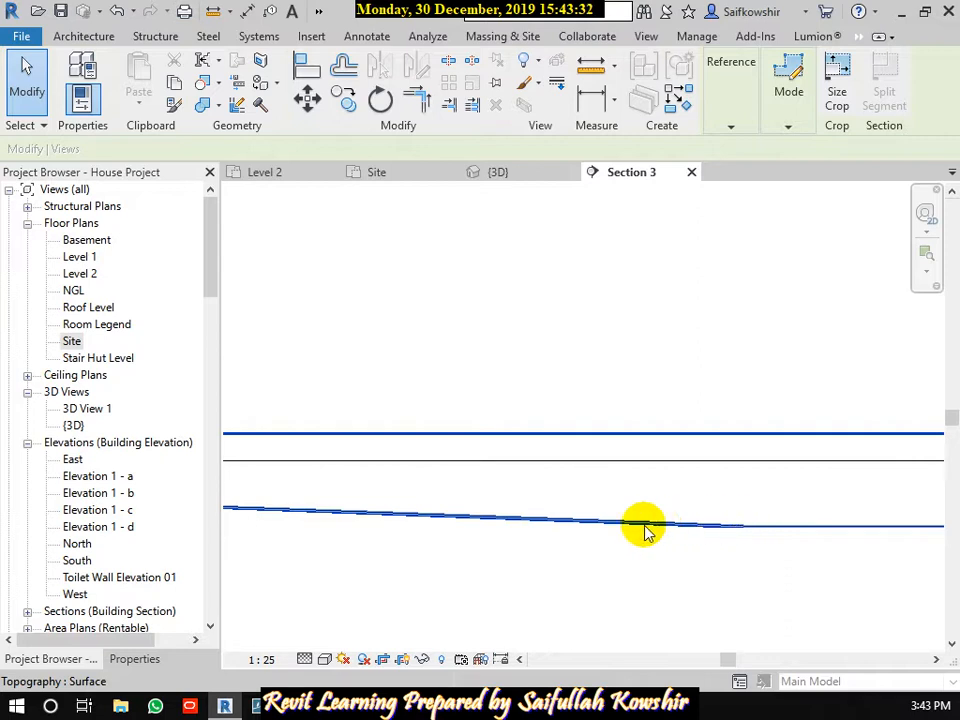
{"action": "scroll", "coordinate": [480, 529], "scroll_direction": "down", "scroll_amount": 4}
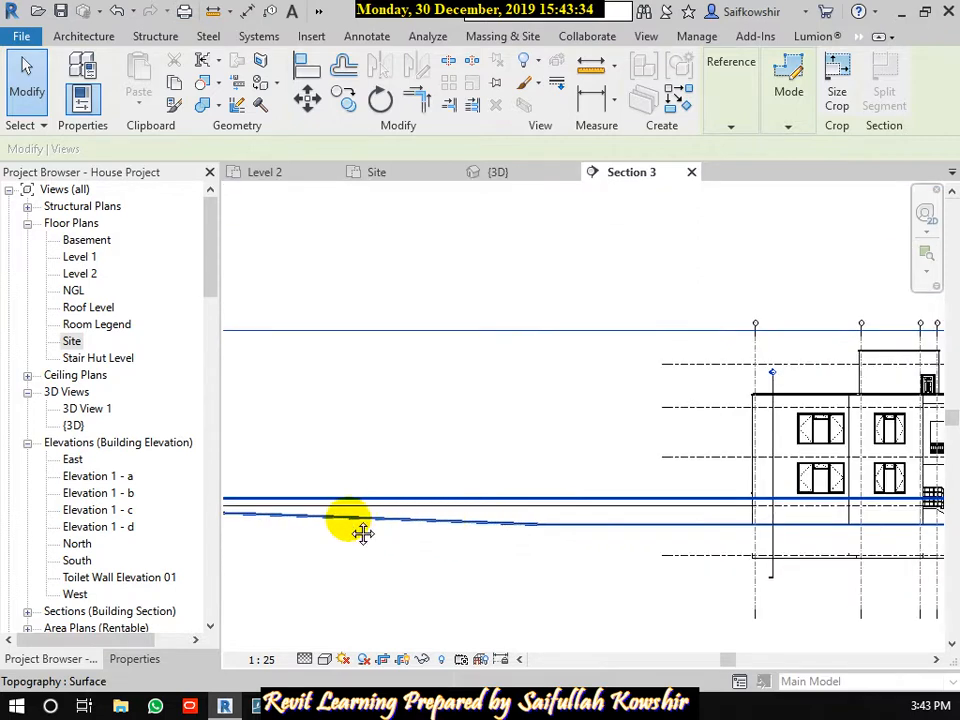
{"action": "middle_click_drag", "start_coordinate": [360, 529], "coordinate": [874, 536]}
{"action": "middle_click_drag", "start_coordinate": [402, 536], "coordinate": [649, 528]}
{"action": "scroll", "coordinate": [553, 484], "scroll_direction": "down", "scroll_amount": 4}
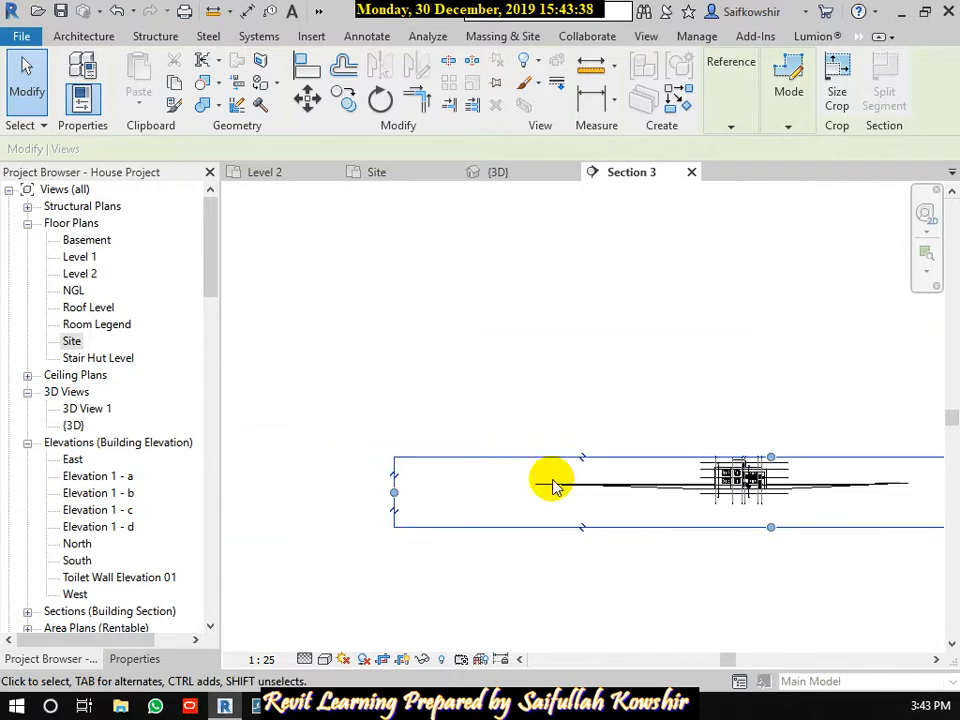
Examine the toposurface's profile to the right of the house, where the slope rises beyond the level heads.
{"action": "scroll", "coordinate": [800, 528], "scroll_direction": "up", "scroll_amount": 2}
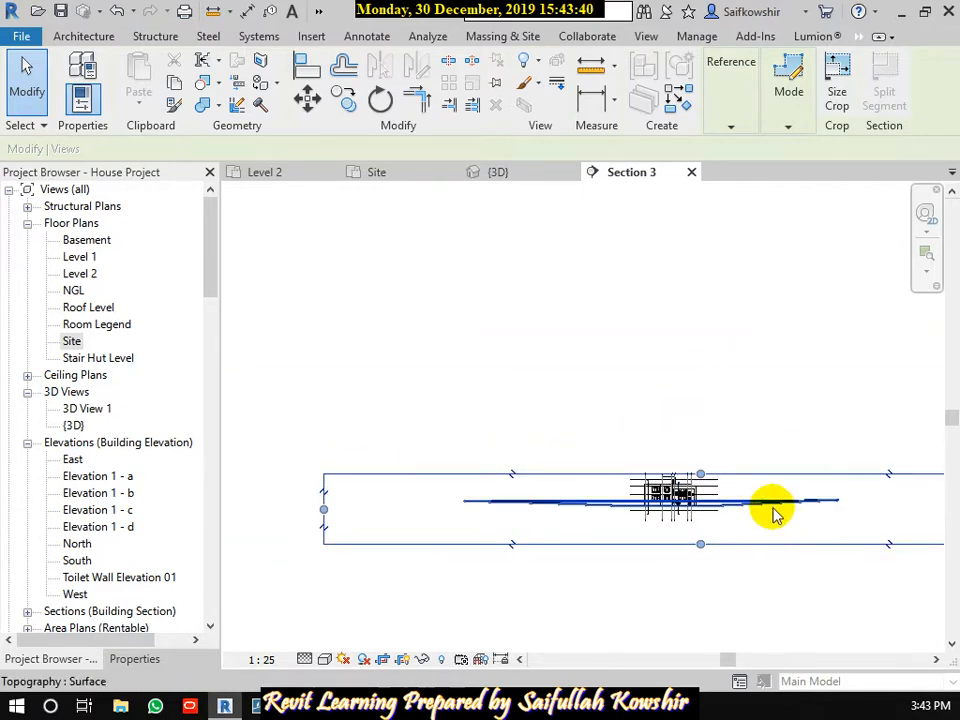
{"action": "scroll", "coordinate": [740, 506], "scroll_direction": "up", "scroll_amount": 2}
{"action": "scroll", "coordinate": [700, 515], "scroll_direction": "up", "scroll_amount": 2}
{"action": "scroll", "coordinate": [620, 528], "scroll_direction": "up", "scroll_amount": 2}
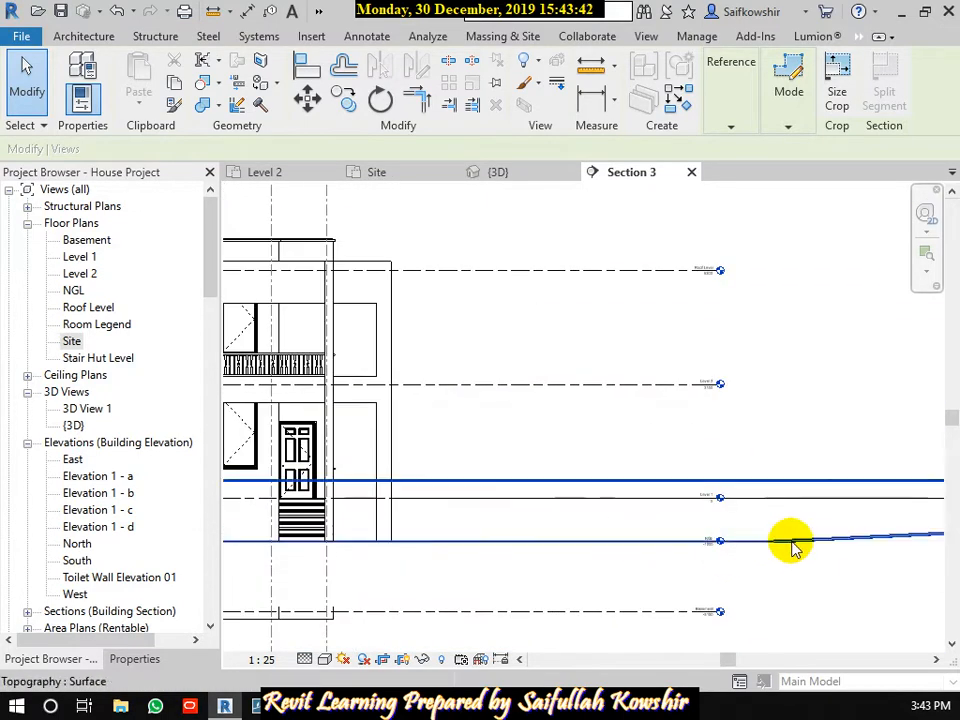
{"action": "middle_click_drag", "start_coordinate": [793, 542], "coordinate": [755, 556]}
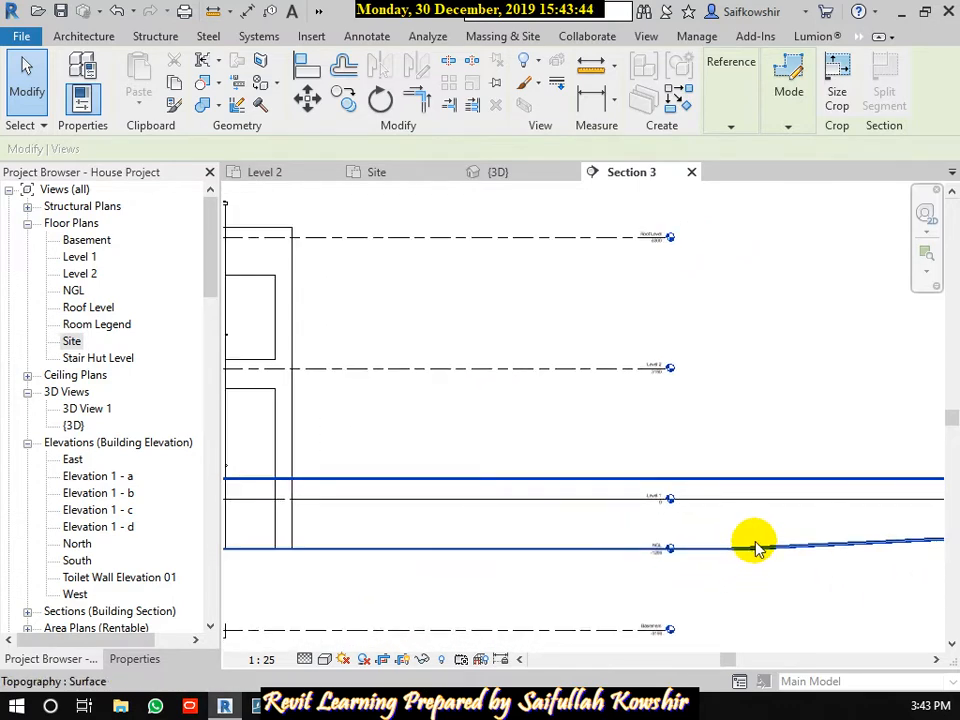
{"action": "scroll", "coordinate": [757, 548], "scroll_direction": "down", "scroll_amount": 3}
{"action": "middle_click_drag", "start_coordinate": [675, 564], "coordinate": [636, 527]}
{"action": "scroll", "coordinate": [740, 430], "scroll_direction": "up", "scroll_amount": 1}
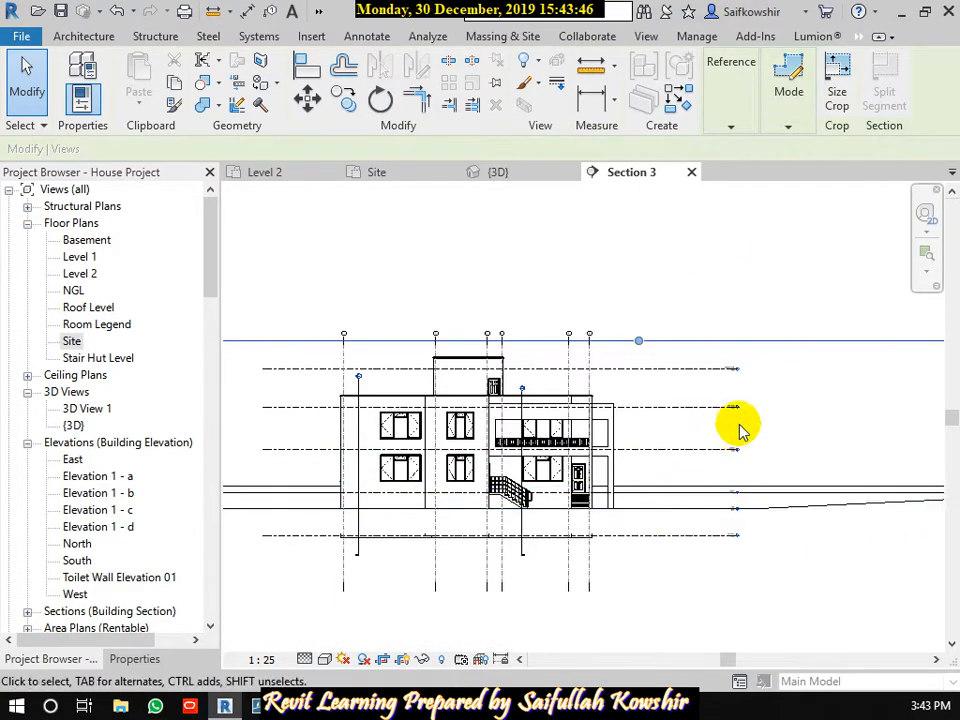
Select the toposurface, open its Material property for editing and search the project materials for "earth".
{"action": "left_click", "coordinate": [712, 490]}
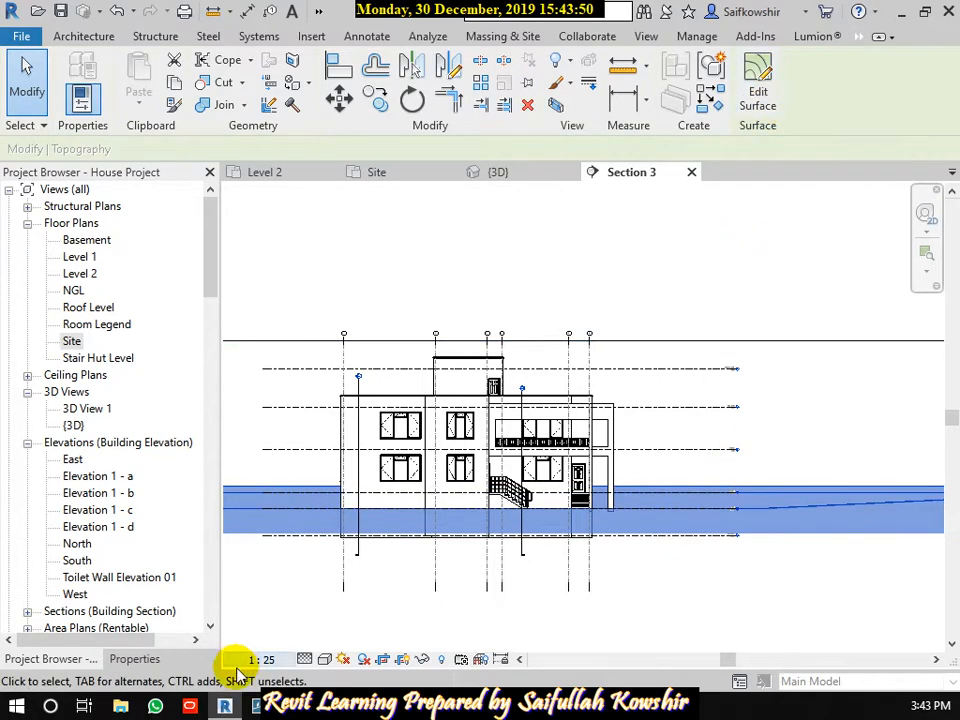
{"action": "left_click", "coordinate": [137, 658]}
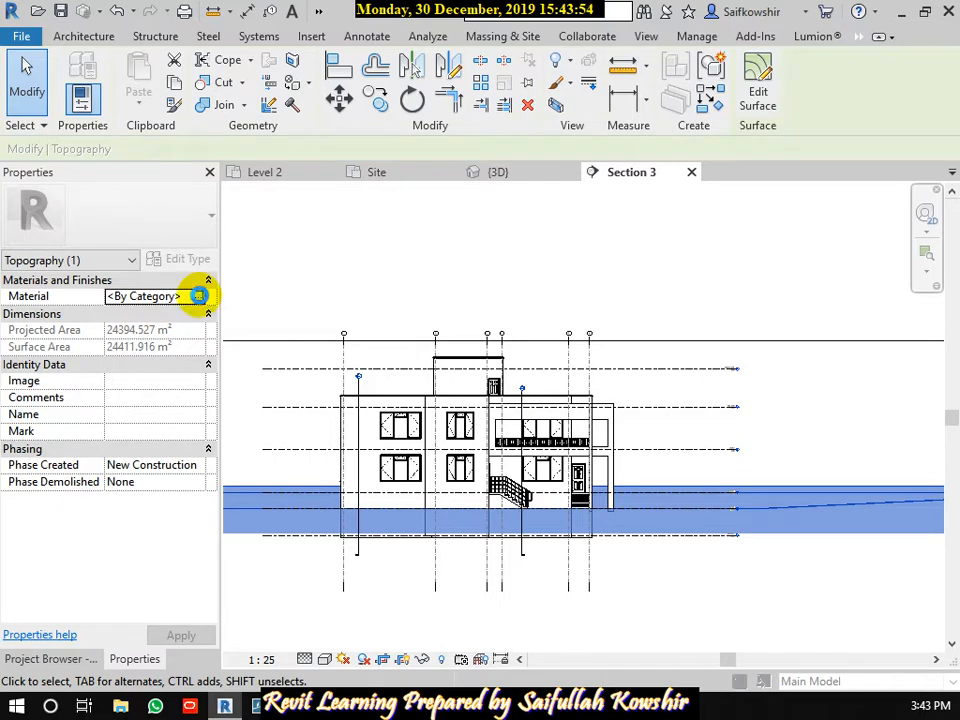
{"action": "left_click", "coordinate": [199, 296]}
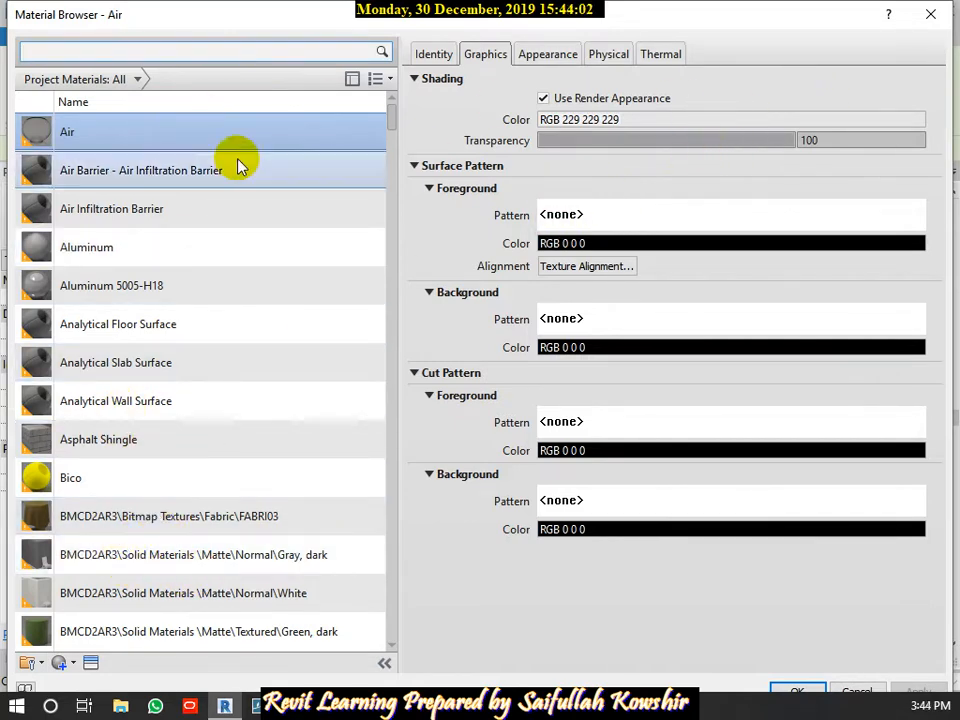
{"action": "left_click", "coordinate": [117, 53]}
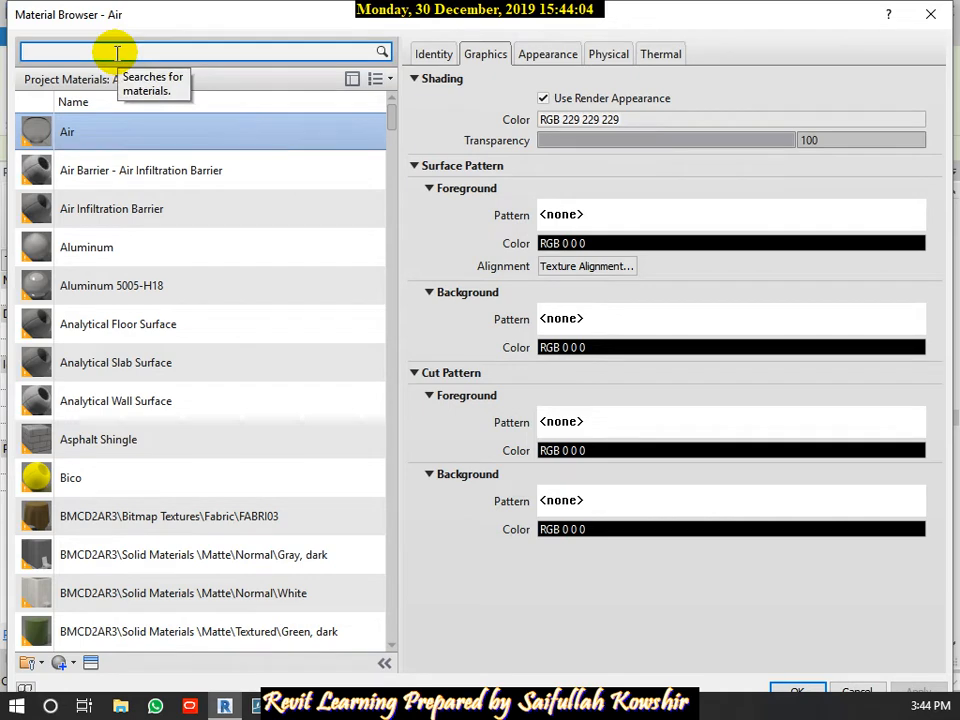
{"action": "type", "text": "earth"}
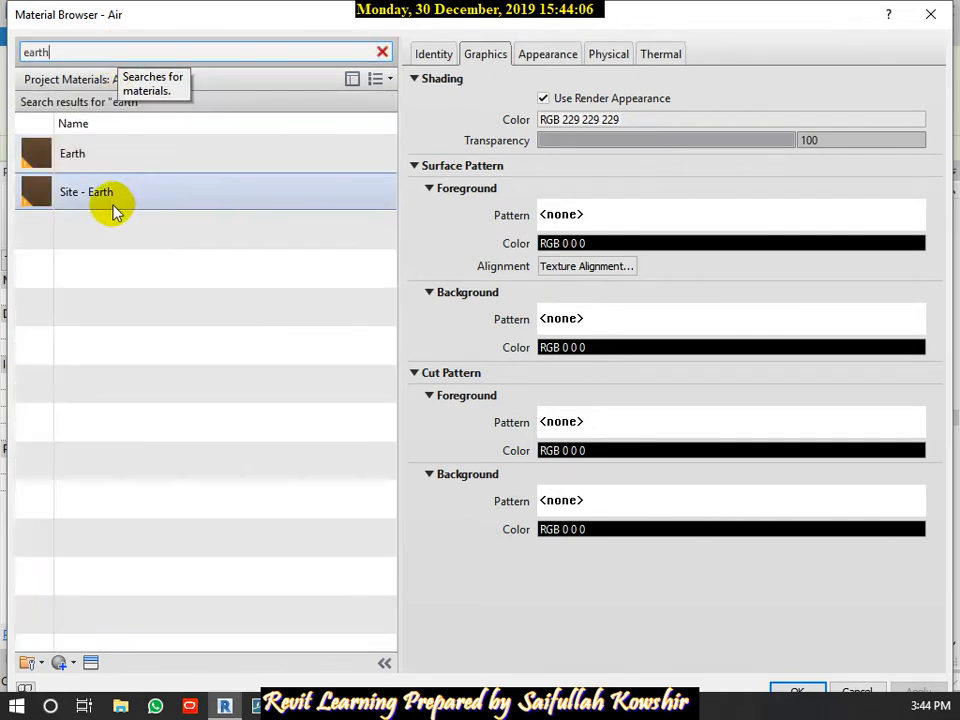
Compare the graphics settings of the Earth and Site - Earth materials and leave Earth selected.
{"action": "left_click", "coordinate": [118, 151]}
{"action": "left_click", "coordinate": [114, 195]}
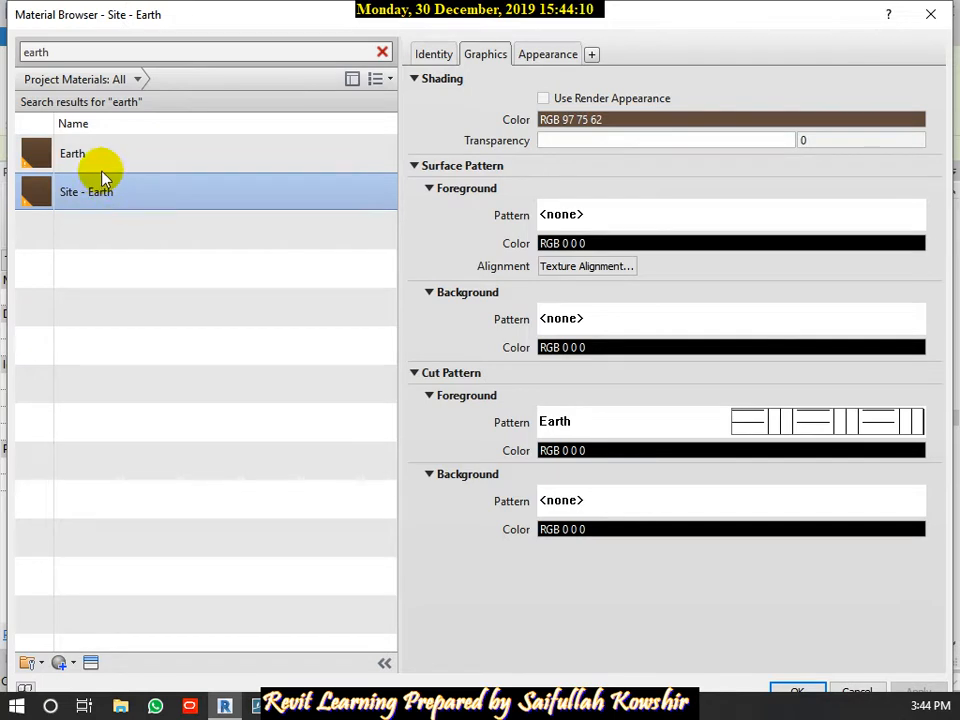
{"action": "left_click", "coordinate": [106, 160], "text": "ctrl"}
{"action": "left_click", "coordinate": [104, 166]}
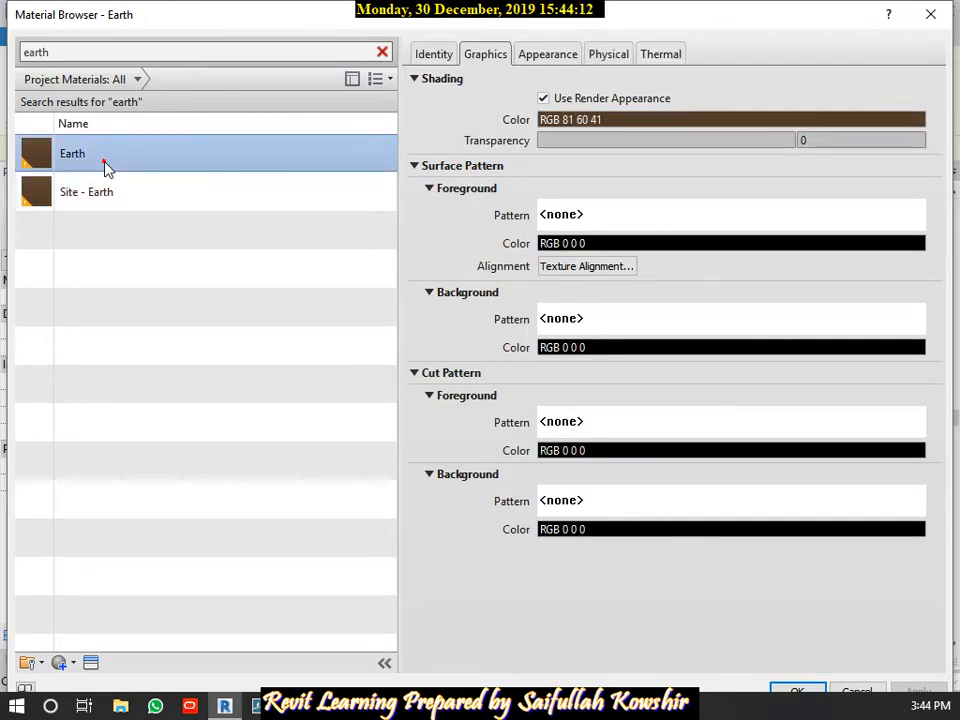
{"action": "left_click", "coordinate": [100, 160]}
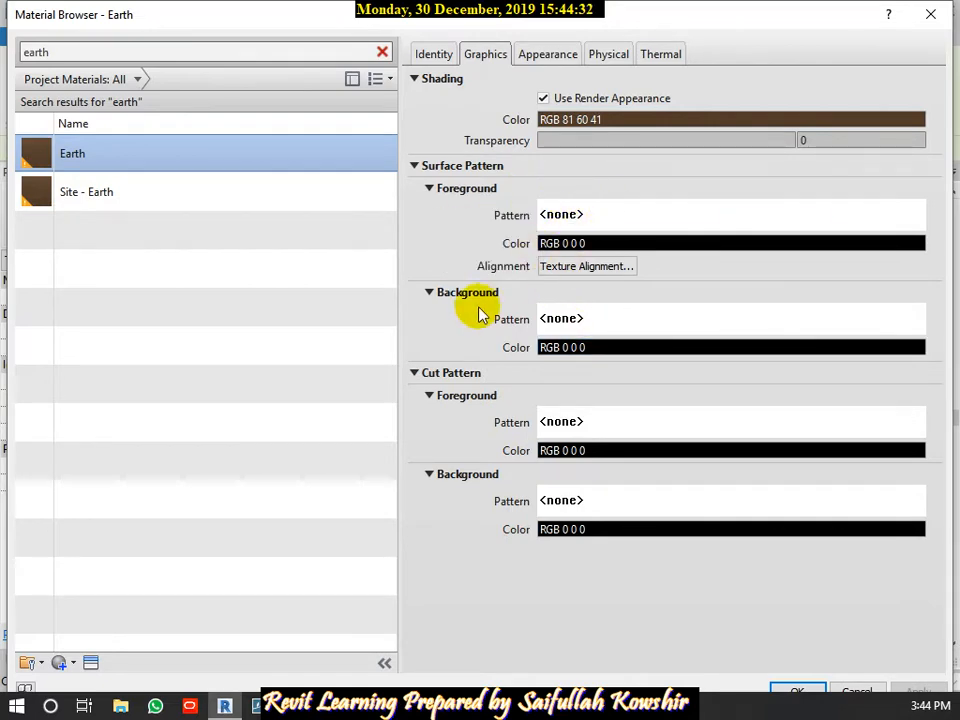
Set the Earth material's cut foreground pattern to the Earth drafting pattern and assign the material to the toposurface.
{"action": "left_click", "coordinate": [602, 422]}
{"action": "scroll", "coordinate": [557, 422], "scroll_direction": "down", "scroll_amount": 10}
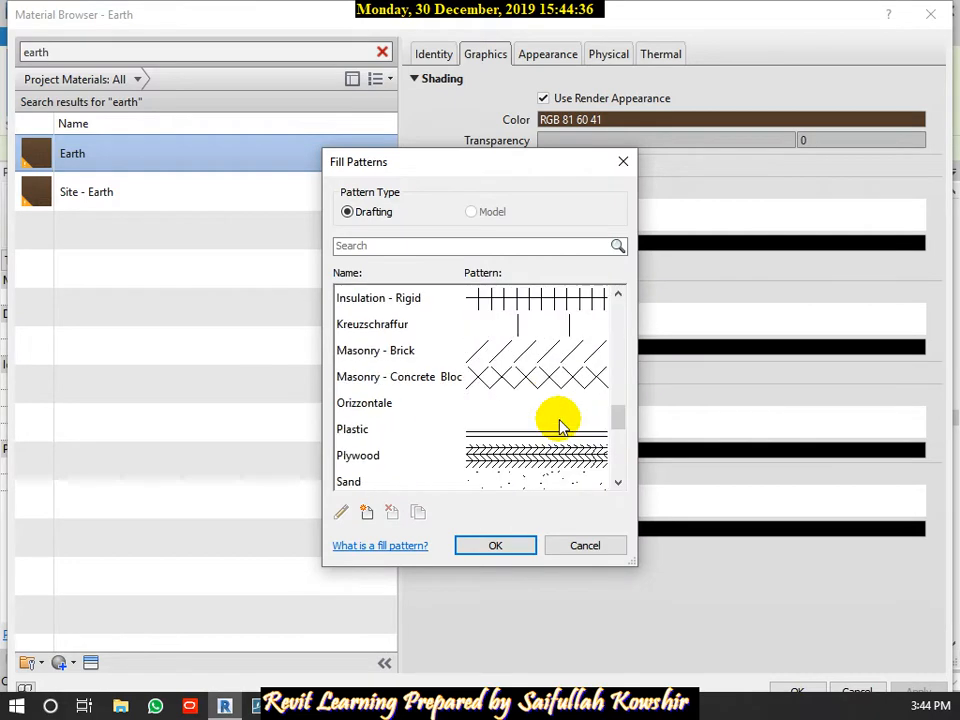
{"action": "scroll", "coordinate": [563, 428], "scroll_direction": "up", "scroll_amount": 8}
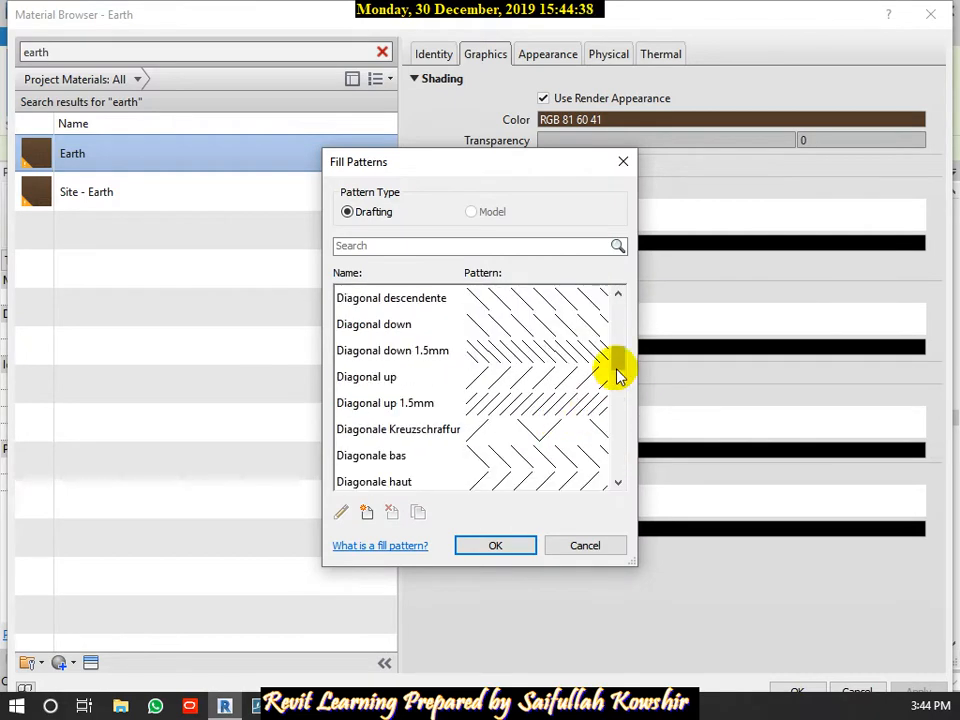
{"action": "mouse_move", "coordinate": [617, 371]}
{"action": "left_mouse_down"}
{"action": "mouse_move", "coordinate": [619, 325]}
{"action": "mouse_move", "coordinate": [614, 383]}
{"action": "left_mouse_up"}
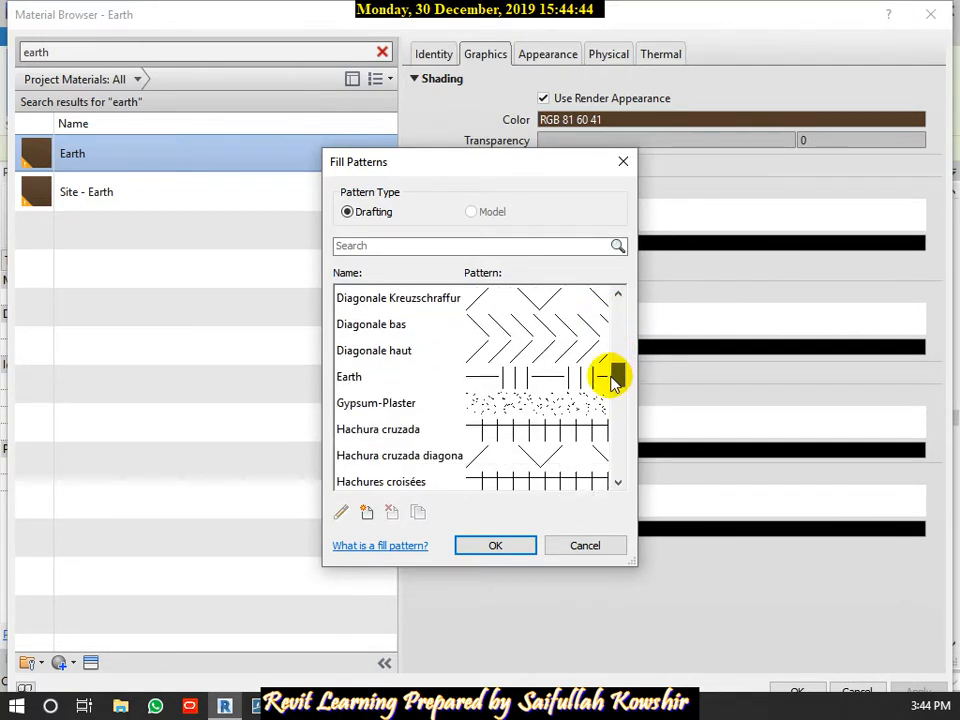
{"action": "left_click", "coordinate": [572, 383]}
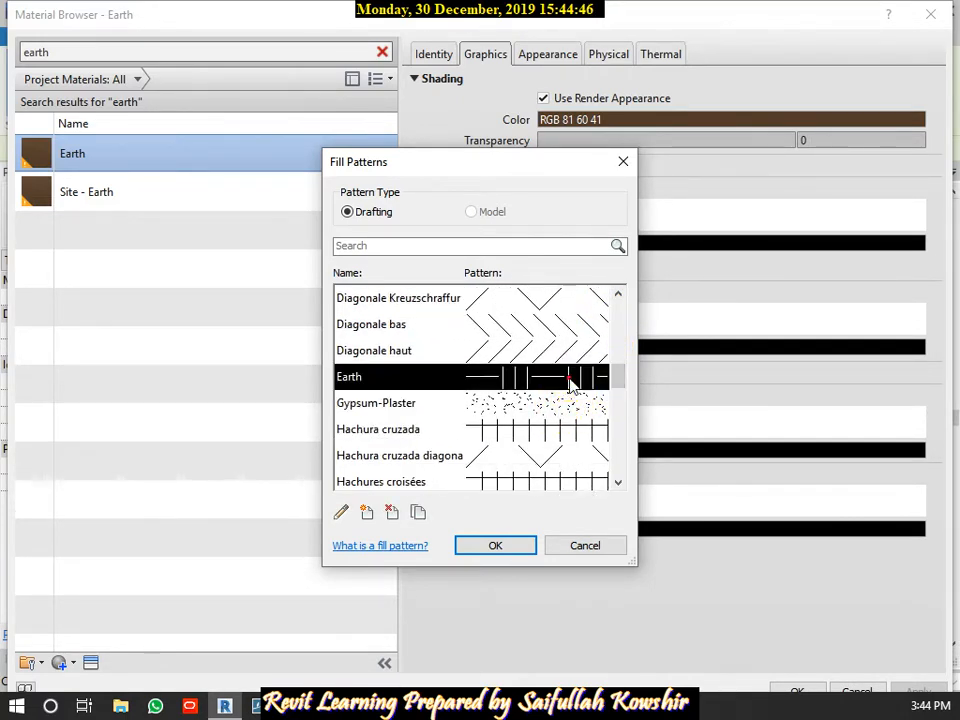
{"action": "left_click", "coordinate": [498, 547]}
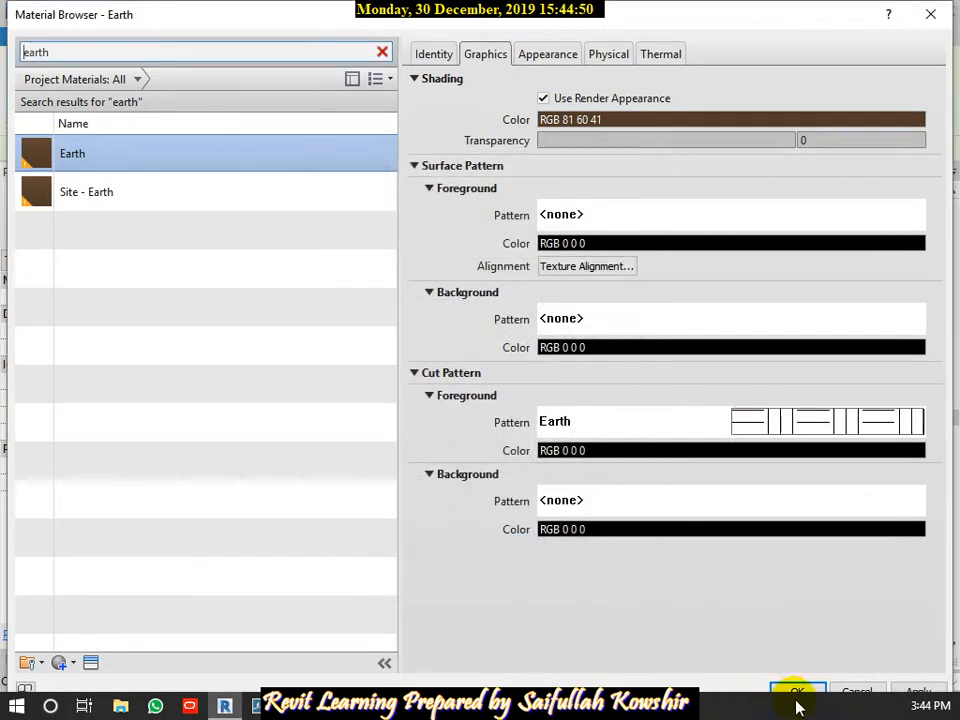
{"action": "left_click", "coordinate": [797, 691]}
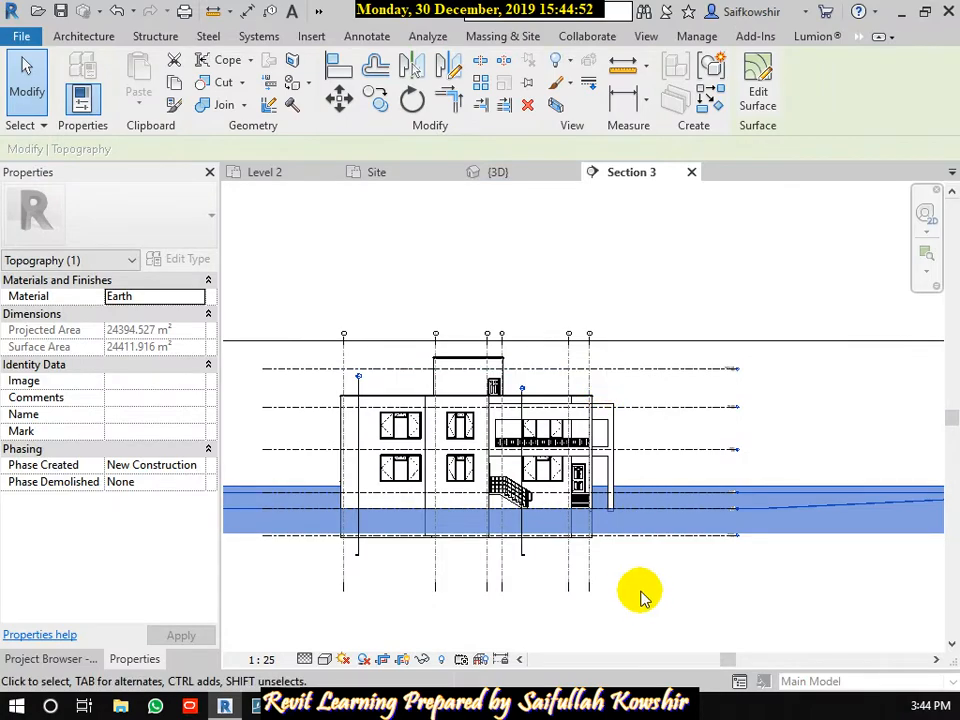
Deselect the toposurface and examine the cut pattern along the sloping ground to the left of the house.
{"action": "left_click", "coordinate": [671, 586]}
{"action": "middle_click_drag", "start_coordinate": [628, 516], "coordinate": [702, 494]}
{"action": "scroll", "coordinate": [300, 494], "scroll_direction": "down", "scroll_amount": 2}
{"action": "middle_click_drag", "start_coordinate": [287, 497], "coordinate": [474, 514]}
{"action": "scroll", "coordinate": [364, 525], "scroll_direction": "up", "scroll_amount": 5}
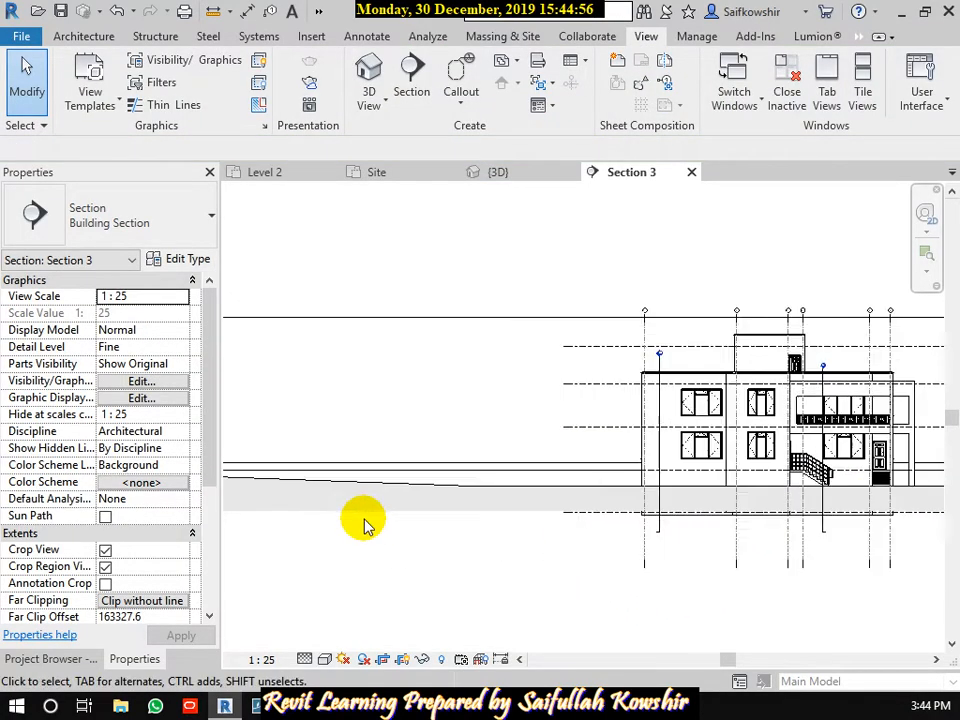
{"action": "scroll", "coordinate": [388, 485], "scroll_direction": "up", "scroll_amount": 2}
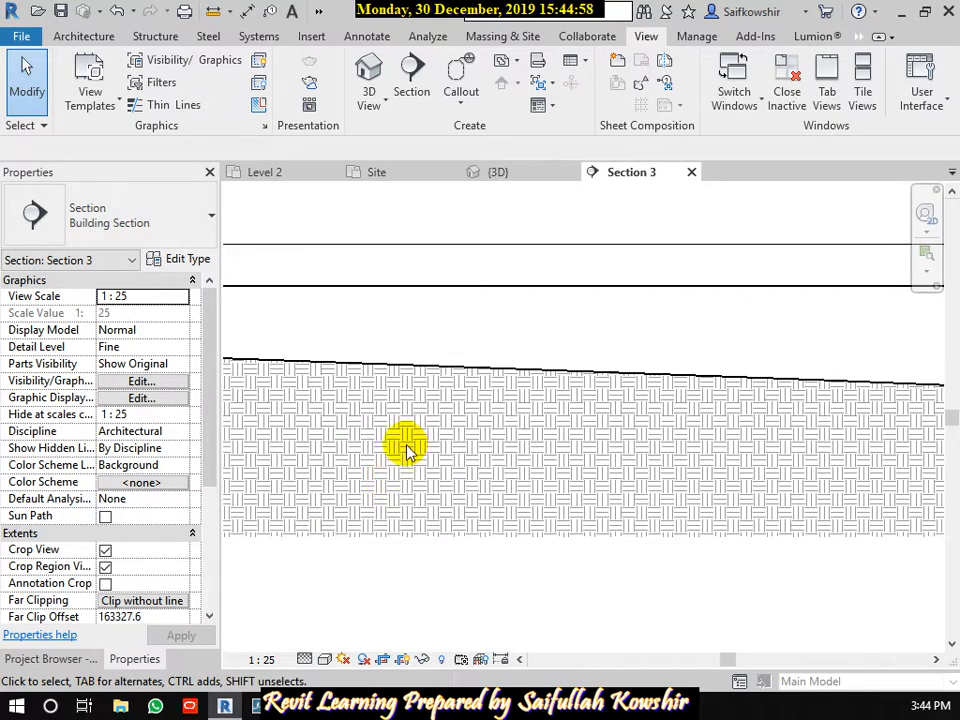
Try the section view at a scale of 1:50, and settle on 1:100.
{"action": "left_click", "coordinate": [262, 660]}
{"action": "left_click", "coordinate": [286, 521]}
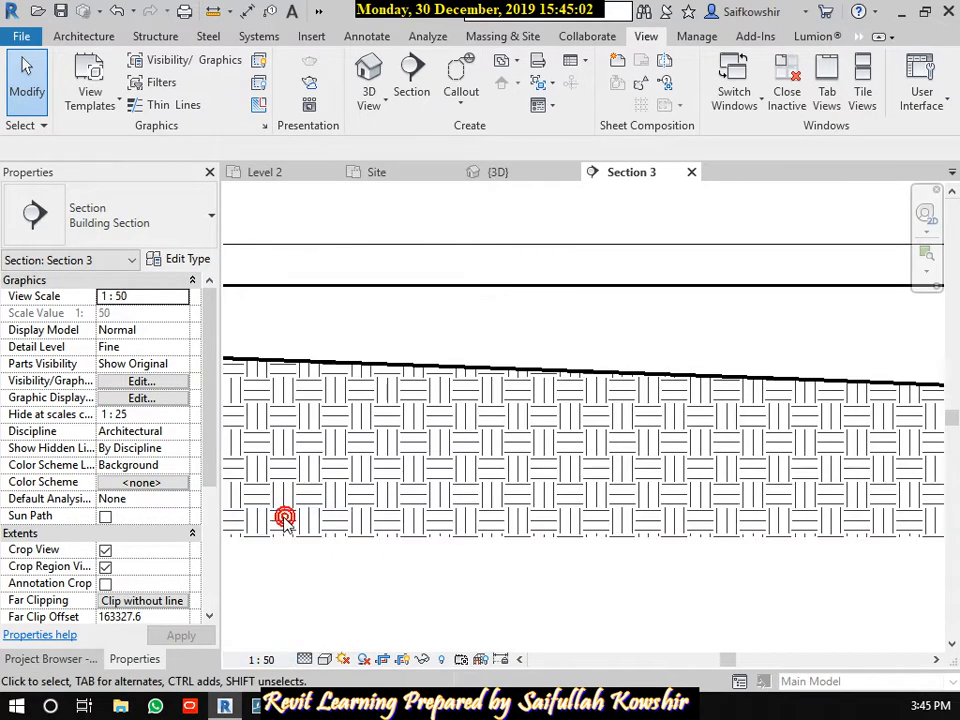
{"action": "scroll", "coordinate": [506, 531], "scroll_direction": "down", "scroll_amount": 3}
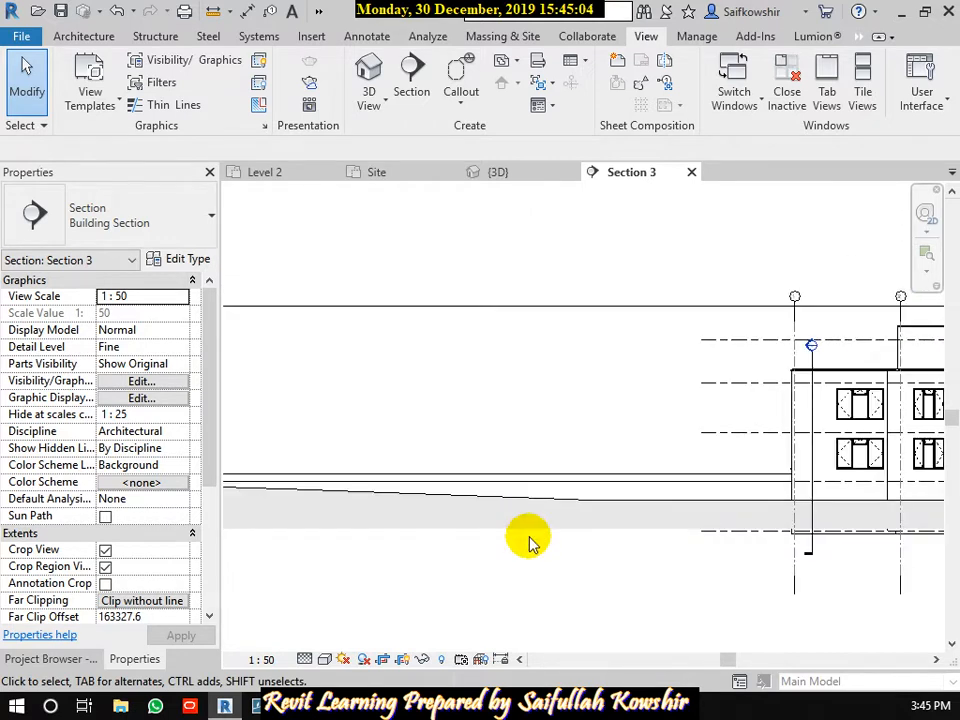
{"action": "middle_click_drag", "start_coordinate": [530, 541], "coordinate": [180, 518]}
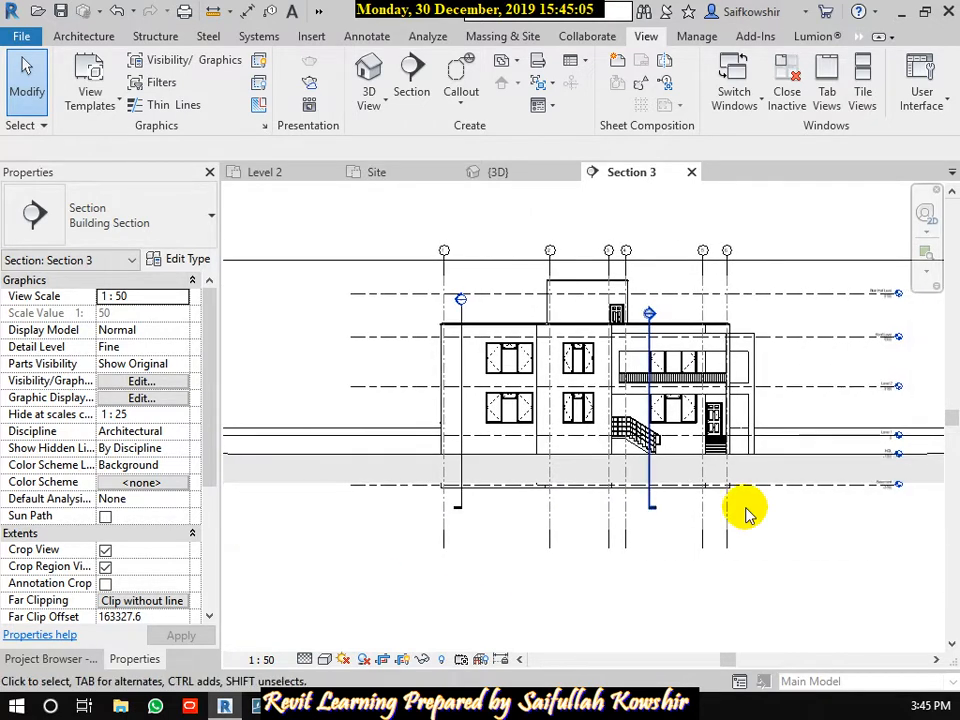
{"action": "left_click", "coordinate": [265, 660]}
{"action": "left_click", "coordinate": [288, 538]}
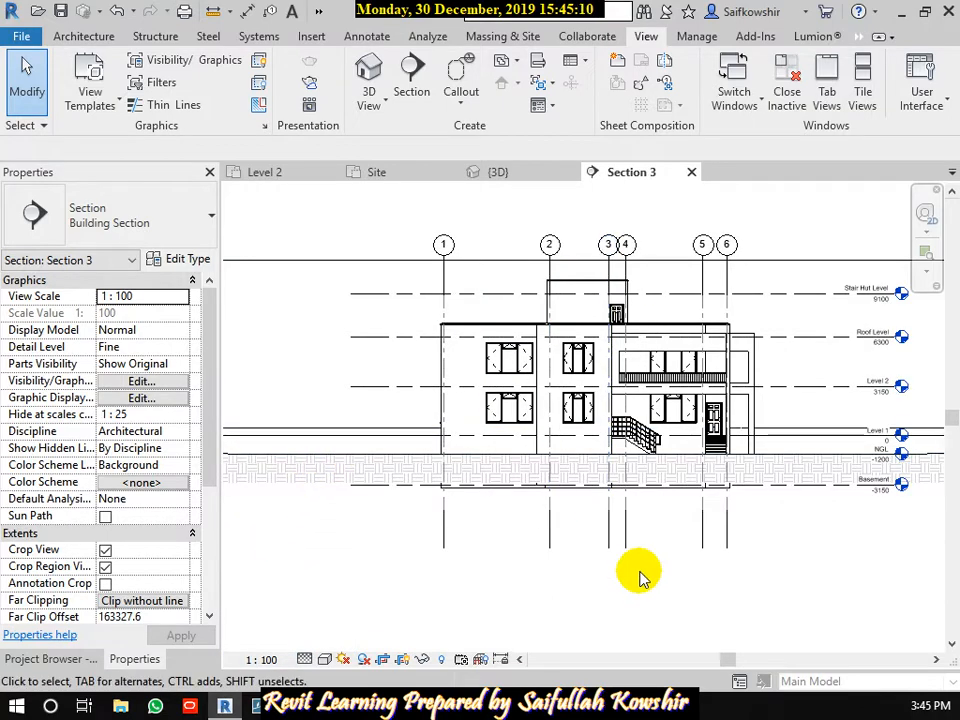
Examine the earth hatch beneath the house, around the NGL and Basement level heads, and along the slopes on both sides.
{"action": "scroll", "coordinate": [739, 471], "scroll_direction": "up", "scroll_amount": 3}
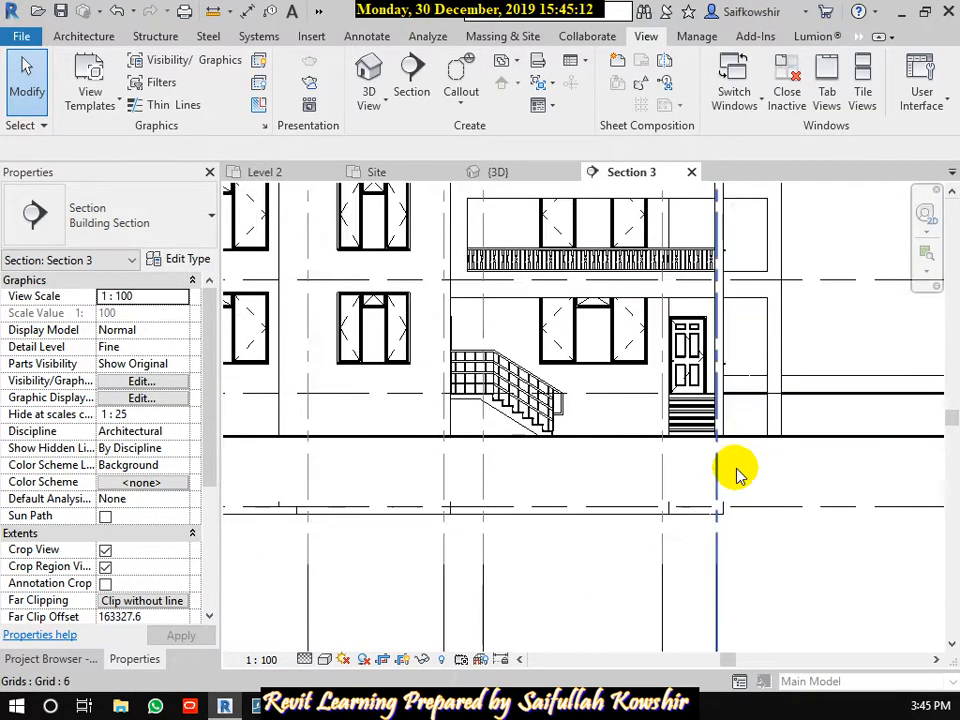
{"action": "scroll", "coordinate": [765, 475], "scroll_direction": "down", "scroll_amount": 3}
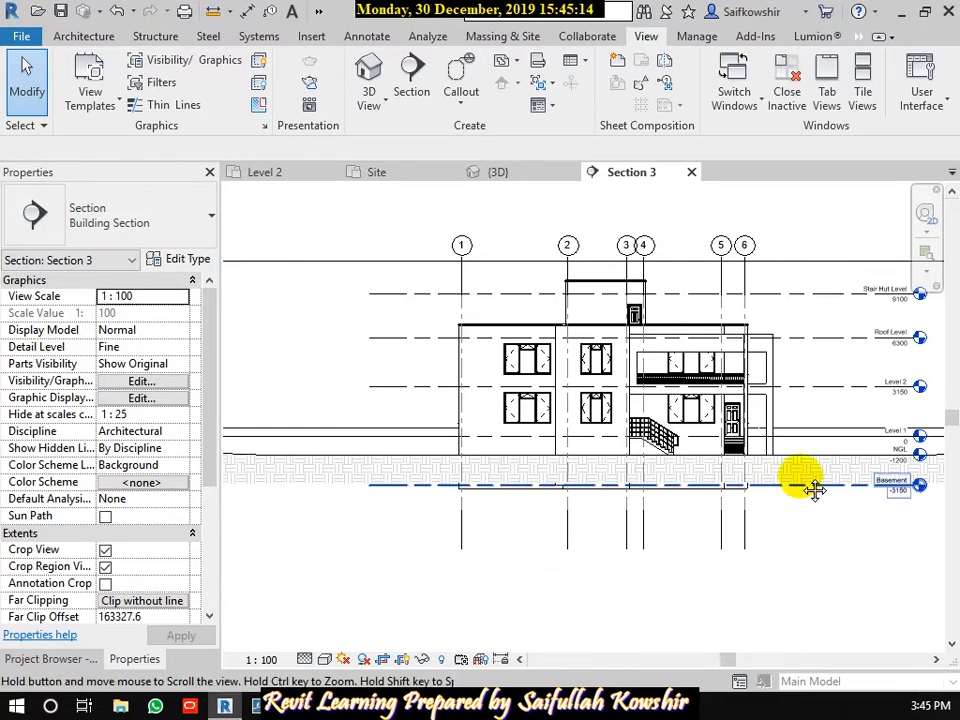
{"action": "middle_click_drag", "start_coordinate": [803, 488], "coordinate": [727, 424]}
{"action": "scroll", "coordinate": [727, 424], "scroll_direction": "up", "scroll_amount": 5}
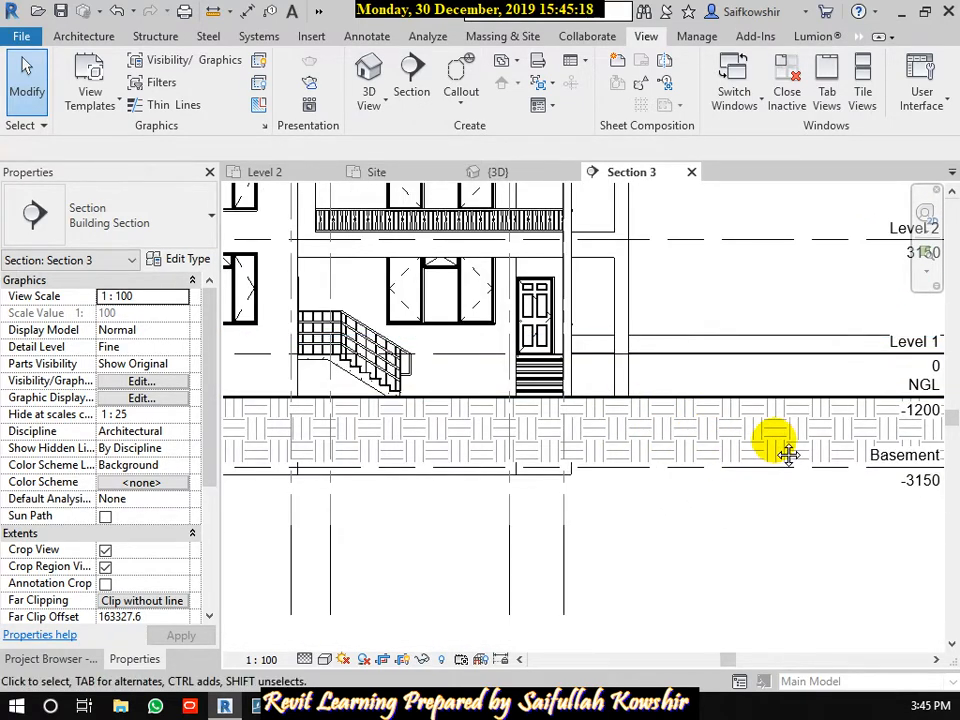
{"action": "middle_click_drag", "start_coordinate": [776, 446], "coordinate": [429, 444]}
{"action": "scroll", "coordinate": [620, 456], "scroll_direction": "up", "scroll_amount": 3}
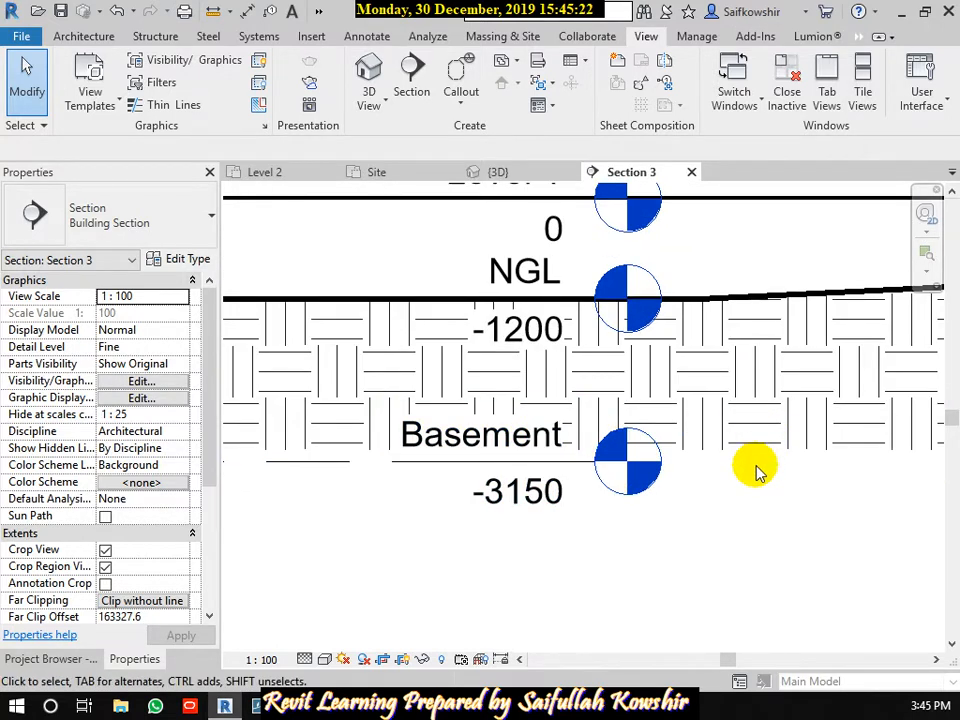
{"action": "scroll", "coordinate": [662, 493], "scroll_direction": "down", "scroll_amount": 3}
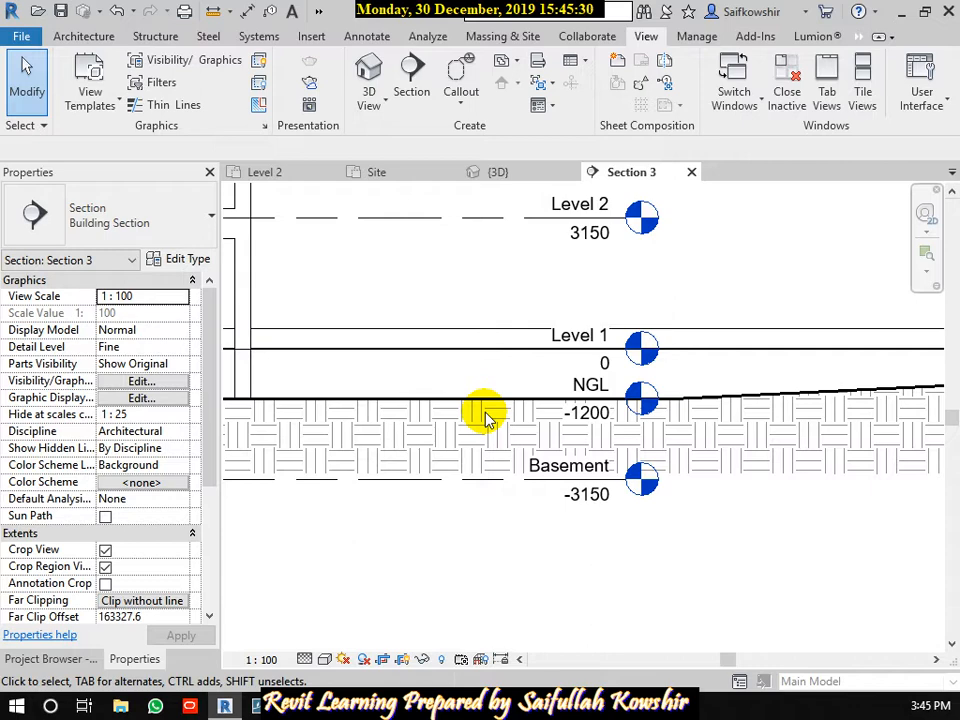
{"action": "scroll", "coordinate": [662, 553], "scroll_direction": "down", "scroll_amount": 5}
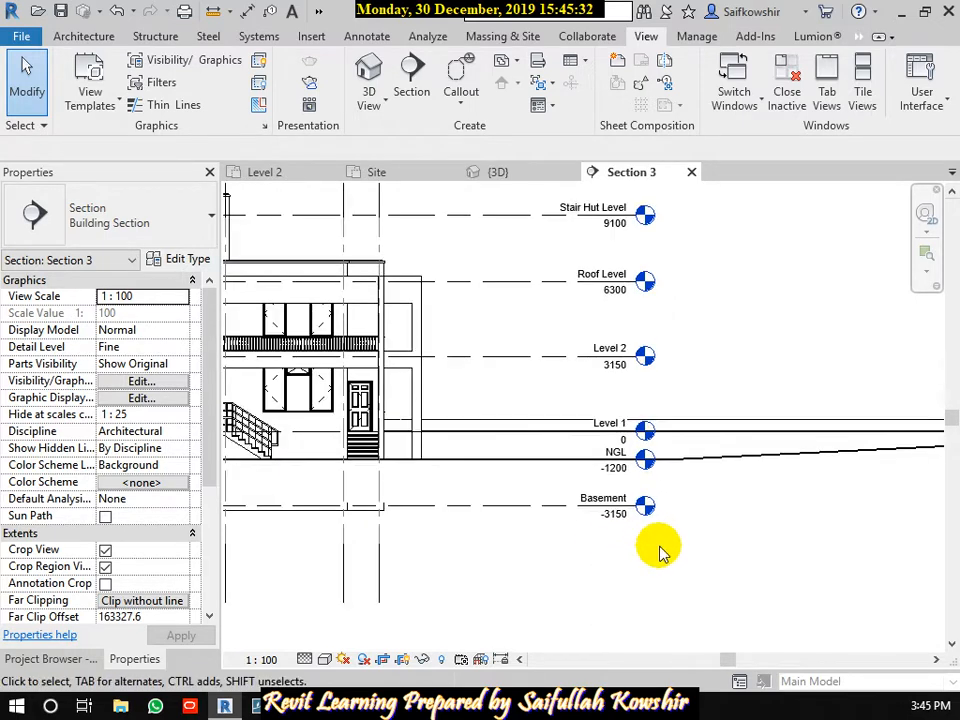
{"action": "middle_click_drag", "start_coordinate": [760, 508], "coordinate": [575, 500]}
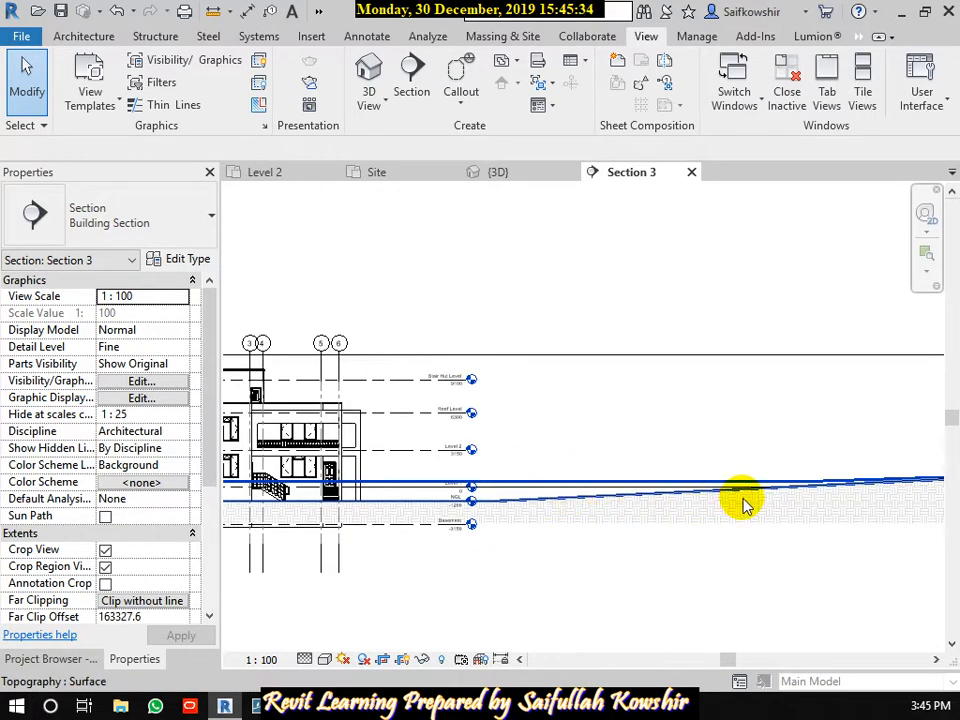
{"action": "scroll", "coordinate": [744, 506], "scroll_direction": "down", "scroll_amount": 3}
{"action": "middle_click_drag", "start_coordinate": [300, 552], "coordinate": [453, 528]}
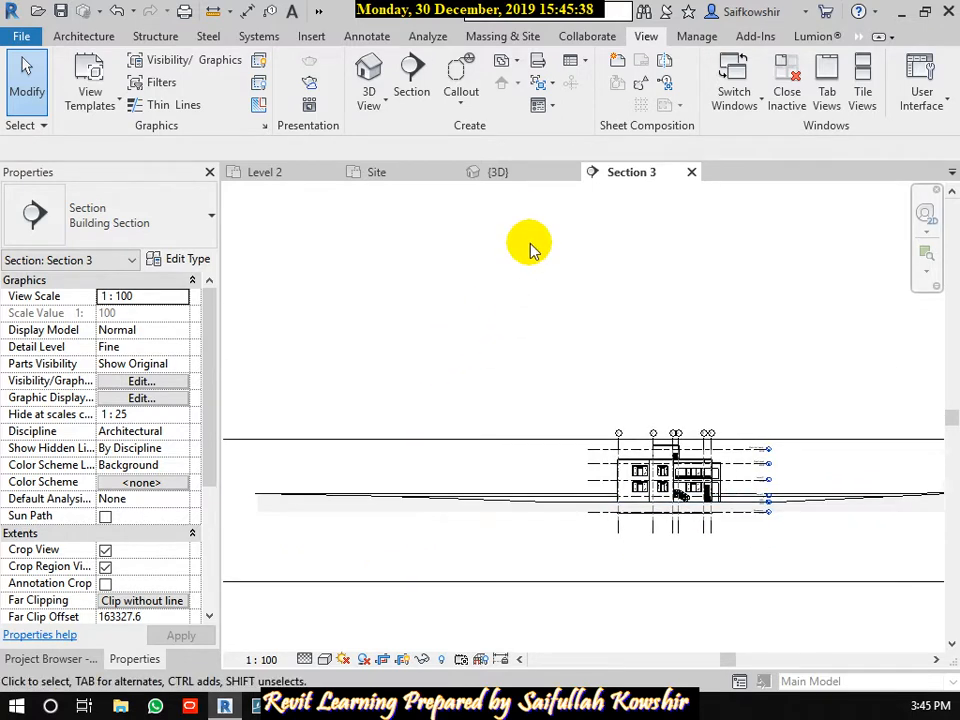
In the Site plan, select the toposurface and start editing its surface points.
{"action": "left_click", "coordinate": [380, 175]}
{"action": "scroll", "coordinate": [636, 422], "scroll_direction": "up", "scroll_amount": 4}
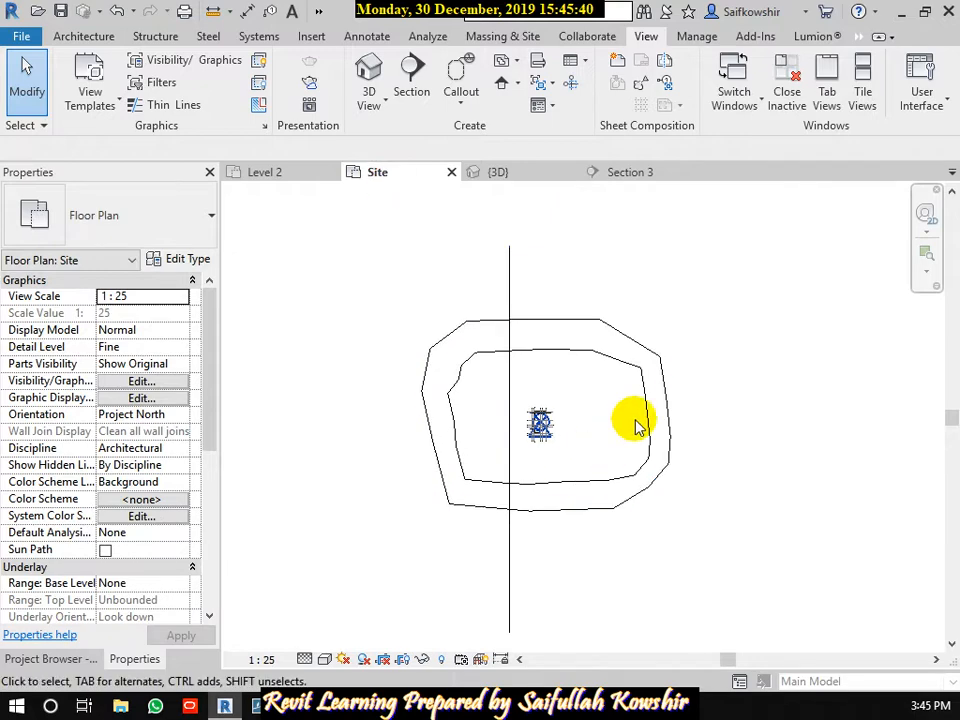
{"action": "left_click", "coordinate": [667, 420]}
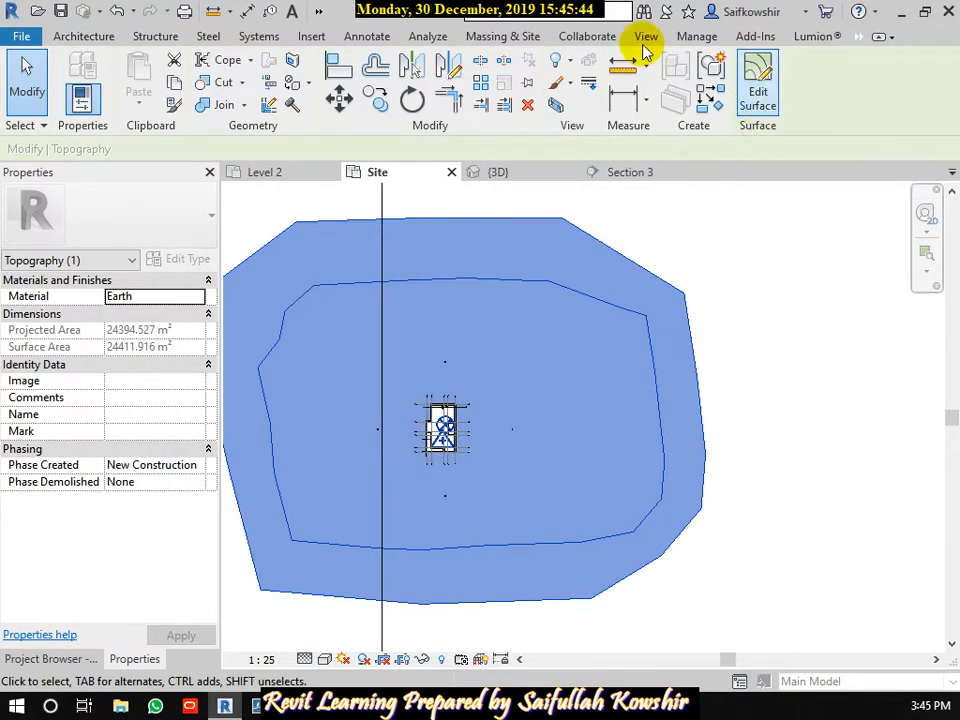
{"action": "left_click", "coordinate": [522, 38]}
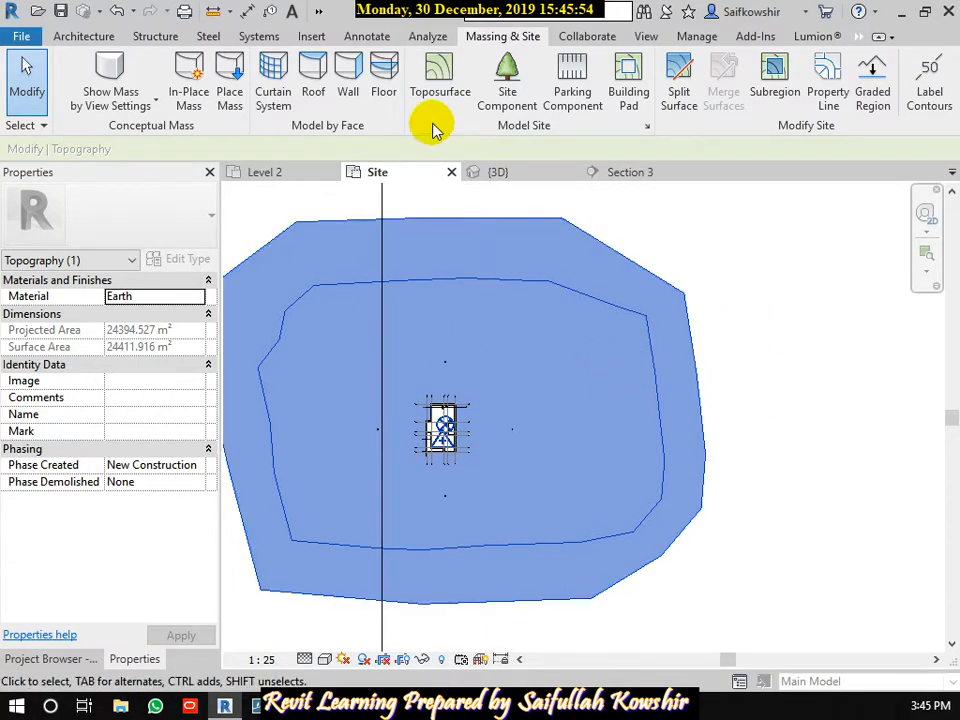
{"action": "left_click", "coordinate": [680, 257]}
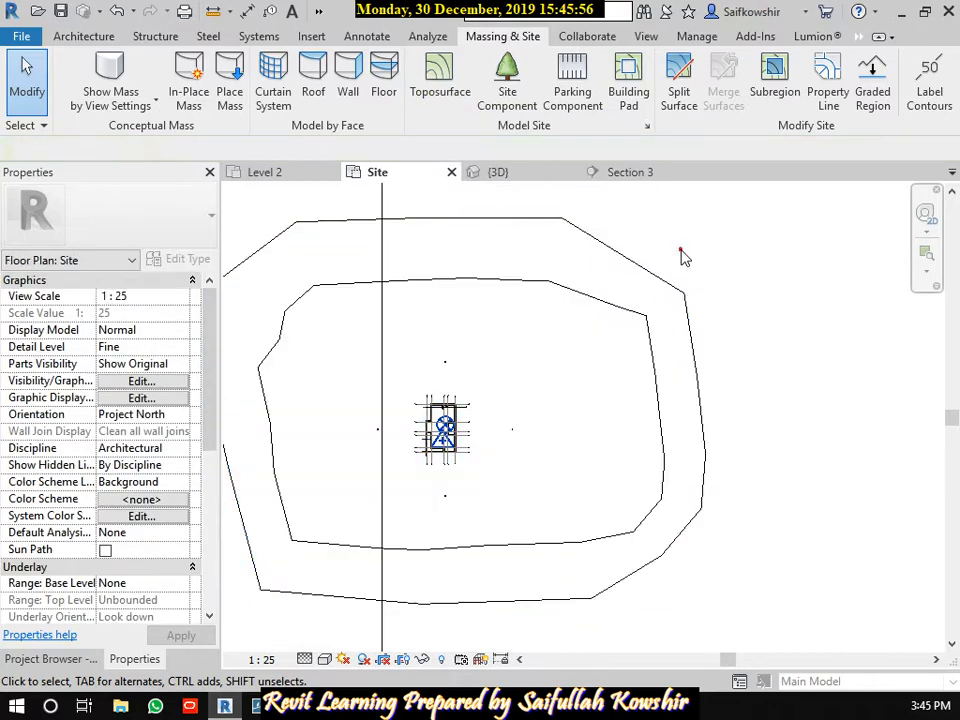
{"action": "left_click", "coordinate": [647, 268]}
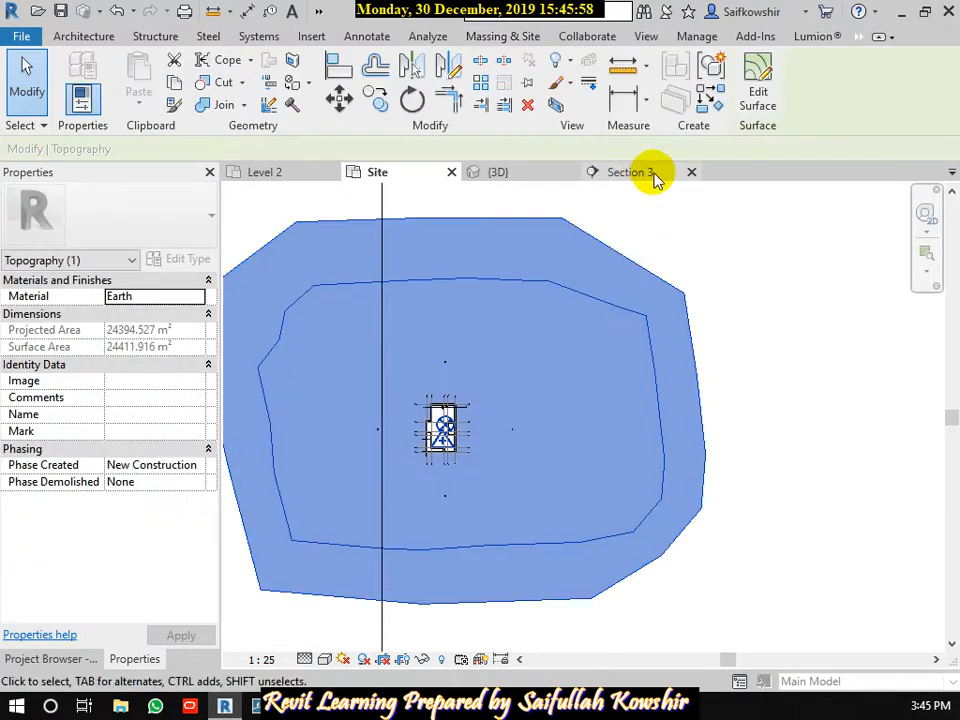
{"action": "left_click", "coordinate": [758, 95]}
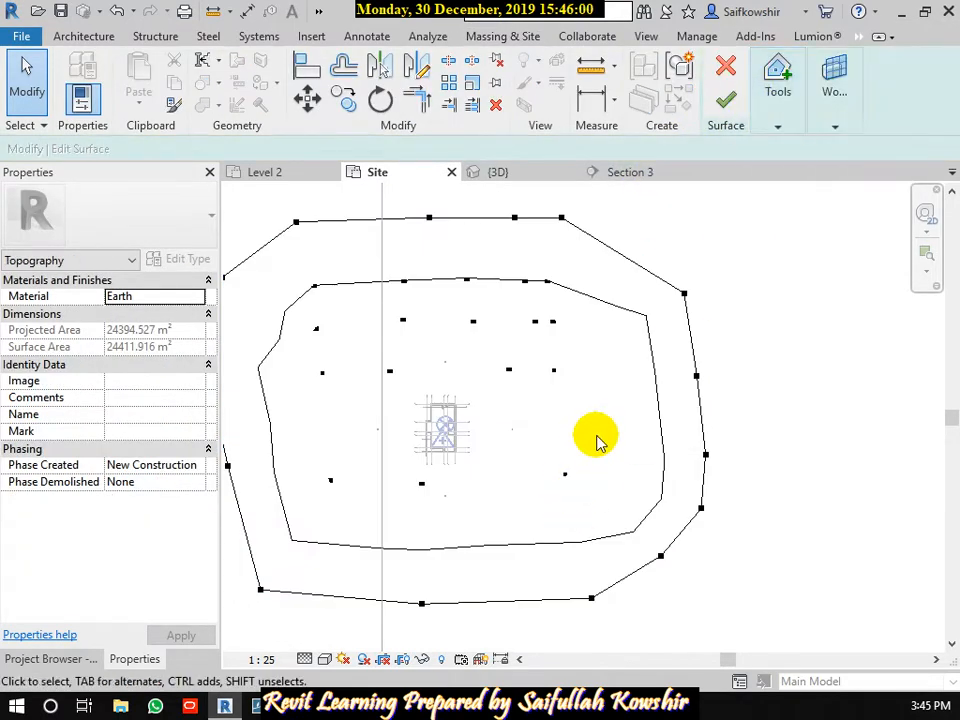
{"action": "scroll", "coordinate": [596, 440], "scroll_direction": "down", "scroll_amount": 2}
{"action": "middle_click_drag", "start_coordinate": [622, 353], "coordinate": [633, 349]}
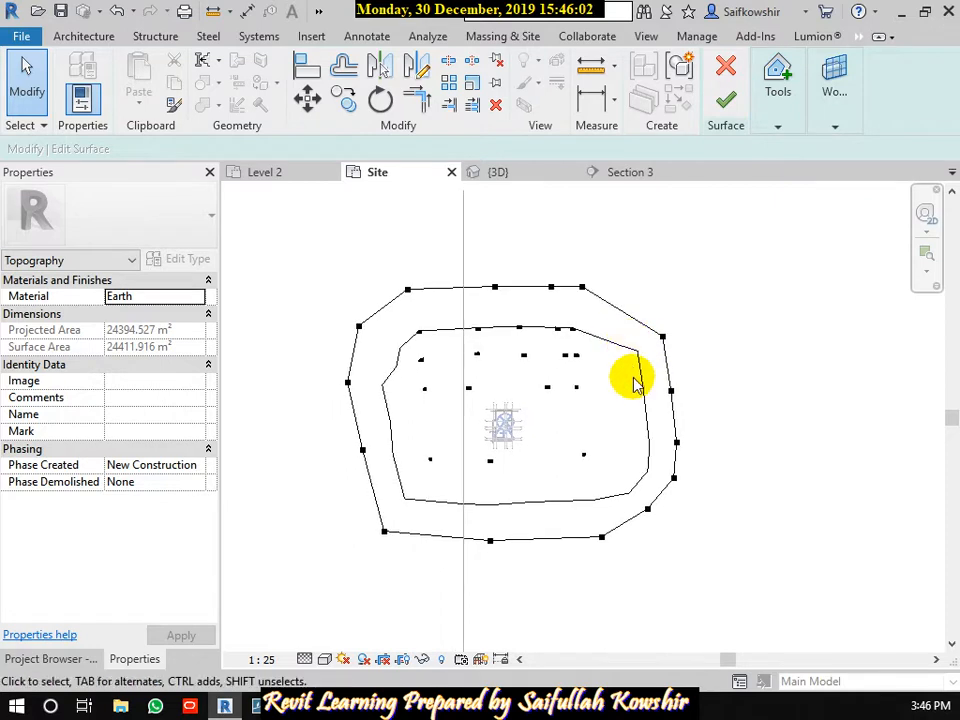
Place five points at absolute elevation 1200 on the ground to the right of the house and finish the surface.
{"action": "mouse_move", "coordinate": [778, 135]}
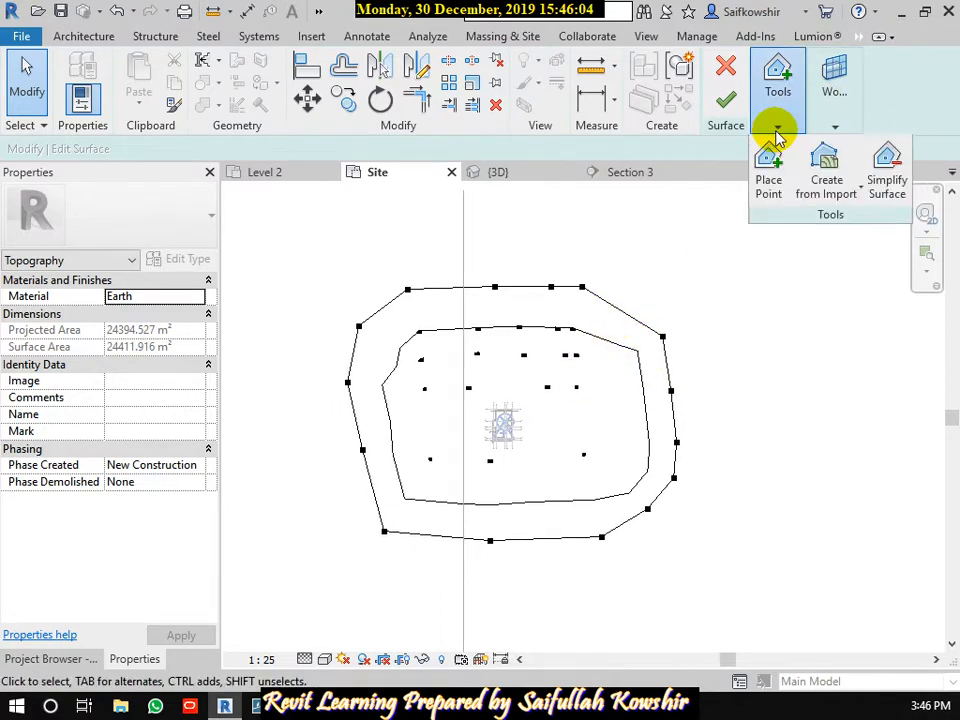
{"action": "left_click", "coordinate": [771, 180]}
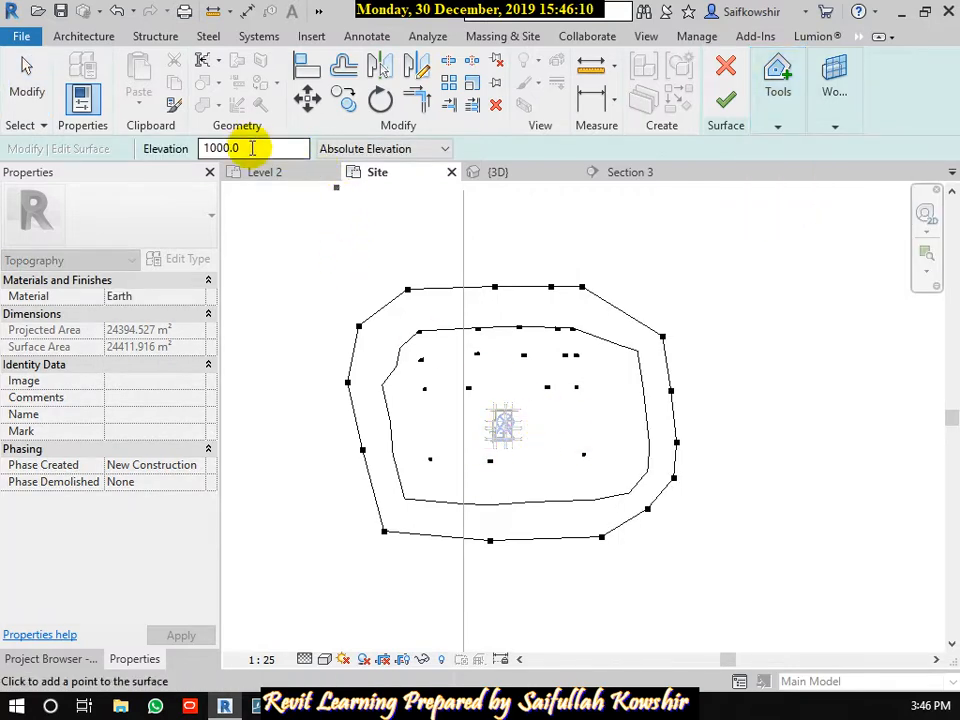
{"action": "type", "text": "12"}
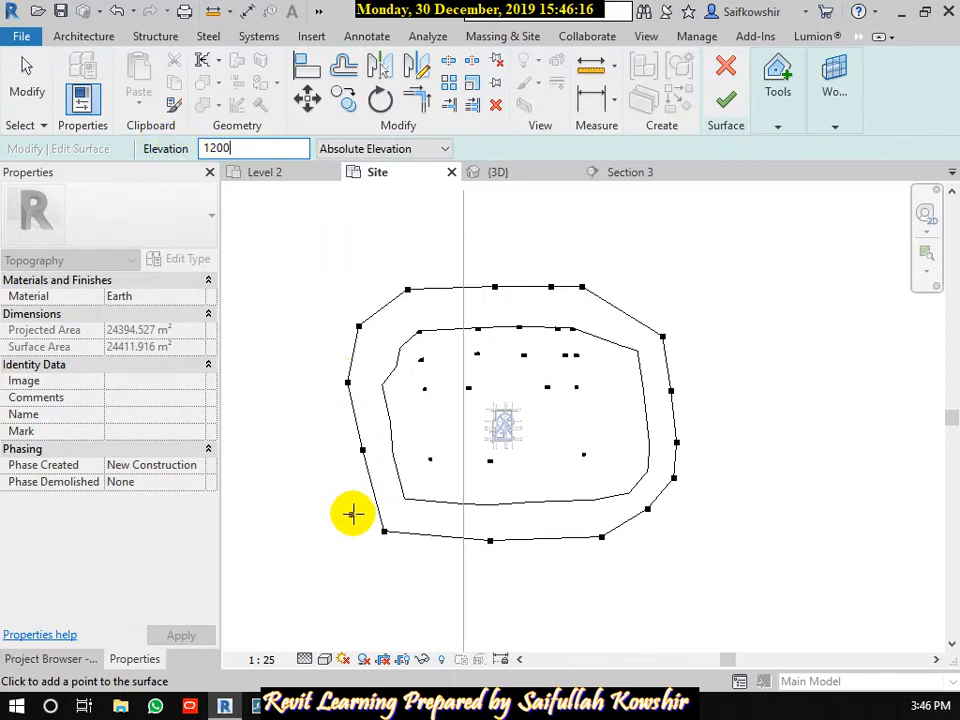
{"action": "left_click", "coordinate": [625, 415]}
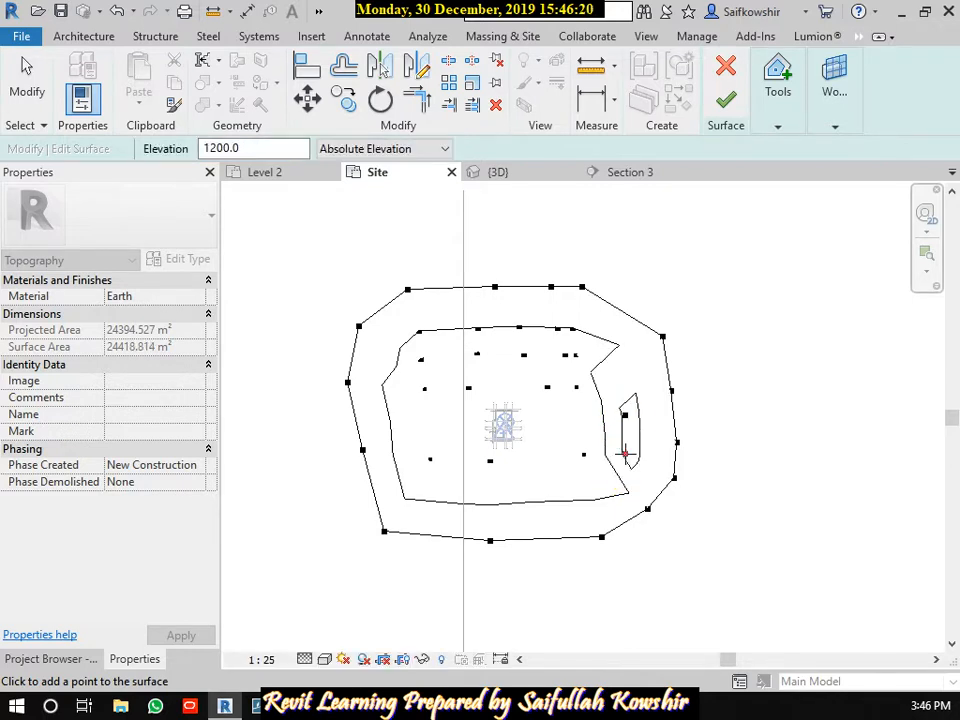
{"action": "left_click", "coordinate": [595, 451]}
{"action": "left_click", "coordinate": [578, 410]}
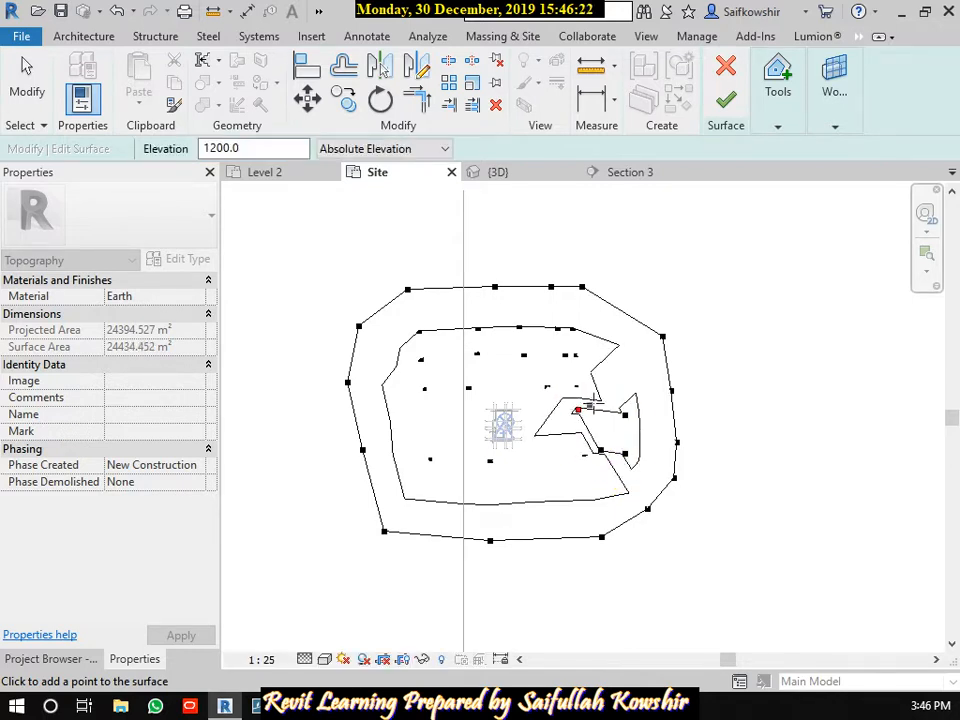
{"action": "left_click", "coordinate": [612, 390]}
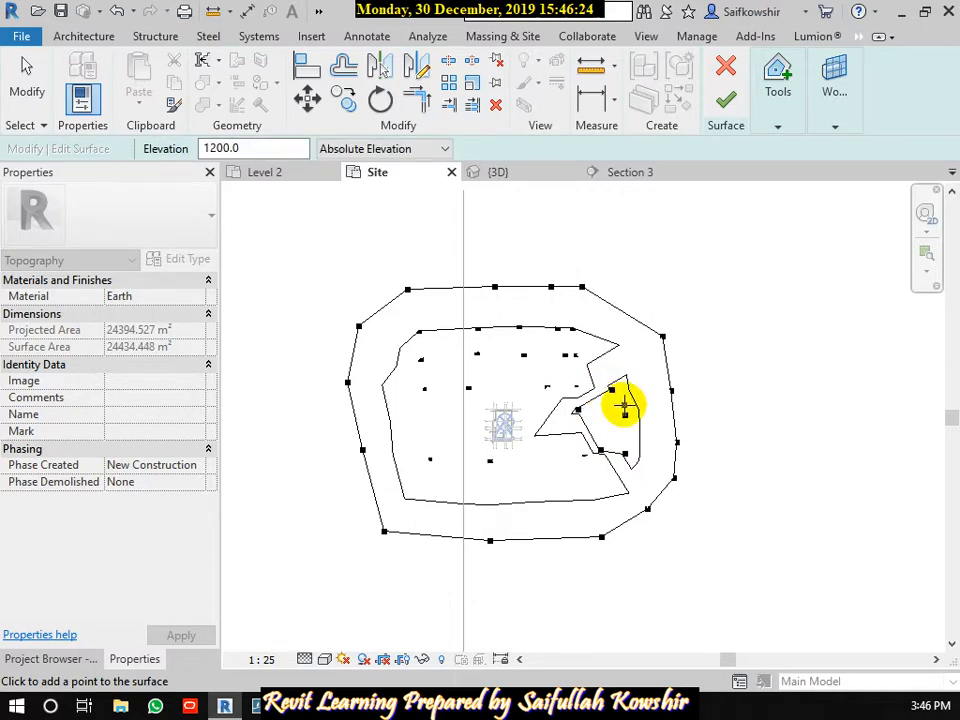
{"action": "left_click", "coordinate": [729, 193]}
{"action": "left_click", "coordinate": [726, 99]}
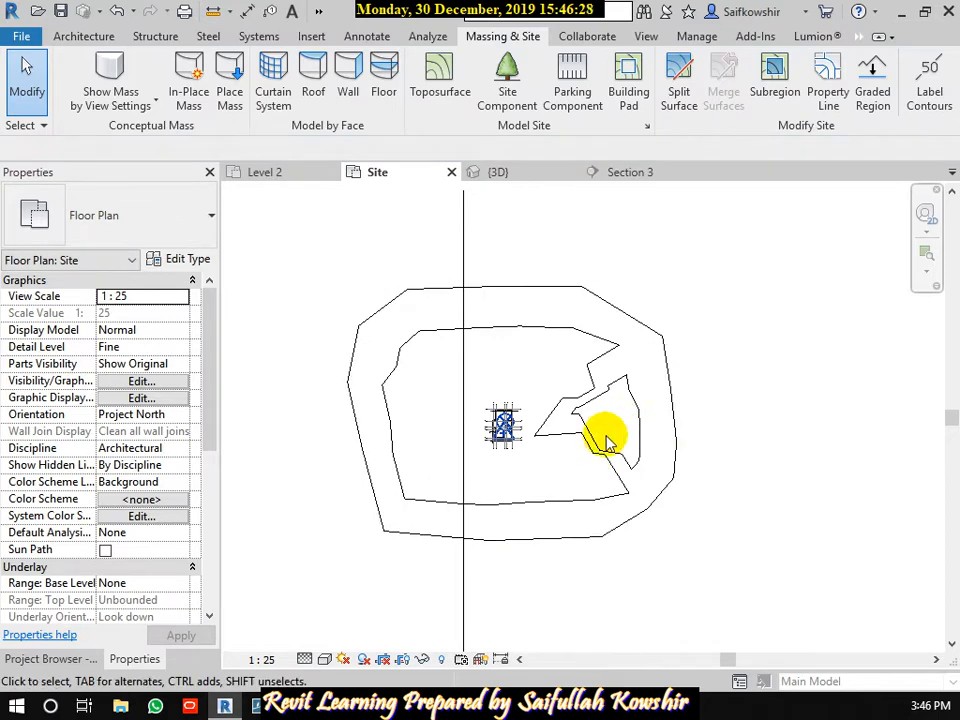
In the 3D view, choose Fine detail and the Shaded visual style to display the whole toposurface.
{"action": "left_click", "coordinate": [500, 172]}
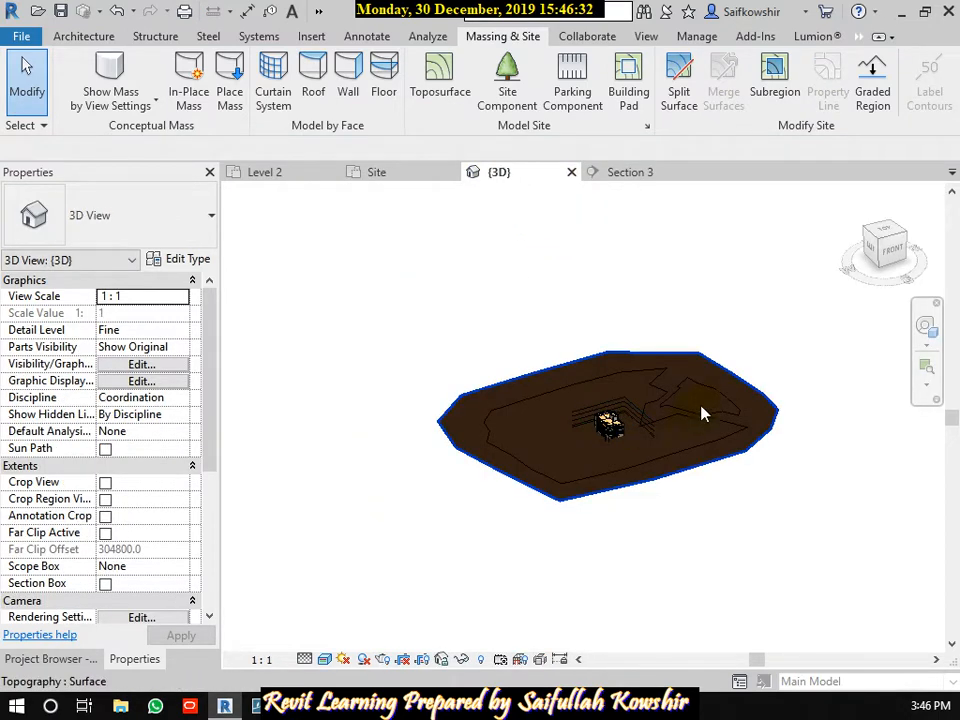
{"action": "scroll", "coordinate": [699, 432], "scroll_direction": "up", "scroll_amount": 5}
{"action": "scroll", "coordinate": [695, 436], "scroll_direction": "up", "scroll_amount": 3}
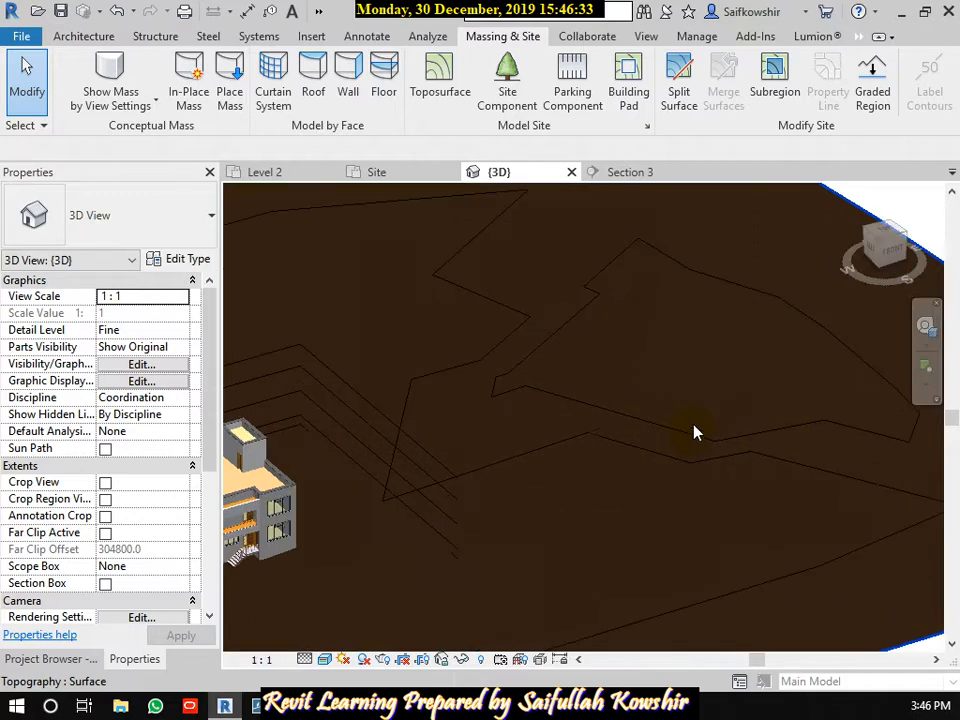
{"action": "left_click", "coordinate": [305, 661]}
{"action": "left_click", "coordinate": [322, 637]}
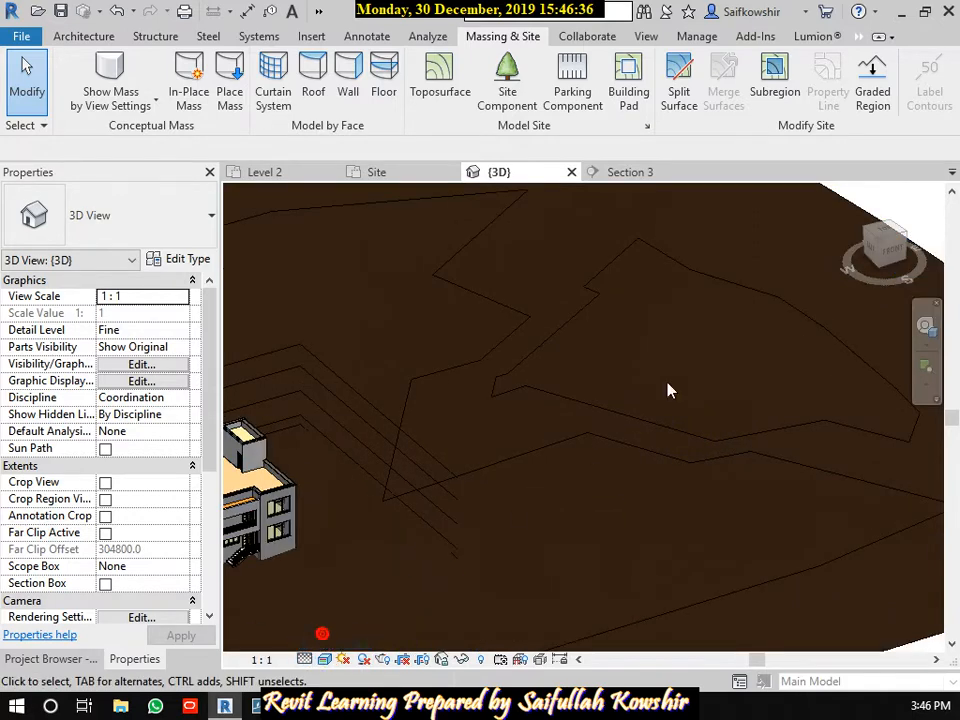
{"action": "middle_click_drag", "start_coordinate": [803, 311], "coordinate": [620, 400]}
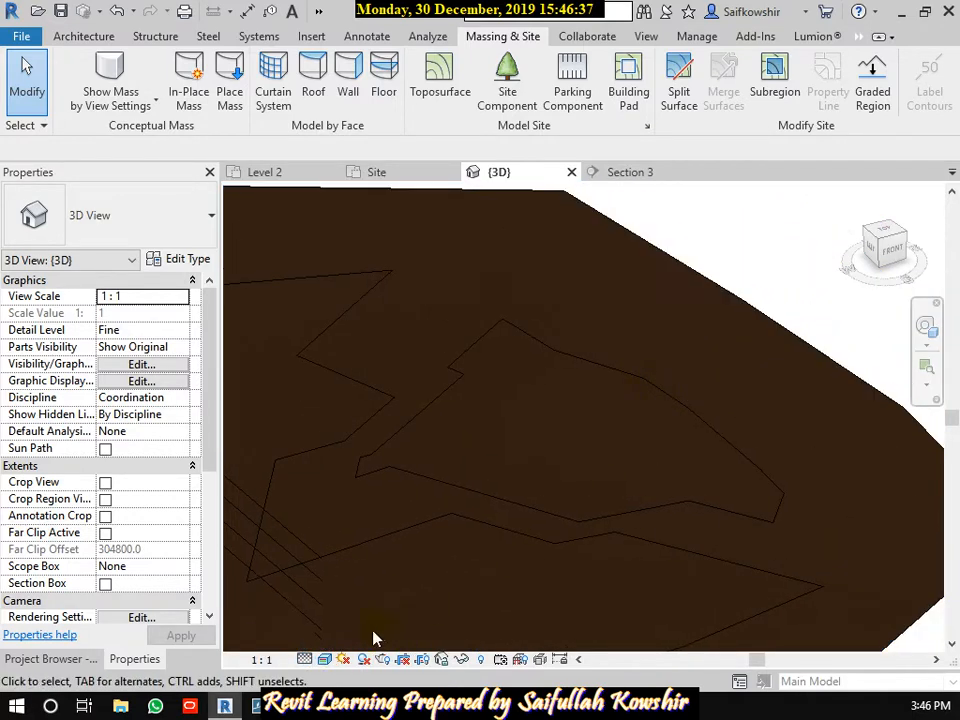
{"action": "left_click", "coordinate": [325, 660]}
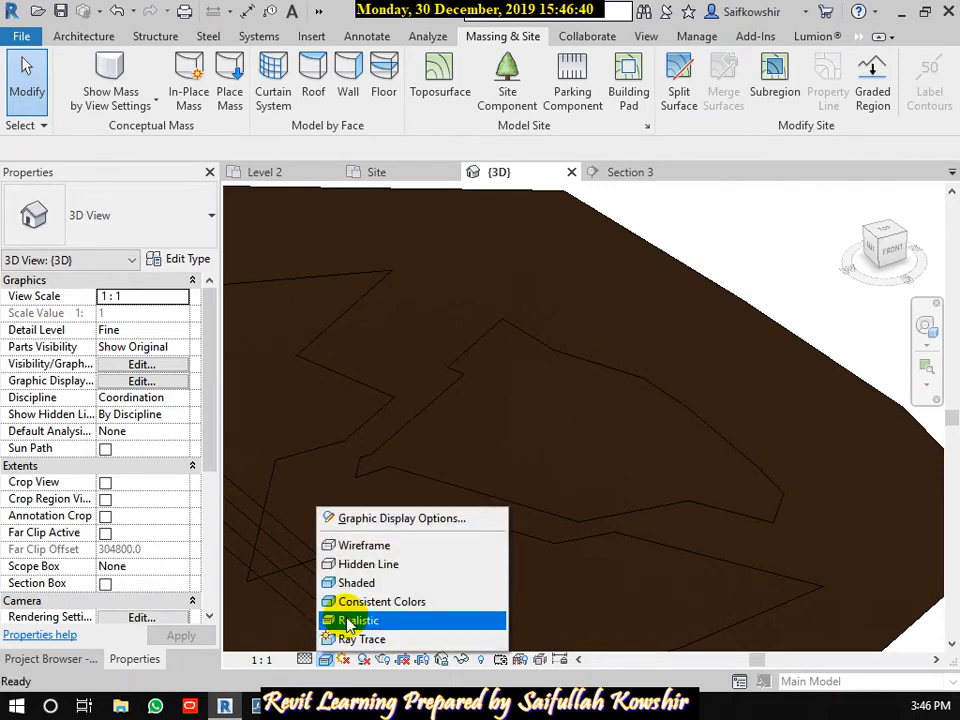
{"action": "left_click", "coordinate": [358, 584]}
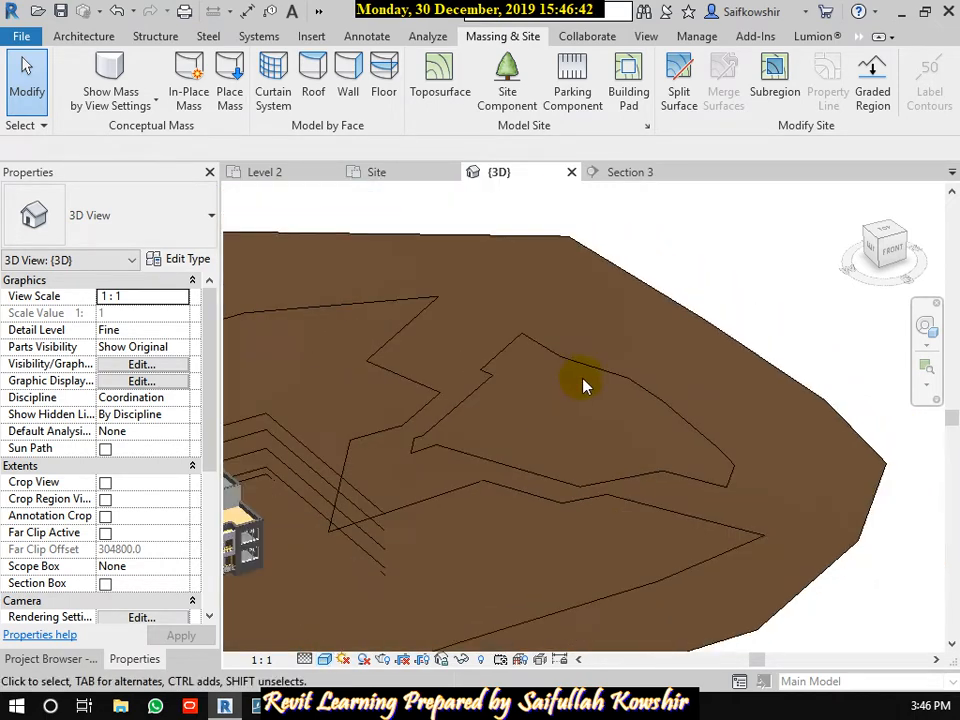
{"action": "scroll", "coordinate": [583, 395], "scroll_direction": "down", "scroll_amount": 3}
{"action": "middle_click_drag", "start_coordinate": [565, 415], "coordinate": [693, 405]}
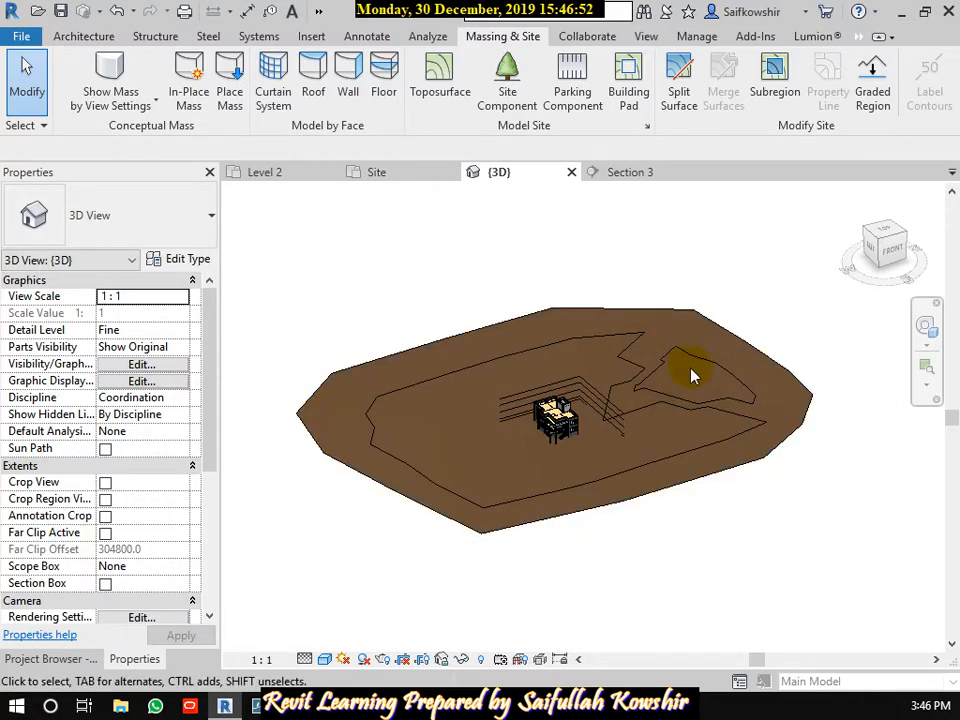
In the site settings, set the contour line interval to 1000 and apply it to the toposurface.
{"action": "left_click", "coordinate": [647, 130]}
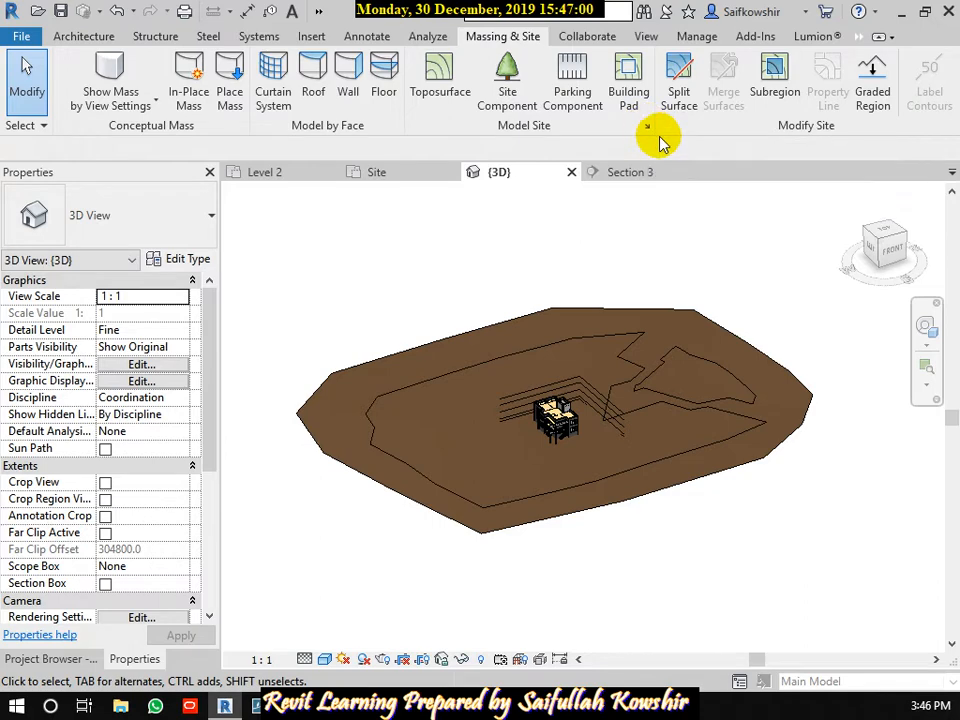
{"action": "left_click", "coordinate": [647, 130]}
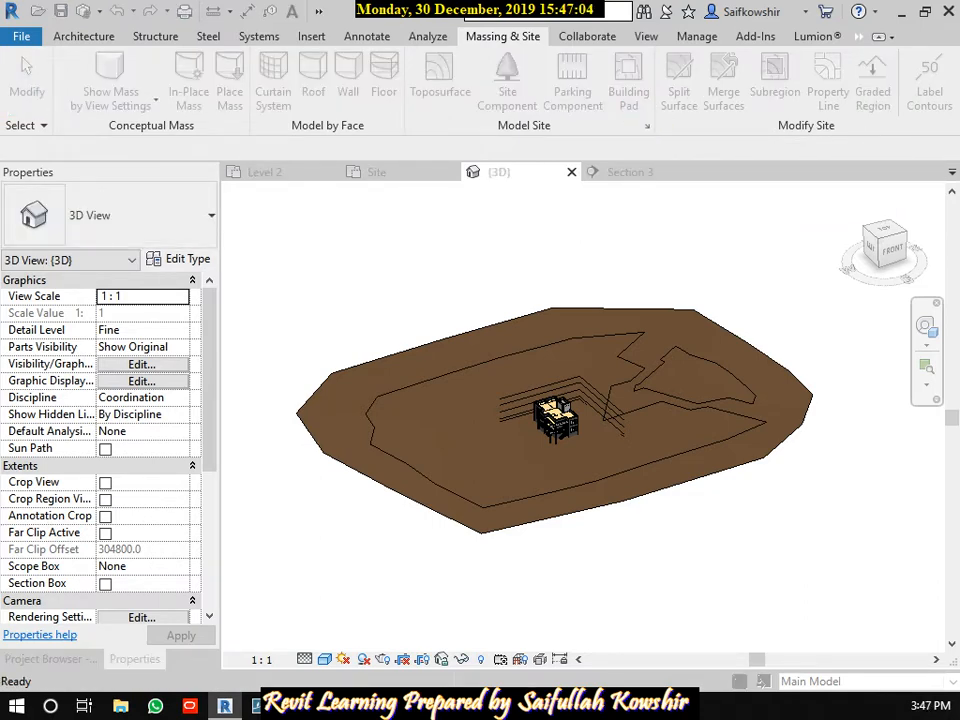
{"action": "left_click_drag", "start_coordinate": [800, 90], "coordinate": [565, 87]}
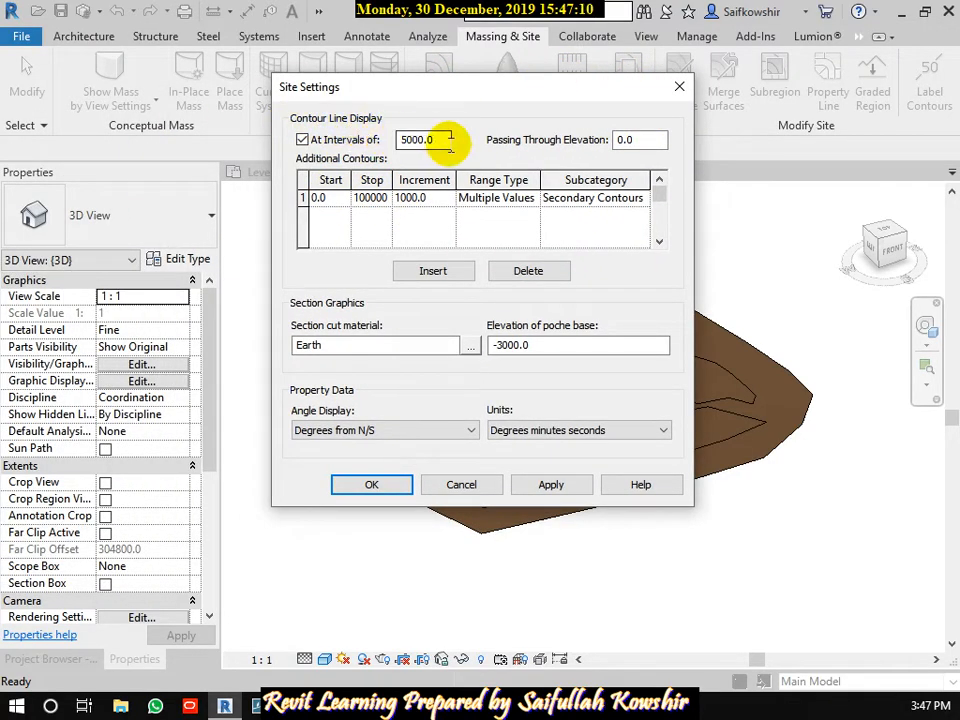
{"action": "left_click_drag", "start_coordinate": [446, 139], "coordinate": [375, 139]}
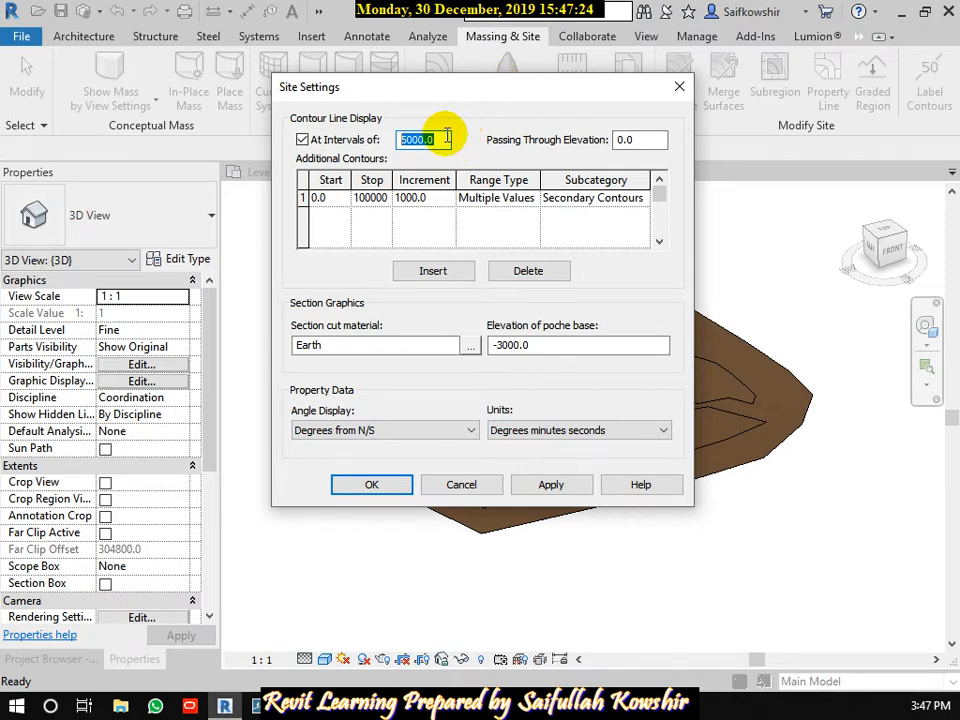
{"action": "type", "text": "1"}
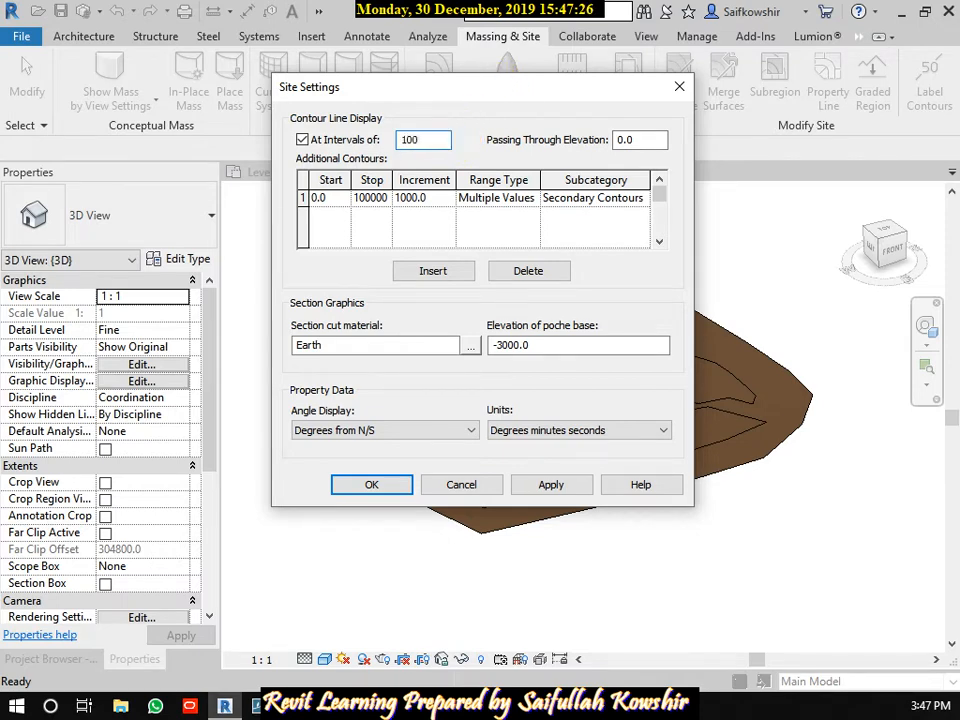
{"action": "type", "text": "000"}
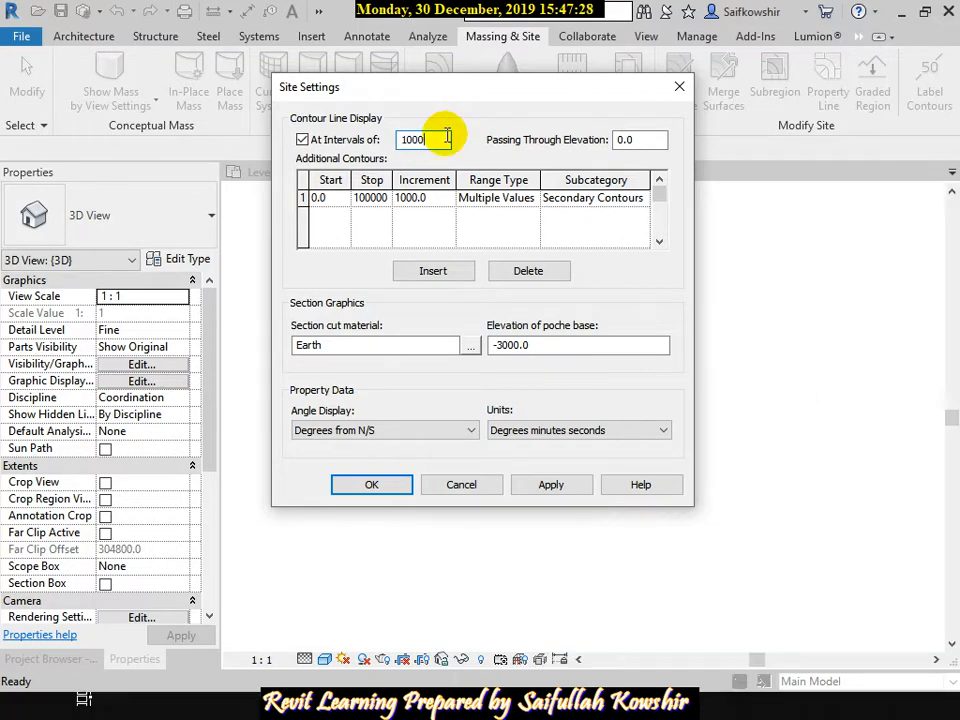
{"action": "left_click_drag", "start_coordinate": [570, 89], "coordinate": [339, 116]}
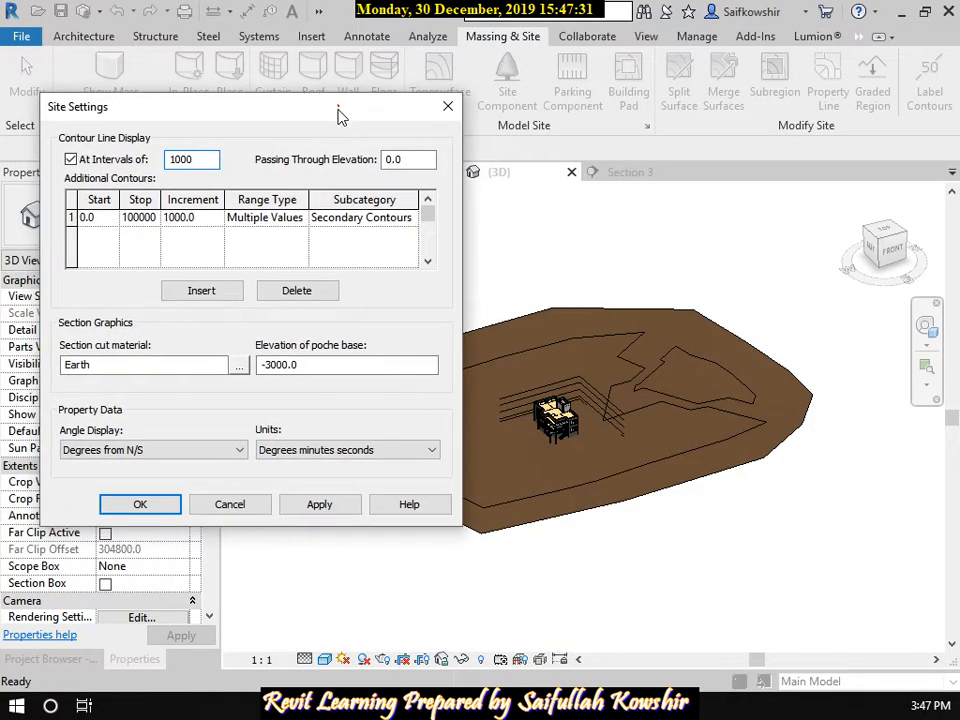
{"action": "left_click", "coordinate": [333, 505]}
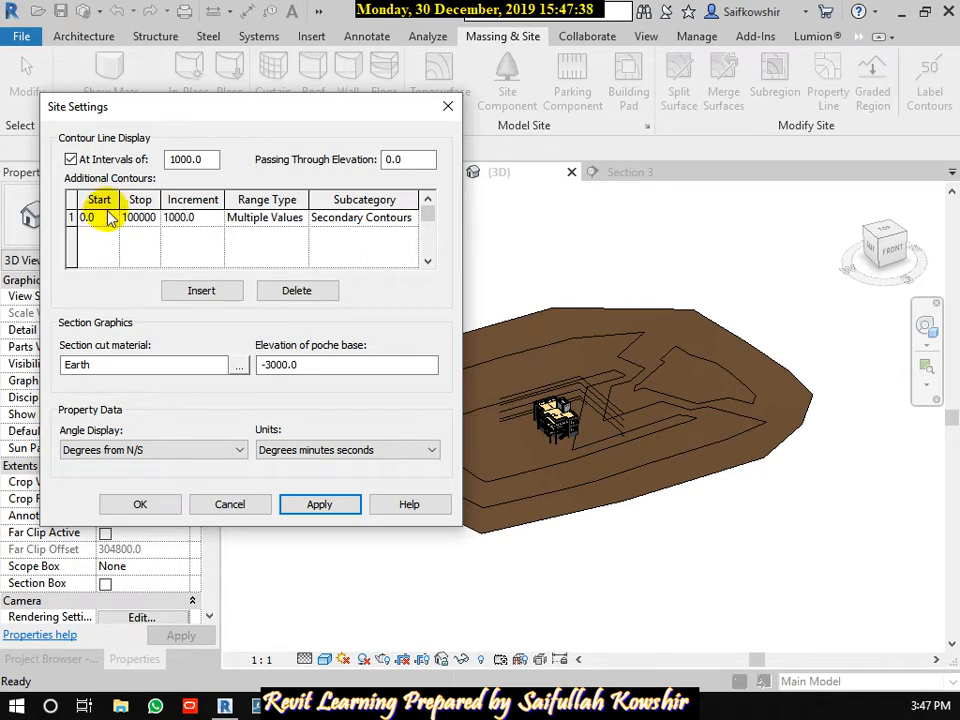
Set the increment of the additional secondary contours to 200 and apply it.
{"action": "left_click", "coordinate": [141, 222]}
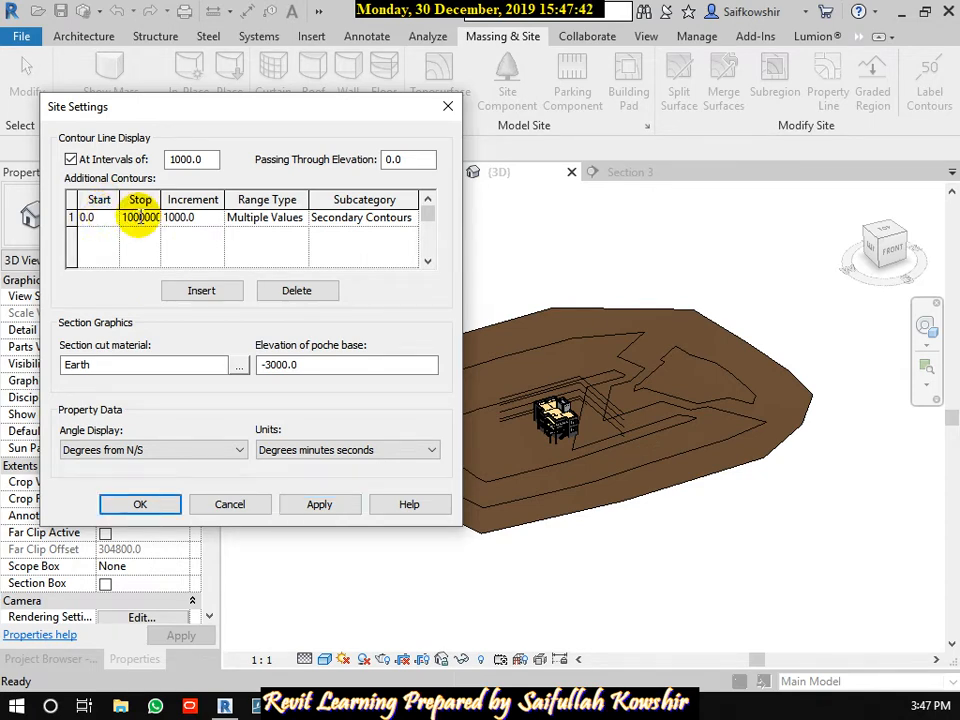
{"action": "left_click", "coordinate": [137, 230]}
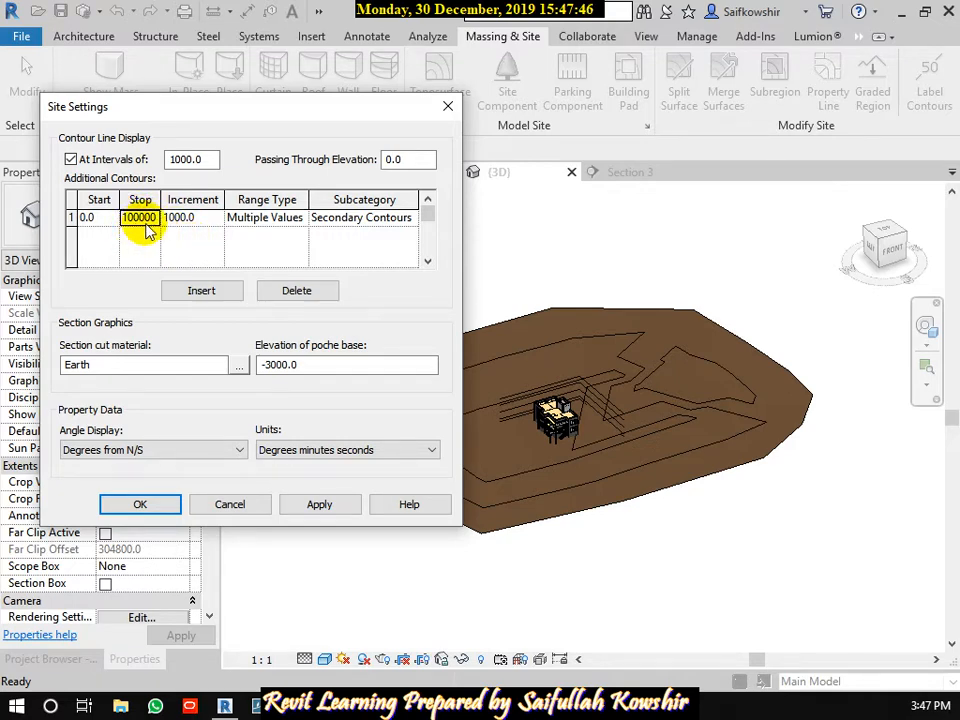
{"action": "left_click", "coordinate": [219, 217]}
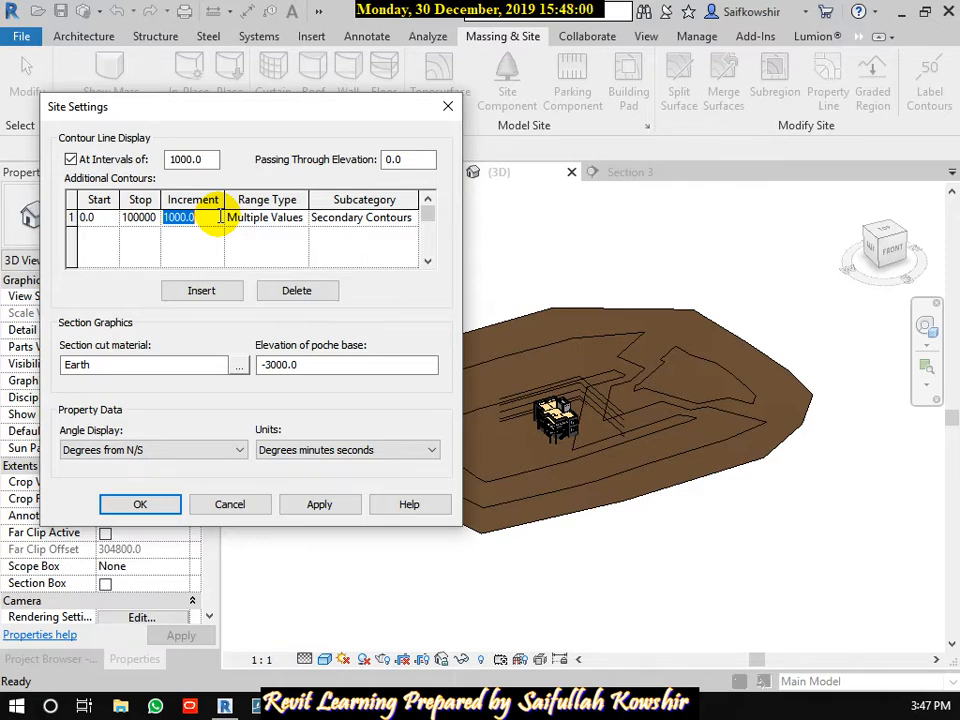
{"action": "type", "text": "200"}
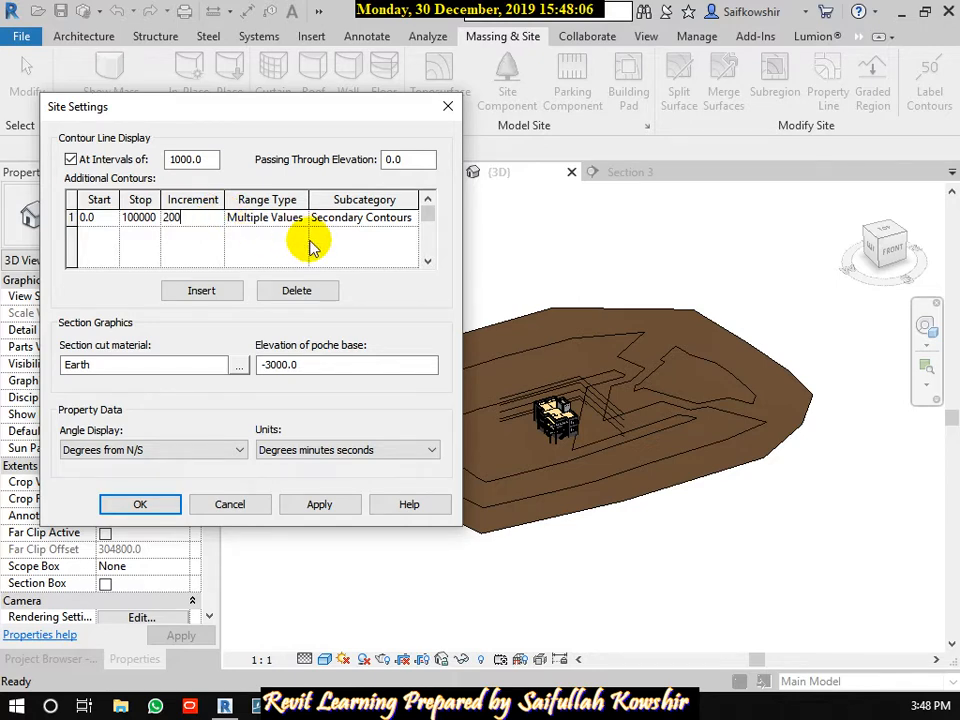
{"action": "left_click", "coordinate": [340, 506]}
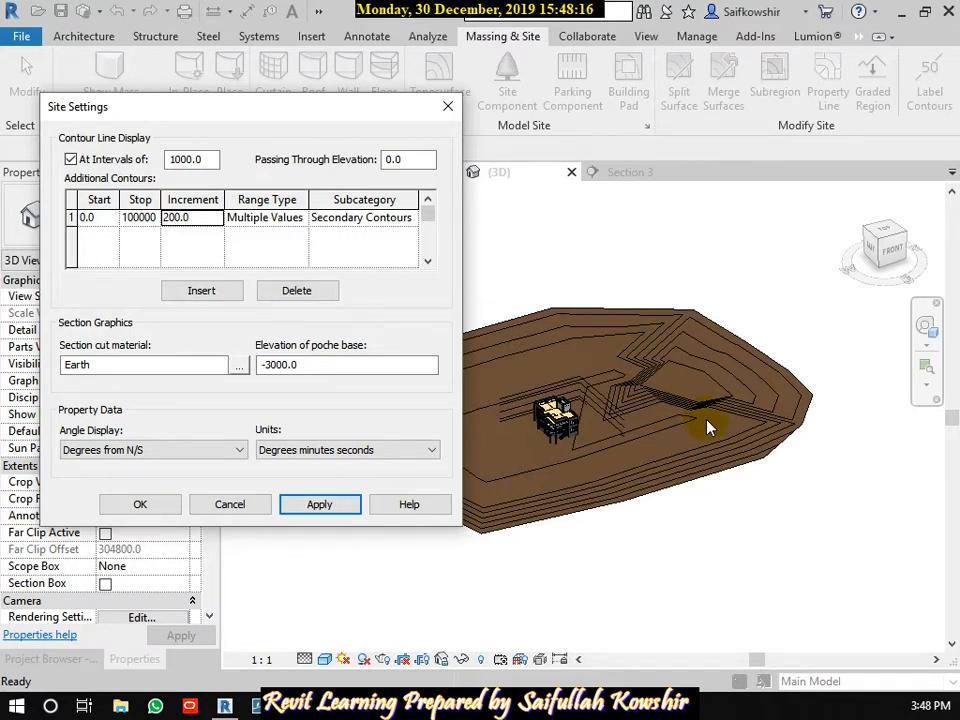
Insert a second additional contour row and set its range type to Multiple Values.
{"action": "left_click", "coordinate": [303, 221]}
{"action": "left_click", "coordinate": [303, 220]}
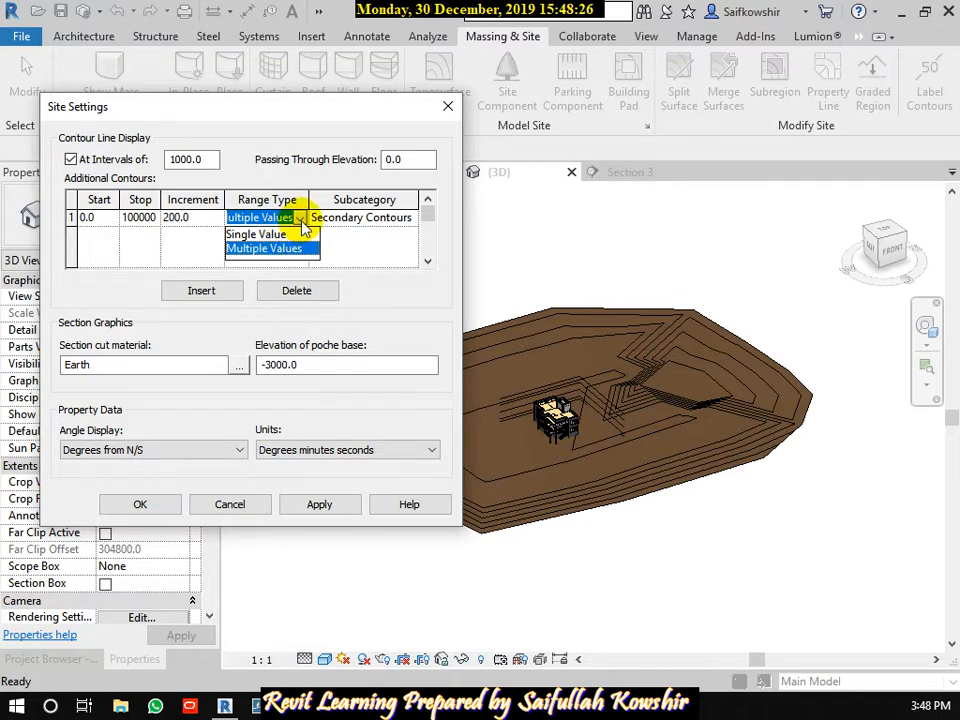
{"action": "left_click", "coordinate": [300, 220]}
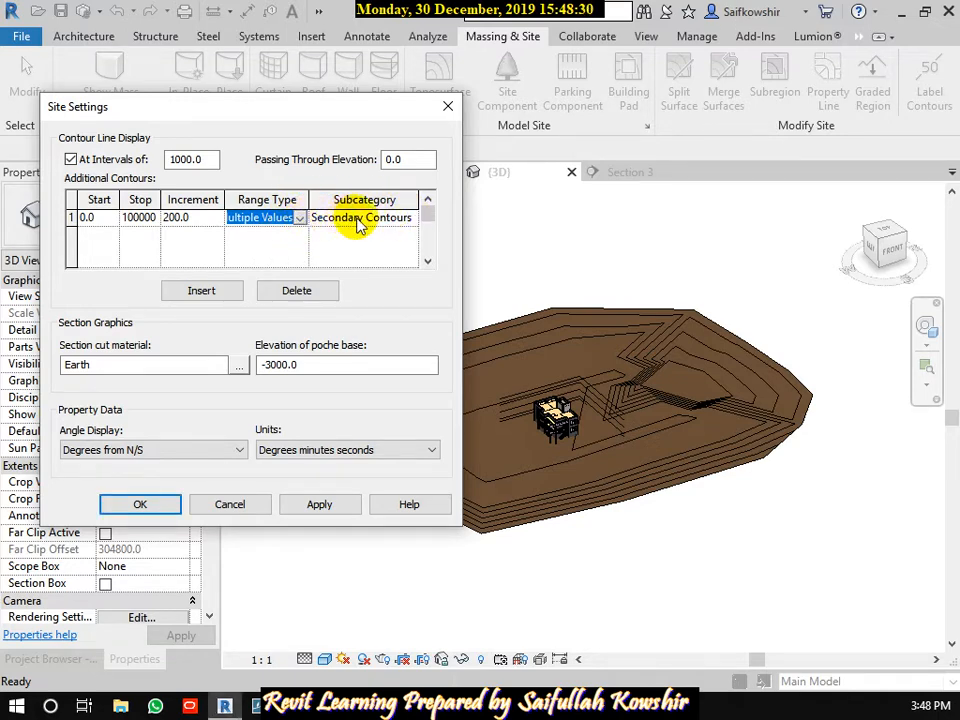
{"action": "left_click", "coordinate": [226, 292]}
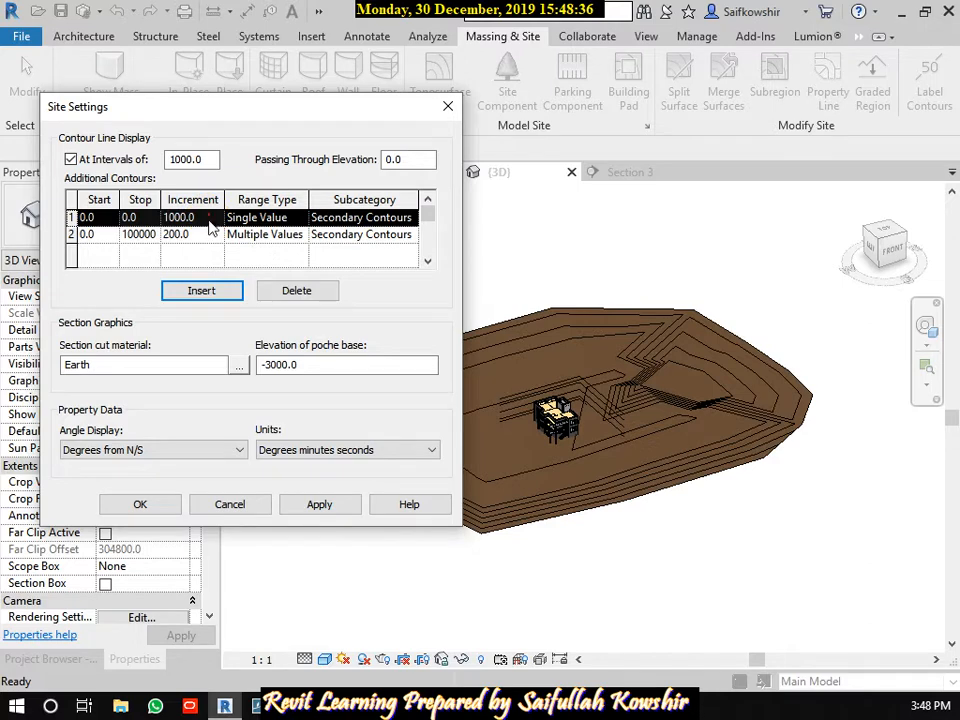
{"action": "left_click", "coordinate": [301, 234]}
{"action": "left_click", "coordinate": [301, 234]}
{"action": "left_click", "coordinate": [300, 217]}
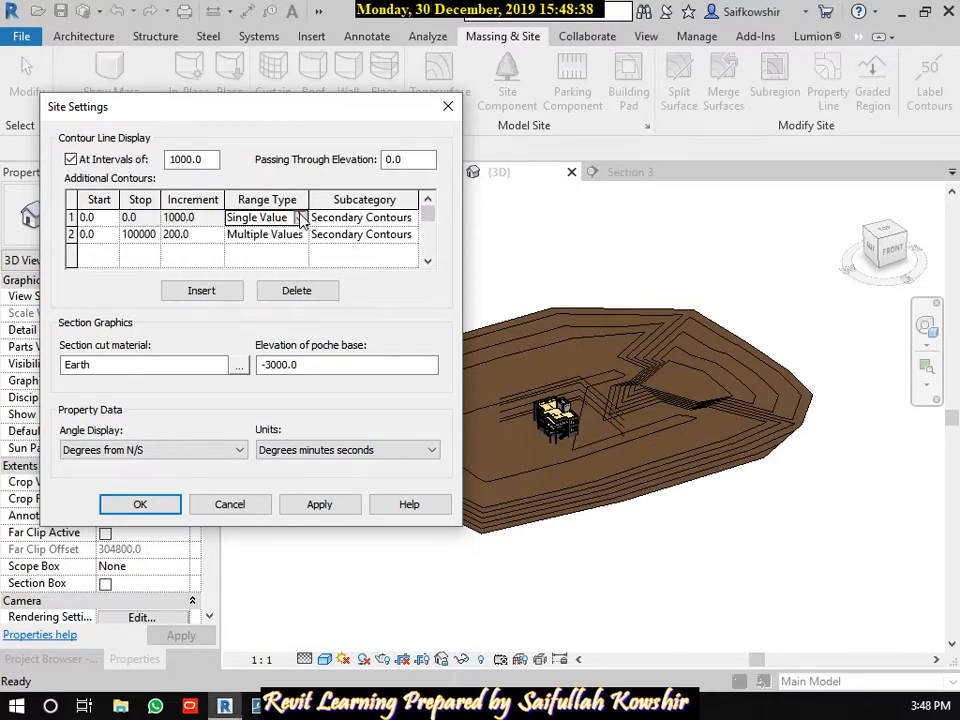
{"action": "left_click", "coordinate": [301, 217]}
{"action": "left_click", "coordinate": [278, 236]}
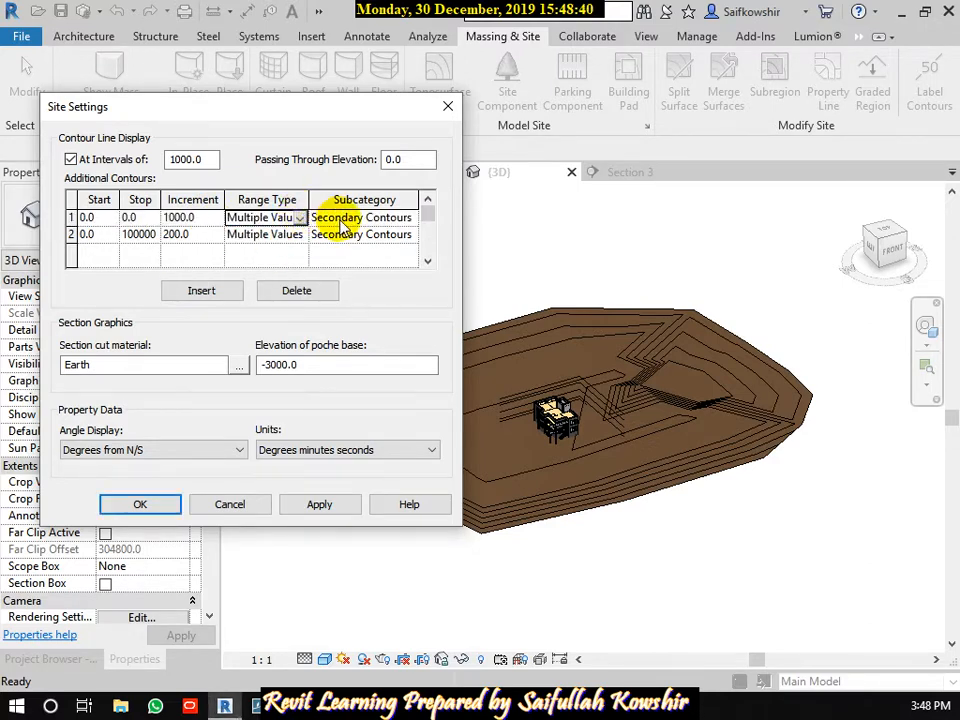
Set the contour increment to 500 for the original row and 250 for the newly inserted row.
{"action": "left_click", "coordinate": [211, 216]}
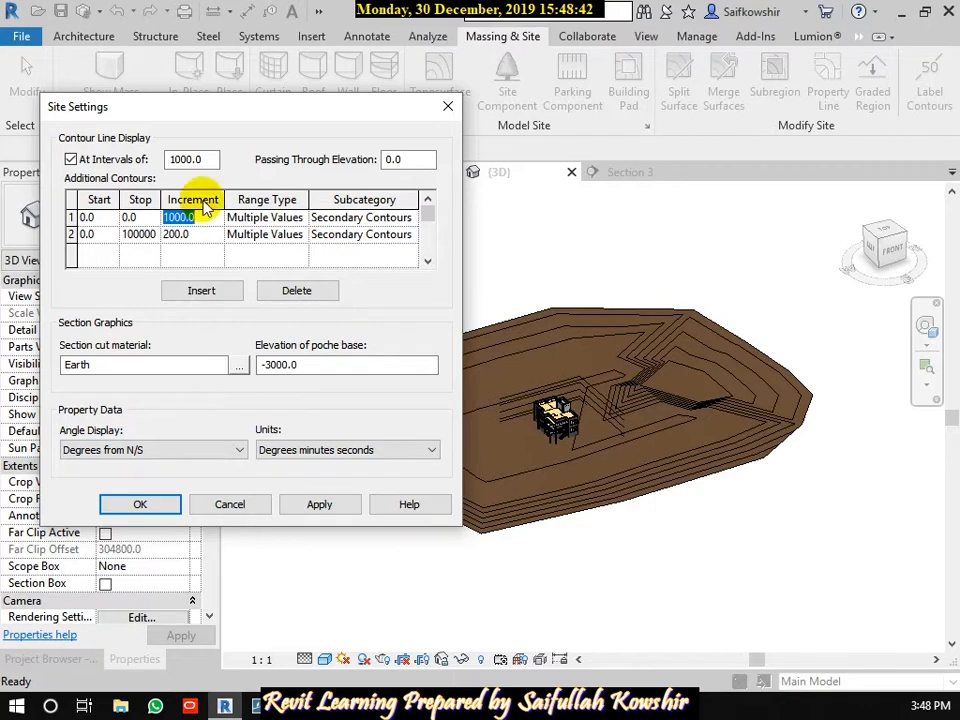
{"action": "left_click", "coordinate": [200, 234]}
{"action": "double_click", "coordinate": [200, 234]}
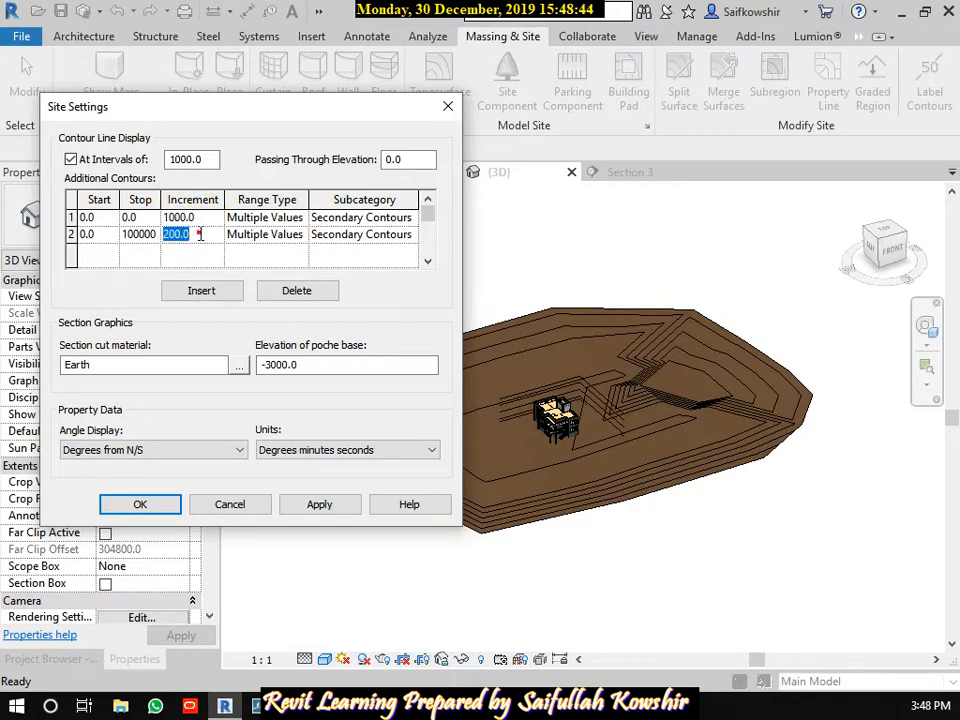
{"action": "type", "text": "500"}
{"action": "left_click", "coordinate": [200, 218]}
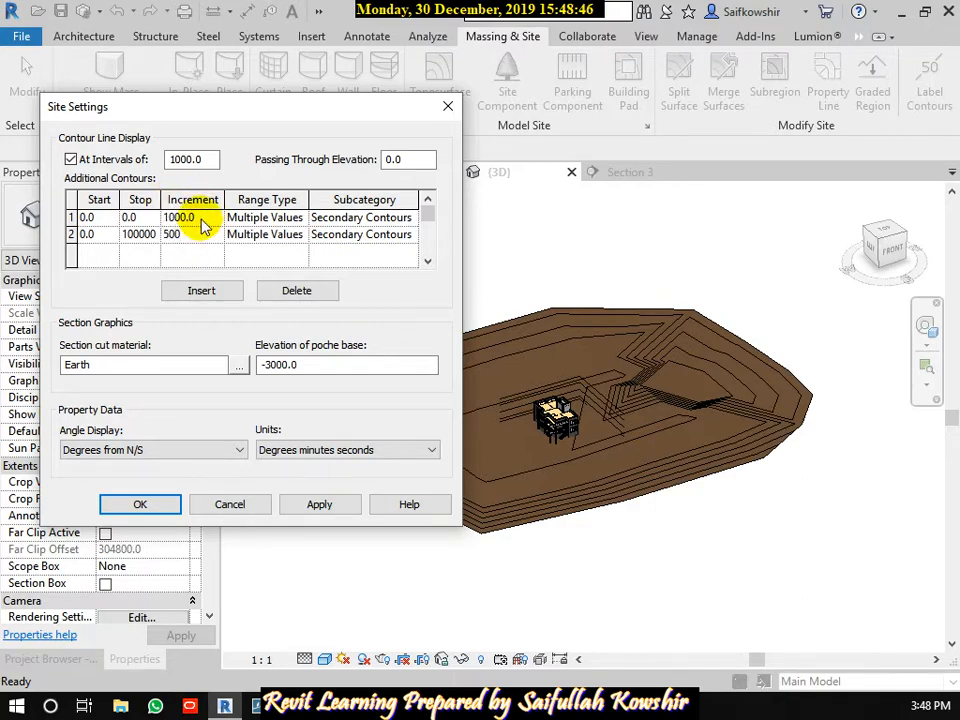
{"action": "double_click", "coordinate": [201, 218]}
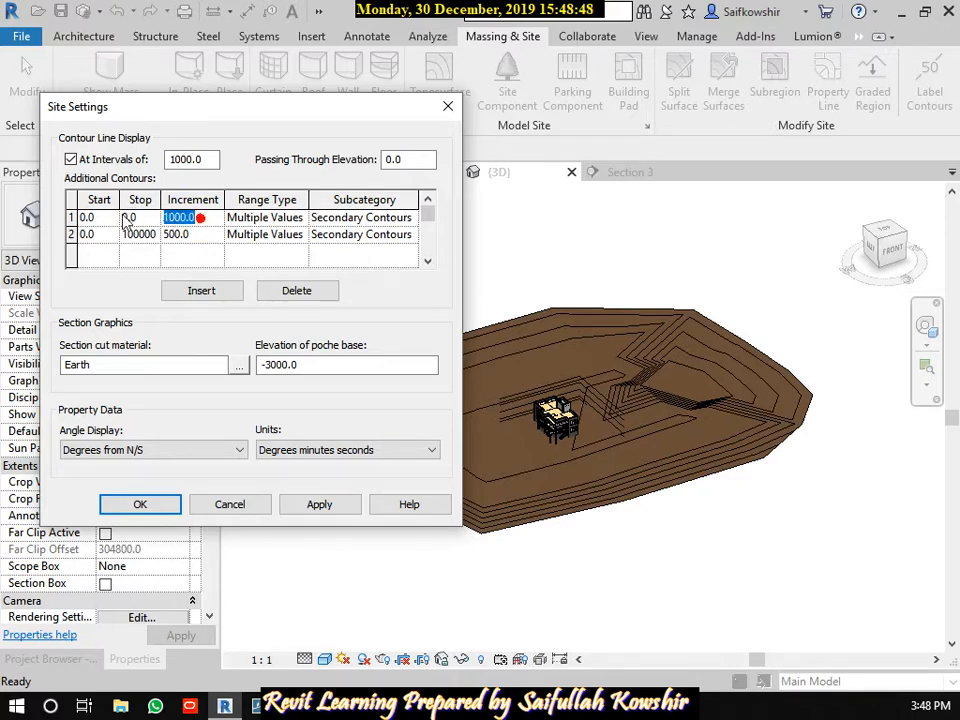
{"action": "type", "text": "25"}
{"action": "left_click", "coordinate": [127, 220]}
{"action": "type", "text": "0"}
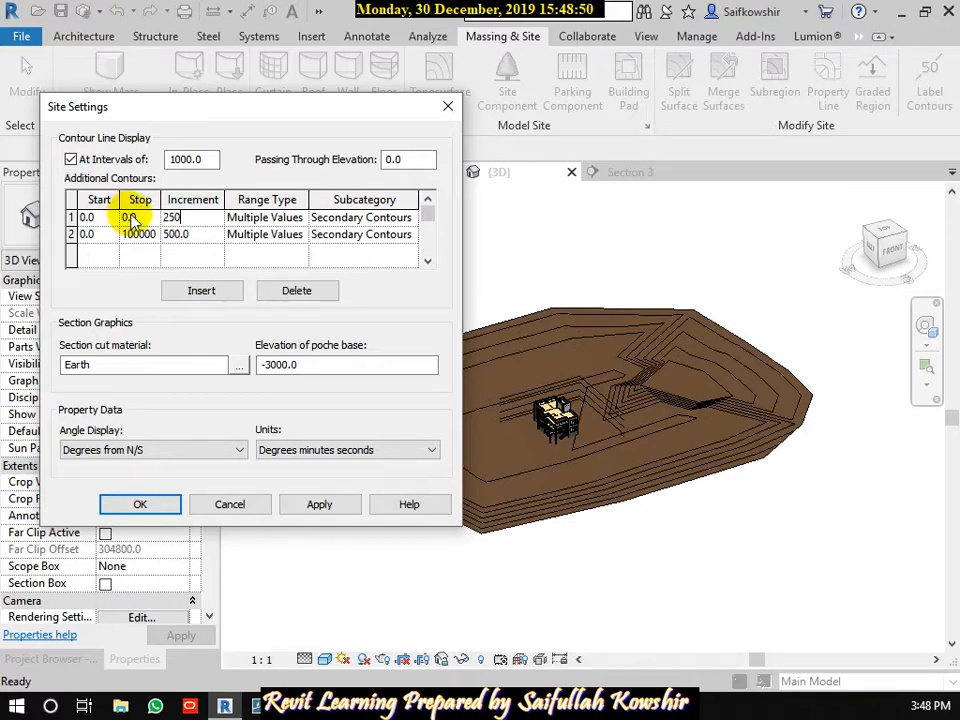
Give the inserted contour row a stop value of 1000 and the Hidden Lines subcategory.
{"action": "left_click", "coordinate": [140, 217]}
{"action": "left_click_drag", "start_coordinate": [145, 217], "coordinate": [93, 217]}
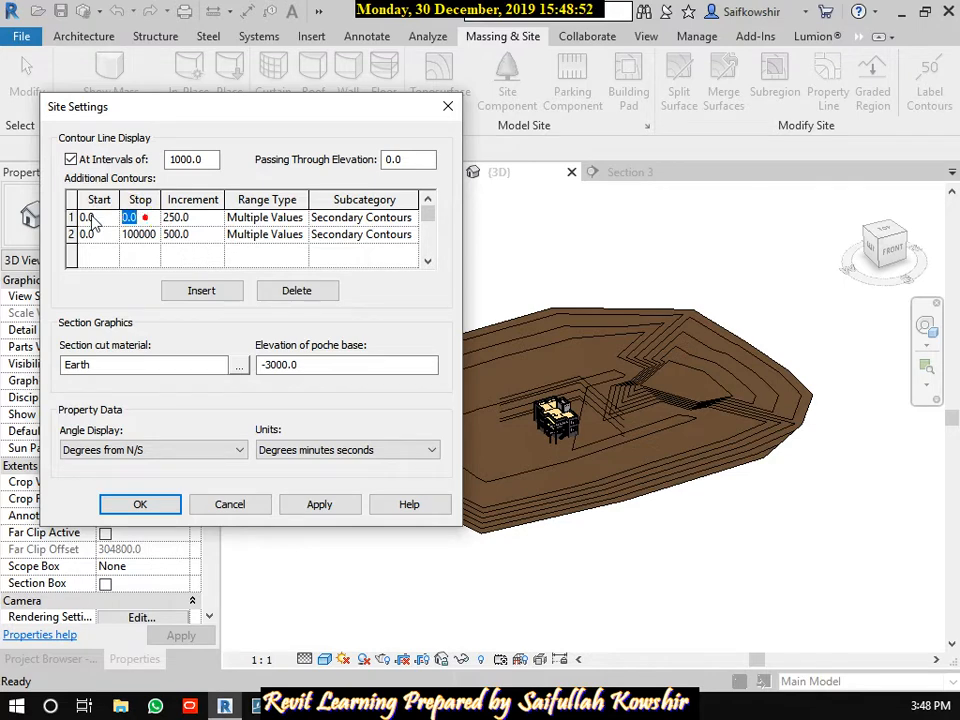
{"action": "left_click", "coordinate": [93, 219]}
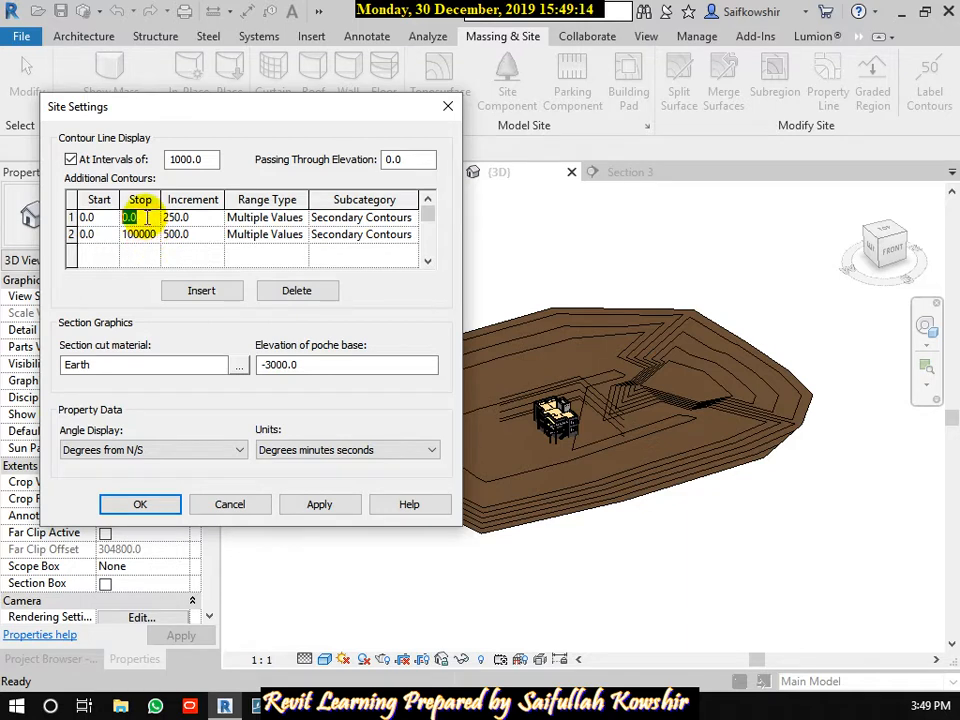
{"action": "type", "text": "1000"}
{"action": "left_click", "coordinate": [179, 220]}
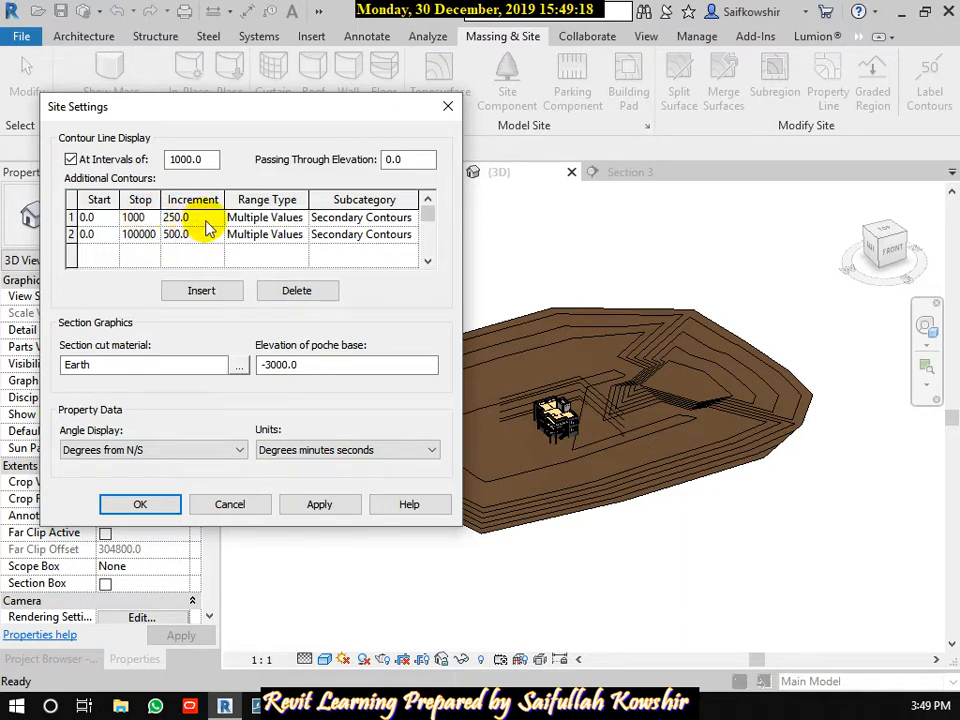
{"action": "left_click", "coordinate": [411, 219]}
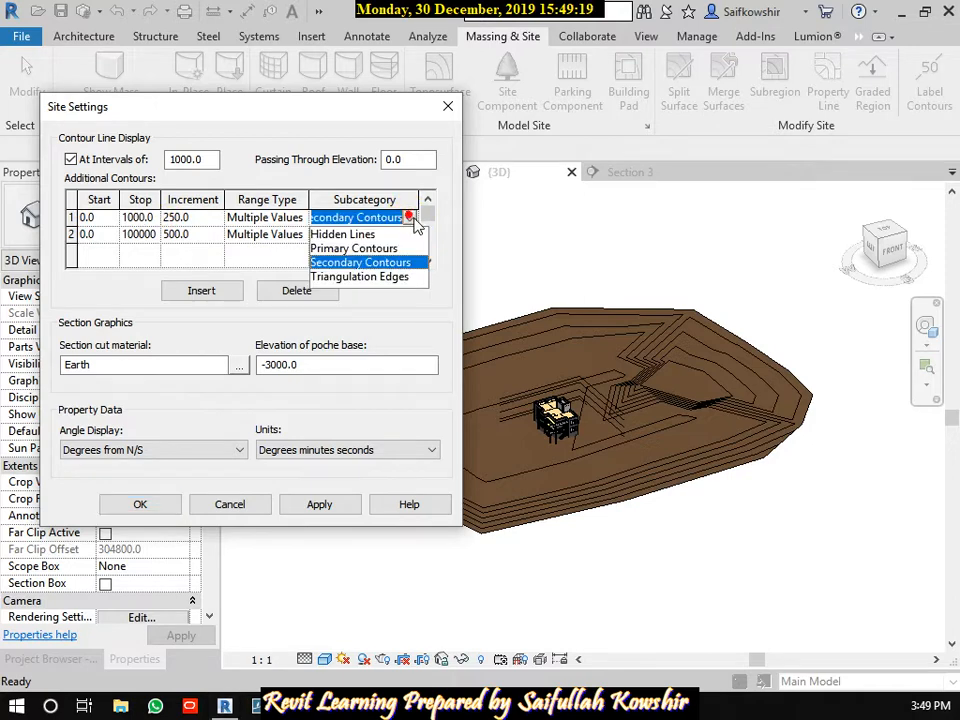
{"action": "left_click", "coordinate": [356, 236]}
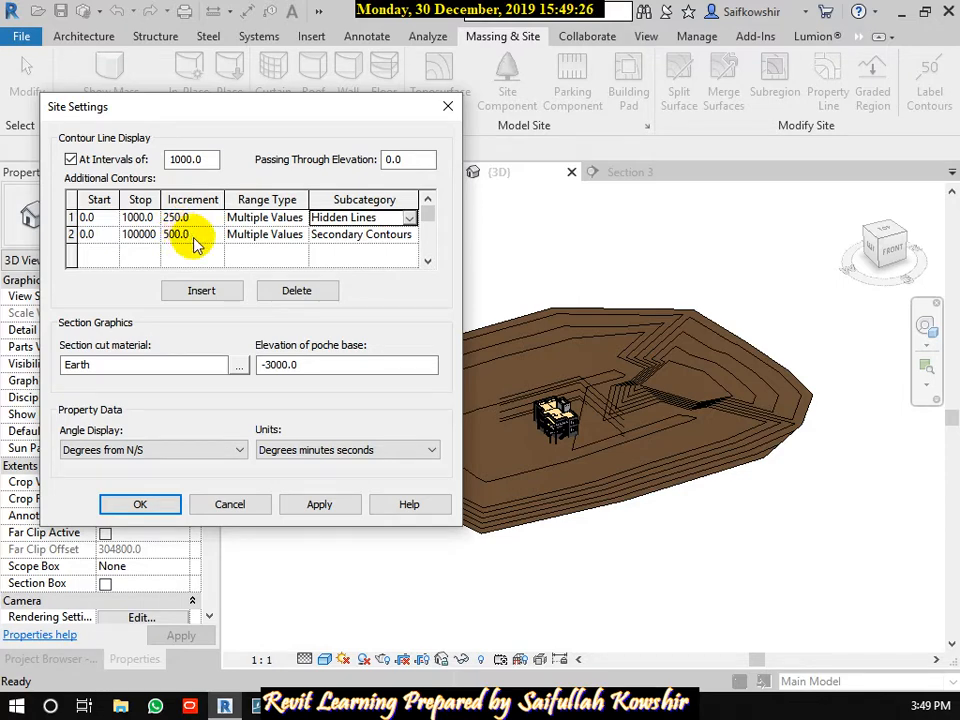
Apply the additional contour settings and confirm Earth as the section cut material.
{"action": "left_click", "coordinate": [325, 504]}
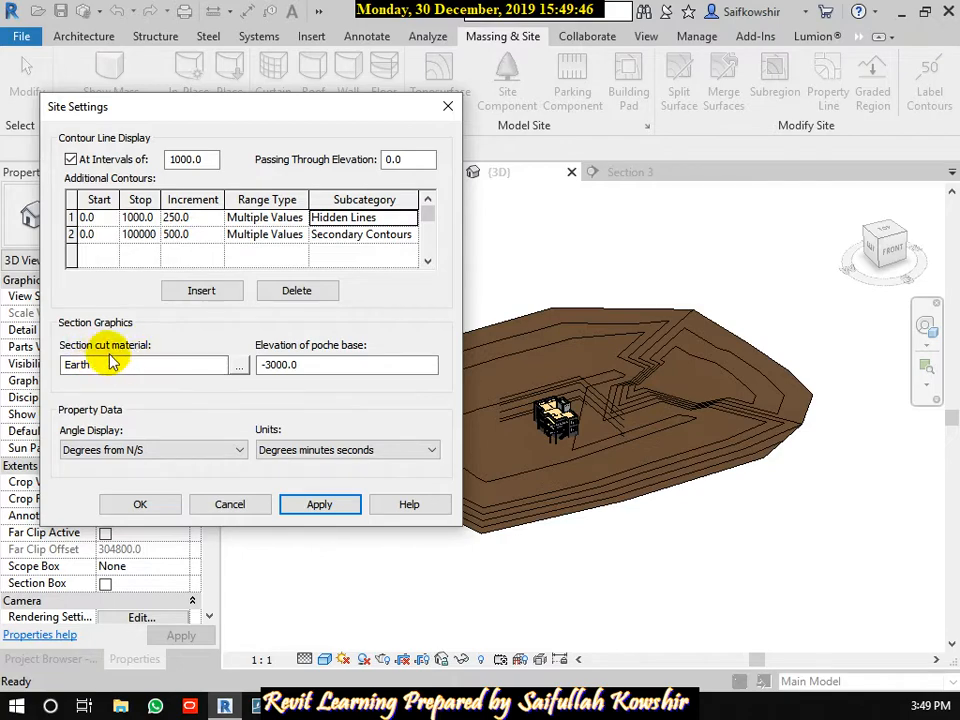
{"action": "left_click_drag", "start_coordinate": [64, 364], "coordinate": [170, 362]}
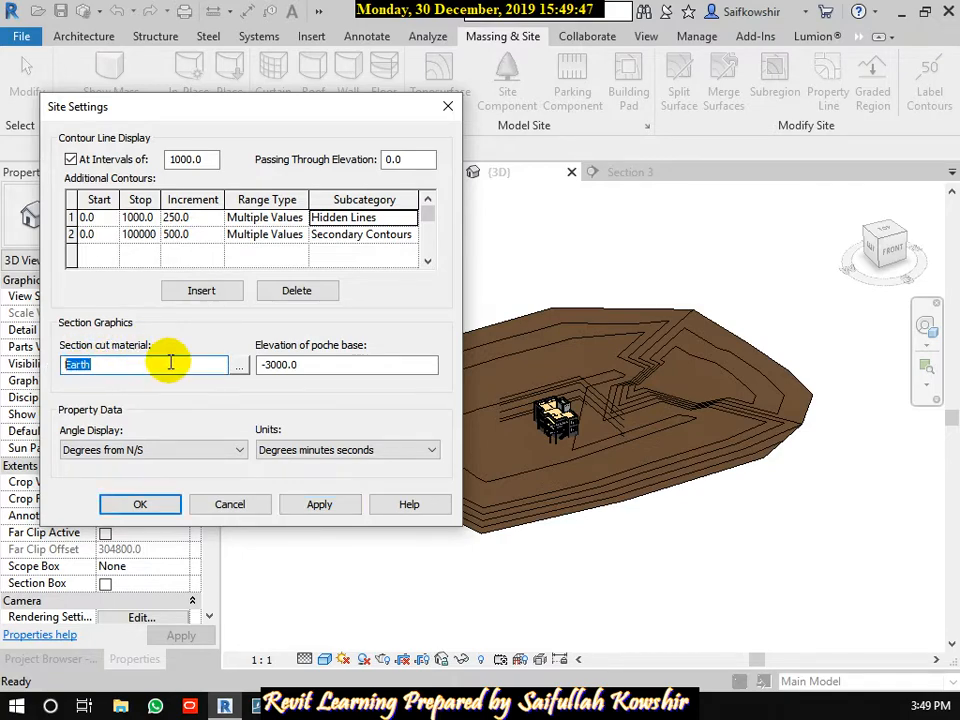
{"action": "left_click", "coordinate": [240, 368]}
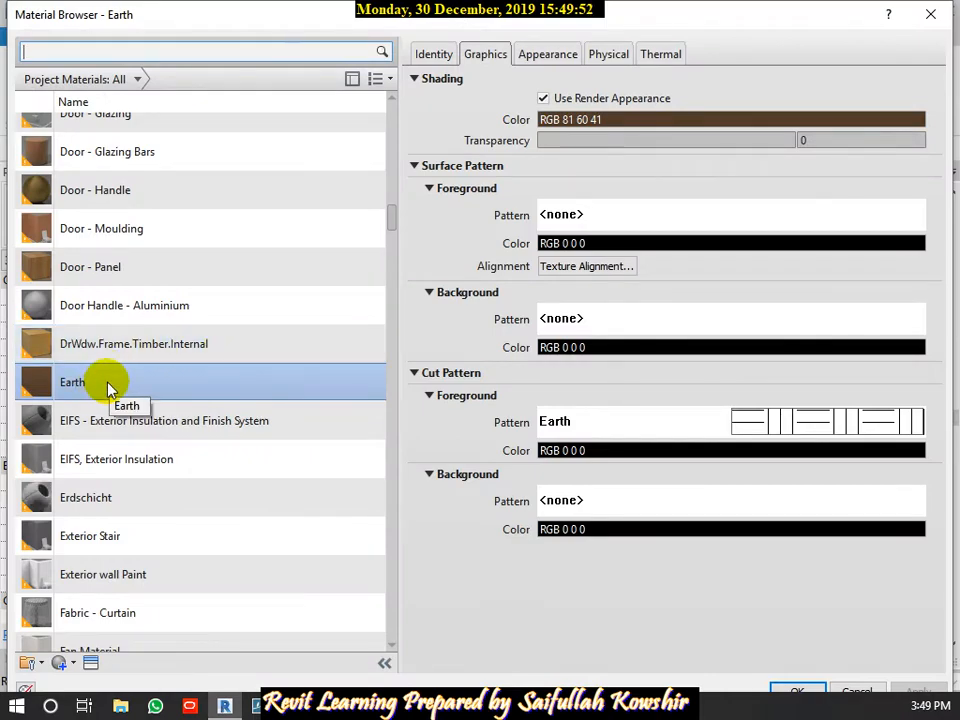
{"action": "left_click", "coordinate": [796, 689]}
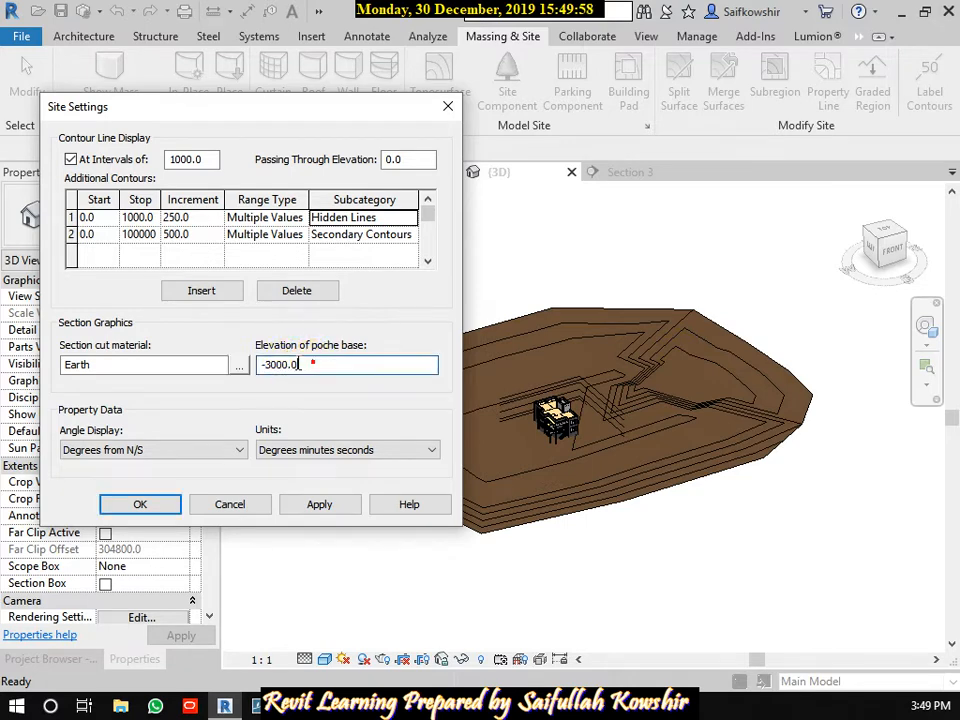
Set the elevation of poche base to -4000, choose Degrees from N/S with Degrees minutes seconds, and confirm the site settings.
{"action": "left_click_drag", "start_coordinate": [313, 364], "coordinate": [268, 366]}
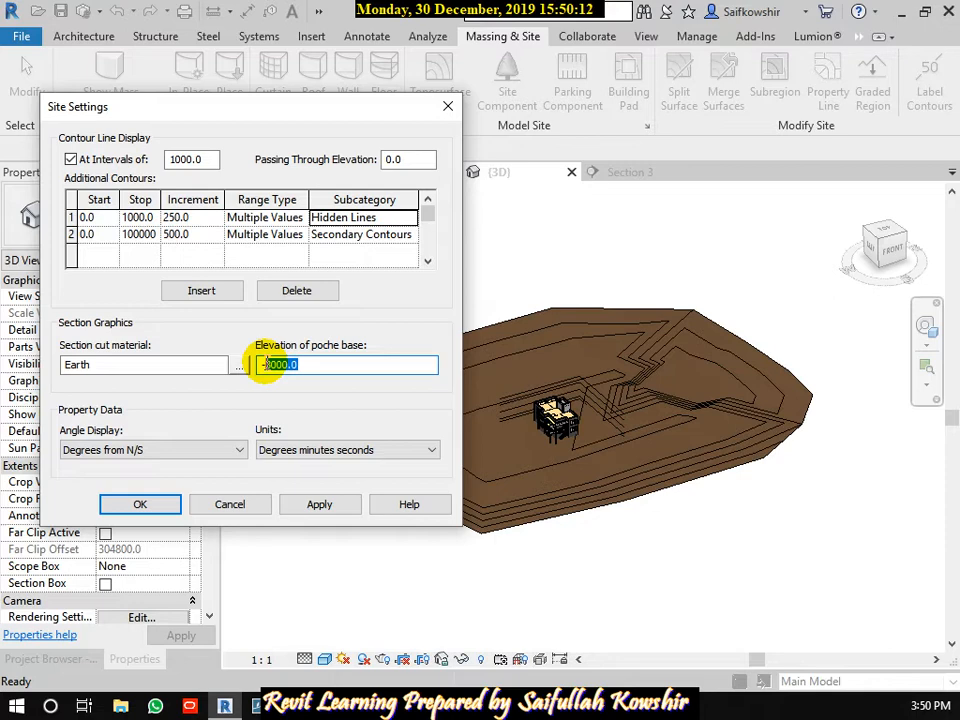
{"action": "type", "text": "4"}
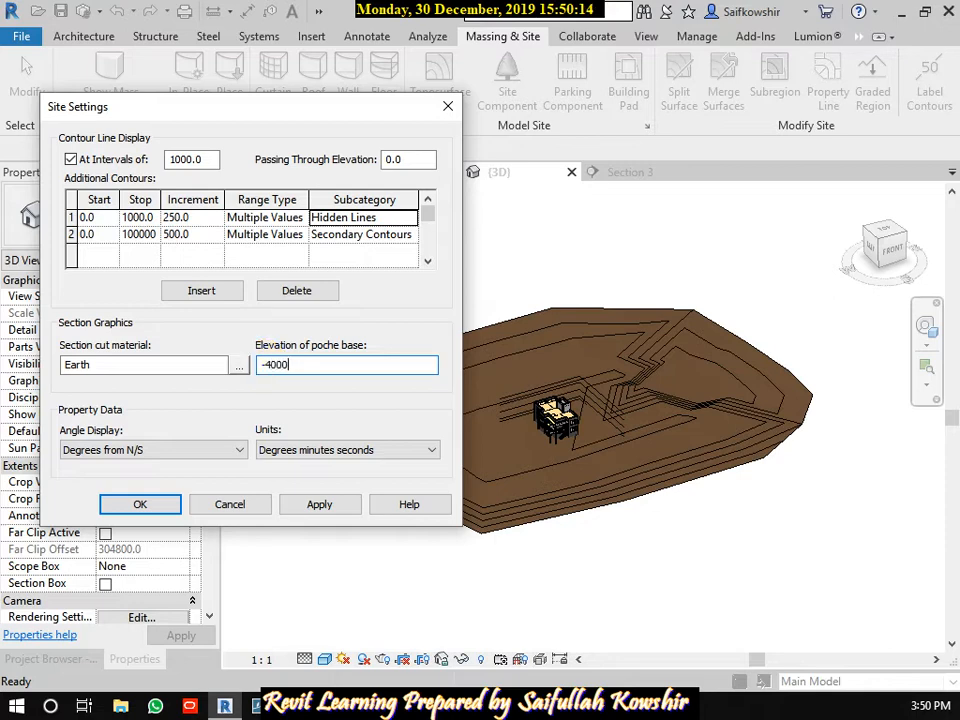
{"action": "left_click", "coordinate": [155, 450]}
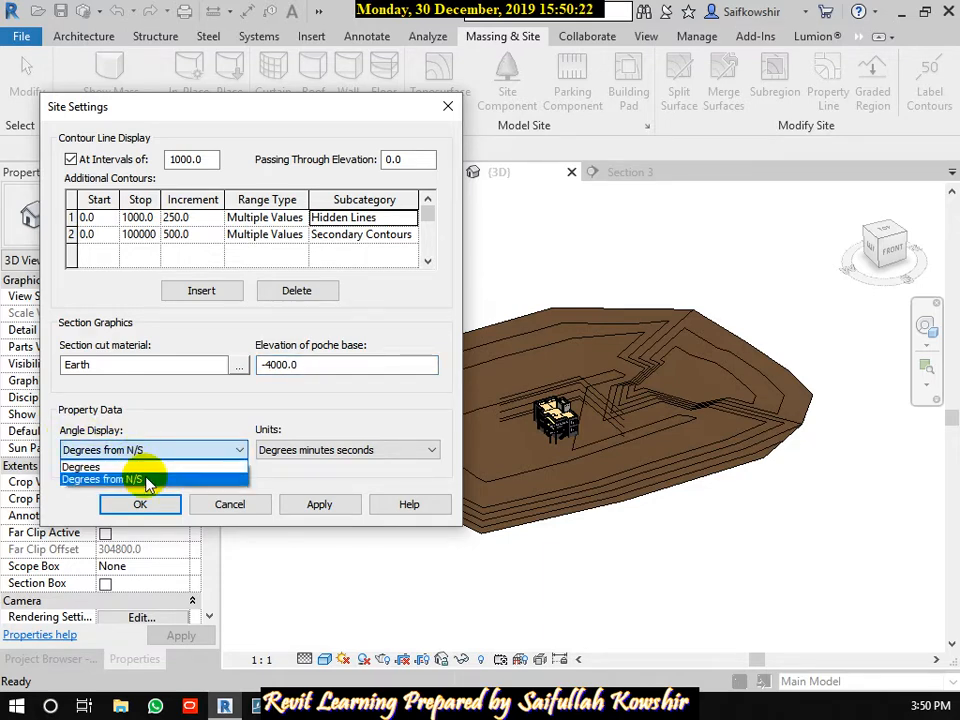
{"action": "left_click", "coordinate": [147, 480]}
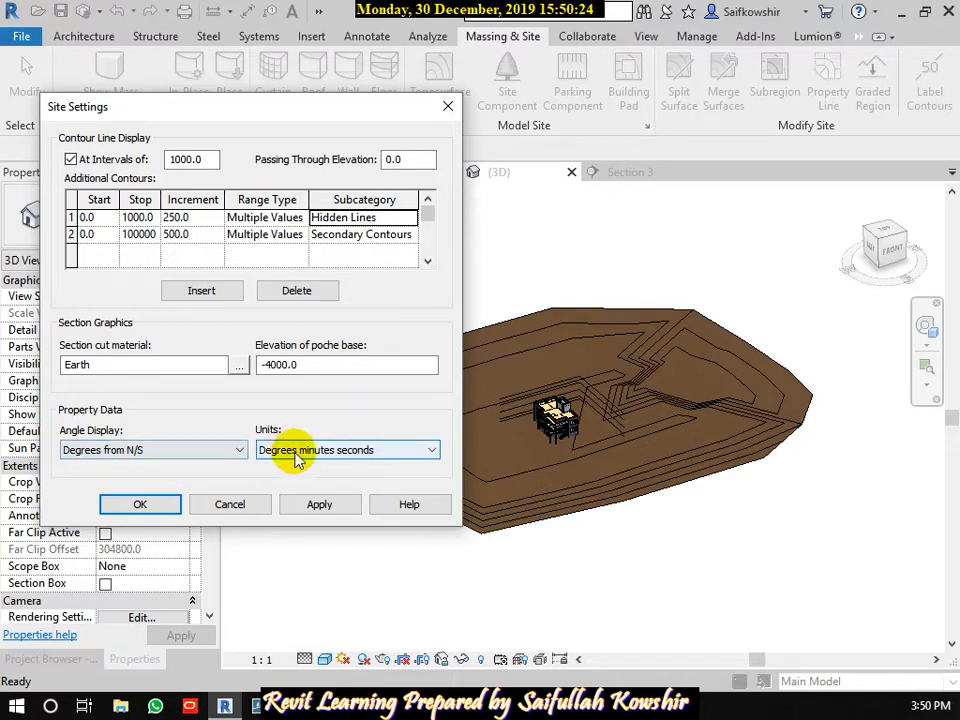
{"action": "left_click", "coordinate": [343, 452]}
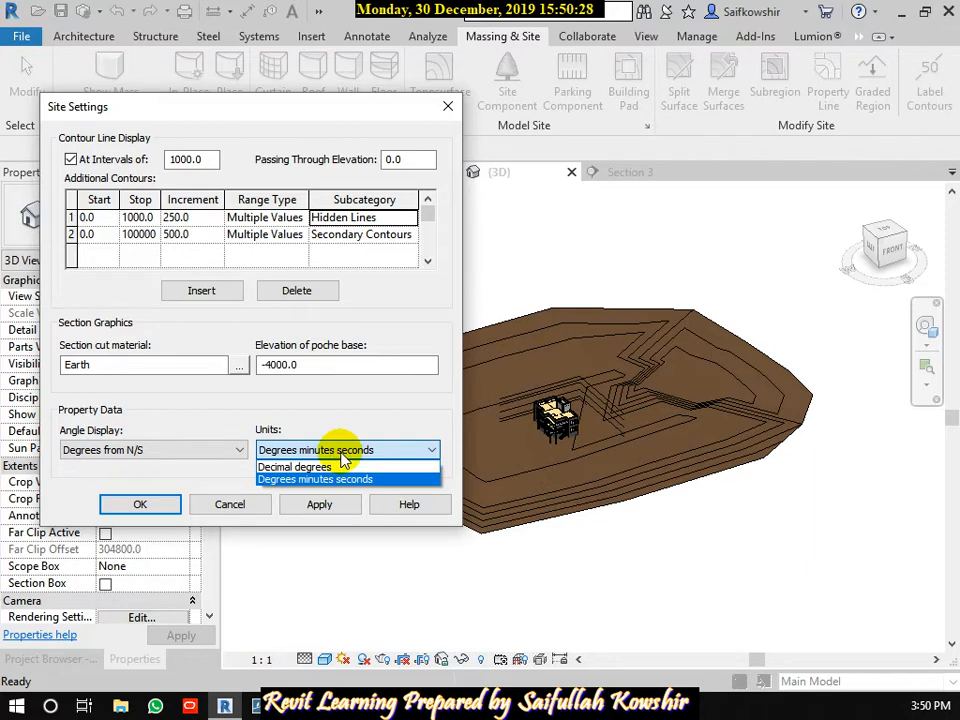
{"action": "left_click", "coordinate": [343, 455]}
{"action": "left_click", "coordinate": [318, 504]}
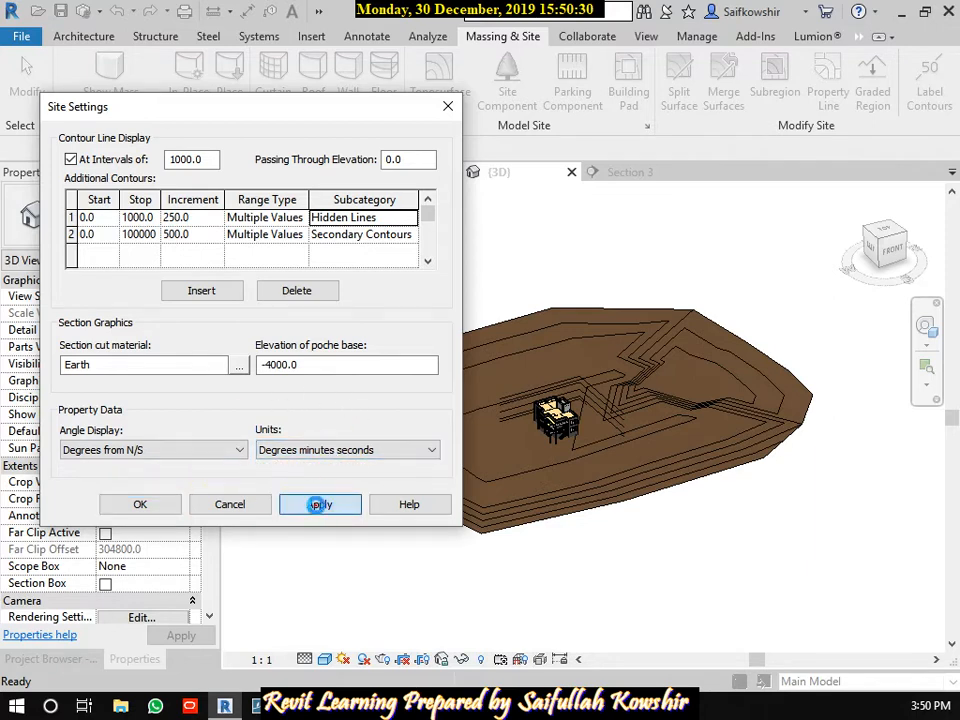
{"action": "left_click", "coordinate": [140, 504]}
Open the Section 3 view and examine the earth cut depth below the Level 1, NGL and Basement levels.
{"action": "scroll", "coordinate": [482, 250], "scroll_direction": "down", "scroll_amount": 4}
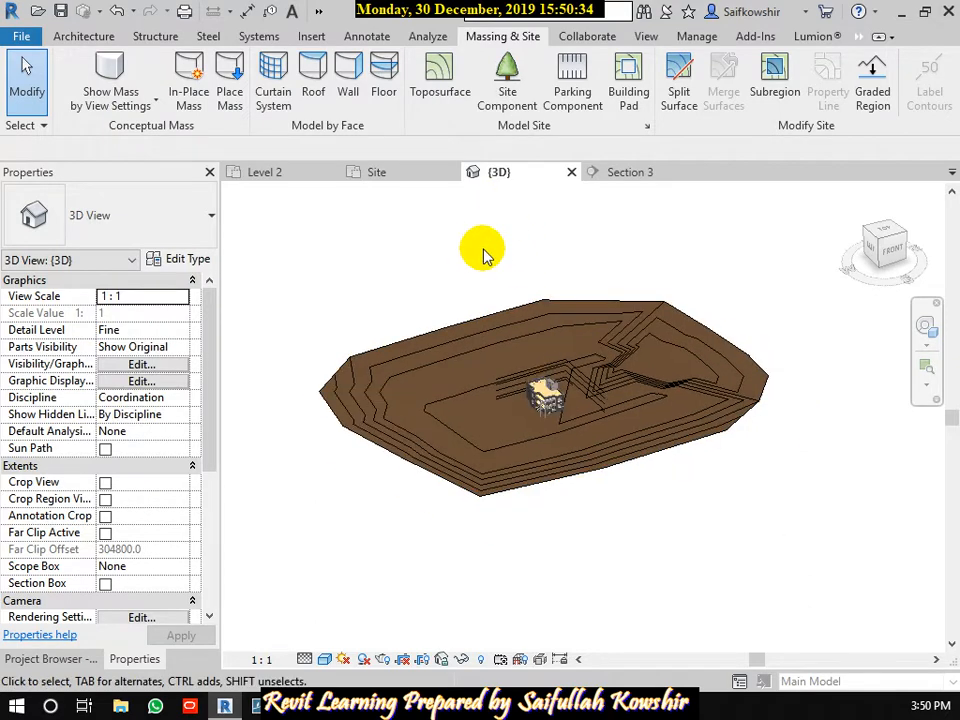
{"action": "left_click", "coordinate": [62, 660]}
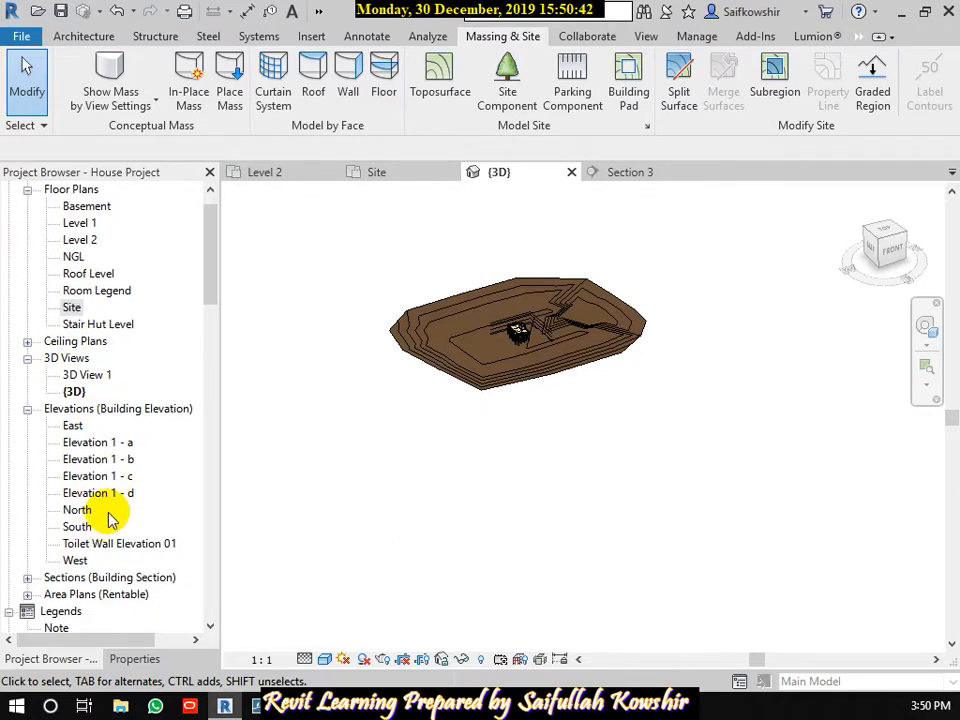
{"action": "scroll", "coordinate": [110, 510], "scroll_direction": "down", "scroll_amount": 1}
{"action": "left_click", "coordinate": [27, 577]}
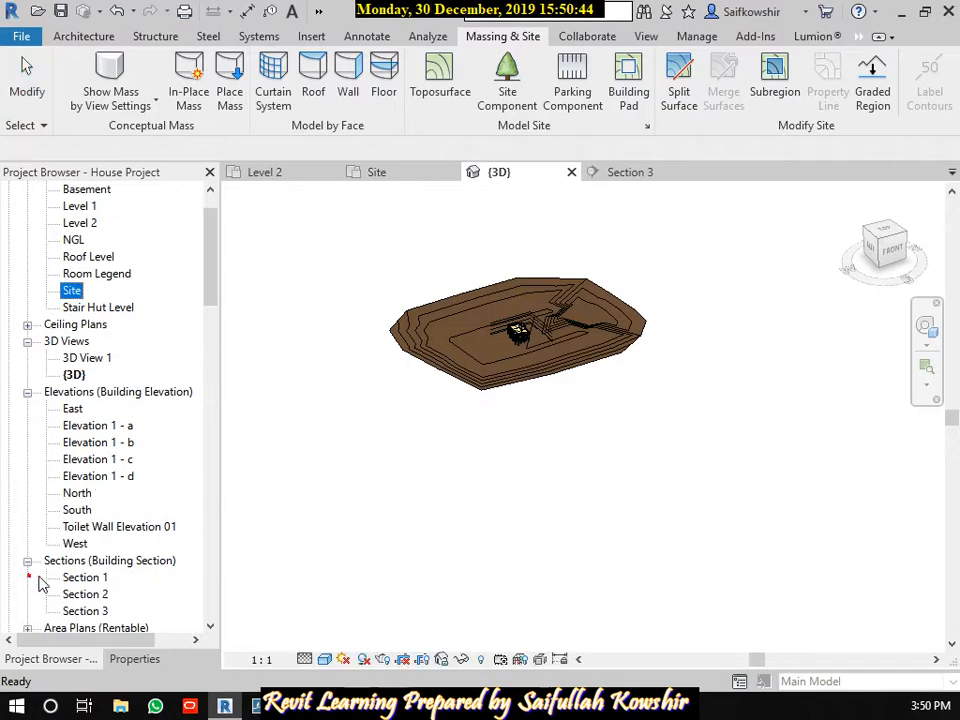
{"action": "double_click", "coordinate": [85, 611]}
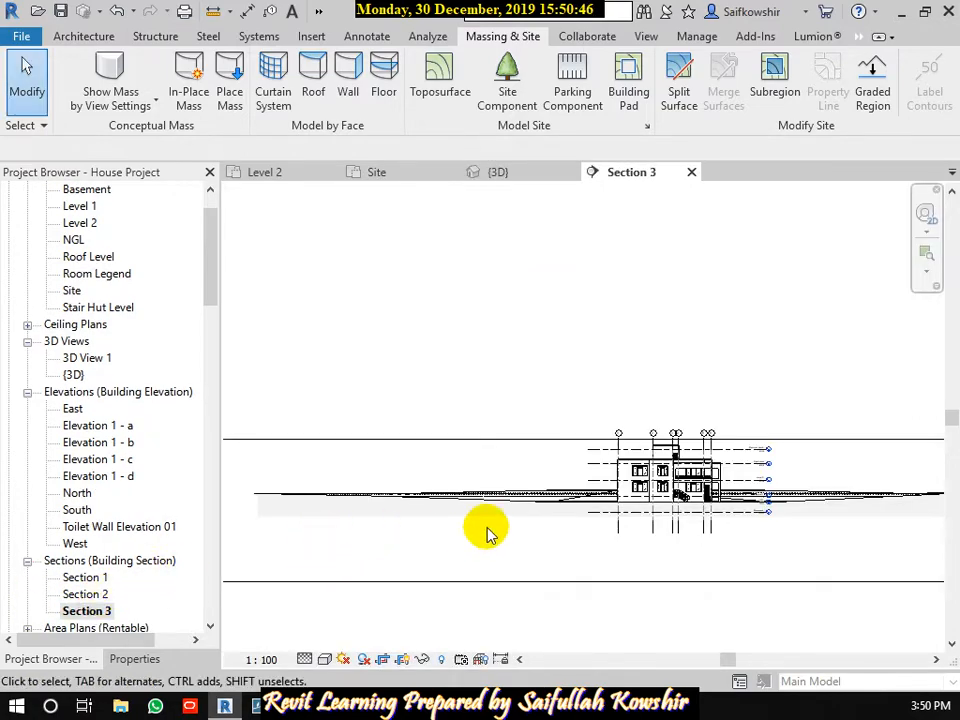
{"action": "scroll", "coordinate": [636, 510], "scroll_direction": "up", "scroll_amount": 5}
{"action": "scroll", "coordinate": [752, 540], "scroll_direction": "up", "scroll_amount": 3}
{"action": "middle_click_drag", "start_coordinate": [926, 518], "coordinate": [446, 525]}
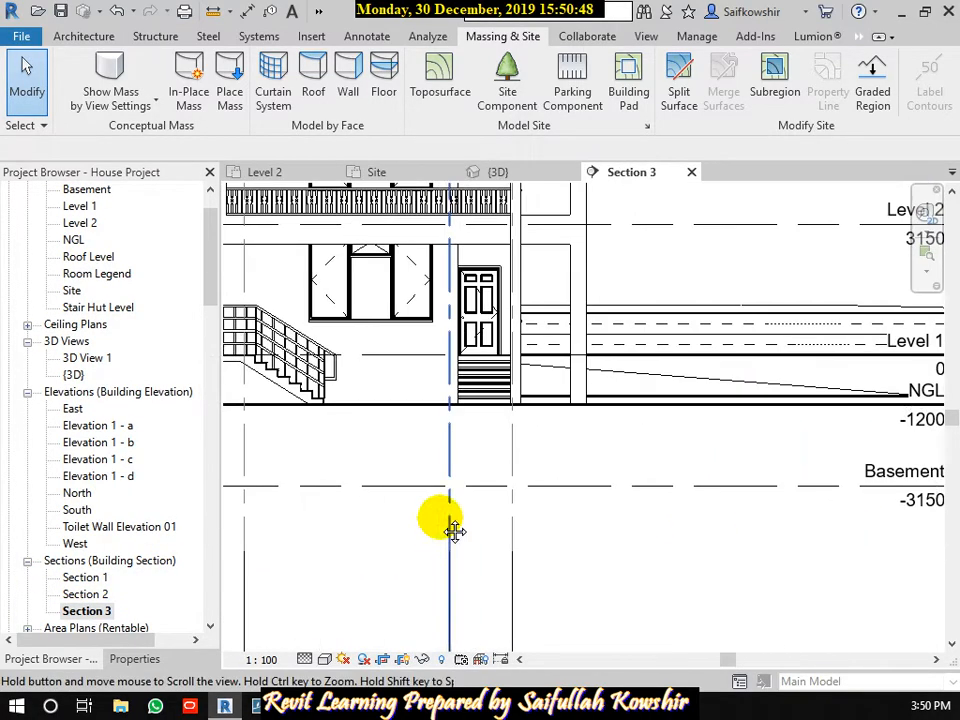
{"action": "scroll", "coordinate": [795, 512], "scroll_direction": "up", "scroll_amount": 3}
{"action": "middle_click_drag", "start_coordinate": [795, 512], "coordinate": [306, 538]}
{"action": "scroll", "coordinate": [514, 568], "scroll_direction": "down", "scroll_amount": 2}
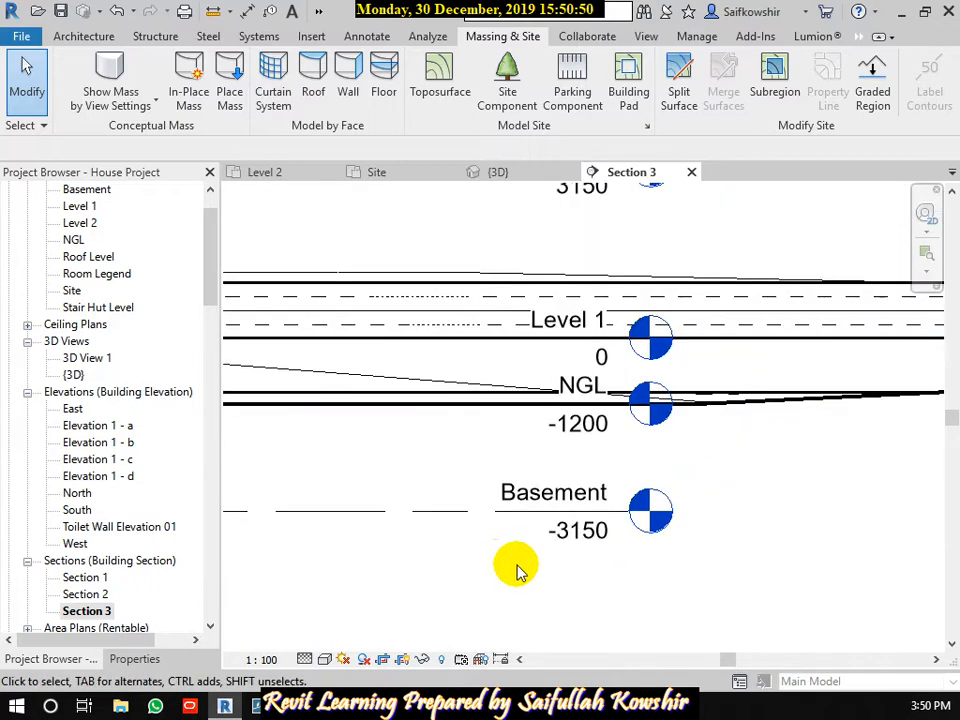
{"action": "middle_click_drag", "start_coordinate": [700, 568], "coordinate": [472, 575]}
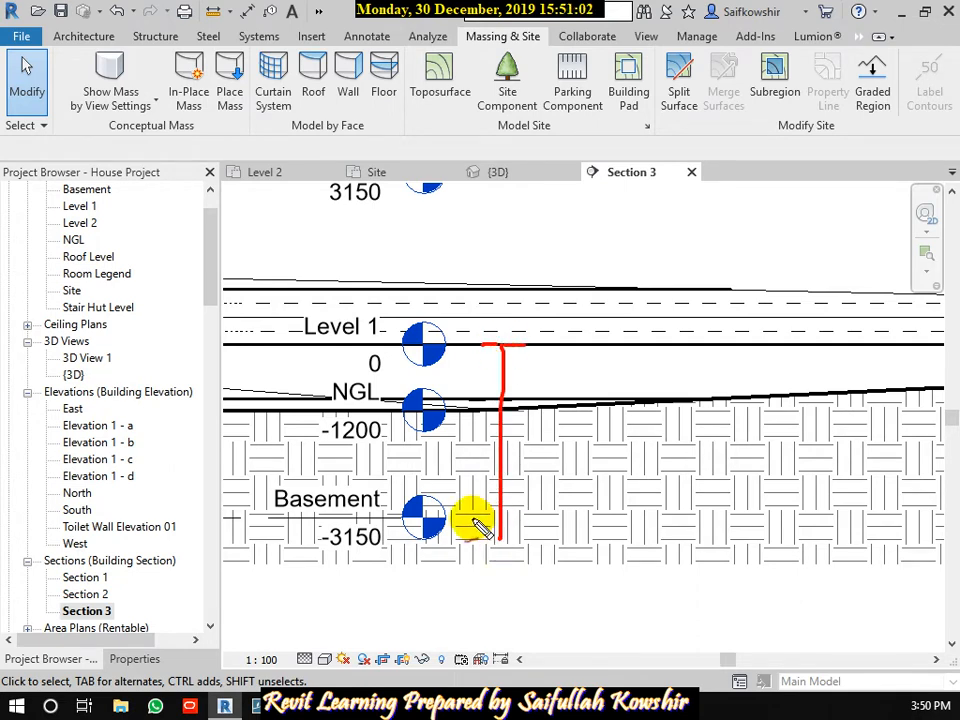
{"action": "left_click_drag", "start_coordinate": [519, 495], "coordinate": [477, 528]}
{"action": "left_click_drag", "start_coordinate": [529, 323], "coordinate": [484, 363]}
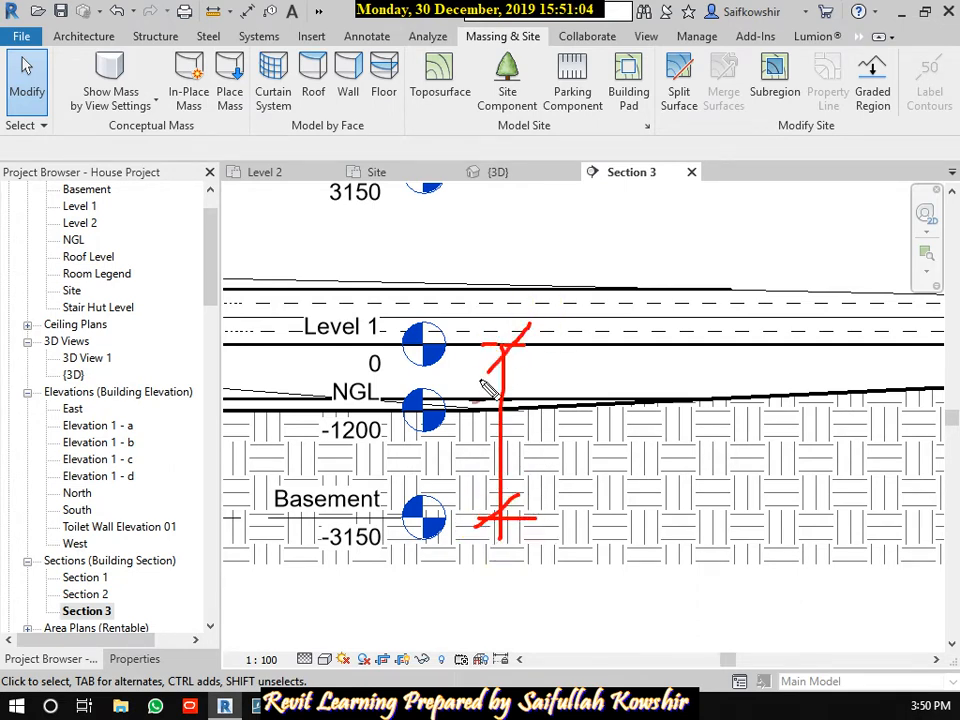
{"action": "mouse_move", "coordinate": [549, 447]}
{"action": "left_mouse_down"}
{"action": "mouse_move", "coordinate": [534, 463]}
{"action": "mouse_move", "coordinate": [568, 484]}
{"action": "mouse_move", "coordinate": [617, 466]}
{"action": "left_mouse_up"}
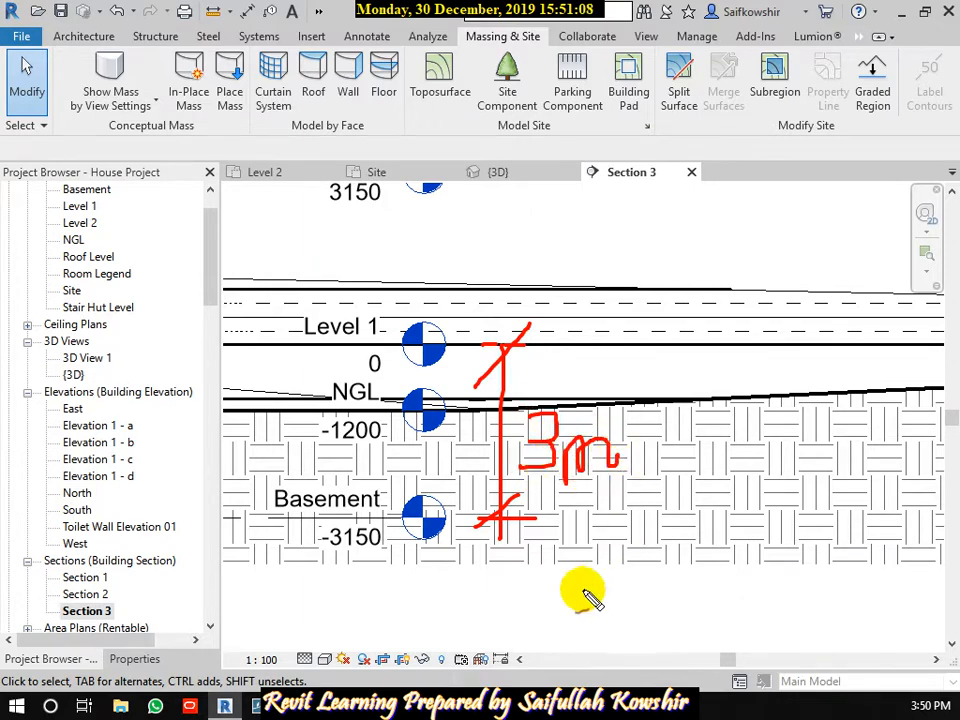
{"action": "mouse_move", "coordinate": [494, 521]}
{"action": "left_mouse_down"}
{"action": "mouse_move", "coordinate": [497, 572]}
{"action": "mouse_move", "coordinate": [534, 568]}
{"action": "left_mouse_up"}
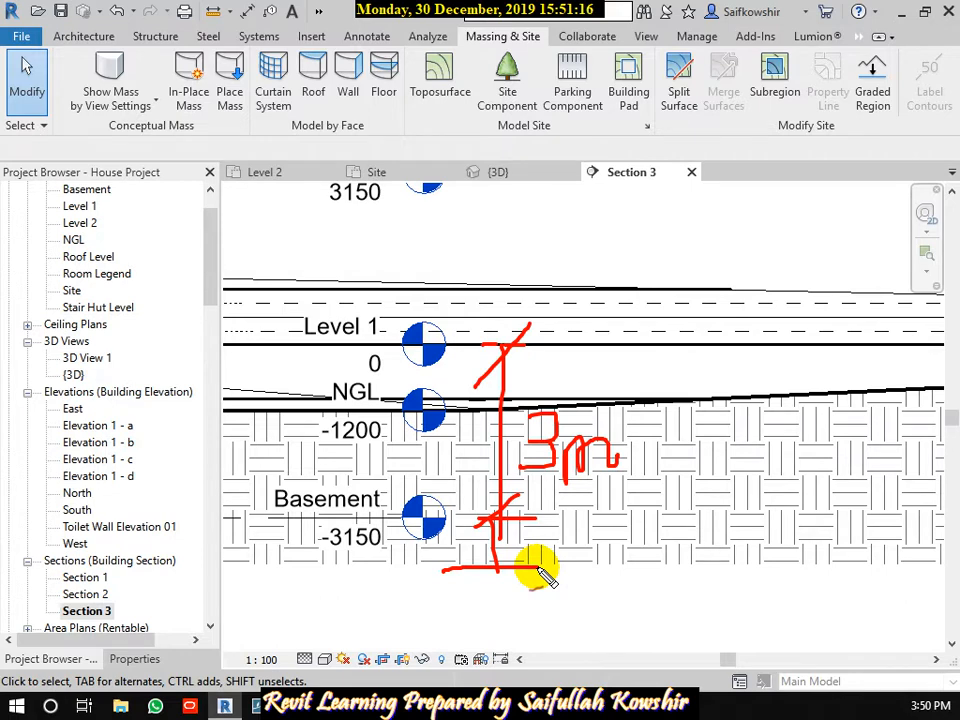
{"action": "mouse_move", "coordinate": [545, 575]}
{"action": "left_mouse_down"}
{"action": "mouse_move", "coordinate": [617, 499]}
{"action": "mouse_move", "coordinate": [561, 546]}
{"action": "left_mouse_up"}
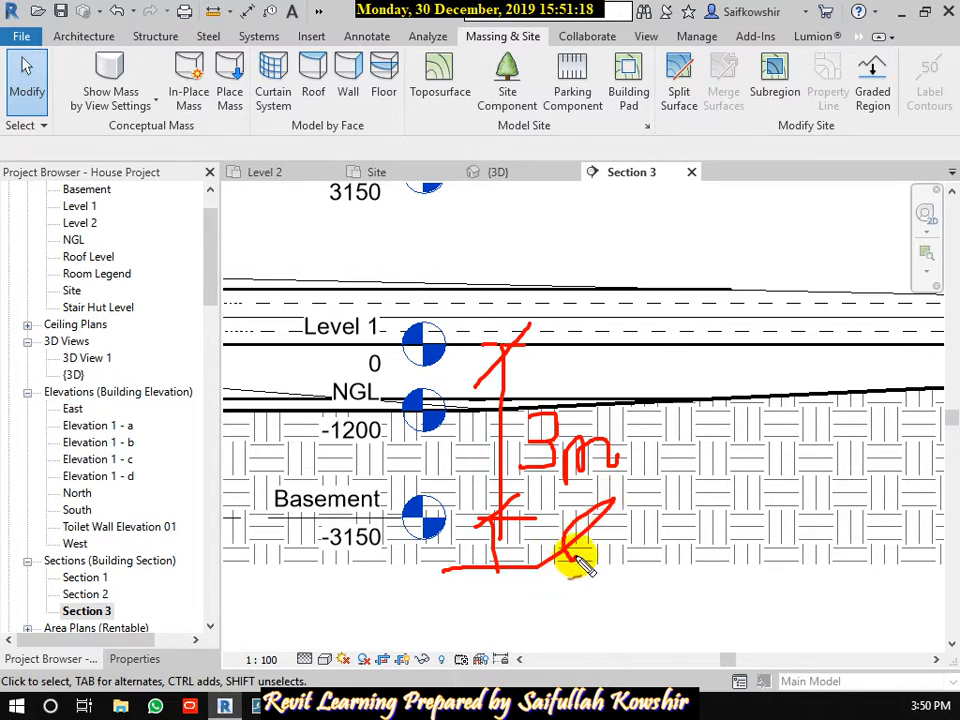
{"action": "key", "text": "Escape"}
Inspect the earth cut pattern beneath the house and along the sloping ground beside it in Section 3.
{"action": "scroll", "coordinate": [608, 528], "scroll_direction": "down", "scroll_amount": 3}
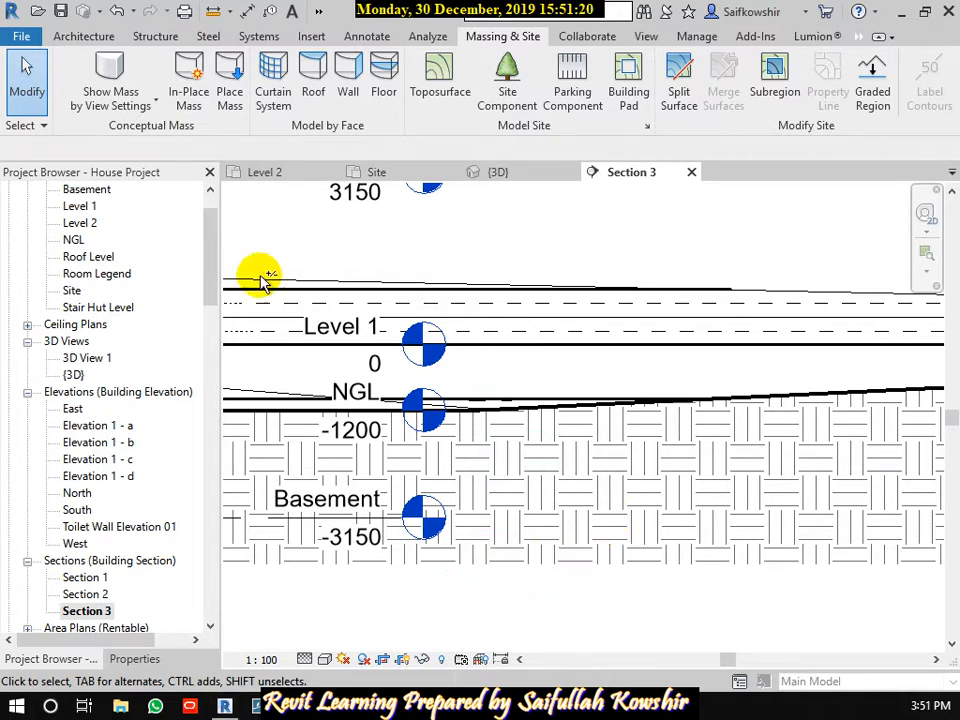
{"action": "scroll", "coordinate": [617, 511], "scroll_direction": "down", "scroll_amount": 2}
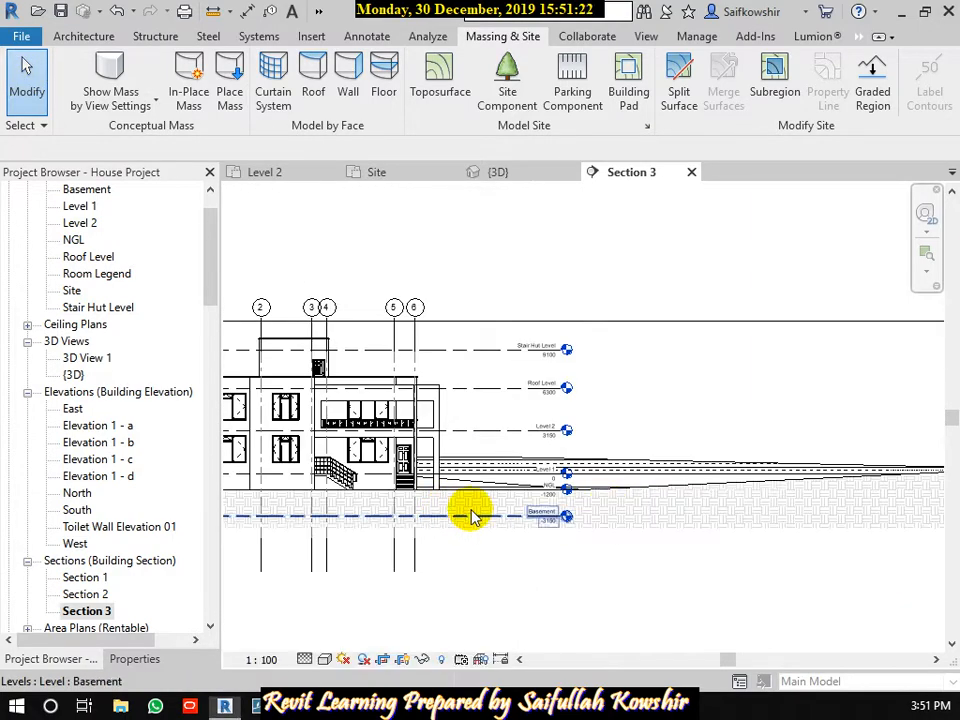
{"action": "middle_click_drag", "start_coordinate": [508, 561], "coordinate": [756, 542]}
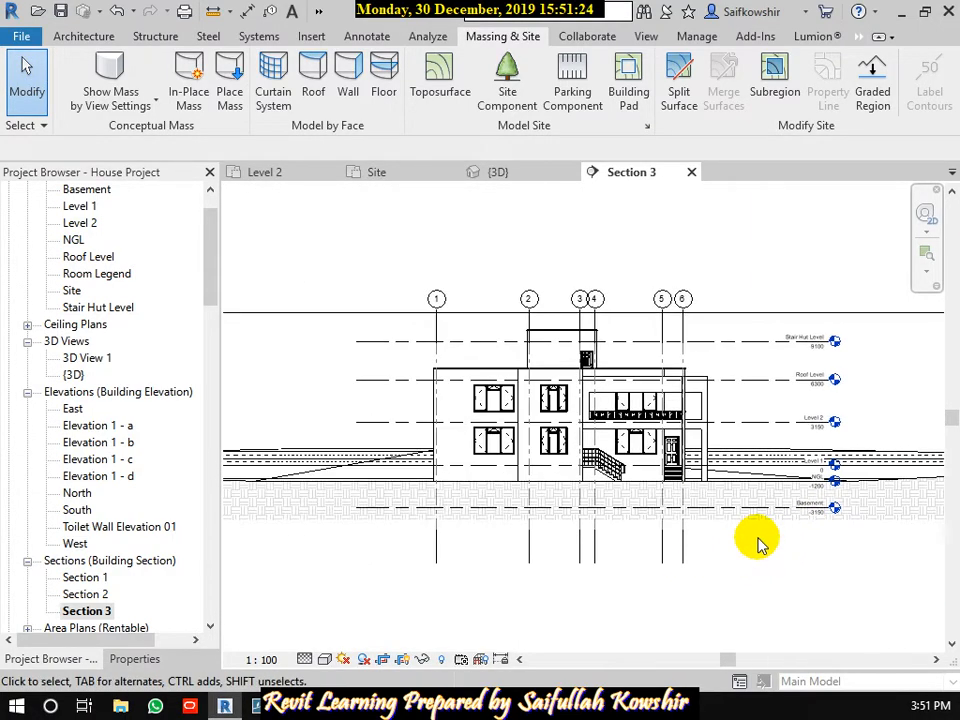
{"action": "scroll", "coordinate": [758, 543], "scroll_direction": "down", "scroll_amount": 1}
{"action": "scroll", "coordinate": [328, 471], "scroll_direction": "up", "scroll_amount": 5}
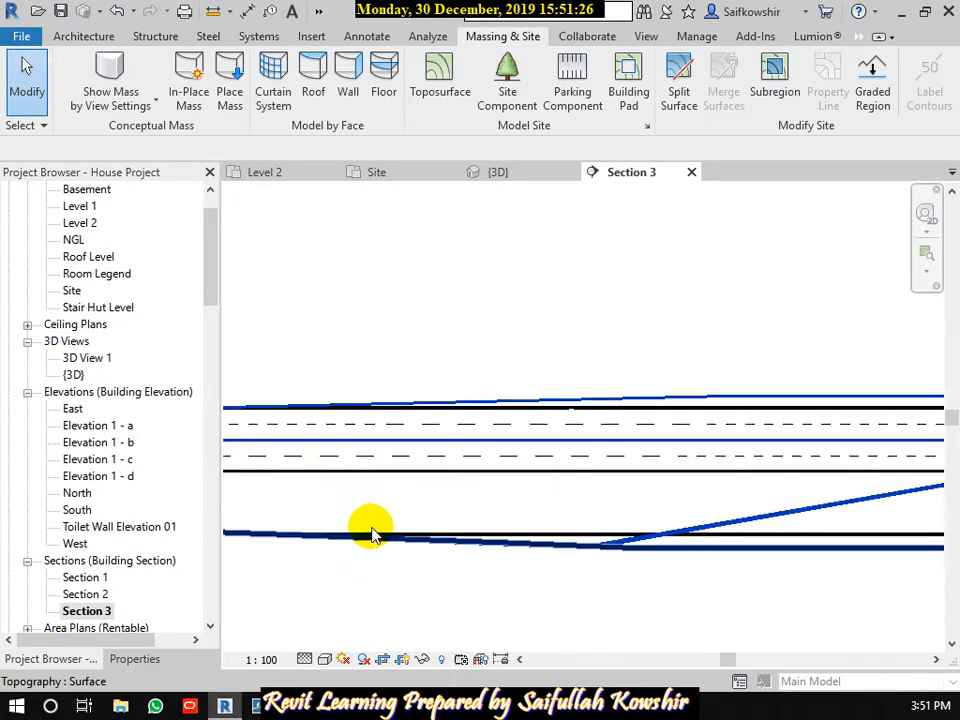
{"action": "mouse_move", "coordinate": [371, 525]}
{"action": "middle_mouse_down"}
{"action": "mouse_move", "coordinate": [400, 493]}
{"action": "mouse_move", "coordinate": [437, 506]}
{"action": "middle_mouse_up"}
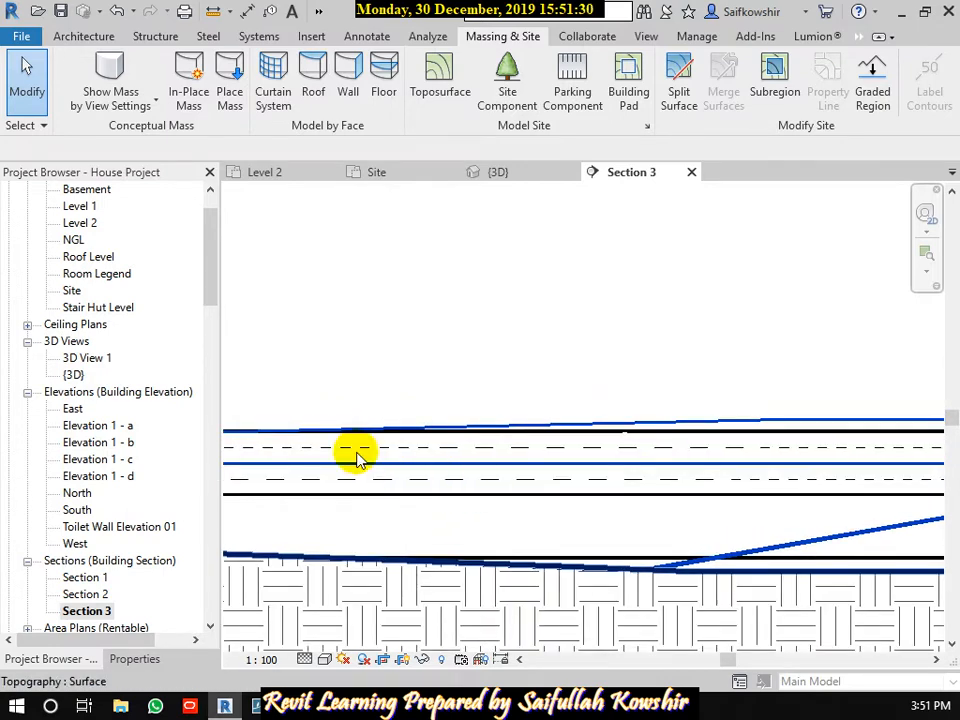
Open the Site floor plan and examine the line styles of the closely spaced contours near the mound.
{"action": "left_click", "coordinate": [396, 181]}
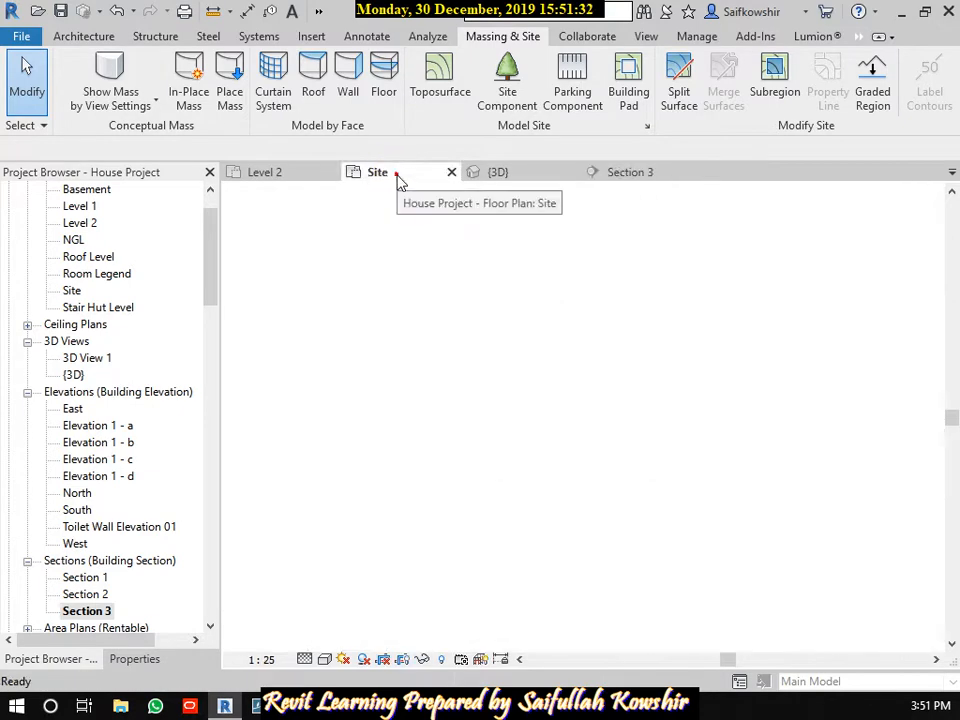
{"action": "scroll", "coordinate": [590, 535], "scroll_direction": "up", "scroll_amount": 3}
{"action": "scroll", "coordinate": [612, 520], "scroll_direction": "up", "scroll_amount": 2}
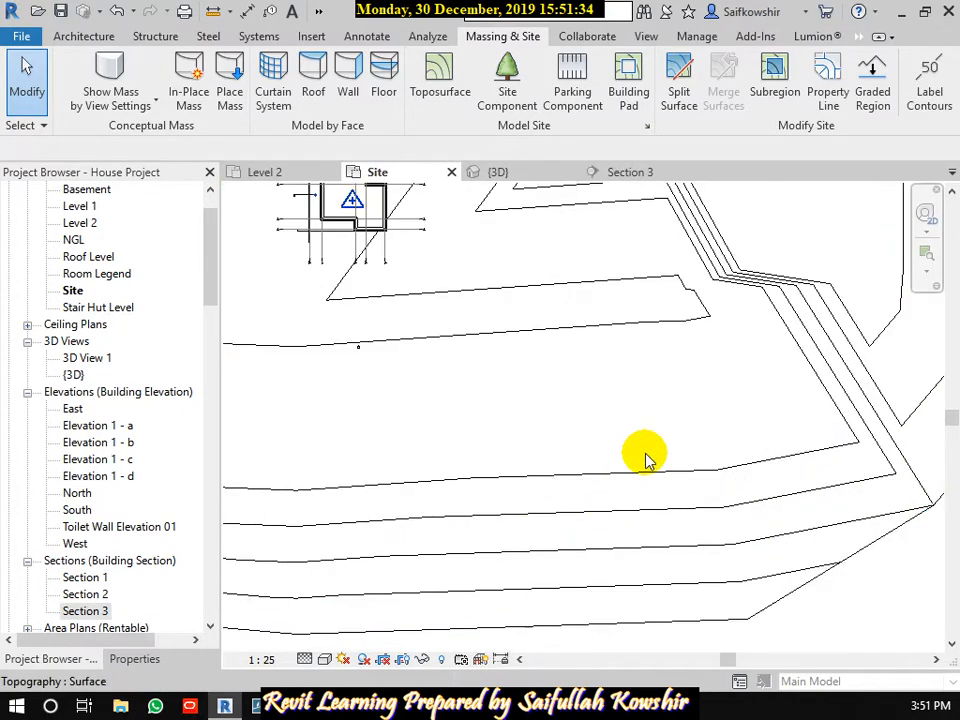
{"action": "middle_click_drag", "start_coordinate": [660, 465], "coordinate": [584, 636]}
{"action": "scroll", "coordinate": [603, 563], "scroll_direction": "down", "scroll_amount": 2}
{"action": "middle_click_drag", "start_coordinate": [590, 456], "coordinate": [585, 644]}
{"action": "scroll", "coordinate": [590, 560], "scroll_direction": "up", "scroll_amount": 1}
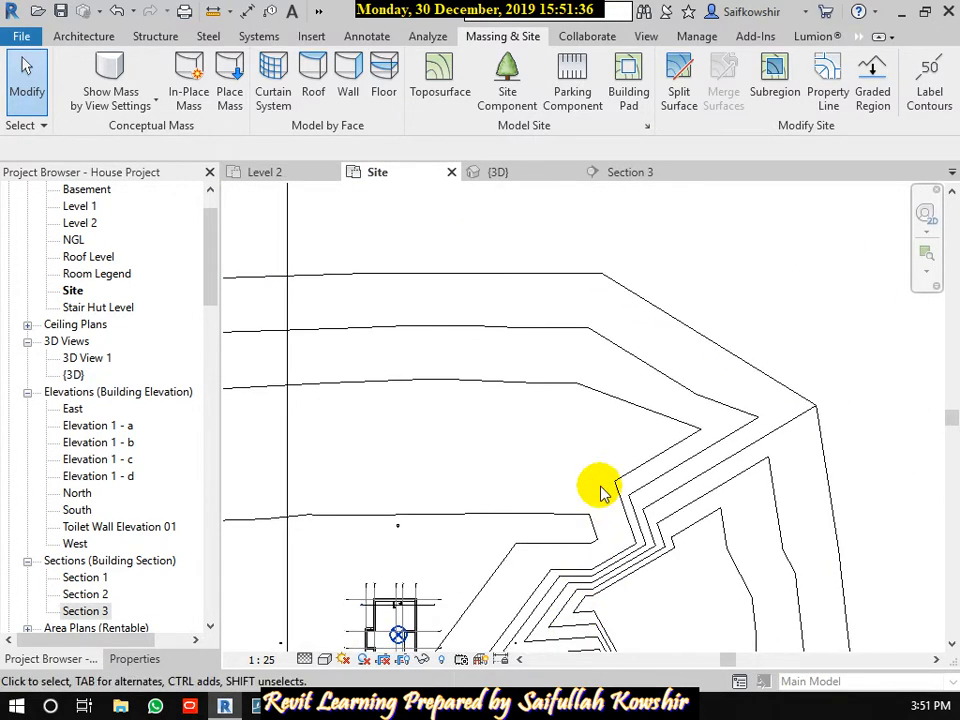
{"action": "scroll", "coordinate": [645, 508], "scroll_direction": "up", "scroll_amount": 2}
{"action": "scroll", "coordinate": [620, 570], "scroll_direction": "up", "scroll_amount": 1}
{"action": "scroll", "coordinate": [605, 600], "scroll_direction": "up", "scroll_amount": 2}
{"action": "scroll", "coordinate": [621, 416], "scroll_direction": "up", "scroll_amount": 2}
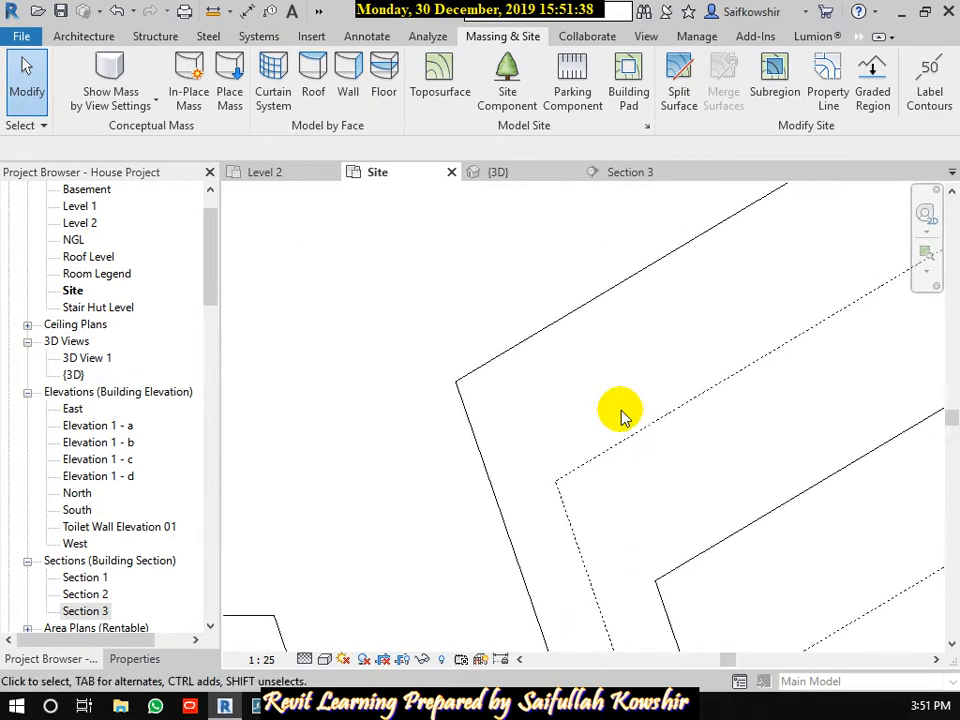
{"action": "scroll", "coordinate": [626, 471], "scroll_direction": "up", "scroll_amount": 1}
{"action": "scroll", "coordinate": [561, 459], "scroll_direction": "up", "scroll_amount": 1}
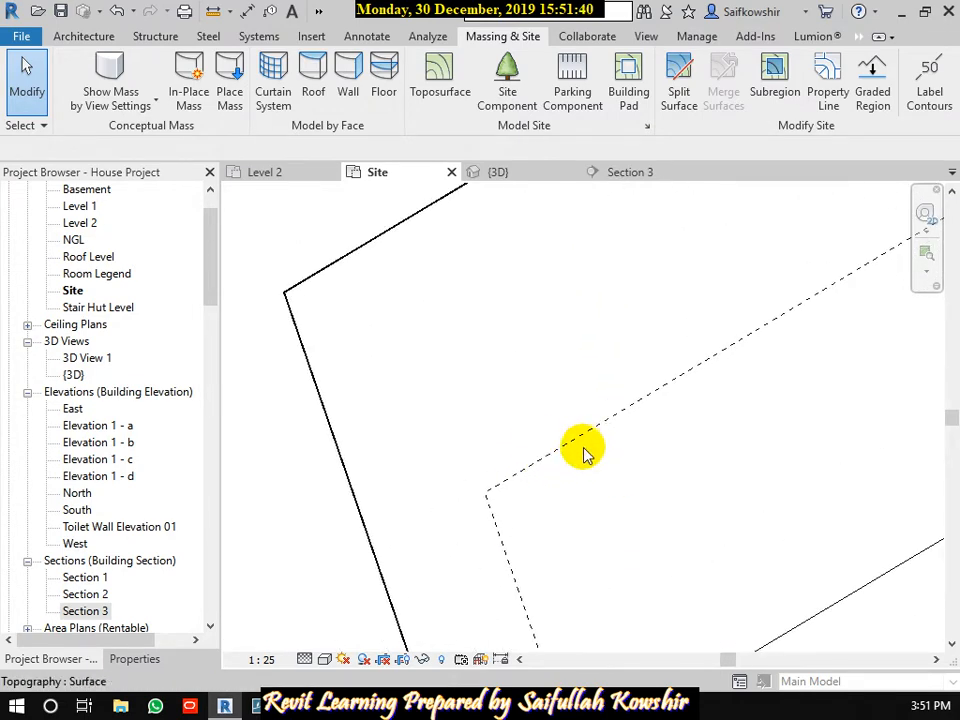
{"action": "scroll", "coordinate": [586, 442], "scroll_direction": "up", "scroll_amount": 1}
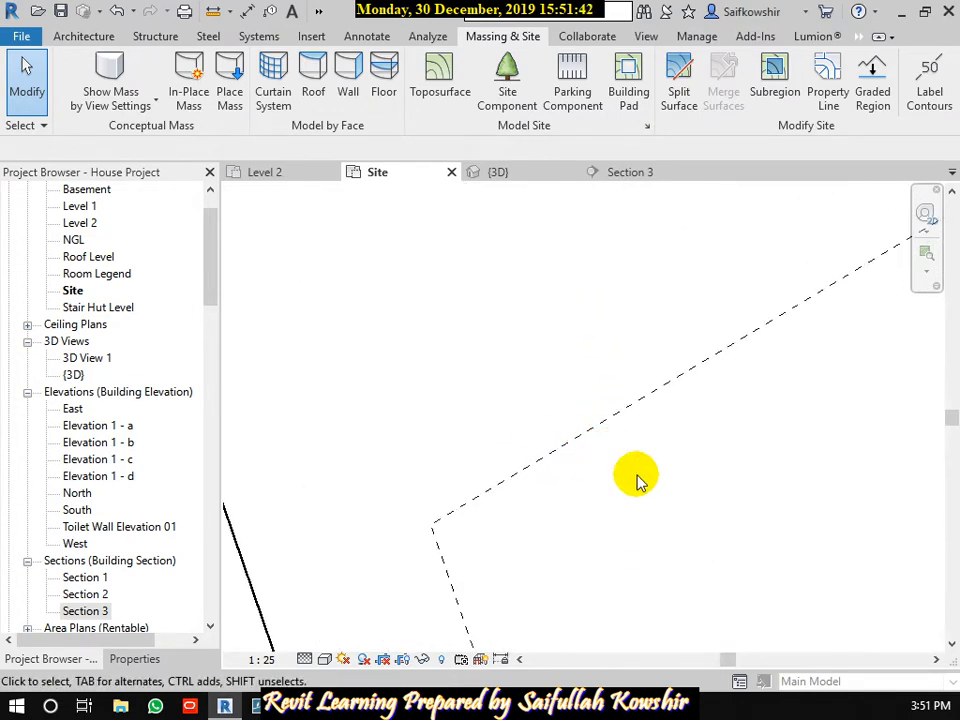
Review the contour layout across the mound and the whole site around the house.
{"action": "scroll", "coordinate": [662, 482], "scroll_direction": "down", "scroll_amount": 3}
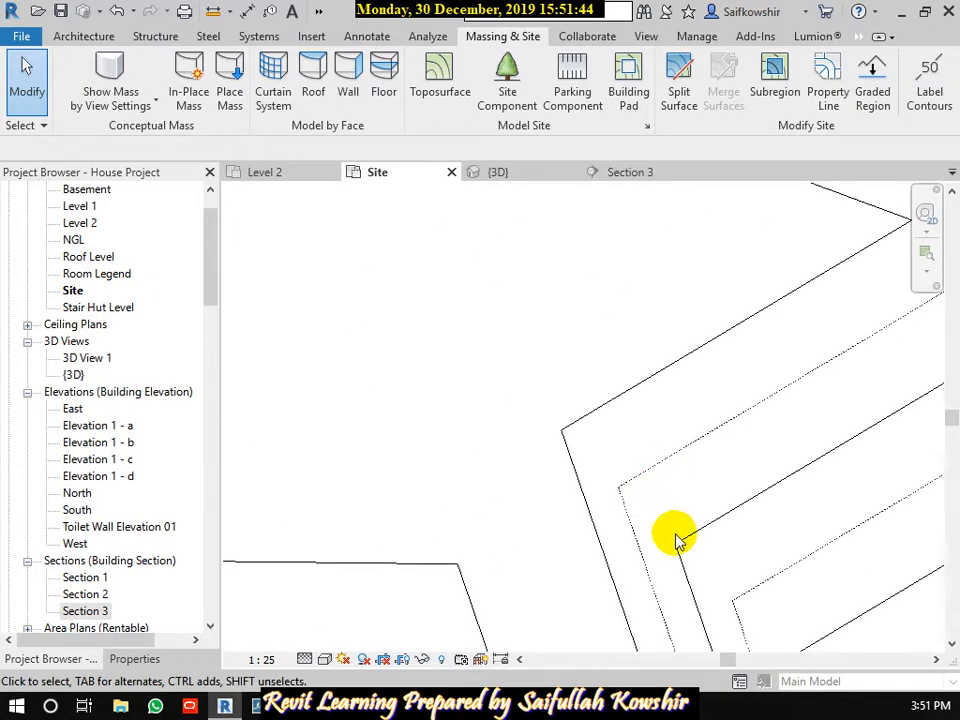
{"action": "middle_click_drag", "start_coordinate": [675, 536], "coordinate": [572, 425]}
{"action": "scroll", "coordinate": [572, 427], "scroll_direction": "down", "scroll_amount": 4}
{"action": "middle_click_drag", "start_coordinate": [621, 551], "coordinate": [624, 368]}
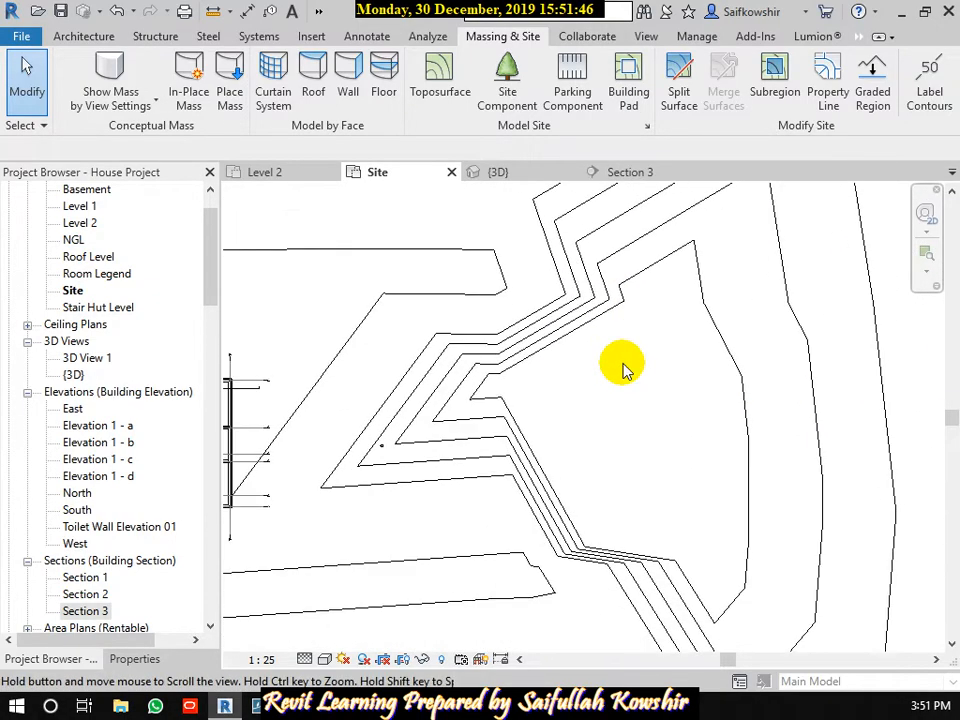
{"action": "scroll", "coordinate": [675, 458], "scroll_direction": "down", "scroll_amount": 3}
{"action": "middle_click_drag", "start_coordinate": [535, 548], "coordinate": [603, 558]}
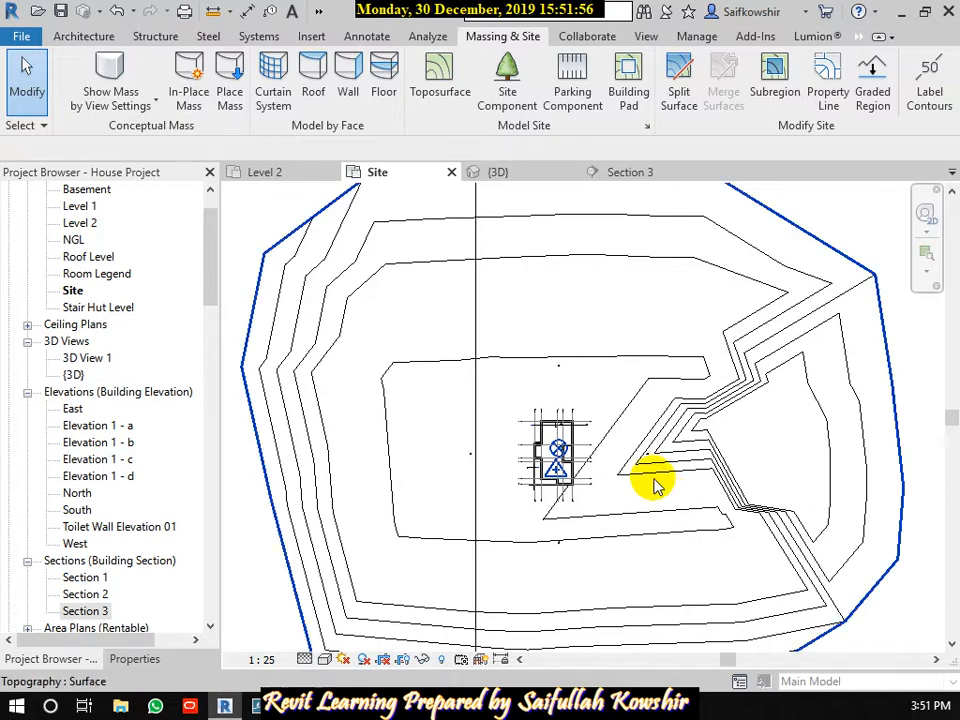
Label the contours along a nearly vertical line crossing the entire site west of the house, beginning below and ending above the surface.
{"action": "scroll", "coordinate": [653, 476], "scroll_direction": "down", "scroll_amount": 3}
{"action": "middle_click_drag", "start_coordinate": [691, 429], "coordinate": [652, 438]}
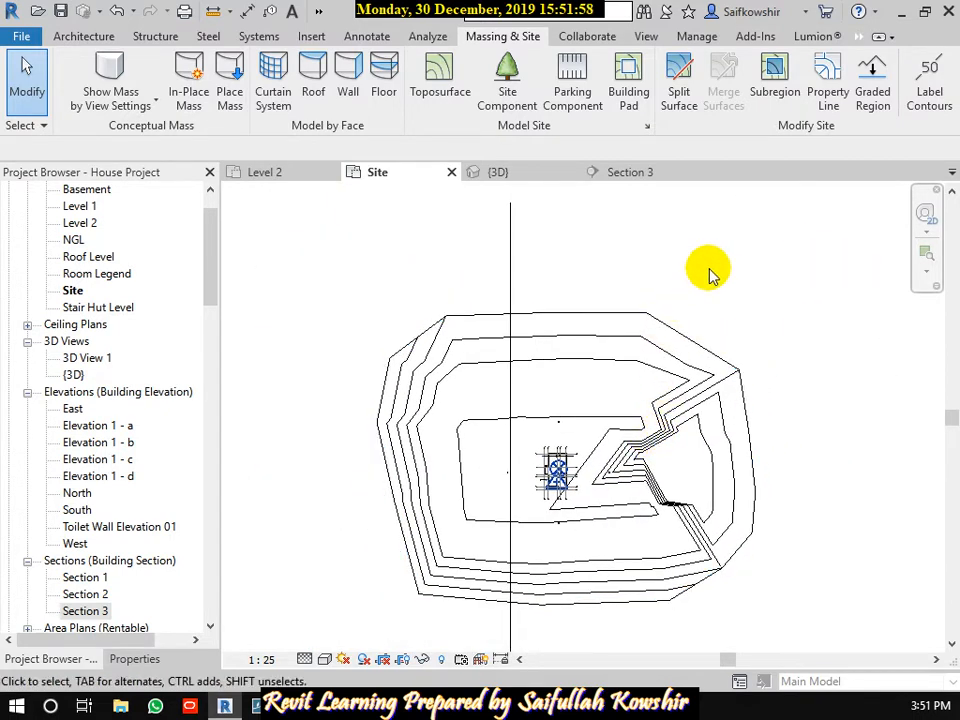
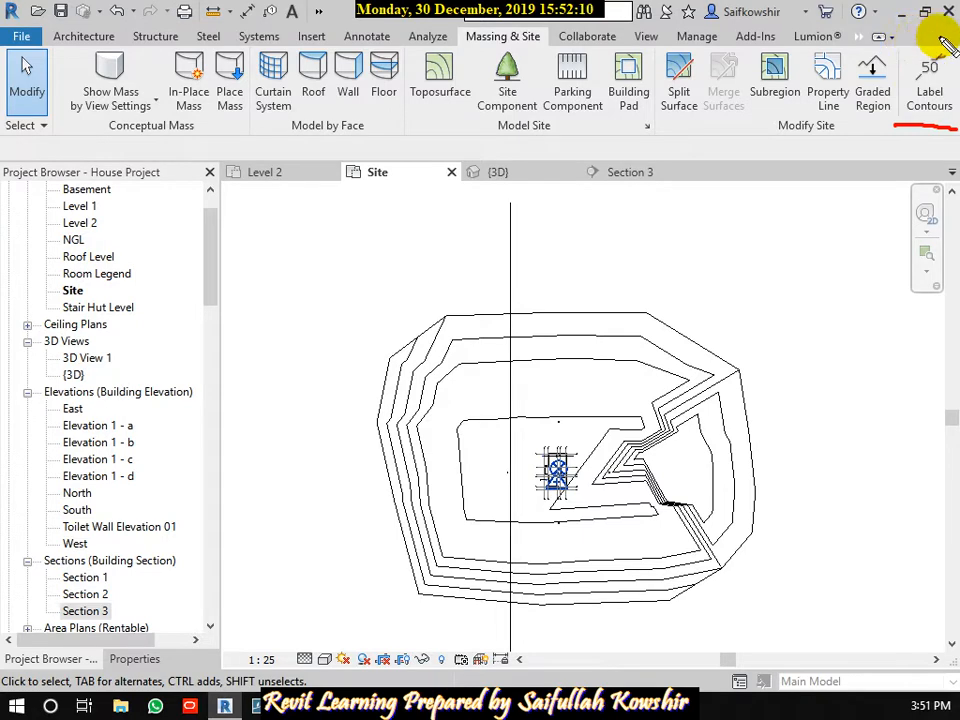
{"action": "left_click", "coordinate": [928, 78]}
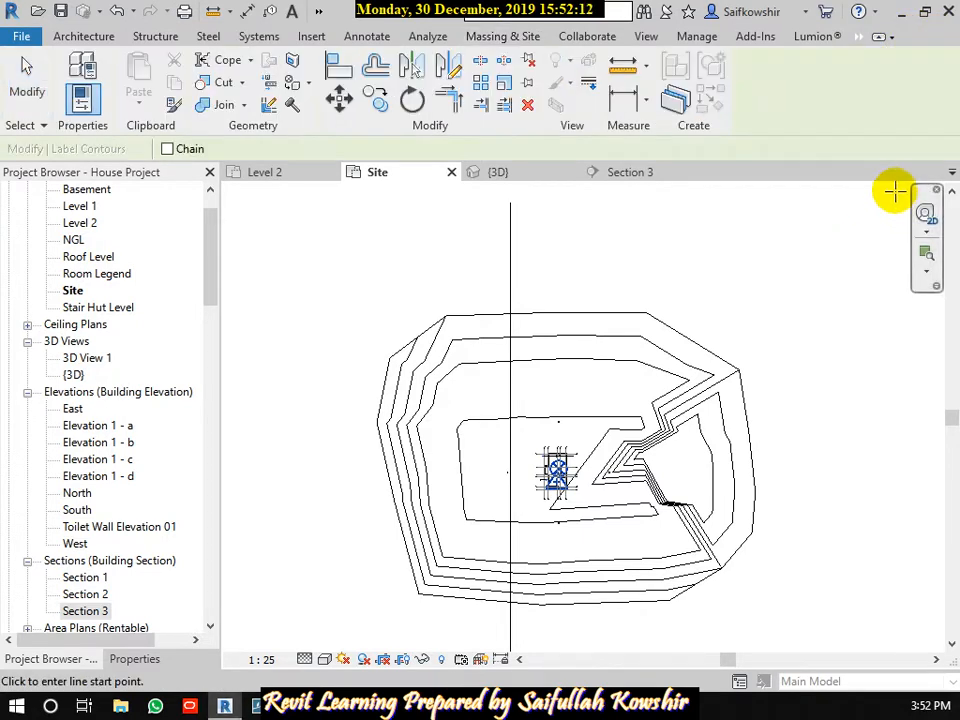
{"action": "middle_click_drag", "start_coordinate": [581, 606], "coordinate": [609, 523]}
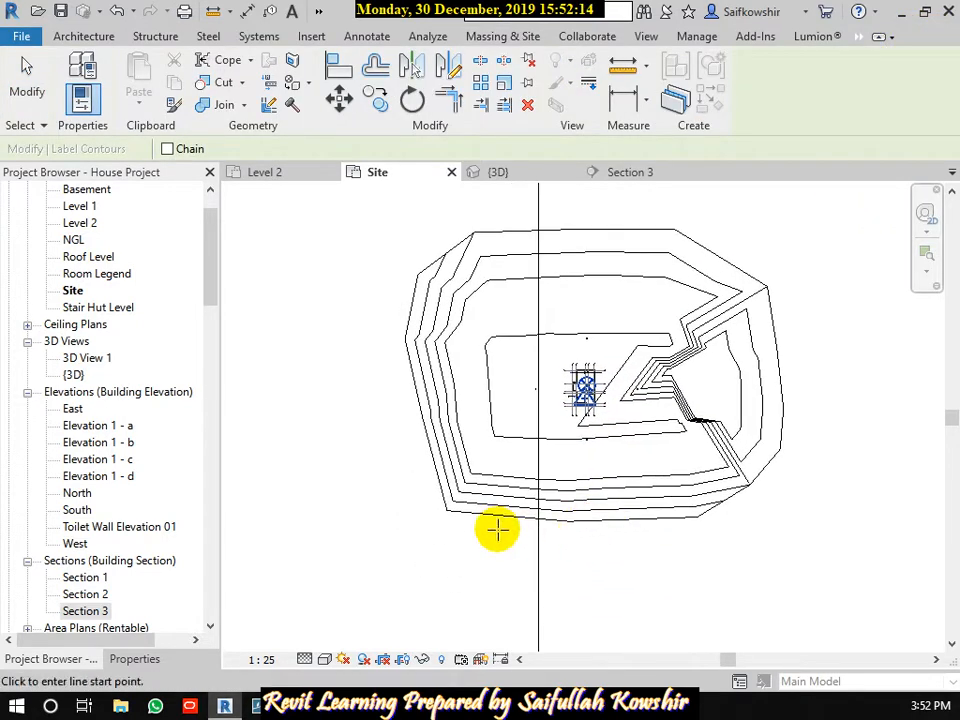
{"action": "scroll", "coordinate": [497, 530], "scroll_direction": "up", "scroll_amount": 2}
{"action": "left_click", "coordinate": [502, 528]}
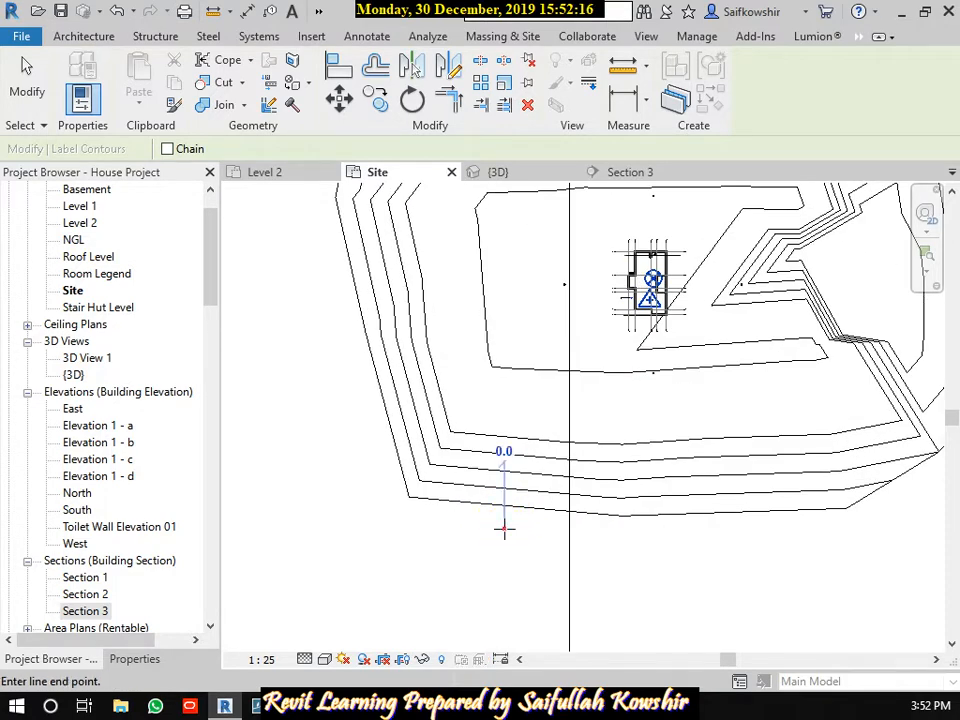
{"action": "middle_click_drag", "start_coordinate": [527, 270], "coordinate": [523, 575]}
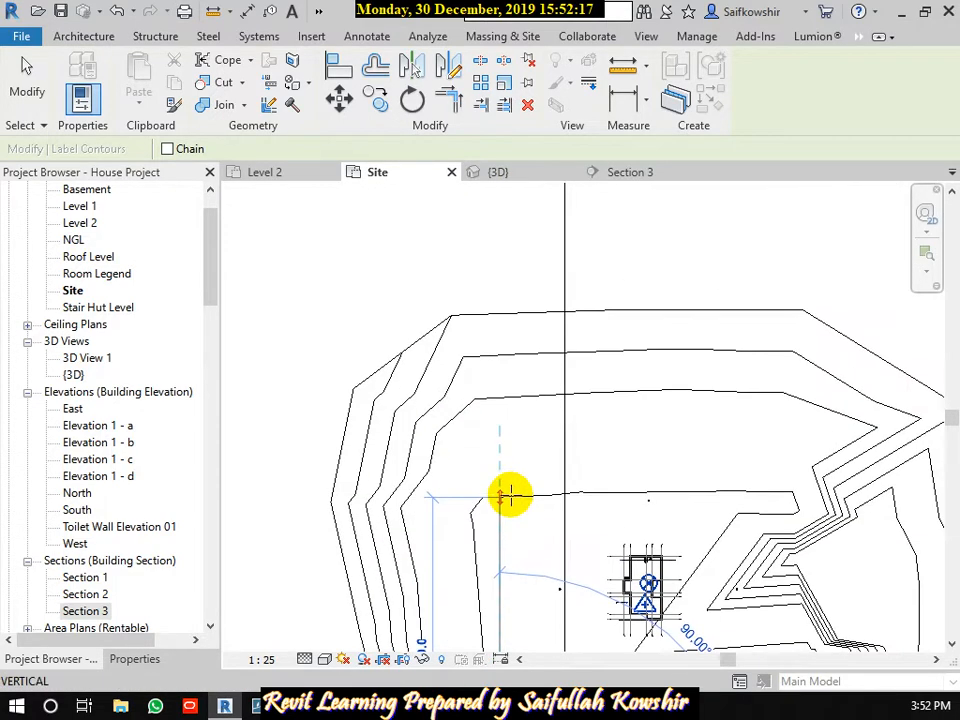
{"action": "left_click", "coordinate": [527, 283]}
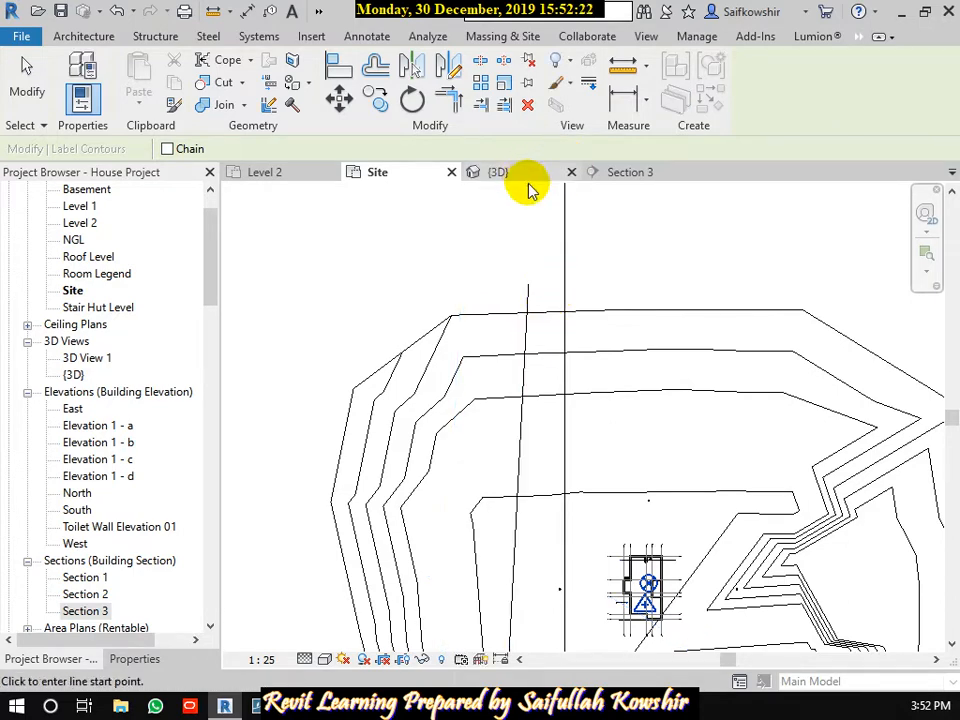
{"action": "scroll", "coordinate": [529, 205], "scroll_direction": "down", "scroll_amount": 3}
{"action": "left_click", "coordinate": [27, 80]}
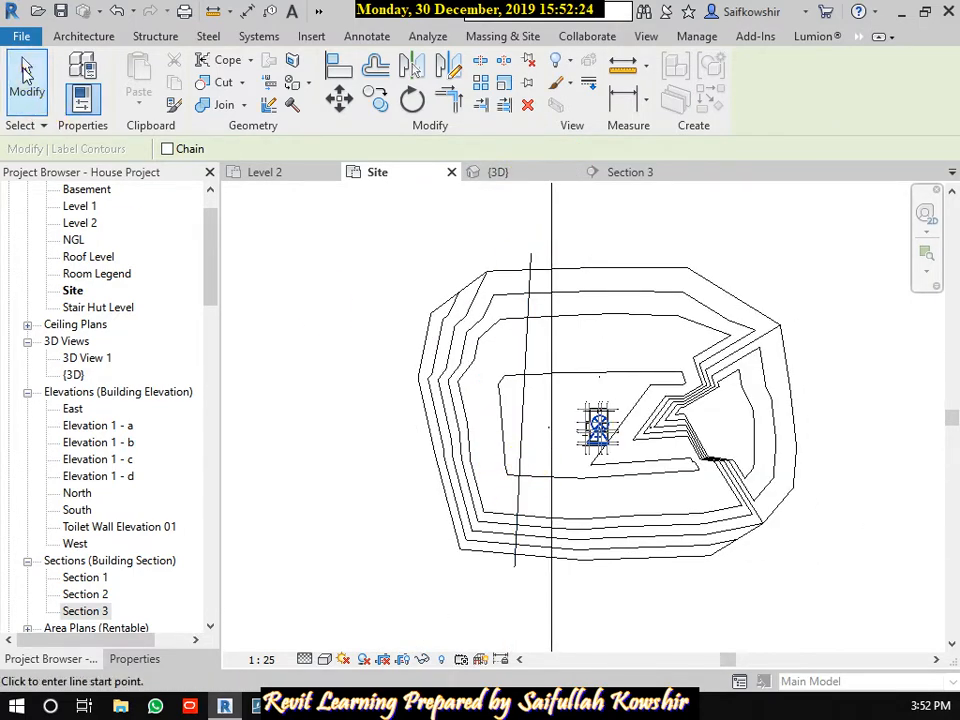
Dismiss the save reminder without saving and label the southern contours along a short vertical line west of the section line.
{"action": "scroll", "coordinate": [490, 545], "scroll_direction": "up", "scroll_amount": 3}
{"action": "scroll", "coordinate": [549, 527], "scroll_direction": "up", "scroll_amount": 5}
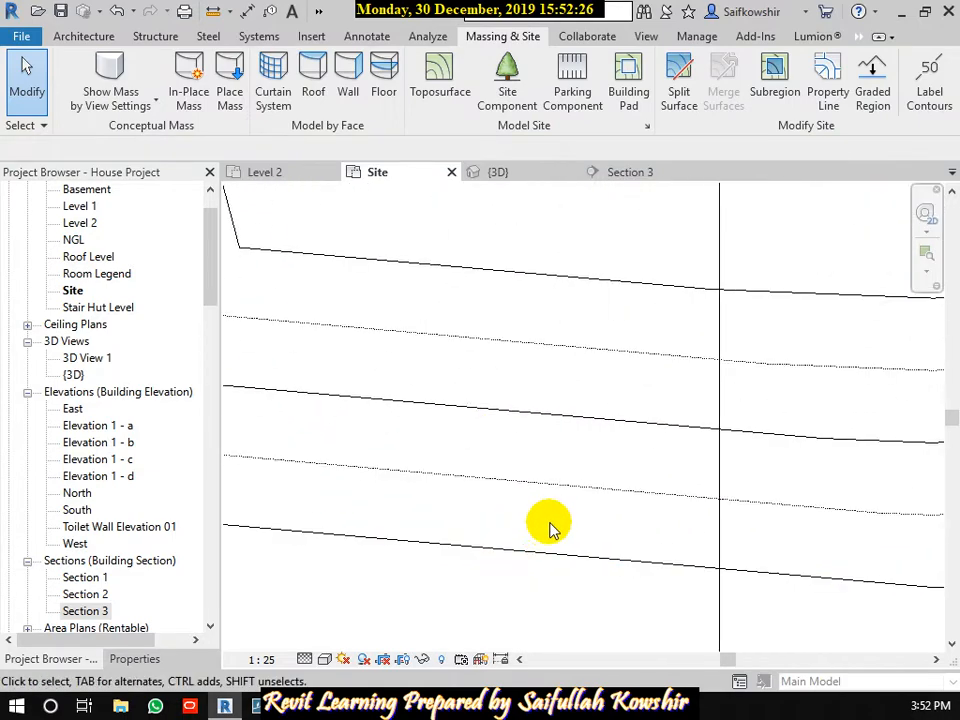
{"action": "scroll", "coordinate": [531, 525], "scroll_direction": "down", "scroll_amount": 3}
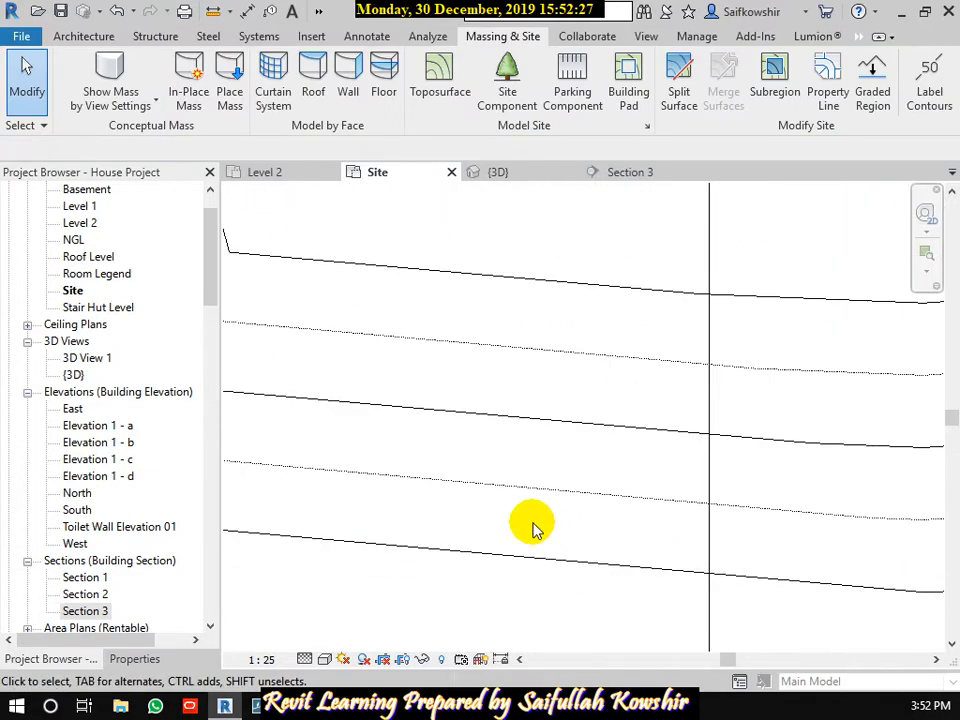
{"action": "left_click", "coordinate": [935, 88]}
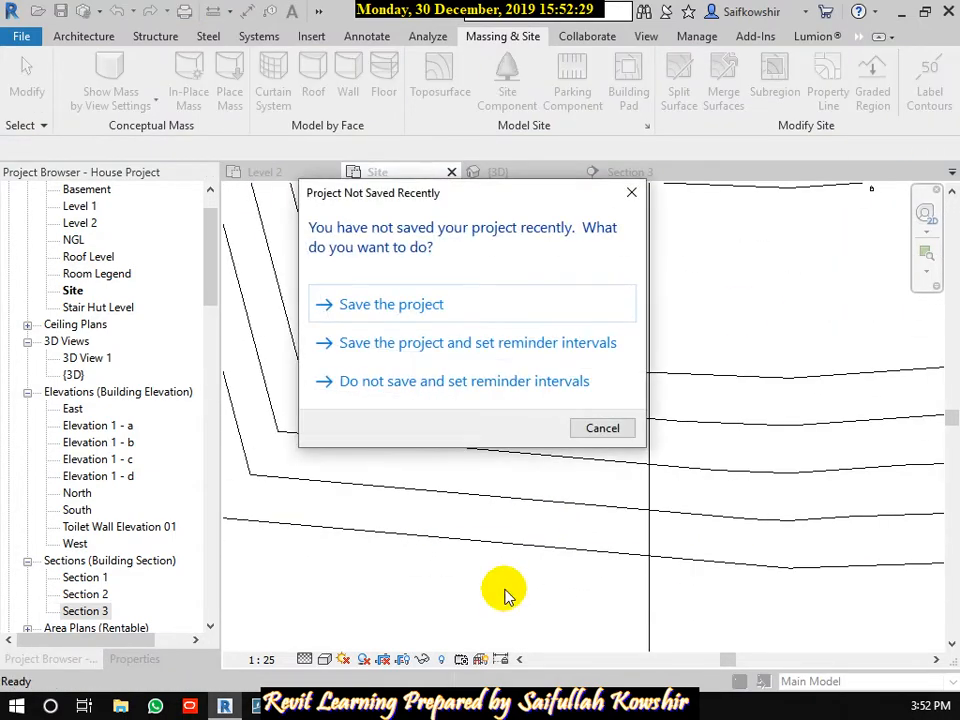
{"action": "left_click", "coordinate": [589, 432]}
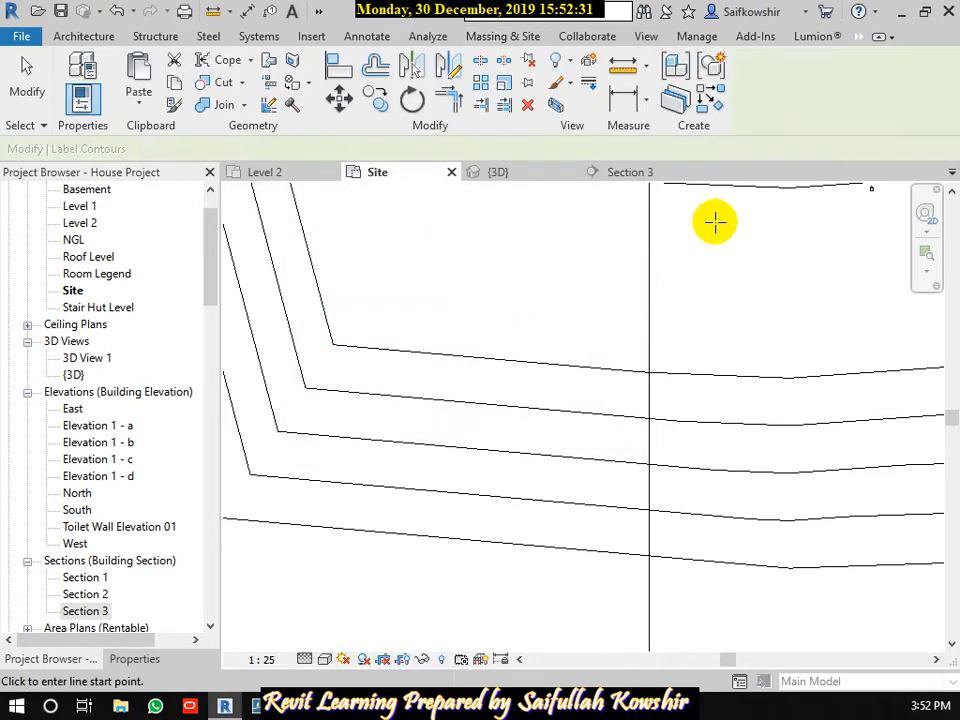
{"action": "left_click", "coordinate": [477, 537]}
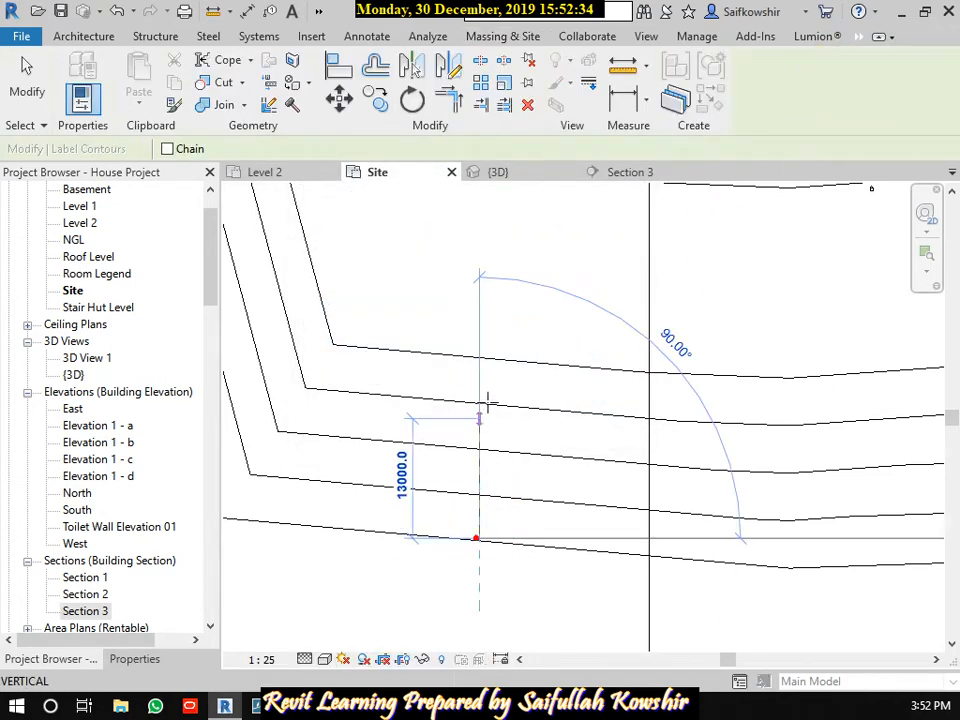
{"action": "left_click", "coordinate": [477, 298]}
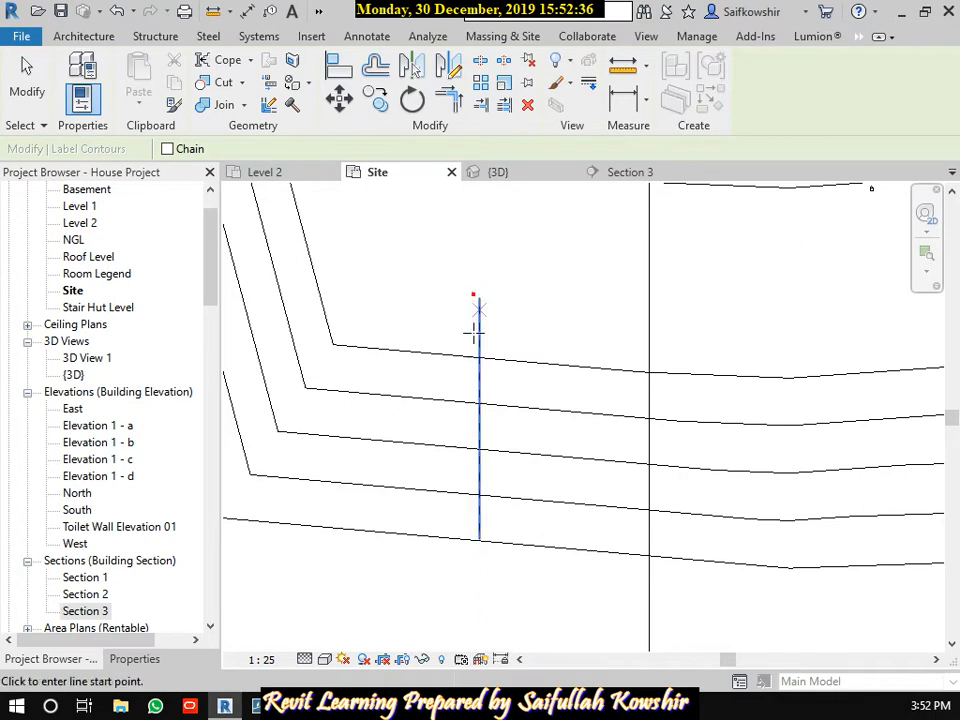
{"action": "left_click", "coordinate": [481, 342]}
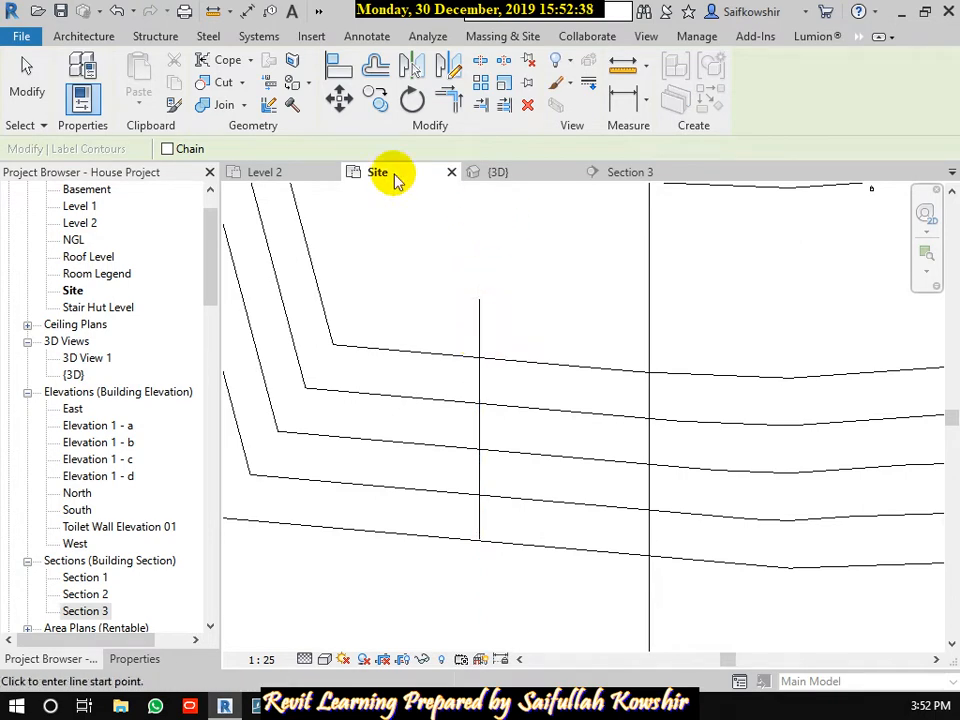
{"action": "left_click", "coordinate": [26, 72]}
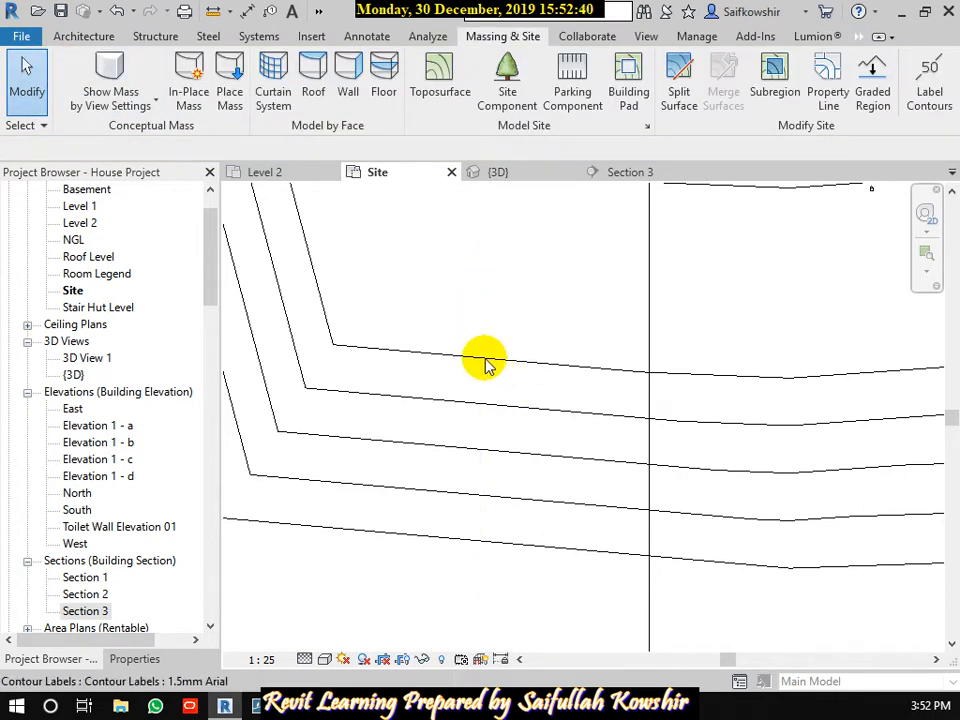
Inspect the contours across the site at close range and in full extent for their elevation labels.
{"action": "scroll", "coordinate": [484, 360], "scroll_direction": "up", "scroll_amount": 3}
{"action": "scroll", "coordinate": [478, 382], "scroll_direction": "down", "scroll_amount": 5}
{"action": "middle_click_drag", "start_coordinate": [704, 224], "coordinate": [508, 480]}
{"action": "middle_click_drag", "start_coordinate": [432, 392], "coordinate": [691, 408]}
{"action": "scroll", "coordinate": [486, 420], "scroll_direction": "up", "scroll_amount": 6}
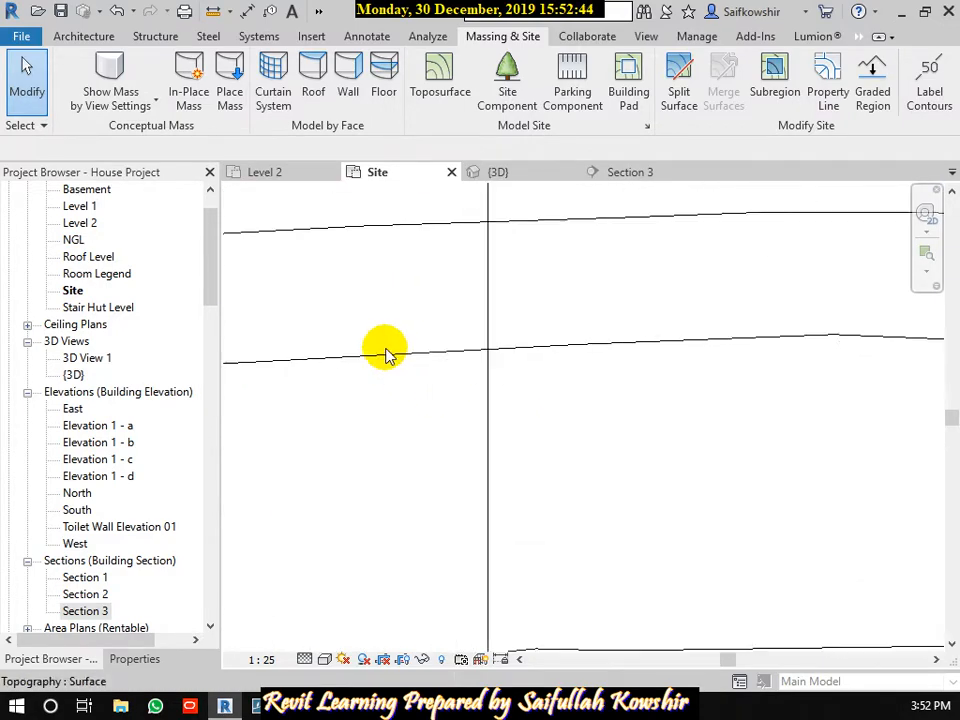
{"action": "scroll", "coordinate": [388, 356], "scroll_direction": "down", "scroll_amount": 3}
{"action": "scroll", "coordinate": [372, 450], "scroll_direction": "down", "scroll_amount": 2}
{"action": "middle_click_drag", "start_coordinate": [372, 455], "coordinate": [444, 422]}
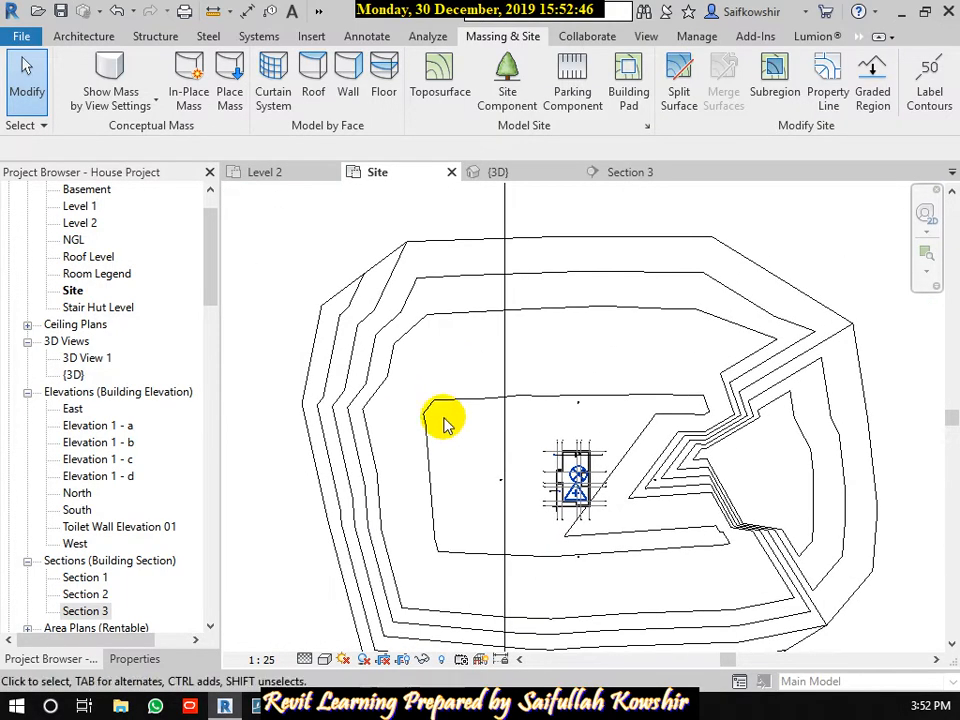
Label the contours with Chain enabled along a horizontal line across the whole site north of the house, ending after one segment.
{"action": "left_click", "coordinate": [938, 103]}
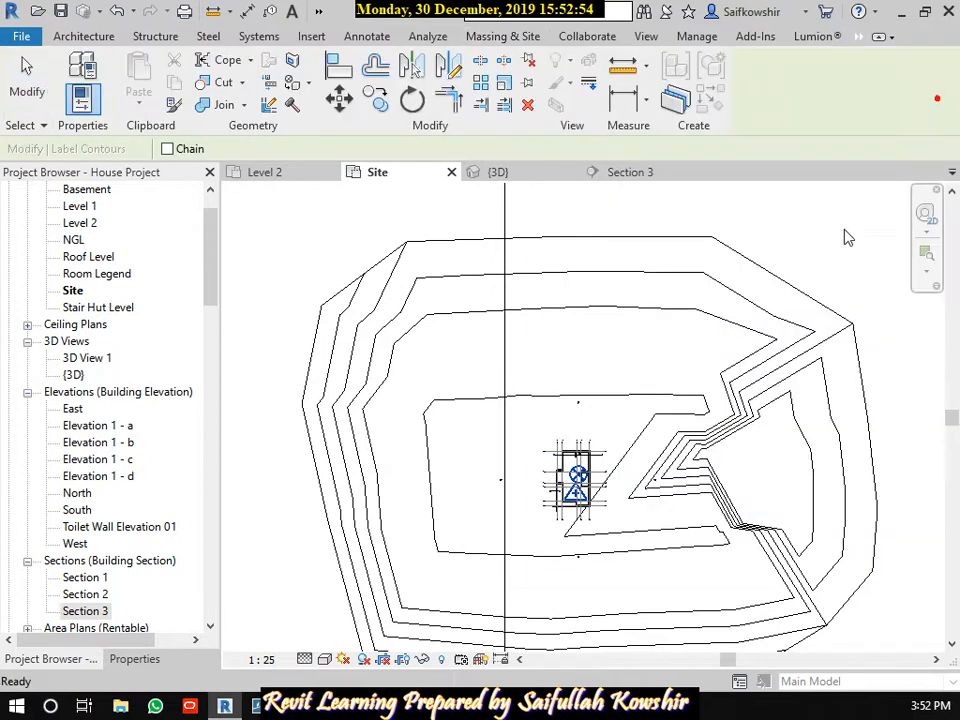
{"action": "left_click", "coordinate": [167, 149]}
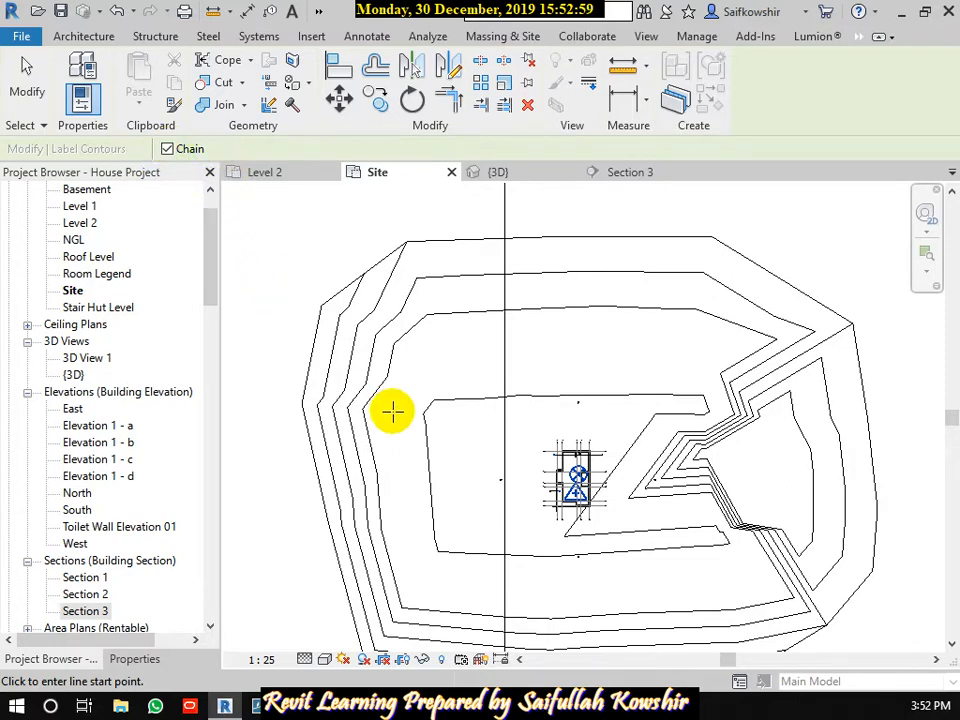
{"action": "left_click", "coordinate": [306, 349]}
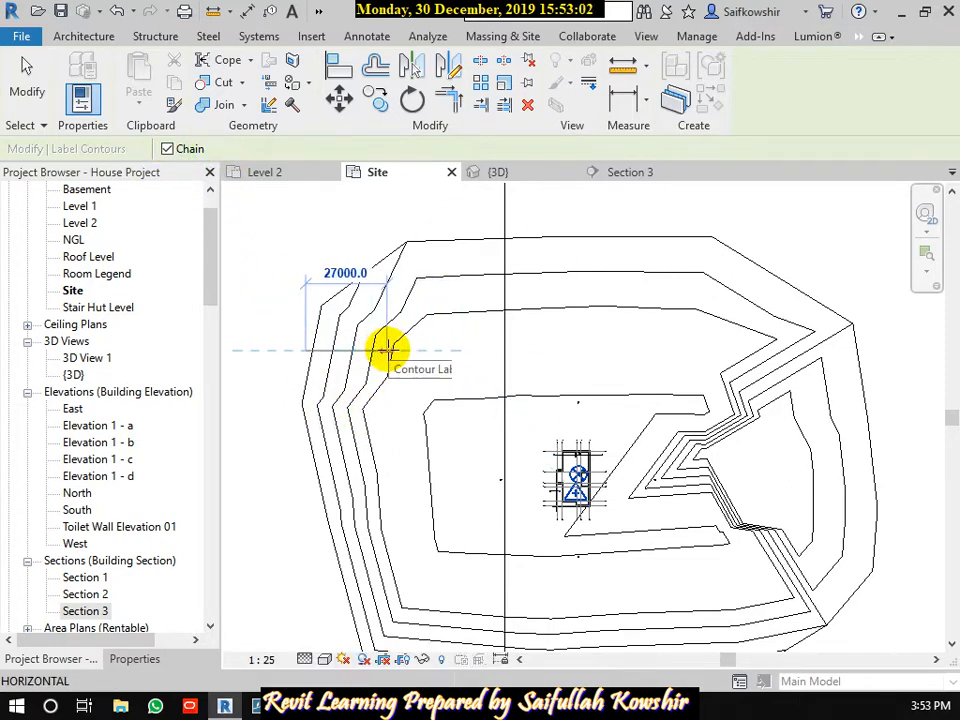
{"action": "left_click", "coordinate": [866, 352]}
{"action": "right_click", "coordinate": [876, 330]}
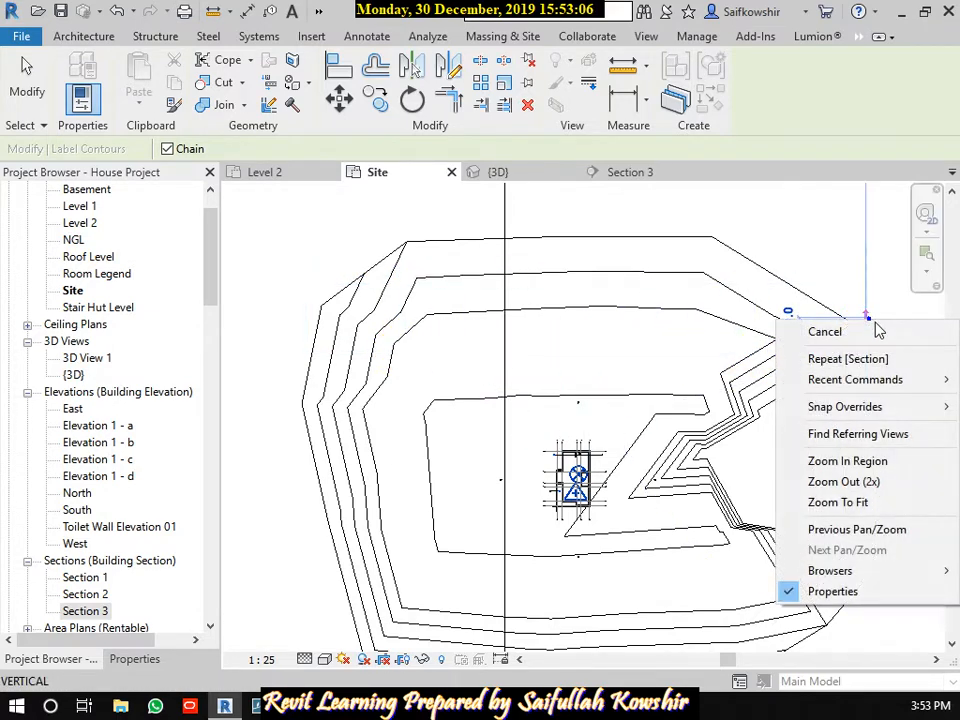
{"action": "left_click", "coordinate": [825, 331]}
Turn off Chain for Label Contours and leave the tool, keeping the view's visual style as is.
{"action": "scroll", "coordinate": [405, 377], "scroll_direction": "down", "scroll_amount": 2}
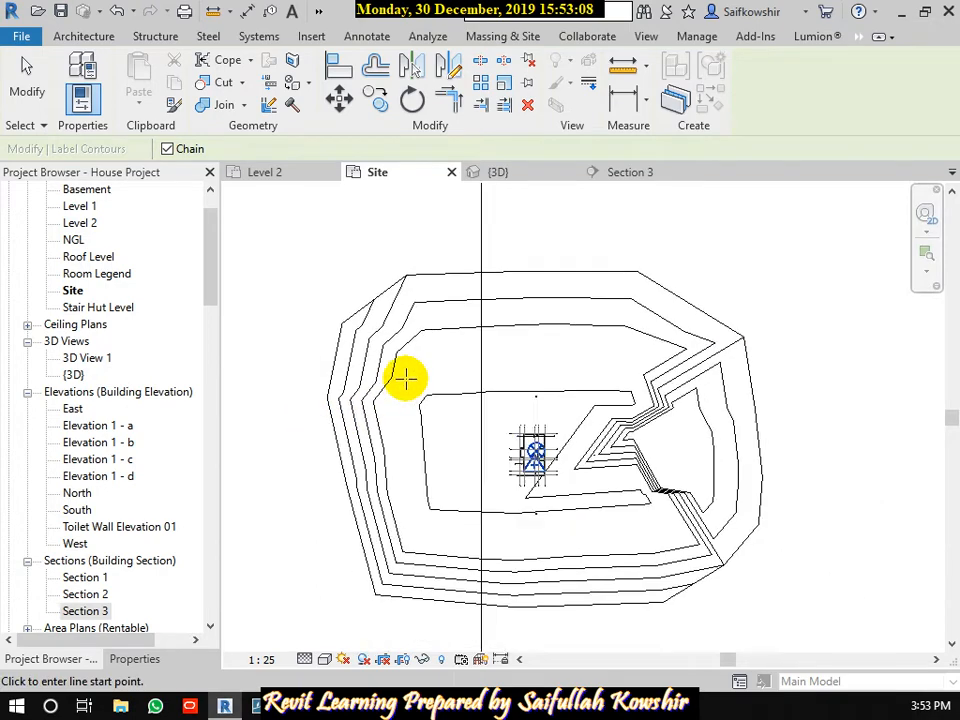
{"action": "scroll", "coordinate": [405, 377], "scroll_direction": "down", "scroll_amount": 1}
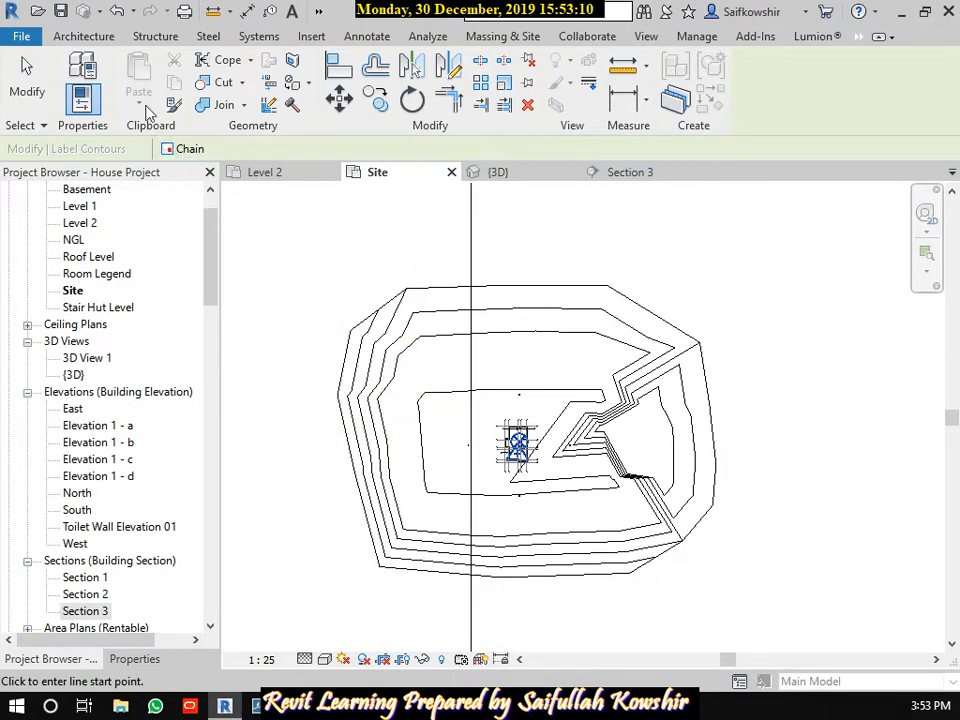
{"action": "scroll", "coordinate": [414, 508], "scroll_direction": "up", "scroll_amount": 4}
{"action": "middle_click_drag", "start_coordinate": [444, 636], "coordinate": [438, 500]}
{"action": "left_click", "coordinate": [325, 659]}
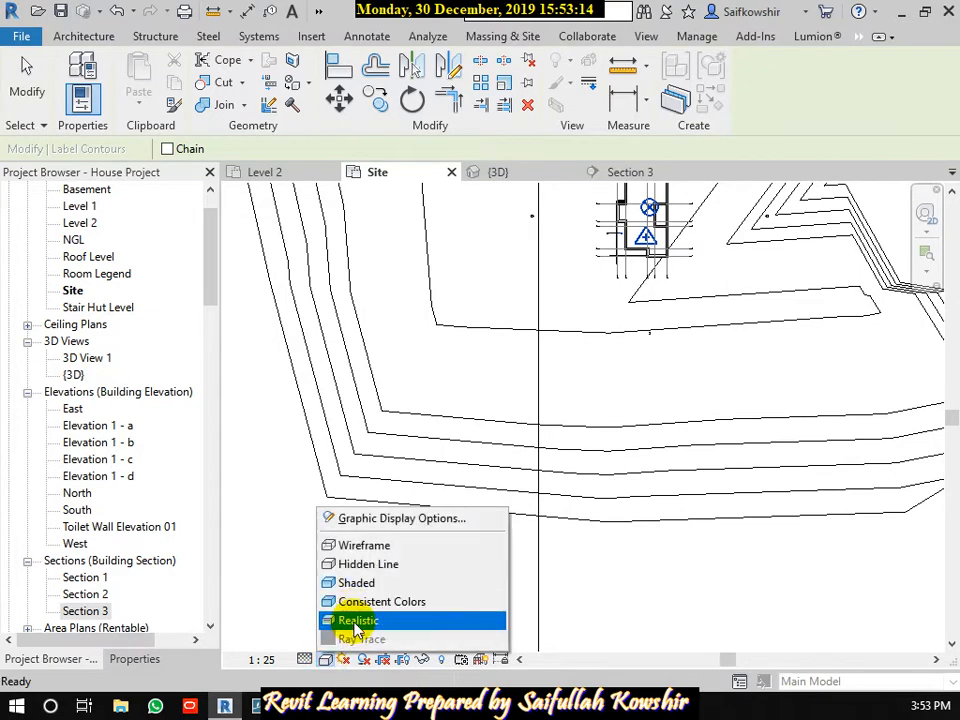
{"action": "left_click", "coordinate": [84, 546]}
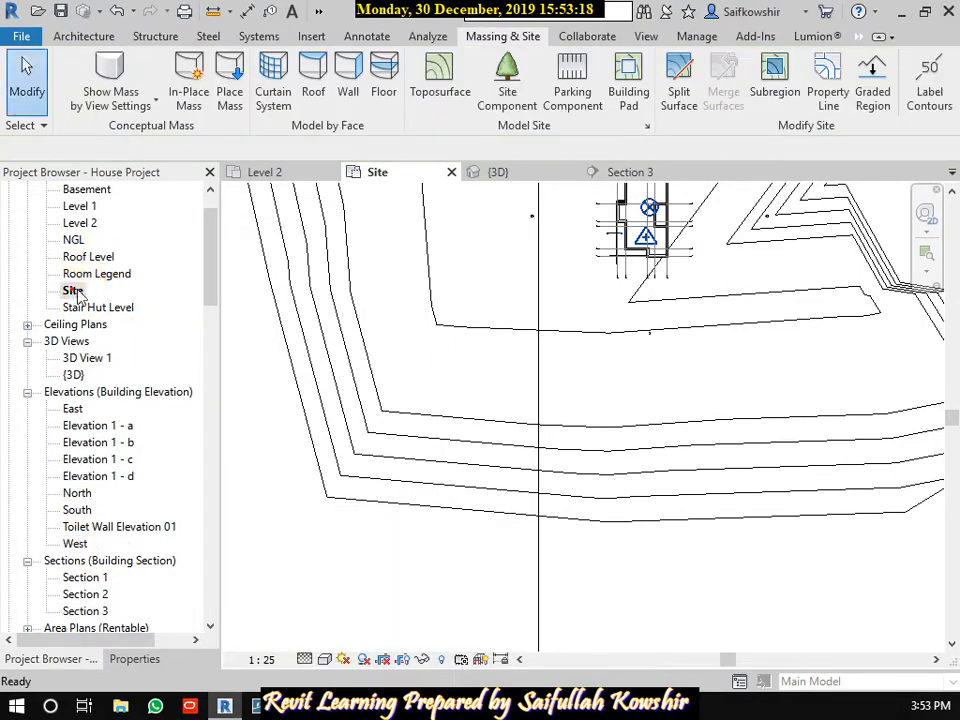
Move the Section 3 line east so that it cuts through the house in the Site plan.
{"action": "scroll", "coordinate": [546, 375], "scroll_direction": "down", "scroll_amount": 8}
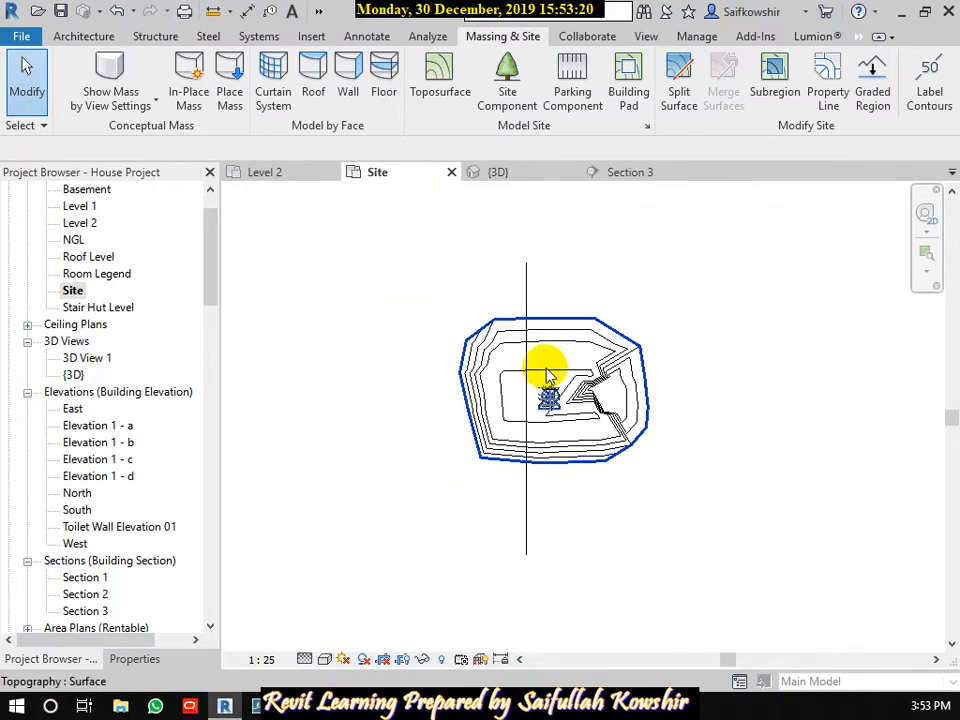
{"action": "left_click", "coordinate": [527, 484]}
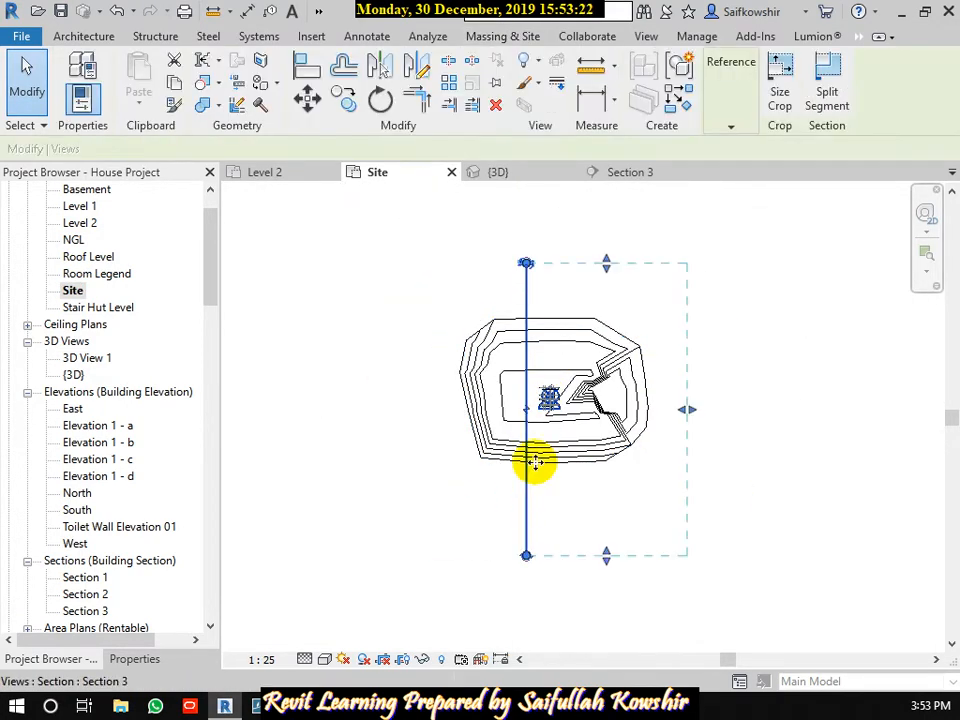
{"action": "scroll", "coordinate": [525, 430], "scroll_direction": "up", "scroll_amount": 3}
{"action": "left_click_drag", "start_coordinate": [536, 421], "coordinate": [573, 420]}
{"action": "scroll", "coordinate": [529, 446], "scroll_direction": "up", "scroll_amount": 5}
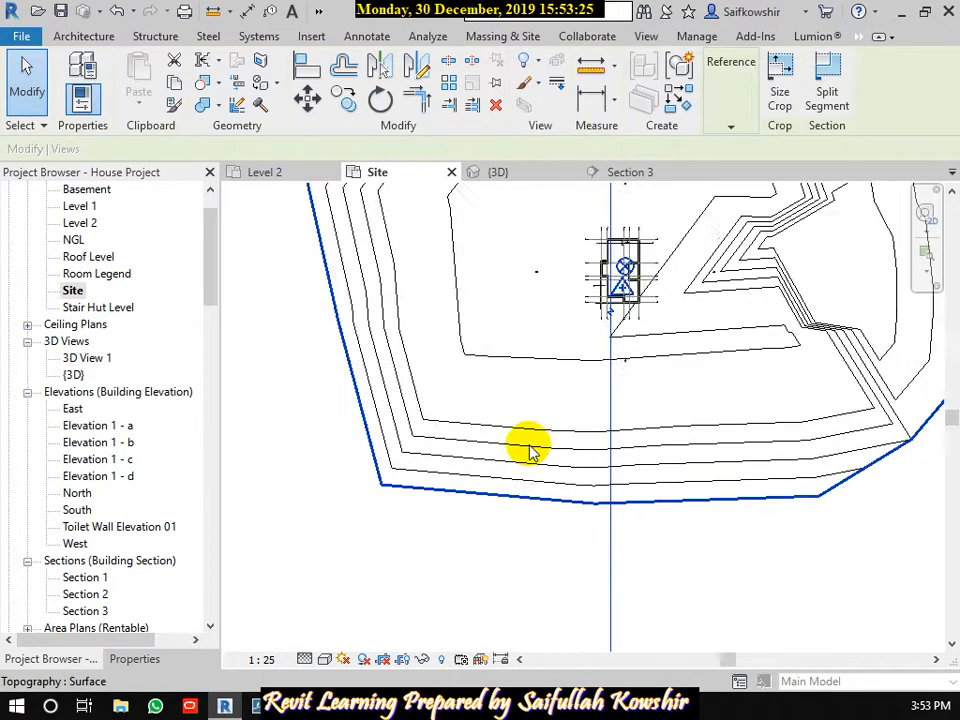
Set the Site view scale to 1 : 100 and then to 1 : 200.
{"action": "left_click", "coordinate": [281, 661]}
{"action": "left_click", "coordinate": [284, 537]}
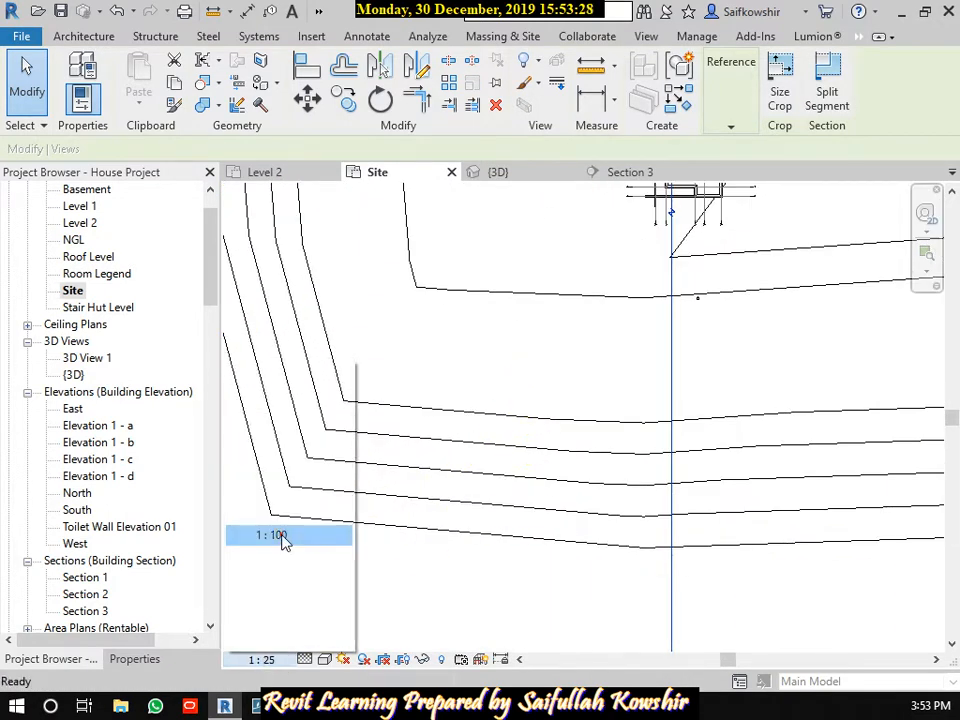
{"action": "left_click", "coordinate": [256, 661]}
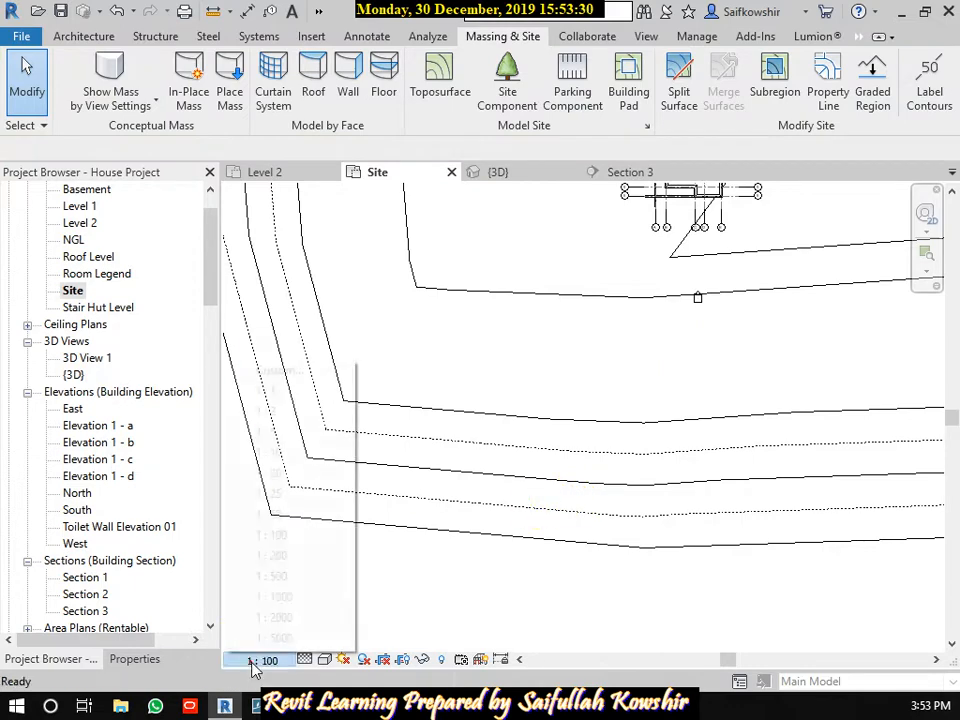
{"action": "left_click", "coordinate": [286, 558]}
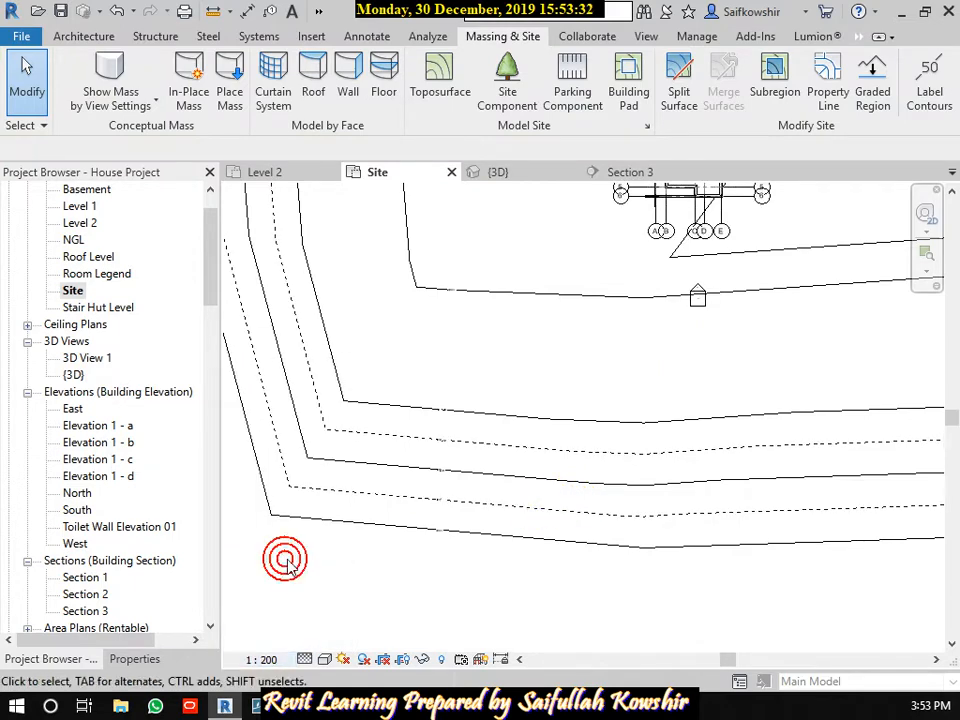
Set the Site view scale to 1 : 500 and then to 1 : 1000 to enlarge the contour labels.
{"action": "scroll", "coordinate": [452, 486], "scroll_direction": "up", "scroll_amount": 2}
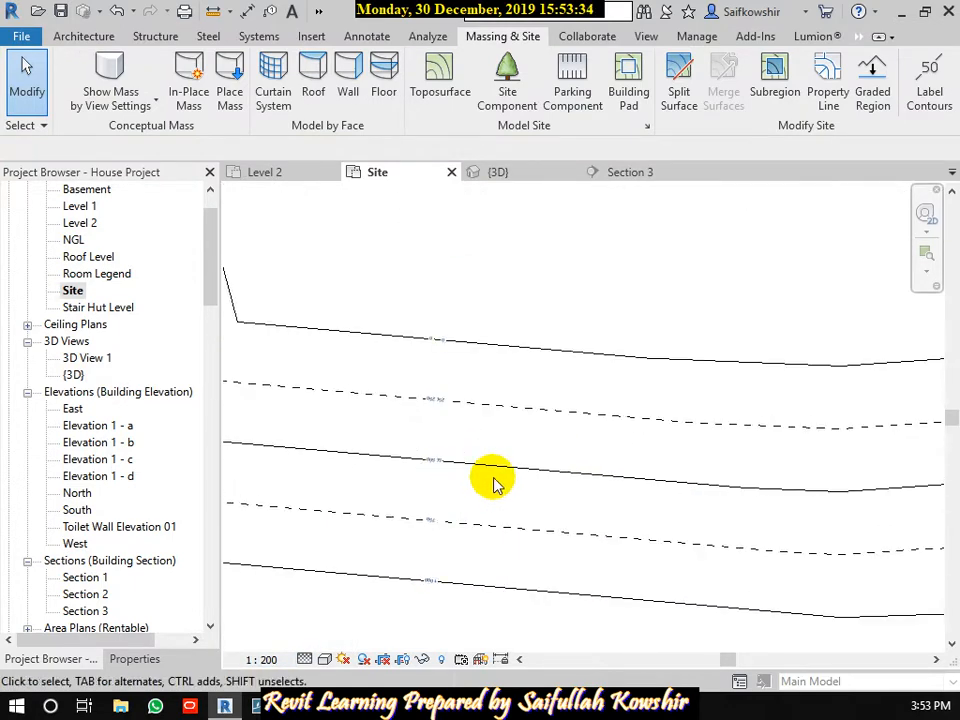
{"action": "scroll", "coordinate": [440, 500], "scroll_direction": "up", "scroll_amount": 3}
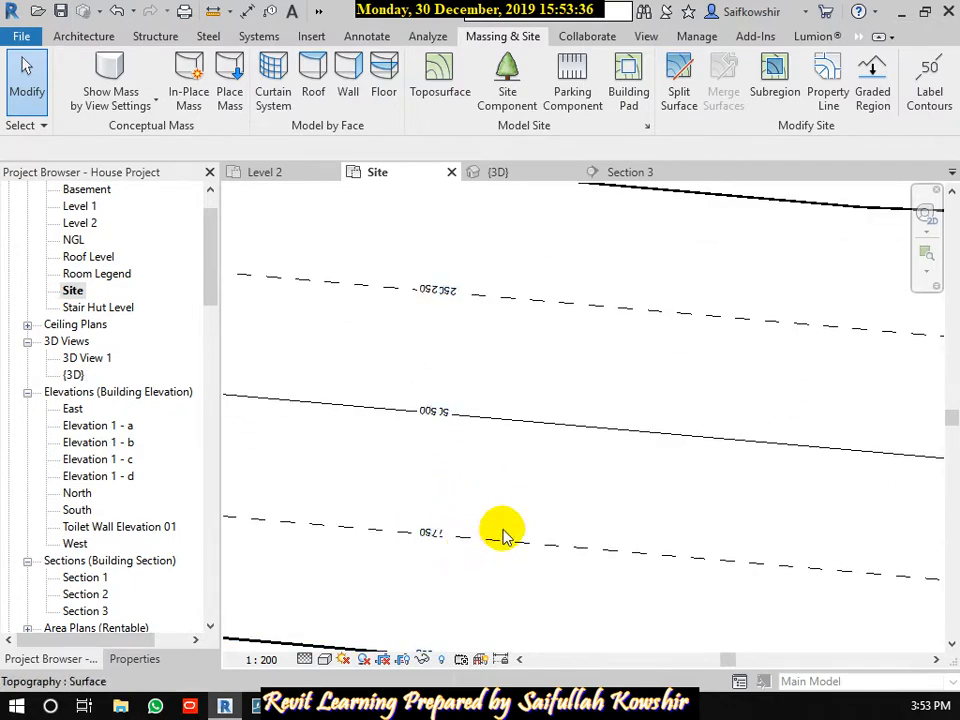
{"action": "left_click", "coordinate": [264, 659]}
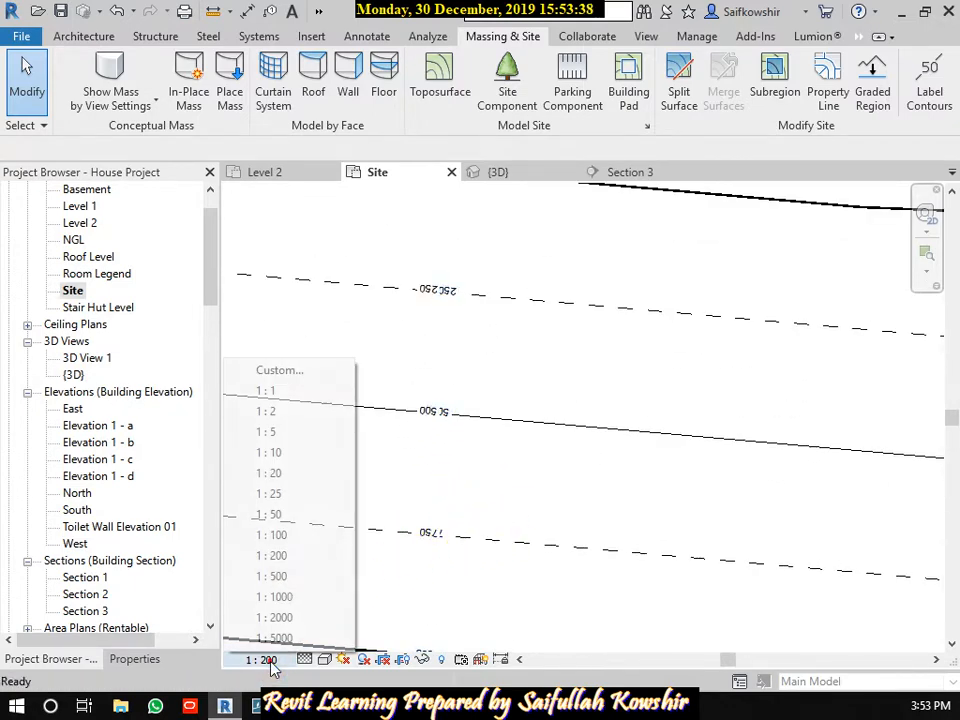
{"action": "left_click", "coordinate": [283, 580]}
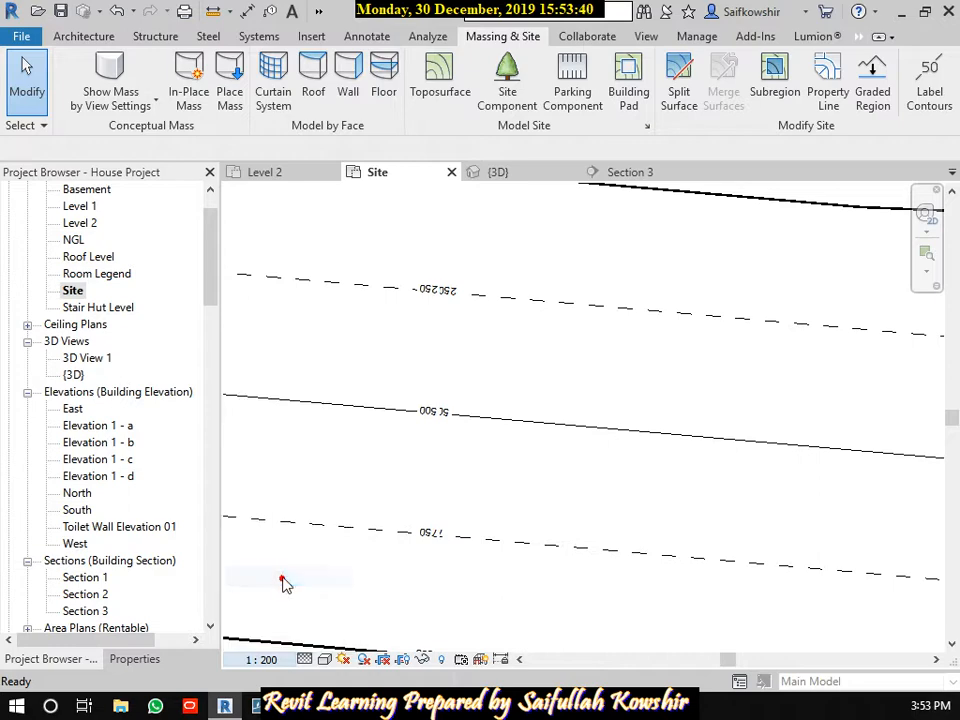
{"action": "scroll", "coordinate": [589, 482], "scroll_direction": "down", "scroll_amount": 3}
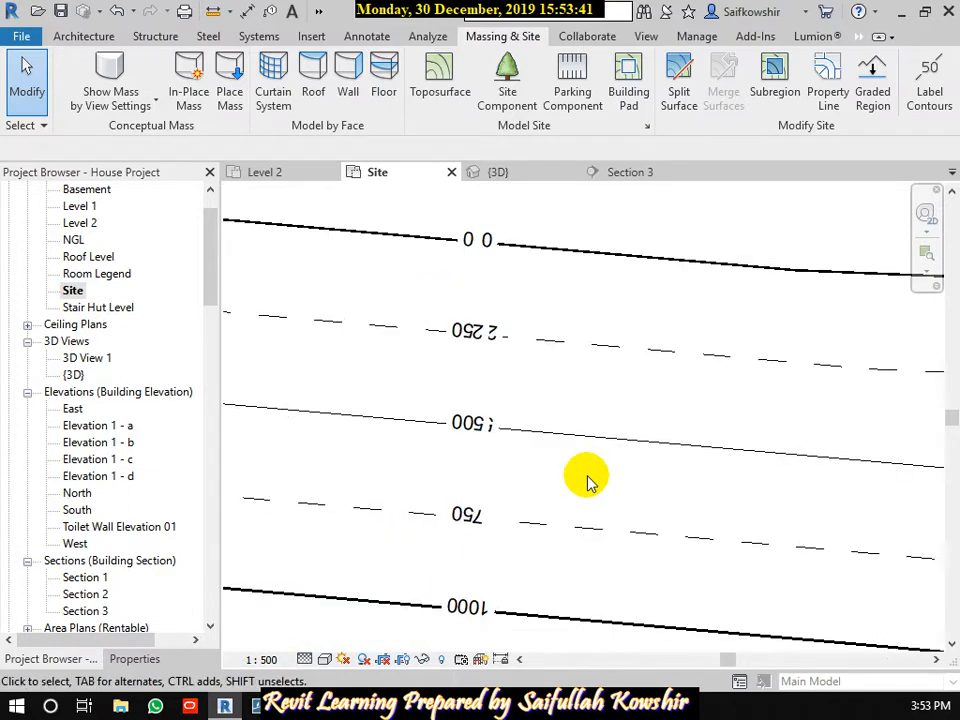
{"action": "left_click", "coordinate": [264, 659]}
{"action": "left_click", "coordinate": [285, 597]}
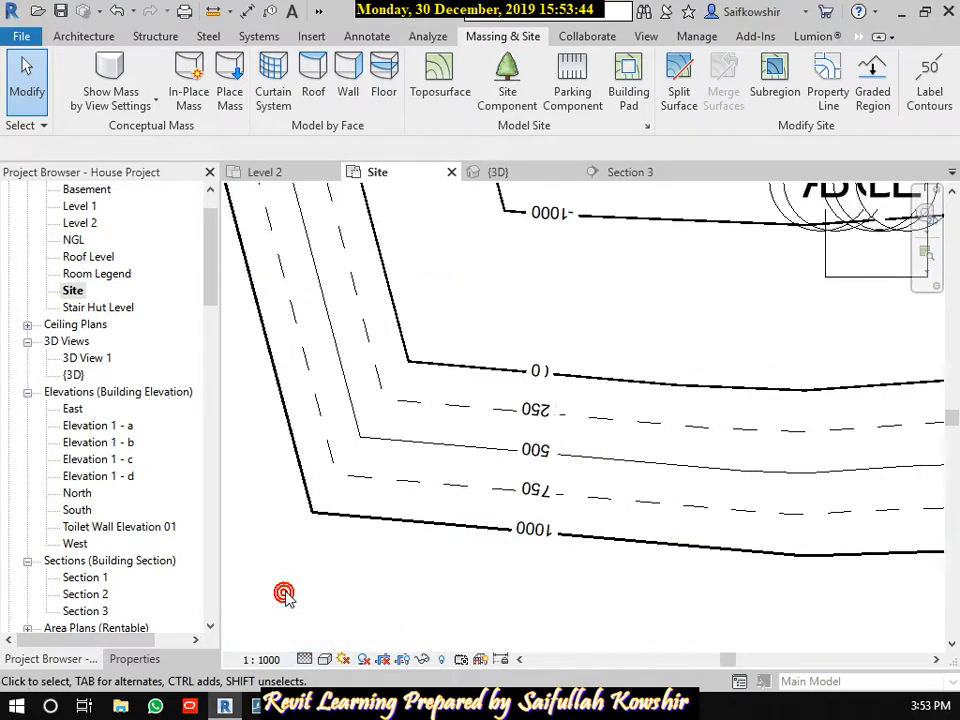
Examine the contour labels on the north, west and south slopes of the toposurface in the Site plan.
{"action": "scroll", "coordinate": [669, 476], "scroll_direction": "down", "scroll_amount": 4}
{"action": "middle_click_drag", "start_coordinate": [617, 456], "coordinate": [611, 482]}
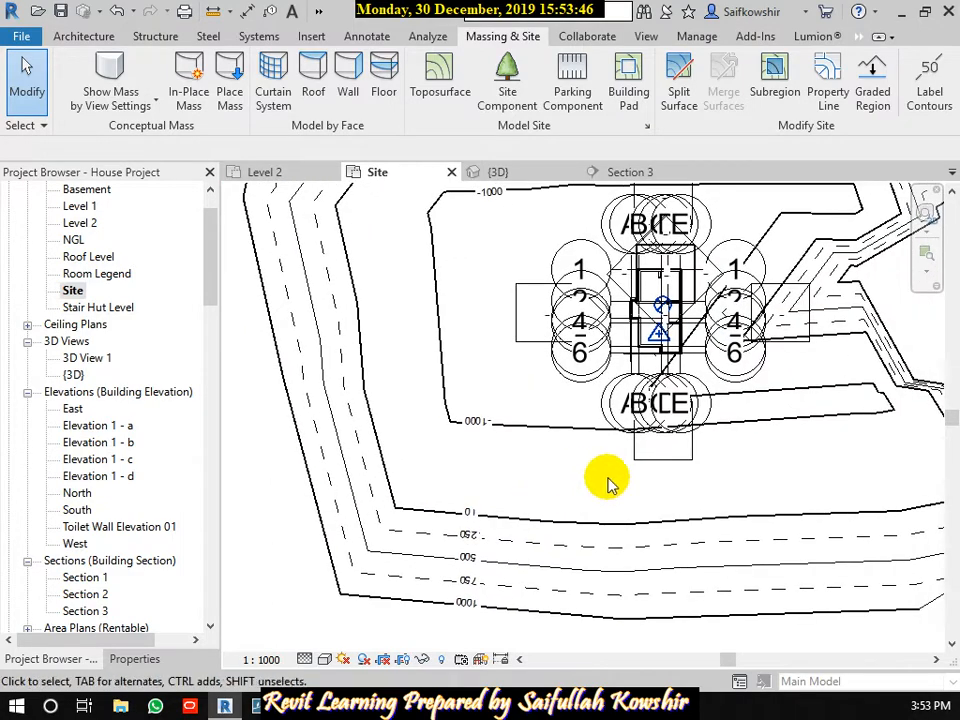
{"action": "middle_click_drag", "start_coordinate": [509, 235], "coordinate": [460, 388]}
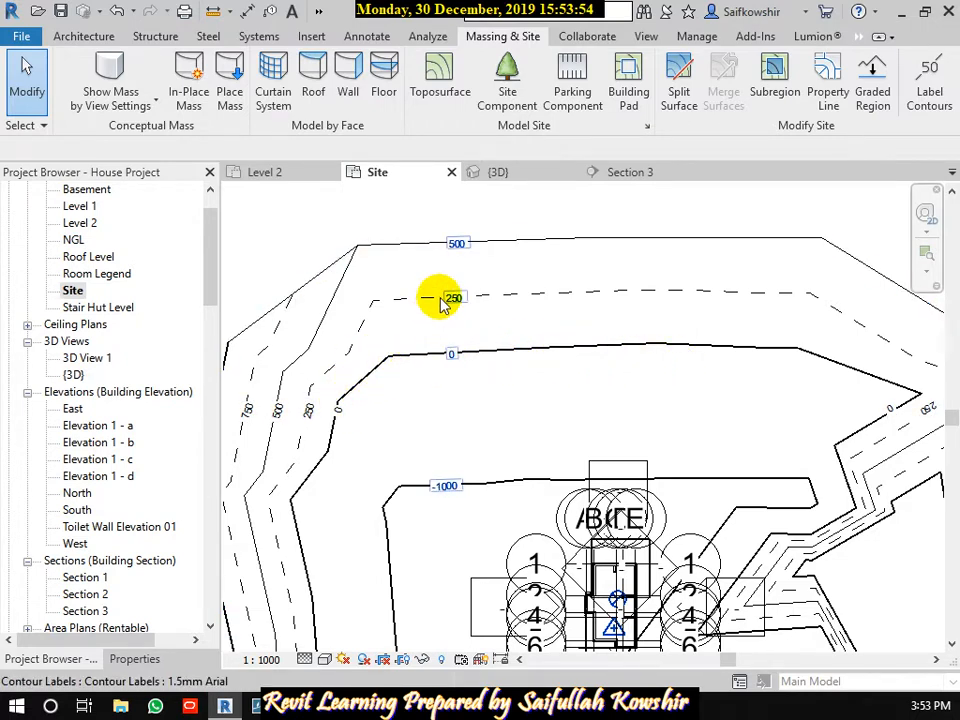
{"action": "scroll", "coordinate": [461, 246], "scroll_direction": "up", "scroll_amount": 4}
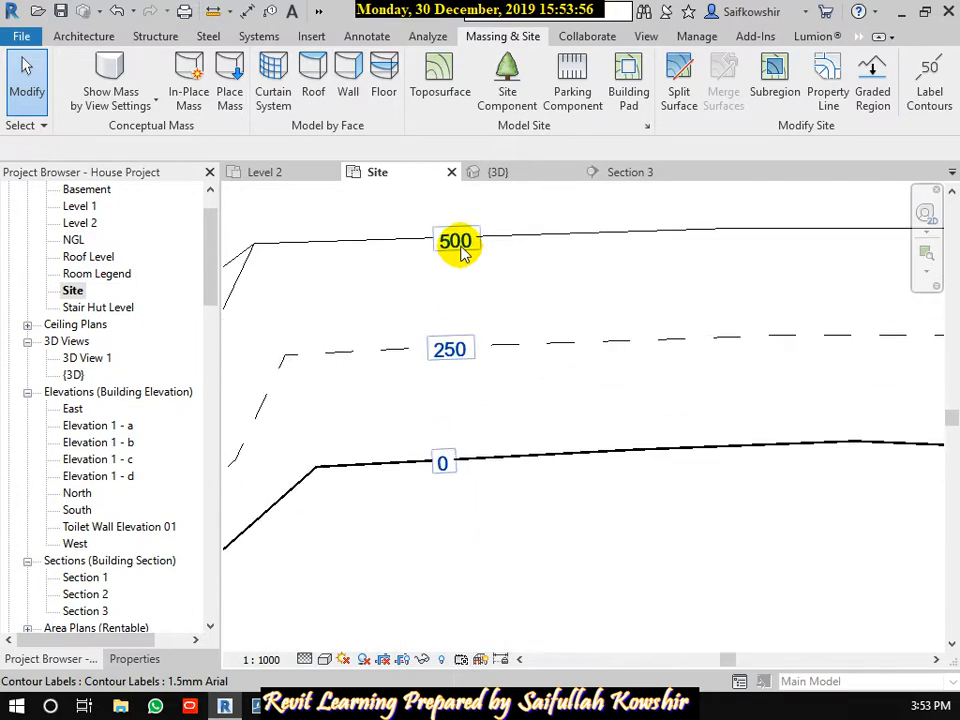
{"action": "scroll", "coordinate": [456, 242], "scroll_direction": "down", "scroll_amount": 5}
{"action": "middle_click_drag", "start_coordinate": [465, 220], "coordinate": [456, 253]}
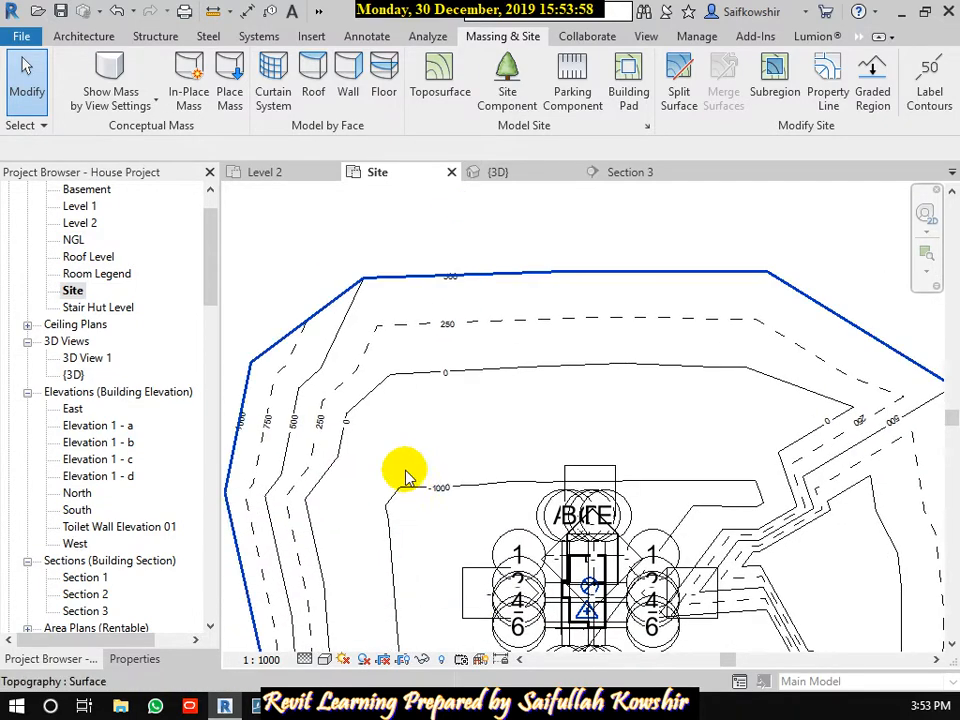
{"action": "scroll", "coordinate": [316, 432], "scroll_direction": "up", "scroll_amount": 2}
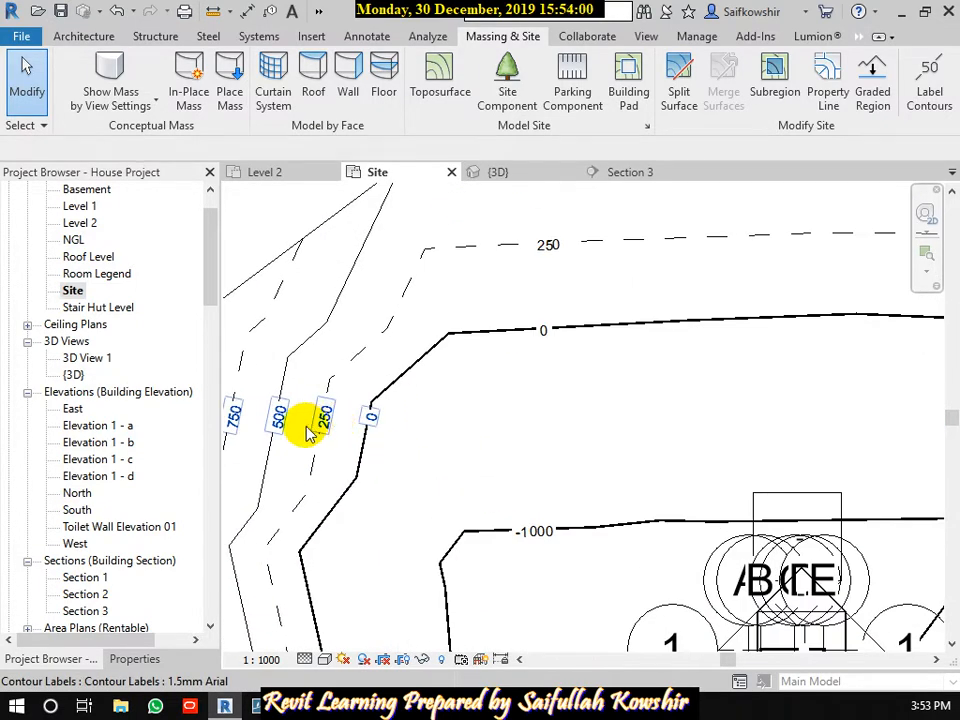
{"action": "middle_click_drag", "start_coordinate": [288, 443], "coordinate": [498, 396]}
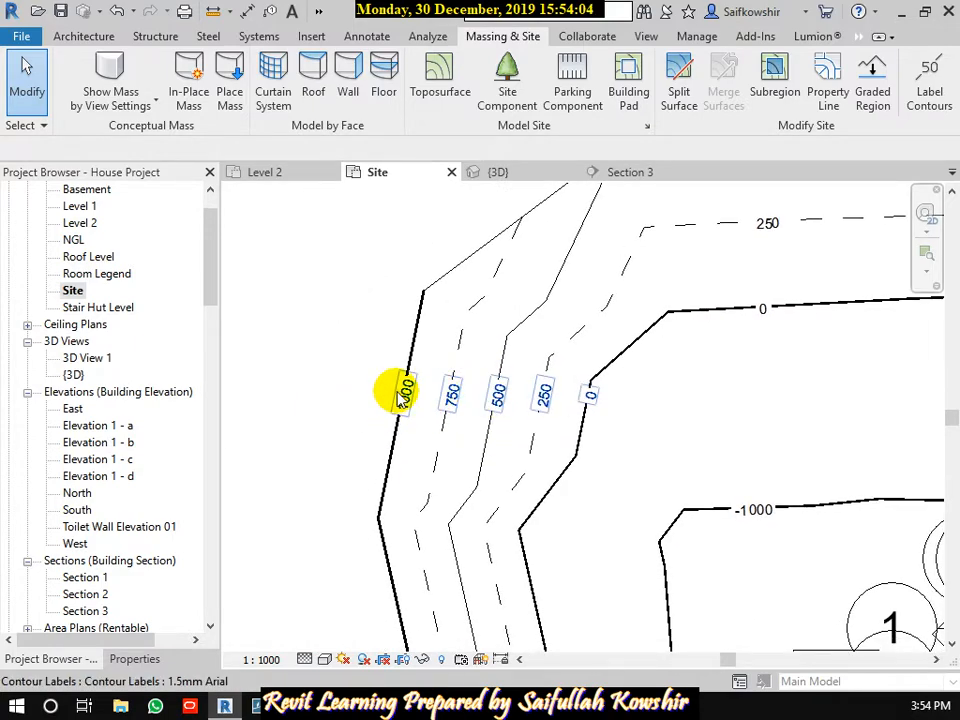
{"action": "scroll", "coordinate": [398, 392], "scroll_direction": "down", "scroll_amount": 8}
{"action": "middle_click_drag", "start_coordinate": [541, 533], "coordinate": [460, 458]}
{"action": "scroll", "coordinate": [459, 528], "scroll_direction": "up", "scroll_amount": 5}
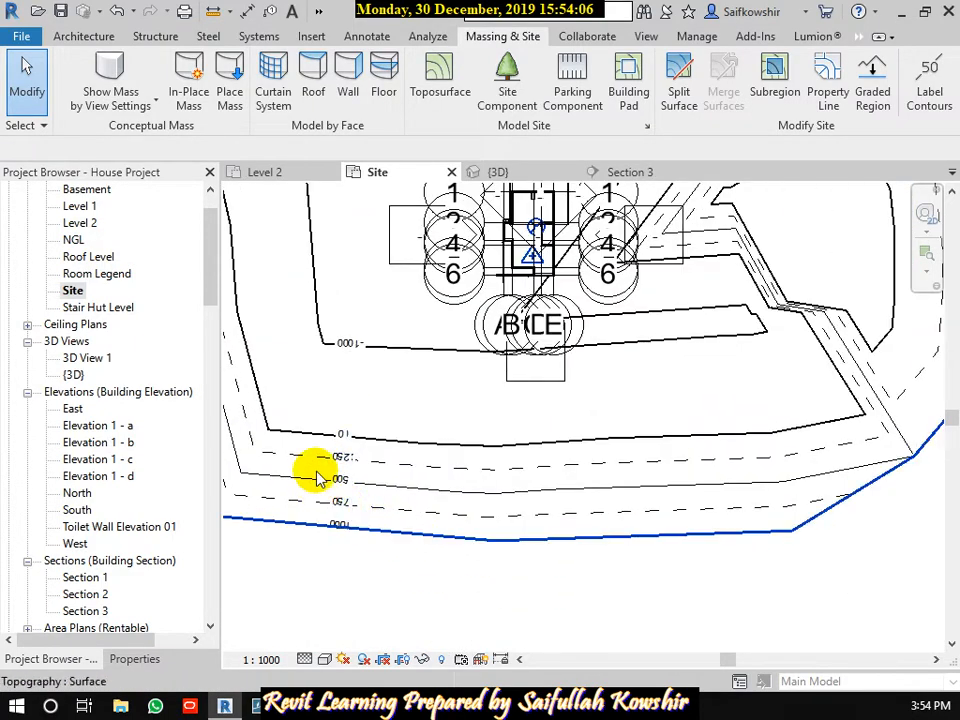
{"action": "scroll", "coordinate": [343, 437], "scroll_direction": "down", "scroll_amount": 2}
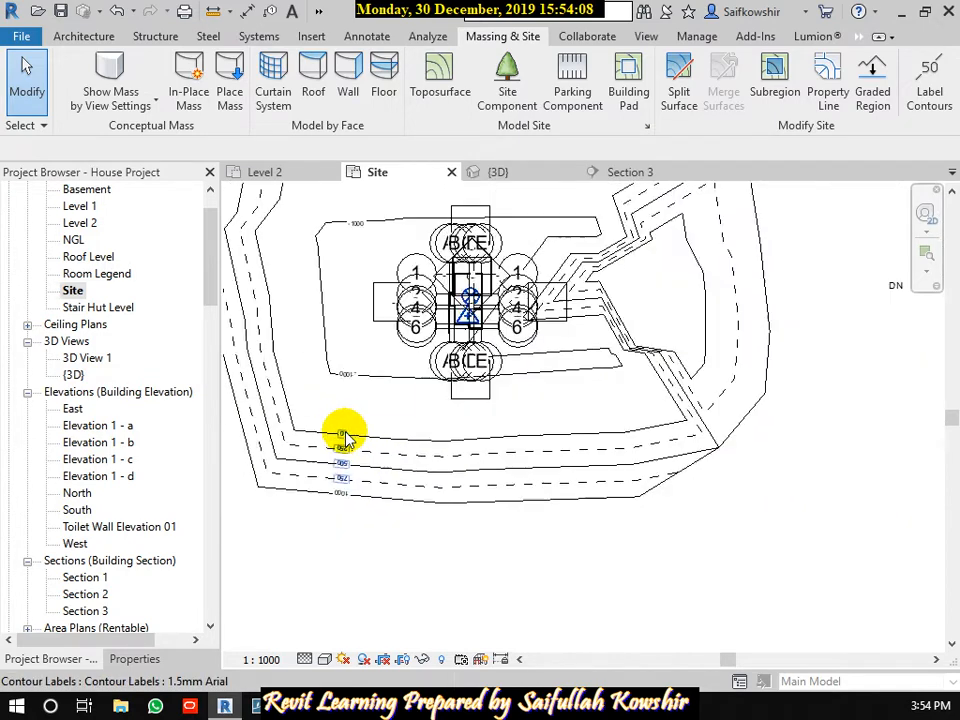
{"action": "scroll", "coordinate": [370, 440], "scroll_direction": "up", "scroll_amount": 6}
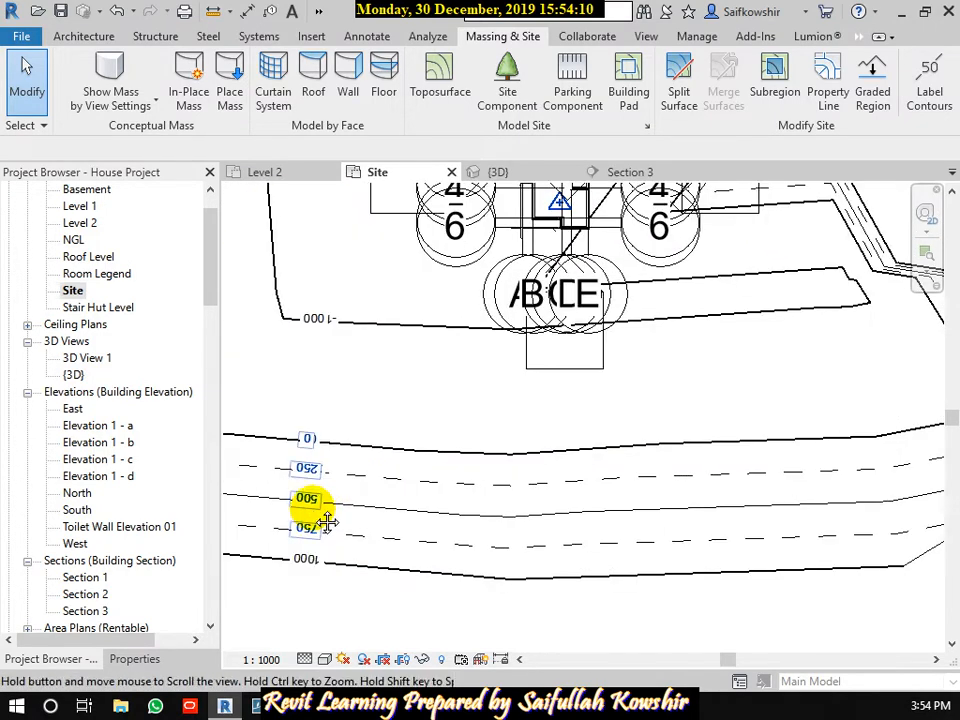
{"action": "middle_click_drag", "start_coordinate": [327, 522], "coordinate": [349, 381]}
{"action": "scroll", "coordinate": [362, 385], "scroll_direction": "up", "scroll_amount": 2}
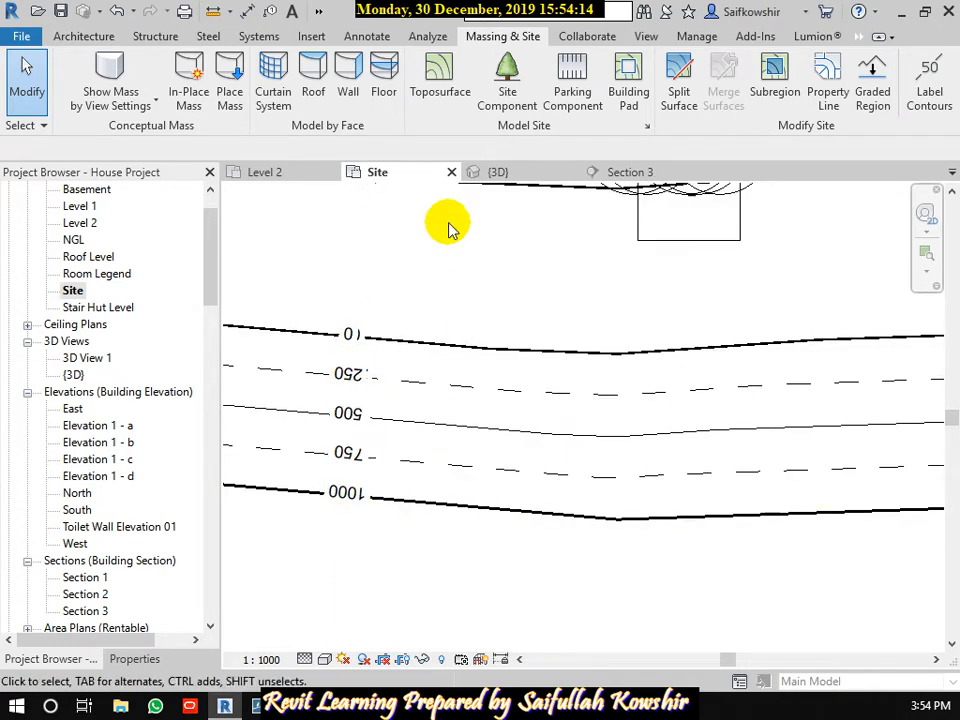
Label the contours of the slope south of the house along a vertical line and a second, slightly slanted line farther east.
{"action": "left_click", "coordinate": [932, 82]}
{"action": "left_click", "coordinate": [612, 295]}
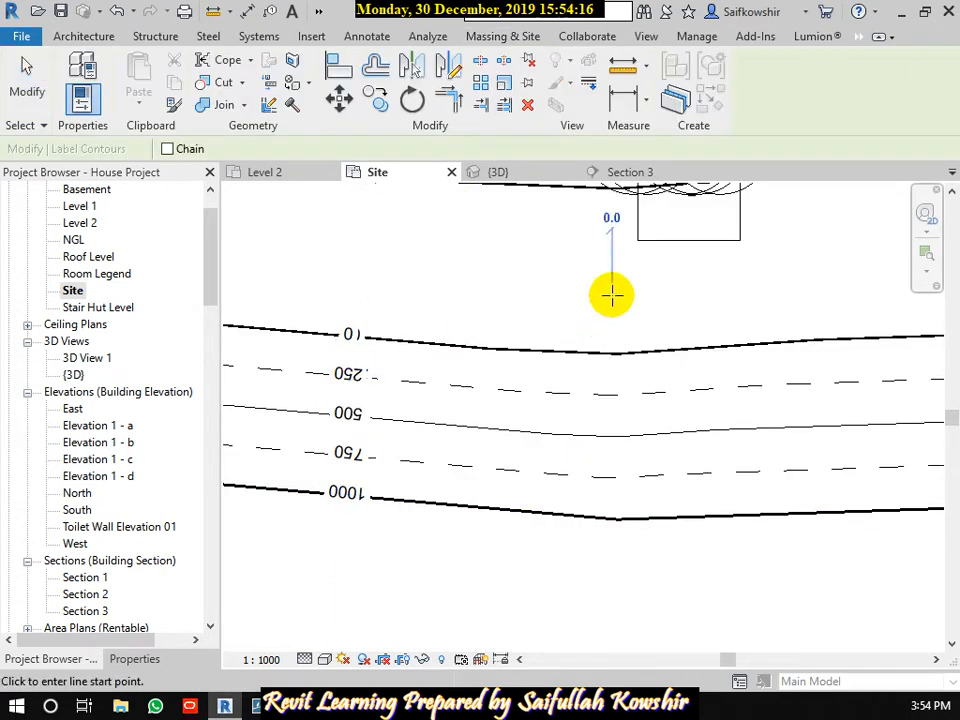
{"action": "left_click", "coordinate": [613, 583]}
{"action": "left_click", "coordinate": [613, 583]}
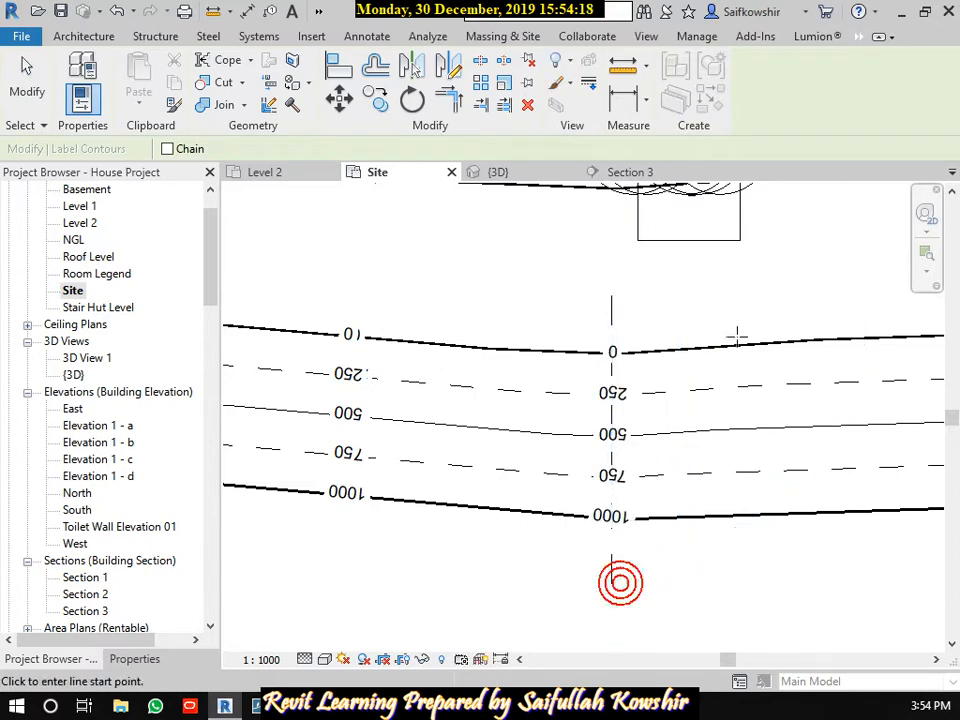
{"action": "middle_click_drag", "start_coordinate": [732, 350], "coordinate": [482, 472]}
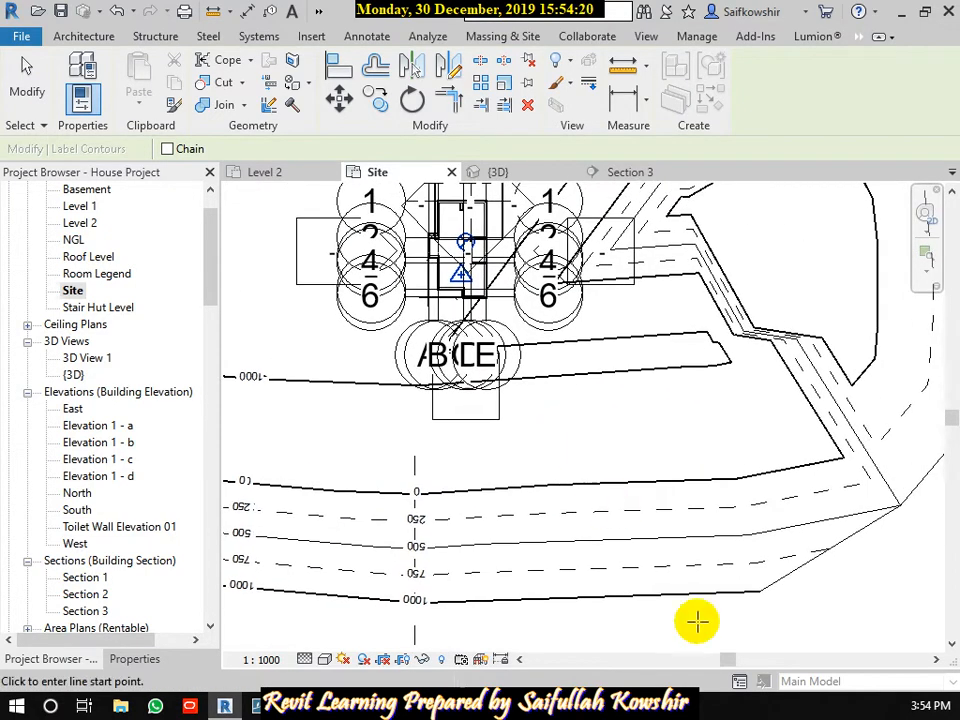
{"action": "left_click", "coordinate": [646, 612]}
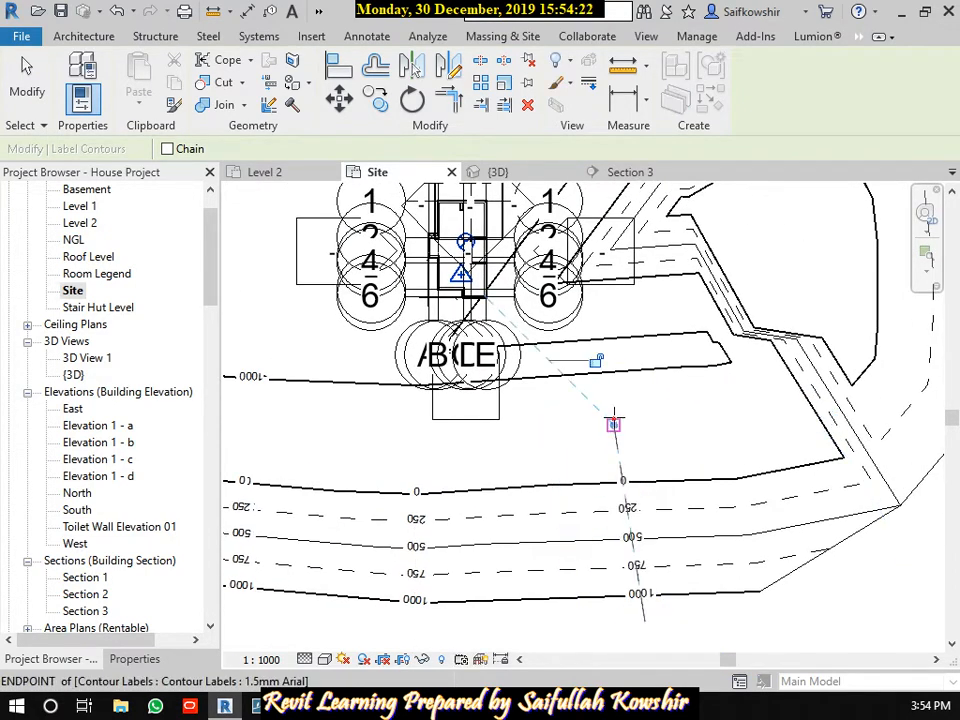
Label the contours east of the house along a slanted line from outside the site's eastern edge to a point southeast of the house.
{"action": "middle_click_drag", "start_coordinate": [708, 440], "coordinate": [569, 521]}
{"action": "scroll", "coordinate": [653, 437], "scroll_direction": "down", "scroll_amount": 2}
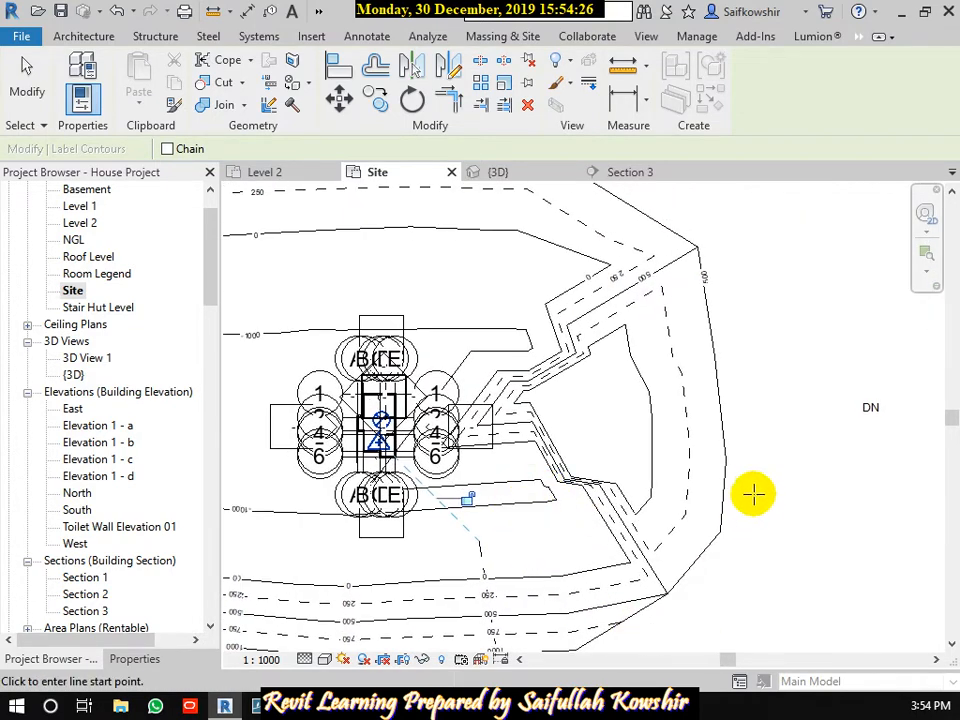
{"action": "left_click", "coordinate": [750, 391]}
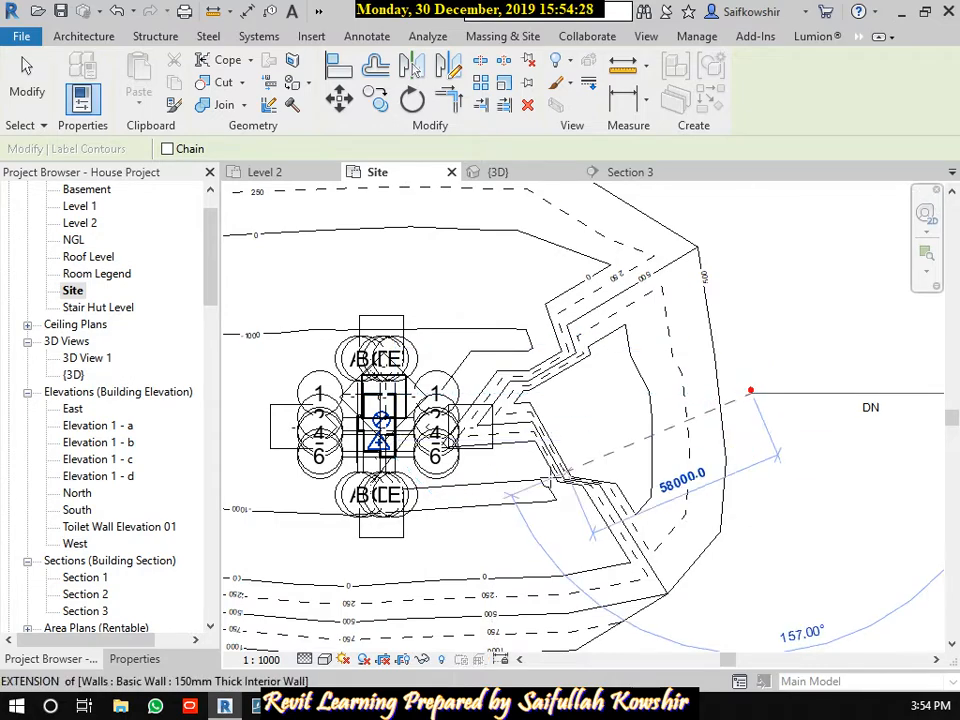
{"action": "left_click", "coordinate": [456, 484]}
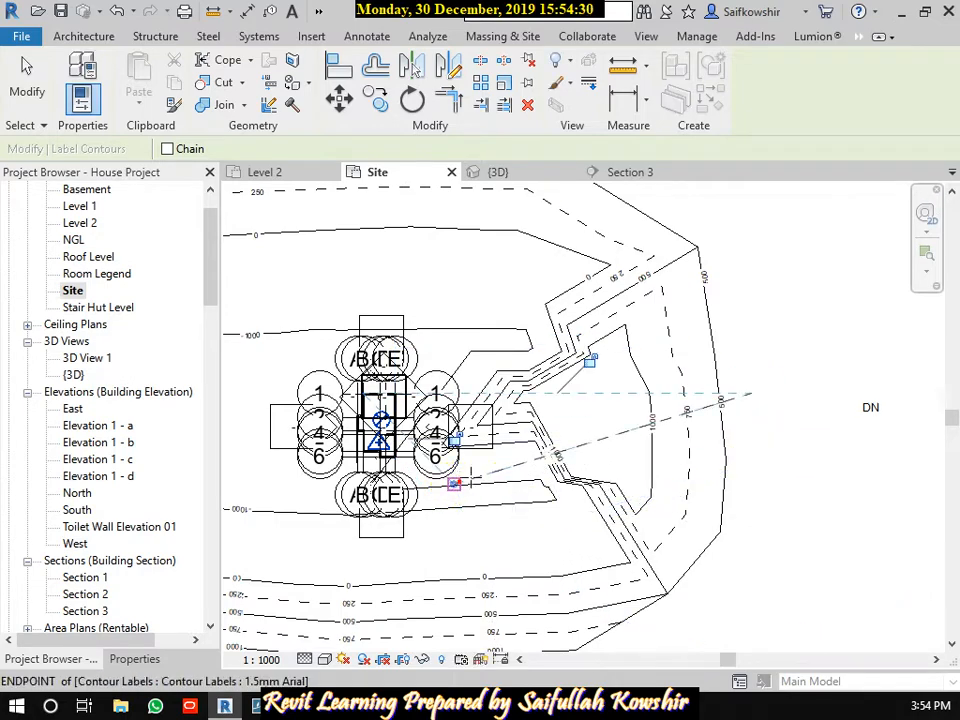
Examine the labels along the new slanted line east of the house, leave Label Contours, and review the whole labelled site.
{"action": "scroll", "coordinate": [551, 456], "scroll_direction": "up", "scroll_amount": 5}
{"action": "scroll", "coordinate": [540, 446], "scroll_direction": "up", "scroll_amount": 2}
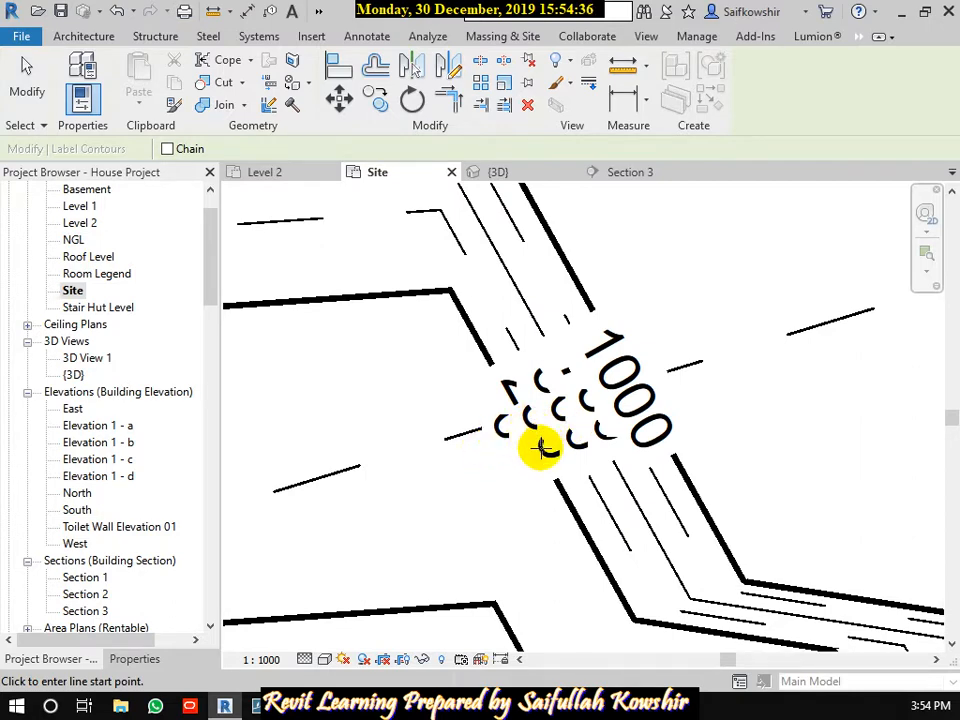
{"action": "scroll", "coordinate": [538, 446], "scroll_direction": "down", "scroll_amount": 3}
{"action": "middle_click_drag", "start_coordinate": [729, 369], "coordinate": [556, 474]}
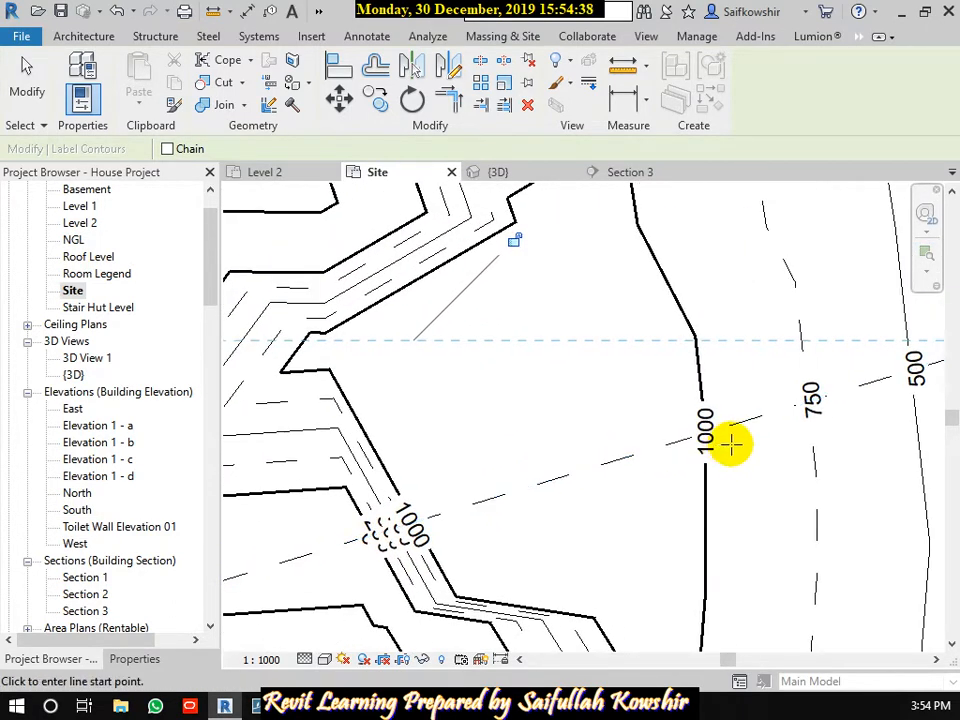
{"action": "middle_click_drag", "start_coordinate": [731, 445], "coordinate": [551, 564]}
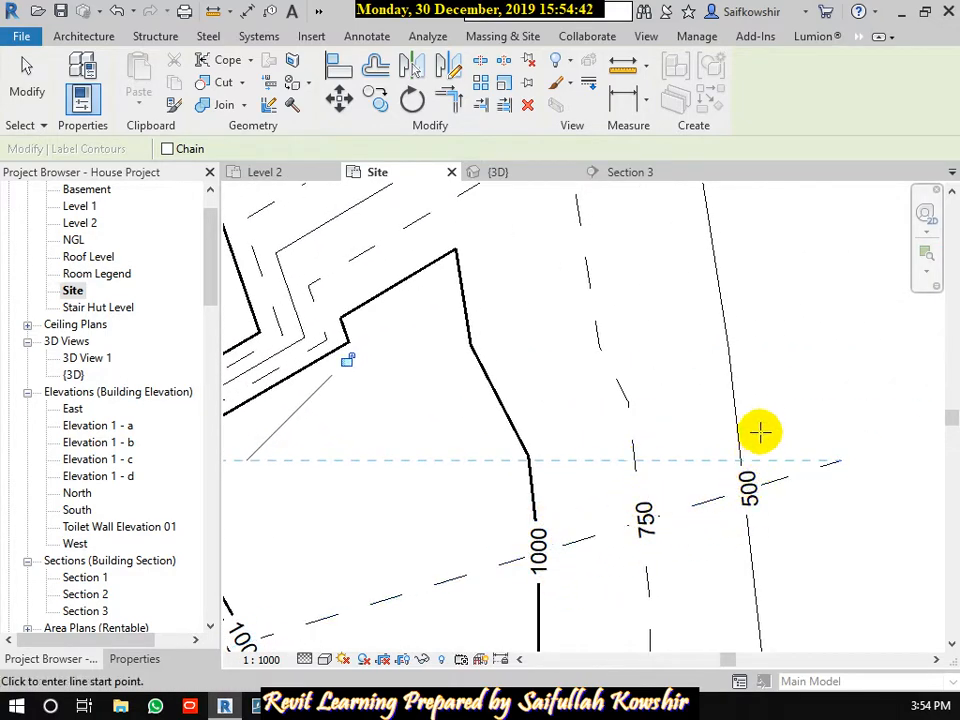
{"action": "scroll", "coordinate": [765, 482], "scroll_direction": "down", "scroll_amount": 4}
{"action": "scroll", "coordinate": [775, 515], "scroll_direction": "down", "scroll_amount": 3}
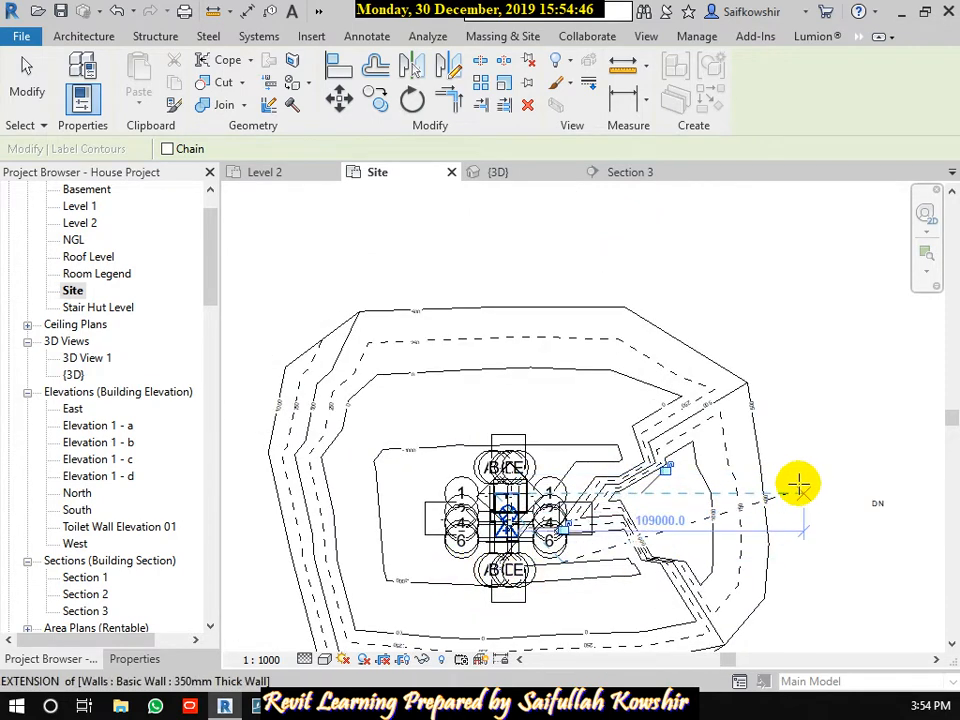
{"action": "left_click", "coordinate": [25, 65]}
{"action": "middle_click_drag", "start_coordinate": [542, 525], "coordinate": [551, 444]}
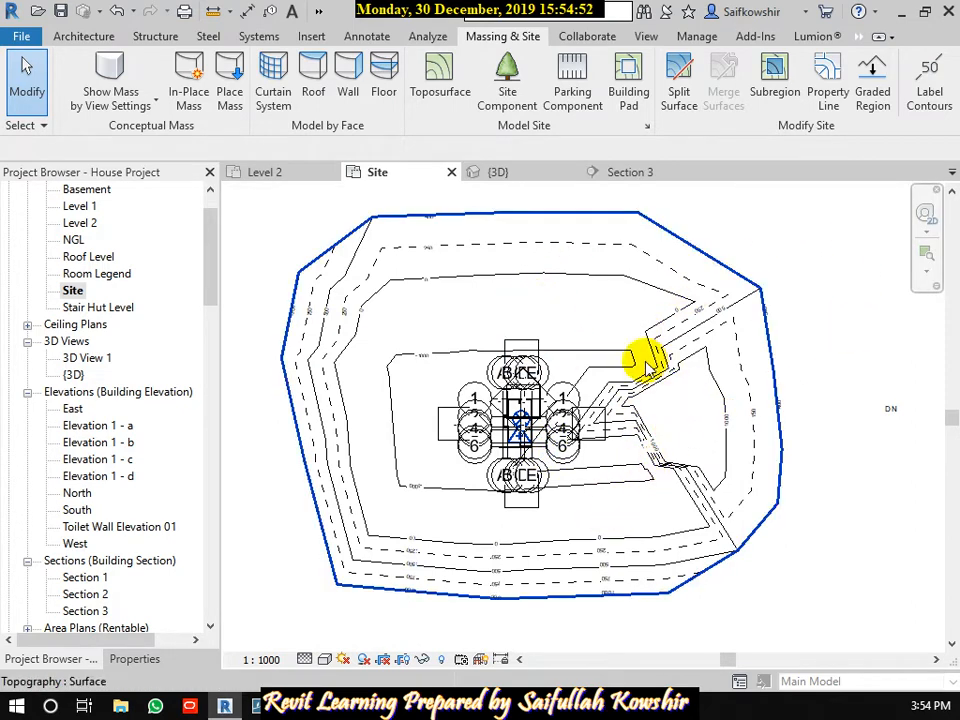
{"action": "middle_click_drag", "start_coordinate": [596, 480], "coordinate": [622, 418]}
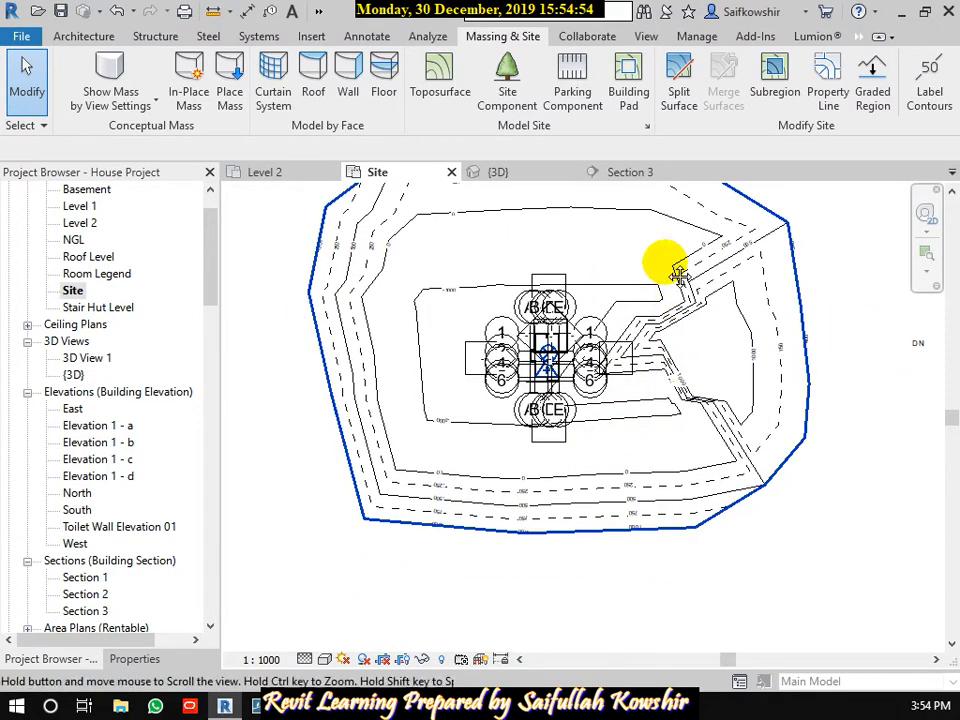
{"action": "middle_click_drag", "start_coordinate": [669, 268], "coordinate": [636, 311]}
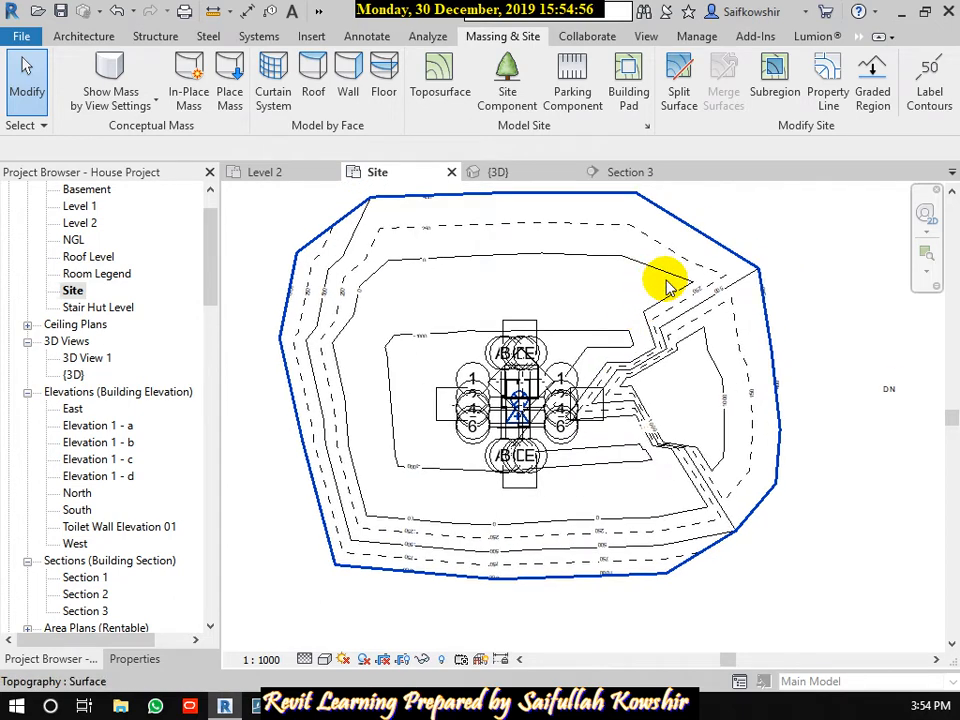
Set the Site view scale to 1 : 25 and then to 1 : 100.
{"action": "left_click", "coordinate": [272, 660]}
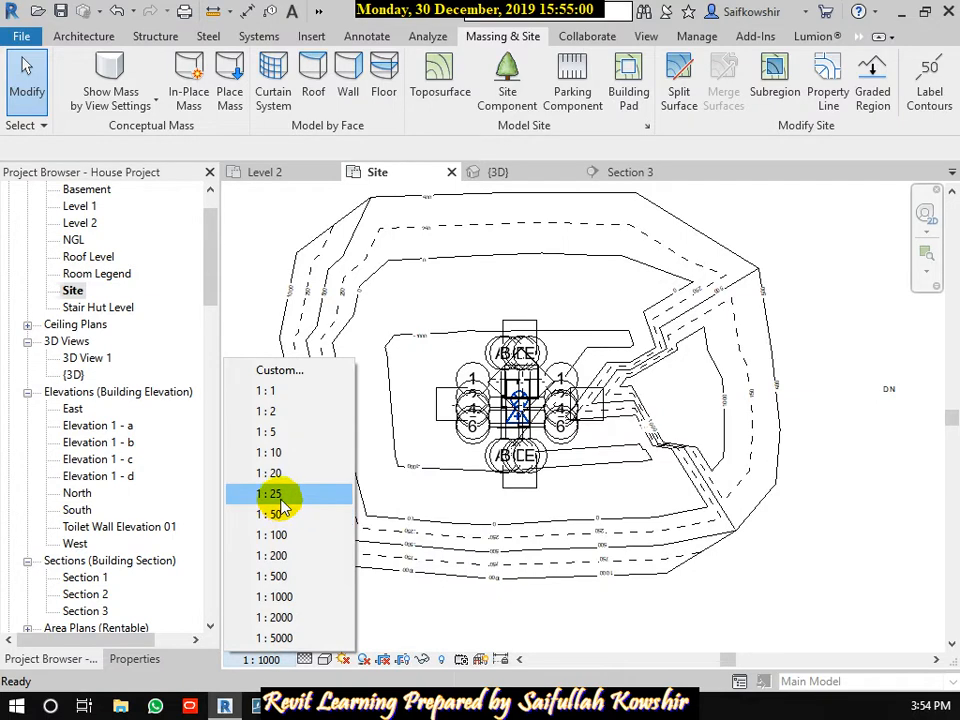
{"action": "left_click", "coordinate": [270, 494]}
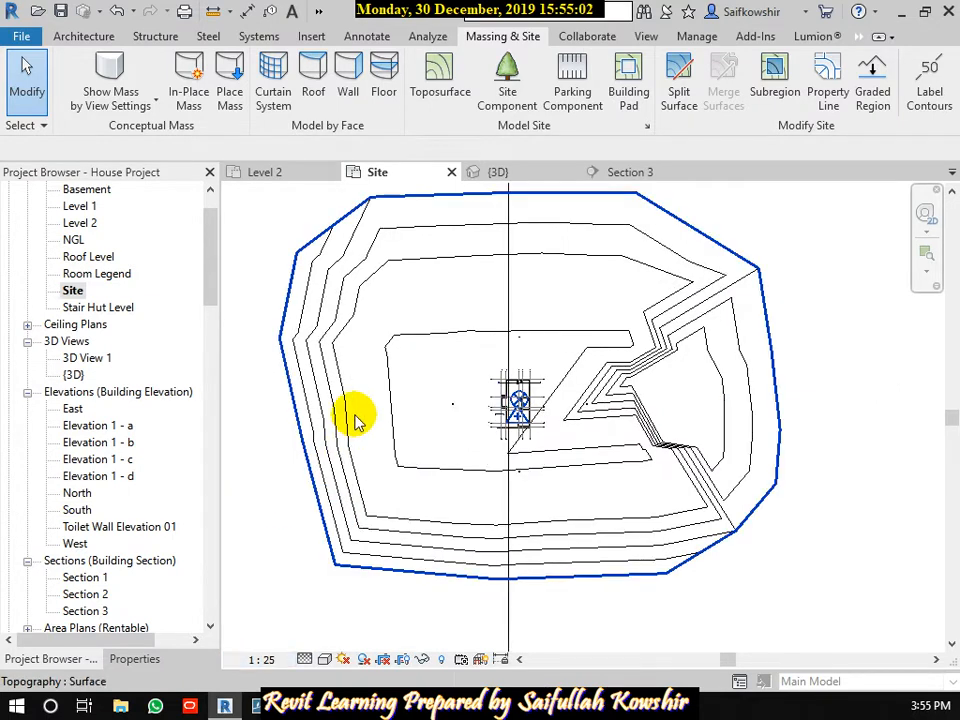
{"action": "left_click", "coordinate": [258, 660]}
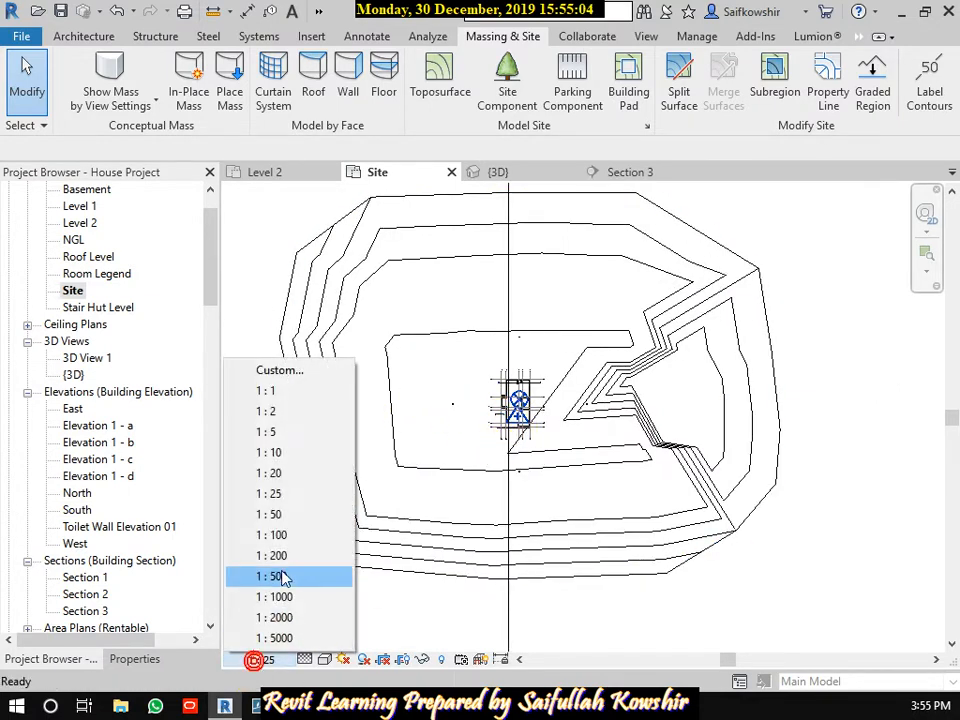
{"action": "left_click", "coordinate": [278, 537]}
{"action": "scroll", "coordinate": [505, 400], "scroll_direction": "up", "scroll_amount": 5}
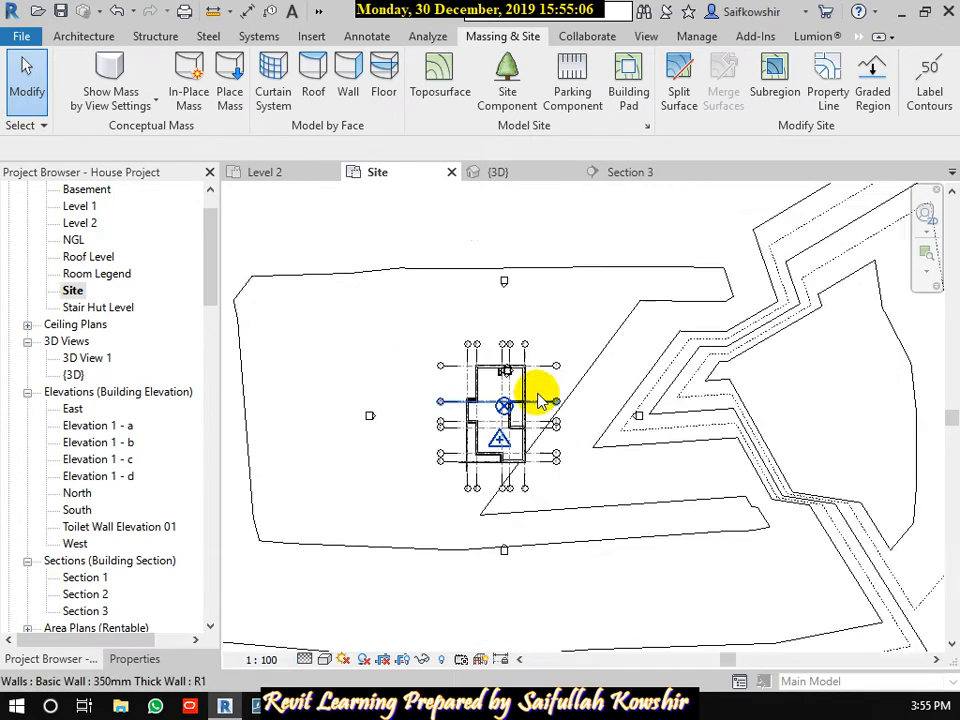
{"action": "middle_click_drag", "start_coordinate": [493, 466], "coordinate": [536, 481]}
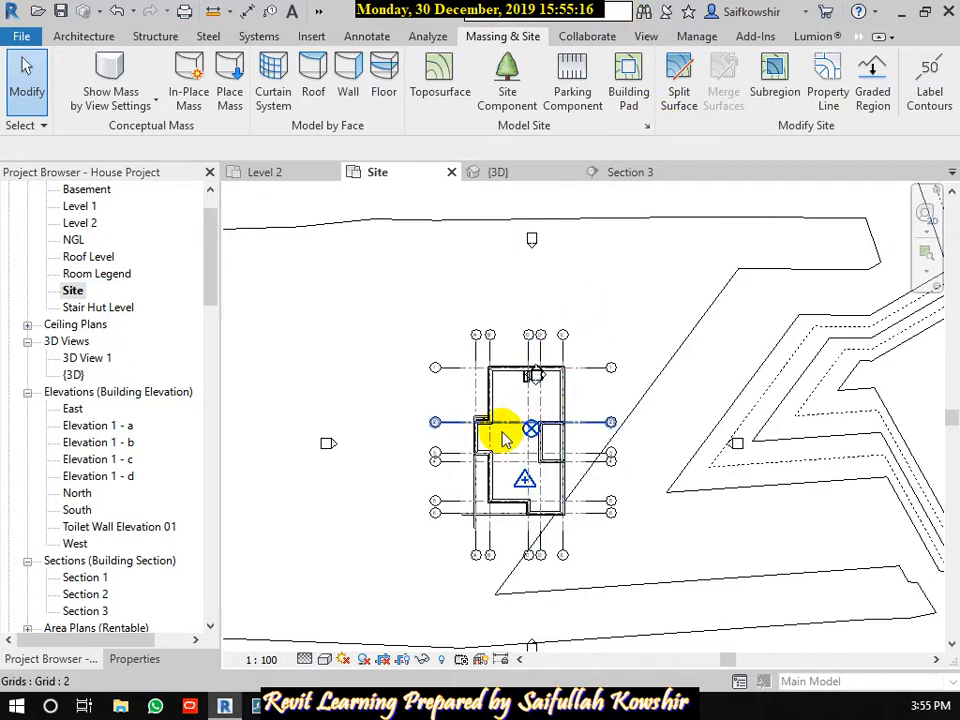
Create a horizontal section through the house between grids 2 and 3, from west of grid A to east of the grid bubbles.
{"action": "left_click", "coordinate": [652, 38]}
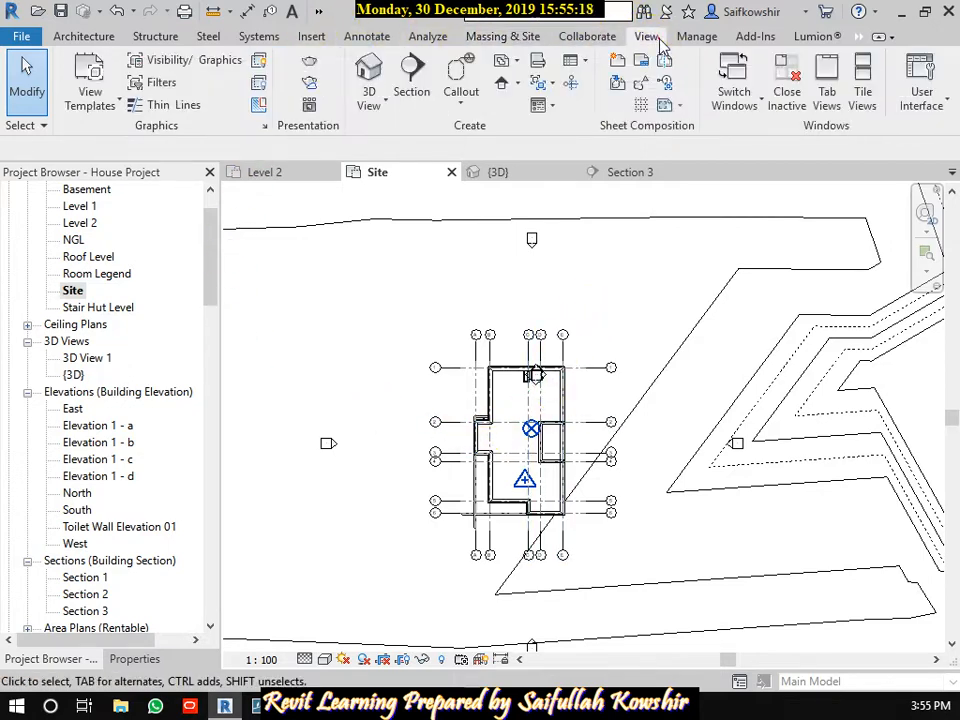
{"action": "left_click", "coordinate": [419, 88]}
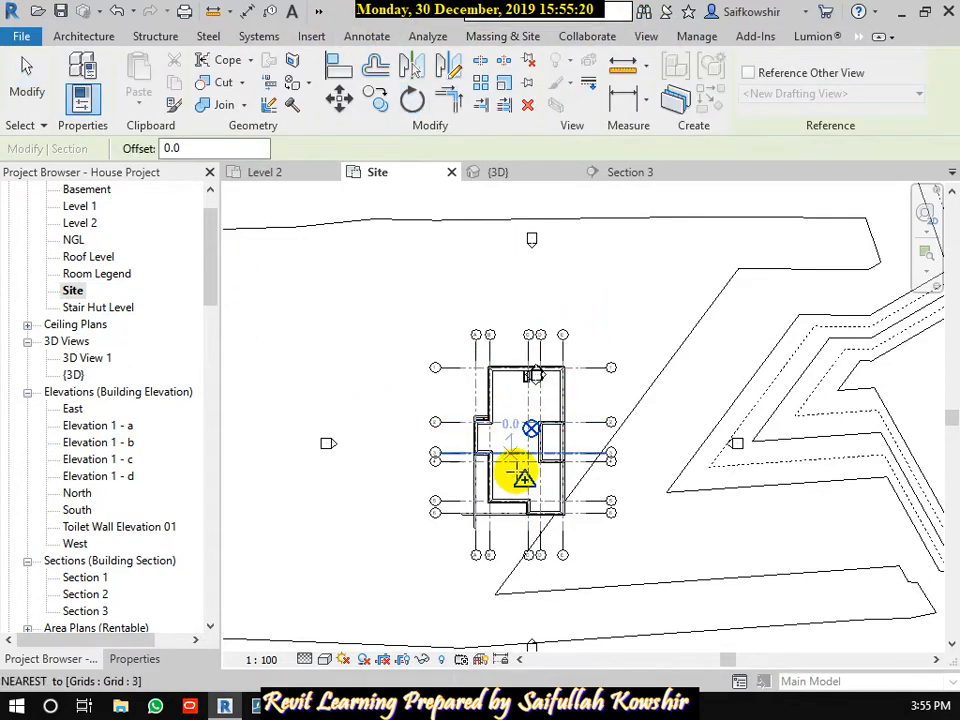
{"action": "scroll", "coordinate": [524, 482], "scroll_direction": "up", "scroll_amount": 1}
{"action": "scroll", "coordinate": [510, 480], "scroll_direction": "up", "scroll_amount": 1}
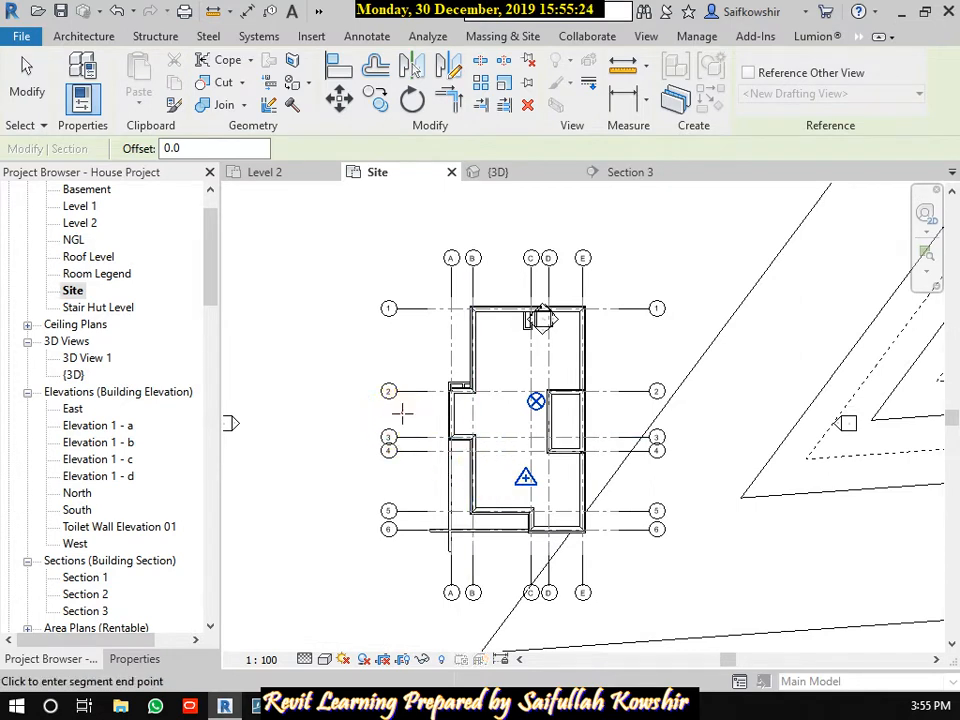
{"action": "left_click", "coordinate": [394, 413]}
{"action": "left_click", "coordinate": [730, 412]}
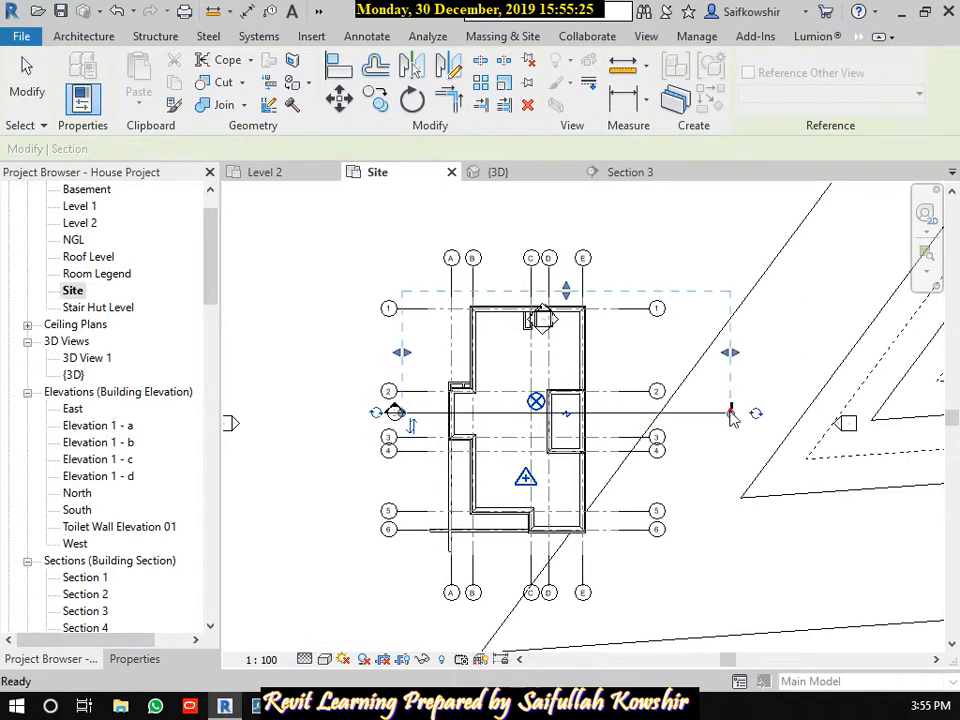
Open the new section's view and examine how the earth meets the house's basement.
{"action": "right_click", "coordinate": [619, 411]}
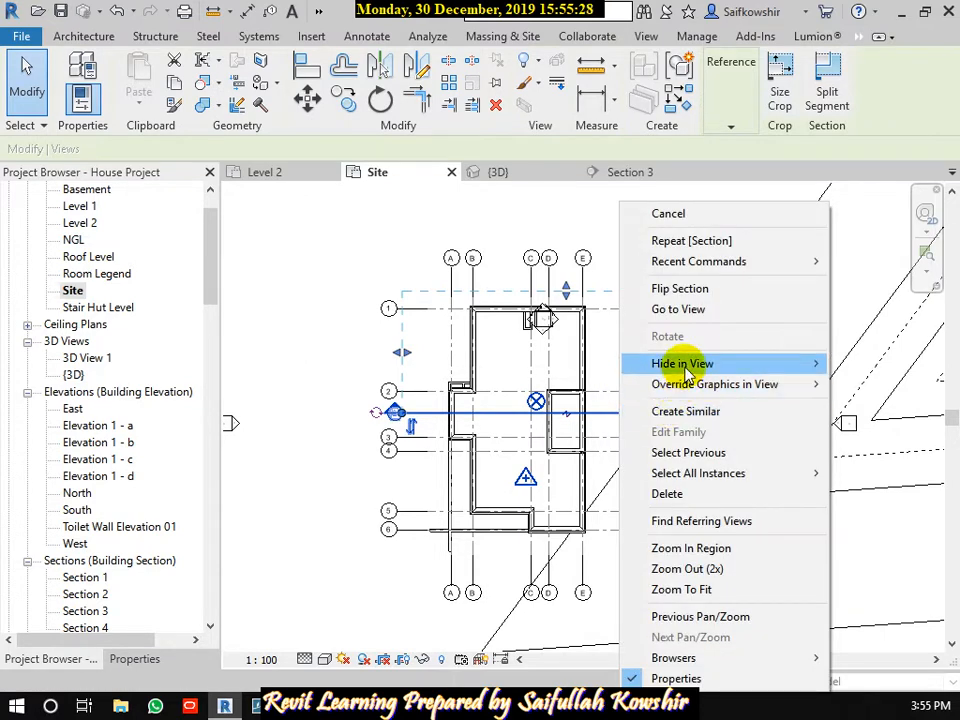
{"action": "left_click", "coordinate": [688, 318]}
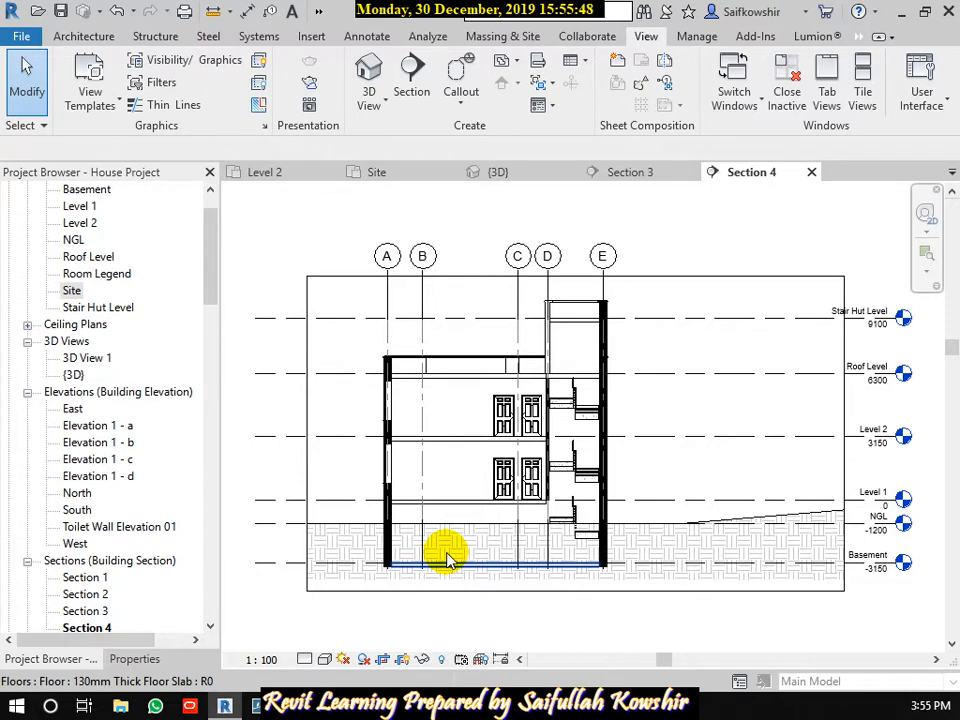
{"action": "scroll", "coordinate": [745, 530], "scroll_direction": "down", "scroll_amount": 3}
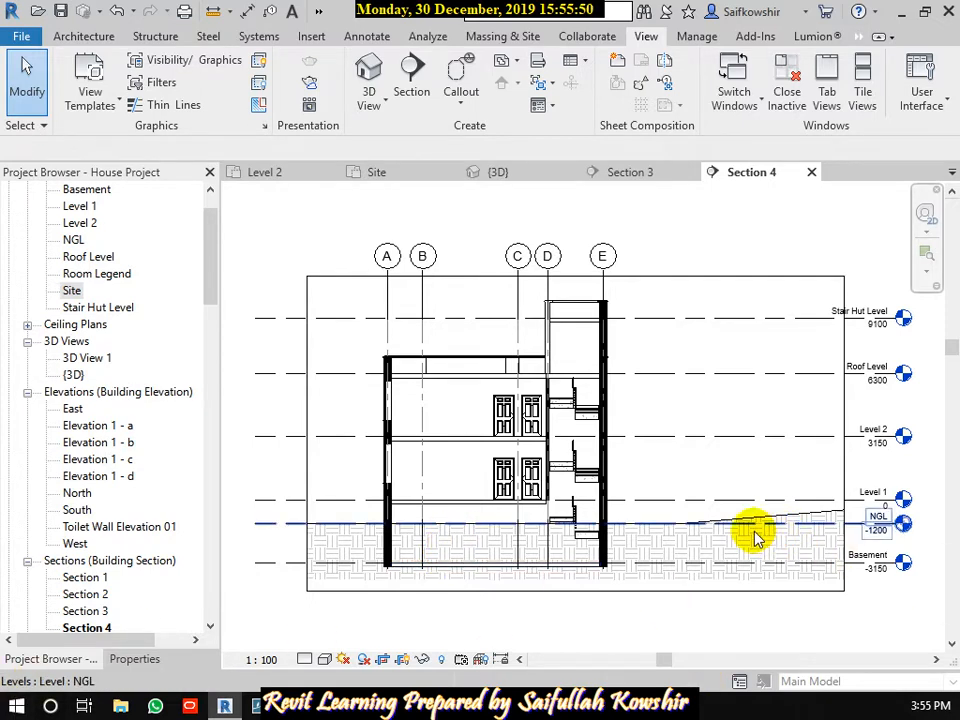
{"action": "middle_click_drag", "start_coordinate": [653, 536], "coordinate": [720, 508]}
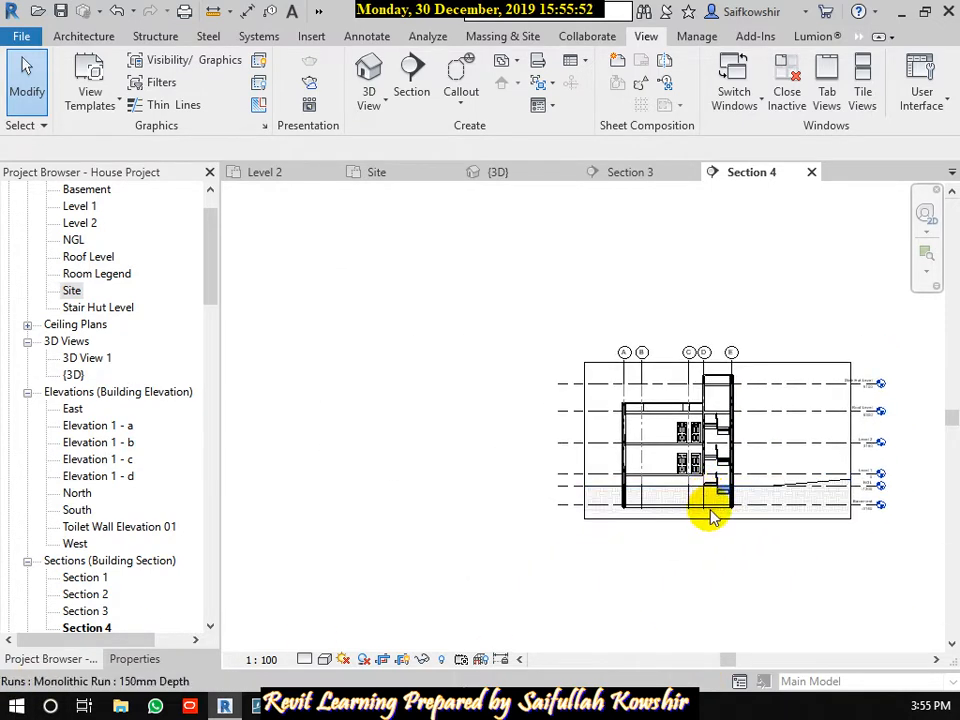
In the Site plan, start a building pad and sketch its straight boundary along the west wall's outer side from the corner near grids B and 2 toward grid 1.
{"action": "double_click", "coordinate": [72, 290]}
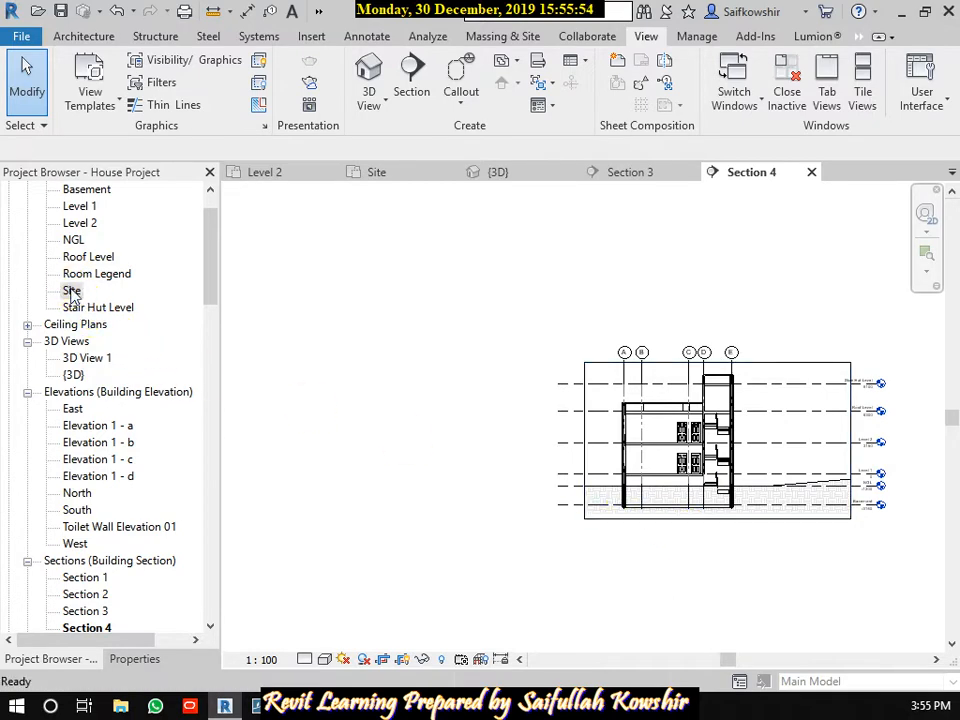
{"action": "scroll", "coordinate": [648, 505], "scroll_direction": "down", "scroll_amount": 3}
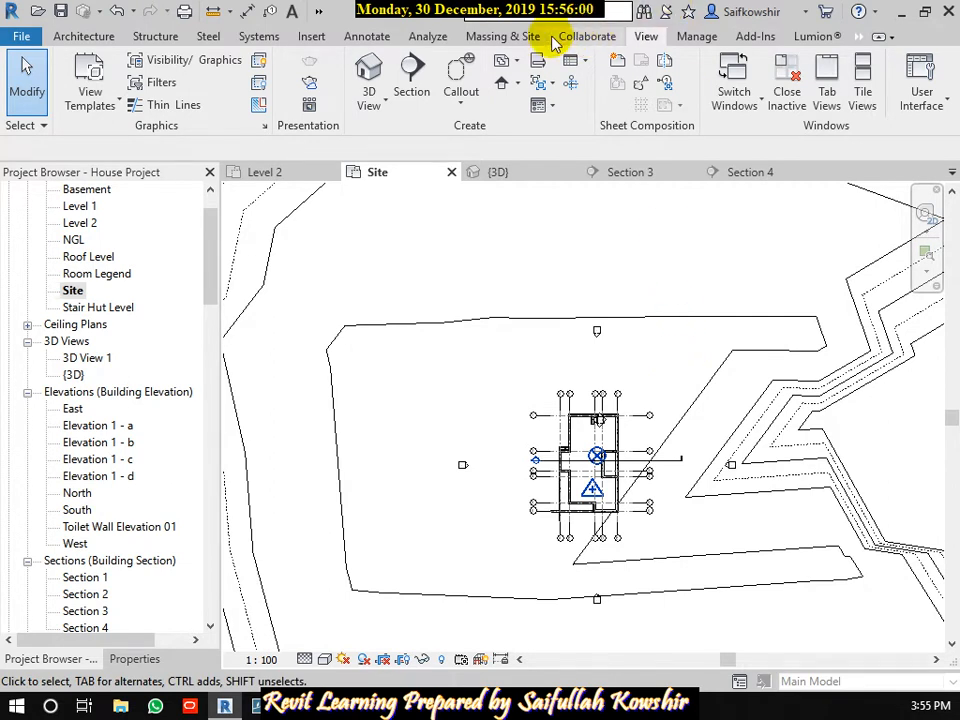
{"action": "left_click", "coordinate": [505, 37]}
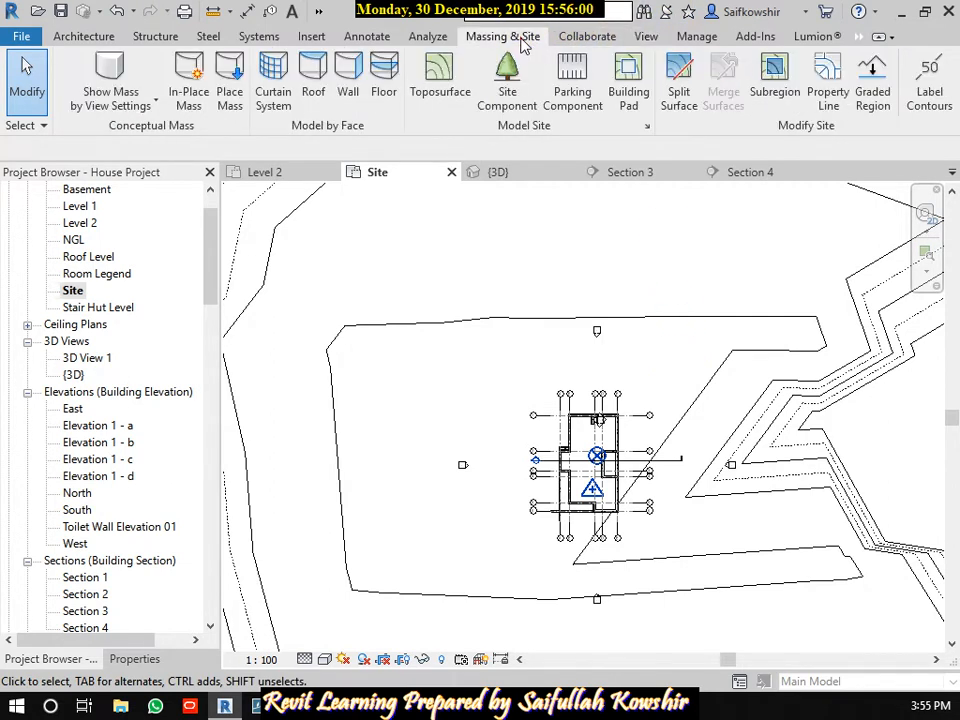
{"action": "left_click", "coordinate": [631, 107]}
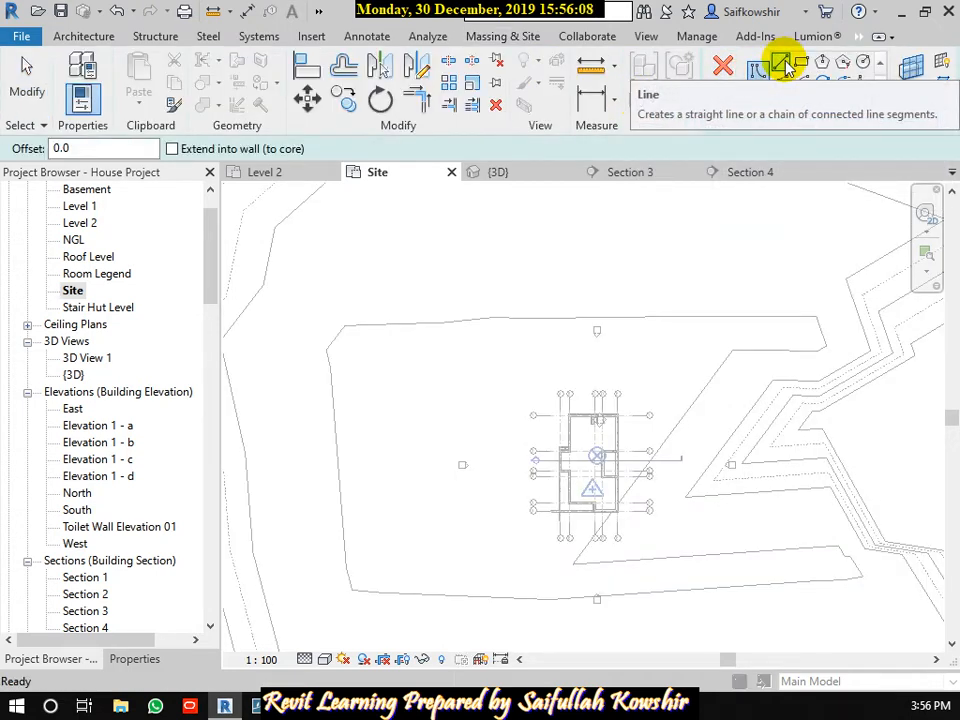
{"action": "left_click", "coordinate": [781, 66]}
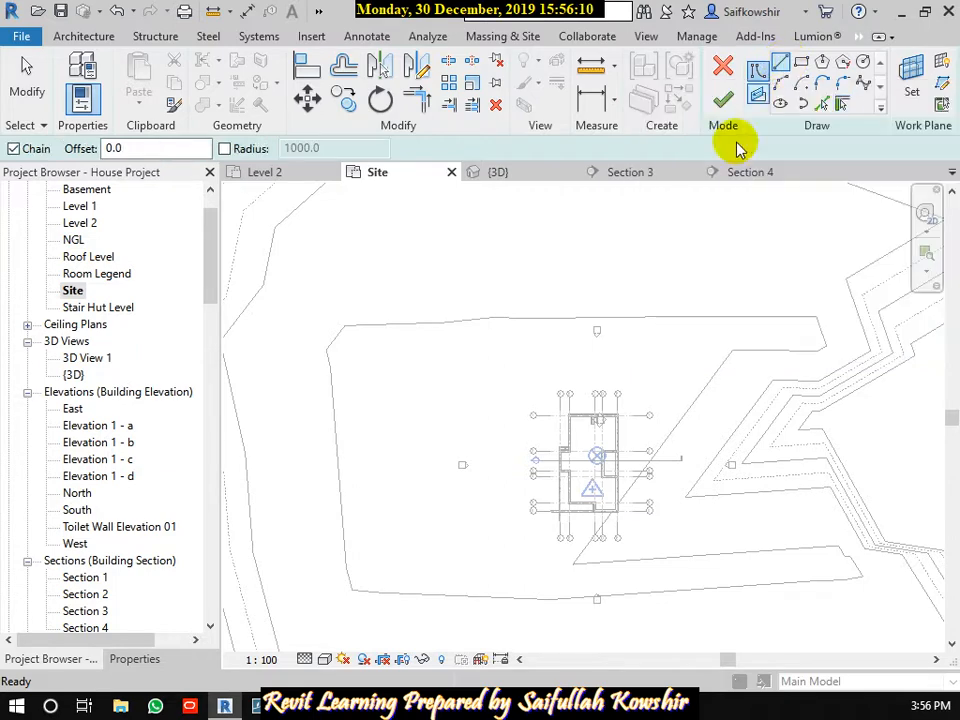
{"action": "scroll", "coordinate": [594, 372], "scroll_direction": "up", "scroll_amount": 3}
{"action": "scroll", "coordinate": [594, 372], "scroll_direction": "up", "scroll_amount": 5}
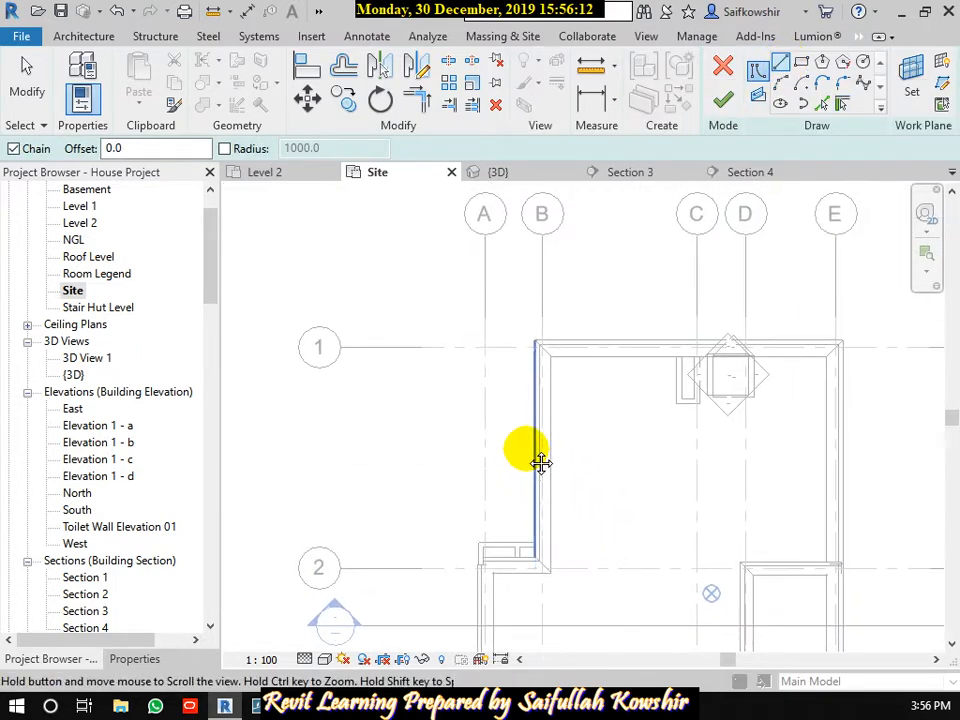
{"action": "scroll", "coordinate": [526, 416], "scroll_direction": "down", "scroll_amount": 2}
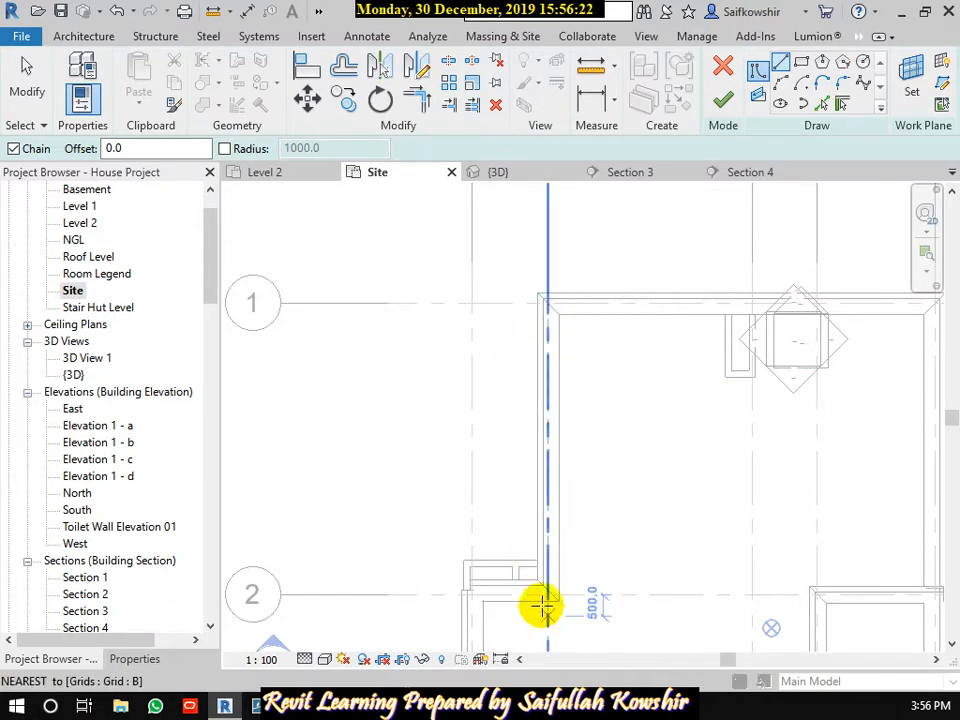
{"action": "scroll", "coordinate": [544, 585], "scroll_direction": "up", "scroll_amount": 3}
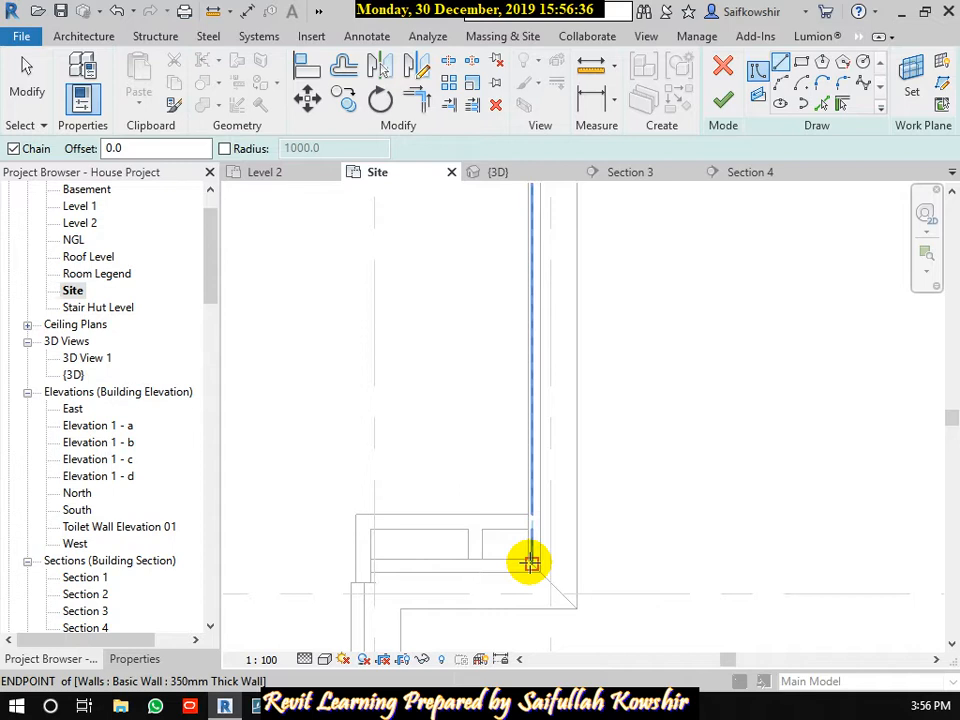
{"action": "left_click", "coordinate": [531, 563]}
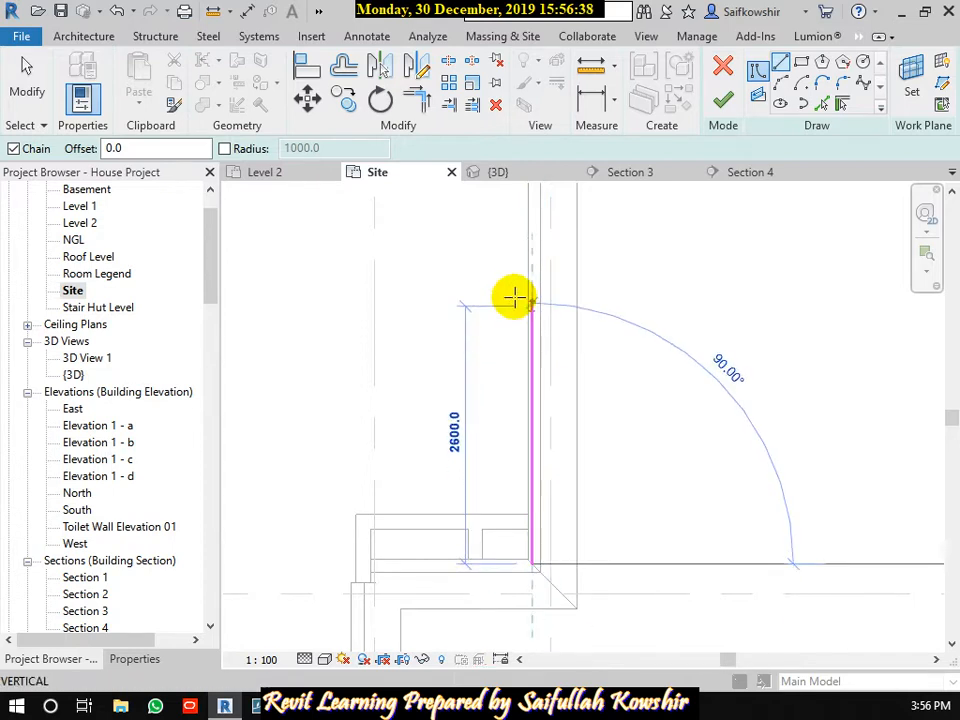
{"action": "mouse_move", "coordinate": [534, 227]}
{"action": "middle_mouse_down"}
{"action": "mouse_move", "coordinate": [544, 521]}
{"action": "mouse_move", "coordinate": [520, 632]}
{"action": "middle_mouse_up"}
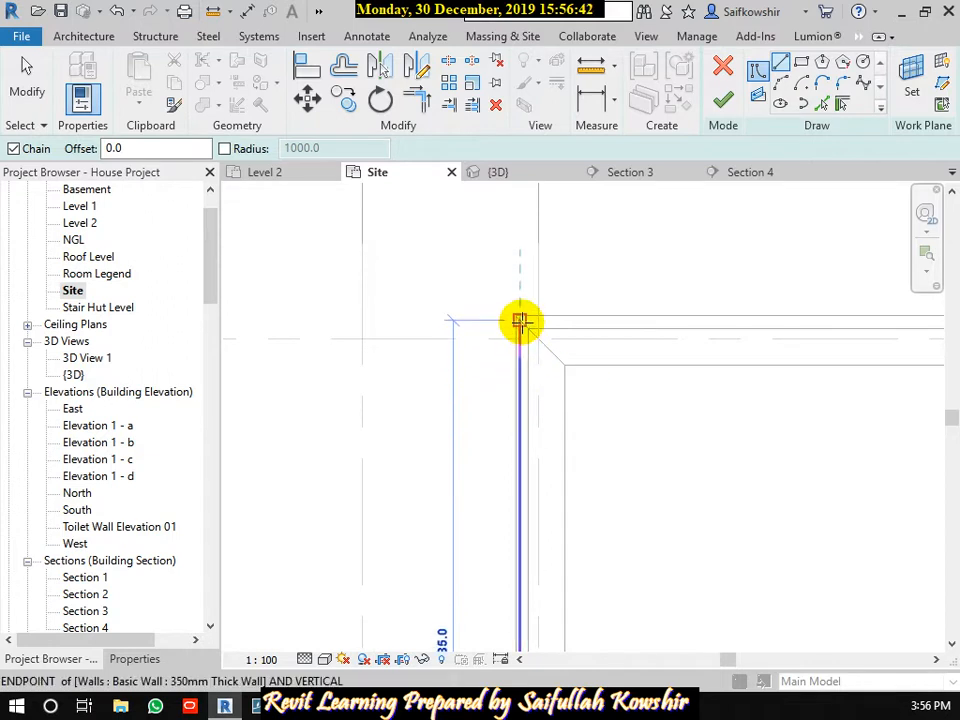
Continue the pad boundary to the building's northwest wall corner, then along the north wall to the northeast corner.
{"action": "left_click", "coordinate": [520, 320]}
{"action": "middle_click_drag", "start_coordinate": [771, 326], "coordinate": [320, 321]}
{"action": "scroll", "coordinate": [320, 321], "scroll_direction": "down", "scroll_amount": 1}
{"action": "scroll", "coordinate": [701, 321], "scroll_direction": "up", "scroll_amount": 2}
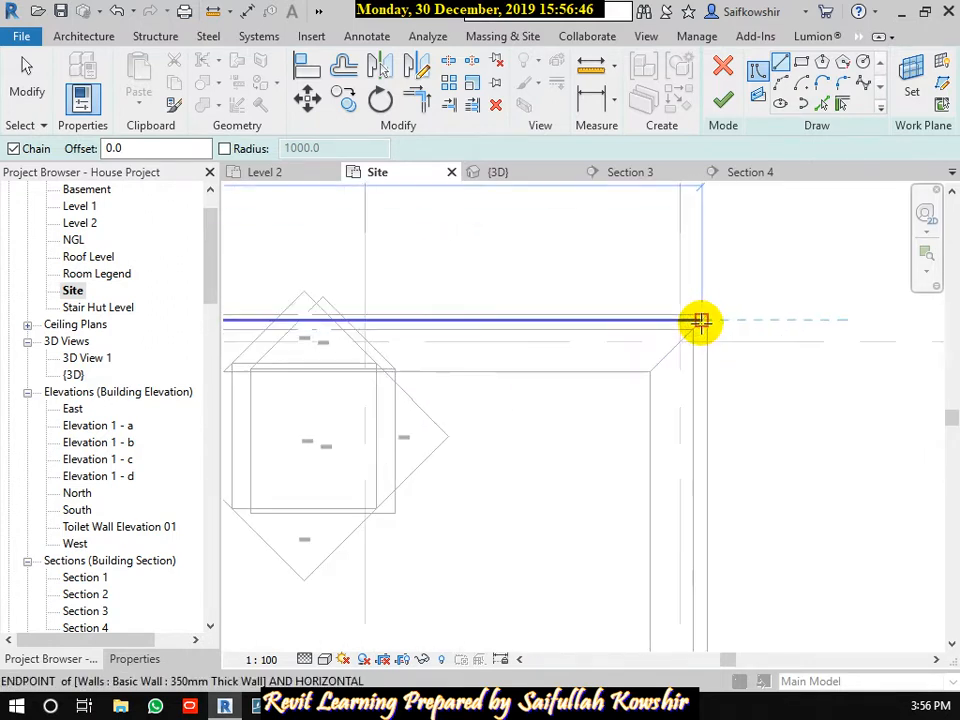
{"action": "left_click", "coordinate": [701, 321]}
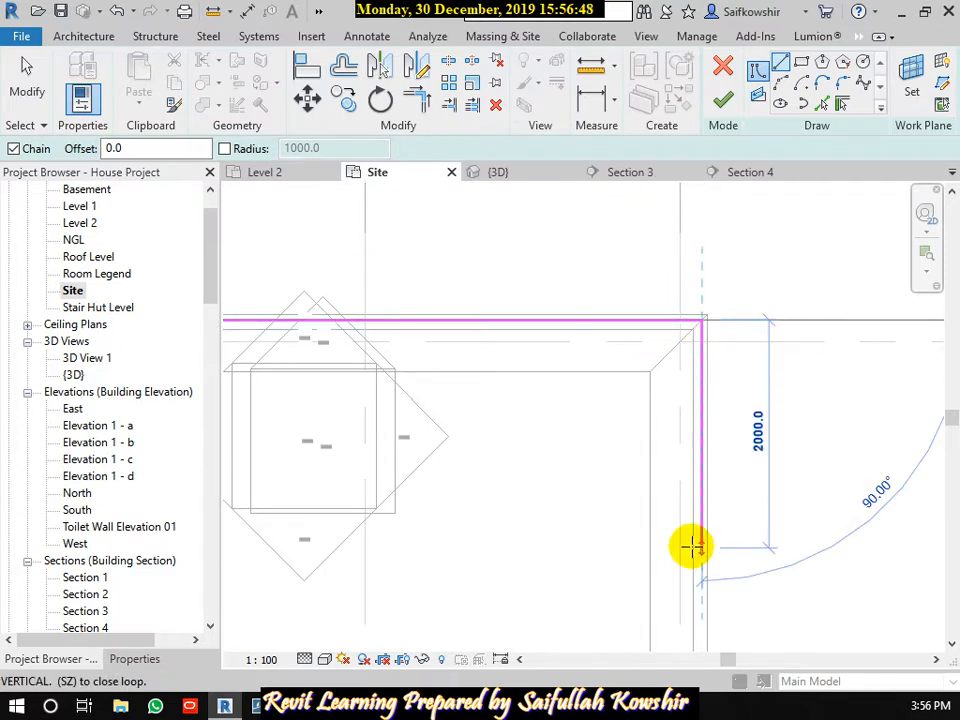
Draw the pad boundary line down the full east wall to the building's southeast corner at grid 6.
{"action": "scroll", "coordinate": [692, 545], "scroll_direction": "down", "scroll_amount": 2}
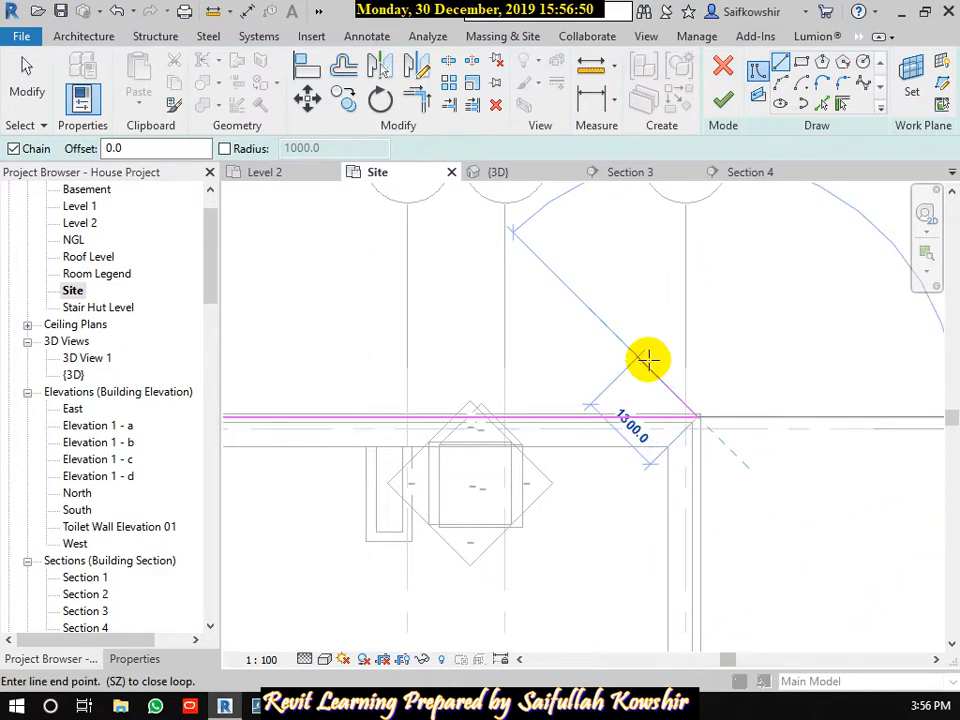
{"action": "middle_click_drag", "start_coordinate": [690, 545], "coordinate": [679, 262]}
{"action": "scroll", "coordinate": [679, 262], "scroll_direction": "down", "scroll_amount": 2}
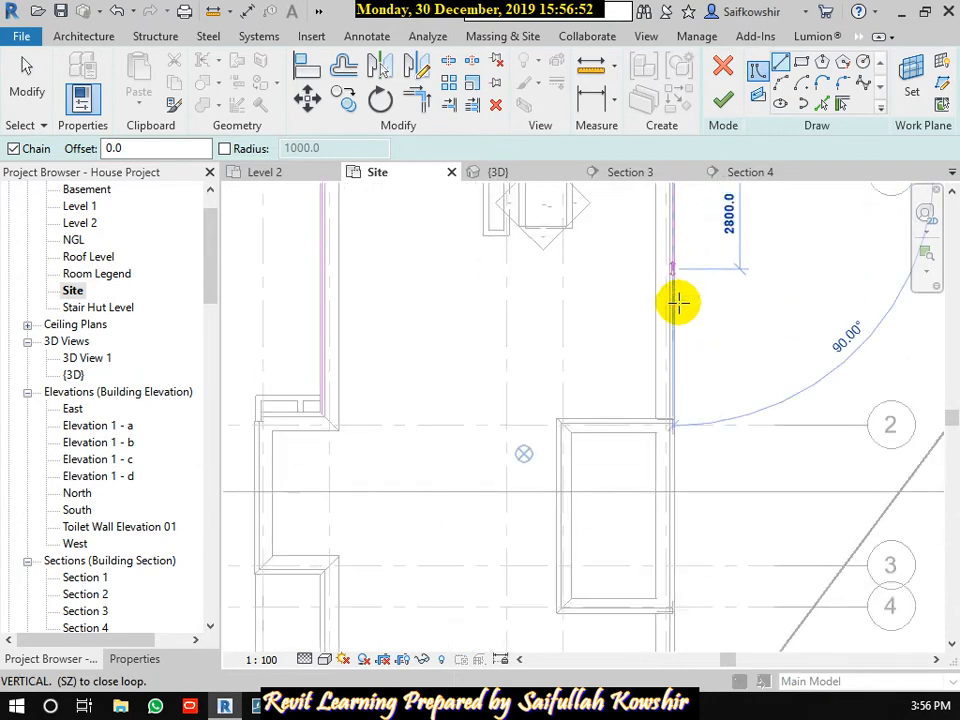
{"action": "middle_click_drag", "start_coordinate": [677, 572], "coordinate": [677, 174]}
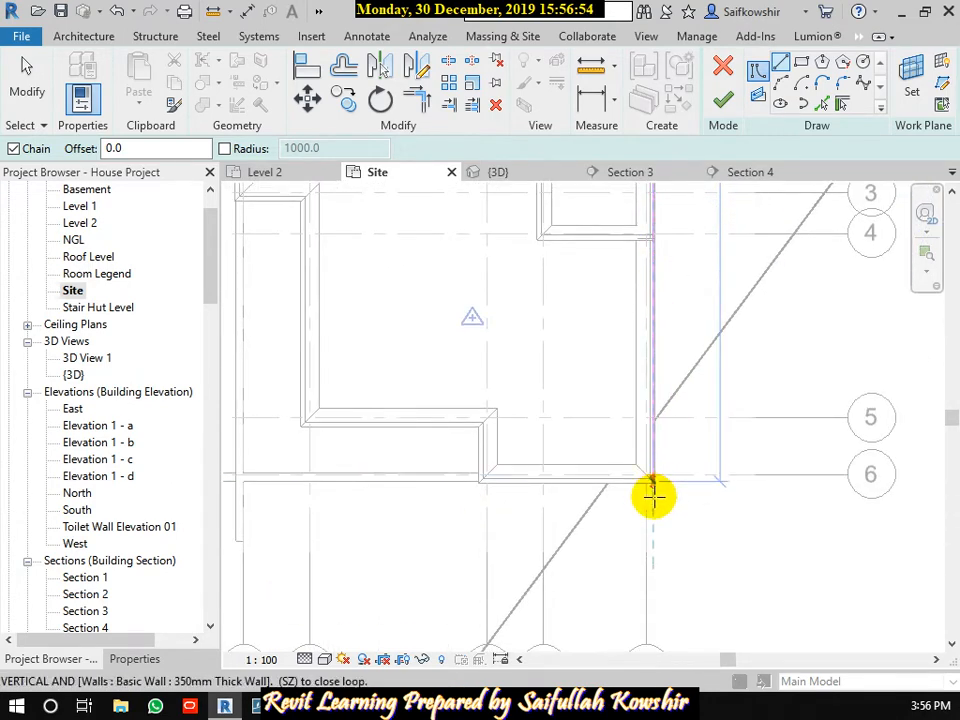
{"action": "scroll", "coordinate": [651, 495], "scroll_direction": "up", "scroll_amount": 4}
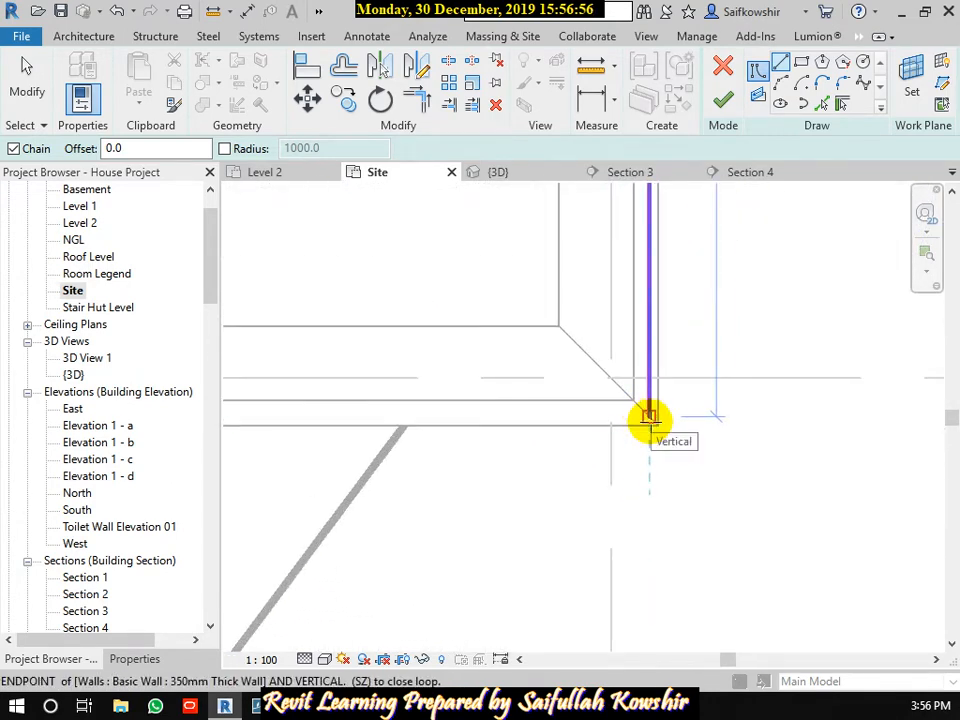
{"action": "left_click", "coordinate": [650, 416]}
Trace the boundary west along the south wall at grid 6 and up the short return wall to grid 5.
{"action": "middle_click_drag", "start_coordinate": [288, 428], "coordinate": [808, 441]}
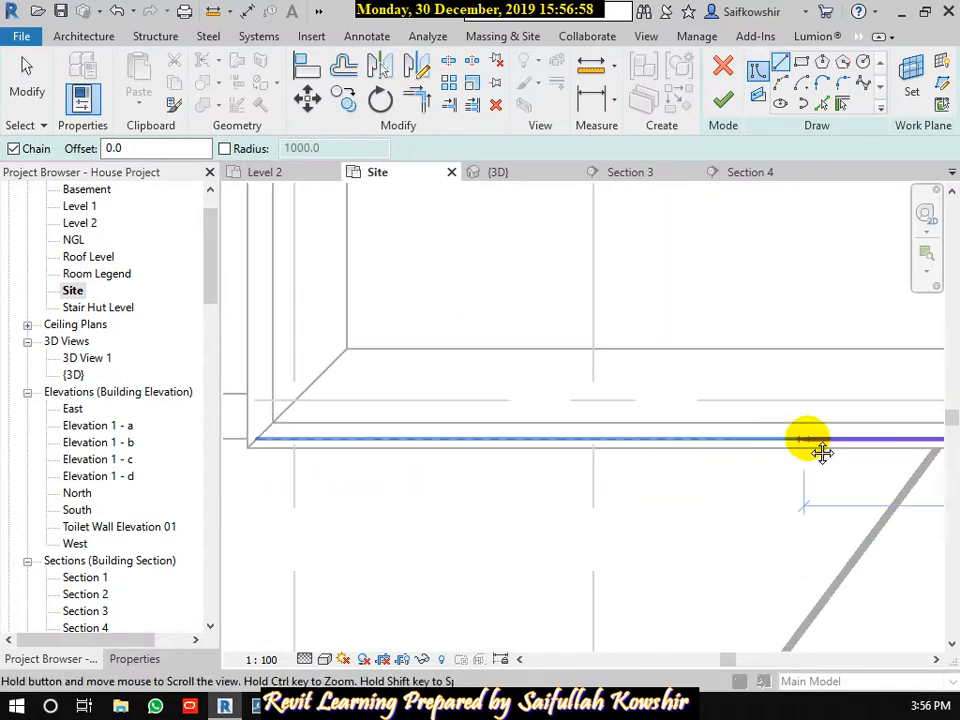
{"action": "left_click", "coordinate": [258, 435]}
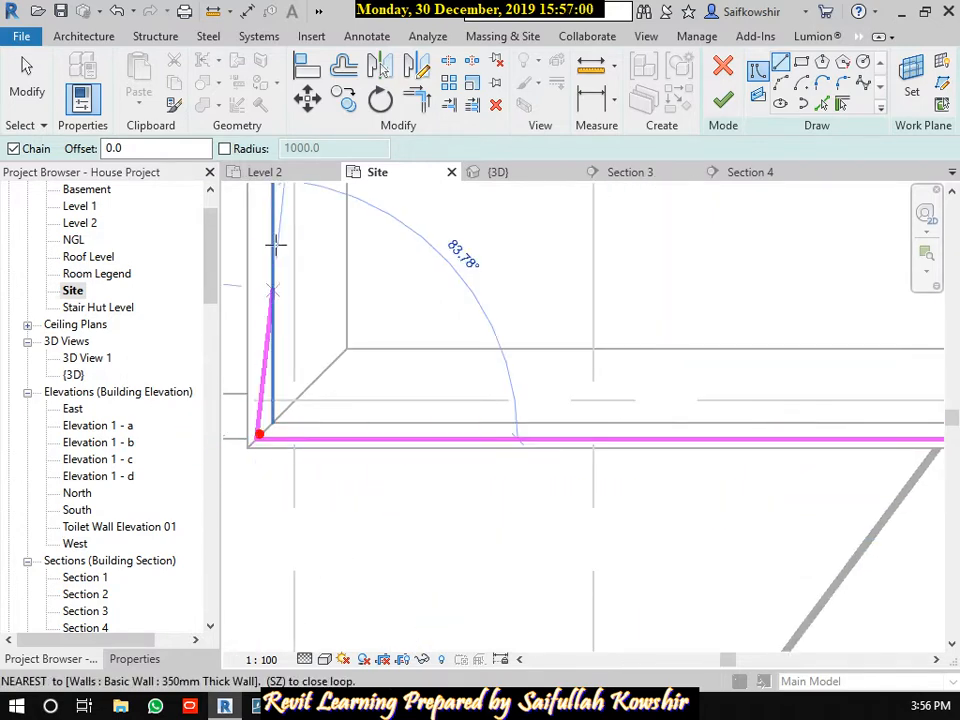
{"action": "mouse_move", "coordinate": [273, 214]}
{"action": "middle_mouse_down"}
{"action": "mouse_move", "coordinate": [270, 225]}
{"action": "mouse_move", "coordinate": [527, 578]}
{"action": "middle_mouse_up"}
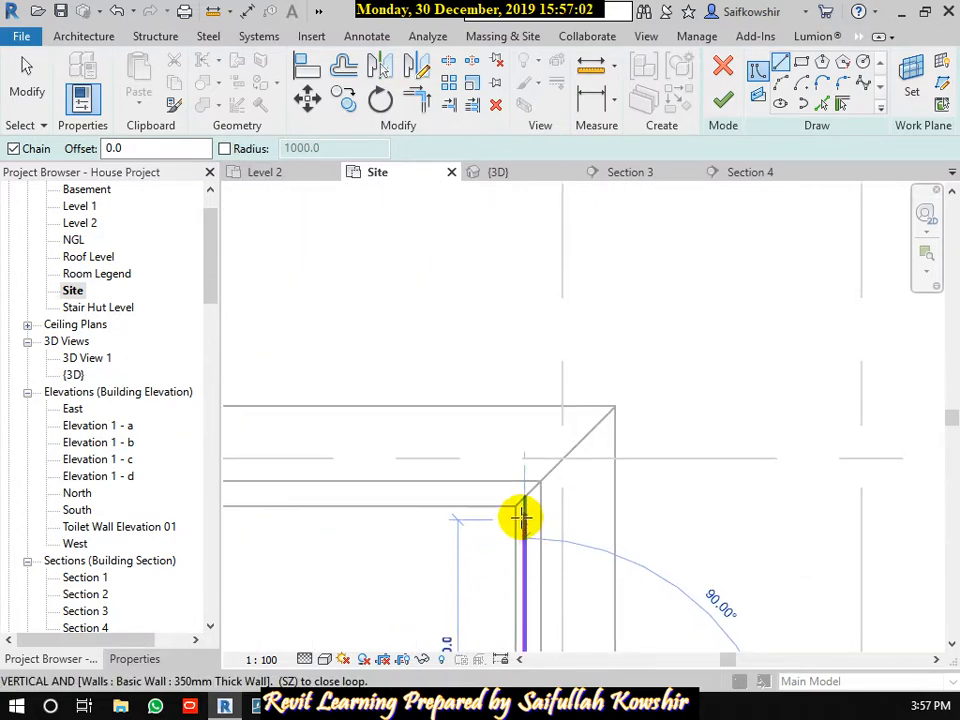
{"action": "left_click", "coordinate": [523, 498]}
Trace the boundary about 4765 mm west along the grid 5 wall and about 6050 mm north to the projecting bay.
{"action": "middle_click_drag", "start_coordinate": [319, 499], "coordinate": [626, 498]}
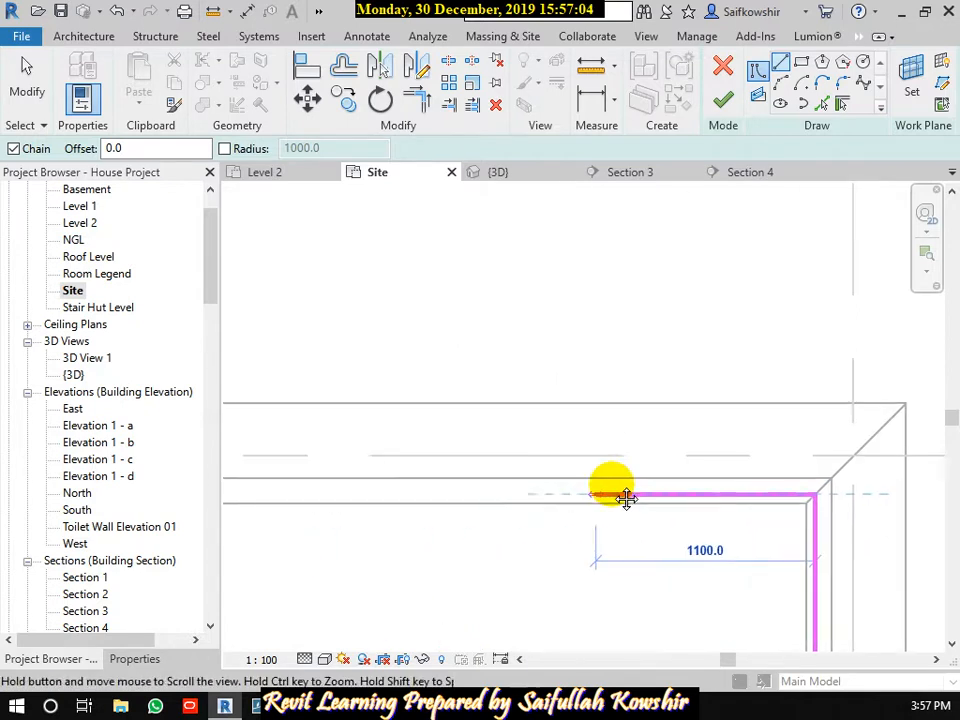
{"action": "scroll", "coordinate": [622, 490], "scroll_direction": "down", "scroll_amount": 3}
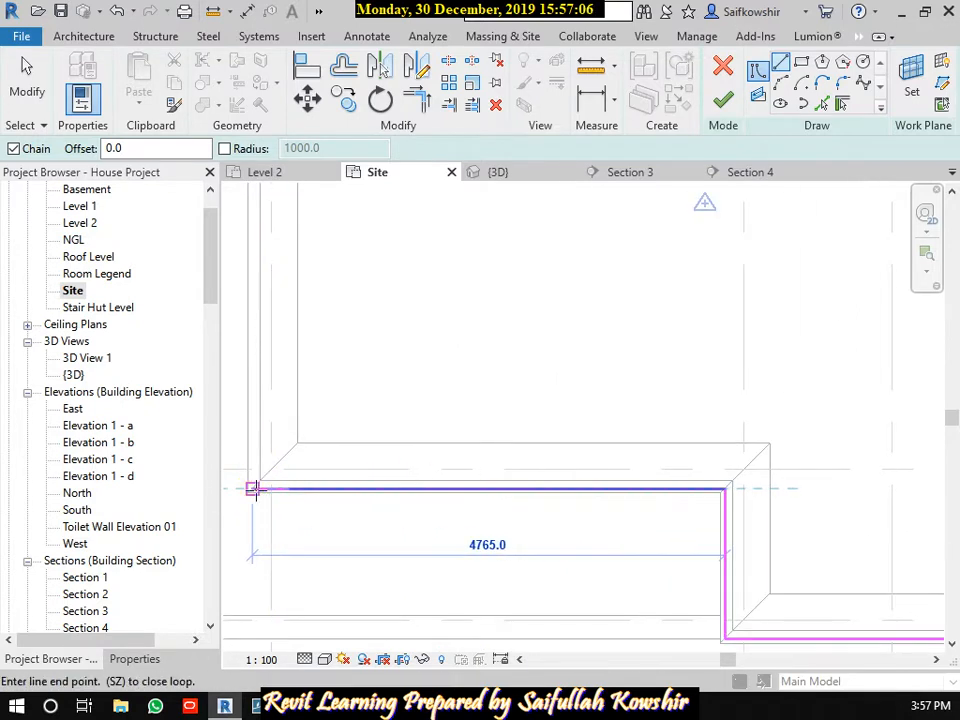
{"action": "left_click", "coordinate": [252, 489]}
{"action": "middle_click_drag", "start_coordinate": [255, 306], "coordinate": [355, 600]}
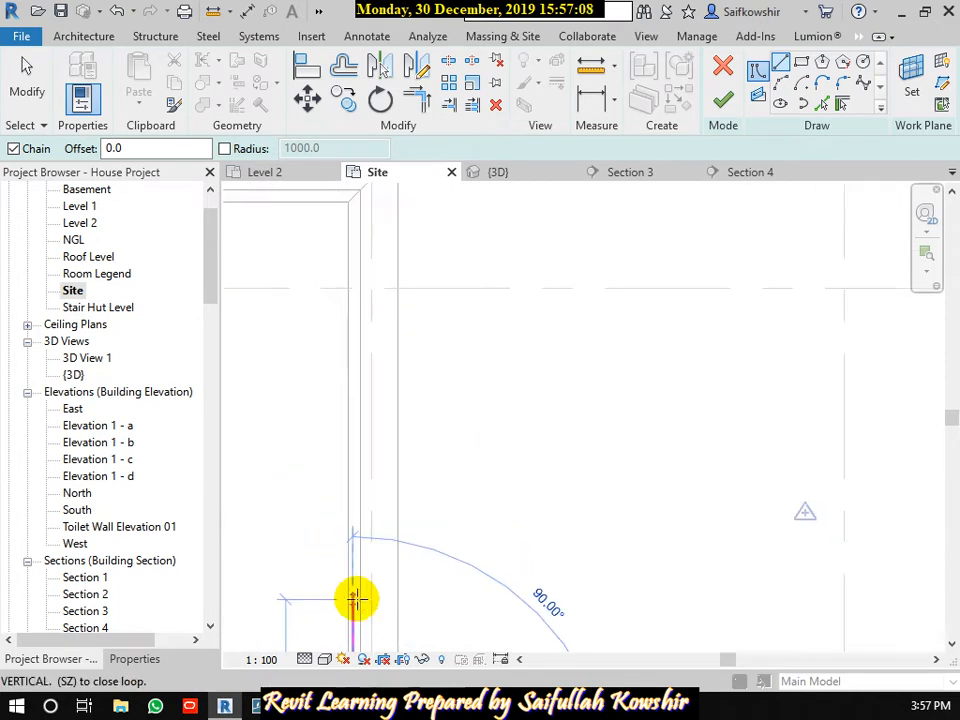
{"action": "scroll", "coordinate": [355, 600], "scroll_direction": "down", "scroll_amount": 3}
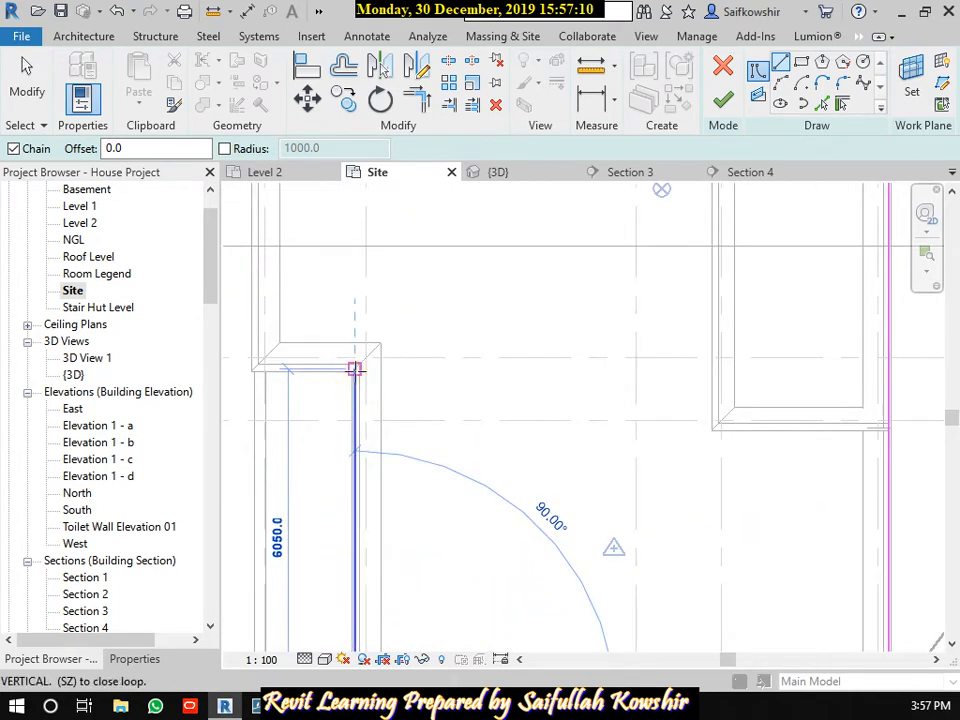
{"action": "left_click", "coordinate": [355, 370]}
Trace the boundary around the projecting west bay and the outer pipe chase wall, ending at the upper west boundary line.
{"action": "scroll", "coordinate": [256, 367], "scroll_direction": "up", "scroll_amount": 3}
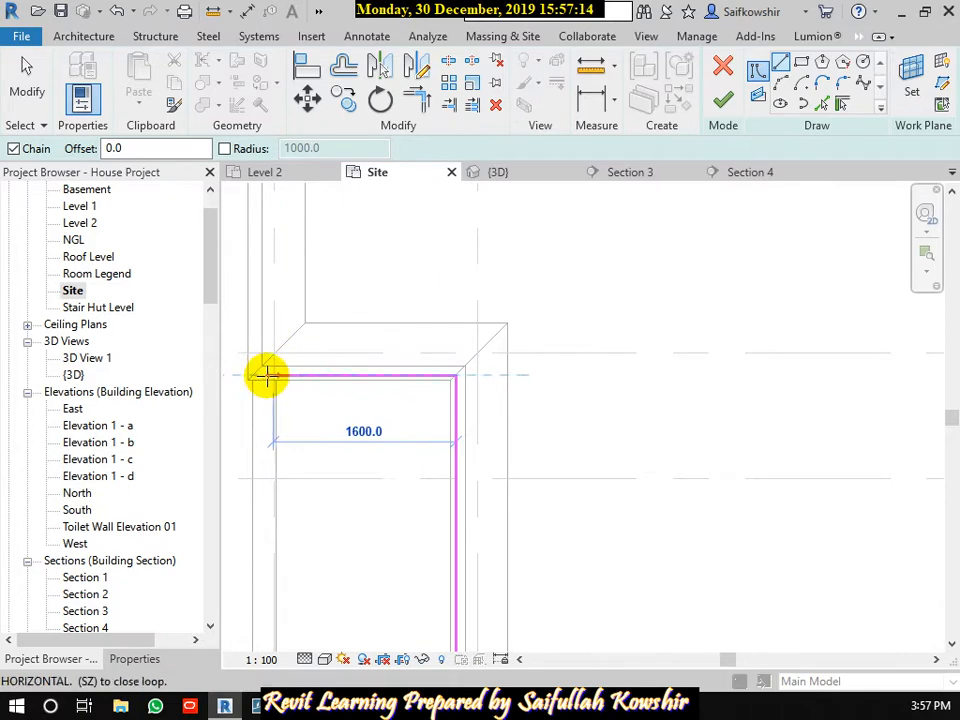
{"action": "left_click", "coordinate": [253, 375]}
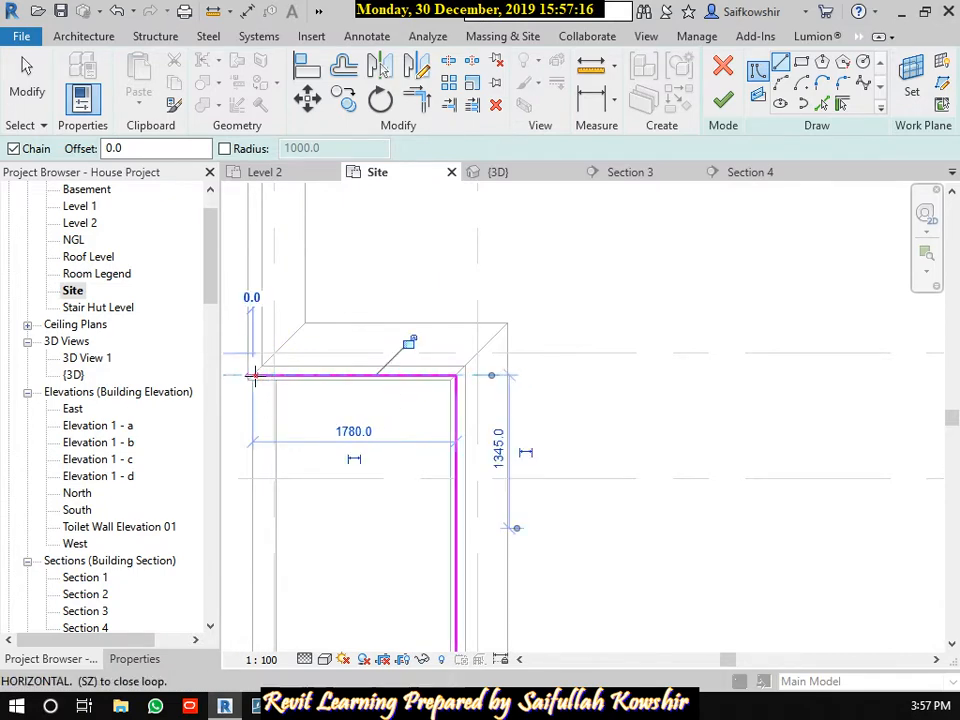
{"action": "middle_click_drag", "start_coordinate": [253, 300], "coordinate": [301, 533]}
{"action": "scroll", "coordinate": [300, 528], "scroll_direction": "down", "scroll_amount": 2}
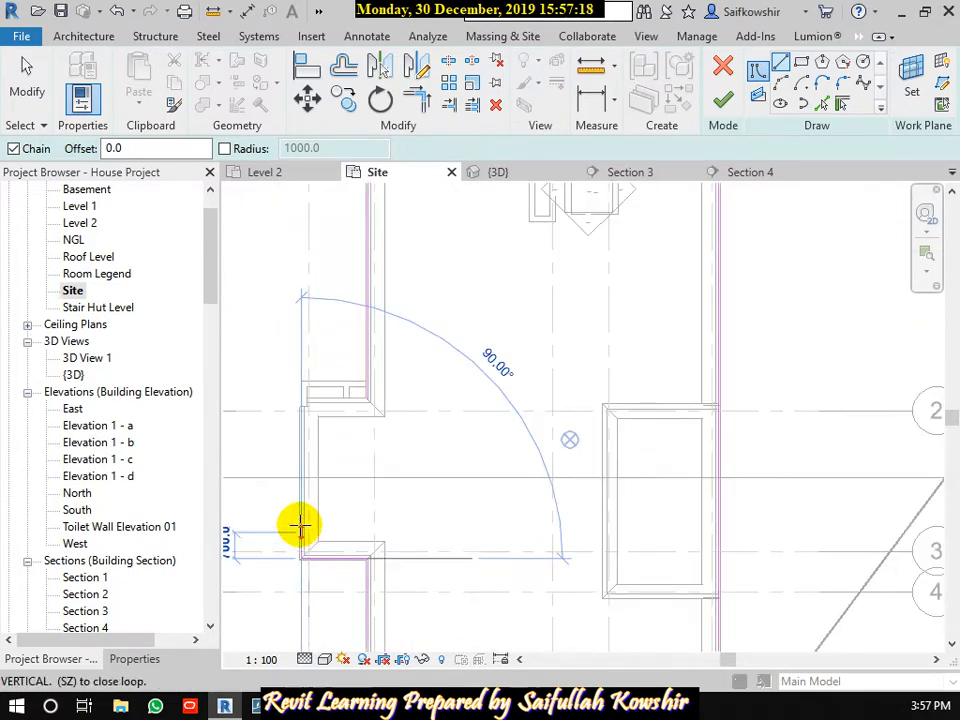
{"action": "scroll", "coordinate": [306, 390], "scroll_direction": "up", "scroll_amount": 5}
{"action": "scroll", "coordinate": [305, 393], "scroll_direction": "up", "scroll_amount": 3}
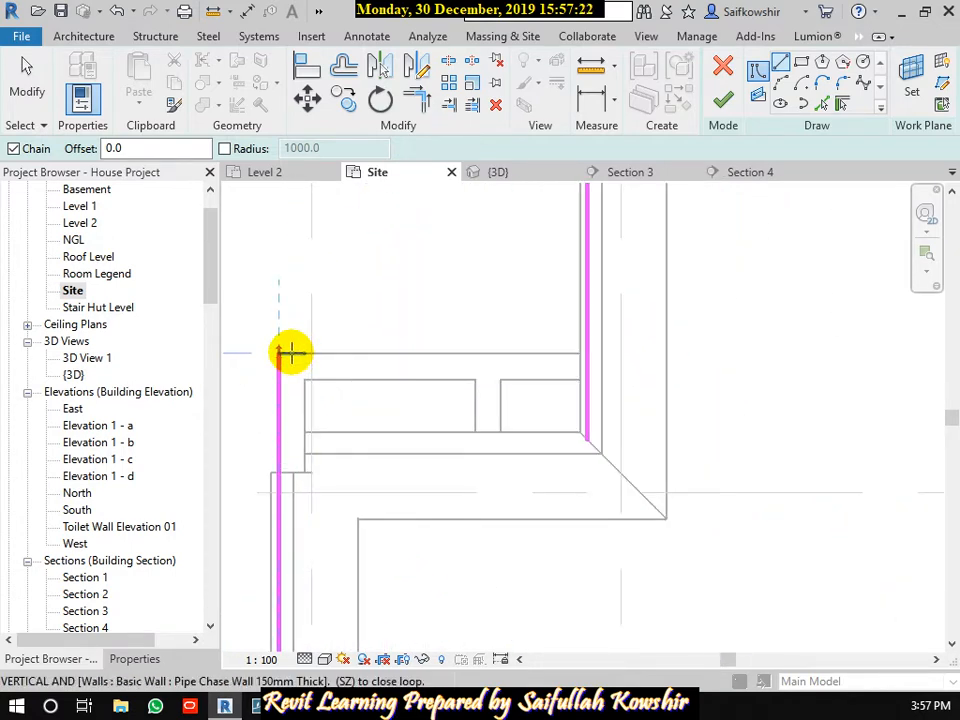
{"action": "left_click", "coordinate": [280, 352]}
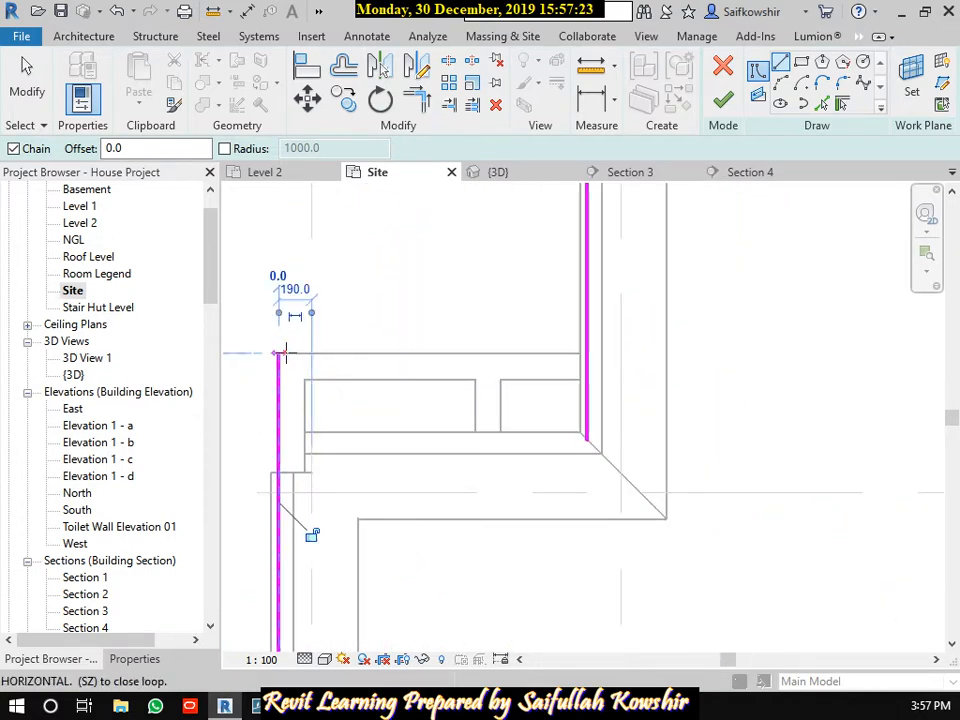
{"action": "left_click", "coordinate": [585, 354]}
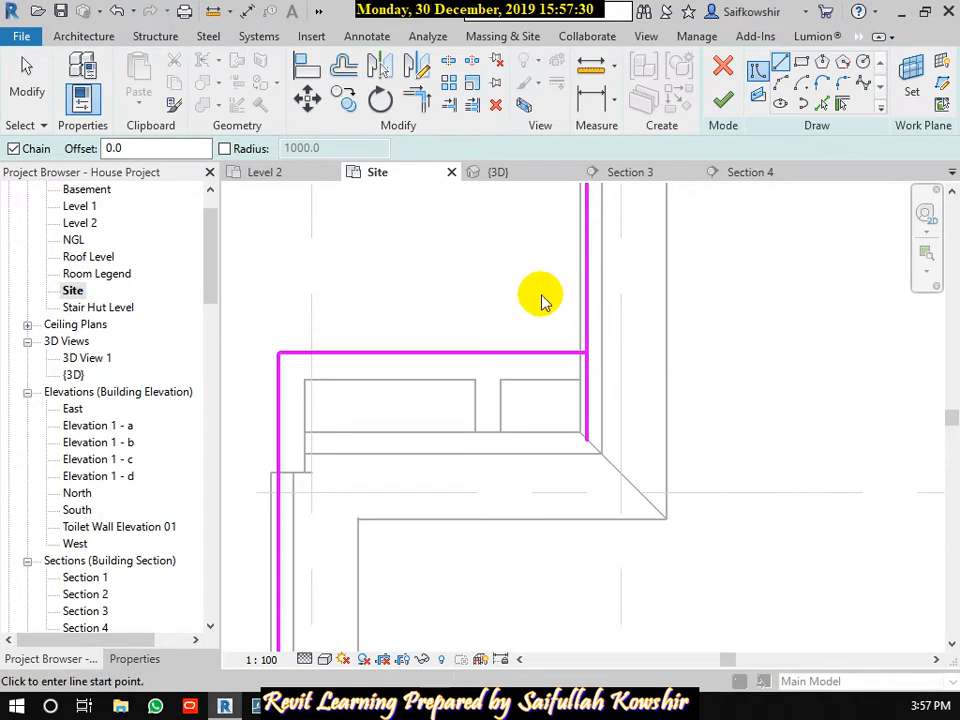
Trim the pipe chase boundary line and the upper west boundary line to a corner, and finish the pad sketch.
{"action": "key", "text": "Escape"}
{"action": "key", "text": "t"}
{"action": "key", "text": "r"}
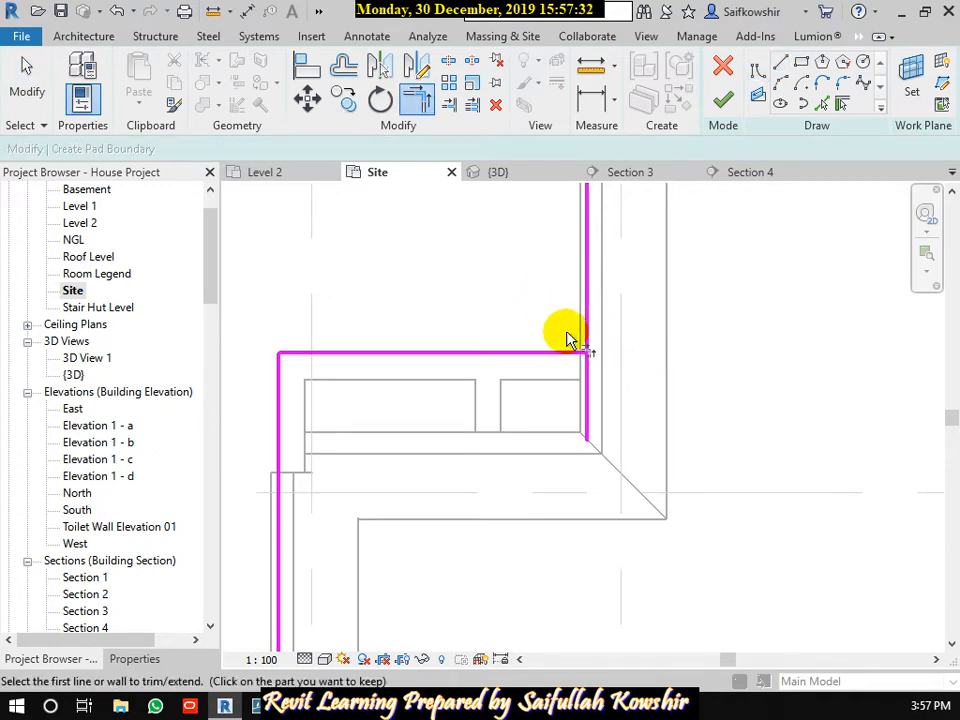
{"action": "left_click", "coordinate": [536, 355]}
{"action": "left_click", "coordinate": [584, 318]}
{"action": "scroll", "coordinate": [541, 327], "scroll_direction": "down", "scroll_amount": 5}
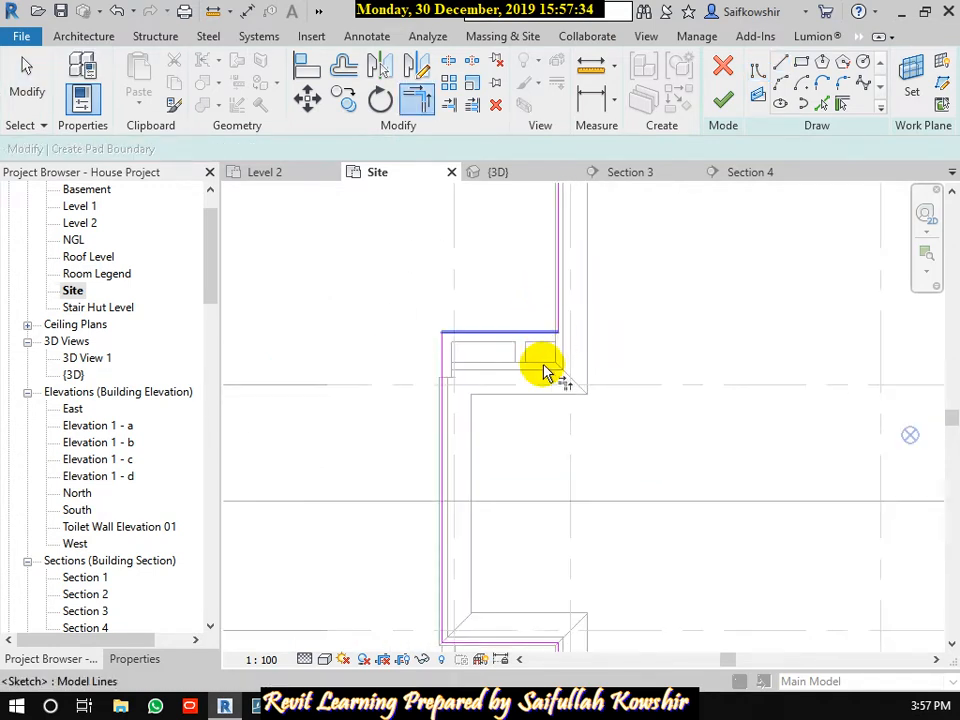
{"action": "scroll", "coordinate": [630, 402], "scroll_direction": "down", "scroll_amount": 4}
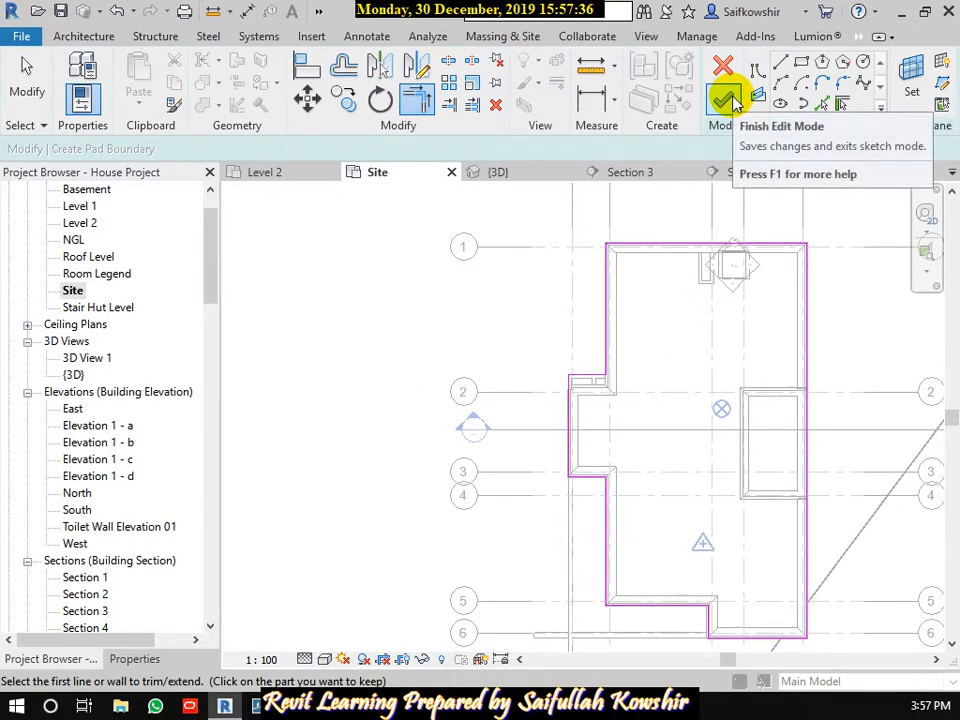
{"action": "left_click", "coordinate": [726, 100]}
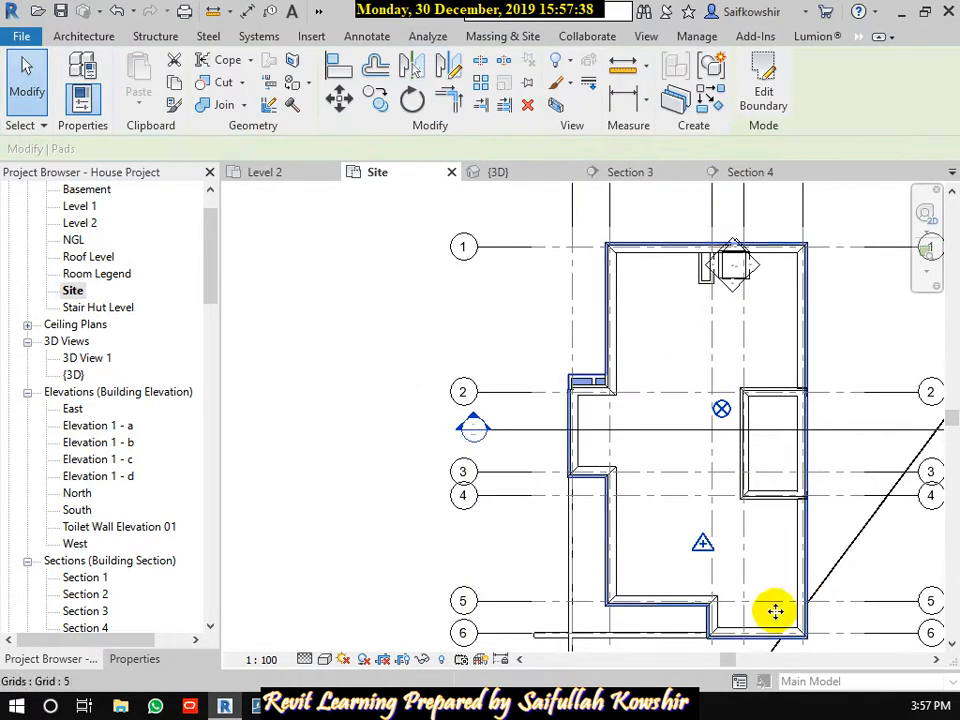
Examine the building pad against the house and toposurface in the site plan and the 3D view.
{"action": "middle_click_drag", "start_coordinate": [685, 492], "coordinate": [540, 480]}
{"action": "scroll", "coordinate": [530, 480], "scroll_direction": "down", "scroll_amount": 4}
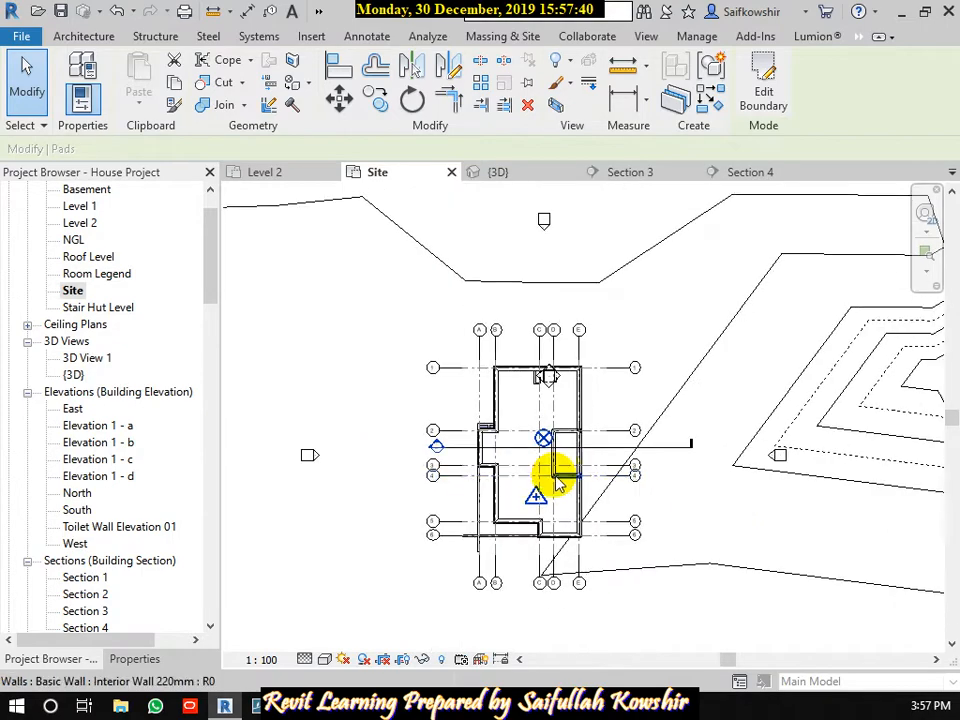
{"action": "left_click", "coordinate": [611, 258]}
{"action": "left_click", "coordinate": [500, 173]}
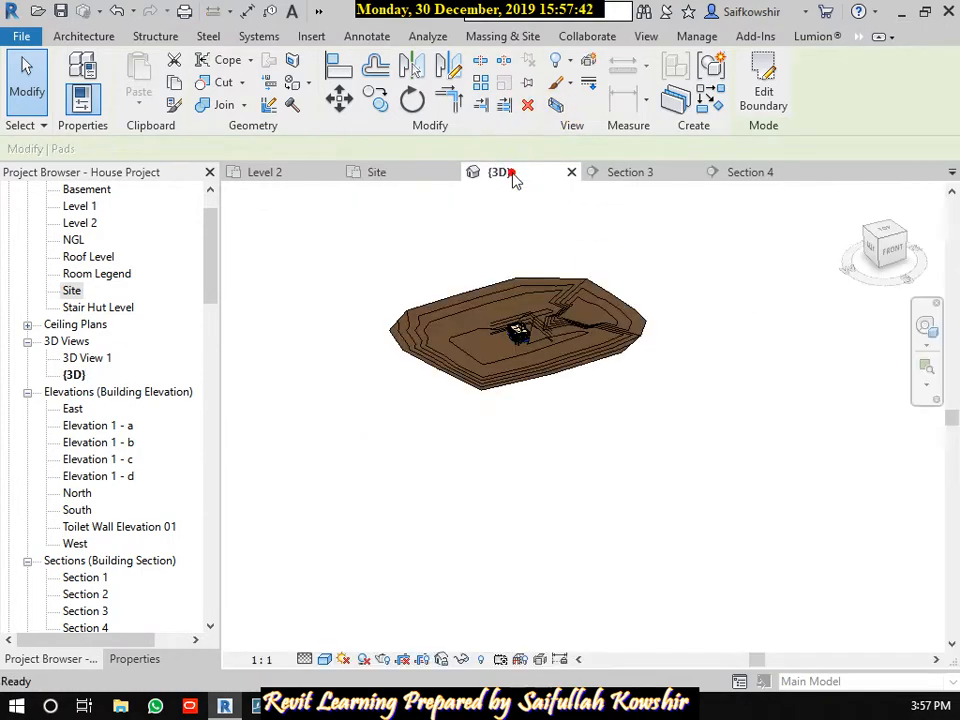
{"action": "scroll", "coordinate": [531, 341], "scroll_direction": "up", "scroll_amount": 10}
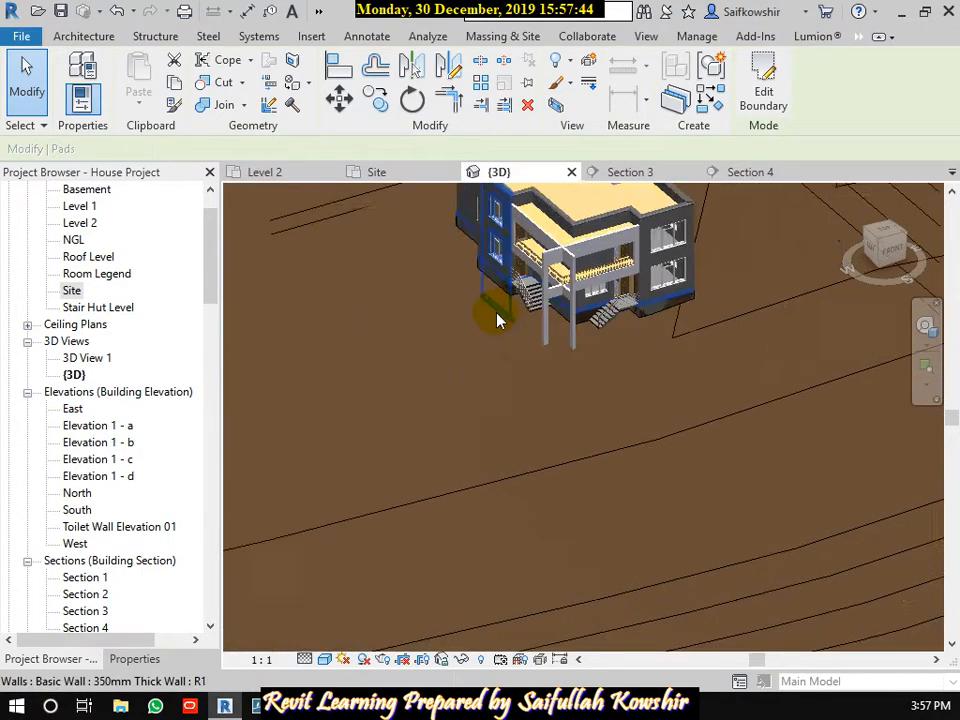
{"action": "middle_click_drag", "start_coordinate": [516, 314], "coordinate": [431, 429]}
{"action": "scroll", "coordinate": [731, 474], "scroll_direction": "up", "scroll_amount": 4}
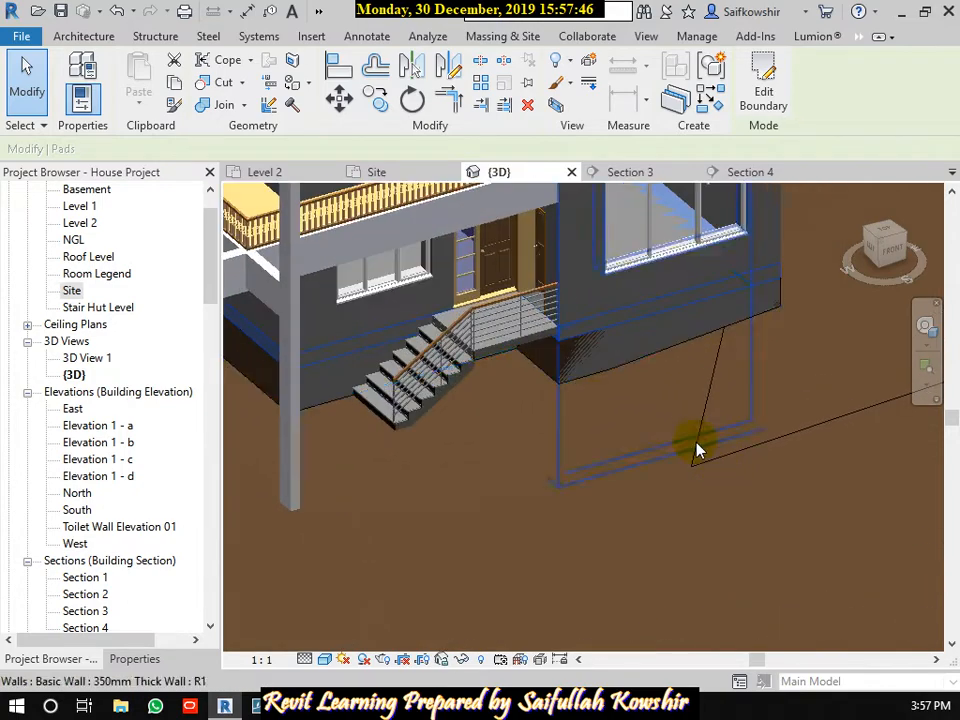
{"action": "middle_click_drag", "start_coordinate": [599, 410], "coordinate": [575, 437]}
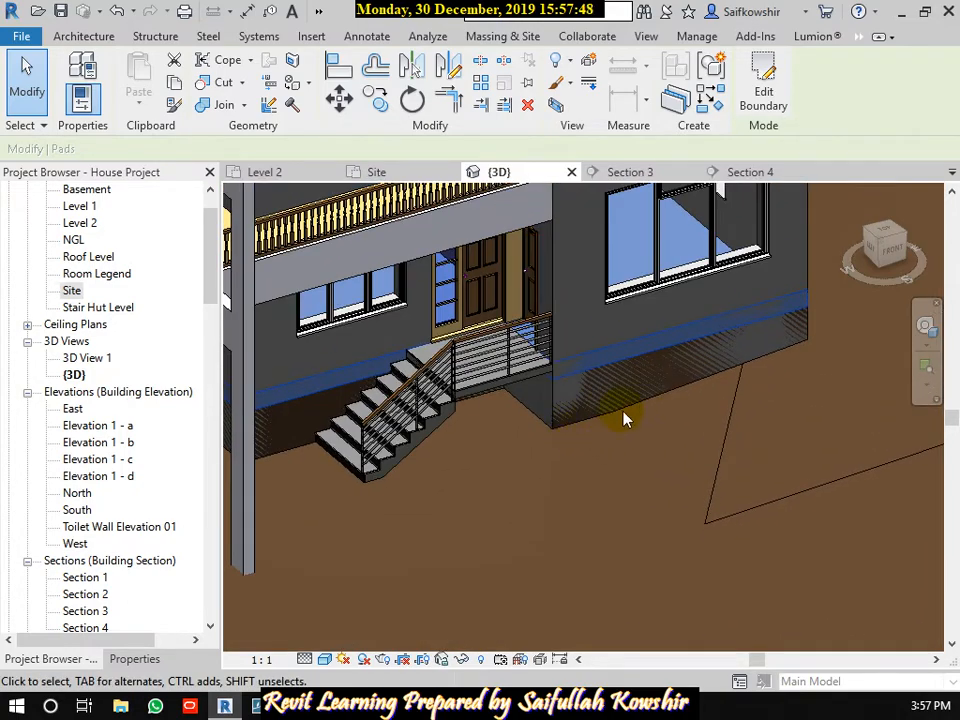
{"action": "scroll", "coordinate": [654, 400], "scroll_direction": "down", "scroll_amount": 4}
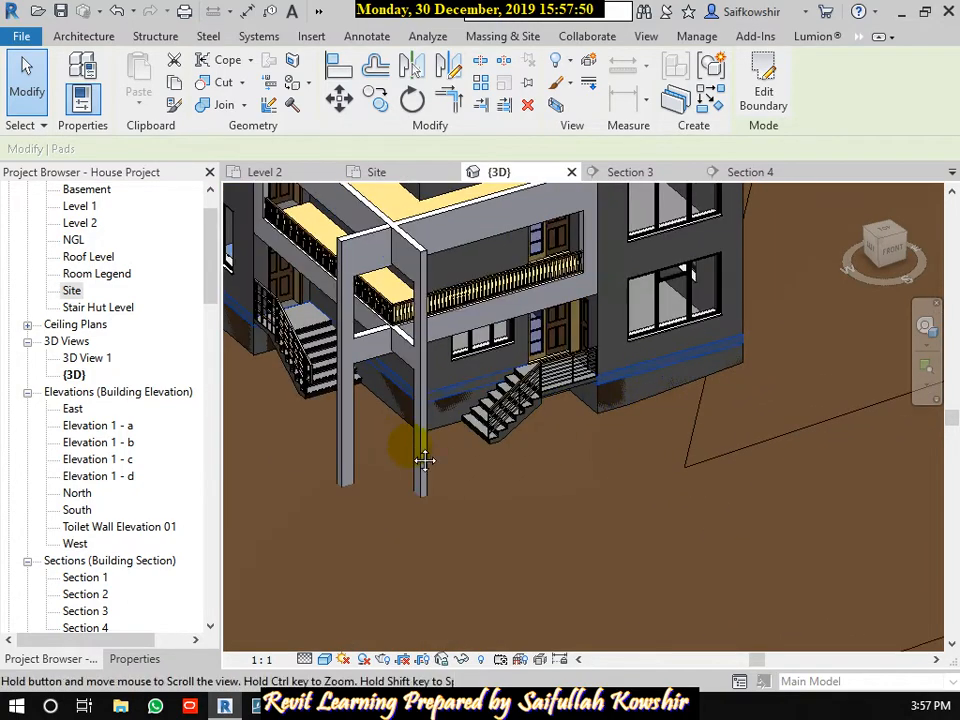
{"action": "middle_click_drag", "start_coordinate": [418, 456], "coordinate": [558, 518], "text": "shift"}
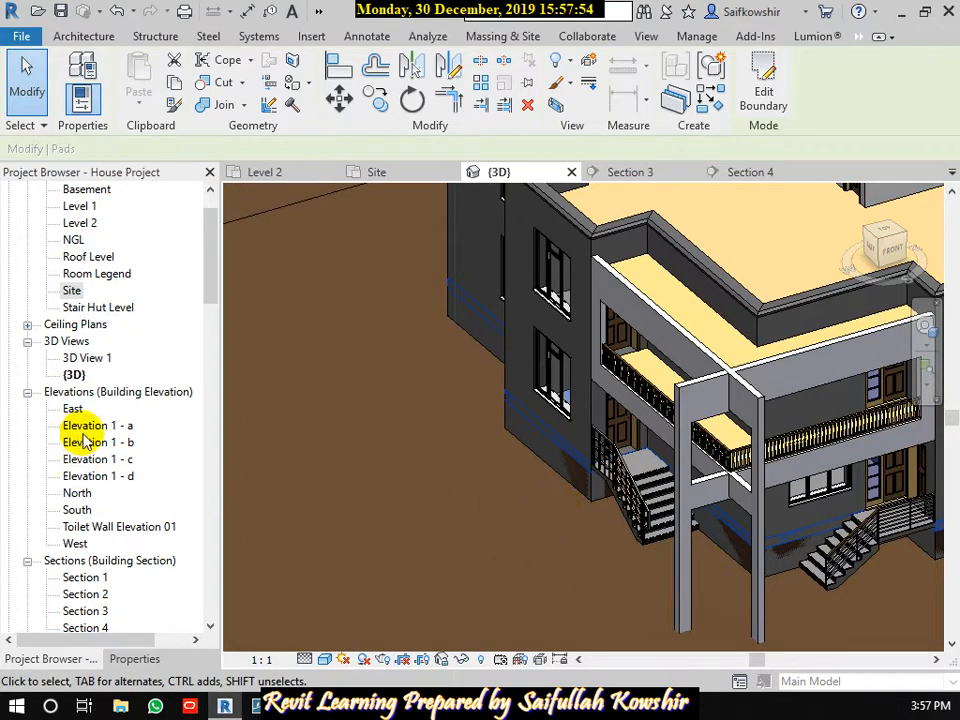
Open Section 4 and examine the pad's height relative to the basement floor and the surrounding terrain.
{"action": "left_click", "coordinate": [90, 627]}
{"action": "scroll", "coordinate": [130, 600], "scroll_direction": "down", "scroll_amount": 2}
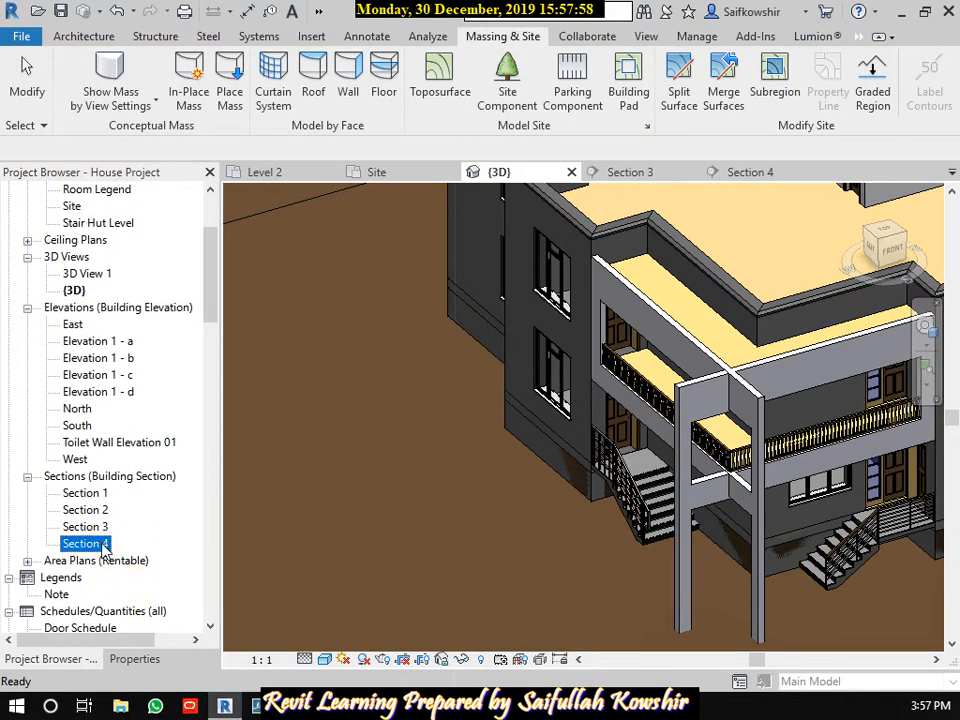
{"action": "double_click", "coordinate": [103, 546]}
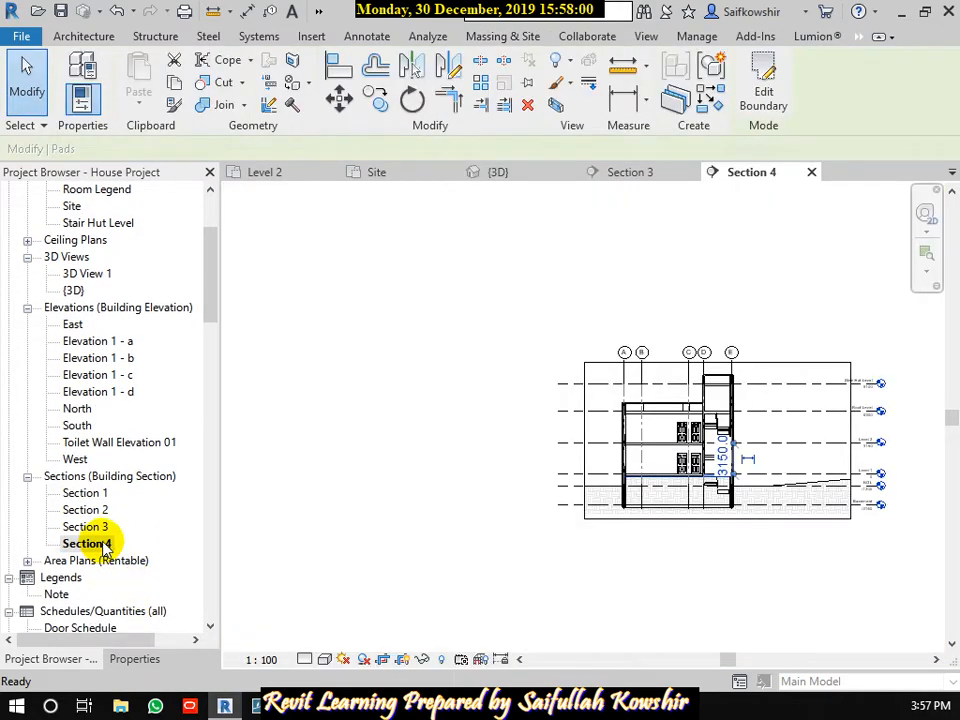
{"action": "scroll", "coordinate": [660, 476], "scroll_direction": "up", "scroll_amount": 6}
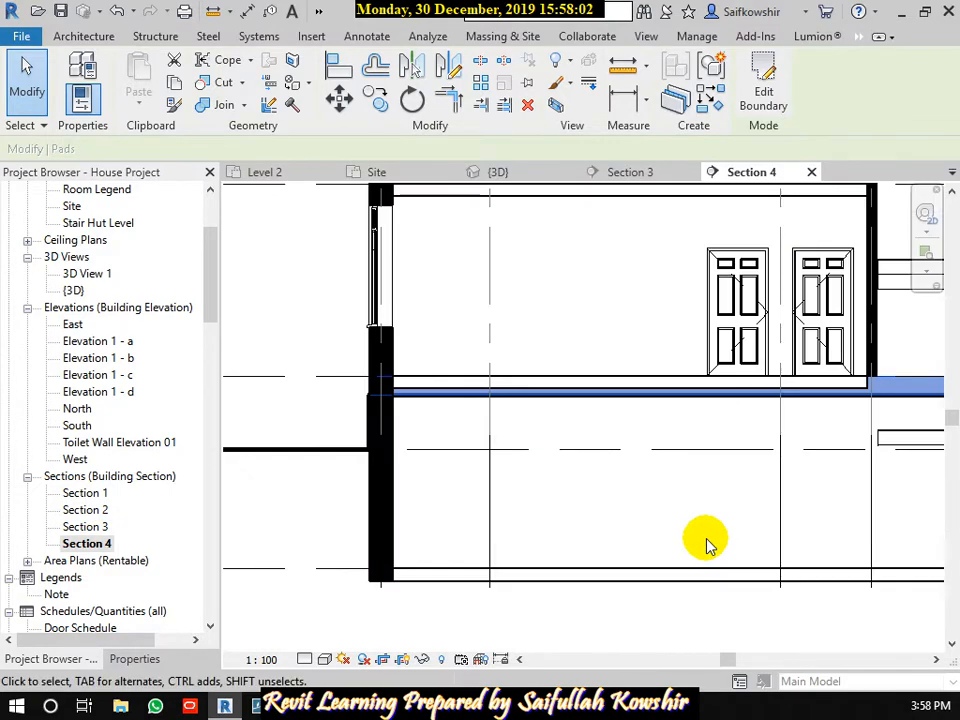
{"action": "scroll", "coordinate": [705, 540], "scroll_direction": "down", "scroll_amount": 4}
{"action": "middle_click_drag", "start_coordinate": [718, 540], "coordinate": [594, 529]}
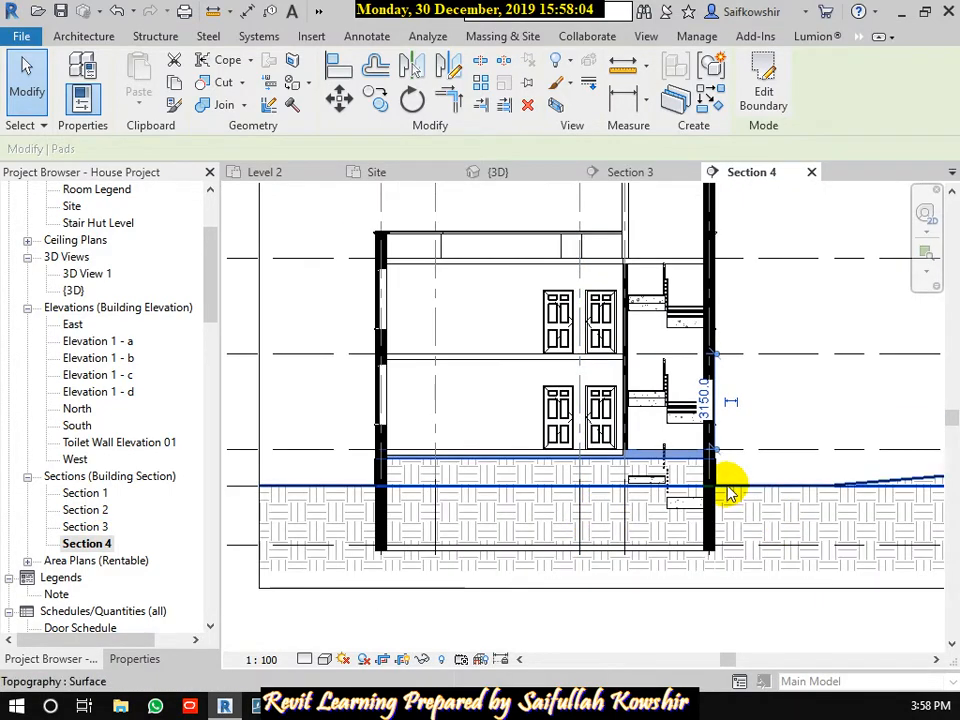
{"action": "scroll", "coordinate": [750, 477], "scroll_direction": "down", "scroll_amount": 3}
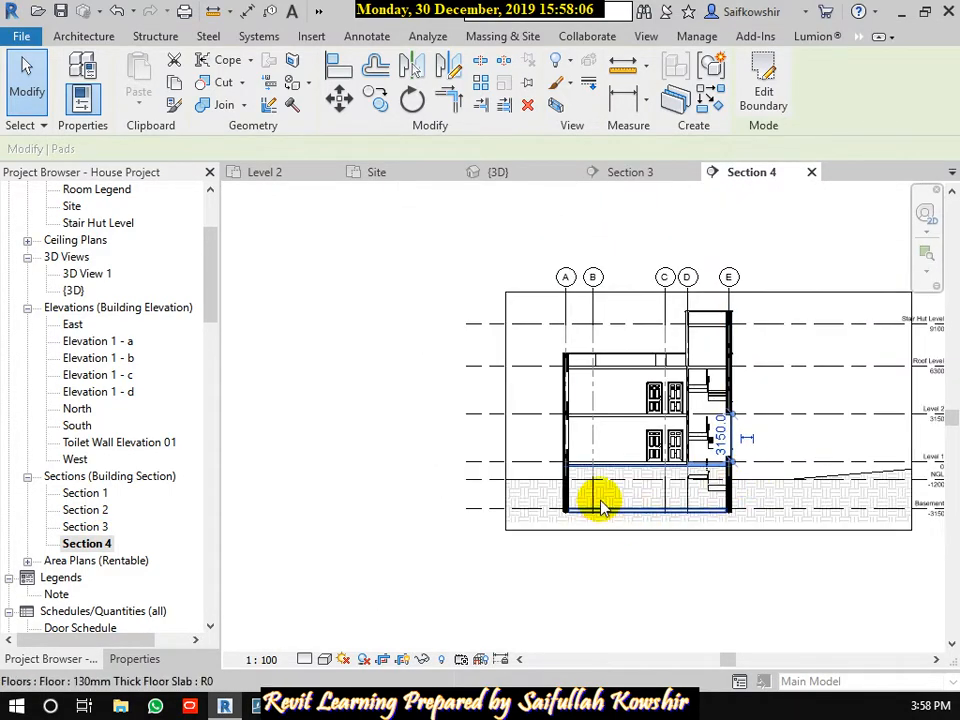
Select the building pad in Section 4 and examine its height against the basement floor slab.
{"action": "scroll", "coordinate": [614, 510], "scroll_direction": "up", "scroll_amount": 4}
{"action": "scroll", "coordinate": [677, 489], "scroll_direction": "up", "scroll_amount": 1}
{"action": "mouse_move", "coordinate": [678, 489]}
{"action": "middle_mouse_down"}
{"action": "mouse_move", "coordinate": [572, 496]}
{"action": "mouse_move", "coordinate": [562, 519]}
{"action": "mouse_move", "coordinate": [579, 533]}
{"action": "middle_mouse_up"}
{"action": "scroll", "coordinate": [571, 495], "scroll_direction": "down", "scroll_amount": 4}
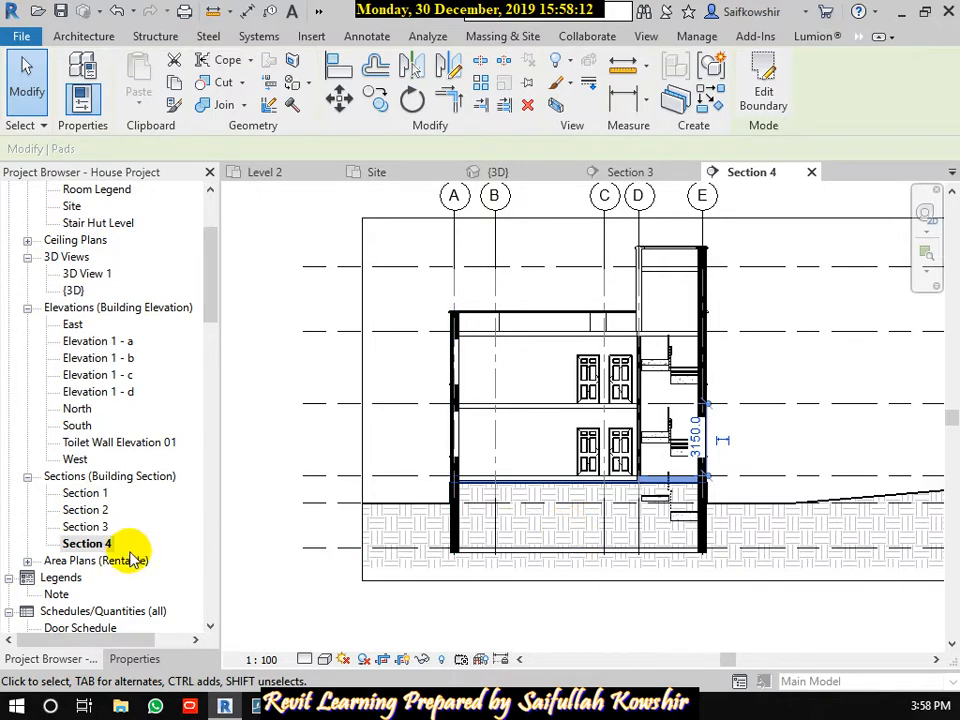
{"action": "left_click", "coordinate": [88, 545]}
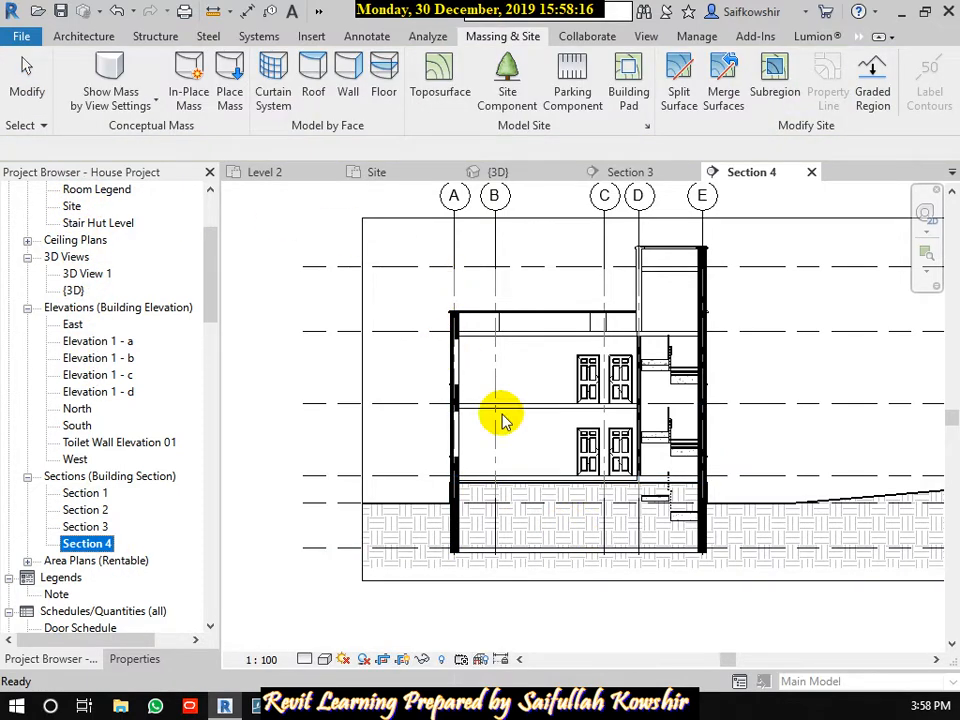
{"action": "left_click", "coordinate": [505, 508]}
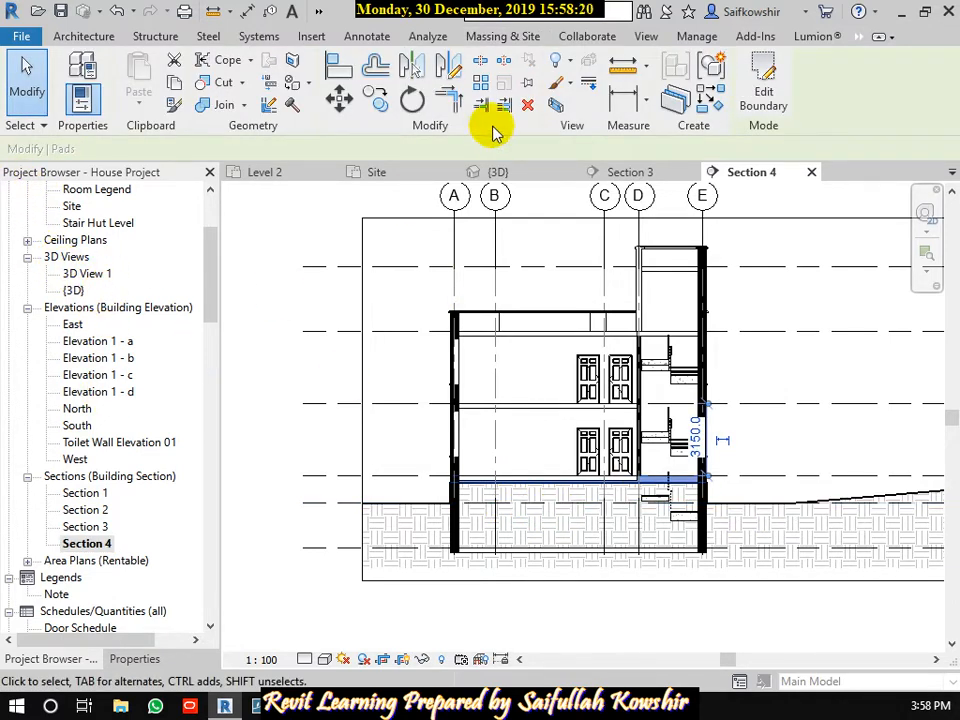
Inspect the pad outline in the Site plan around the pipe chase and the house's outer walls.
{"action": "left_click", "coordinate": [410, 178]}
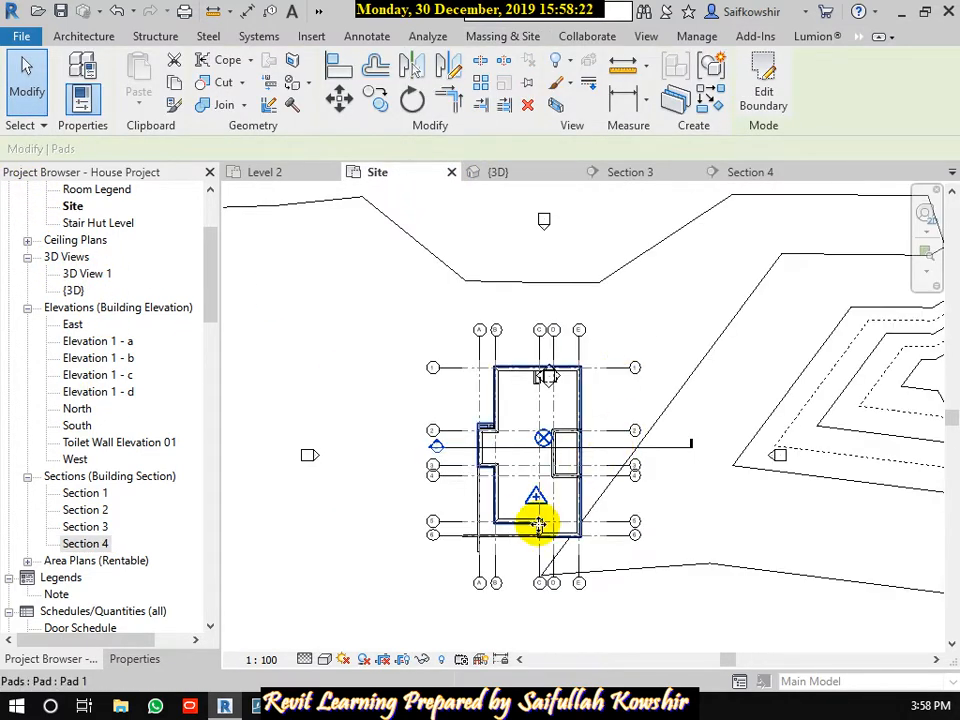
{"action": "scroll", "coordinate": [497, 407], "scroll_direction": "up", "scroll_amount": 5}
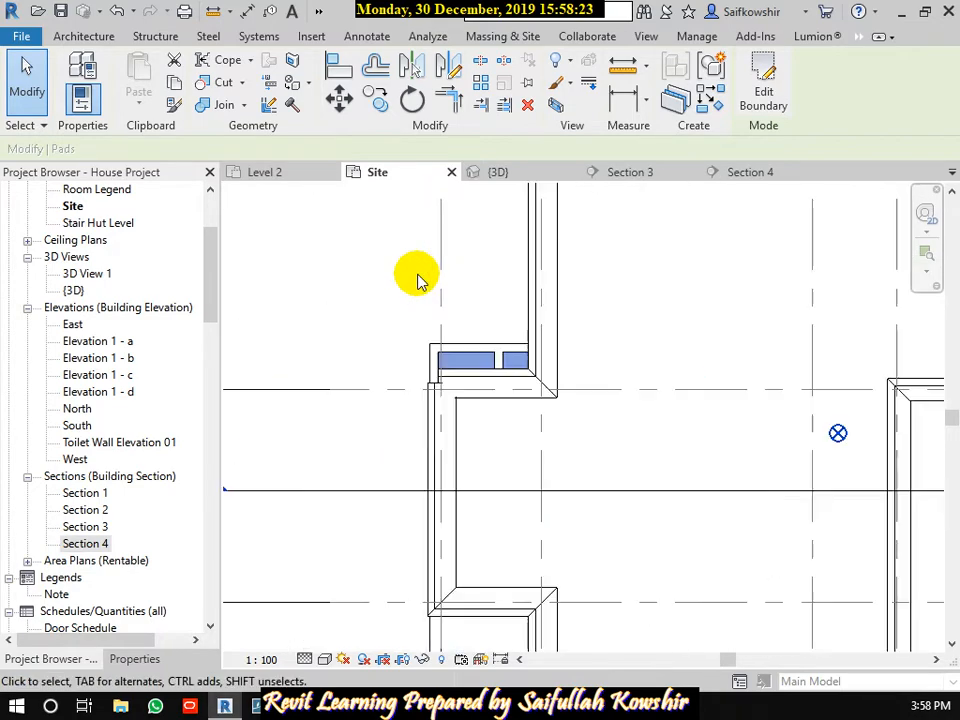
{"action": "left_click", "coordinate": [476, 293]}
{"action": "scroll", "coordinate": [536, 285], "scroll_direction": "down", "scroll_amount": 4}
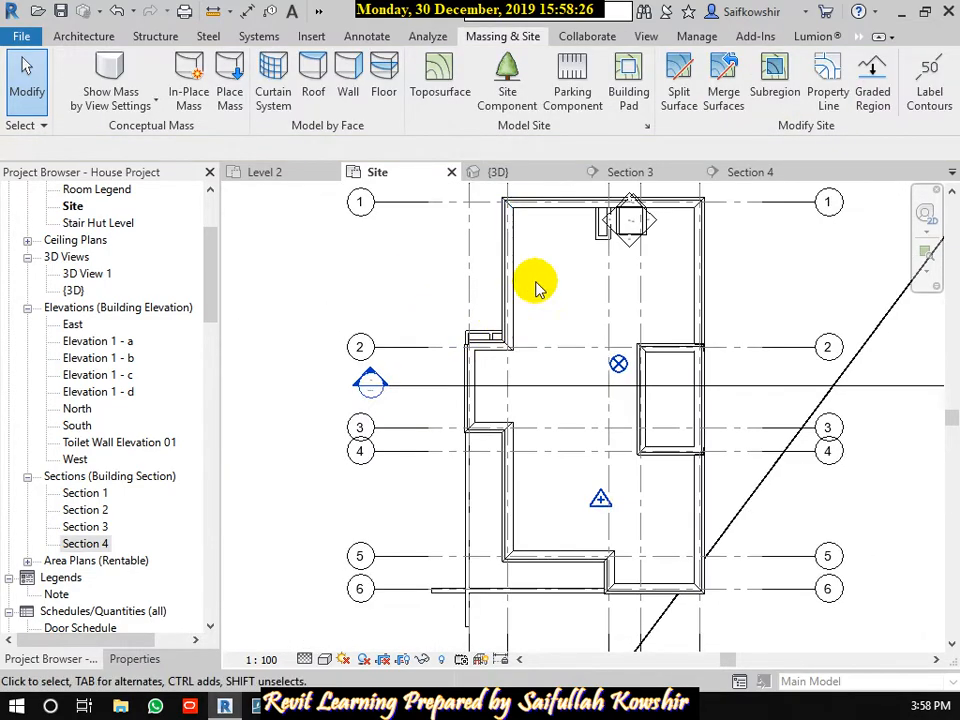
{"action": "middle_click_drag", "start_coordinate": [536, 285], "coordinate": [510, 373]}
{"action": "scroll", "coordinate": [681, 317], "scroll_direction": "down", "scroll_amount": 2}
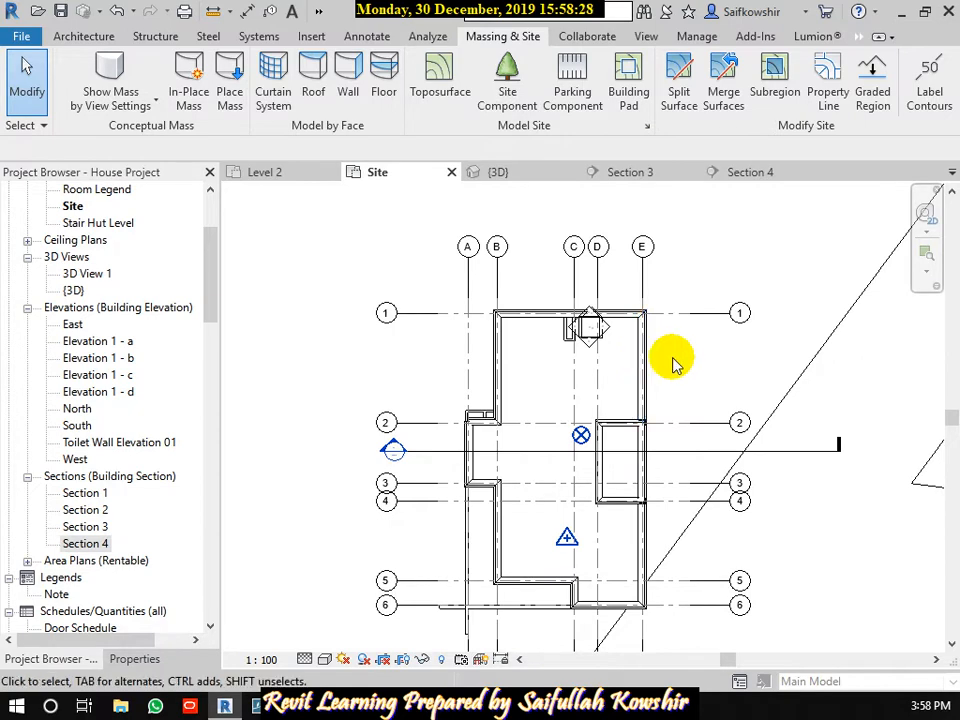
{"action": "scroll", "coordinate": [673, 359], "scroll_direction": "down", "scroll_amount": 2}
{"action": "middle_click_drag", "start_coordinate": [639, 409], "coordinate": [602, 346]}
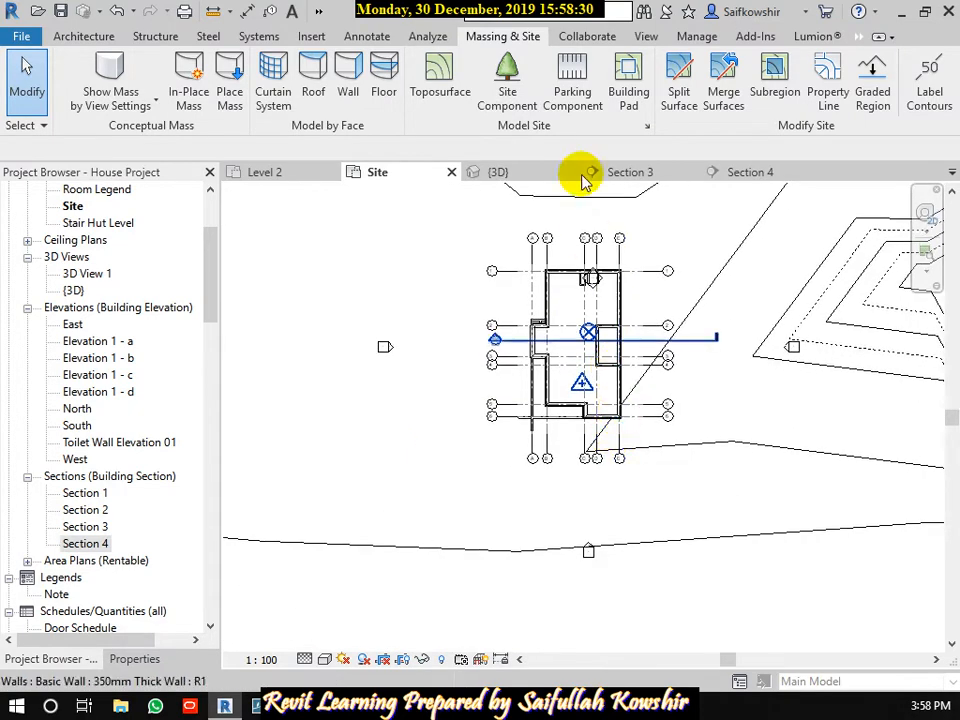
{"action": "left_click", "coordinate": [646, 37]}
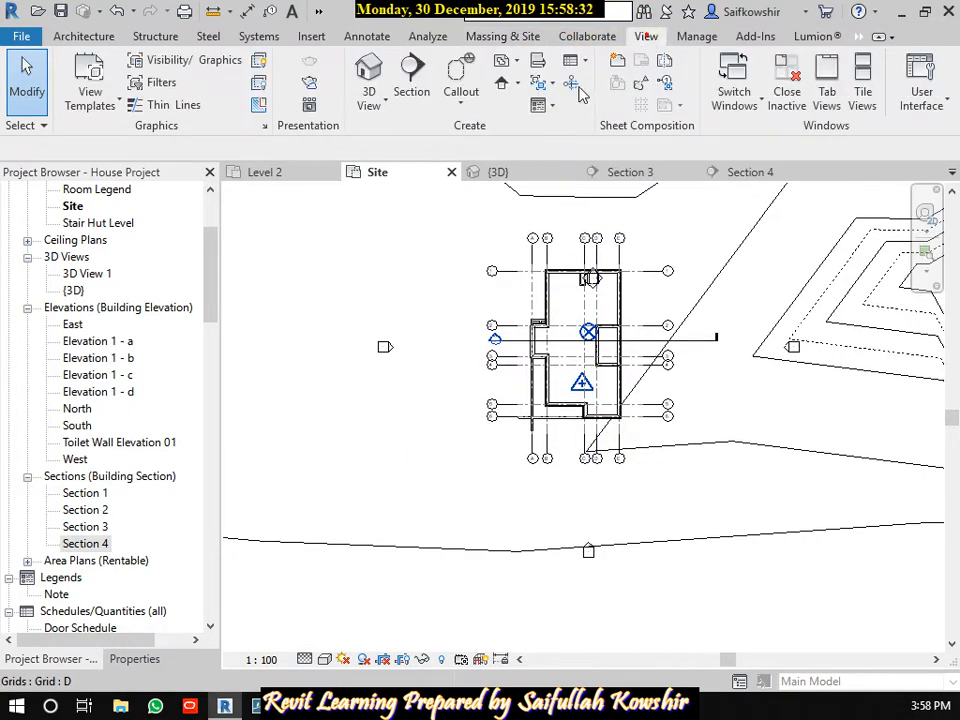
Enable the section box in the {3D} view.
{"action": "left_click", "coordinate": [519, 173]}
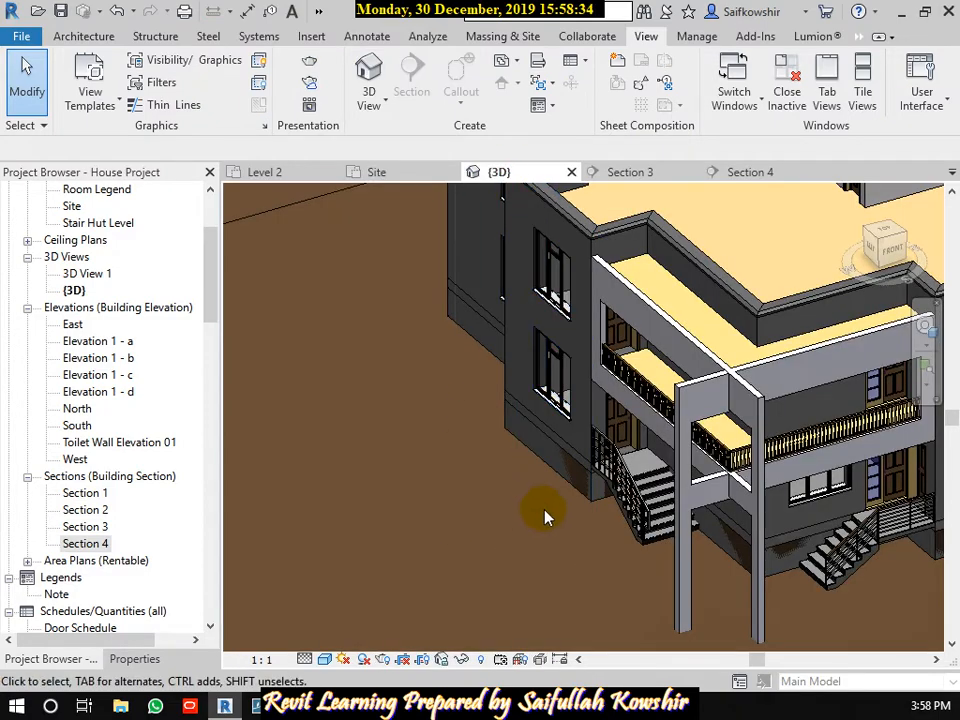
{"action": "scroll", "coordinate": [545, 517], "scroll_direction": "down", "scroll_amount": 5}
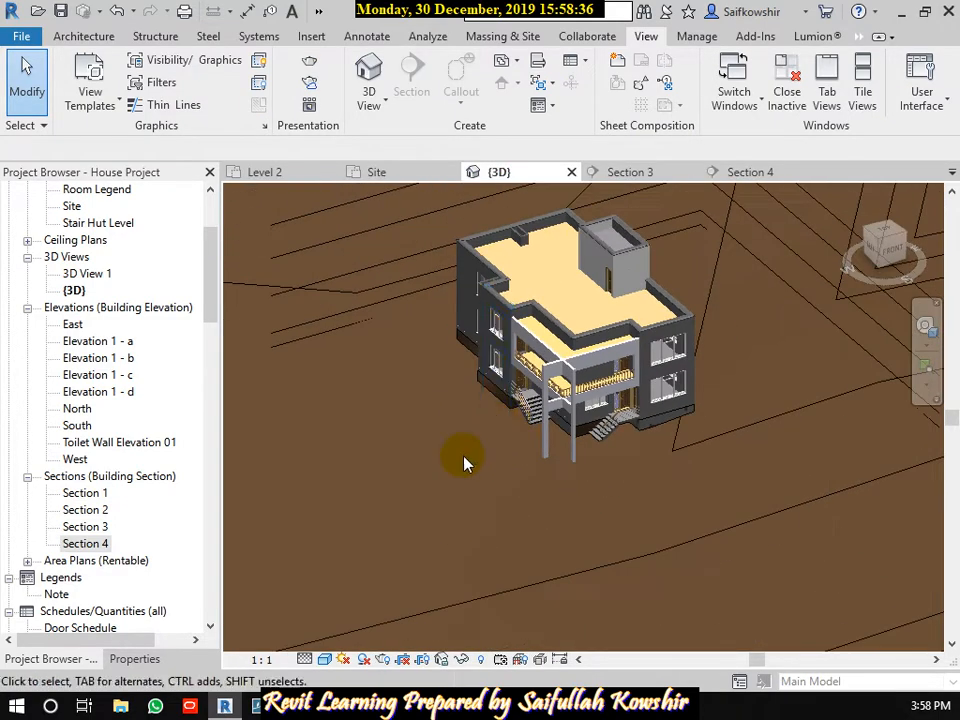
{"action": "middle_click_drag", "start_coordinate": [470, 459], "coordinate": [555, 506]}
{"action": "scroll", "coordinate": [552, 487], "scroll_direction": "down", "scroll_amount": 2}
{"action": "scroll", "coordinate": [520, 515], "scroll_direction": "down", "scroll_amount": 1}
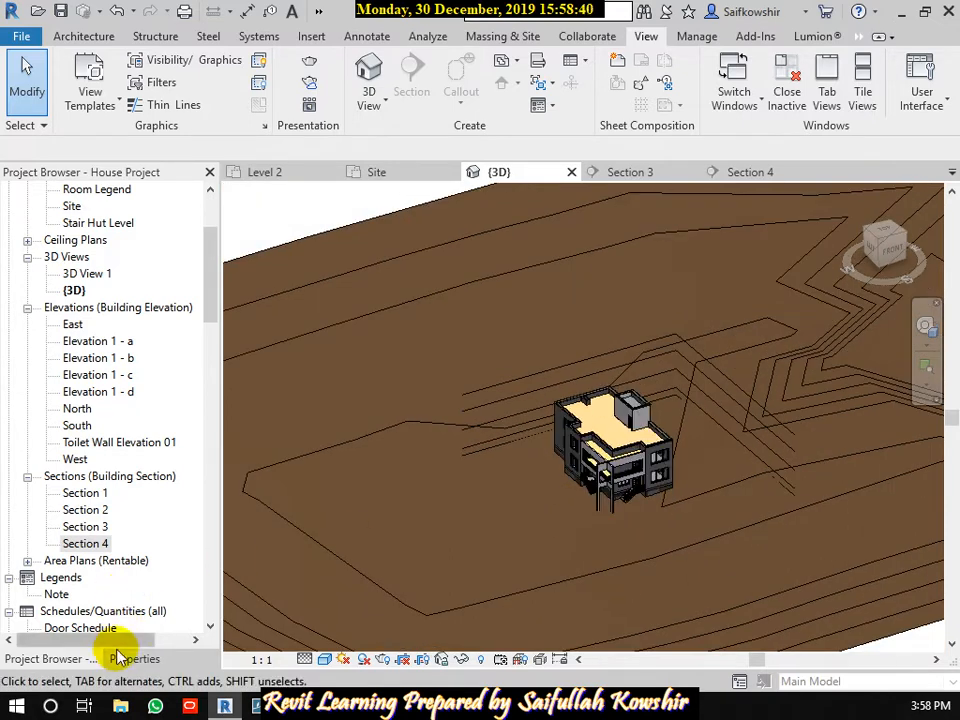
{"action": "left_click", "coordinate": [133, 659]}
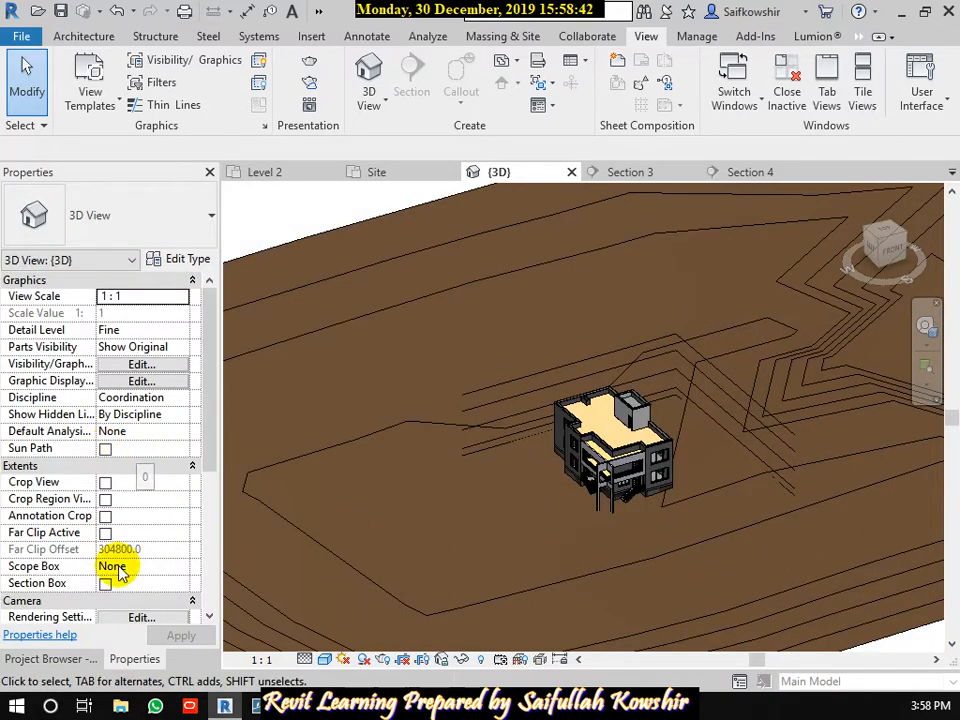
{"action": "left_click", "coordinate": [105, 584]}
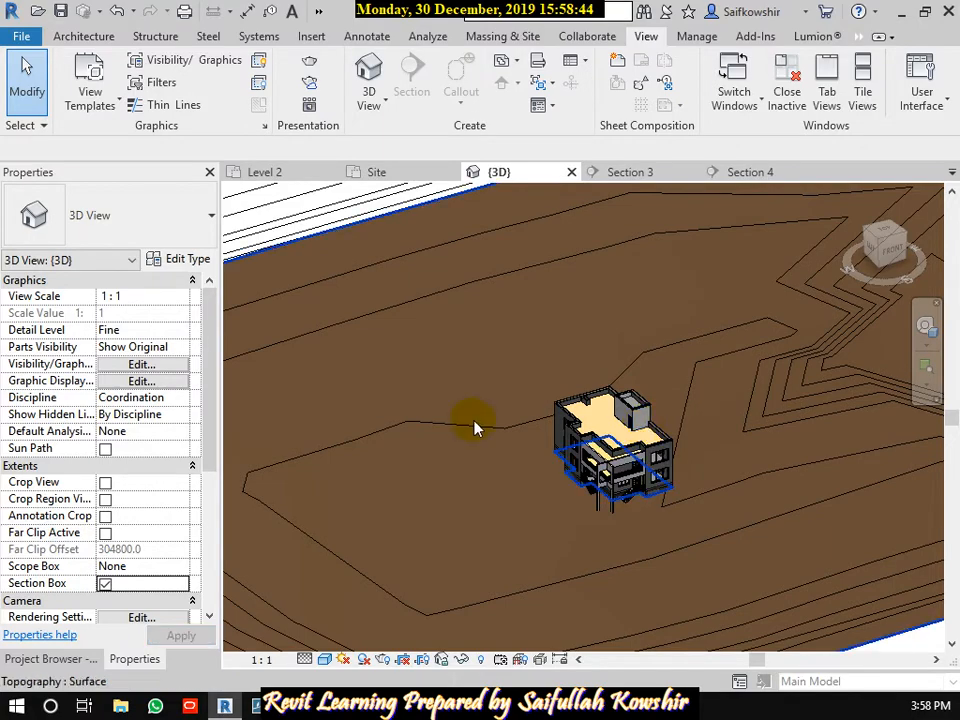
Pull the section box's front face in so it cuts vertically through the house's front rooms and basement.
{"action": "scroll", "coordinate": [476, 428], "scroll_direction": "down", "scroll_amount": 3}
{"action": "left_click", "coordinate": [415, 567]}
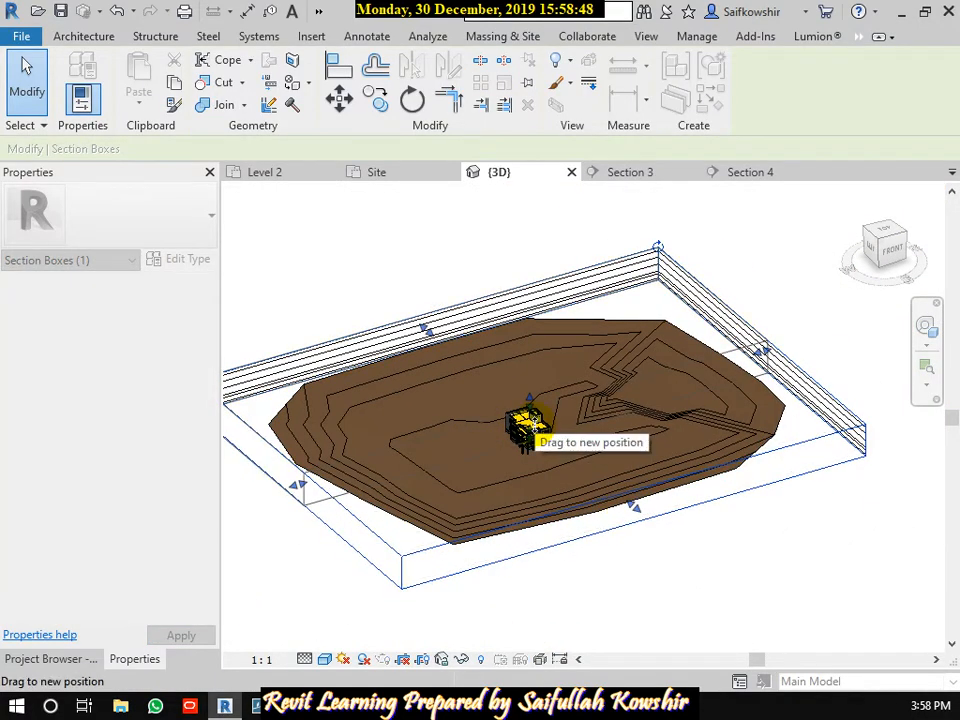
{"action": "left_click_drag", "start_coordinate": [536, 430], "coordinate": [536, 430]}
{"action": "scroll", "coordinate": [539, 424], "scroll_direction": "up", "scroll_amount": 6}
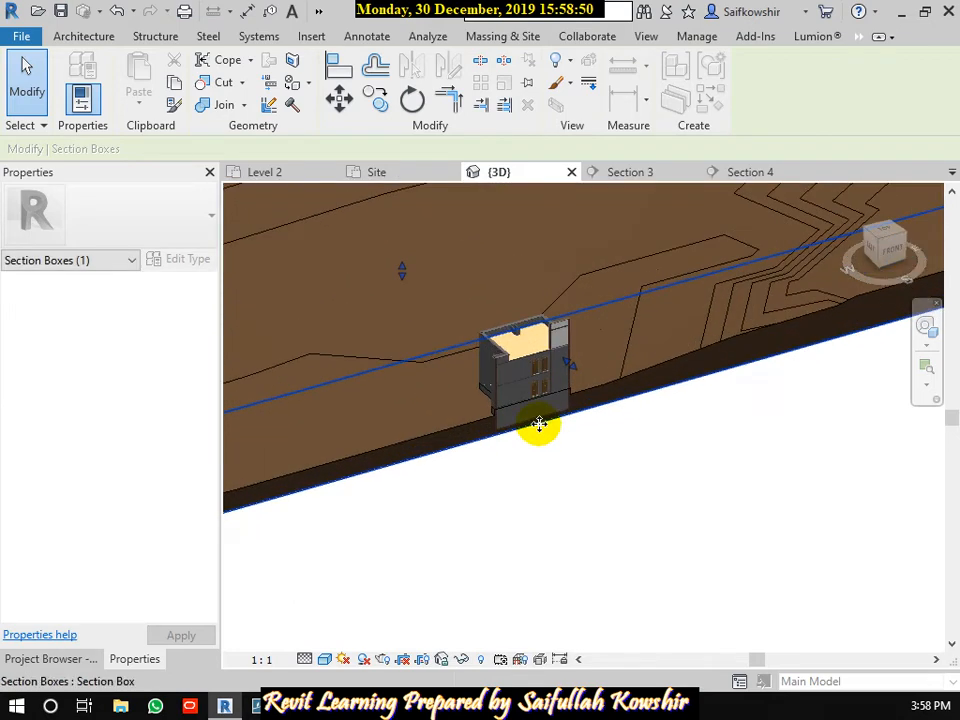
{"action": "scroll", "coordinate": [534, 450], "scroll_direction": "up", "scroll_amount": 1}
{"action": "middle_click_drag", "start_coordinate": [534, 444], "coordinate": [549, 482]}
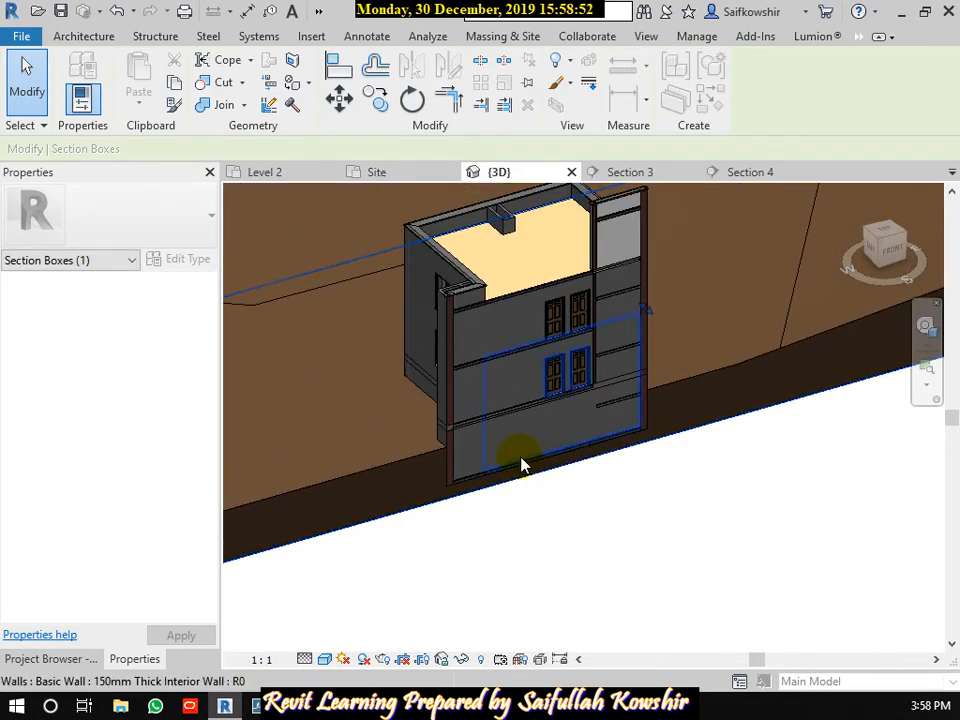
{"action": "scroll", "coordinate": [521, 468], "scroll_direction": "up", "scroll_amount": 5}
{"action": "scroll", "coordinate": [521, 473], "scroll_direction": "down", "scroll_amount": 6}
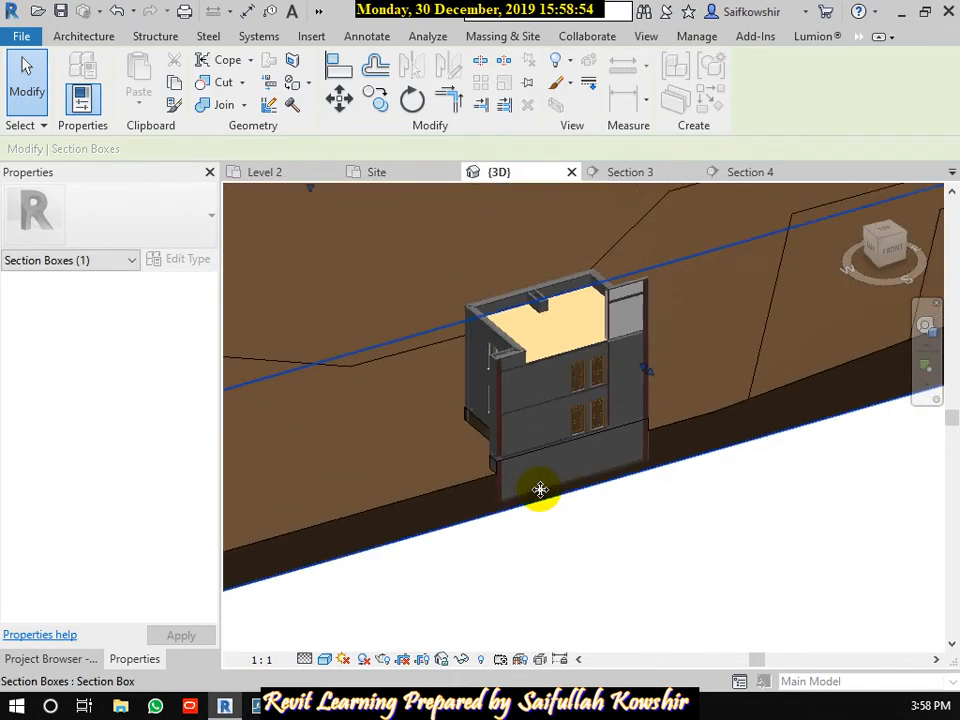
{"action": "scroll", "coordinate": [559, 504], "scroll_direction": "down", "scroll_amount": 3}
{"action": "middle_click_drag", "start_coordinate": [574, 489], "coordinate": [602, 514]}
{"action": "scroll", "coordinate": [630, 456], "scroll_direction": "up", "scroll_amount": 1}
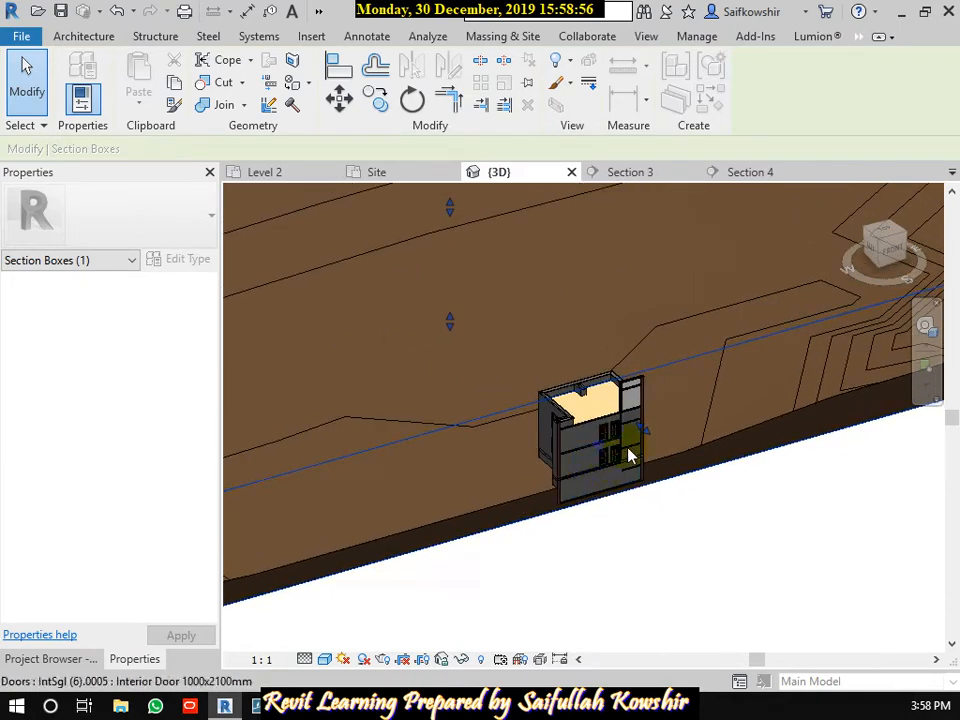
{"action": "left_click_drag", "start_coordinate": [648, 437], "coordinate": [669, 452]}
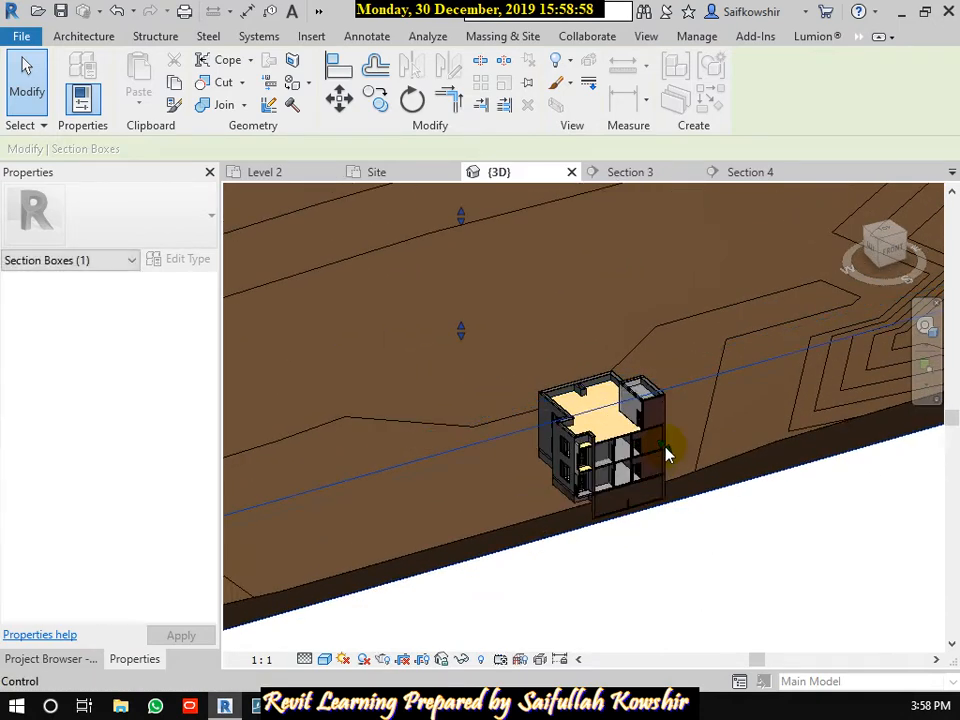
Examine the cut basement in 3D and select the toposurface to check the earth around and inside it.
{"action": "scroll", "coordinate": [636, 510], "scroll_direction": "up", "scroll_amount": 5}
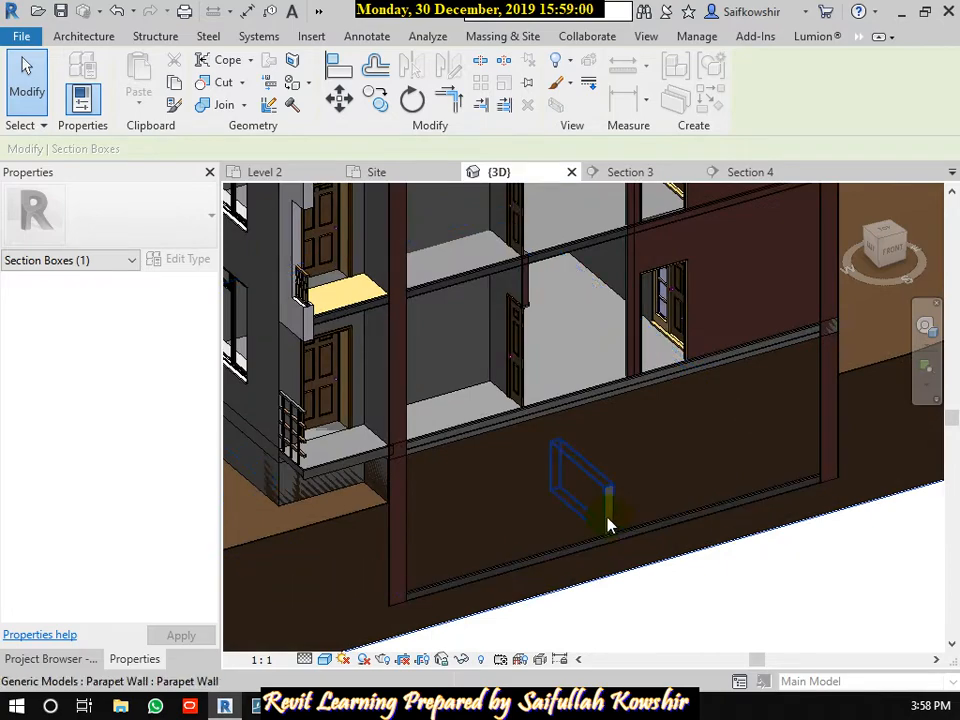
{"action": "scroll", "coordinate": [467, 486], "scroll_direction": "up", "scroll_amount": 3}
{"action": "scroll", "coordinate": [336, 461], "scroll_direction": "down", "scroll_amount": 4}
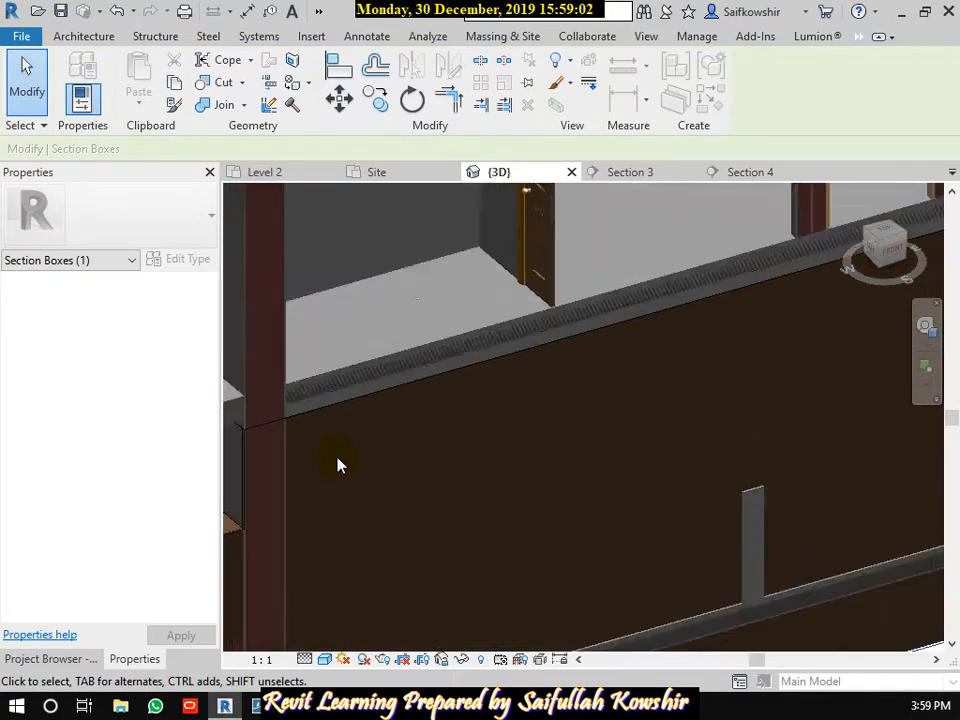
{"action": "scroll", "coordinate": [520, 470], "scroll_direction": "down", "scroll_amount": 2}
{"action": "scroll", "coordinate": [545, 495], "scroll_direction": "up", "scroll_amount": 4}
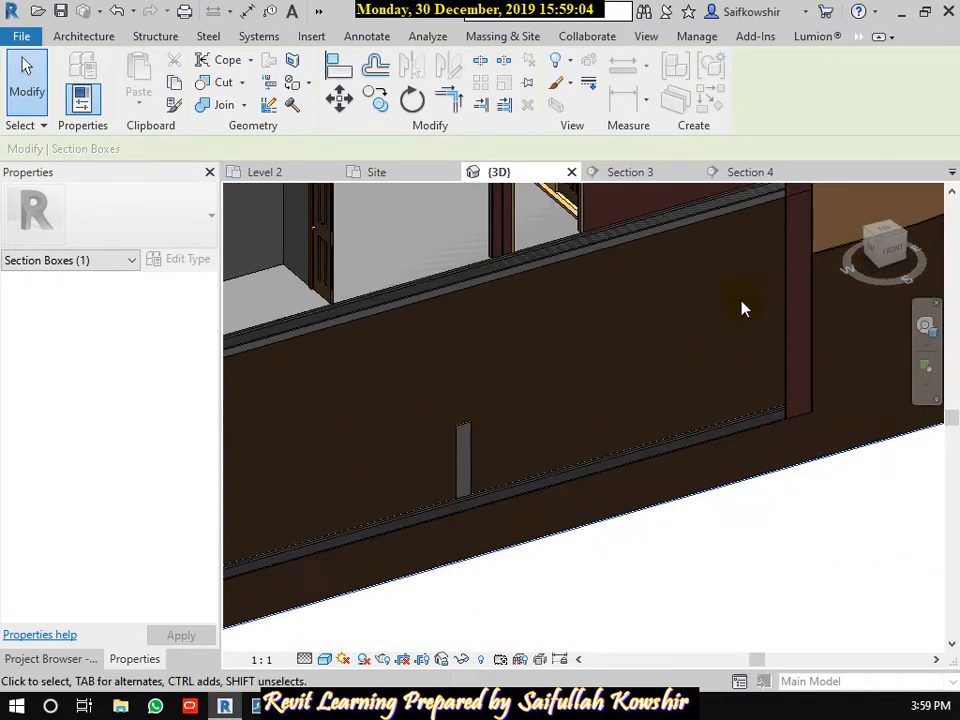
{"action": "scroll", "coordinate": [456, 452], "scroll_direction": "down", "scroll_amount": 2}
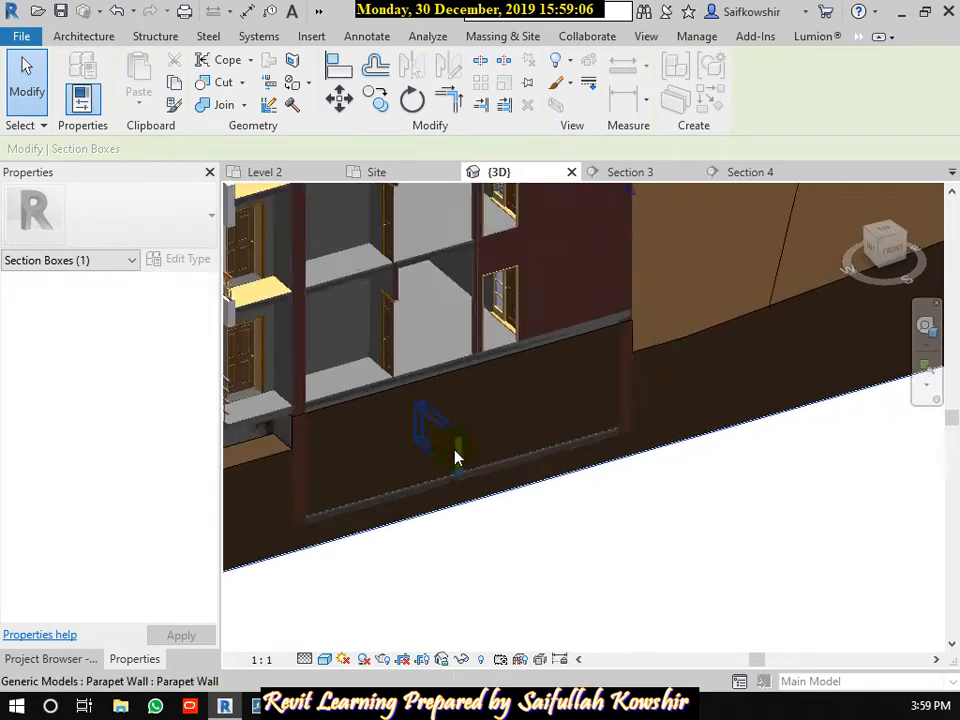
{"action": "middle_click_drag", "start_coordinate": [454, 454], "coordinate": [471, 410]}
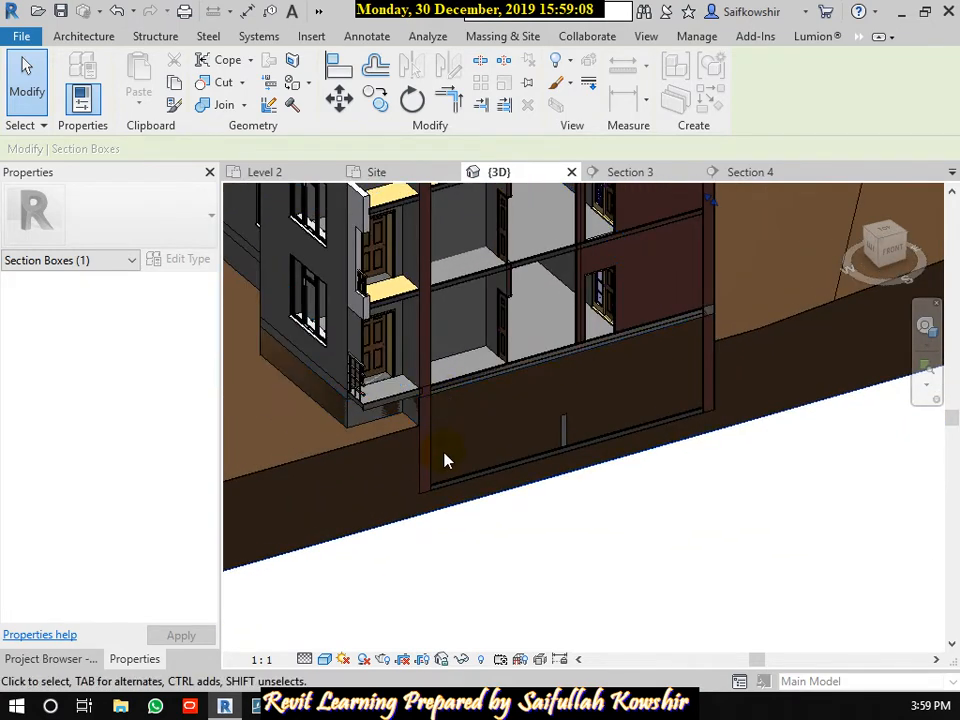
{"action": "middle_click_drag", "start_coordinate": [446, 456], "coordinate": [403, 454], "text": "shift"}
{"action": "left_click", "coordinate": [397, 450]}
{"action": "scroll", "coordinate": [574, 489], "scroll_direction": "down", "scroll_amount": 3}
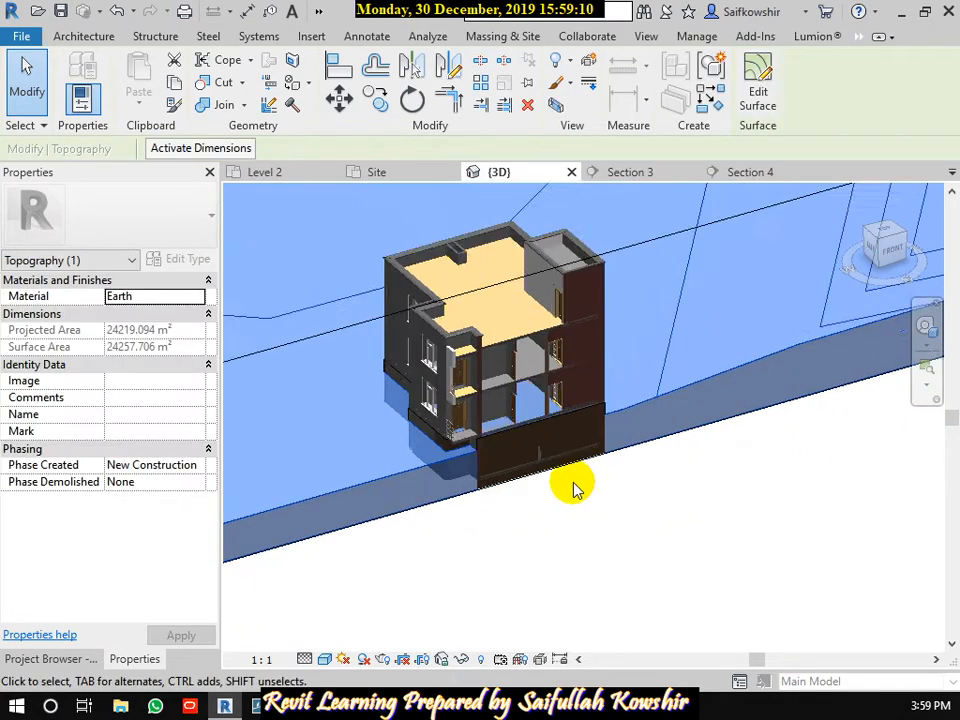
{"action": "scroll", "coordinate": [481, 512], "scroll_direction": "up", "scroll_amount": 4}
{"action": "middle_click_drag", "start_coordinate": [544, 482], "coordinate": [517, 495]}
{"action": "scroll", "coordinate": [639, 520], "scroll_direction": "down", "scroll_amount": 3}
Open the Site plan and examine the toposurface's extent around the pad and the outer walls.
{"action": "left_click", "coordinate": [100, 662]}
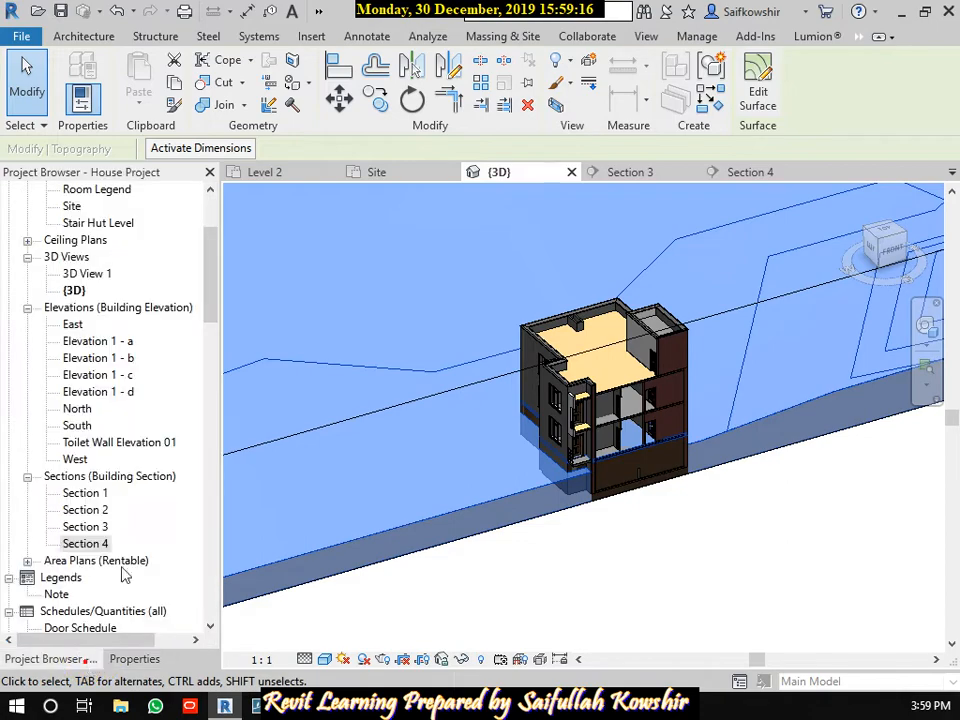
{"action": "double_click", "coordinate": [72, 206]}
{"action": "left_click", "coordinate": [632, 450]}
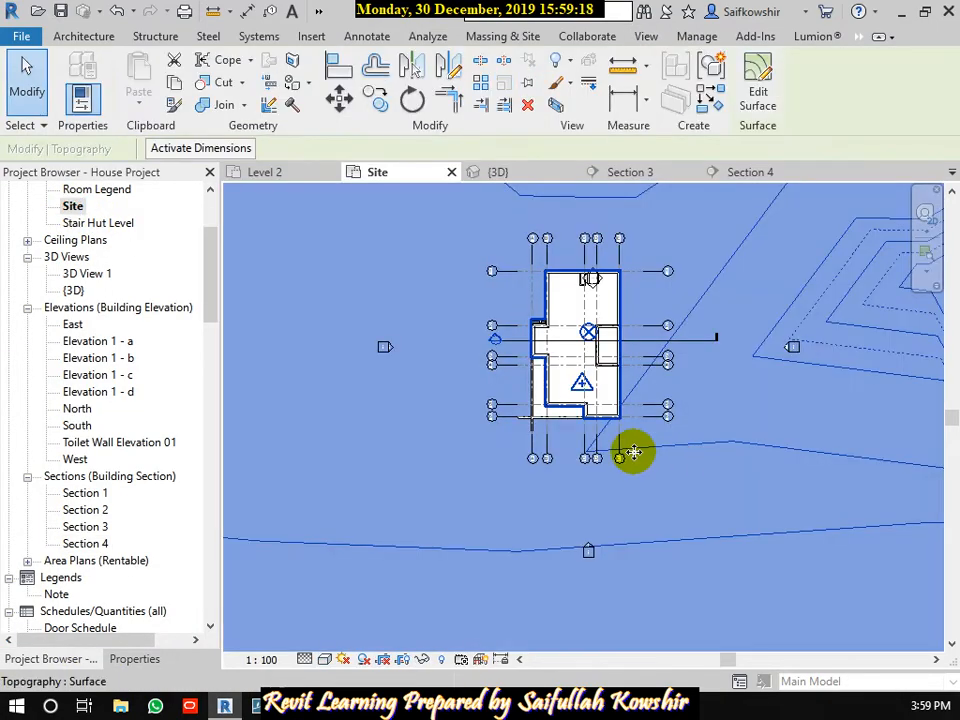
{"action": "scroll", "coordinate": [588, 432], "scroll_direction": "down", "scroll_amount": 2}
{"action": "key", "text": "Escape"}
{"action": "scroll", "coordinate": [589, 418], "scroll_direction": "up", "scroll_amount": 5}
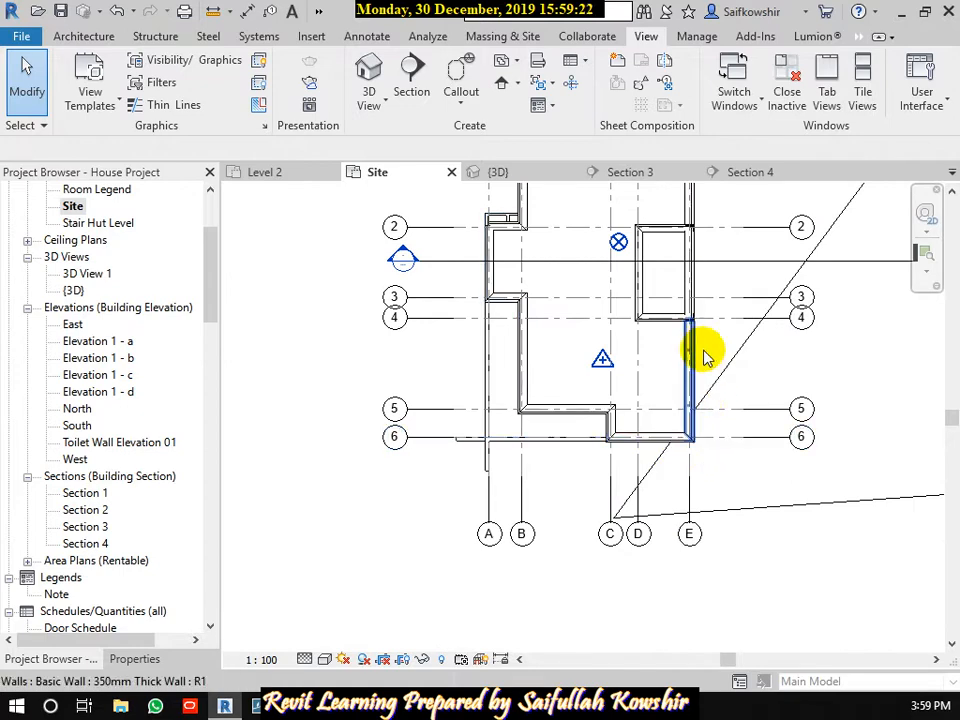
{"action": "scroll", "coordinate": [704, 356], "scroll_direction": "down", "scroll_amount": 6}
{"action": "middle_click_drag", "start_coordinate": [710, 370], "coordinate": [676, 497]}
{"action": "scroll", "coordinate": [675, 356], "scroll_direction": "up", "scroll_amount": 3}
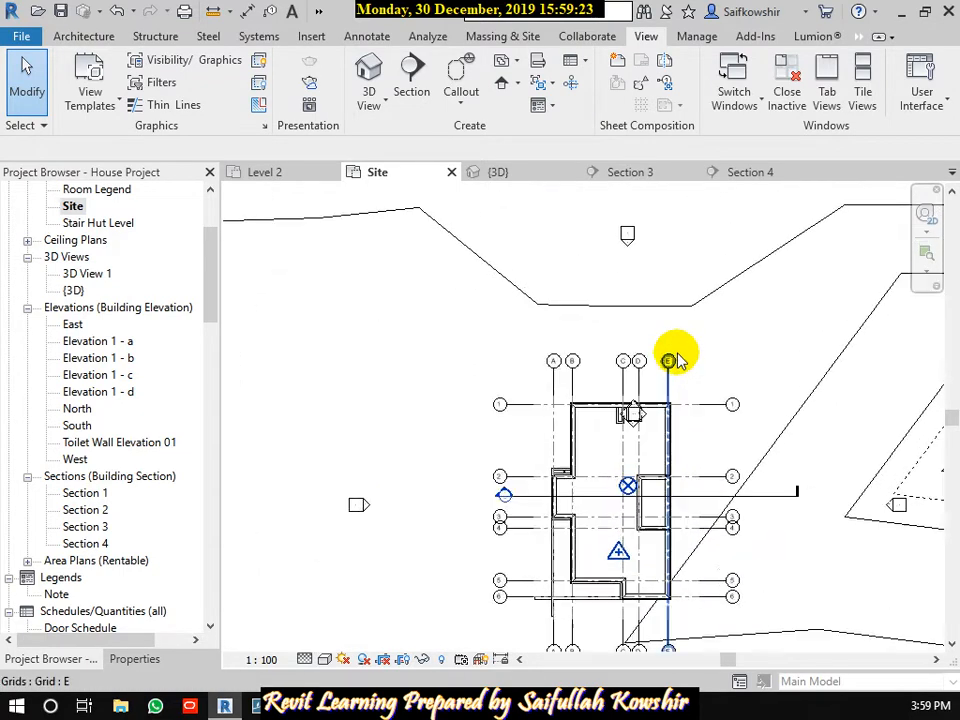
{"action": "left_click", "coordinate": [671, 301]}
{"action": "scroll", "coordinate": [672, 332], "scroll_direction": "down", "scroll_amount": 2}
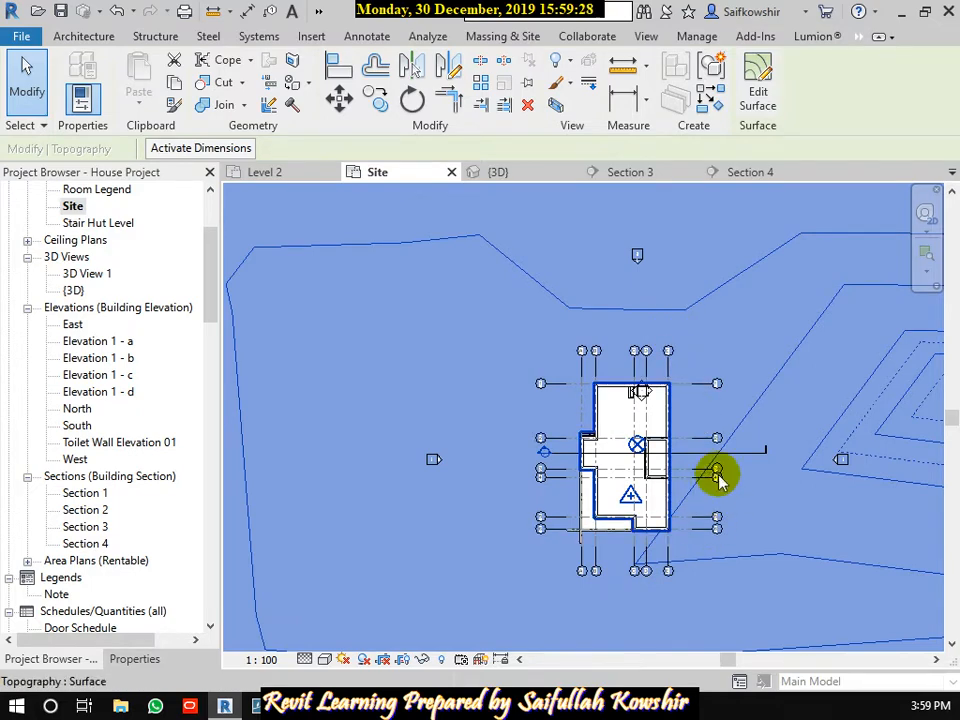
{"action": "scroll", "coordinate": [600, 450], "scroll_direction": "up", "scroll_amount": 3}
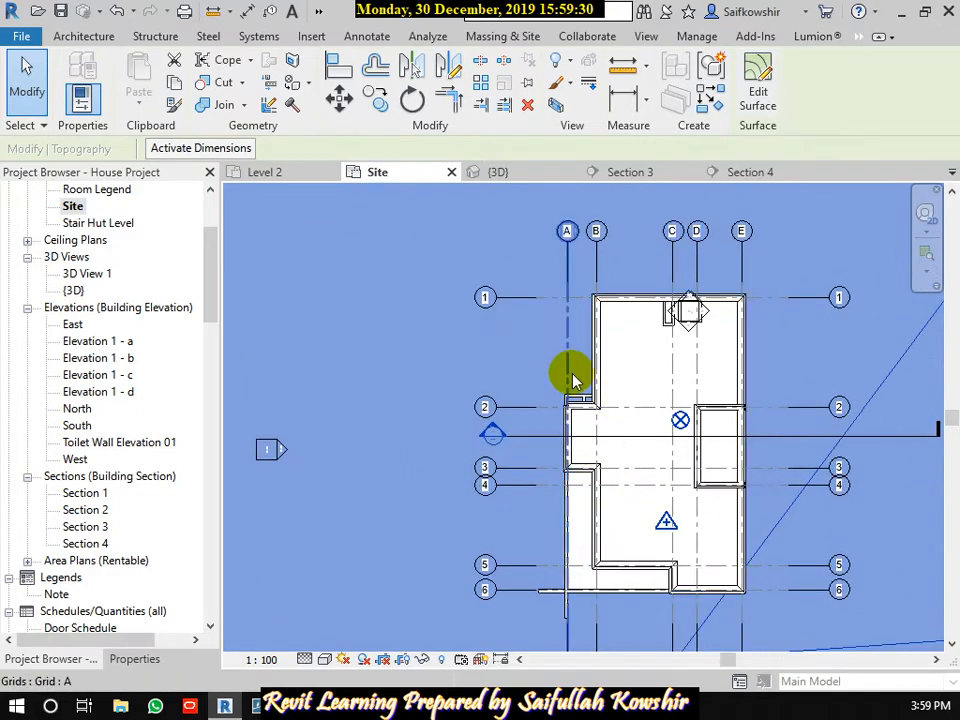
{"action": "left_click", "coordinate": [757, 84]}
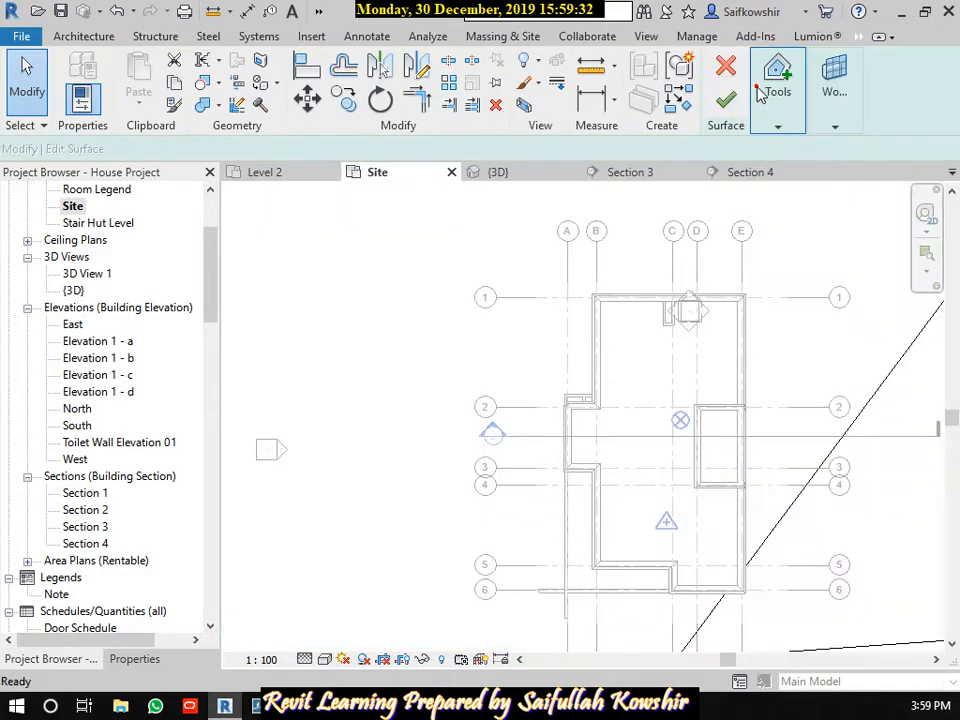
{"action": "left_click", "coordinate": [726, 98]}
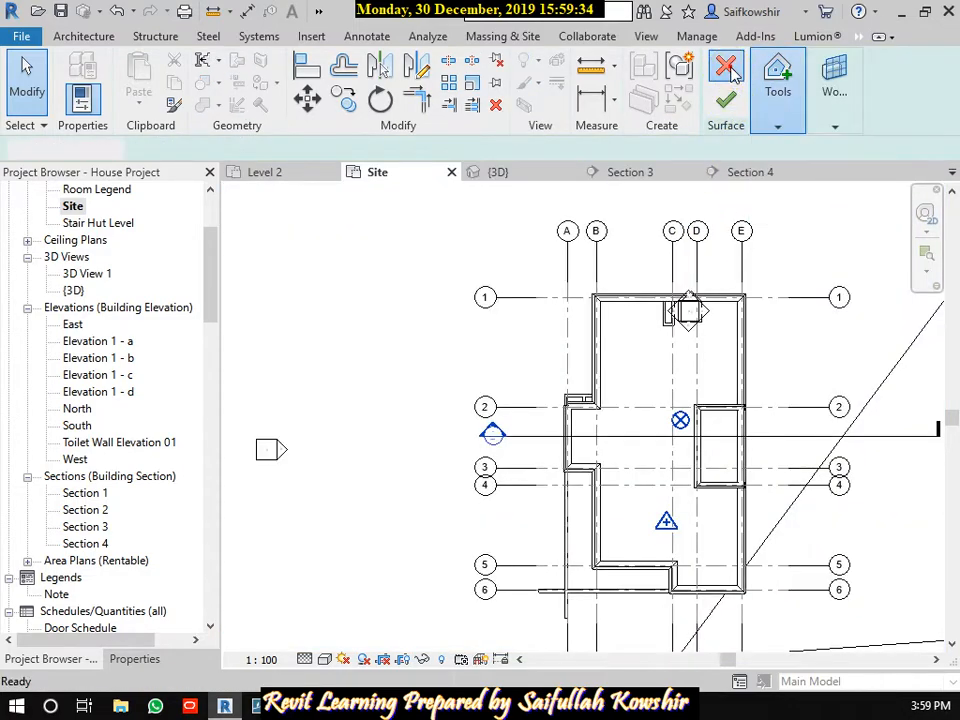
{"action": "scroll", "coordinate": [694, 546], "scroll_direction": "down", "scroll_amount": 4}
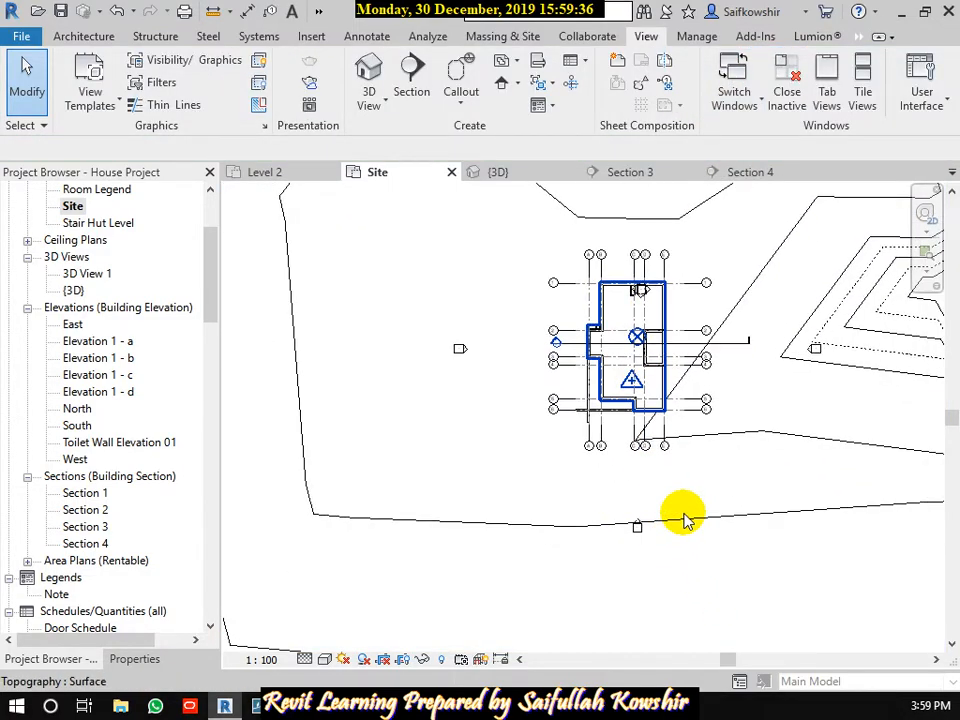
{"action": "scroll", "coordinate": [686, 527], "scroll_direction": "down", "scroll_amount": 3}
{"action": "left_click", "coordinate": [490, 612]}
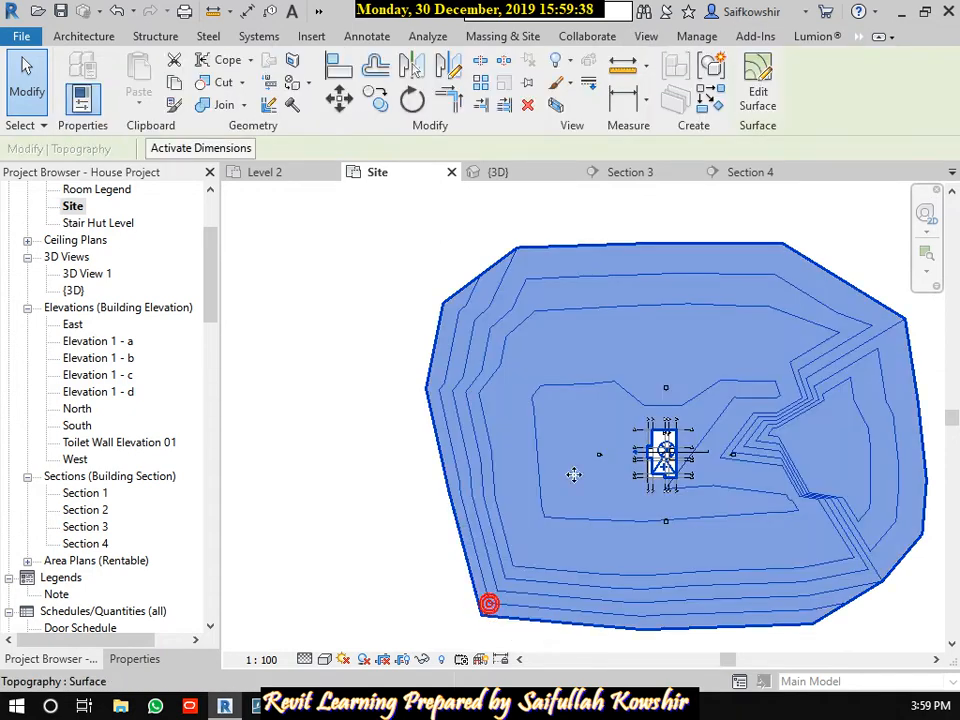
{"action": "left_click", "coordinate": [446, 253]}
{"action": "left_click", "coordinate": [527, 40]}
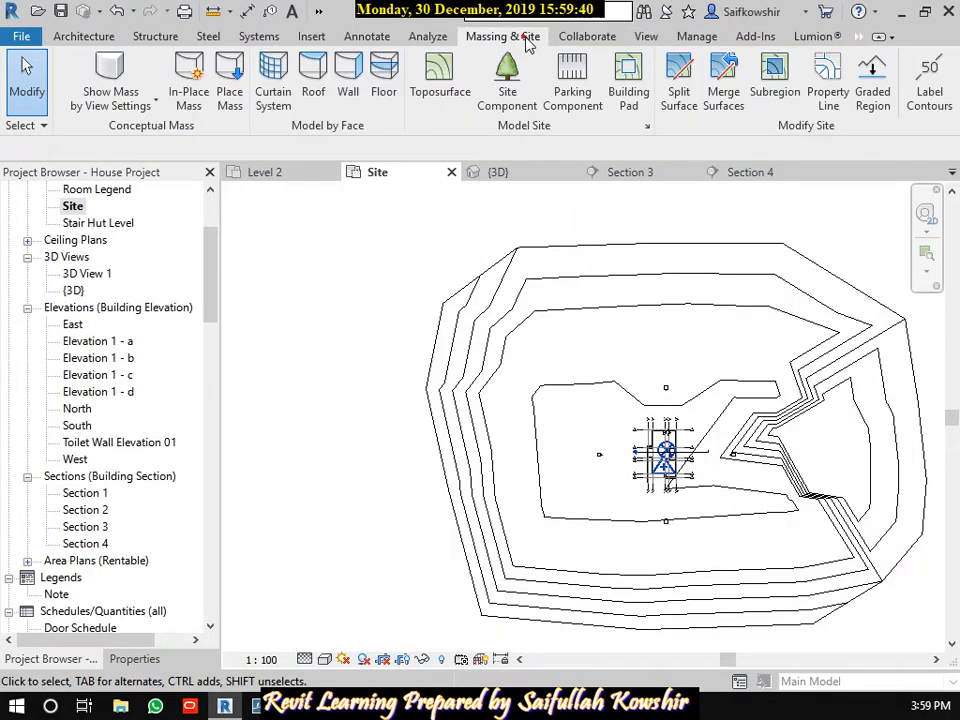
{"action": "left_click", "coordinate": [632, 105]}
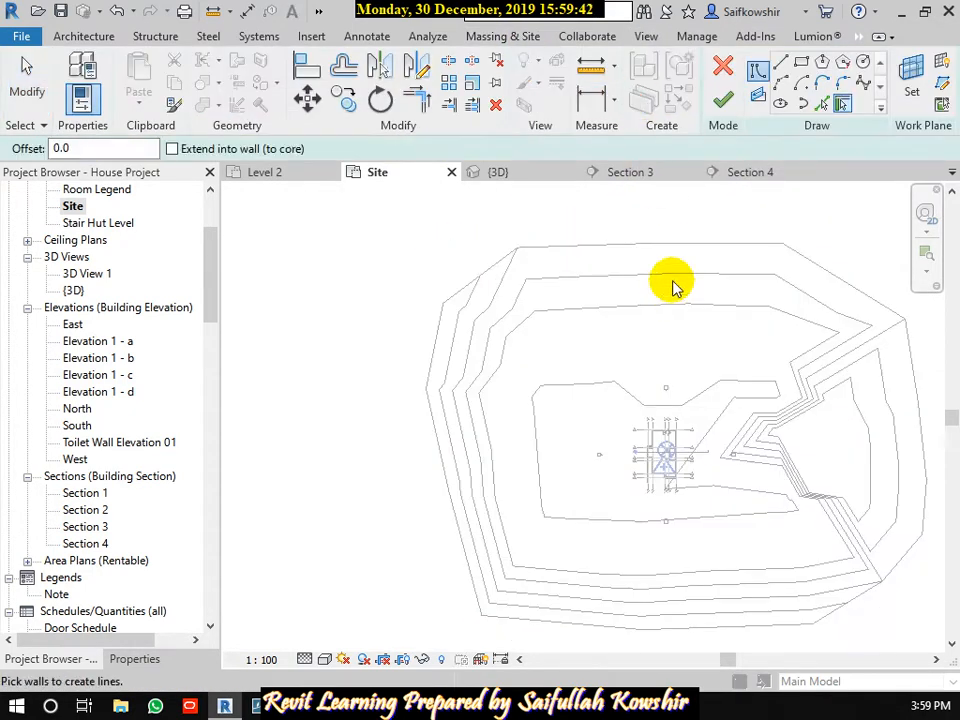
{"action": "left_click", "coordinate": [782, 104]}
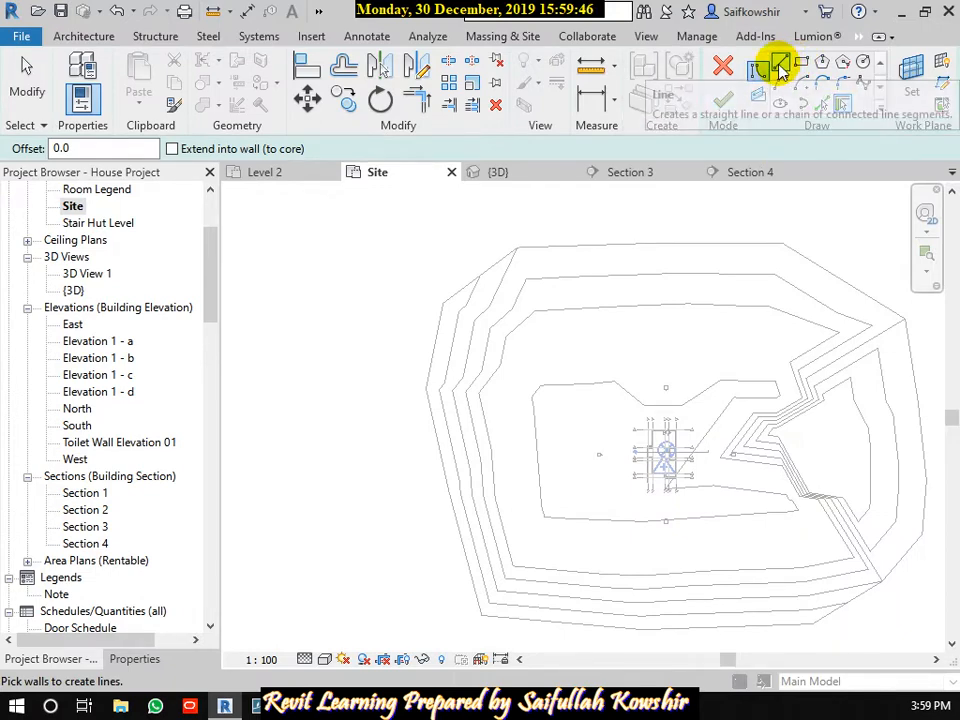
{"action": "left_click", "coordinate": [800, 64]}
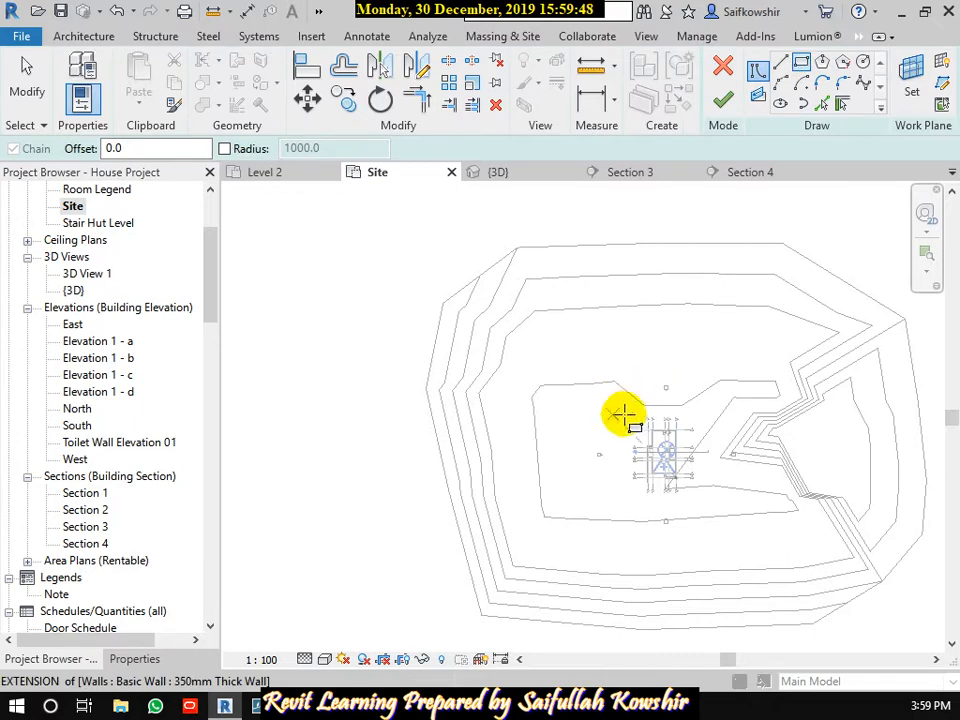
{"action": "scroll", "coordinate": [647, 422], "scroll_direction": "up", "scroll_amount": 5}
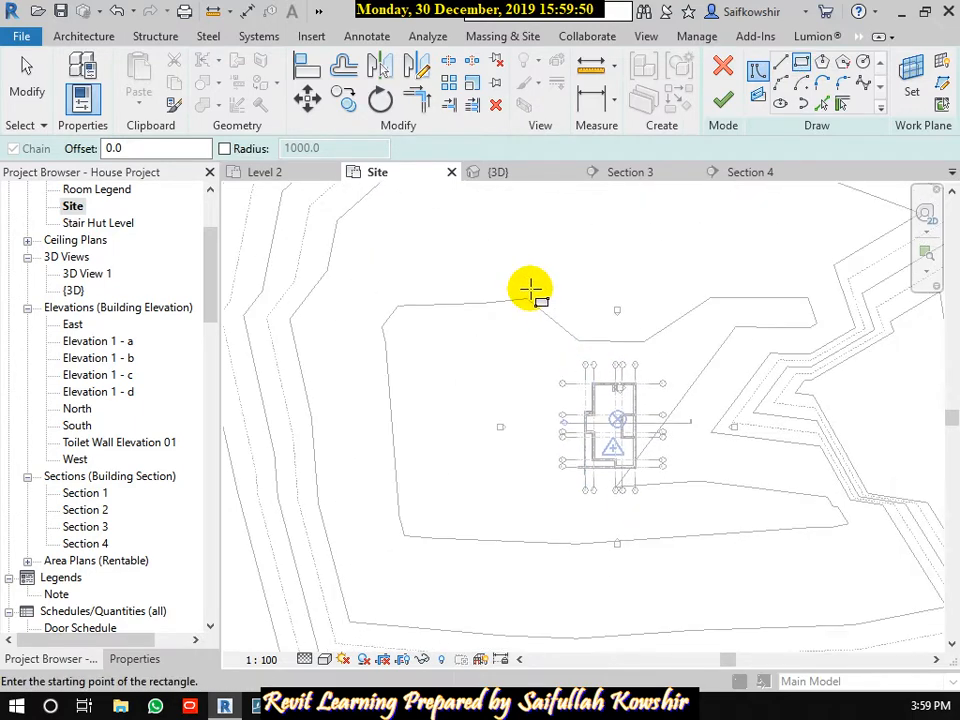
{"action": "left_click", "coordinate": [530, 288]}
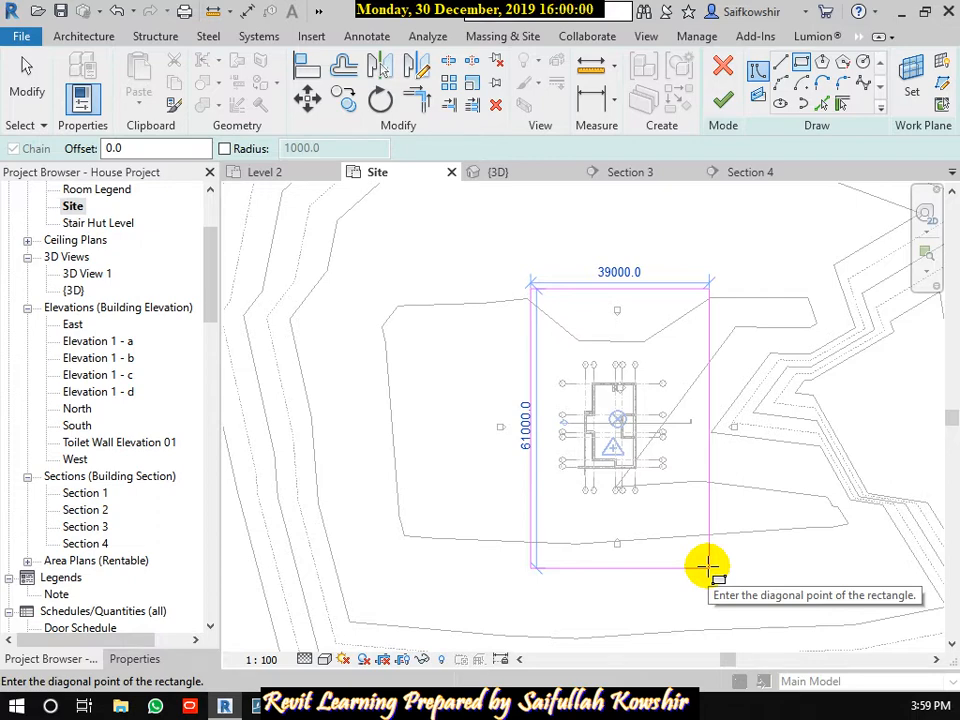
{"action": "left_click", "coordinate": [724, 67]}
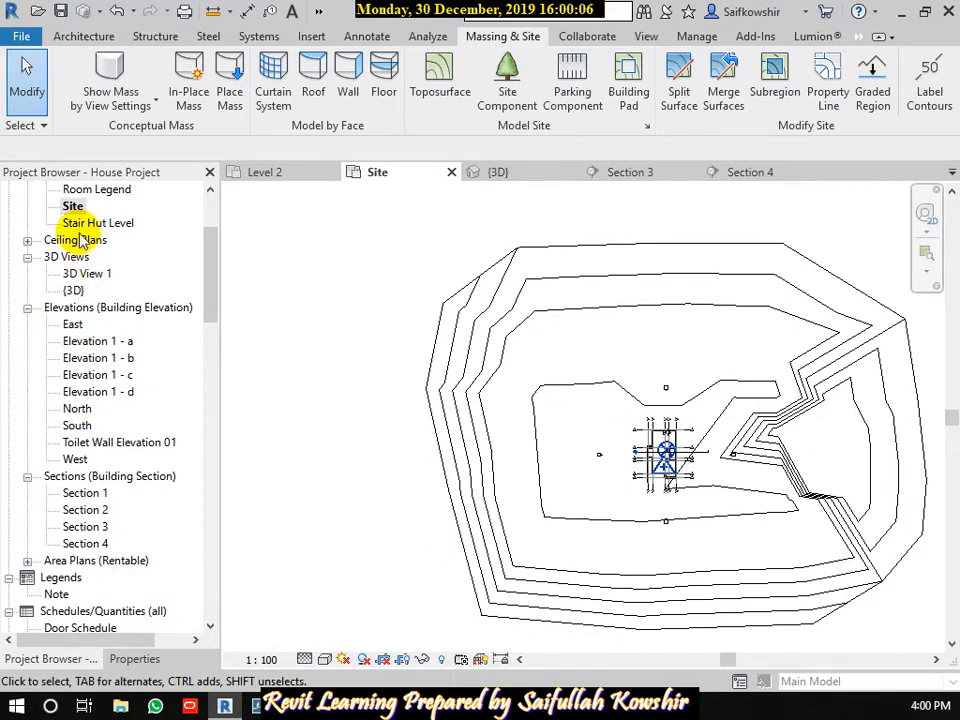
Open the NGL floor plan and select the toposurface to examine its extent around the house.
{"action": "scroll", "coordinate": [115, 340], "scroll_direction": "down", "scroll_amount": 2}
{"action": "scroll", "coordinate": [141, 460], "scroll_direction": "down", "scroll_amount": 1}
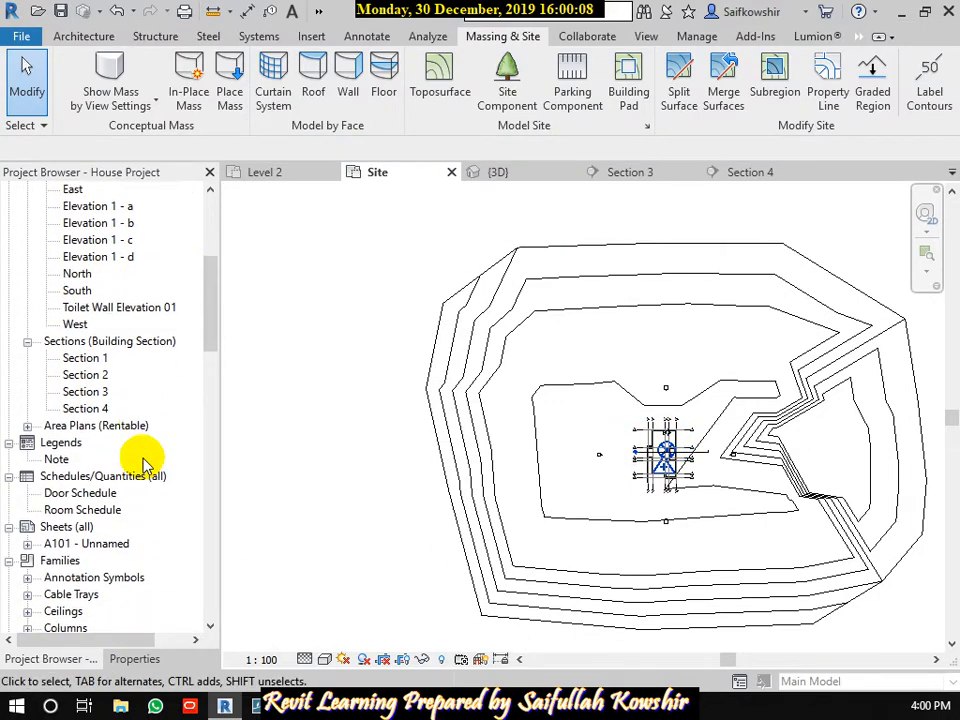
{"action": "scroll", "coordinate": [143, 463], "scroll_direction": "up", "scroll_amount": 5}
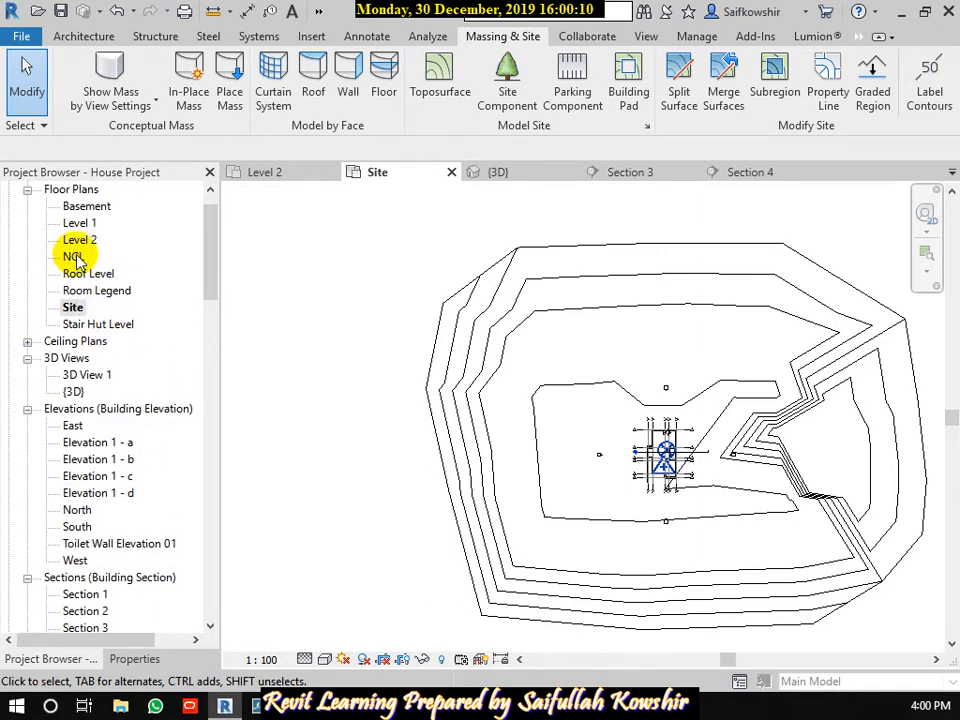
{"action": "double_click", "coordinate": [75, 257]}
{"action": "scroll", "coordinate": [650, 400], "scroll_direction": "up", "scroll_amount": 3}
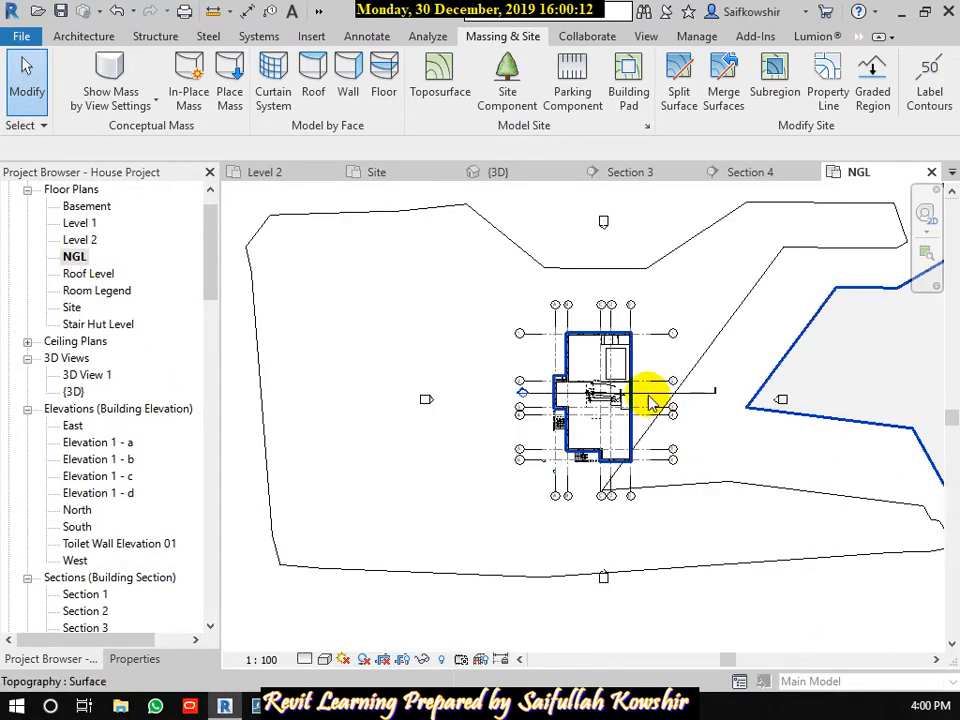
{"action": "scroll", "coordinate": [645, 398], "scroll_direction": "up", "scroll_amount": 4}
{"action": "key", "text": "Escape"}
{"action": "scroll", "coordinate": [675, 439], "scroll_direction": "down", "scroll_amount": 4}
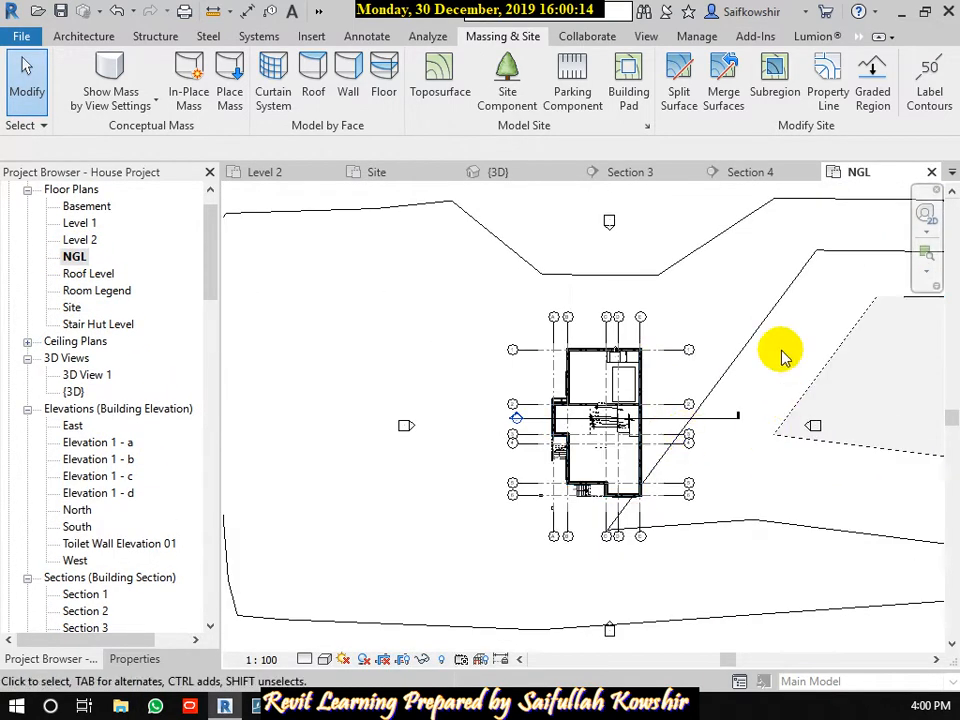
{"action": "left_click", "coordinate": [709, 242]}
{"action": "scroll", "coordinate": [729, 294], "scroll_direction": "down", "scroll_amount": 2}
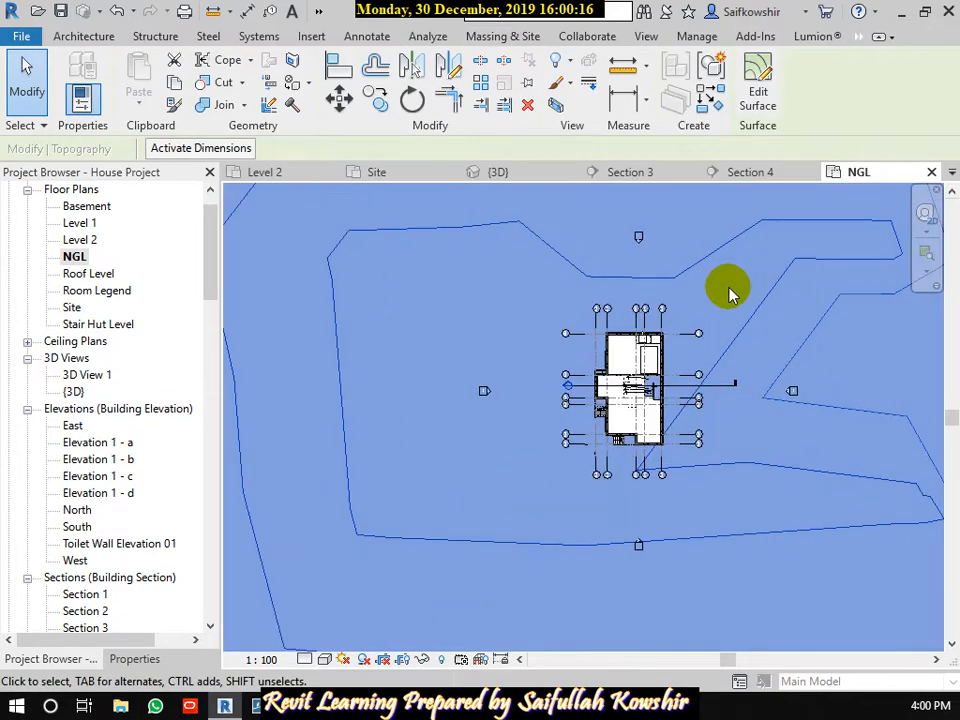
Create a rectangular building pad about 24000 by 35000 around the house and its grid lines in the NGL plan.
{"action": "left_click", "coordinate": [531, 38]}
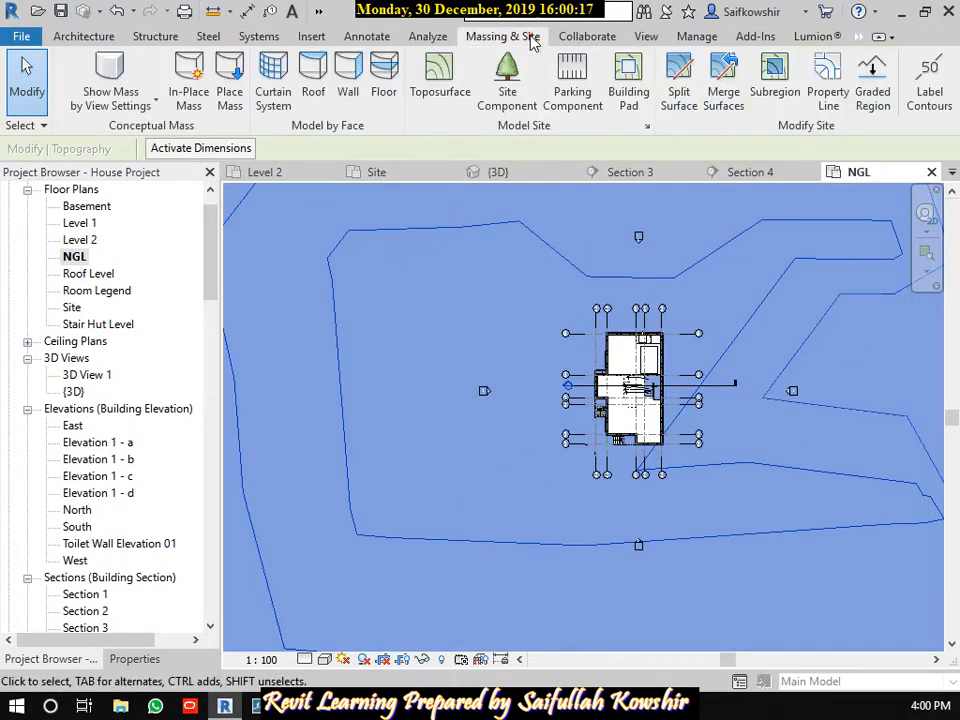
{"action": "left_click", "coordinate": [628, 92]}
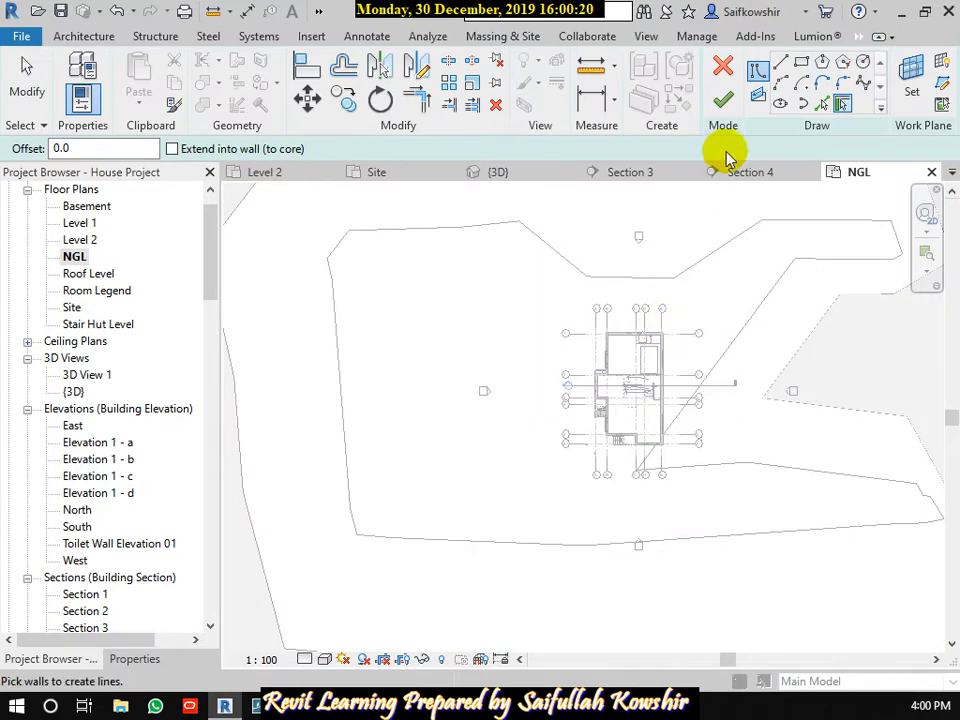
{"action": "left_click", "coordinate": [801, 64]}
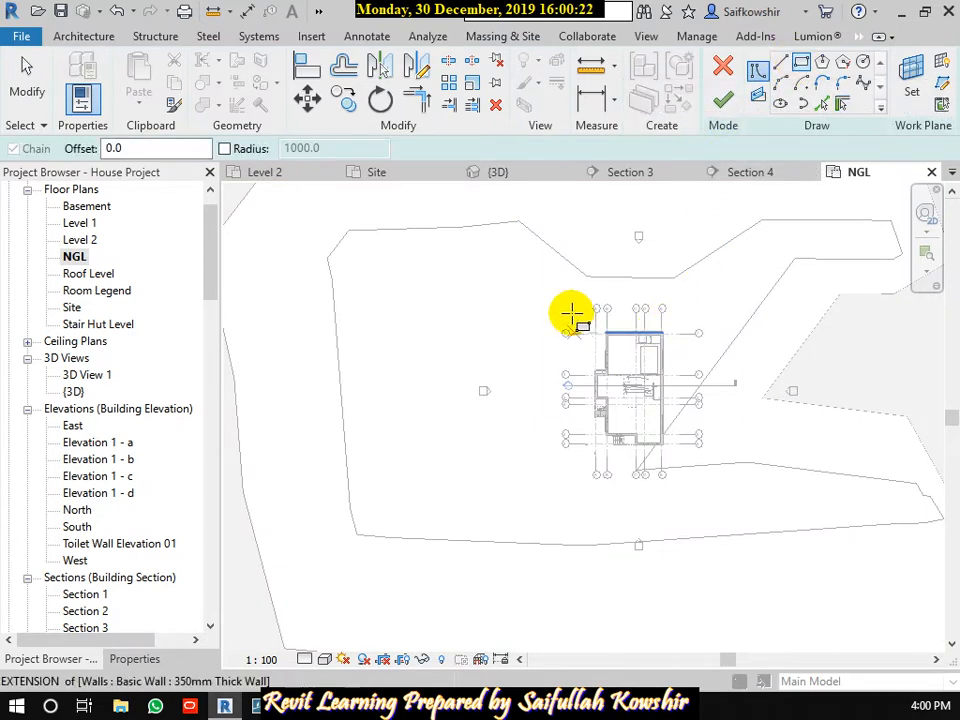
{"action": "left_click", "coordinate": [566, 294]}
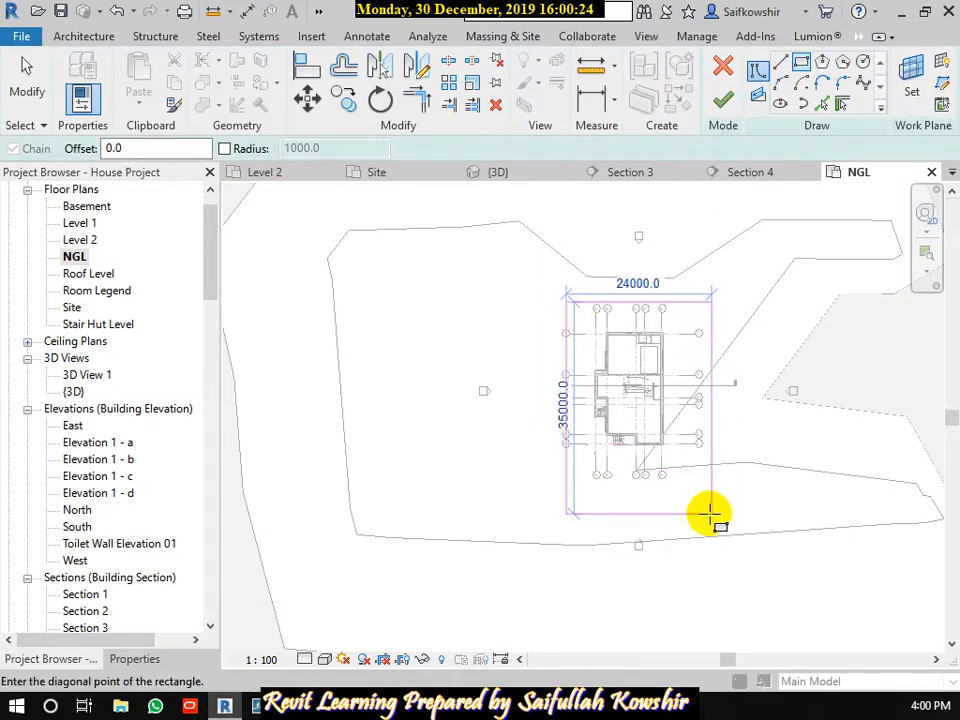
{"action": "left_click", "coordinate": [709, 514]}
{"action": "left_click", "coordinate": [723, 100]}
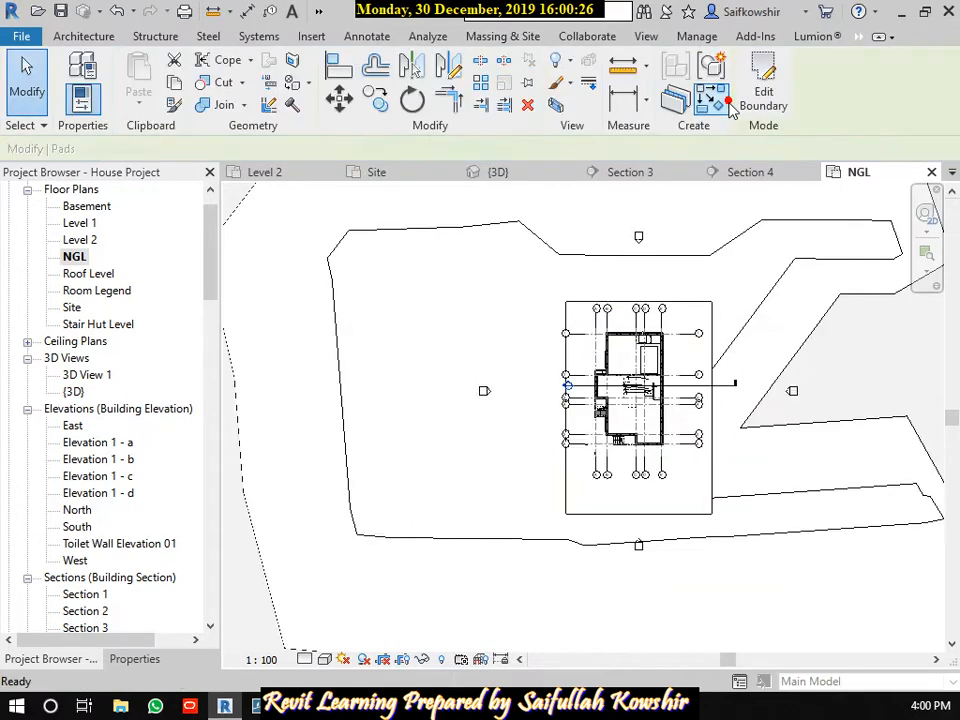
Open the {3D} view and examine how the rectangular pad cuts the earth around the house and basement.
{"action": "left_click", "coordinate": [647, 37]}
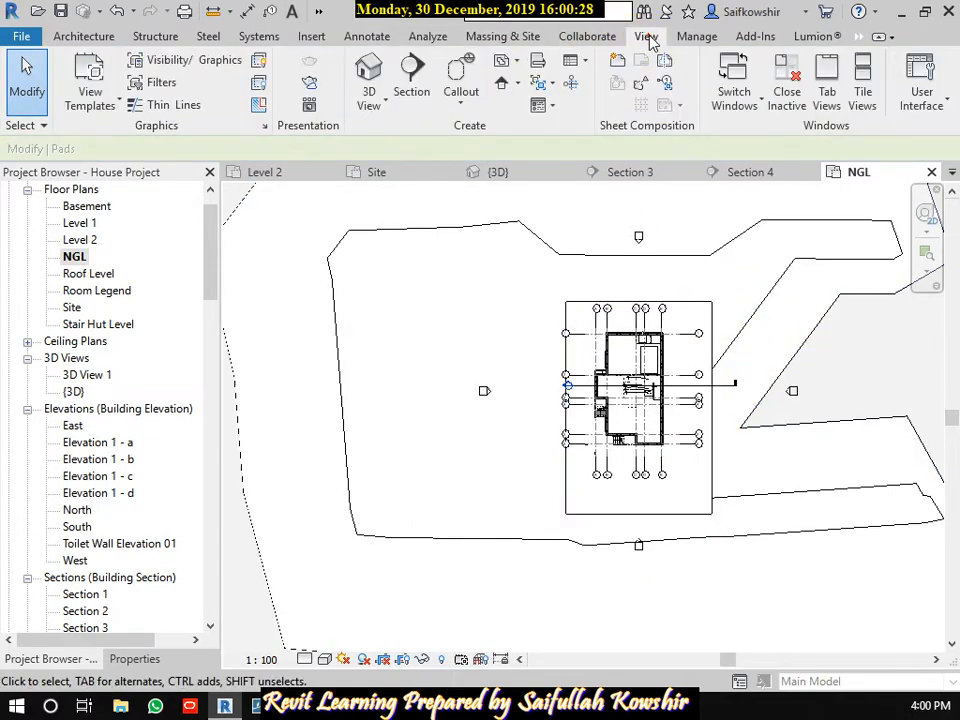
{"action": "left_click", "coordinate": [368, 78]}
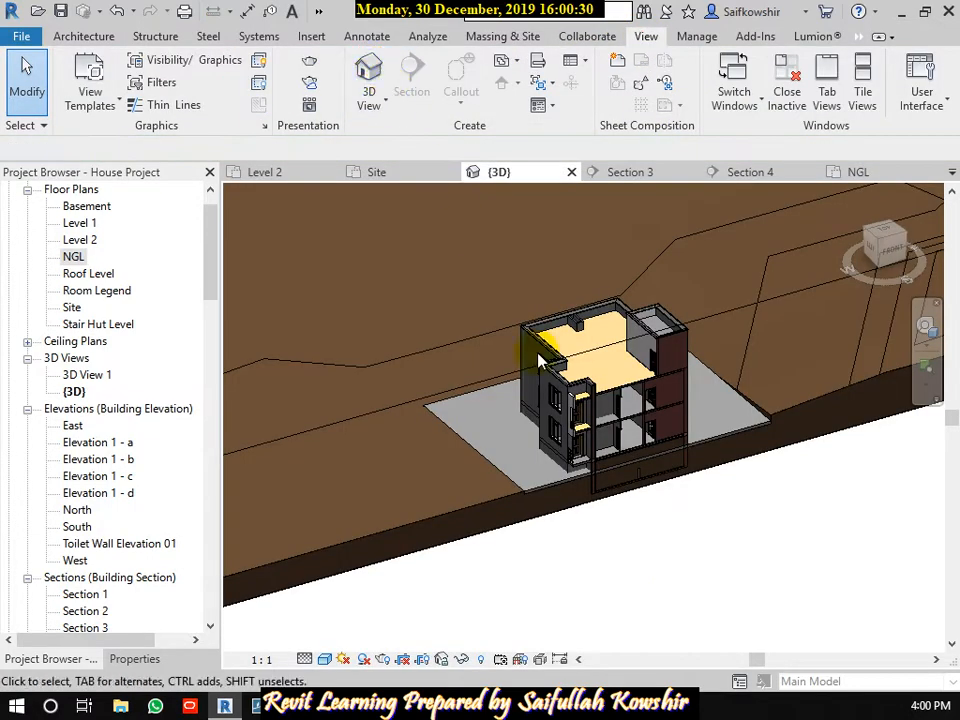
{"action": "left_click", "coordinate": [445, 520]}
{"action": "scroll", "coordinate": [497, 482], "scroll_direction": "up", "scroll_amount": 5}
{"action": "middle_click_drag", "start_coordinate": [636, 478], "coordinate": [493, 520]}
{"action": "scroll", "coordinate": [491, 517], "scroll_direction": "up", "scroll_amount": 3}
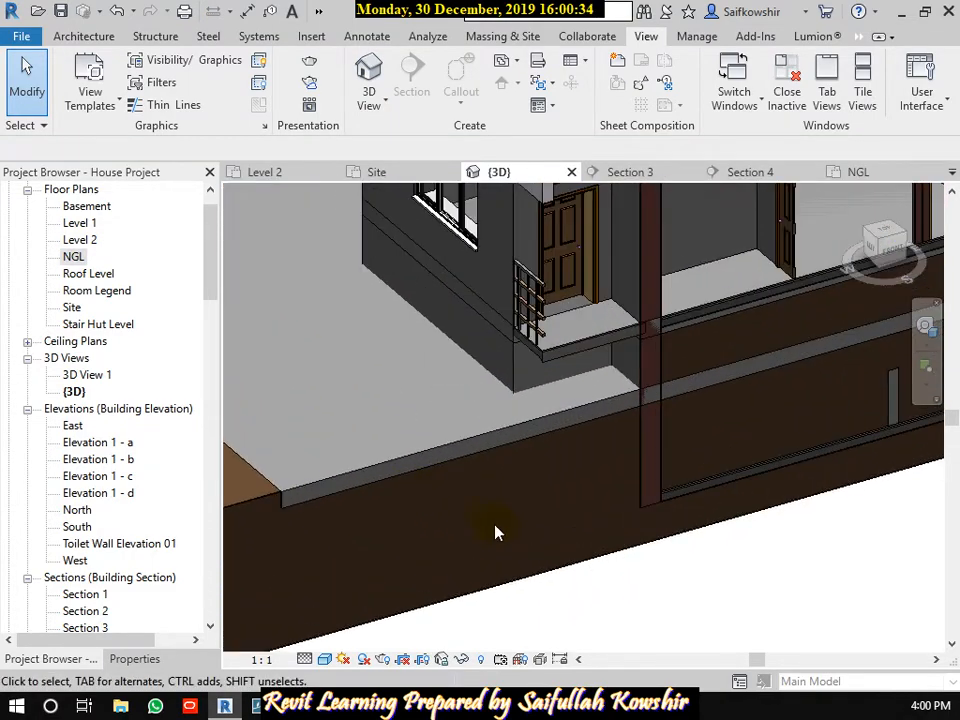
{"action": "scroll", "coordinate": [500, 545], "scroll_direction": "down", "scroll_amount": 5}
{"action": "middle_click_drag", "start_coordinate": [499, 553], "coordinate": [523, 590]}
{"action": "scroll", "coordinate": [523, 590], "scroll_direction": "down", "scroll_amount": 4}
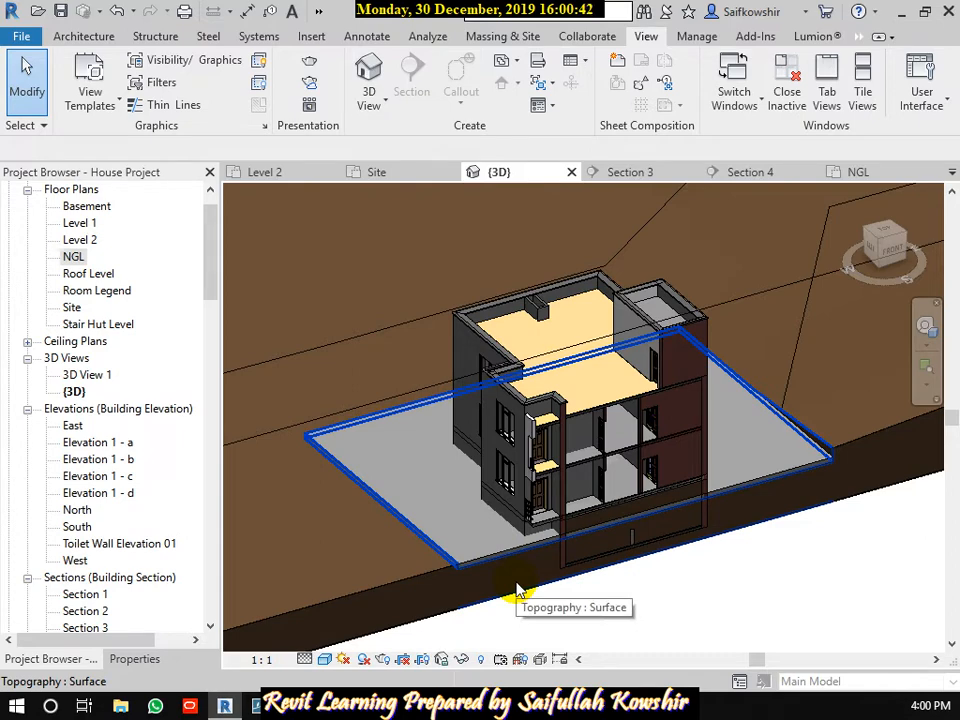
Select the rectangular pad, inspect its corner against the cut toposurface, and remove the pad.
{"action": "left_click", "coordinate": [472, 556]}
{"action": "scroll", "coordinate": [827, 546], "scroll_direction": "up", "scroll_amount": 4}
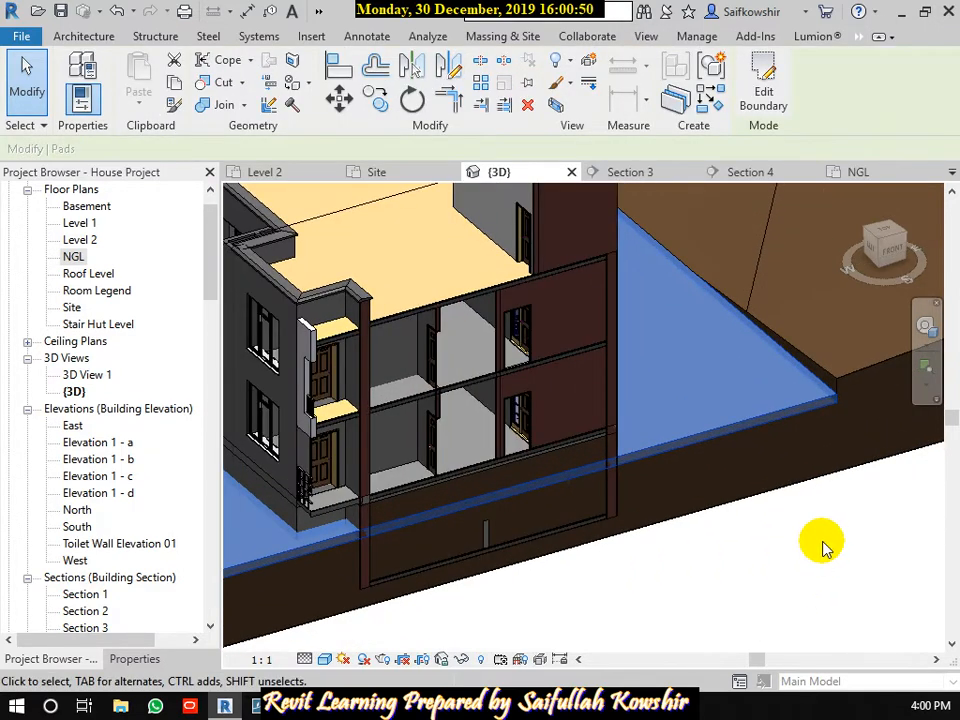
{"action": "scroll", "coordinate": [825, 545], "scroll_direction": "up", "scroll_amount": 6}
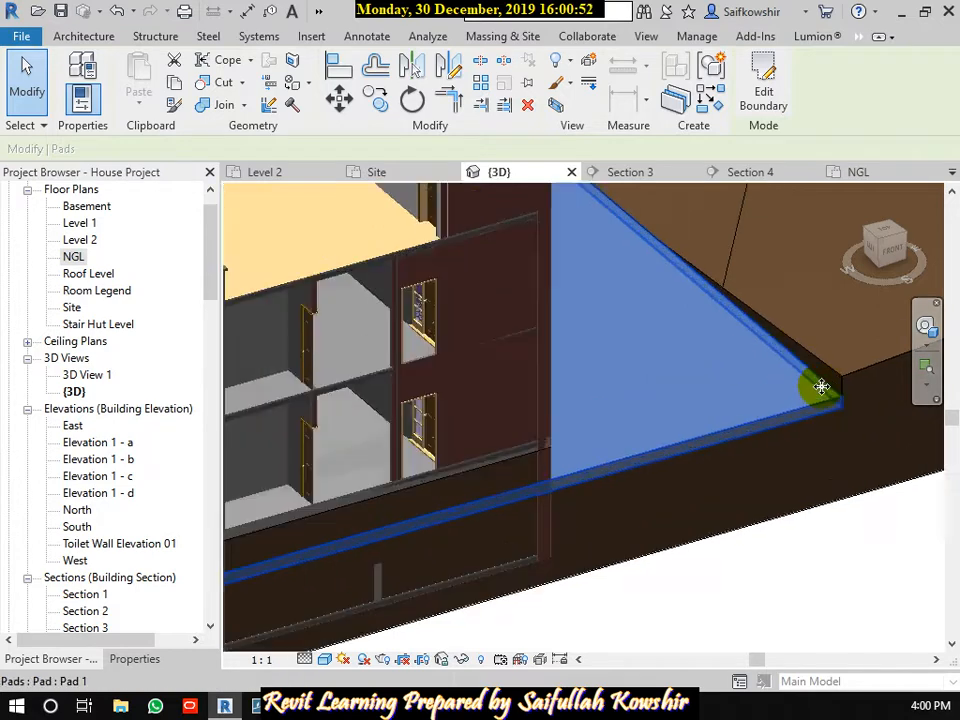
{"action": "scroll", "coordinate": [578, 476], "scroll_direction": "down", "scroll_amount": 3}
{"action": "scroll", "coordinate": [721, 433], "scroll_direction": "up", "scroll_amount": 6}
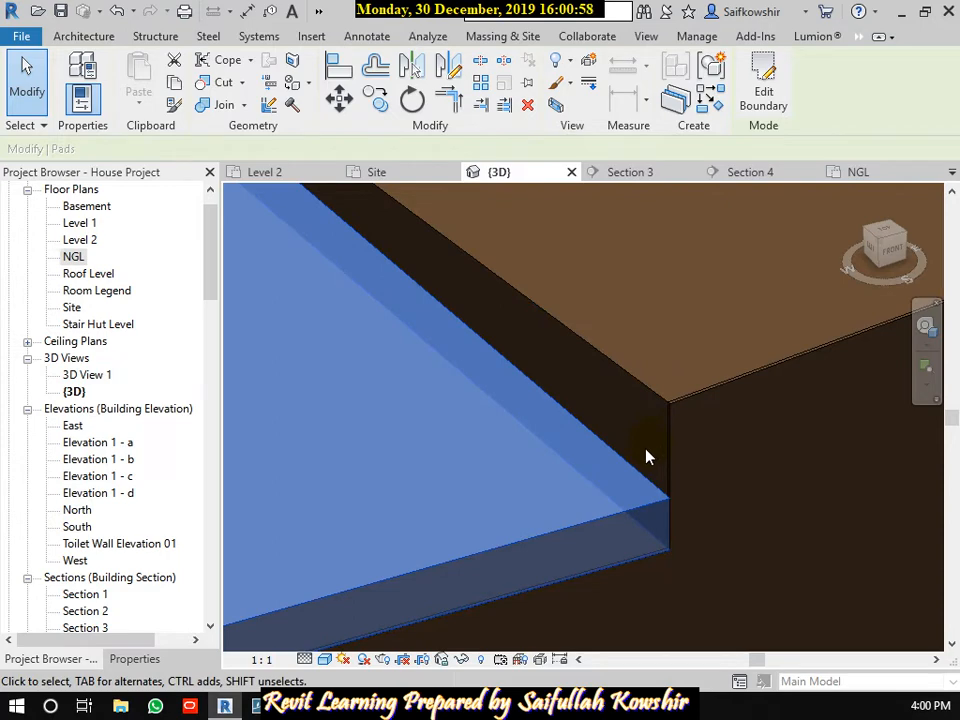
{"action": "scroll", "coordinate": [620, 485], "scroll_direction": "down", "scroll_amount": 5}
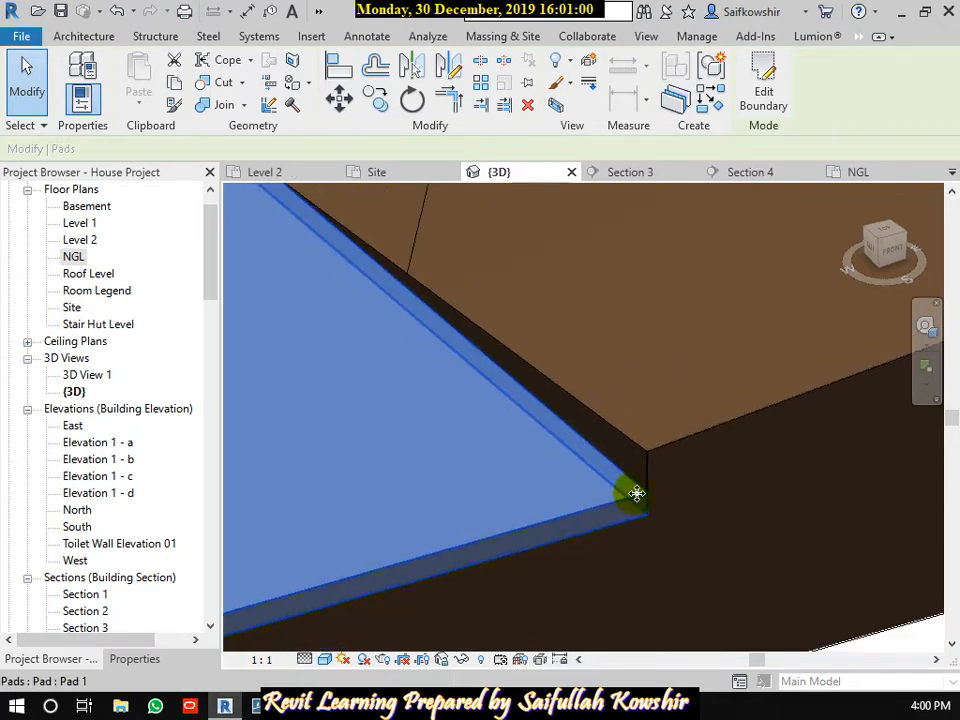
{"action": "scroll", "coordinate": [625, 490], "scroll_direction": "down", "scroll_amount": 5}
{"action": "middle_click_drag", "start_coordinate": [621, 508], "coordinate": [663, 505]}
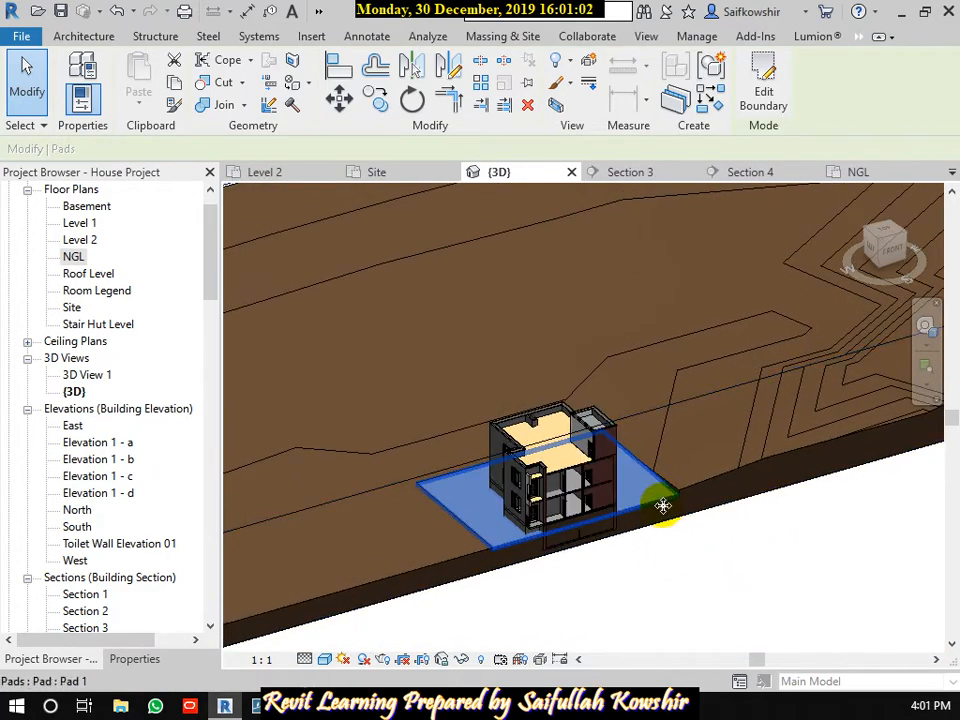
{"action": "key", "text": "Escape"}
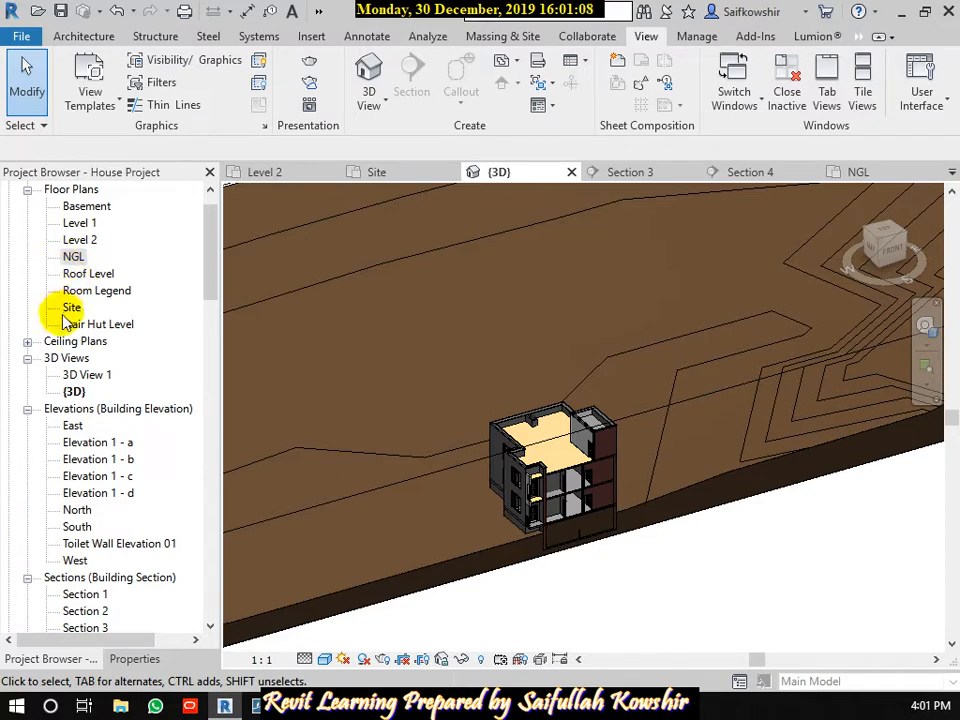
Open the Basement floor plan and go through the model categories of its Visibility/Graphic Overrides down to Topography.
{"action": "double_click", "coordinate": [86, 208]}
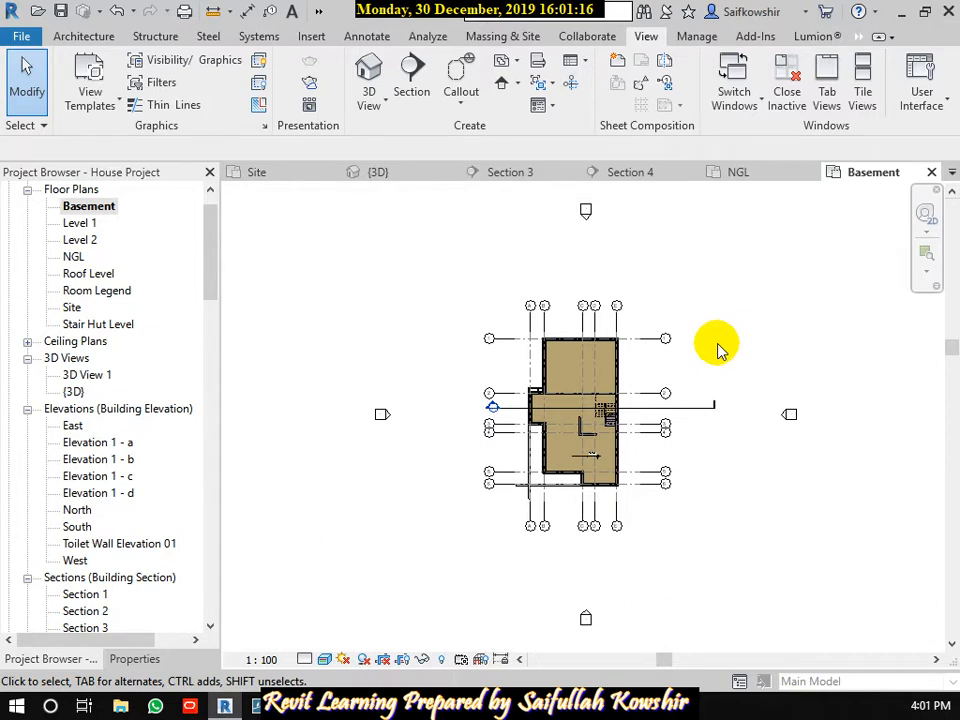
{"action": "key", "text": "v"}
{"action": "key", "text": "v"}
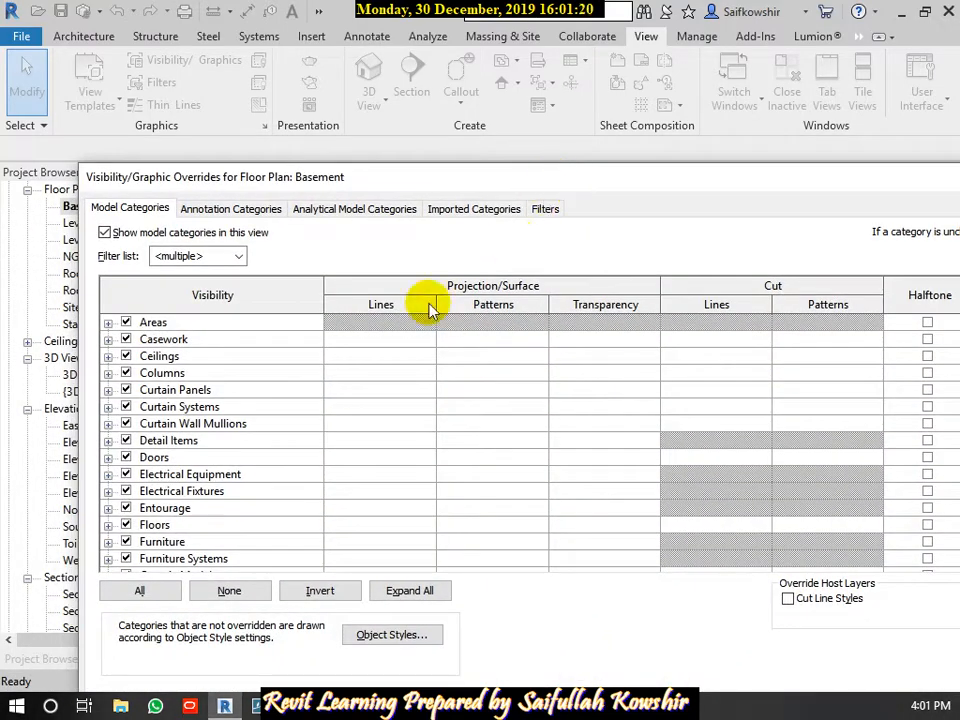
{"action": "left_click", "coordinate": [170, 477]}
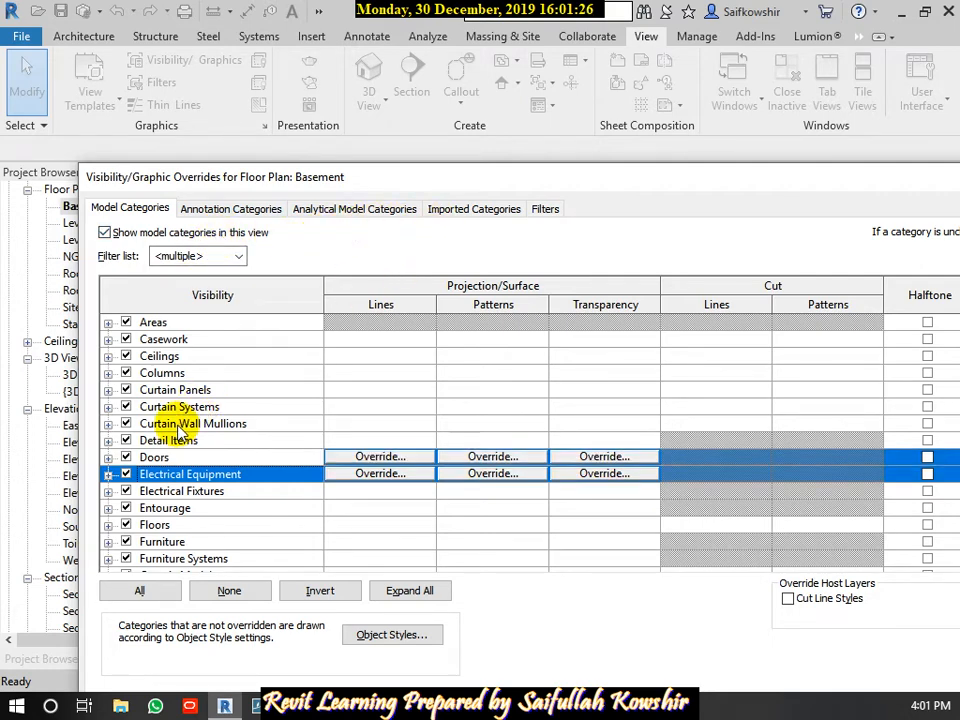
{"action": "scroll", "coordinate": [200, 490], "scroll_direction": "down", "scroll_amount": 1}
{"action": "scroll", "coordinate": [200, 497], "scroll_direction": "down", "scroll_amount": 3}
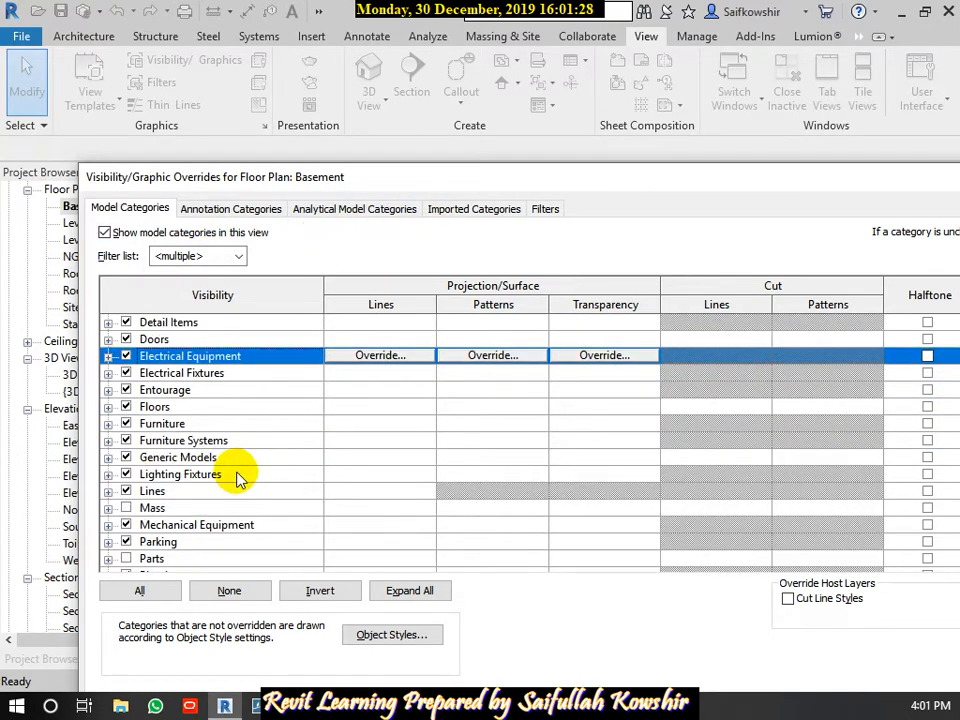
{"action": "scroll", "coordinate": [200, 514], "scroll_direction": "down", "scroll_amount": 1}
{"action": "scroll", "coordinate": [180, 500], "scroll_direction": "down", "scroll_amount": 1}
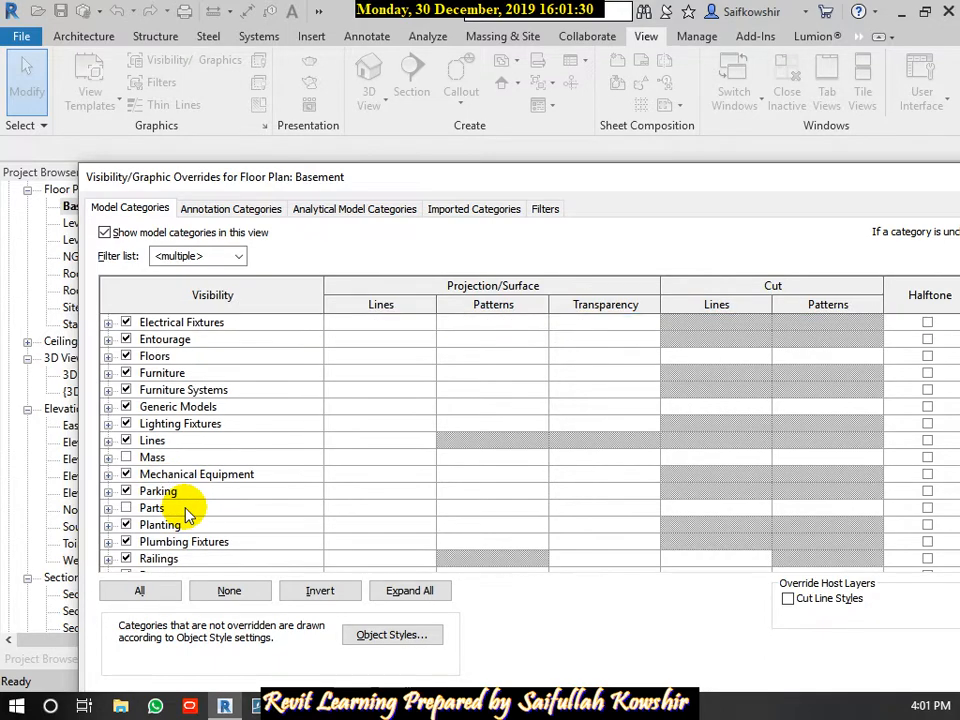
{"action": "scroll", "coordinate": [200, 510], "scroll_direction": "down", "scroll_amount": 1}
{"action": "scroll", "coordinate": [220, 530], "scroll_direction": "down", "scroll_amount": 3}
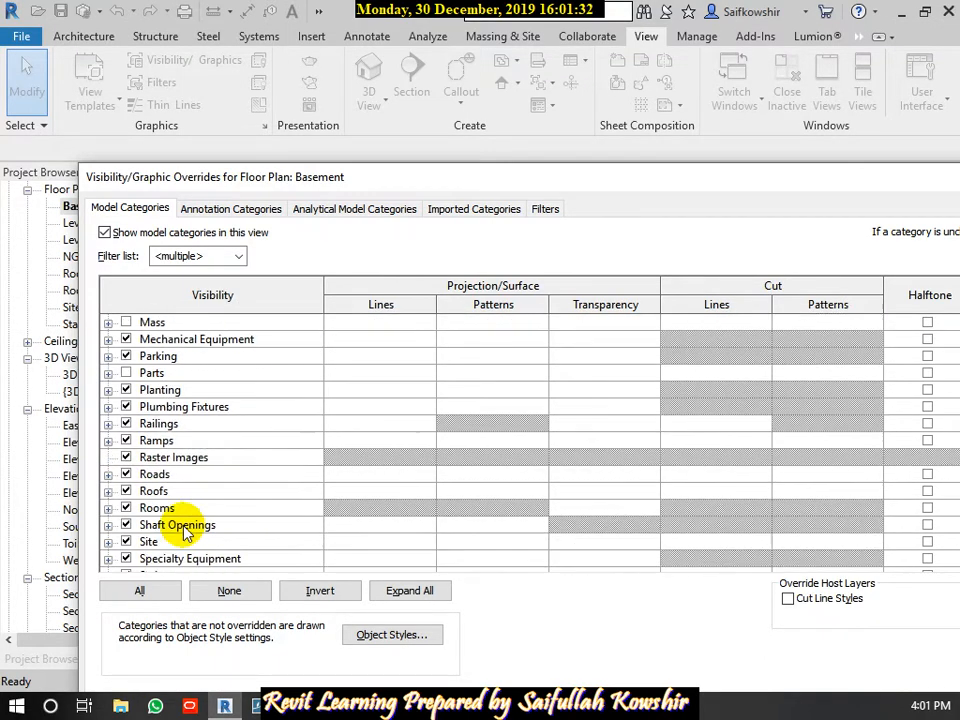
{"action": "scroll", "coordinate": [190, 525], "scroll_direction": "down", "scroll_amount": 4}
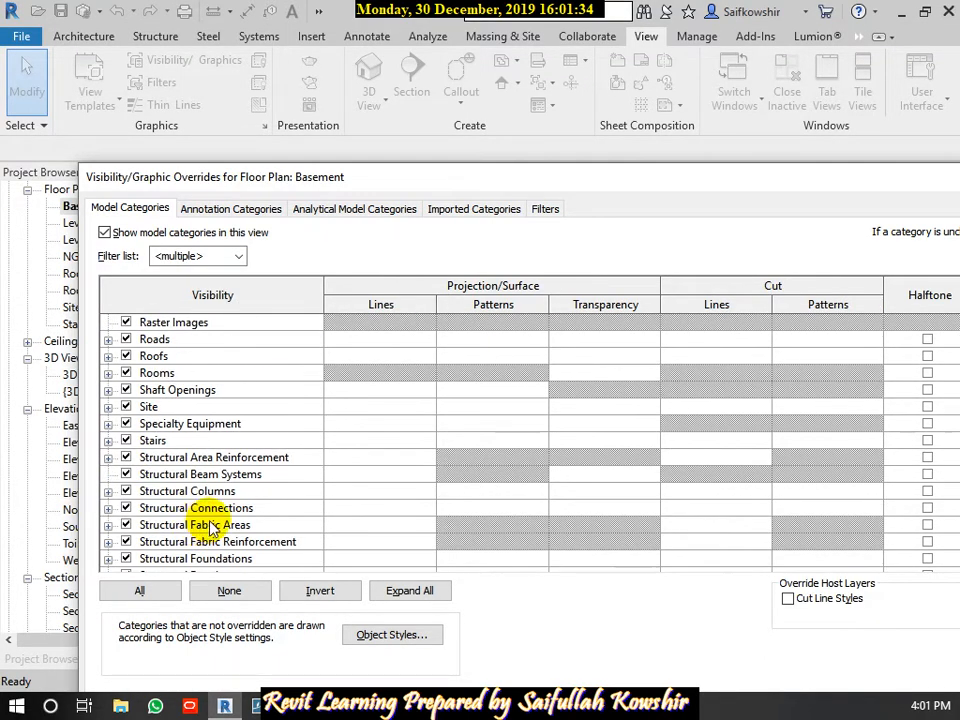
{"action": "scroll", "coordinate": [210, 528], "scroll_direction": "down", "scroll_amount": 5}
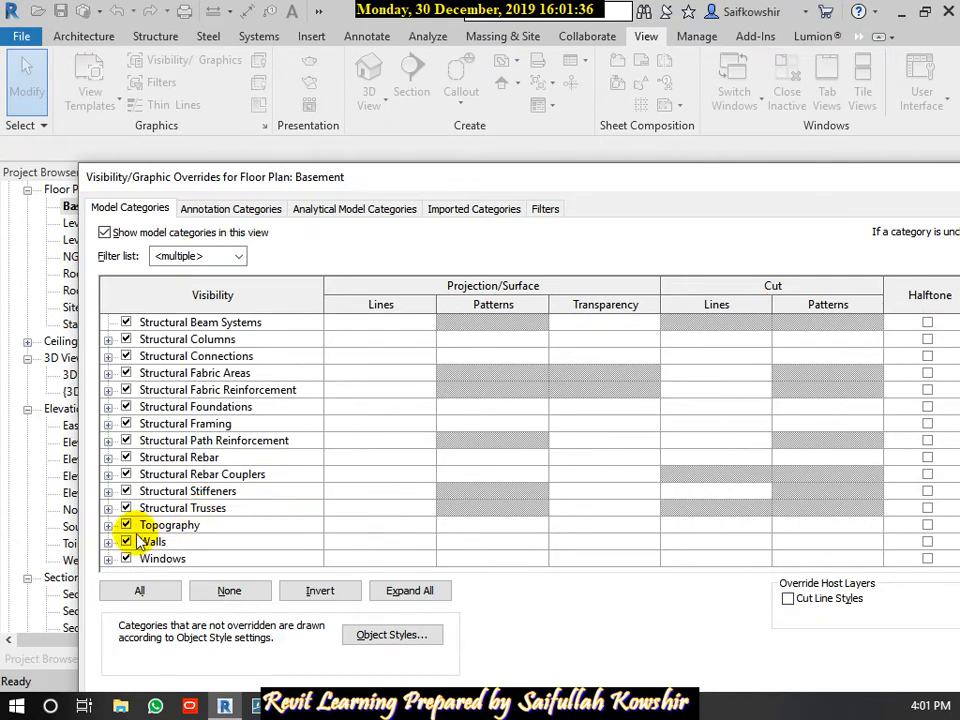
Turn on Topography's Triangulation Edges in the Basement plan's visibility overrides and check the plan around the house.
{"action": "left_click", "coordinate": [108, 525]}
{"action": "scroll", "coordinate": [245, 553], "scroll_direction": "down", "scroll_amount": 1}
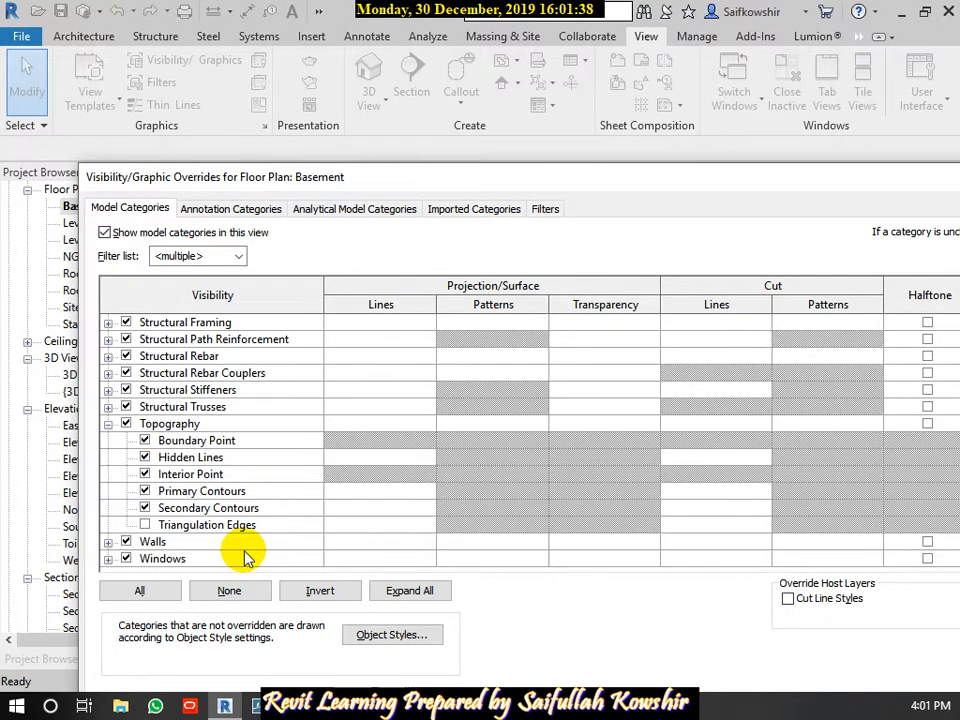
{"action": "left_click", "coordinate": [144, 524]}
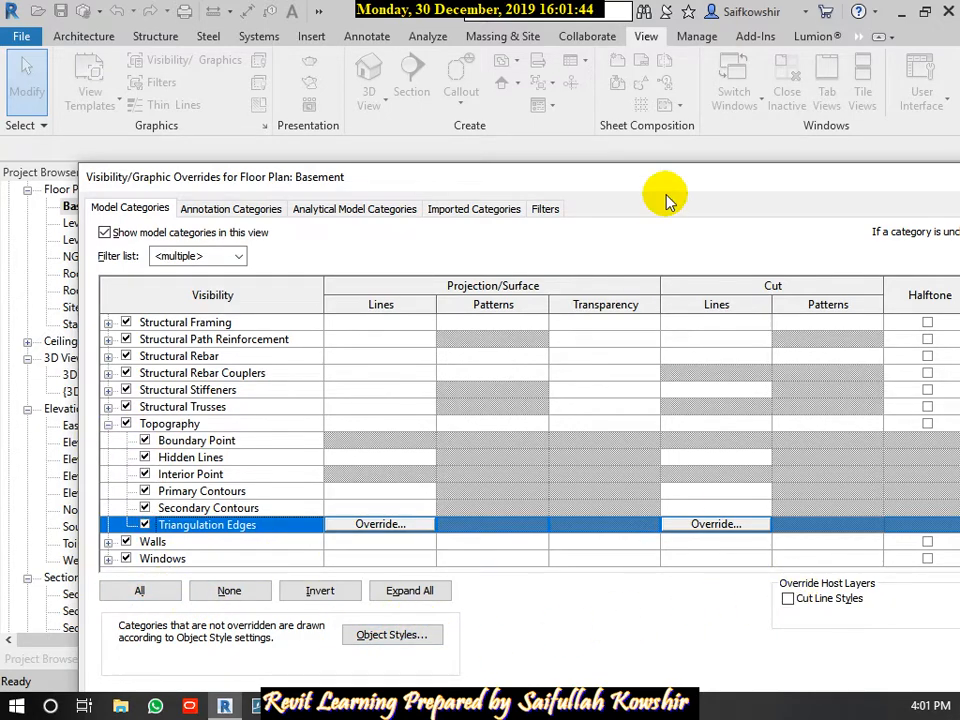
{"action": "left_click_drag", "start_coordinate": [686, 180], "coordinate": [502, 75]}
{"action": "left_click", "coordinate": [800, 604]}
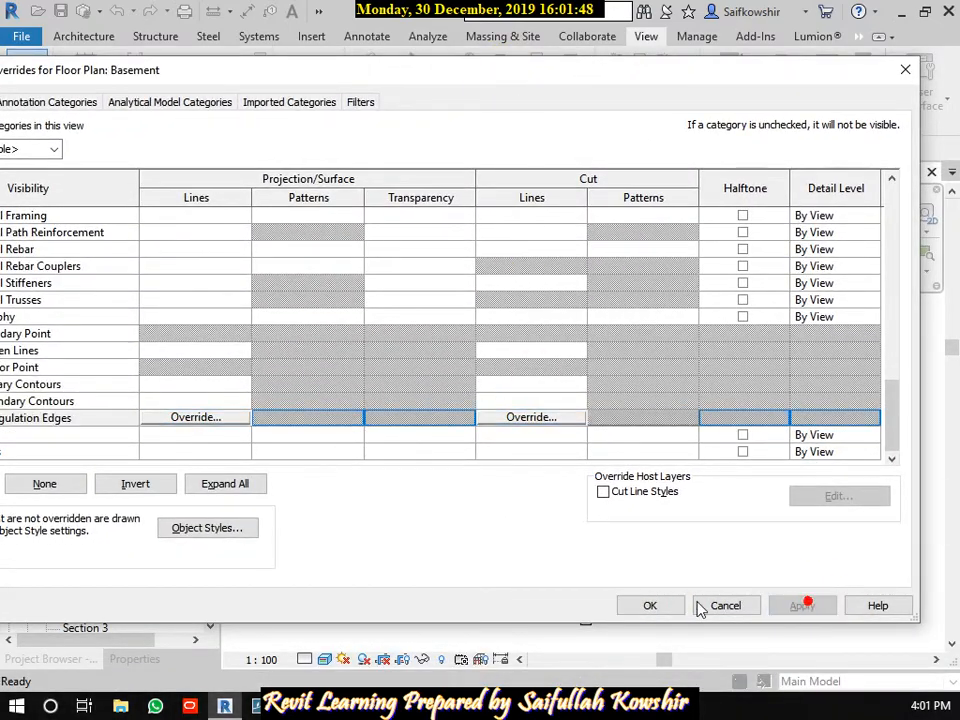
{"action": "left_click", "coordinate": [650, 605]}
{"action": "scroll", "coordinate": [573, 467], "scroll_direction": "down", "scroll_amount": 3}
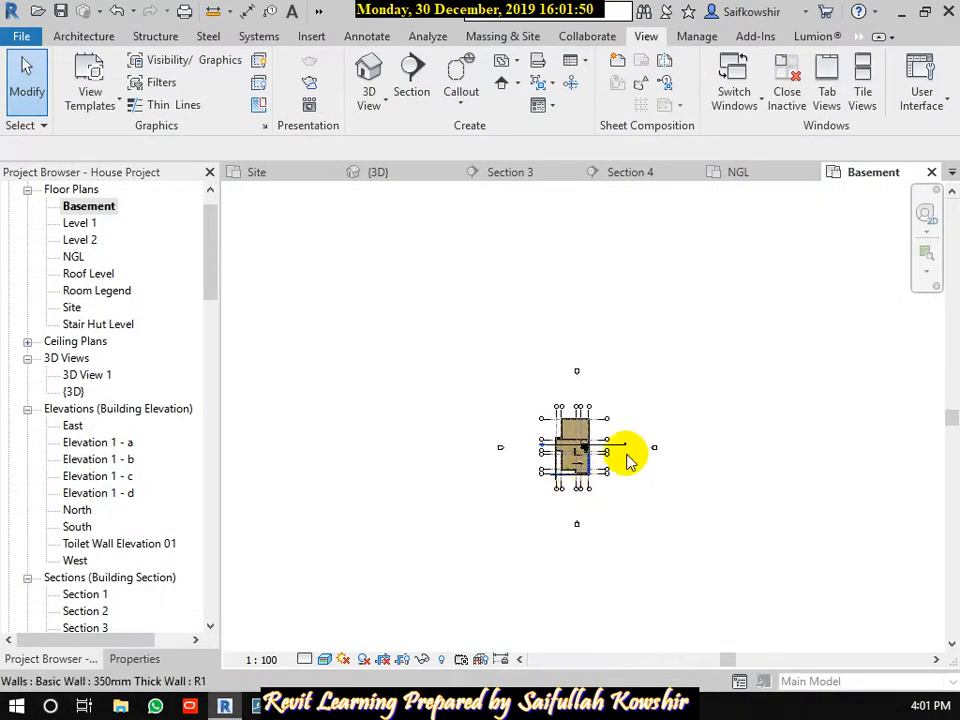
{"action": "scroll", "coordinate": [640, 444], "scroll_direction": "up", "scroll_amount": 2}
{"action": "middle_click_drag", "start_coordinate": [604, 453], "coordinate": [657, 406]}
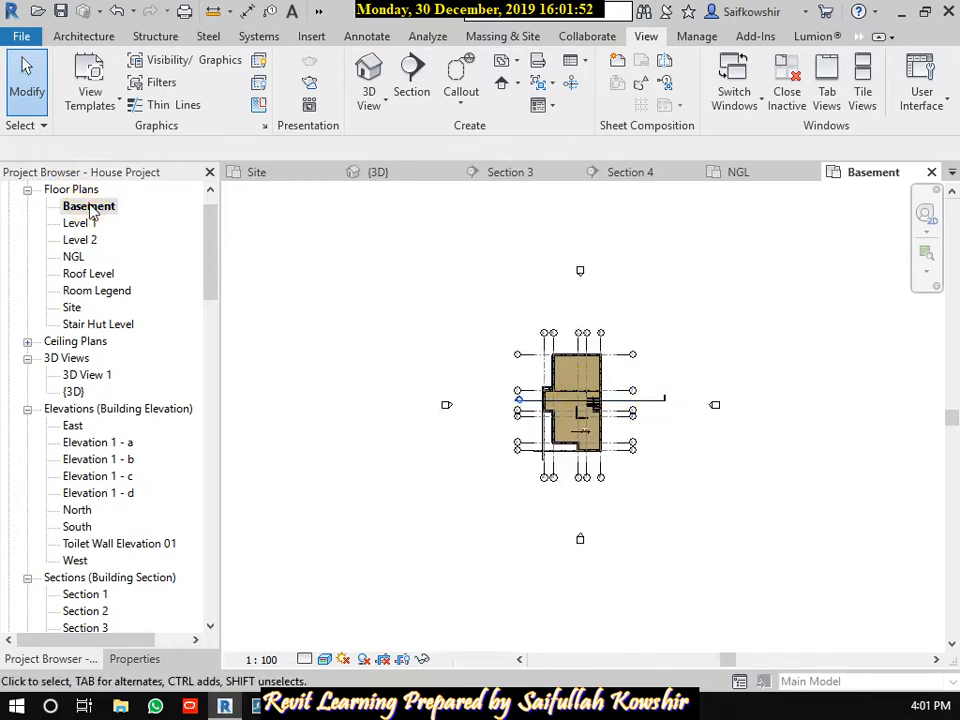
Open the Site plan and examine the toposurface's contours and outer boundary around the house.
{"action": "double_click", "coordinate": [89, 208]}
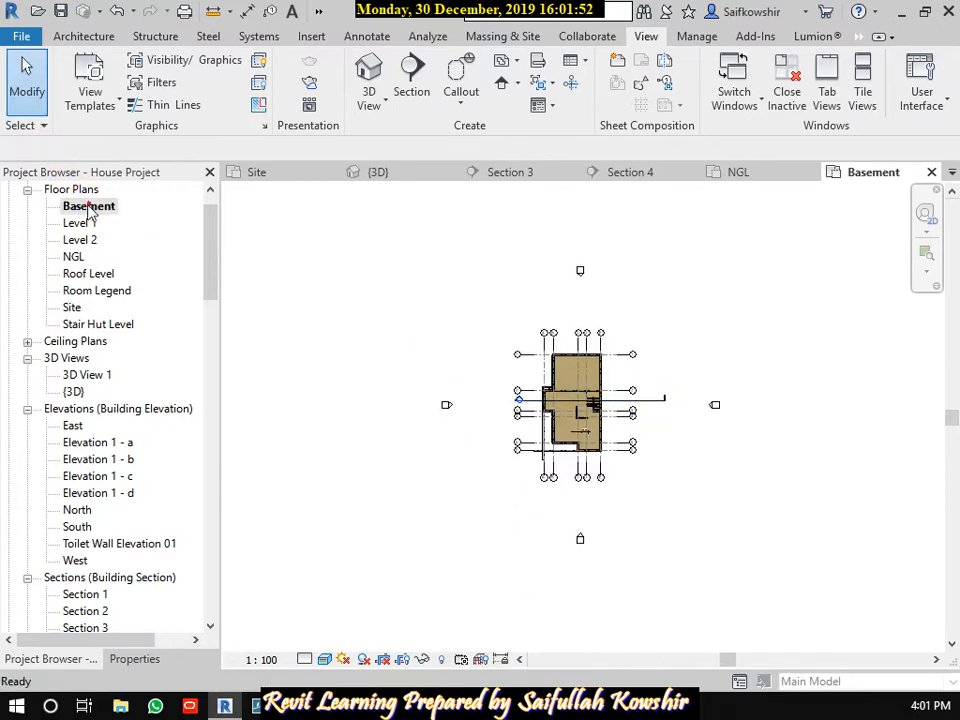
{"action": "double_click", "coordinate": [72, 309]}
{"action": "scroll", "coordinate": [677, 500], "scroll_direction": "up", "scroll_amount": 4}
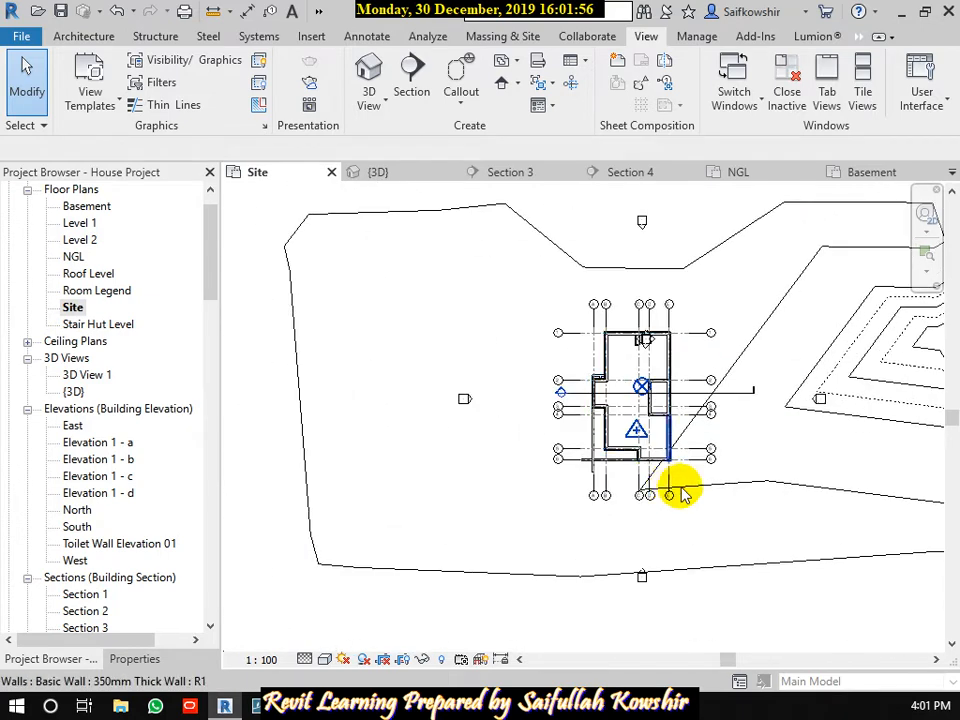
{"action": "scroll", "coordinate": [660, 452], "scroll_direction": "up", "scroll_amount": 2}
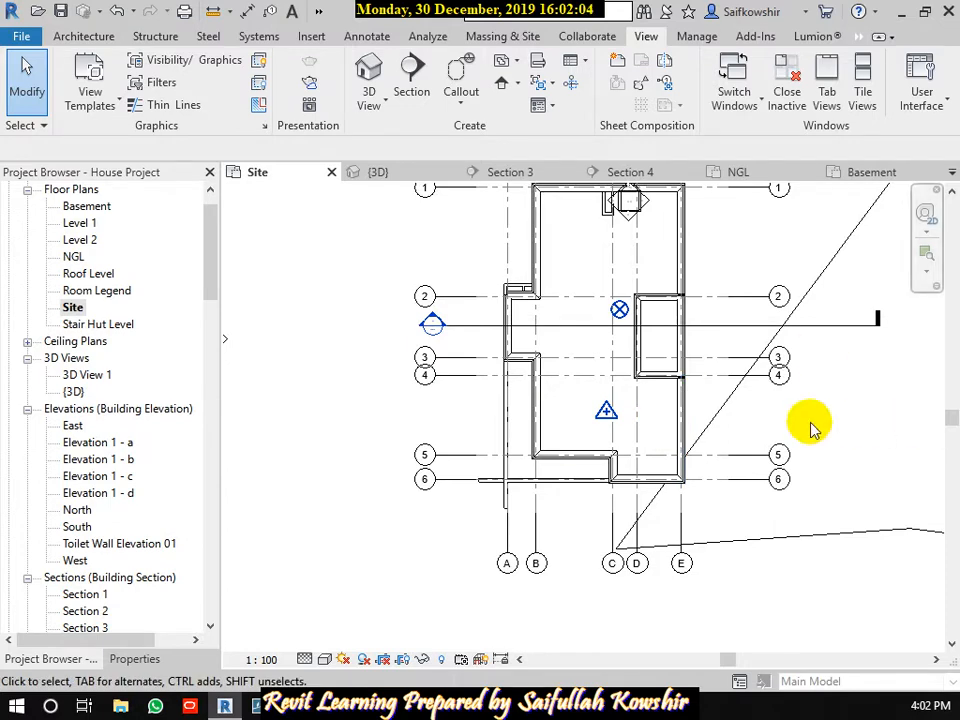
{"action": "scroll", "coordinate": [670, 452], "scroll_direction": "down", "scroll_amount": 3}
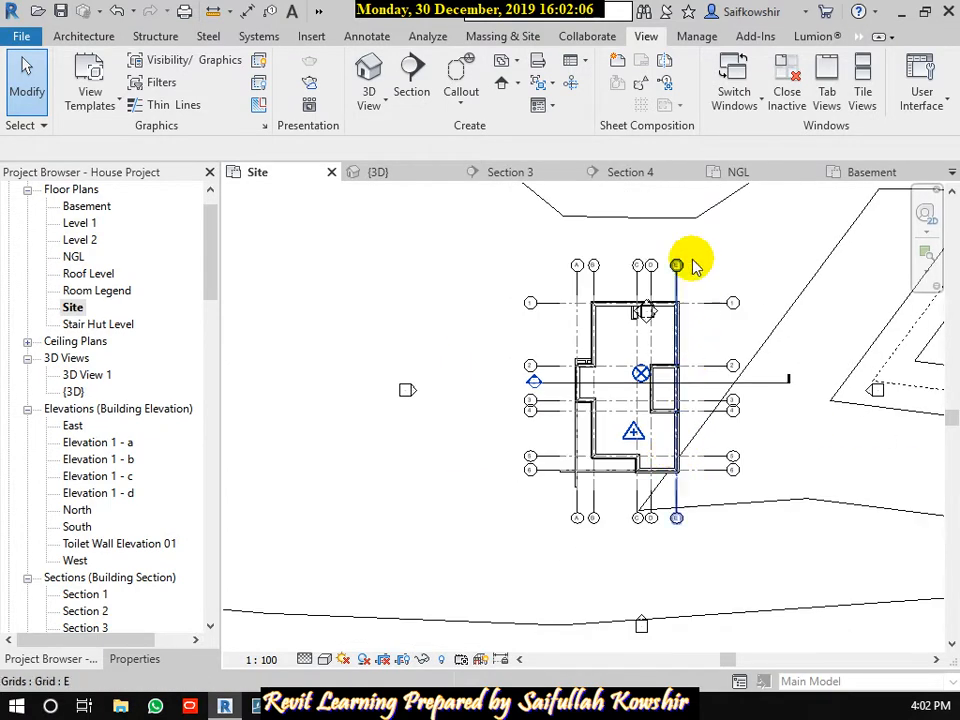
{"action": "middle_click_drag", "start_coordinate": [695, 265], "coordinate": [680, 340]}
{"action": "scroll", "coordinate": [714, 330], "scroll_direction": "down", "scroll_amount": 3}
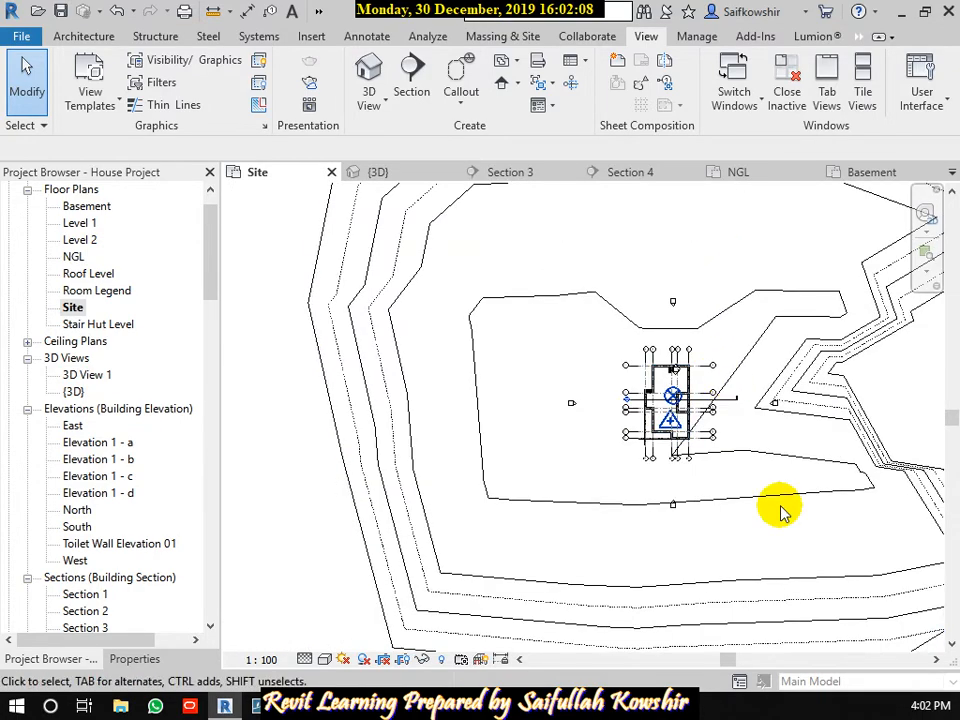
{"action": "scroll", "coordinate": [740, 519], "scroll_direction": "down", "scroll_amount": 2}
{"action": "middle_click_drag", "start_coordinate": [797, 498], "coordinate": [638, 489]}
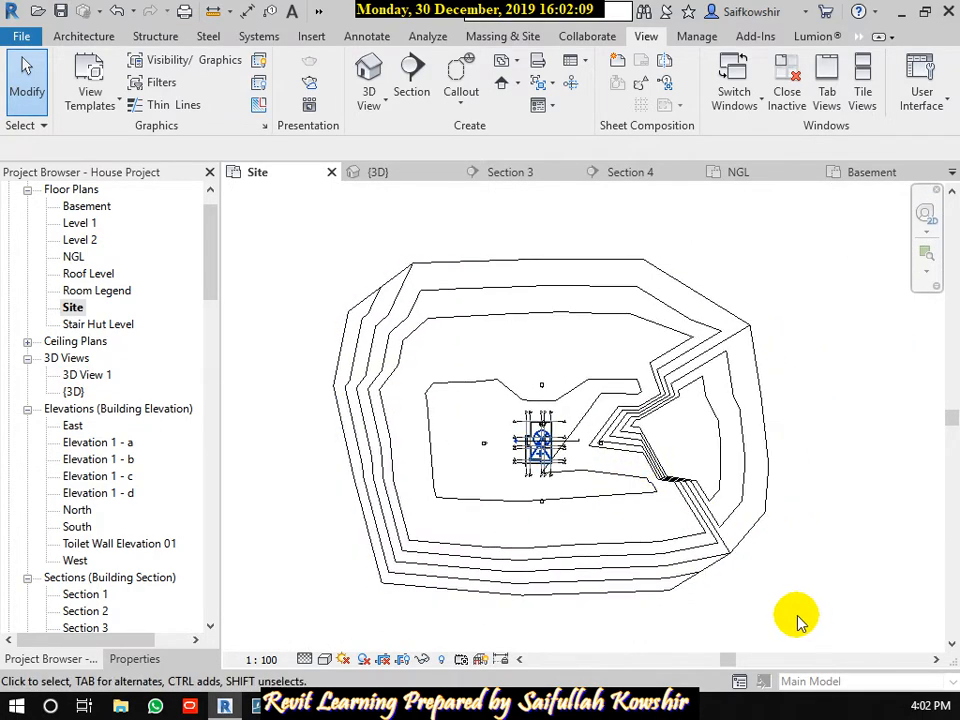
{"action": "left_click", "coordinate": [705, 565]}
{"action": "left_click", "coordinate": [320, 528]}
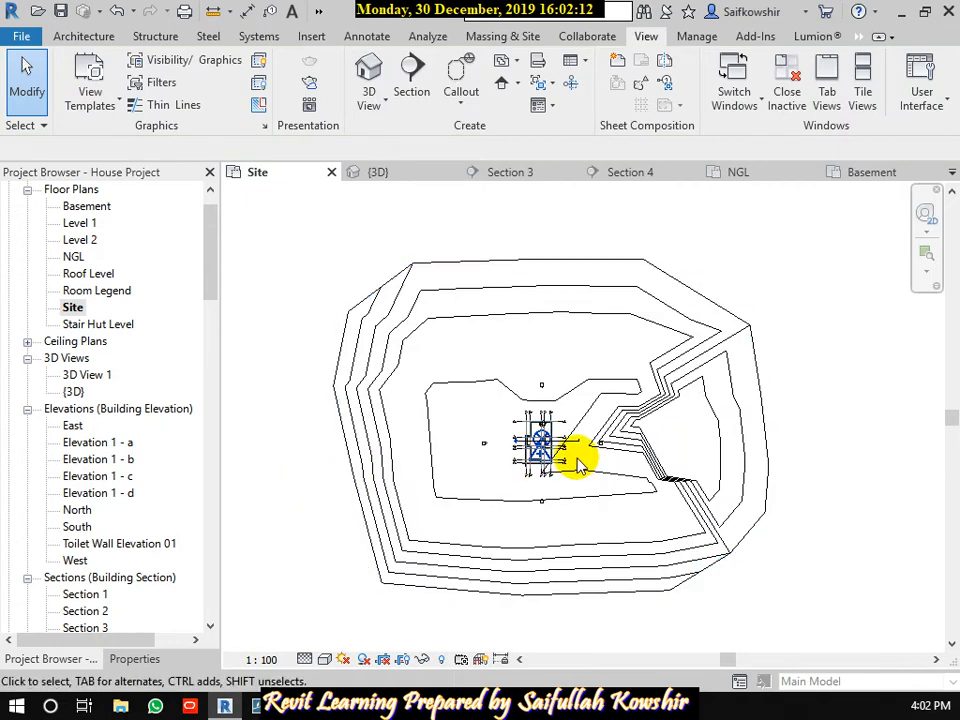
Open Section 4 and examine the ground line and earth fill around and inside the basement walls.
{"action": "scroll", "coordinate": [110, 580], "scroll_direction": "down", "scroll_amount": 3}
{"action": "double_click", "coordinate": [82, 526]}
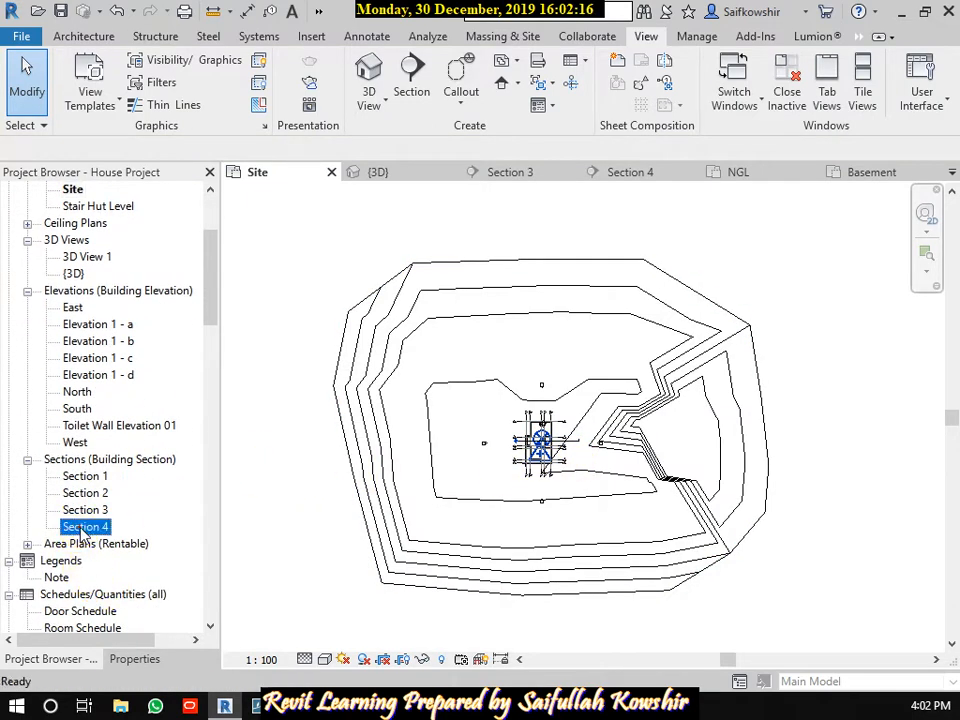
{"action": "scroll", "coordinate": [636, 543], "scroll_direction": "up", "scroll_amount": 3}
{"action": "scroll", "coordinate": [630, 538], "scroll_direction": "down", "scroll_amount": 2}
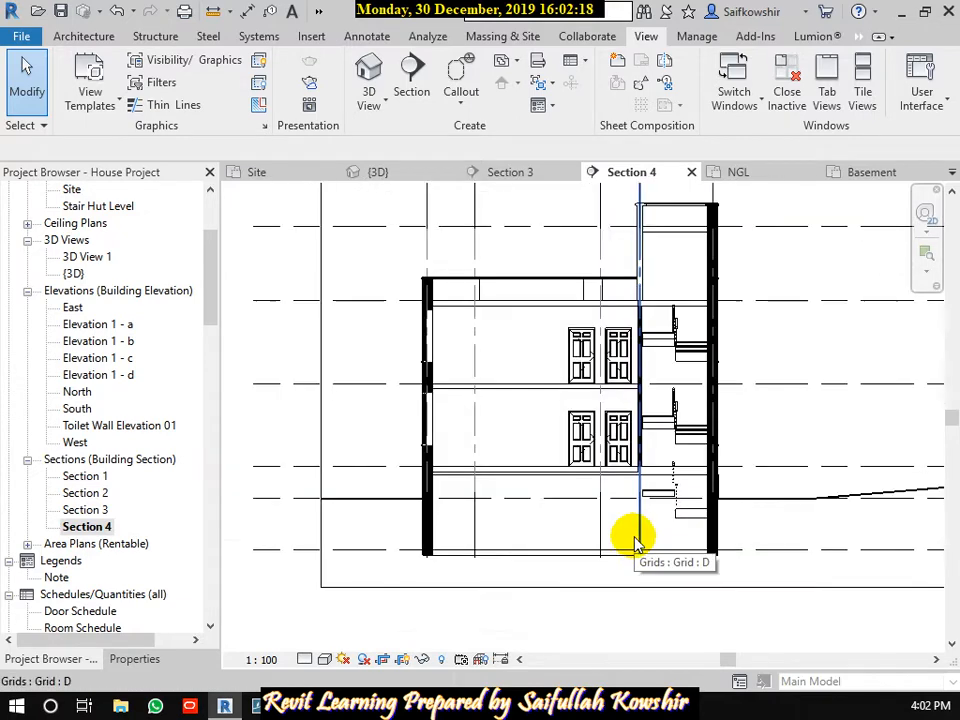
{"action": "middle_click_drag", "start_coordinate": [761, 499], "coordinate": [707, 502]}
{"action": "middle_click_drag", "start_coordinate": [349, 553], "coordinate": [429, 521]}
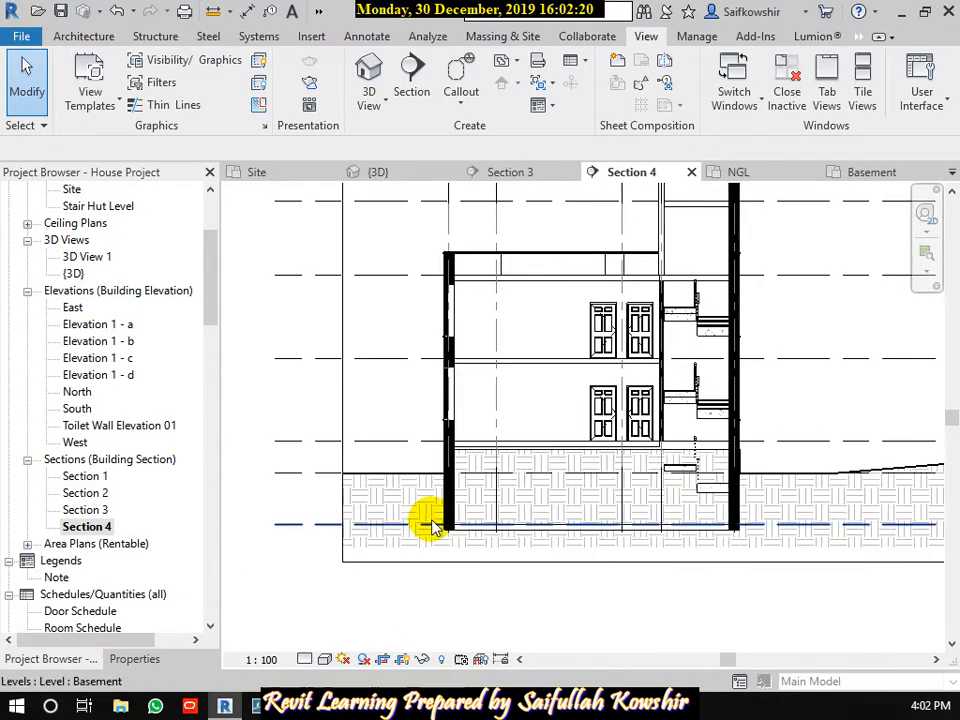
{"action": "left_click", "coordinate": [408, 471]}
{"action": "left_click", "coordinate": [780, 457]}
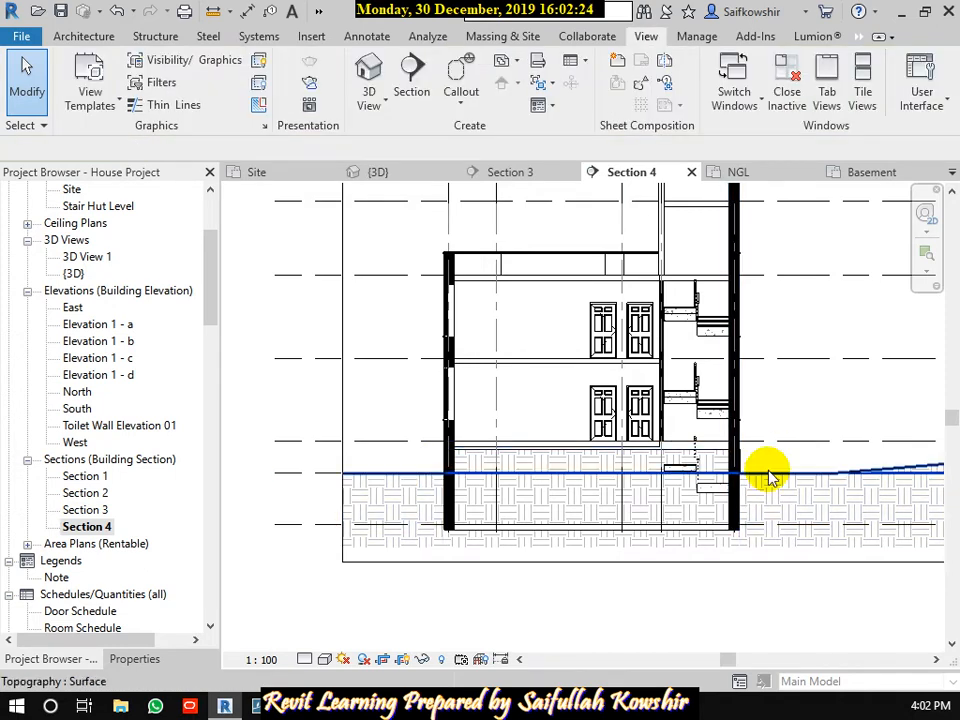
{"action": "left_click", "coordinate": [767, 467]}
{"action": "left_click", "coordinate": [784, 454]}
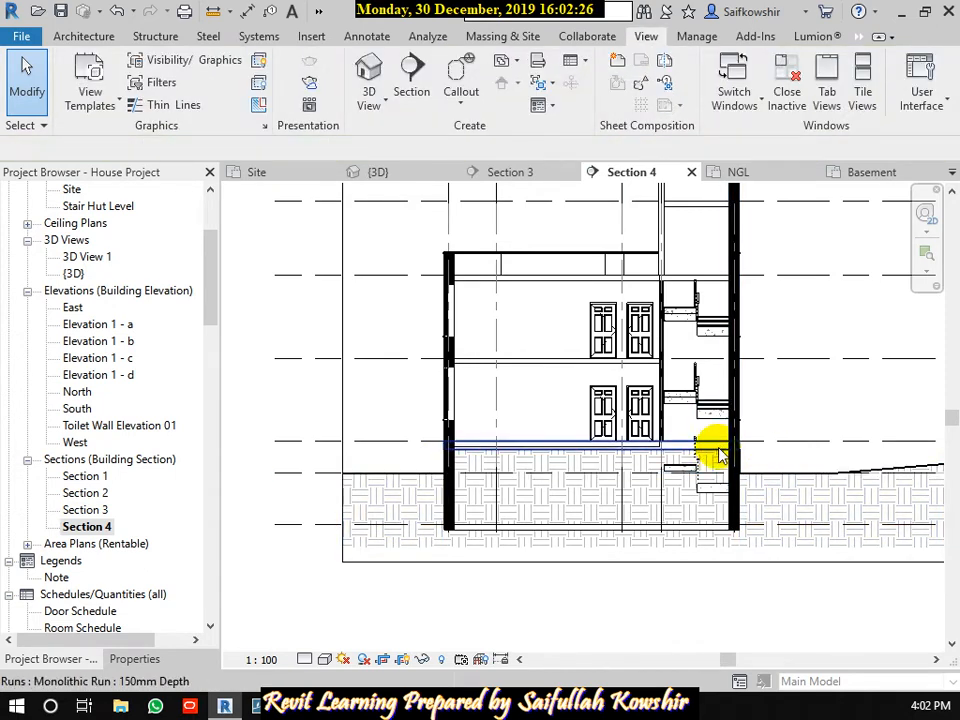
Select the building pad beneath the ground floor in Section 4 and set its level to Basement.
{"action": "left_click", "coordinate": [718, 457]}
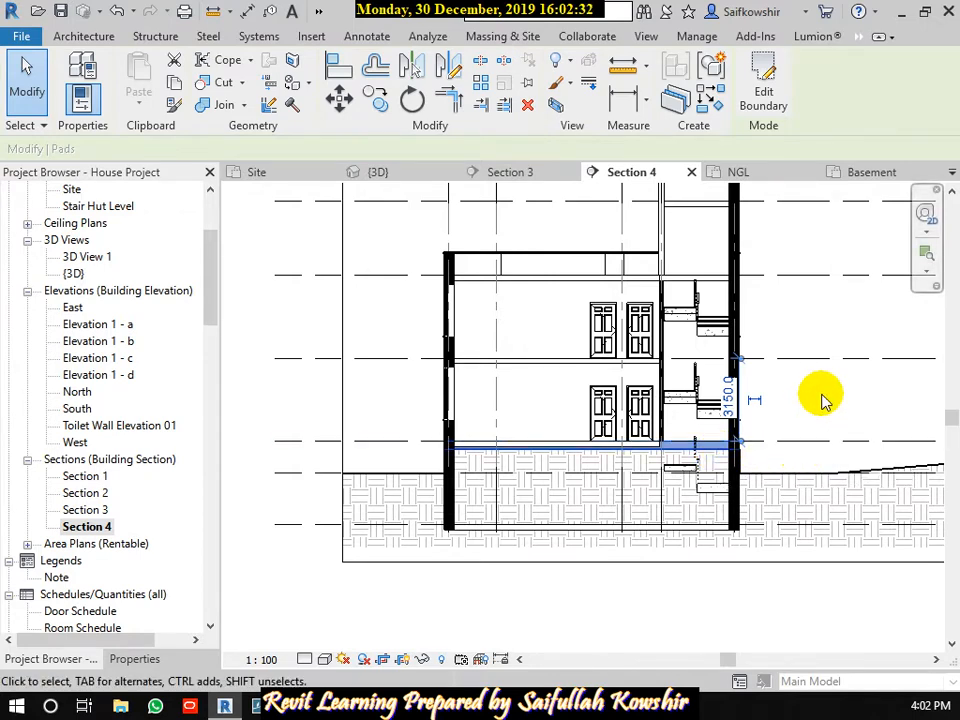
{"action": "left_click", "coordinate": [146, 660]}
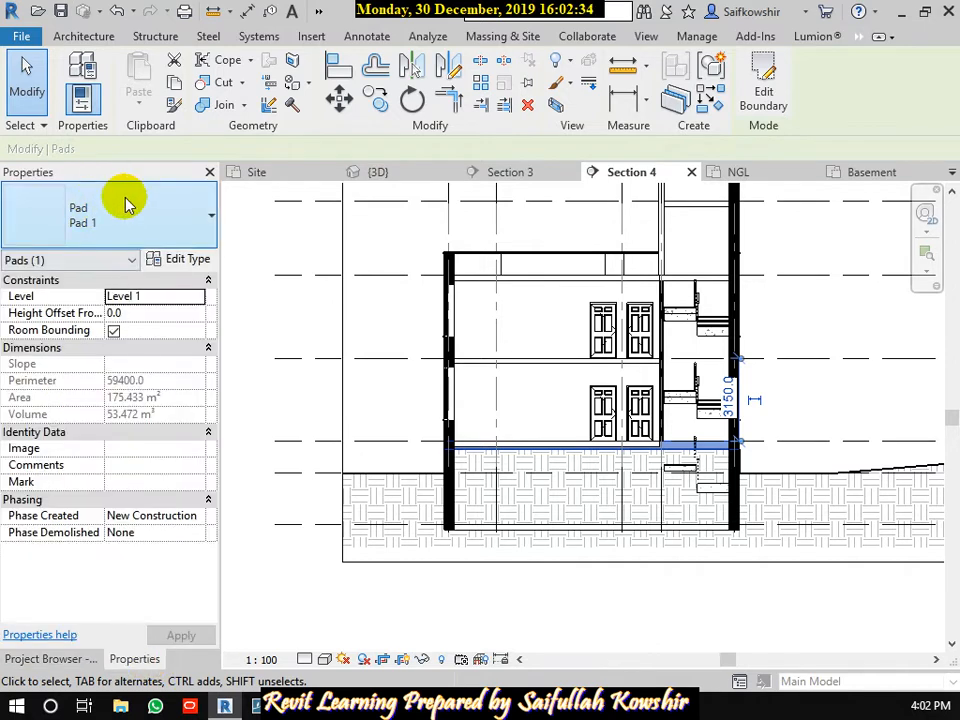
{"action": "left_click", "coordinate": [198, 298]}
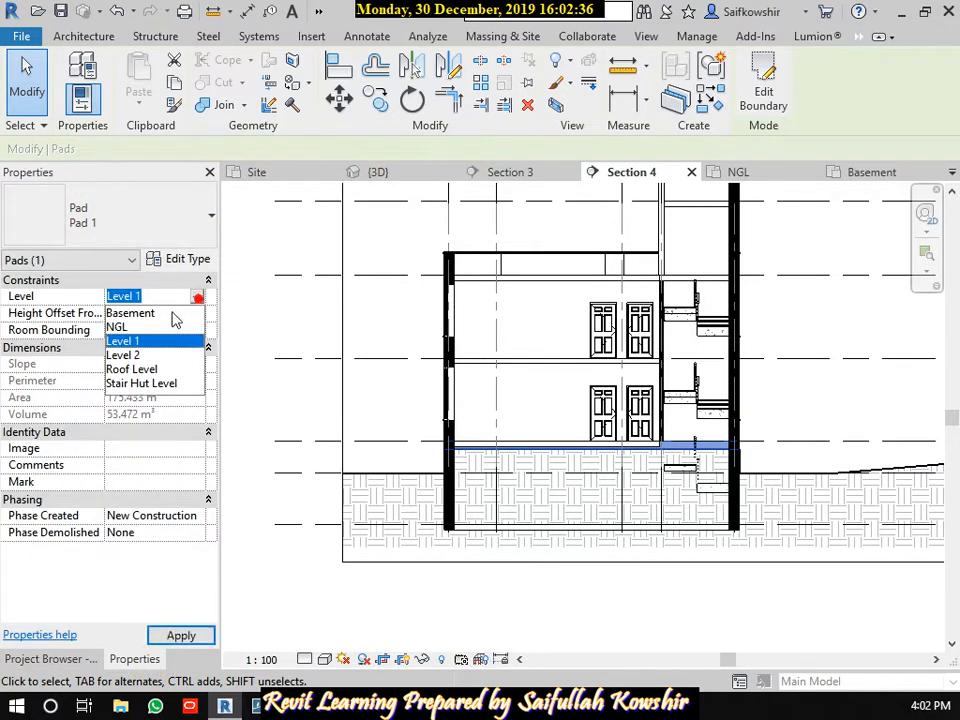
{"action": "left_click", "coordinate": [150, 314]}
{"action": "left_click", "coordinate": [178, 636]}
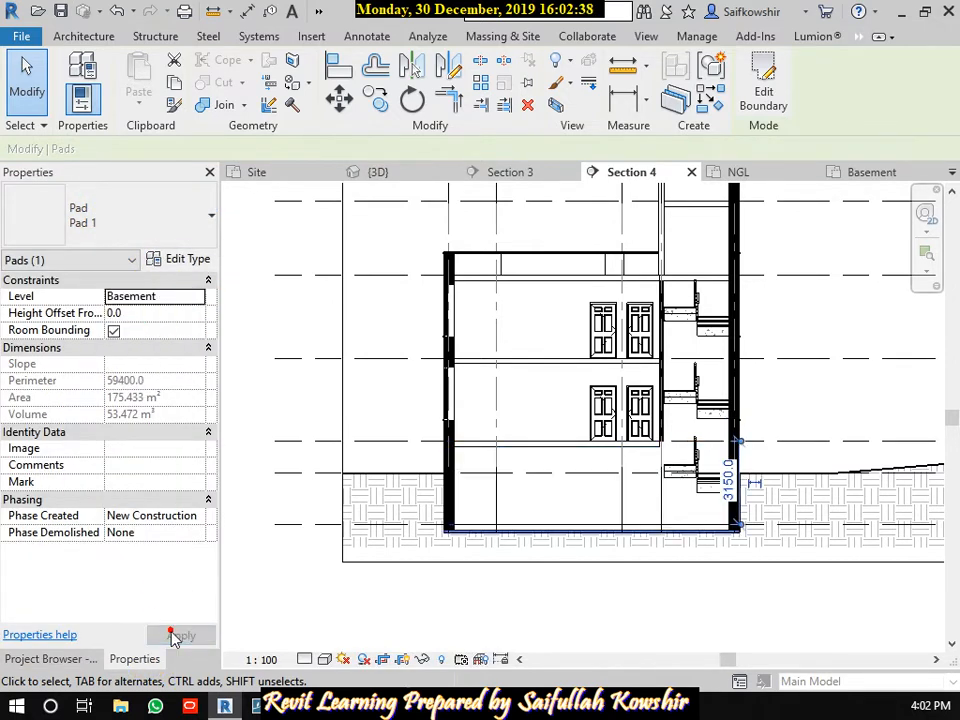
{"action": "left_click", "coordinate": [800, 416]}
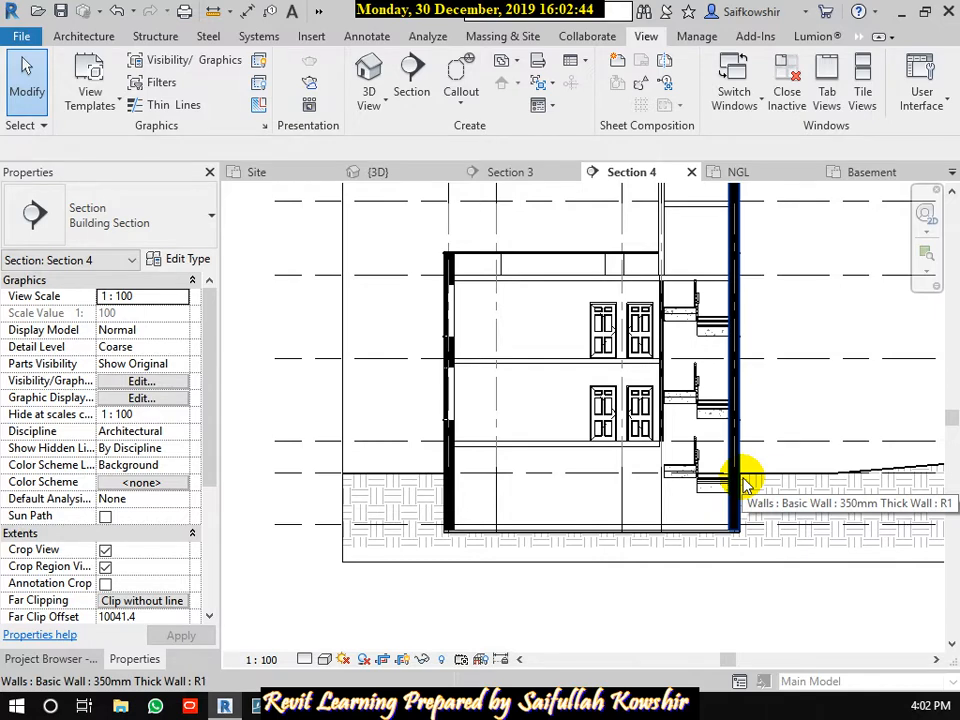
Inspect the pad beneath the basement floor and the earth cut along the basement walls in Section 4.
{"action": "scroll", "coordinate": [467, 506], "scroll_direction": "up", "scroll_amount": 3}
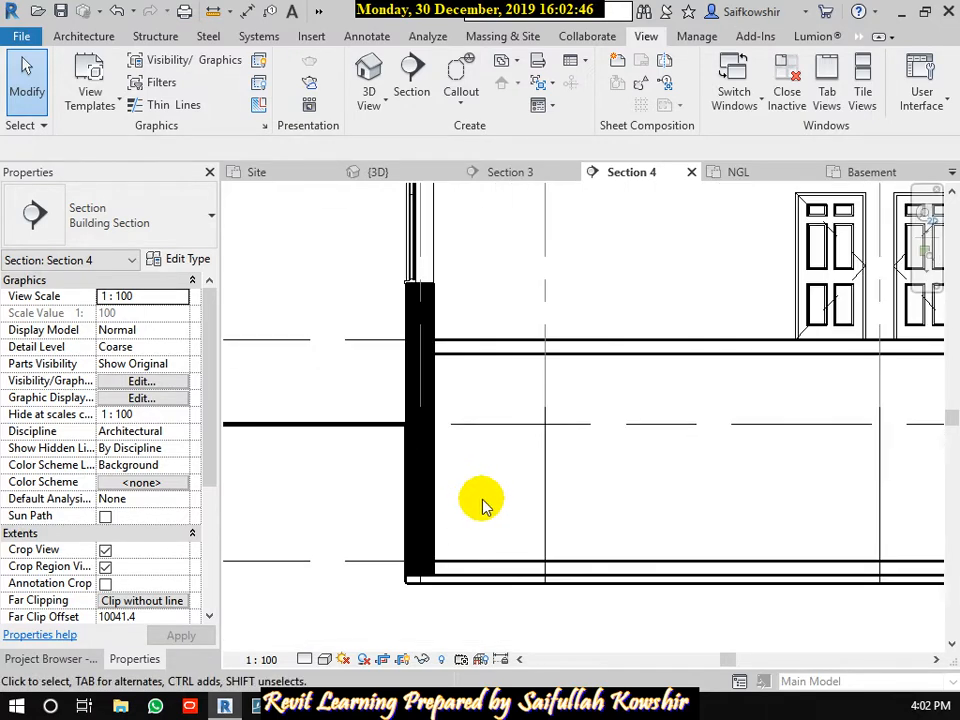
{"action": "scroll", "coordinate": [600, 485], "scroll_direction": "down", "scroll_amount": 4}
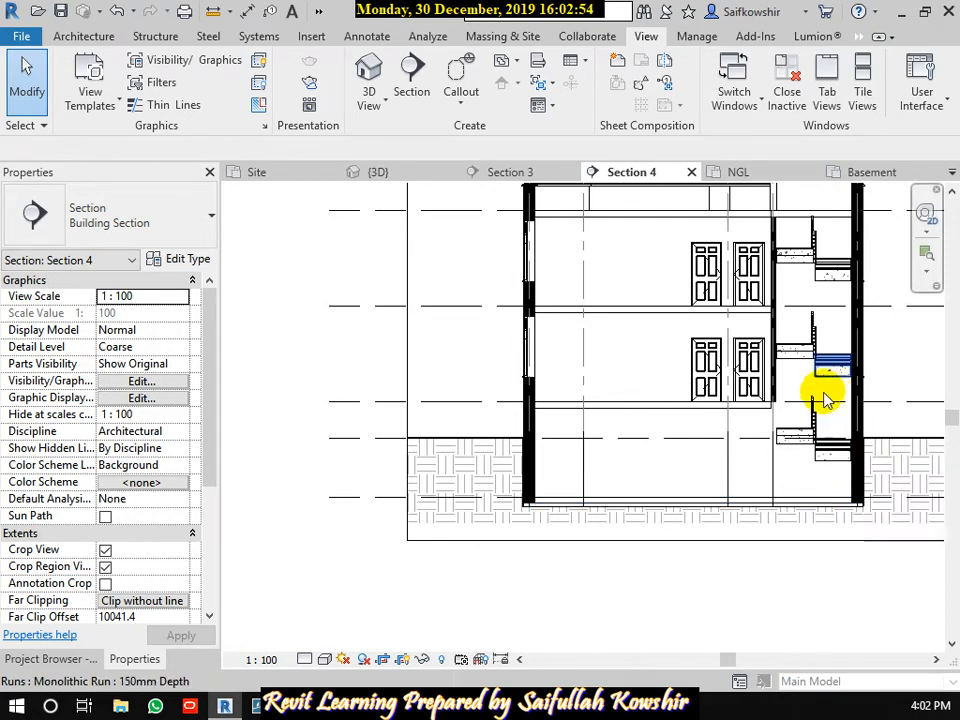
{"action": "scroll", "coordinate": [745, 430], "scroll_direction": "down", "scroll_amount": 2}
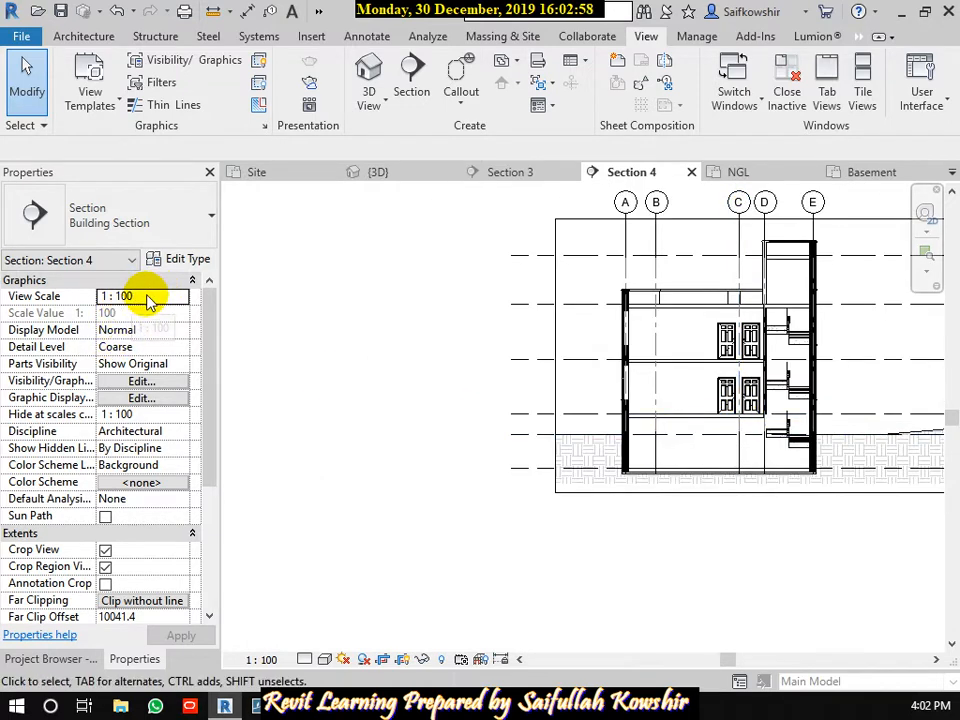
{"action": "left_click", "coordinate": [130, 660]}
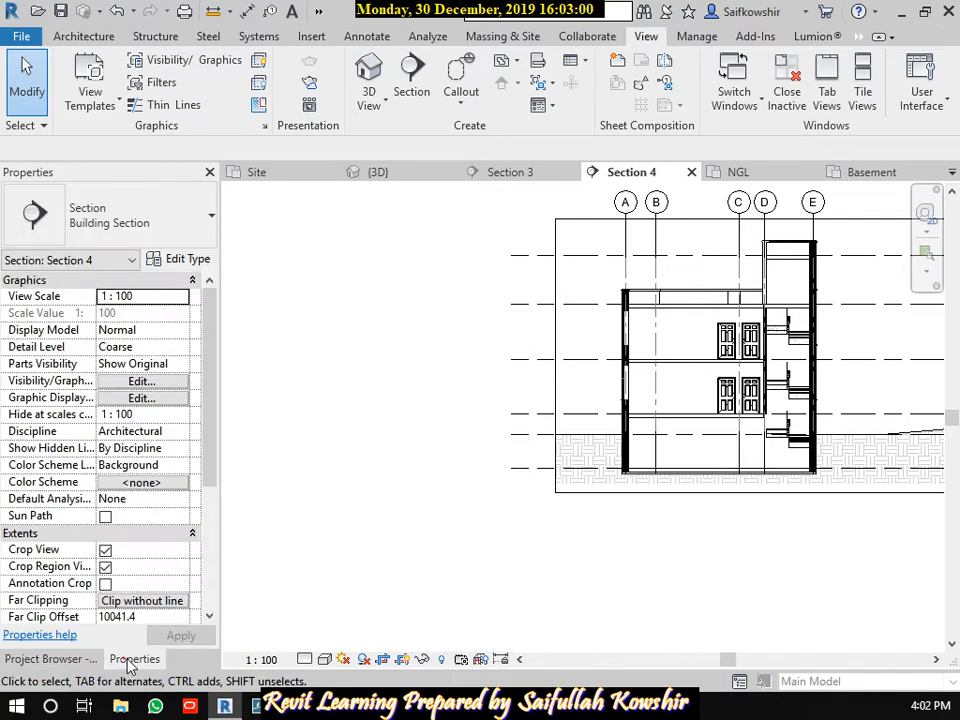
{"action": "scroll", "coordinate": [456, 521], "scroll_direction": "down", "scroll_amount": 4}
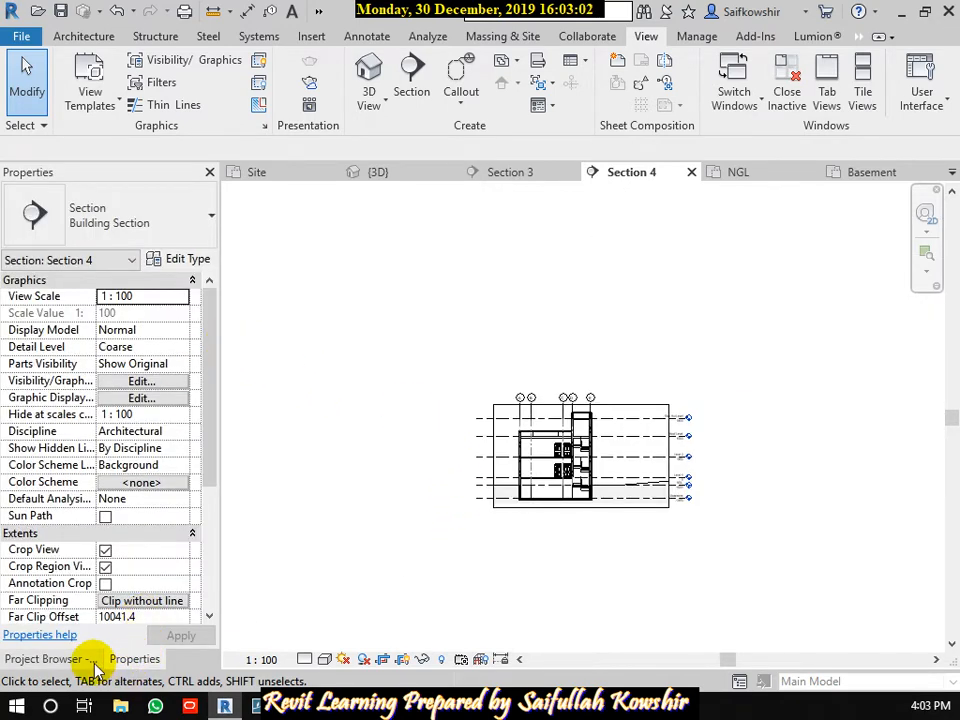
Open the Basement floor plan and examine it for topography around the house.
{"action": "left_click", "coordinate": [50, 659]}
{"action": "scroll", "coordinate": [115, 250], "scroll_direction": "up", "scroll_amount": 5}
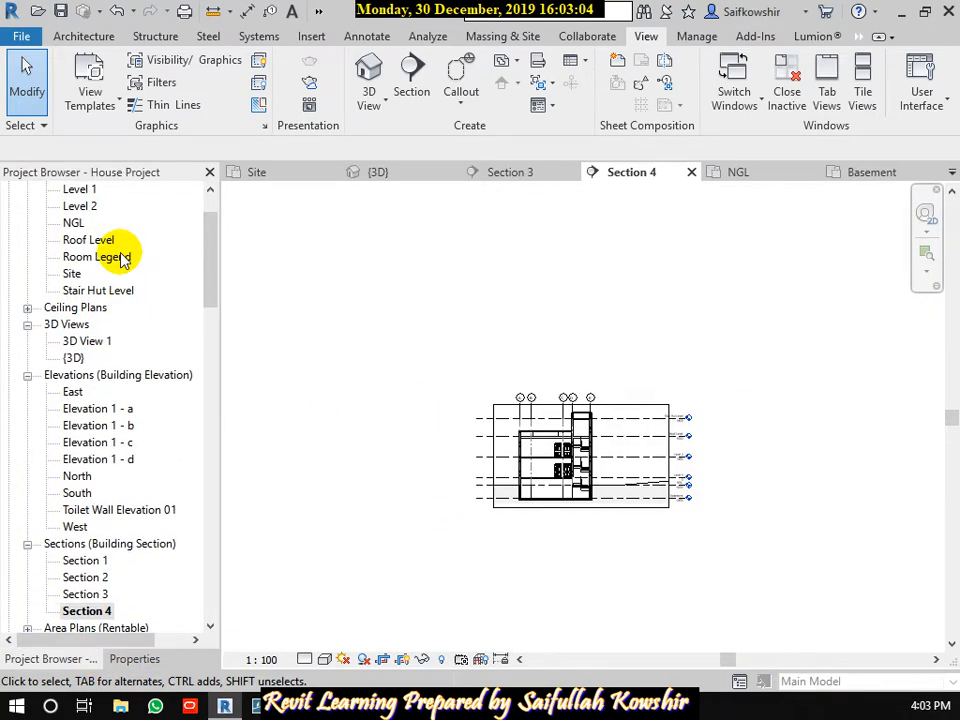
{"action": "double_click", "coordinate": [87, 241]}
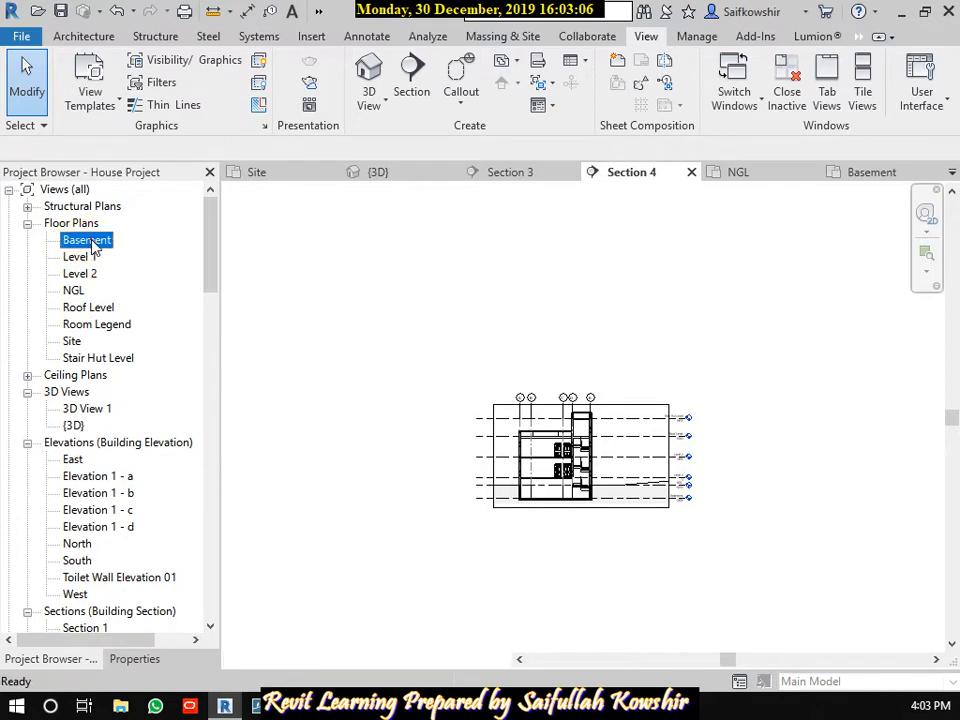
{"action": "scroll", "coordinate": [630, 470], "scroll_direction": "down", "scroll_amount": 6}
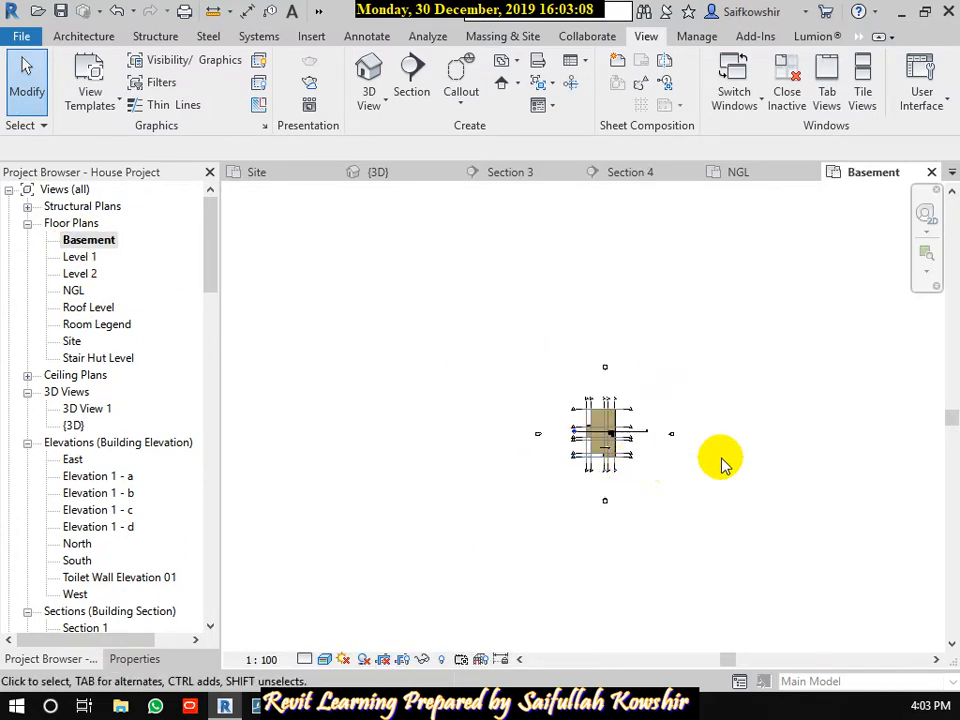
{"action": "middle_click_drag", "start_coordinate": [767, 467], "coordinate": [639, 439]}
{"action": "scroll", "coordinate": [643, 440], "scroll_direction": "up", "scroll_amount": 2}
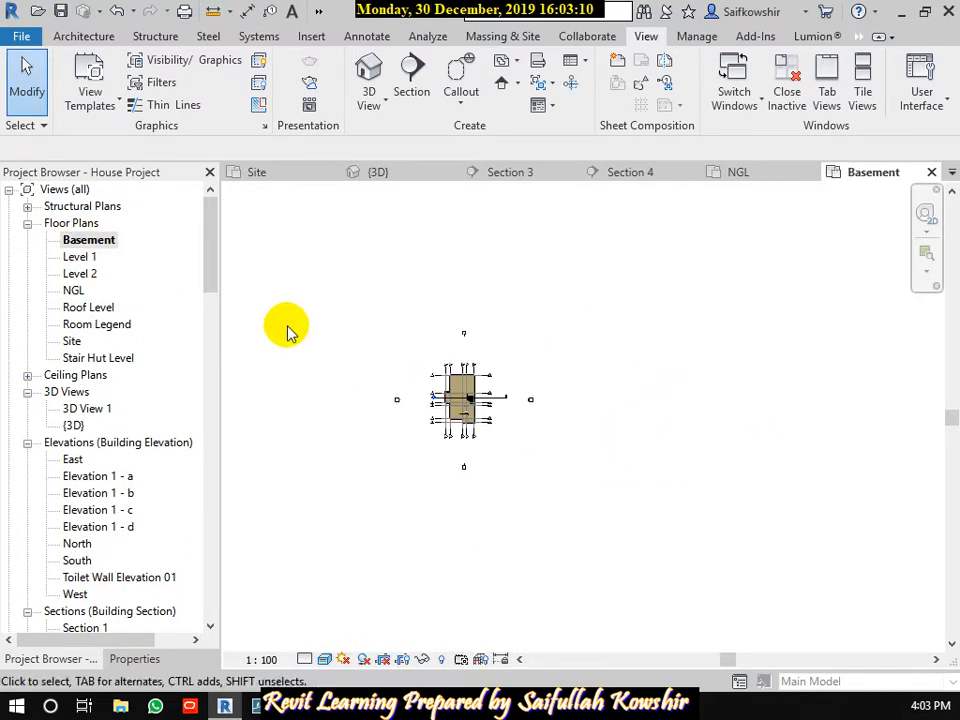
Open the Level 1 floor plan and turn on the Topography category in its visibility/graphic overrides.
{"action": "double_click", "coordinate": [79, 256]}
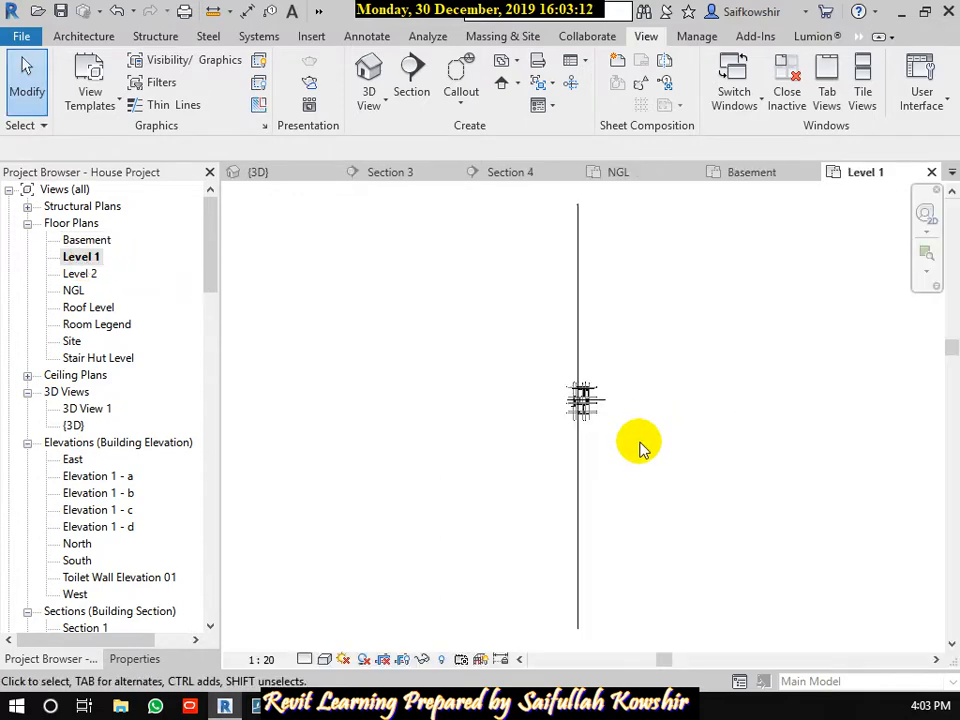
{"action": "scroll", "coordinate": [596, 414], "scroll_direction": "up", "scroll_amount": 3}
{"action": "scroll", "coordinate": [650, 395], "scroll_direction": "down", "scroll_amount": 3}
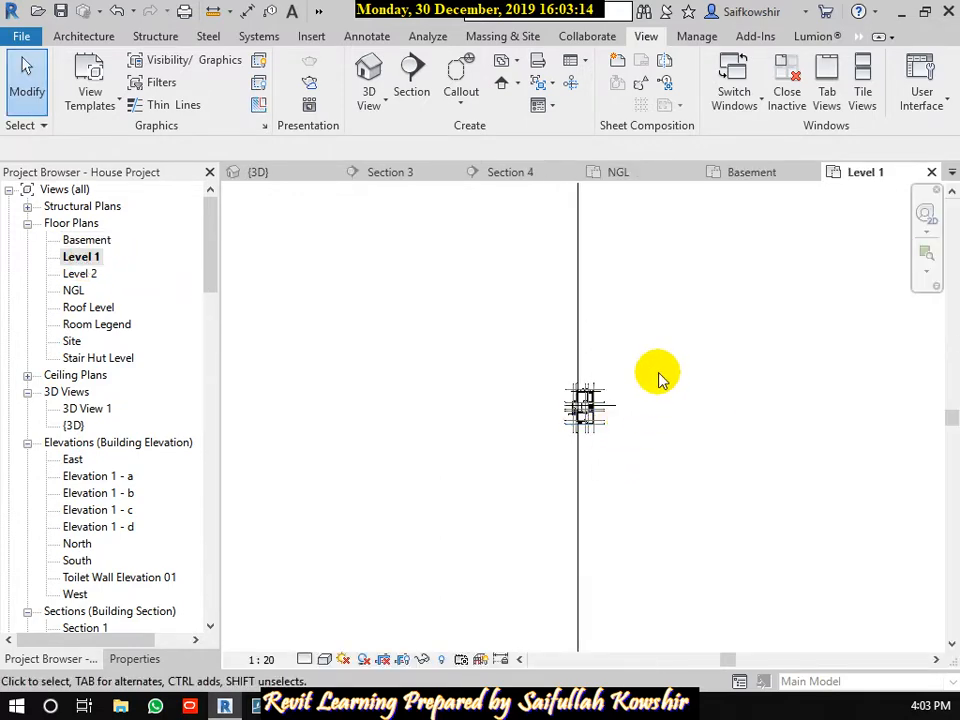
{"action": "key", "text": "v"}
{"action": "key", "text": "g"}
{"action": "scroll", "coordinate": [135, 410], "scroll_direction": "down", "scroll_amount": 7}
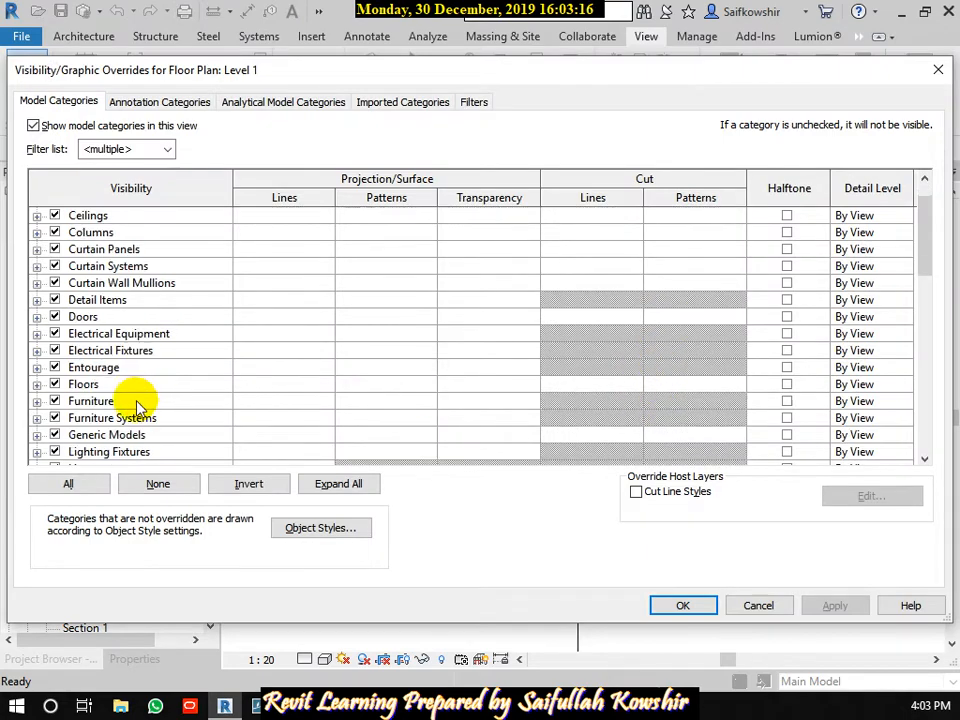
{"action": "scroll", "coordinate": [135, 425], "scroll_direction": "down", "scroll_amount": 5}
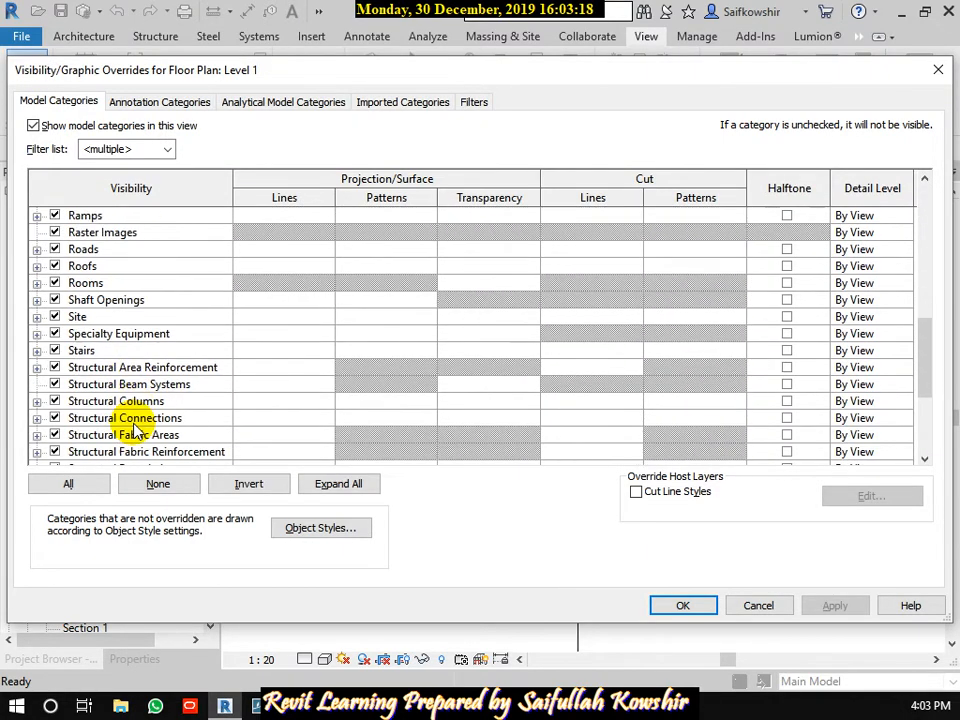
{"action": "left_click", "coordinate": [55, 418]}
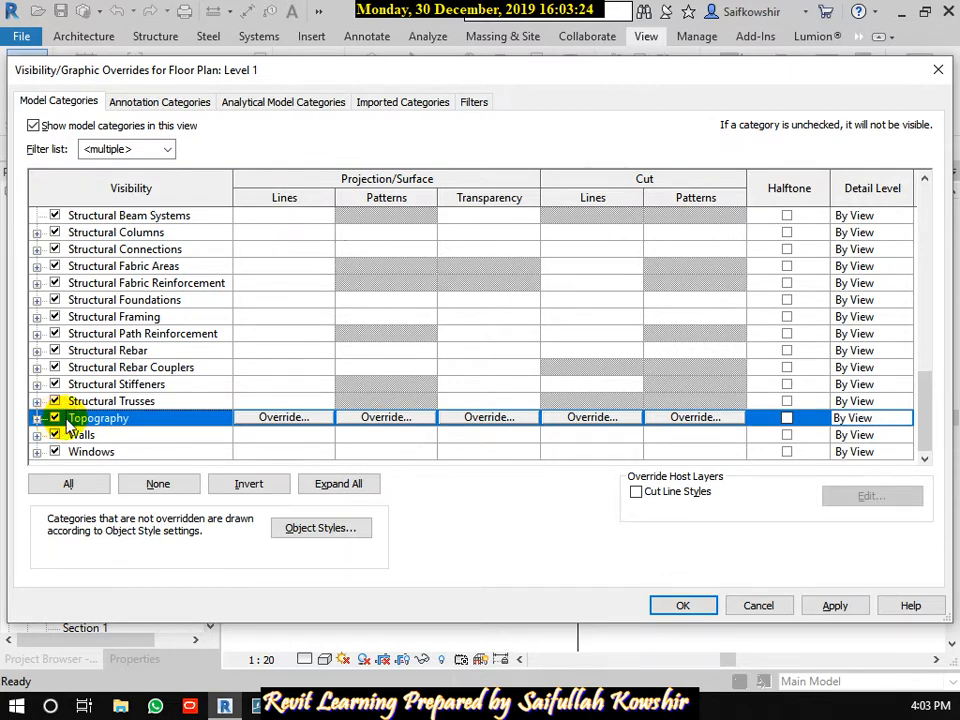
{"action": "left_click", "coordinate": [836, 605]}
{"action": "left_click", "coordinate": [679, 605]}
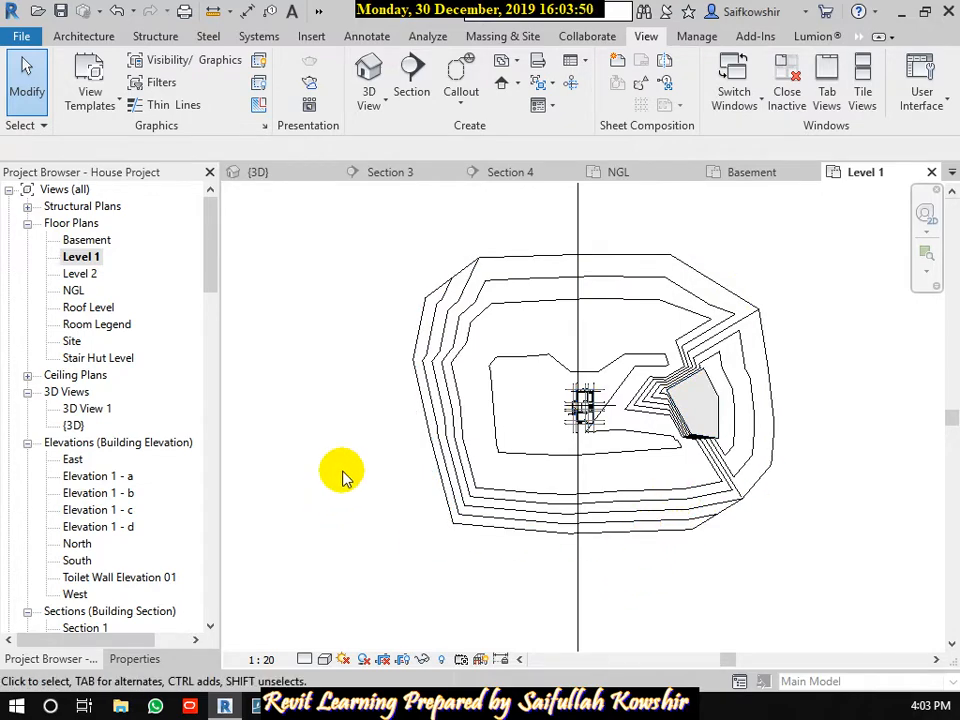
Turn off the Topography category in the visibility/graphic overrides of the Level 1 floor plan.
{"action": "key", "text": "v"}
{"action": "key", "text": "g"}
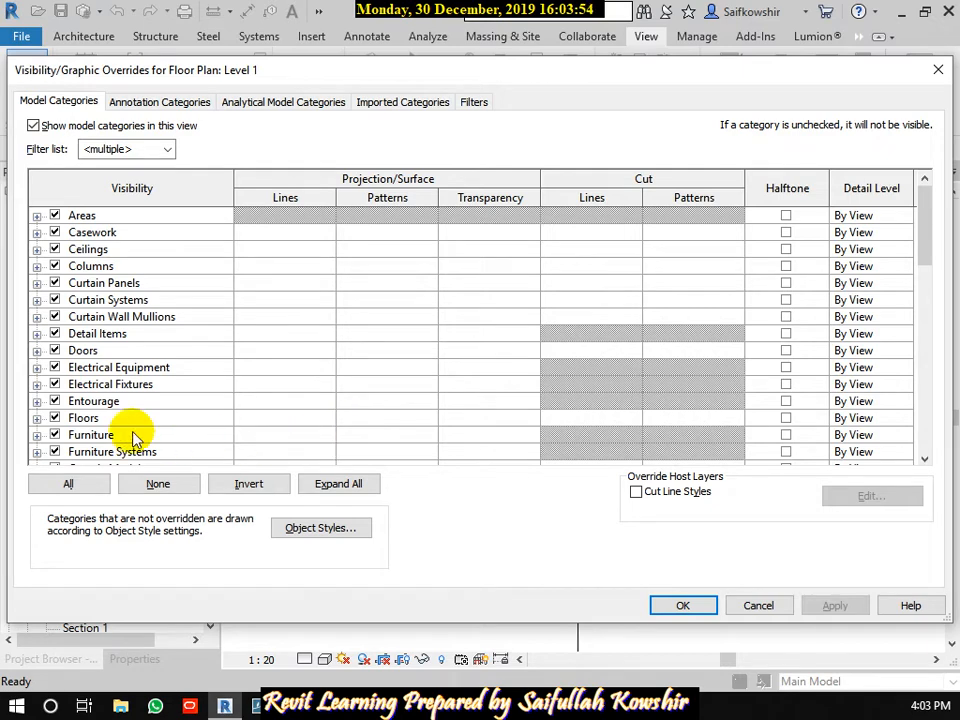
{"action": "scroll", "coordinate": [108, 445], "scroll_direction": "down", "scroll_amount": 1}
{"action": "scroll", "coordinate": [108, 445], "scroll_direction": "down", "scroll_amount": 2}
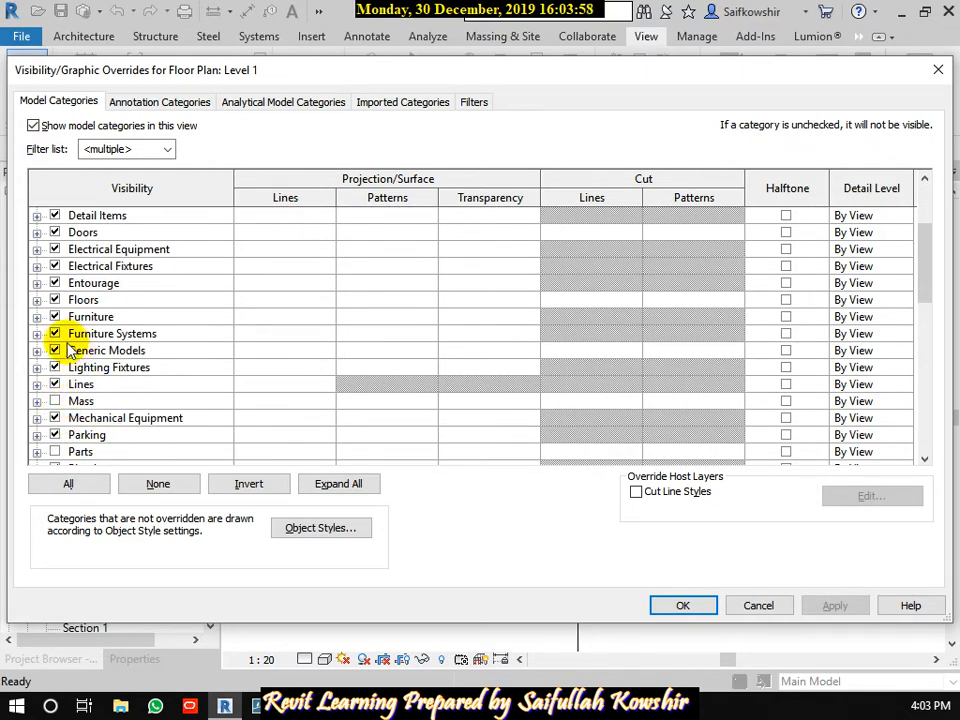
{"action": "scroll", "coordinate": [111, 396], "scroll_direction": "down", "scroll_amount": 2}
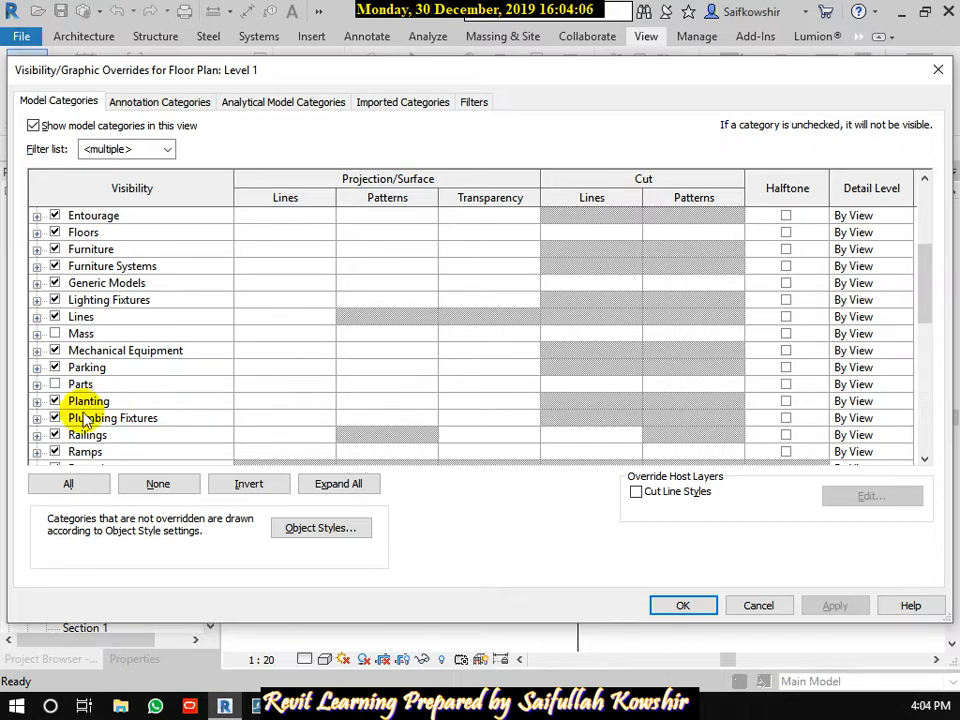
{"action": "scroll", "coordinate": [120, 402], "scroll_direction": "down", "scroll_amount": 4}
{"action": "scroll", "coordinate": [115, 418], "scroll_direction": "down", "scroll_amount": 5}
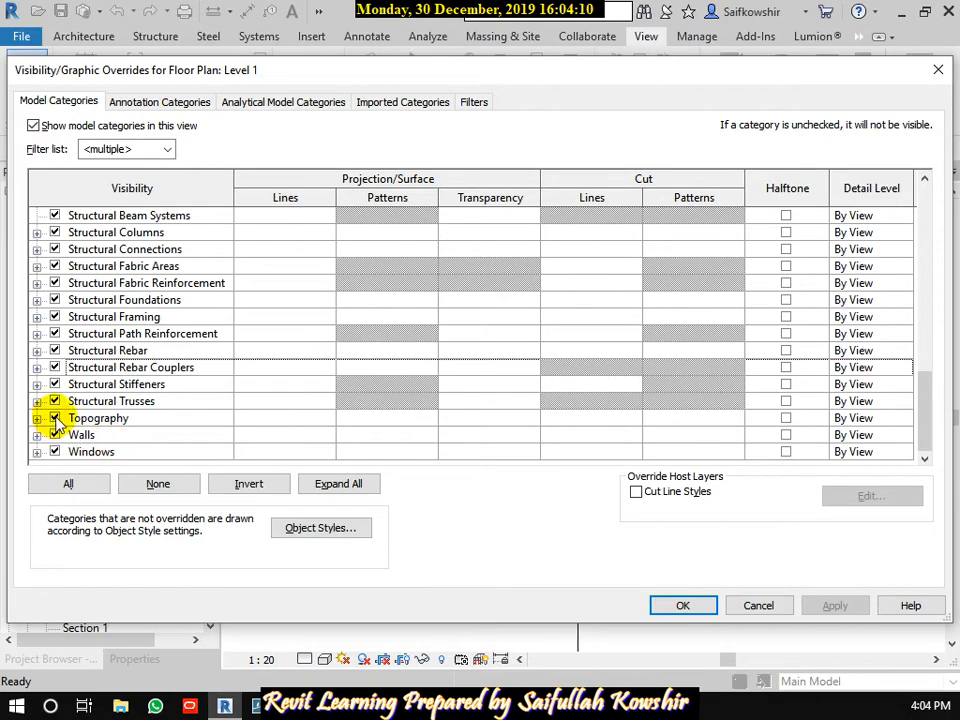
{"action": "left_click", "coordinate": [52, 424]}
{"action": "left_click", "coordinate": [683, 605]}
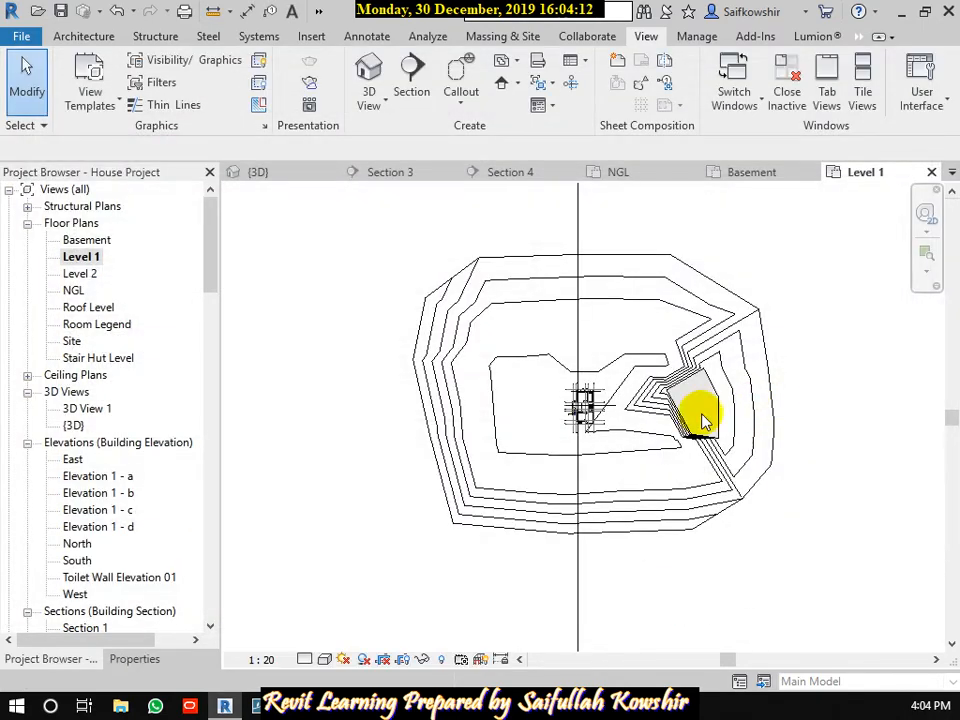
Start a toposurface in the Level 1 plan, examine the Create from Import options, and cancel the surface.
{"action": "scroll", "coordinate": [590, 403], "scroll_direction": "up", "scroll_amount": 10}
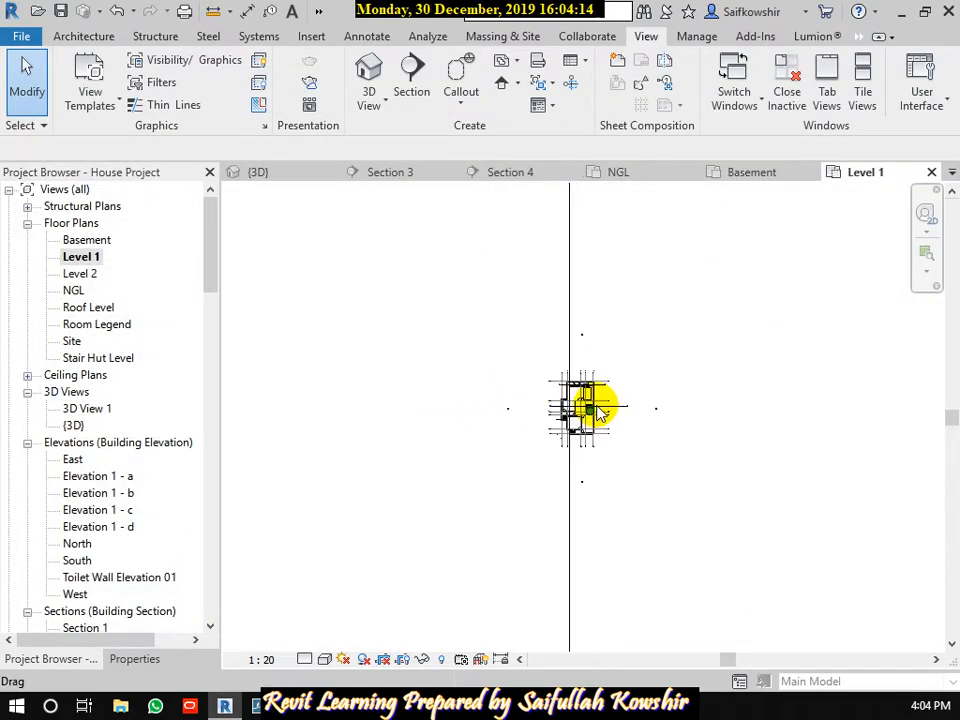
{"action": "scroll", "coordinate": [586, 397], "scroll_direction": "down", "scroll_amount": 4}
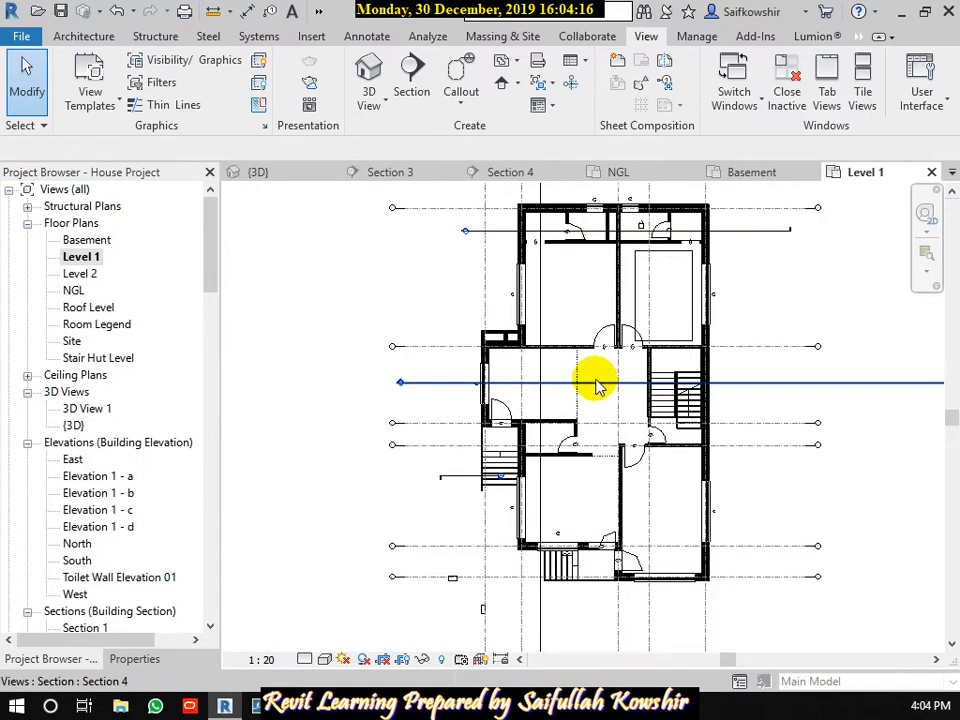
{"action": "middle_click_drag", "start_coordinate": [596, 381], "coordinate": [553, 420]}
{"action": "middle_click_drag", "start_coordinate": [557, 468], "coordinate": [561, 446]}
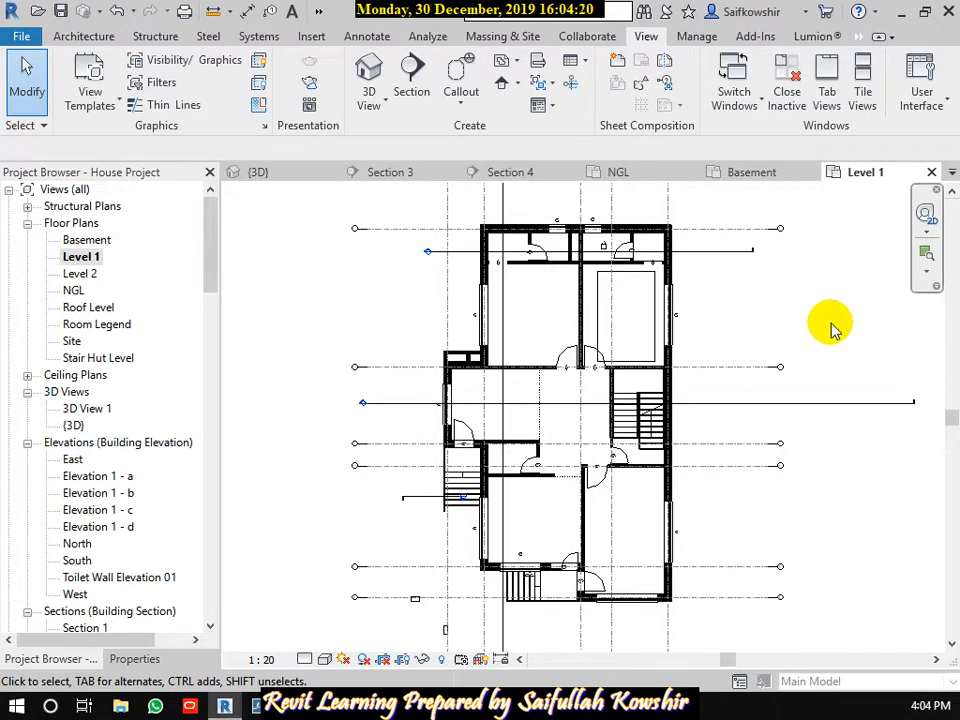
{"action": "left_click", "coordinate": [527, 40]}
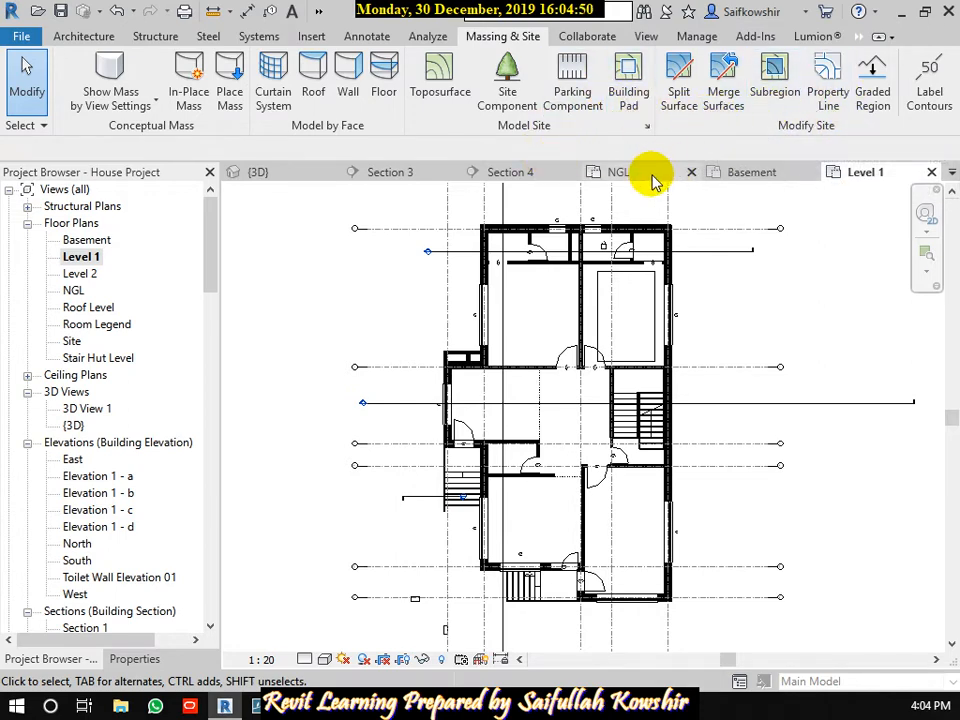
{"action": "left_click", "coordinate": [448, 91]}
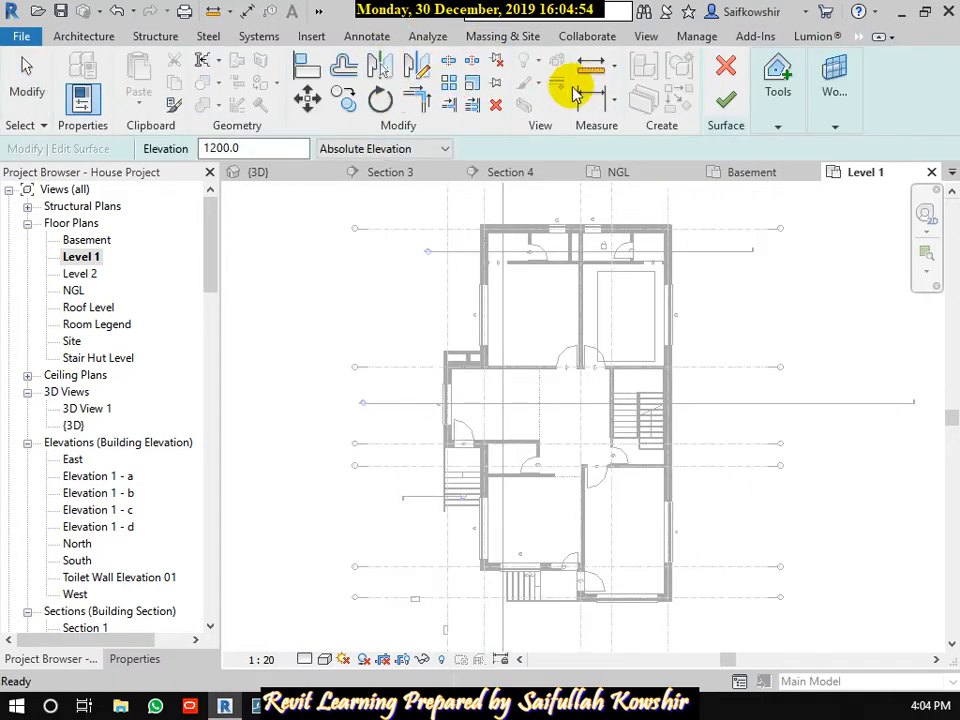
{"action": "left_click", "coordinate": [778, 128]}
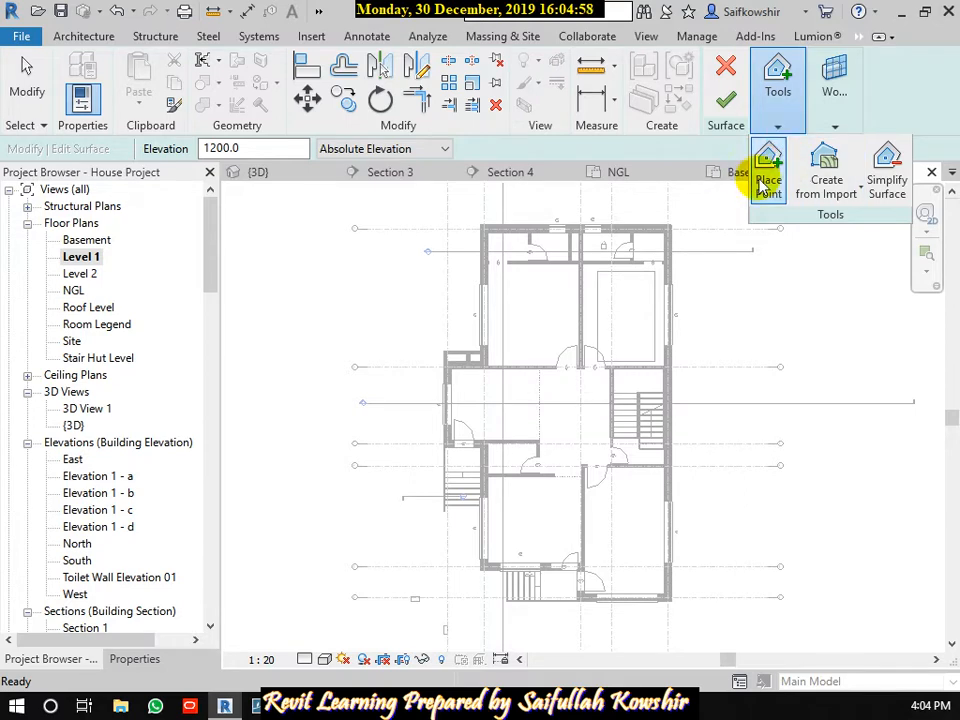
{"action": "left_click", "coordinate": [858, 200]}
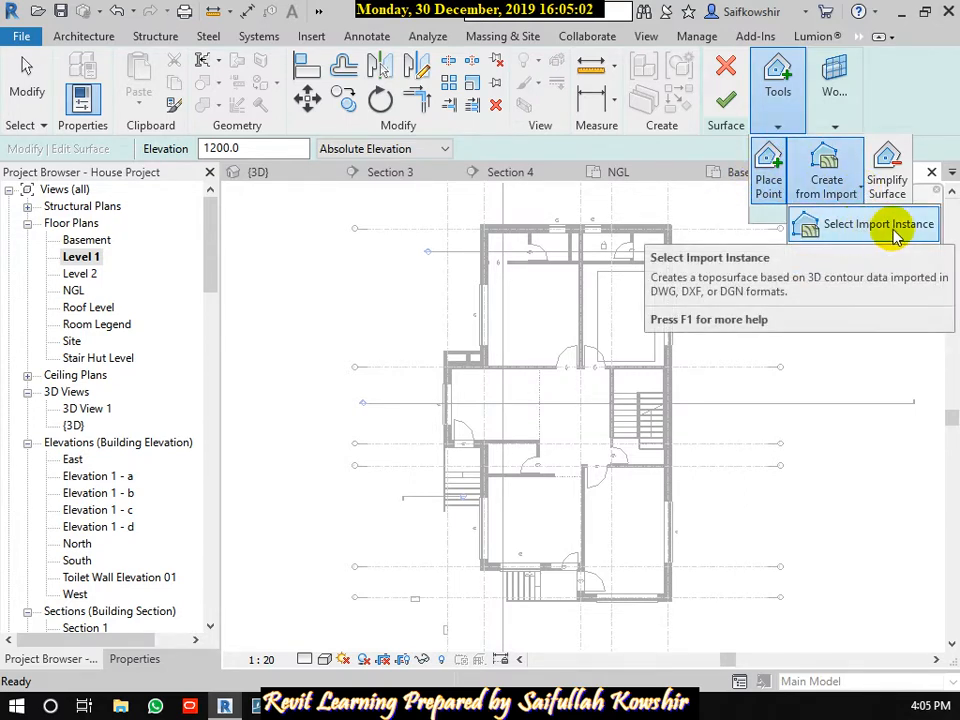
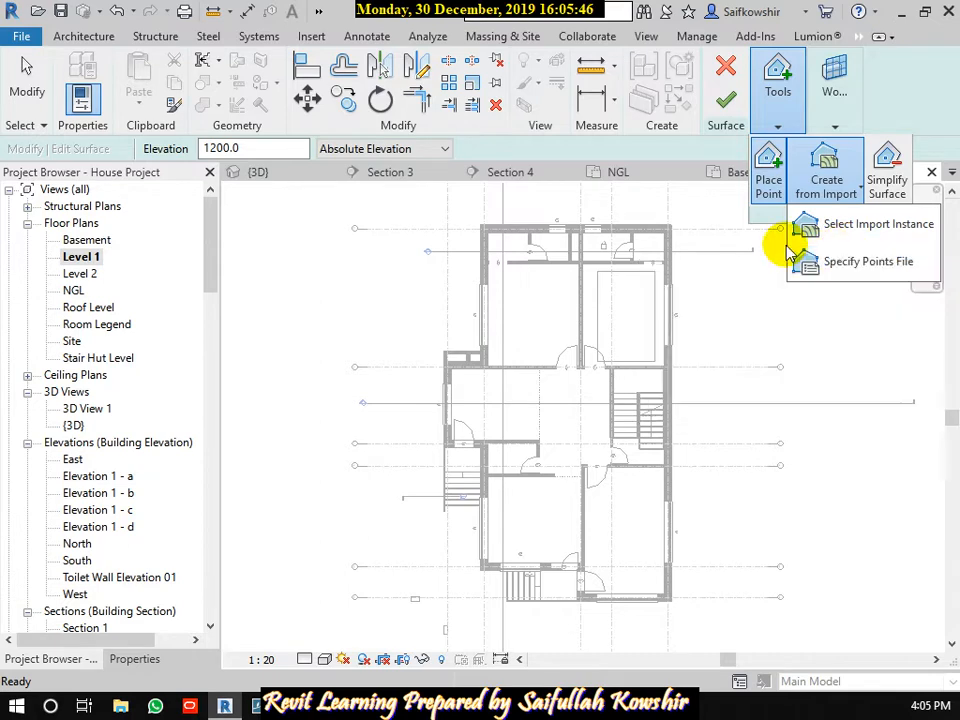
{"action": "left_click", "coordinate": [730, 69]}
{"action": "left_click", "coordinate": [729, 94]}
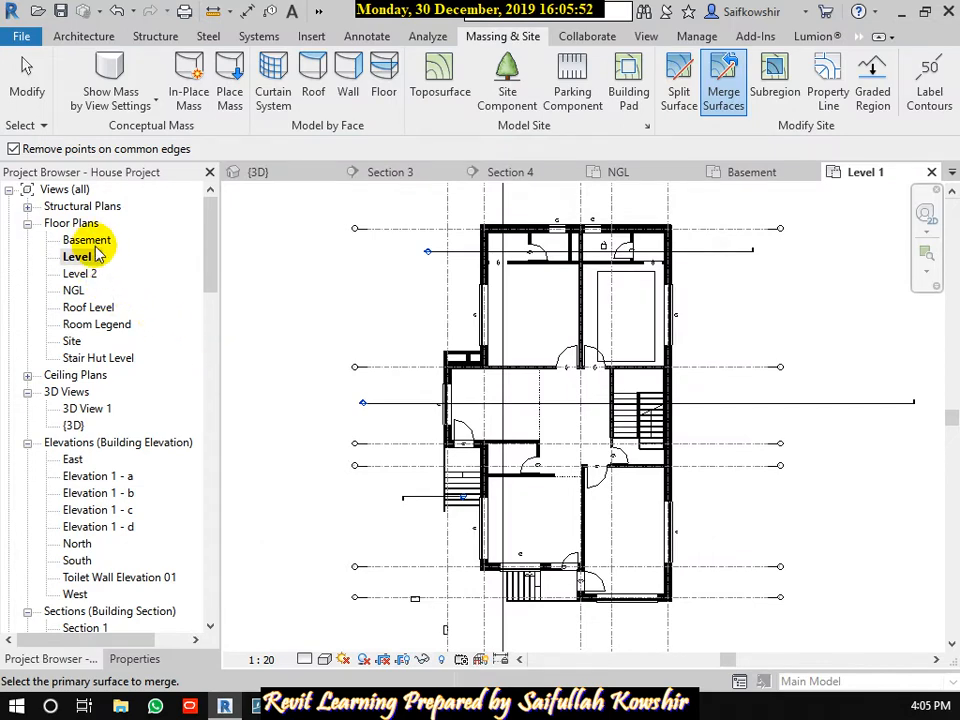
Open the Site plan and examine the extent of the toposurface and the ground around the house.
{"action": "double_click", "coordinate": [73, 342]}
{"action": "left_click", "coordinate": [628, 428]}
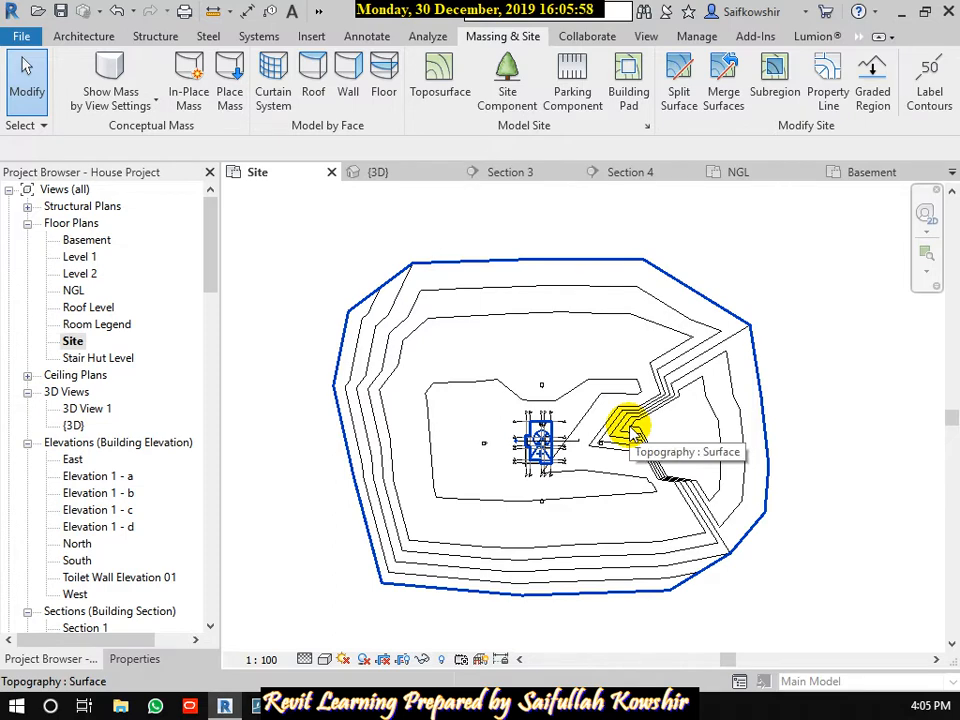
{"action": "left_click", "coordinate": [643, 246]}
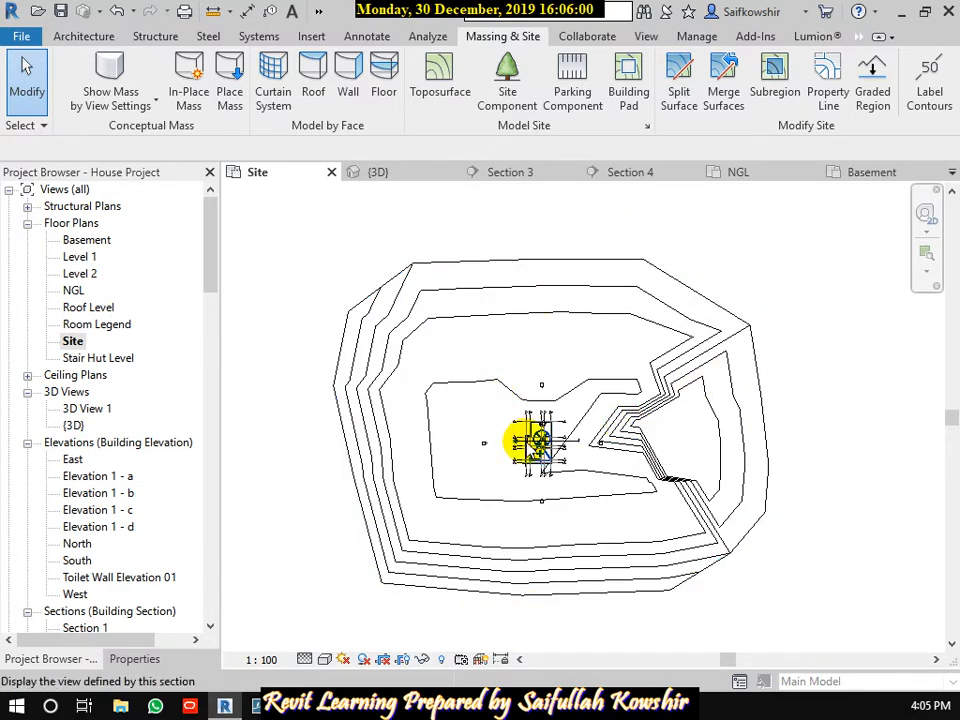
{"action": "middle_click_drag", "start_coordinate": [568, 439], "coordinate": [574, 396]}
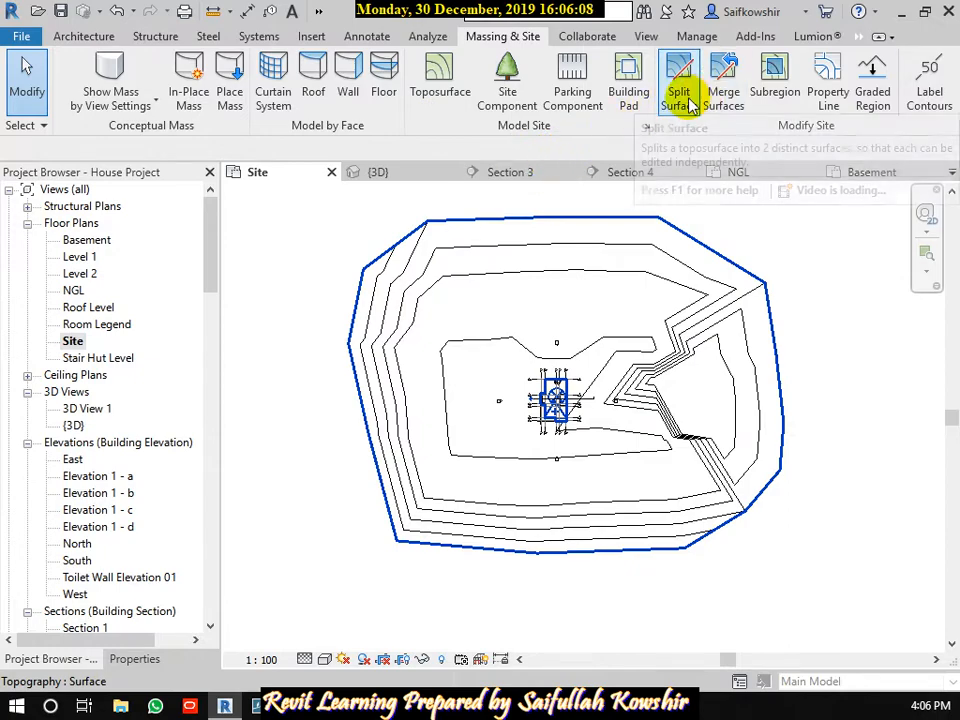
{"action": "left_click", "coordinate": [586, 330]}
{"action": "scroll", "coordinate": [588, 326], "scroll_direction": "up", "scroll_amount": 3}
{"action": "scroll", "coordinate": [588, 326], "scroll_direction": "up", "scroll_amount": 3}
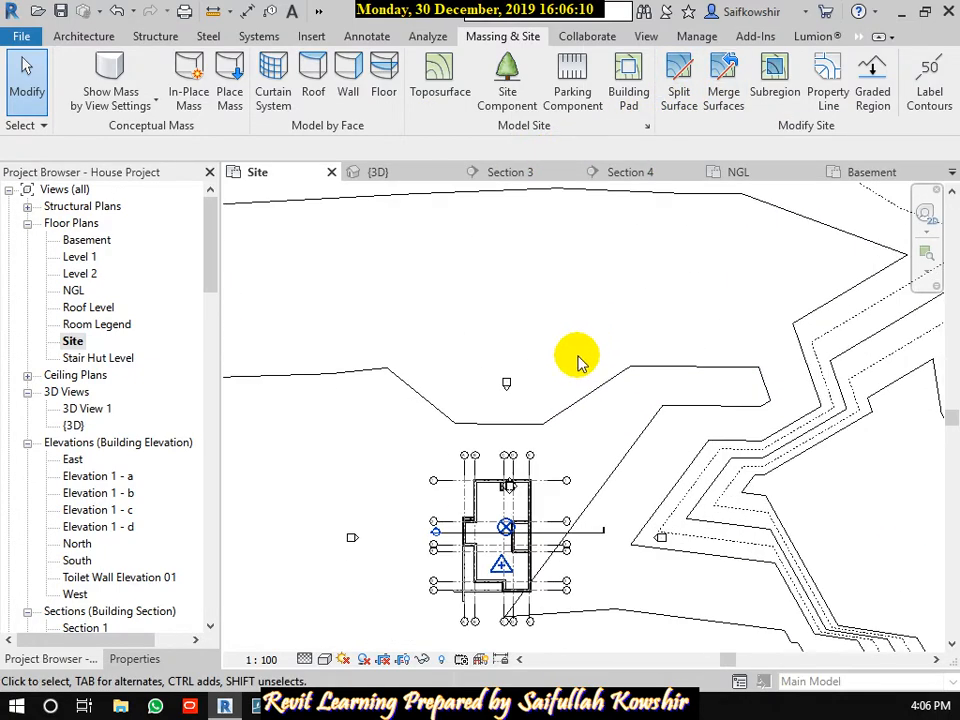
{"action": "middle_click_drag", "start_coordinate": [577, 356], "coordinate": [568, 219]}
{"action": "scroll", "coordinate": [570, 221], "scroll_direction": "down", "scroll_amount": 4}
{"action": "middle_click_drag", "start_coordinate": [592, 441], "coordinate": [638, 460]}
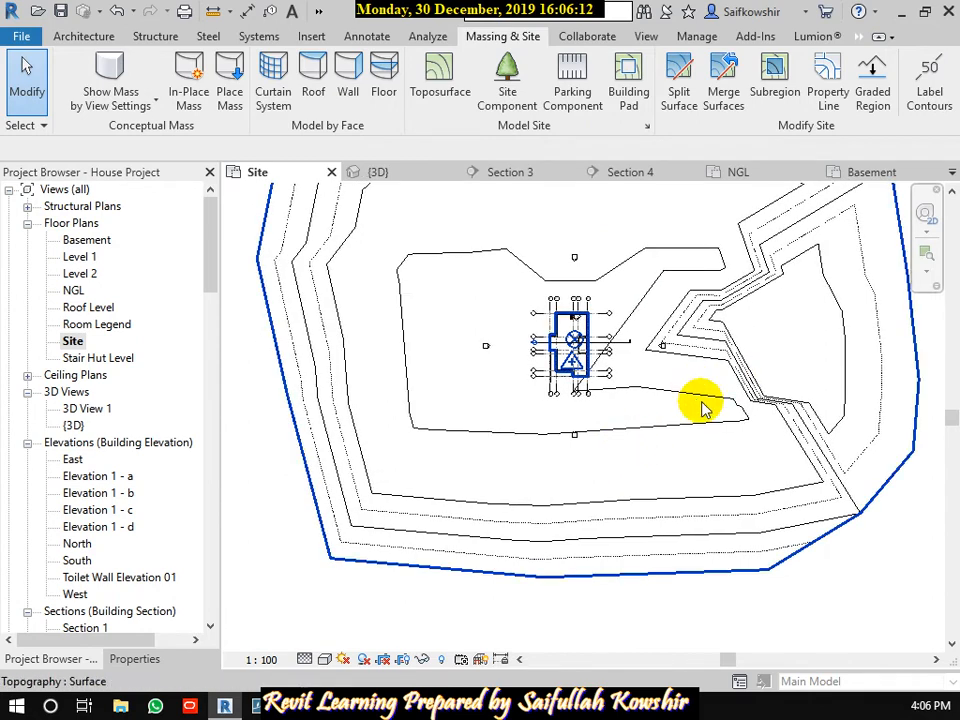
{"action": "middle_click_drag", "start_coordinate": [686, 322], "coordinate": [685, 450]}
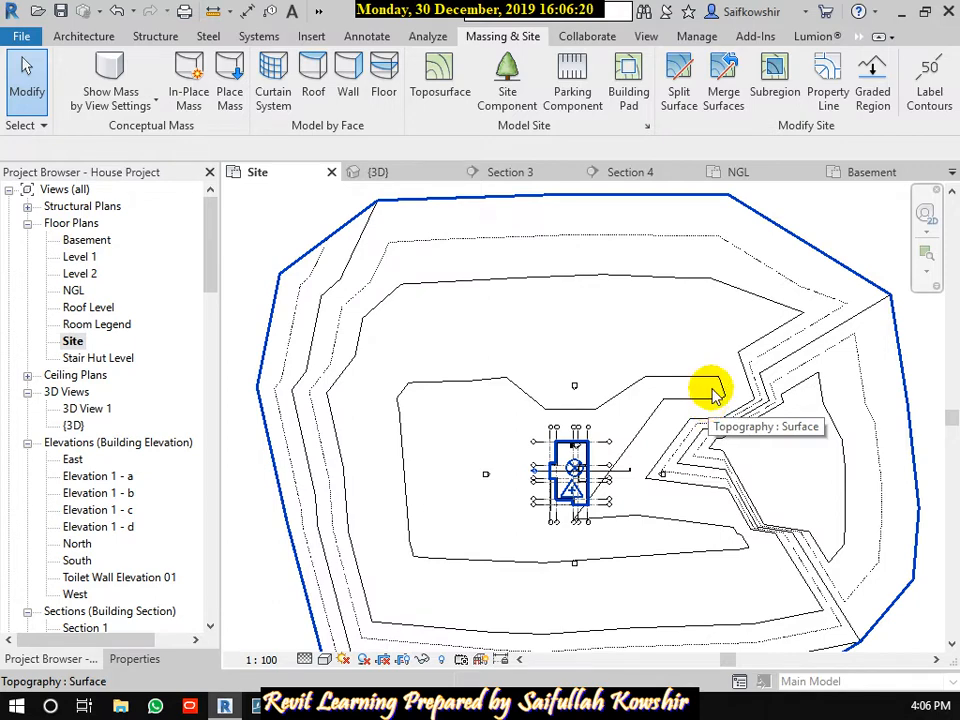
Start splitting the toposurface and sketch the road's outer edge upward from beyond the lower boundary, continuing about 39000 horizontally toward the house.
{"action": "left_click", "coordinate": [684, 100]}
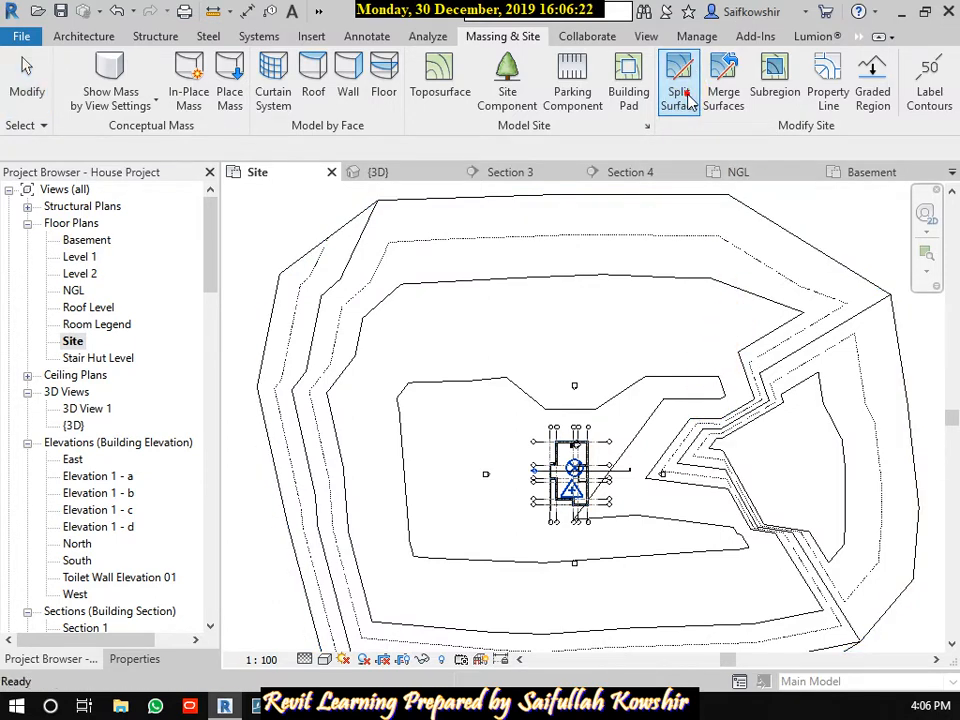
{"action": "left_click", "coordinate": [610, 202]}
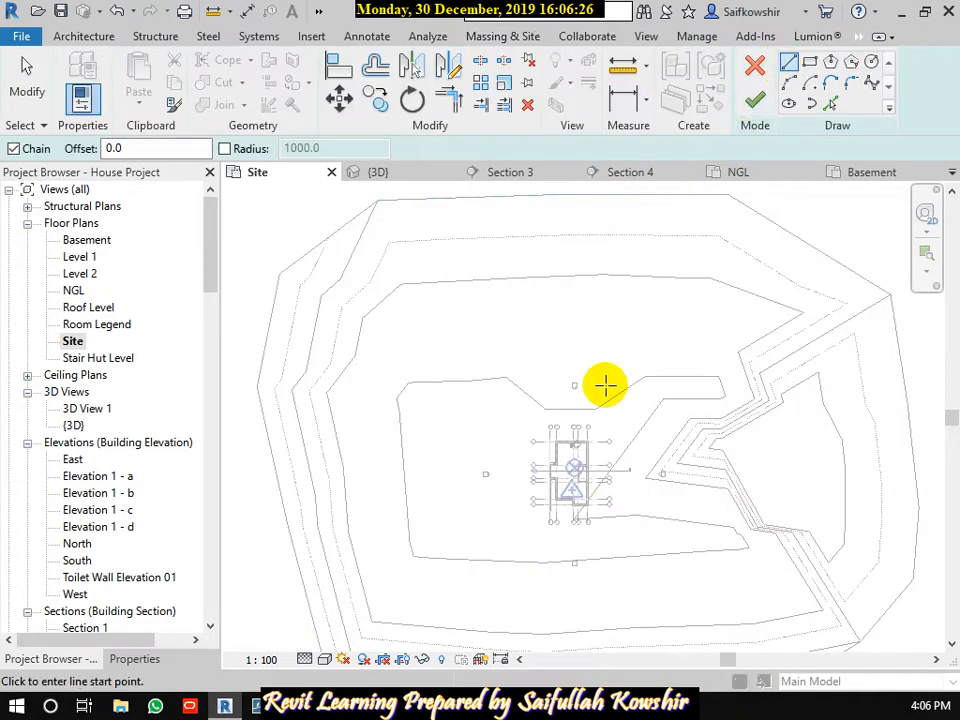
{"action": "scroll", "coordinate": [482, 443], "scroll_direction": "down", "scroll_amount": 3}
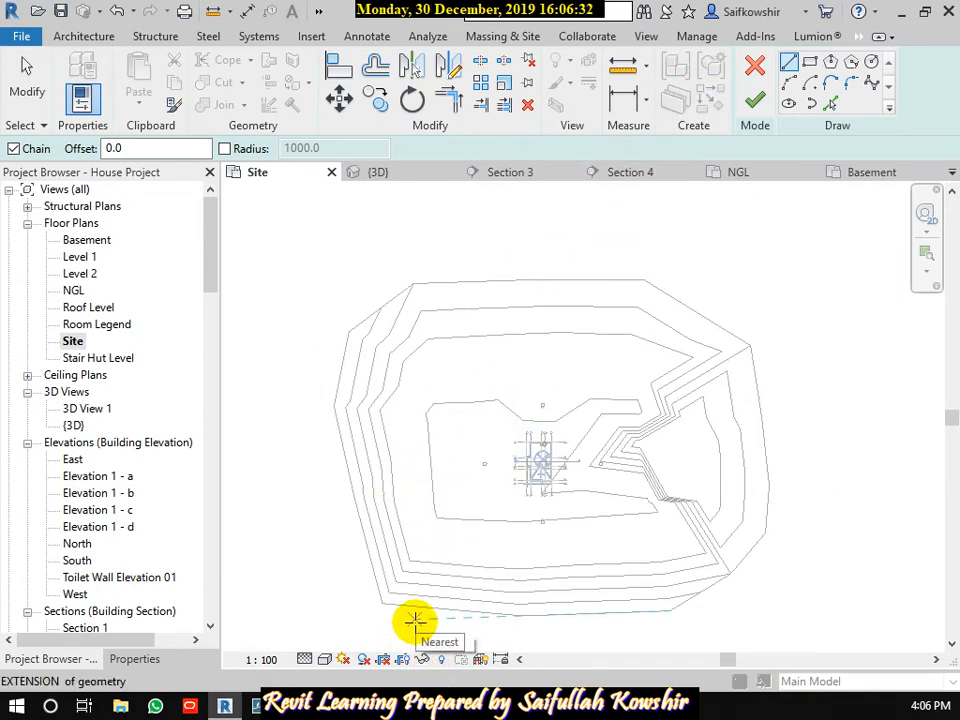
{"action": "left_click", "coordinate": [415, 621]}
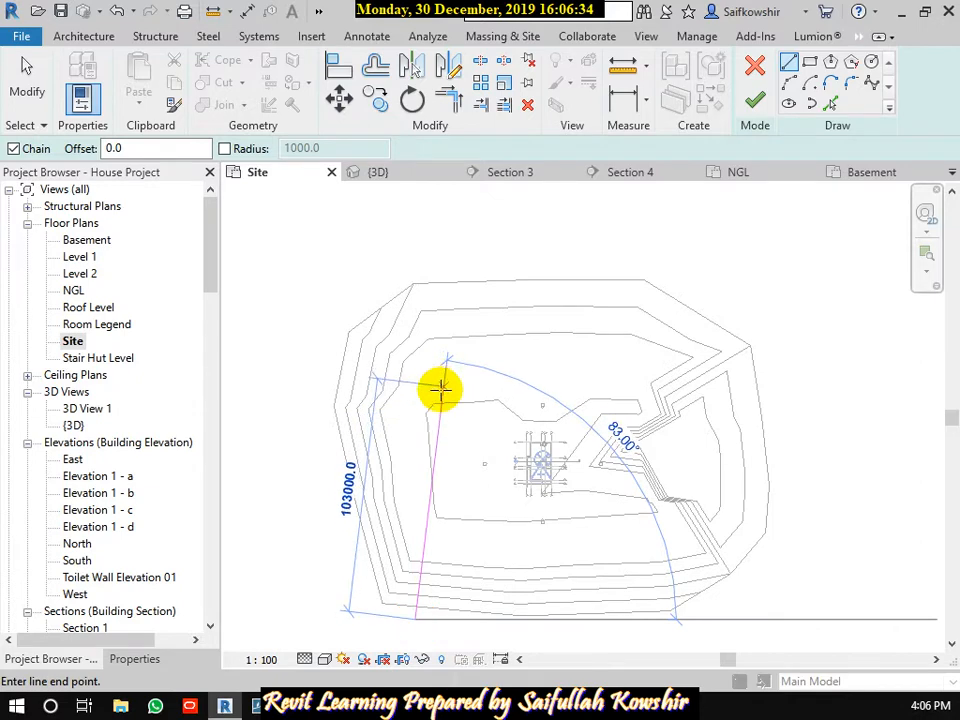
{"action": "left_click", "coordinate": [415, 437]}
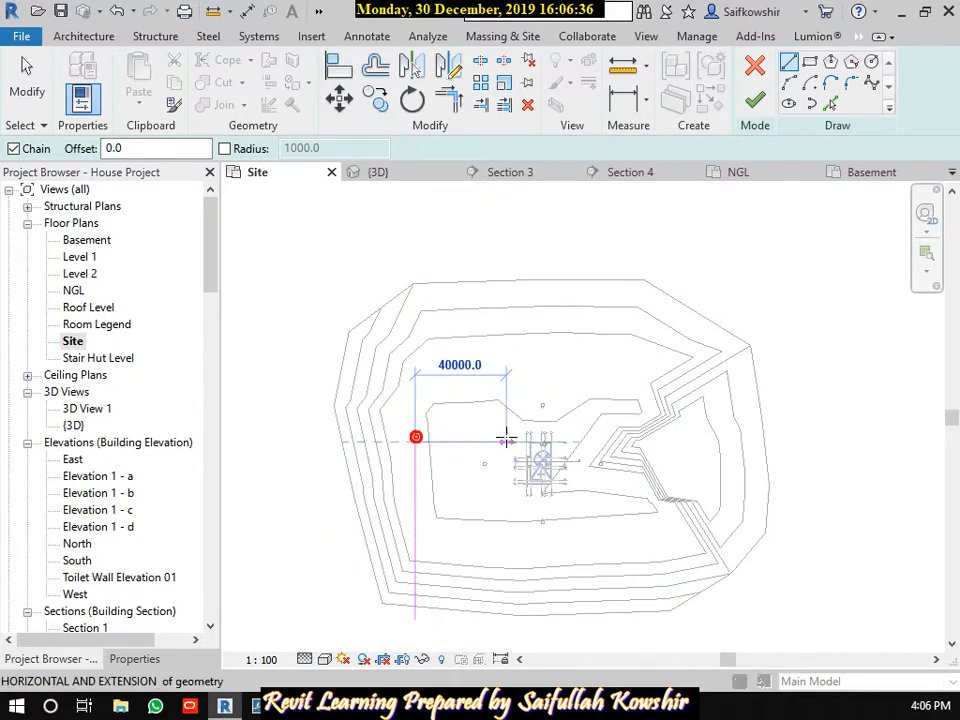
{"action": "left_click", "coordinate": [503, 437]}
{"action": "right_click", "coordinate": [503, 436]}
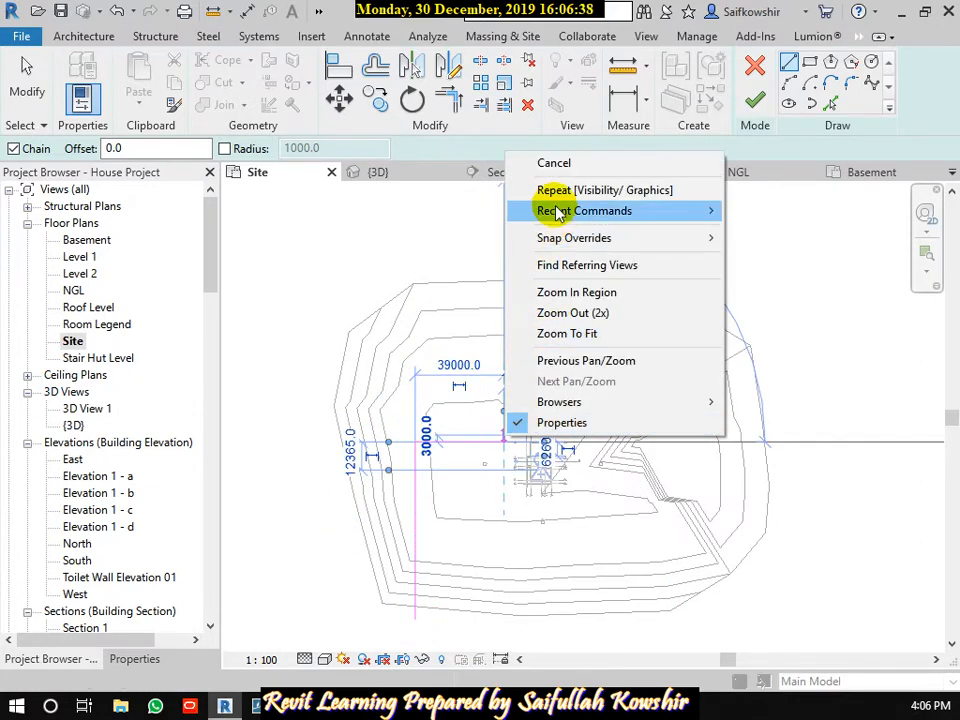
{"action": "left_click", "coordinate": [563, 166]}
Sketch the road's short end beside the house, its inner edge about 28000 back, and a parallel line down past the lower boundary.
{"action": "left_click", "coordinate": [502, 440]}
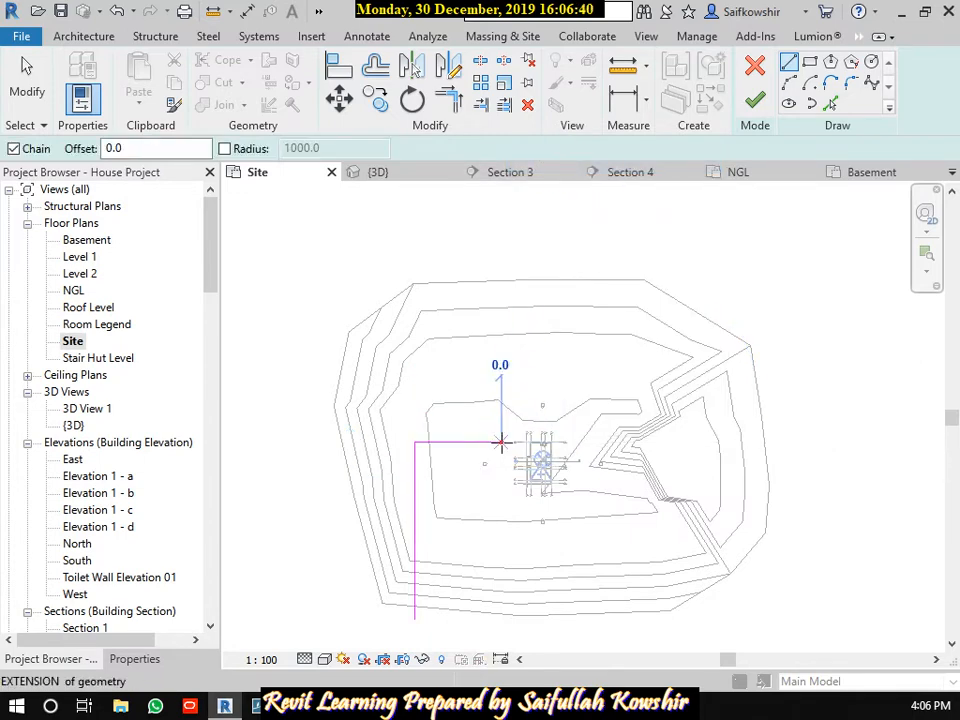
{"action": "left_click", "coordinate": [501, 466]}
{"action": "left_click", "coordinate": [438, 466]}
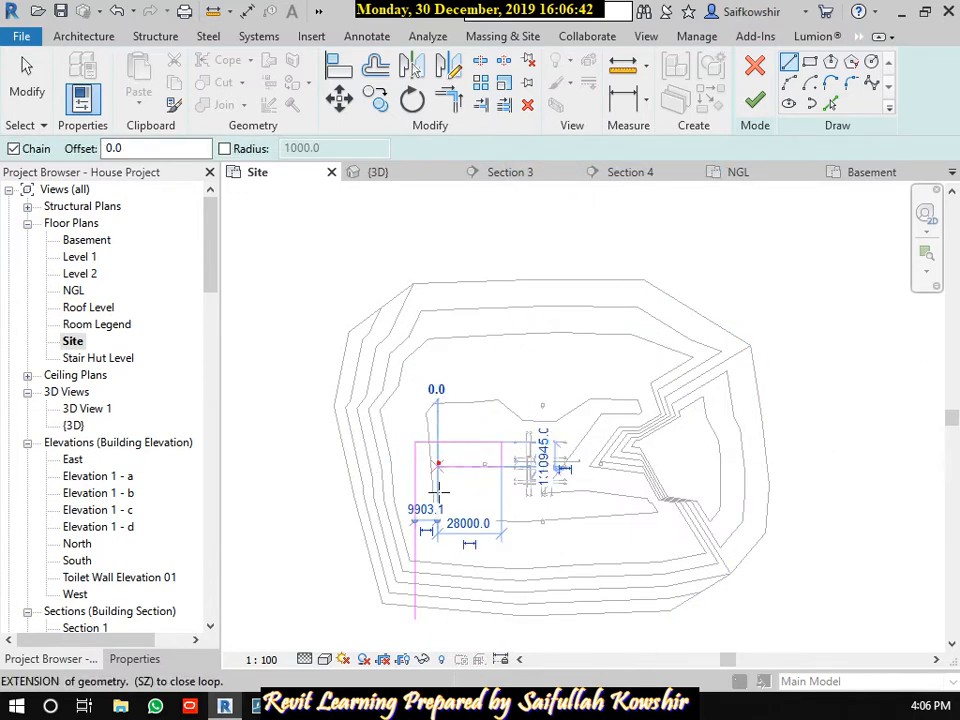
{"action": "left_click", "coordinate": [437, 612]}
{"action": "right_click", "coordinate": [458, 518]}
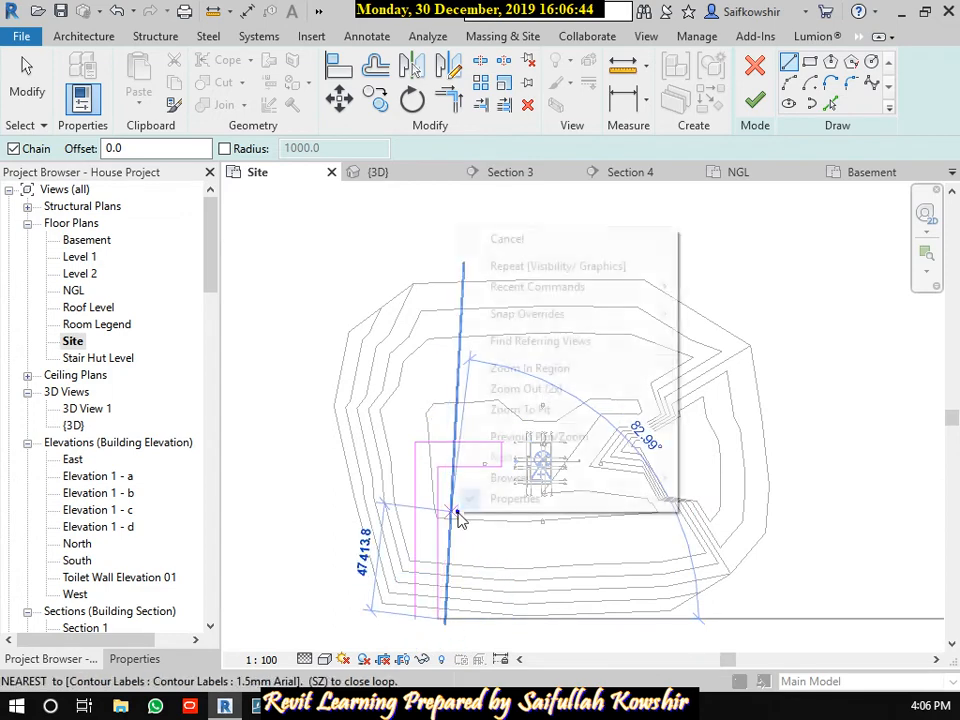
{"action": "left_click", "coordinate": [519, 241]}
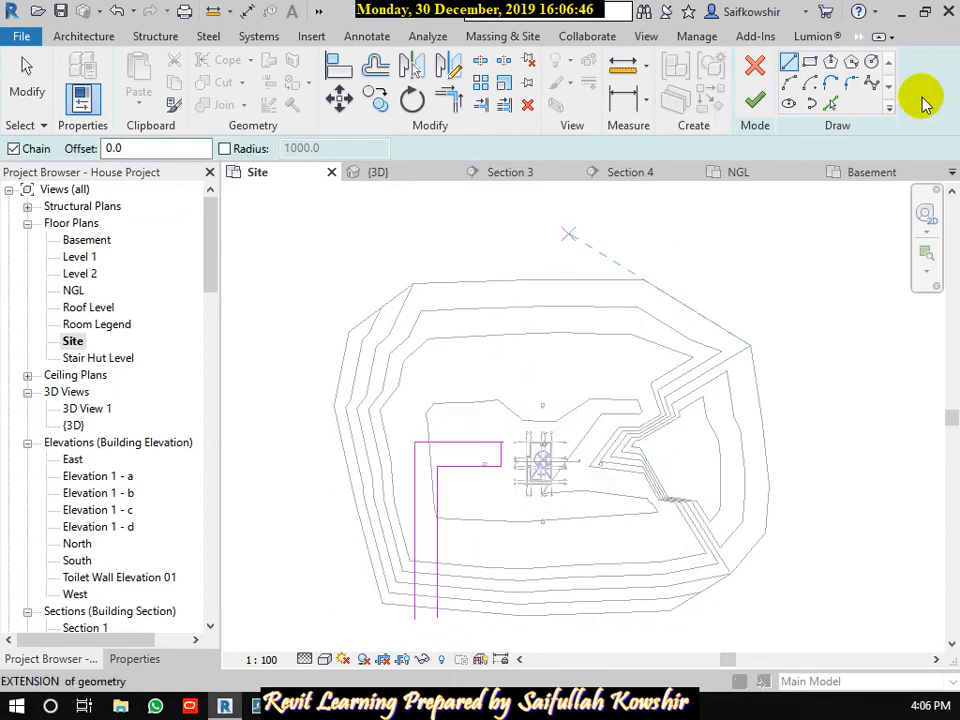
Fillet the road sketch's inner corner with a radius of about 10000 and its outer corner with a radius of about 16000.
{"action": "left_click", "coordinate": [852, 83]}
{"action": "scroll", "coordinate": [458, 476], "scroll_direction": "up", "scroll_amount": 1}
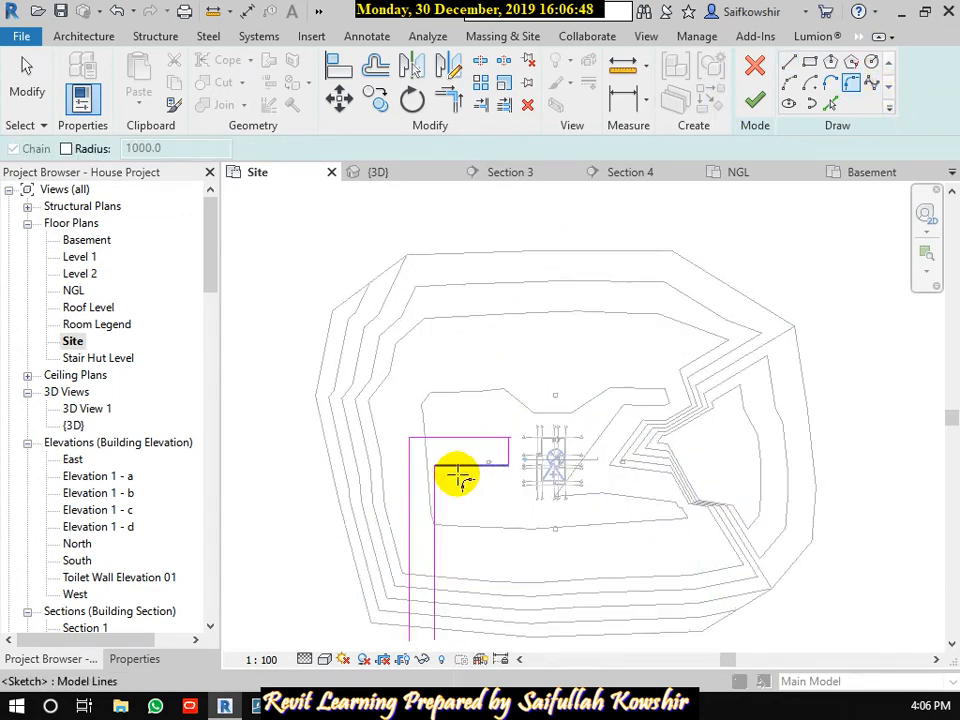
{"action": "scroll", "coordinate": [458, 477], "scroll_direction": "up", "scroll_amount": 2}
{"action": "left_click", "coordinate": [458, 462]}
{"action": "left_click", "coordinate": [419, 496]}
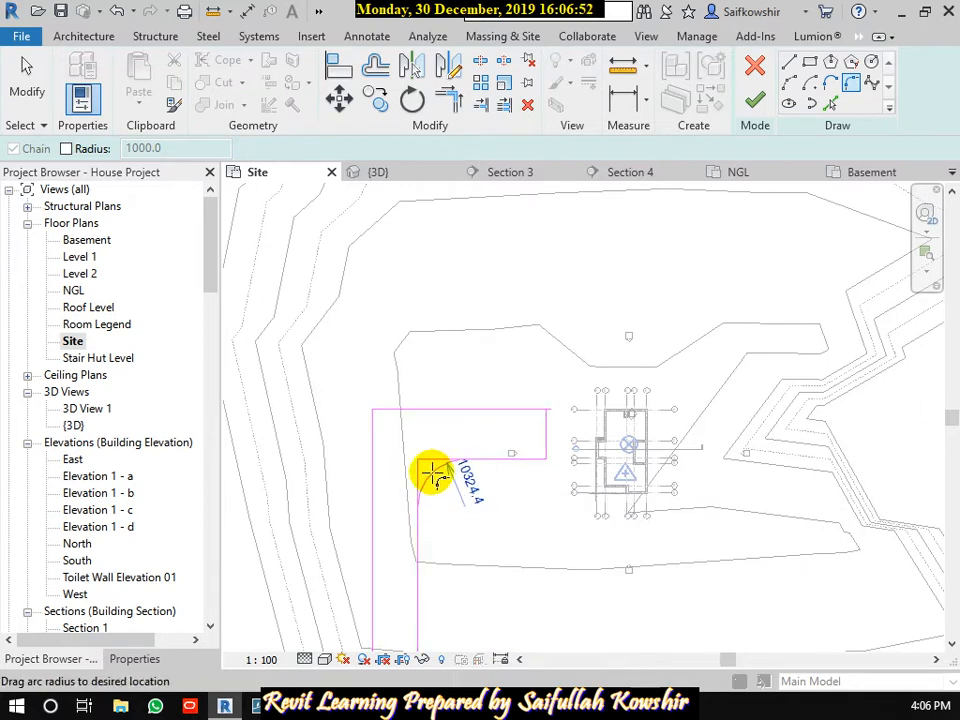
{"action": "left_click", "coordinate": [432, 474]}
{"action": "left_click", "coordinate": [411, 407]}
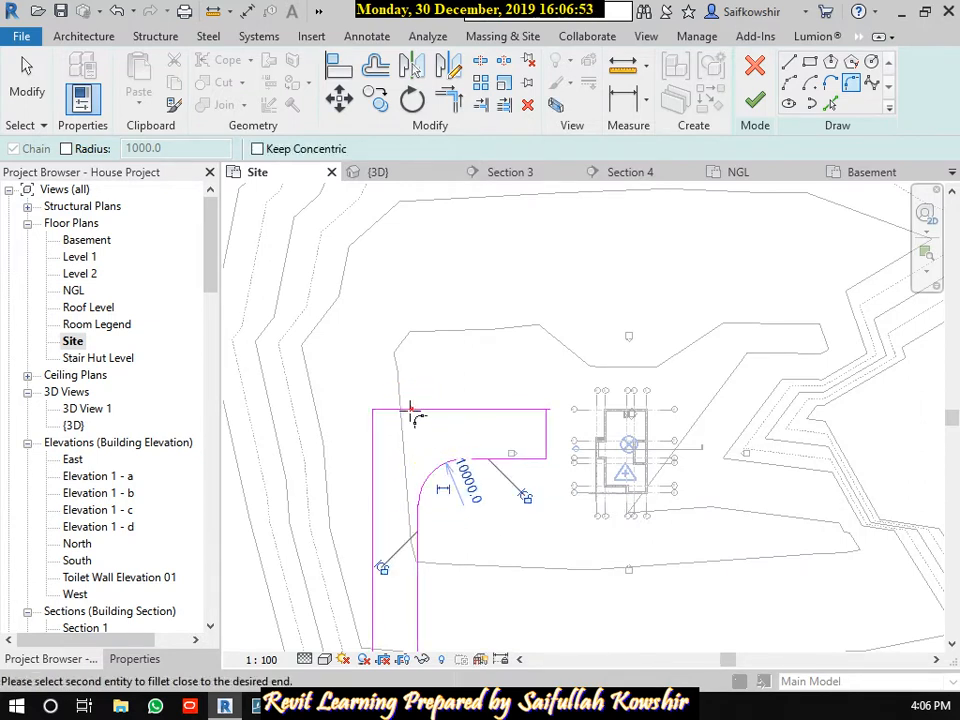
{"action": "left_click", "coordinate": [379, 453]}
{"action": "left_click", "coordinate": [390, 435]}
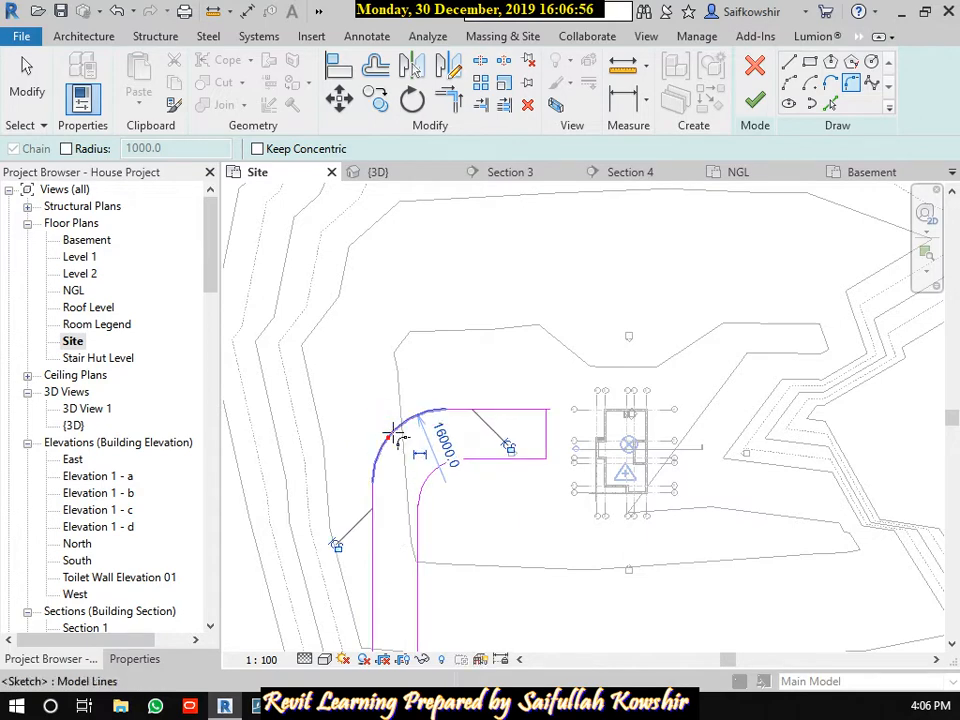
Trim the intersecting lines at the road's house end to a clean corner and finish the surface split.
{"action": "scroll", "coordinate": [467, 347], "scroll_direction": "down", "scroll_amount": 3}
{"action": "left_click", "coordinate": [757, 101]}
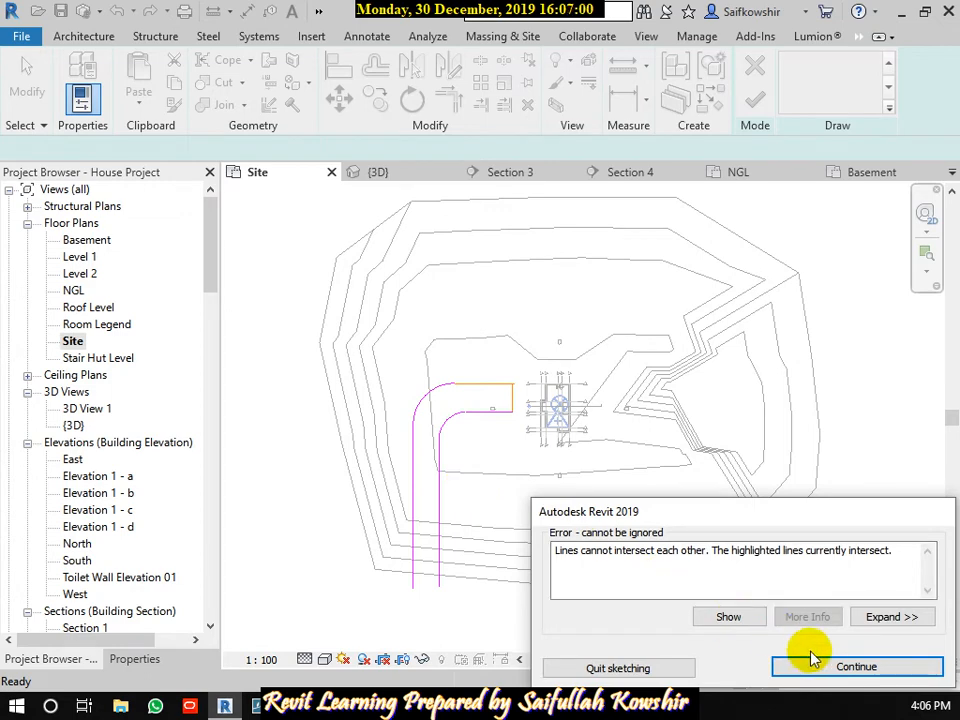
{"action": "left_click", "coordinate": [834, 663]}
{"action": "scroll", "coordinate": [510, 393], "scroll_direction": "up", "scroll_amount": 1}
{"action": "scroll", "coordinate": [510, 393], "scroll_direction": "up", "scroll_amount": 3}
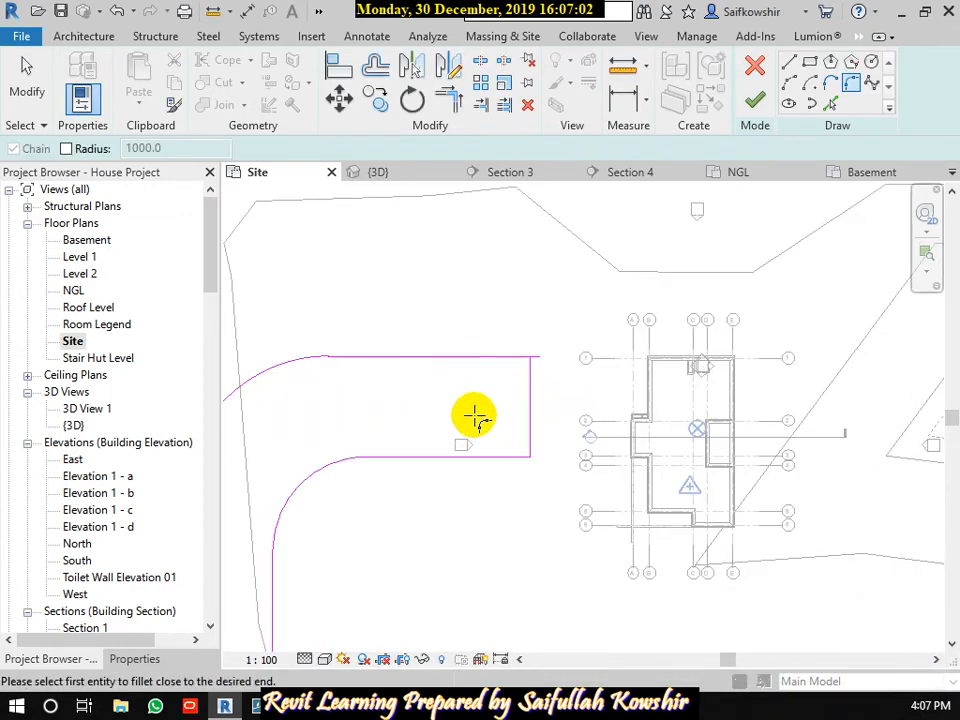
{"action": "key", "text": "t"}
{"action": "key", "text": "r"}
{"action": "left_click", "coordinate": [512, 350]}
{"action": "left_click", "coordinate": [542, 375]}
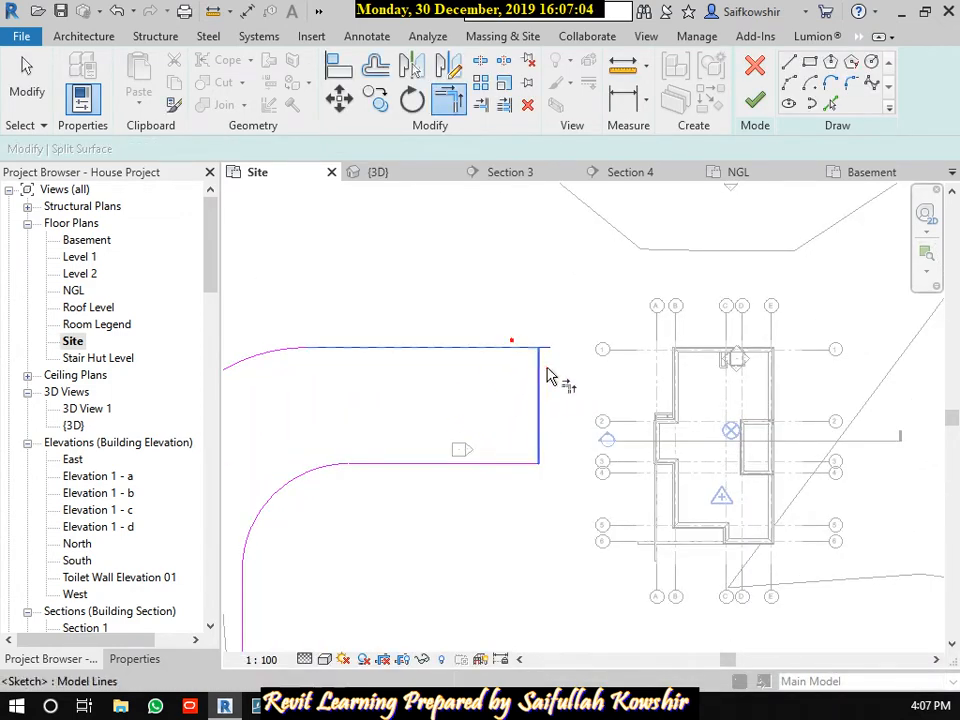
{"action": "scroll", "coordinate": [521, 354], "scroll_direction": "down", "scroll_amount": 3}
{"action": "left_click", "coordinate": [755, 96]}
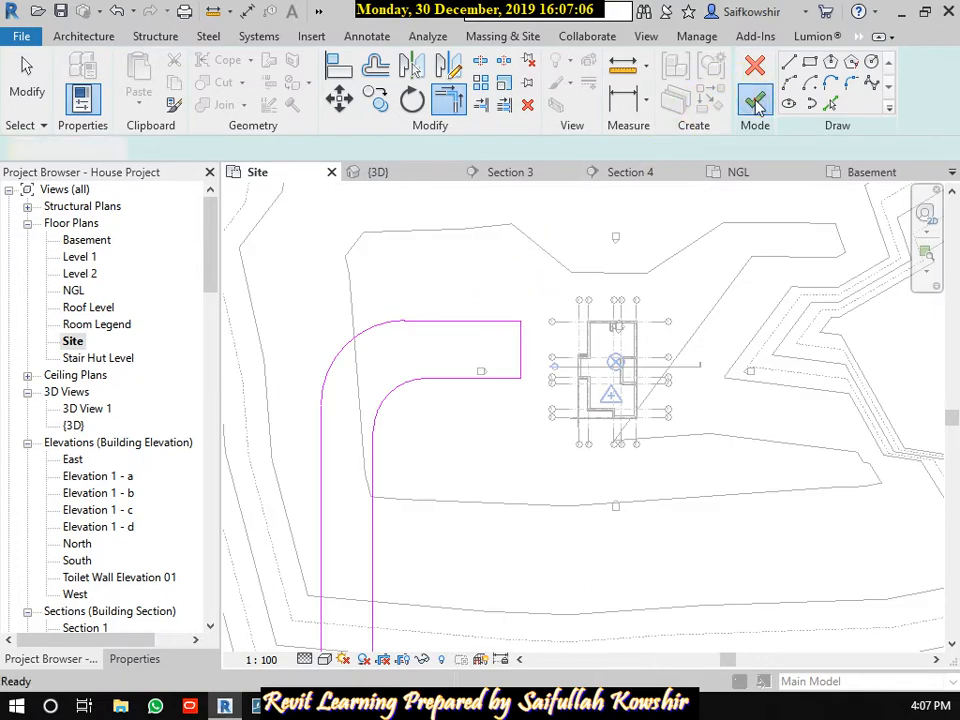
{"action": "left_click", "coordinate": [477, 478]}
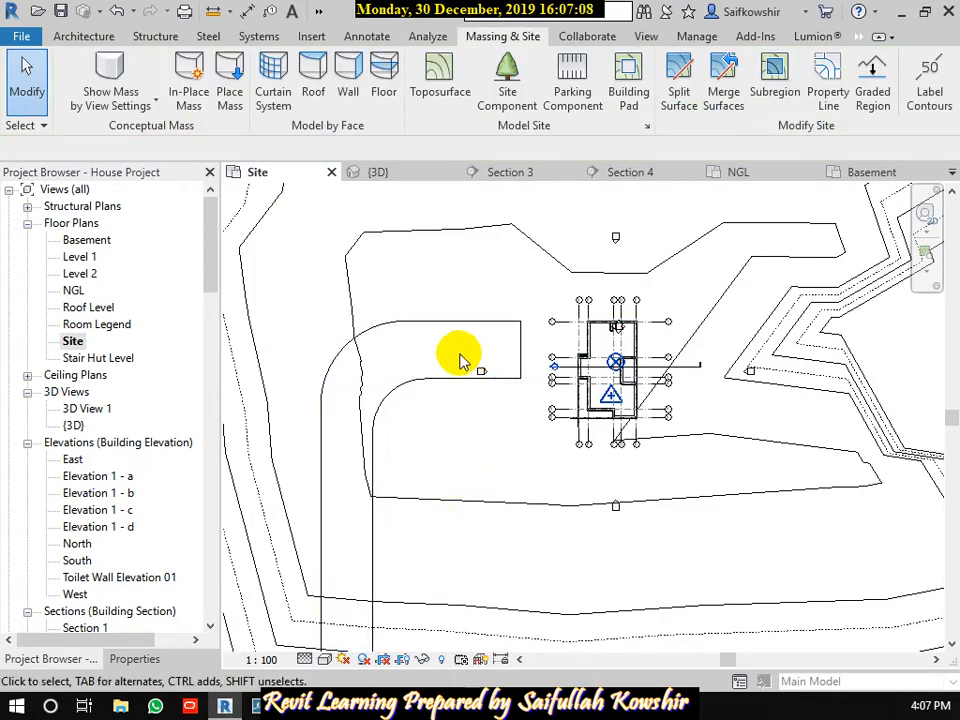
Assign the Damp-proofing material to the split road surface, found by searching the materials for "asp".
{"action": "middle_click_drag", "start_coordinate": [461, 354], "coordinate": [589, 302]}
{"action": "left_click", "coordinate": [589, 302]}
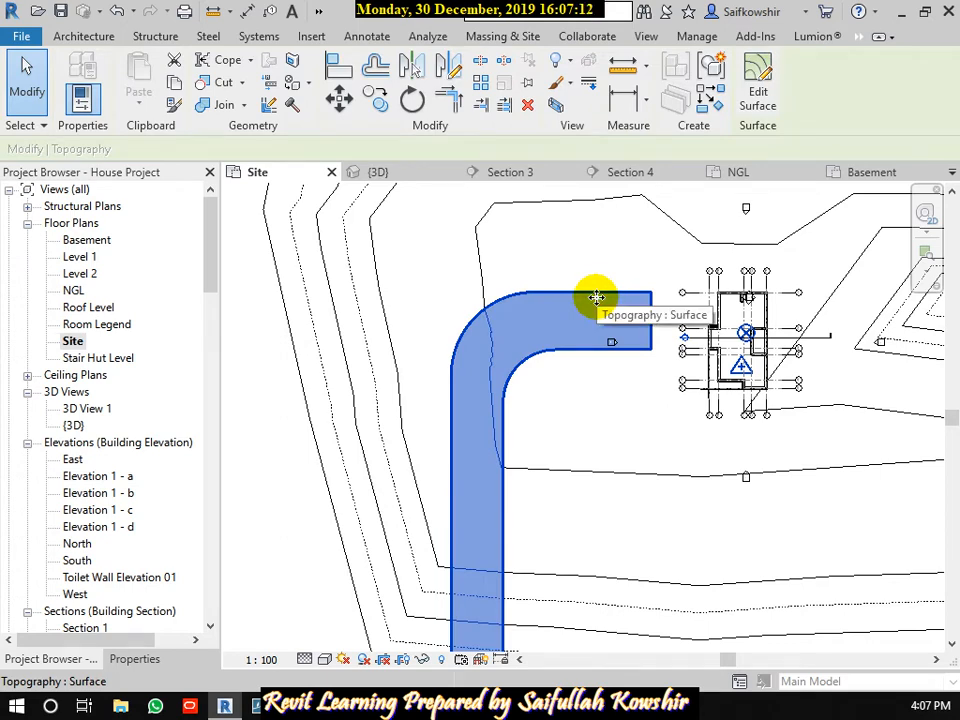
{"action": "left_click", "coordinate": [136, 662]}
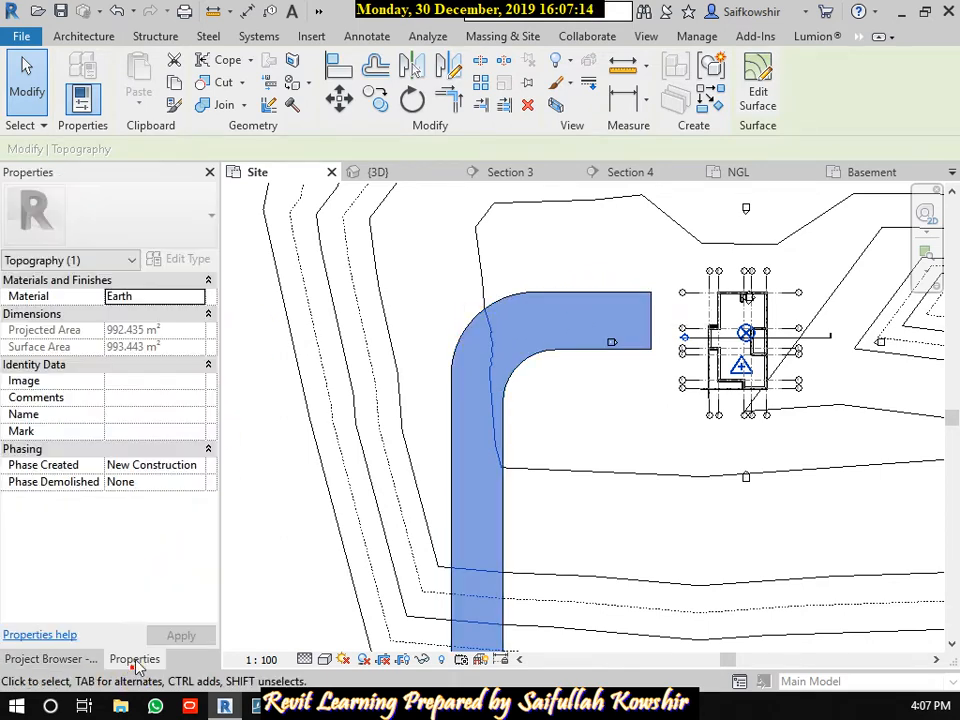
{"action": "left_click", "coordinate": [198, 296]}
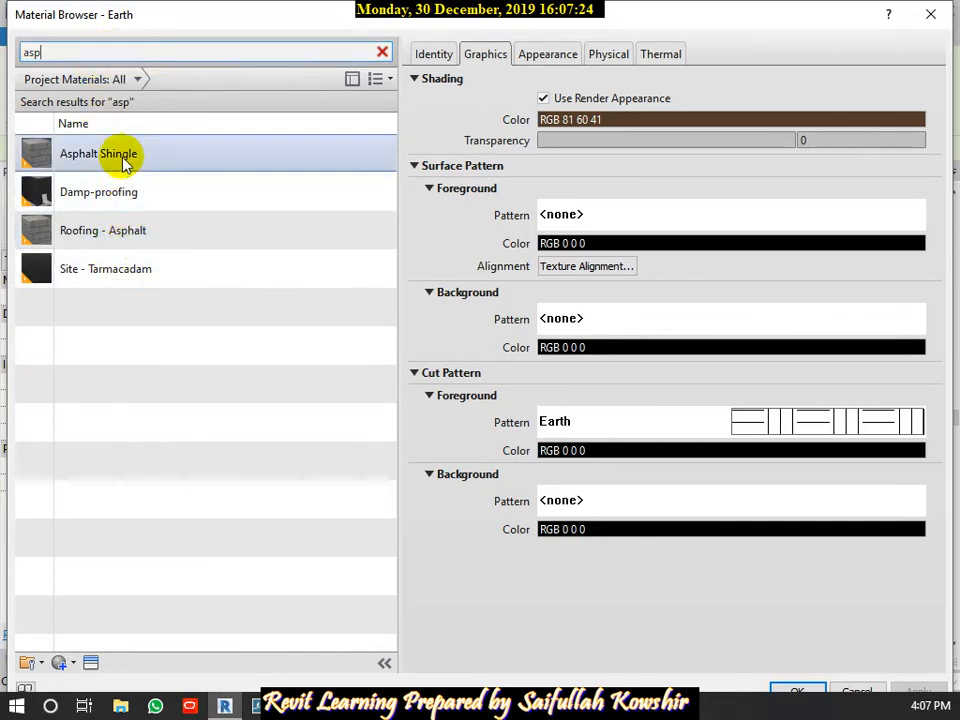
{"action": "left_click", "coordinate": [141, 200]}
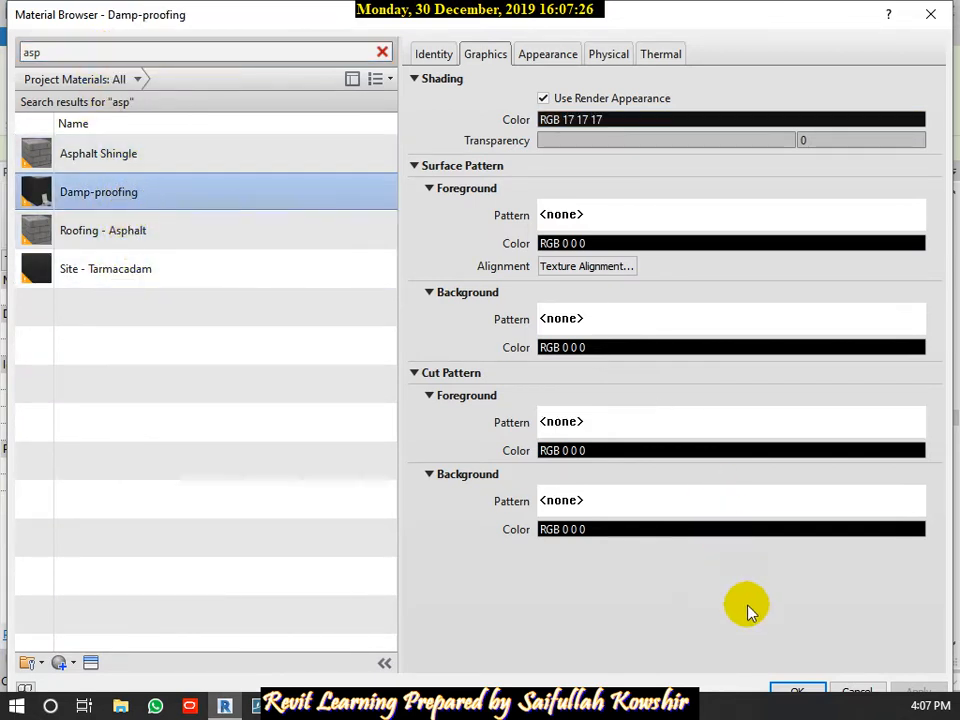
{"action": "left_click", "coordinate": [795, 692]}
{"action": "left_click", "coordinate": [608, 407]}
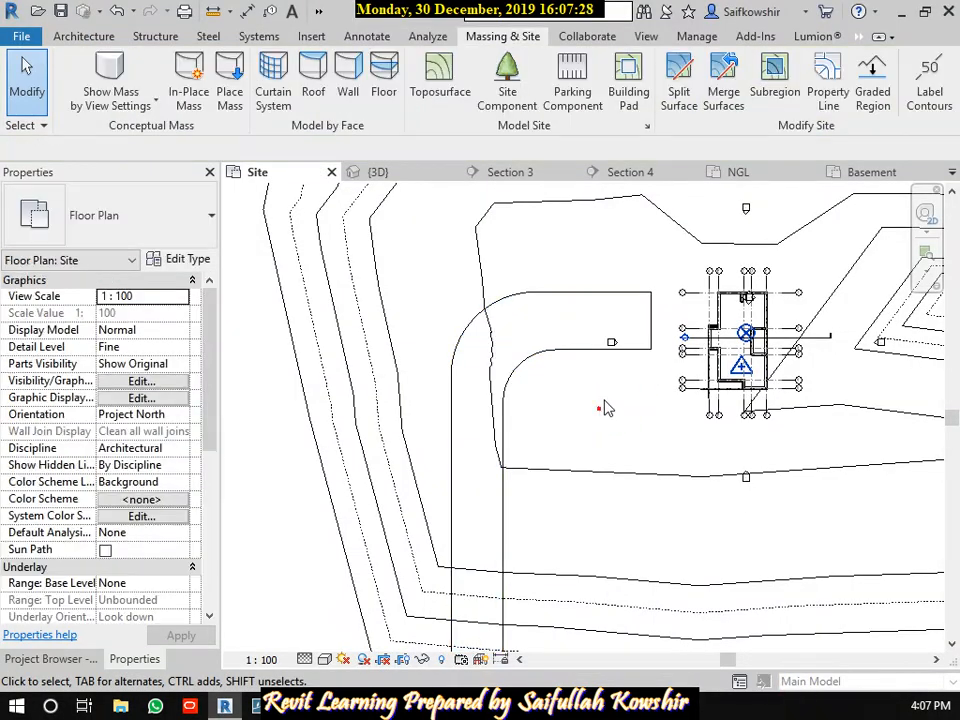
Open the {3D} view and extend the section box's front face beyond the toposurface to include the whole road.
{"action": "scroll", "coordinate": [613, 305], "scroll_direction": "down", "scroll_amount": 2}
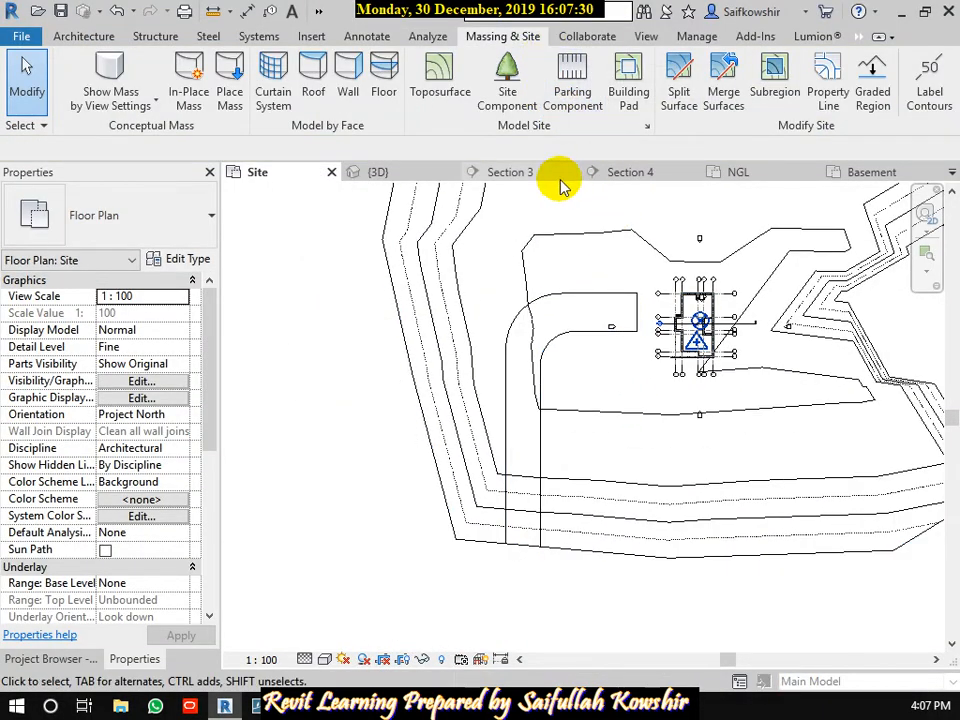
{"action": "left_click", "coordinate": [420, 174]}
{"action": "scroll", "coordinate": [516, 570], "scroll_direction": "down", "scroll_amount": 3}
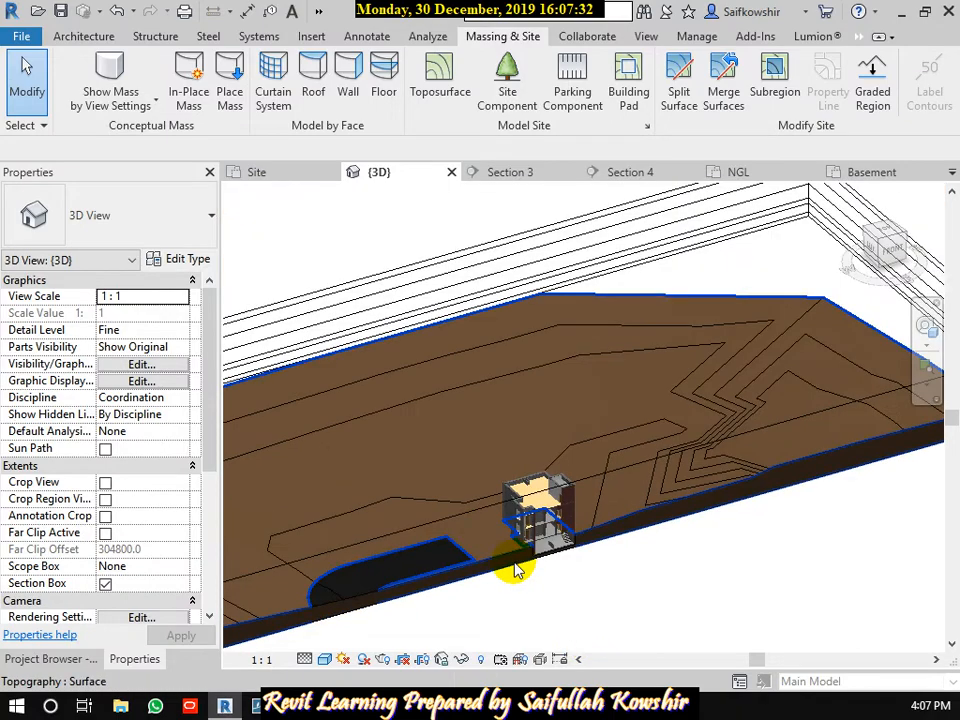
{"action": "middle_click_drag", "start_coordinate": [516, 570], "coordinate": [619, 349]}
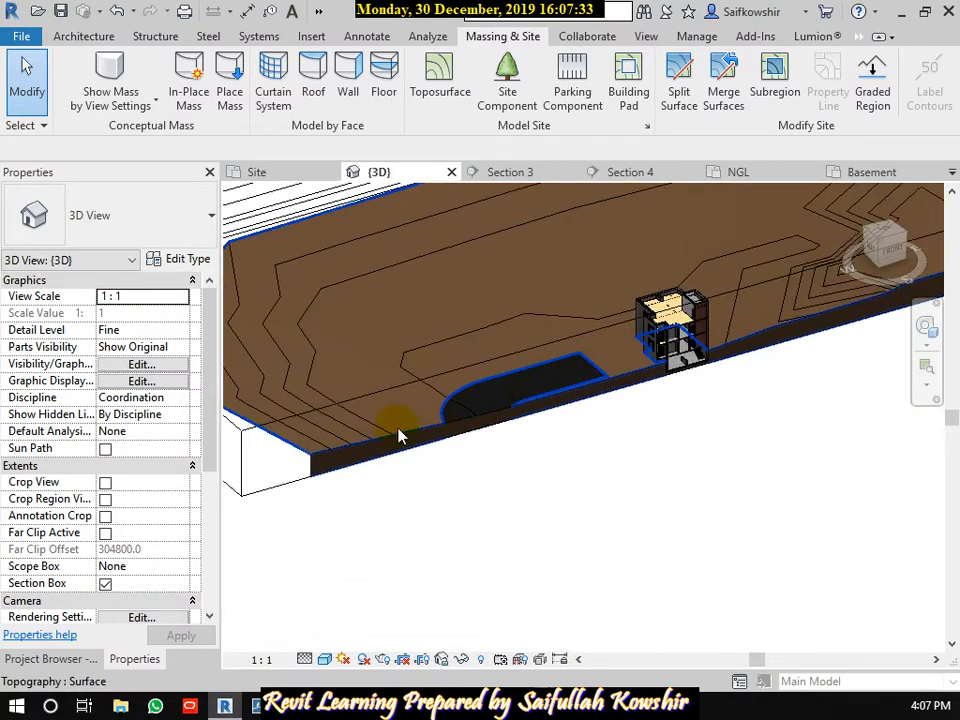
{"action": "left_click", "coordinate": [262, 422]}
{"action": "scroll", "coordinate": [548, 467], "scroll_direction": "down", "scroll_amount": 4}
{"action": "left_click_drag", "start_coordinate": [656, 405], "coordinate": [797, 499]}
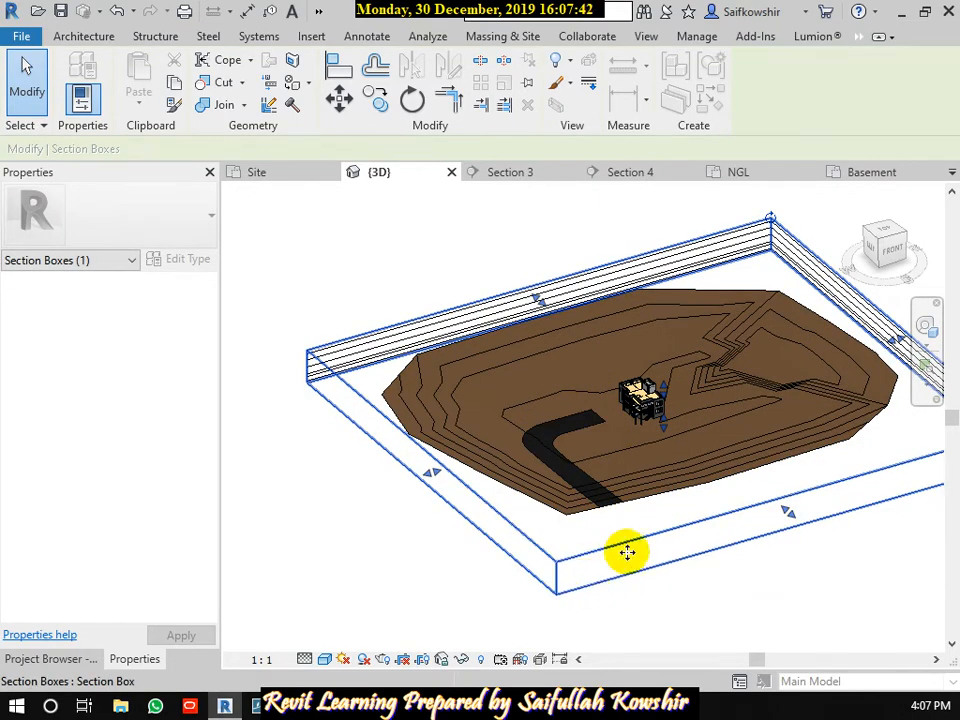
Examine the road strip beside the house in the 3D view and again in the Site plan.
{"action": "scroll", "coordinate": [578, 455], "scroll_direction": "up", "scroll_amount": 3}
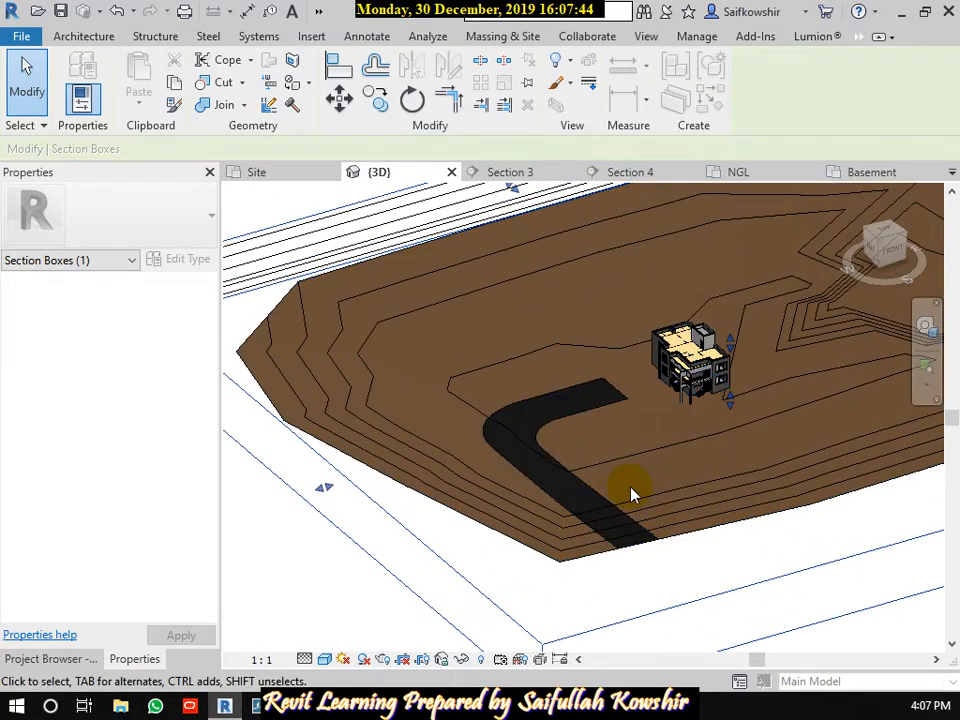
{"action": "scroll", "coordinate": [563, 514], "scroll_direction": "up", "scroll_amount": 5}
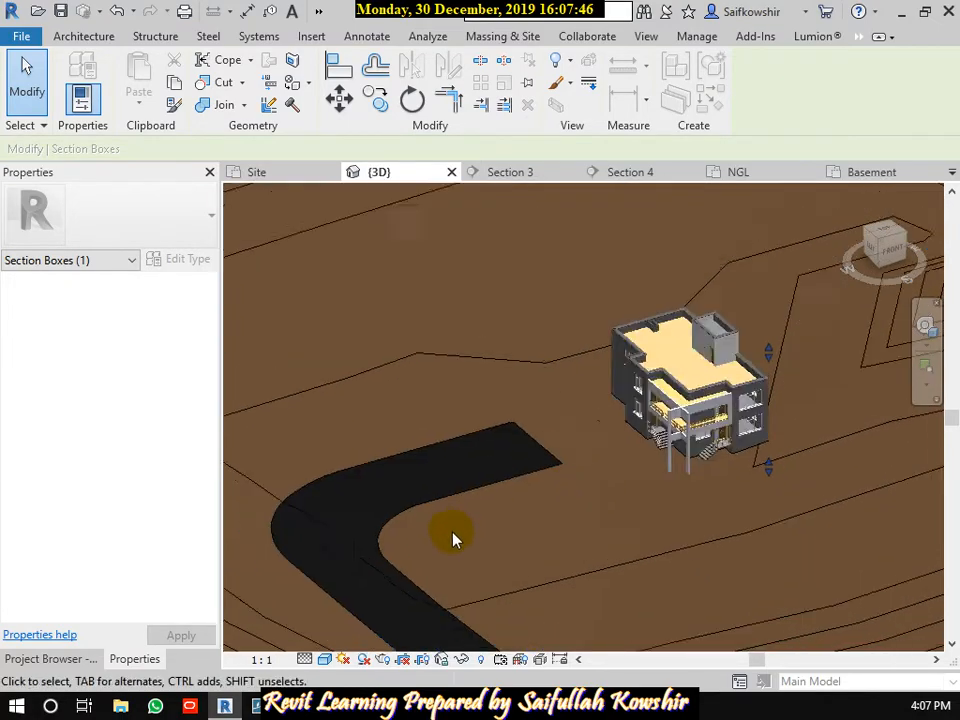
{"action": "scroll", "coordinate": [514, 482], "scroll_direction": "down", "scroll_amount": 3}
{"action": "scroll", "coordinate": [530, 485], "scroll_direction": "down", "scroll_amount": 4}
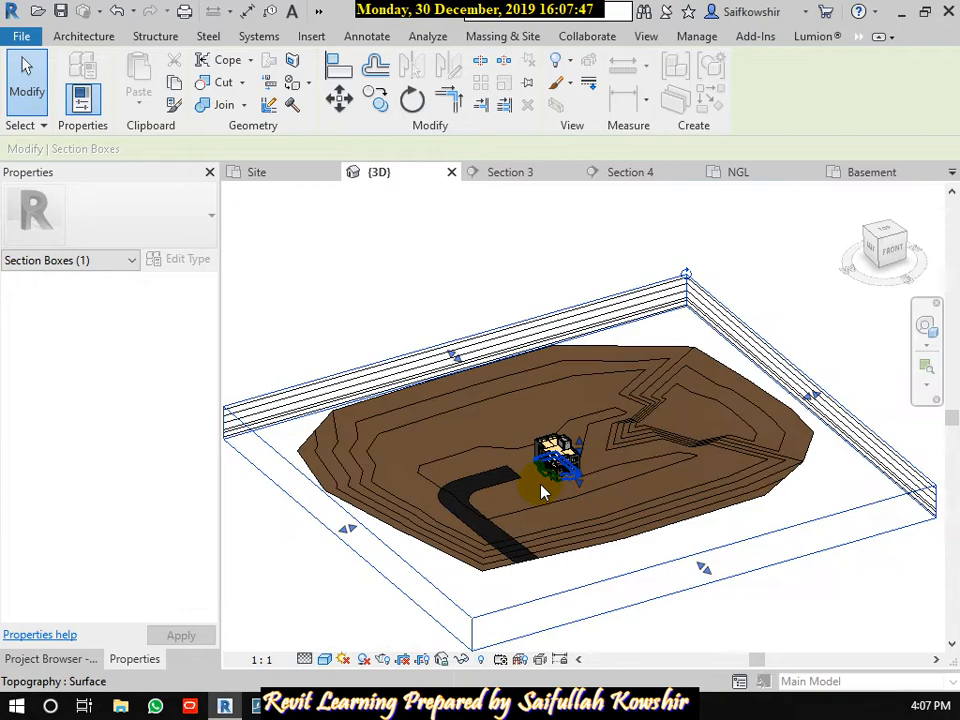
{"action": "left_click", "coordinate": [590, 511]}
{"action": "scroll", "coordinate": [461, 514], "scroll_direction": "up", "scroll_amount": 3}
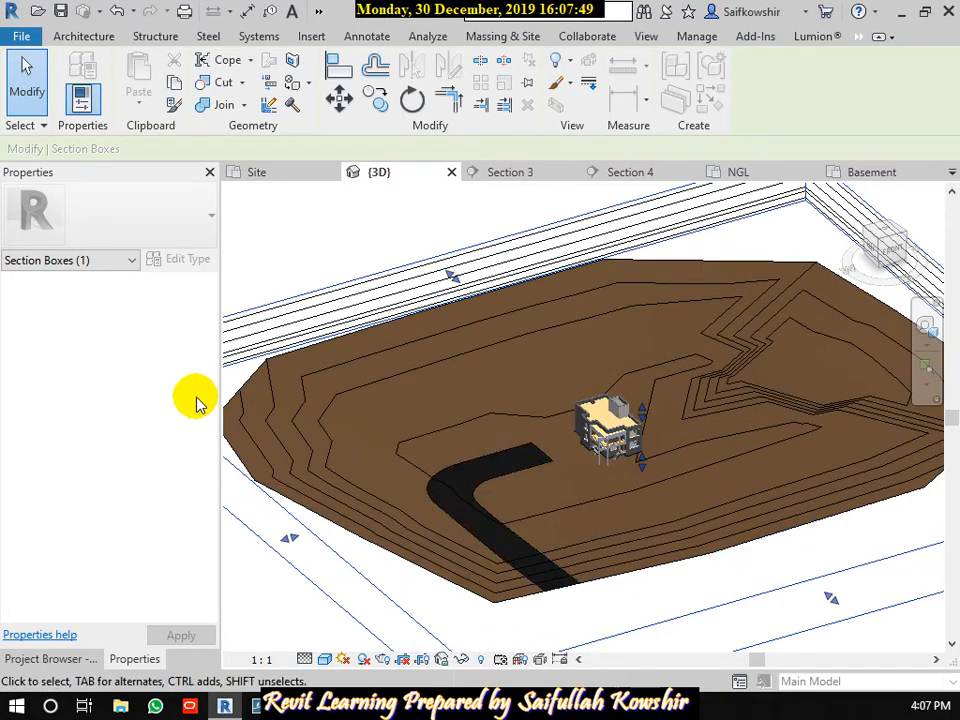
{"action": "left_click", "coordinate": [90, 659]}
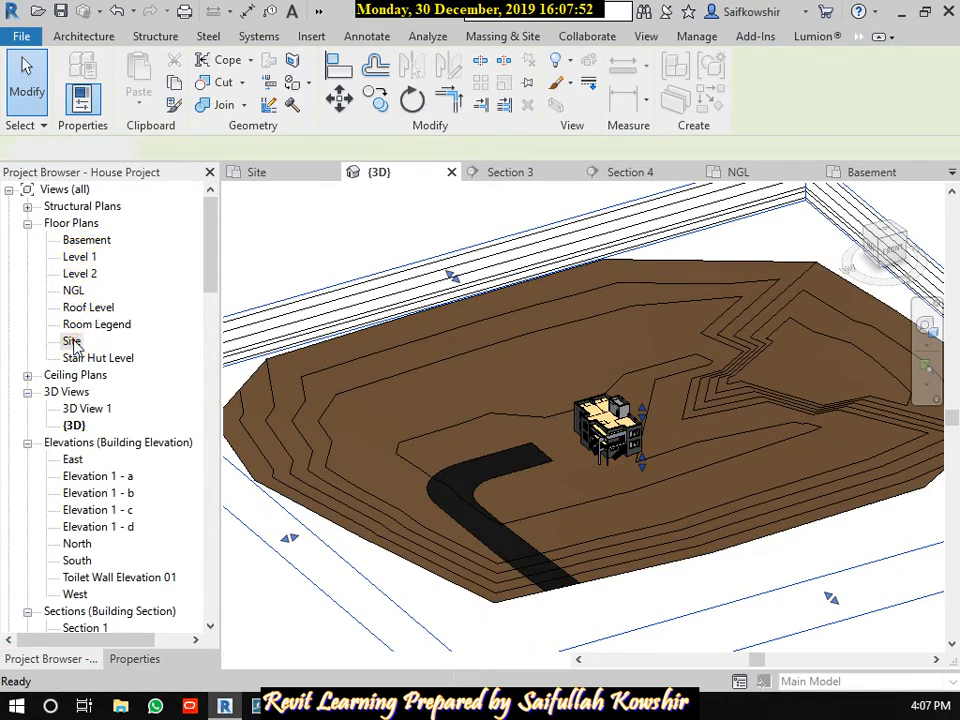
{"action": "double_click", "coordinate": [70, 341]}
{"action": "scroll", "coordinate": [650, 322], "scroll_direction": "up", "scroll_amount": 5}
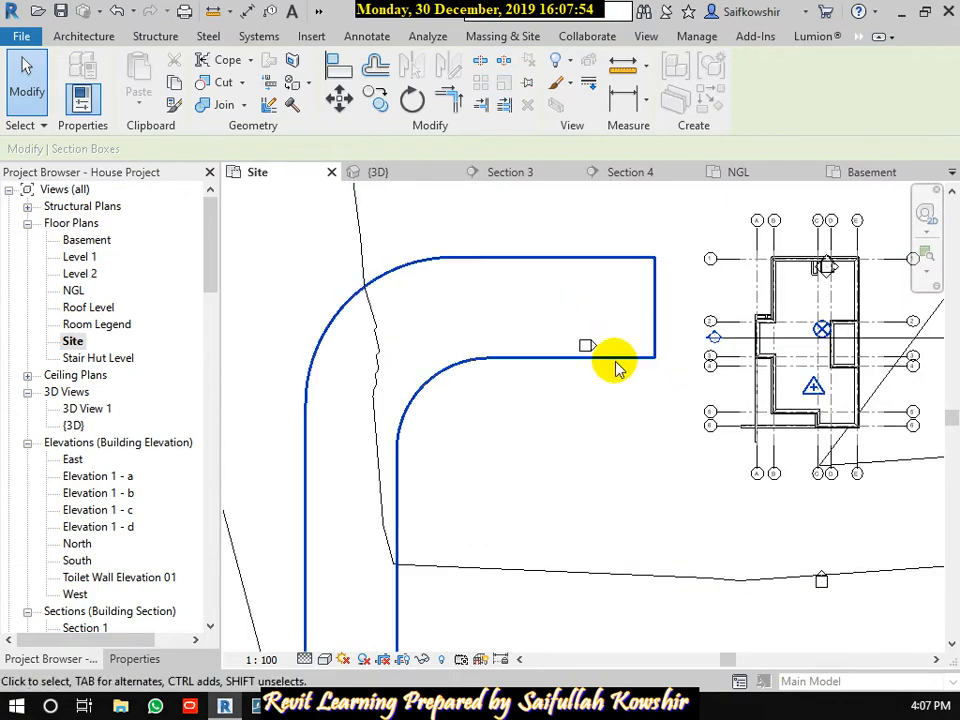
{"action": "scroll", "coordinate": [598, 407], "scroll_direction": "down", "scroll_amount": 3}
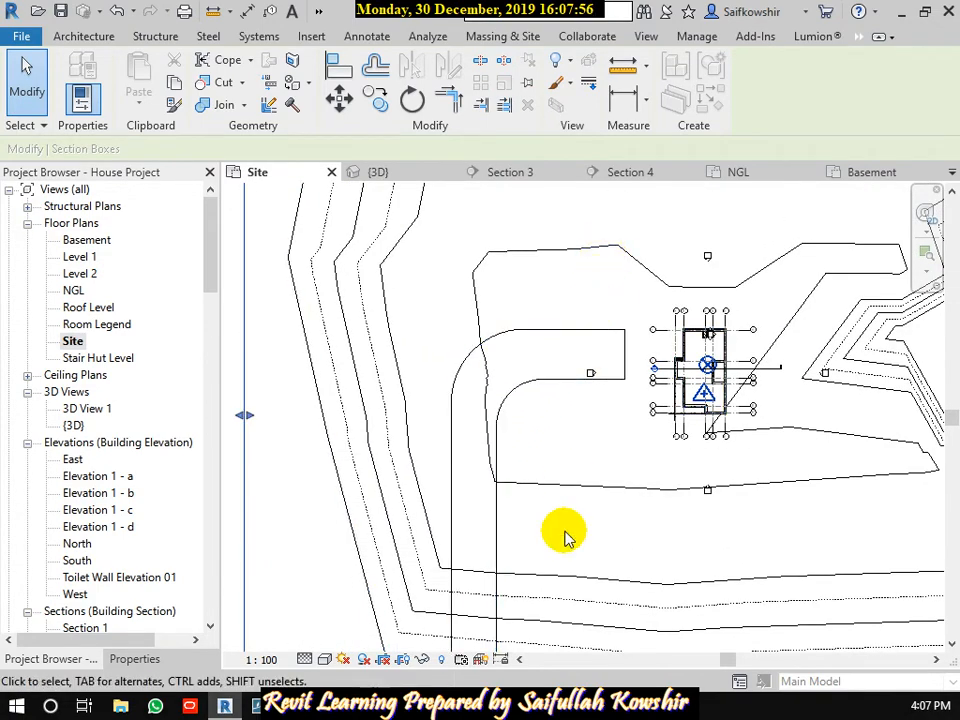
Start a surface split on the main toposurface surrounding the road in the Site plan.
{"action": "scroll", "coordinate": [565, 525], "scroll_direction": "down", "scroll_amount": 2}
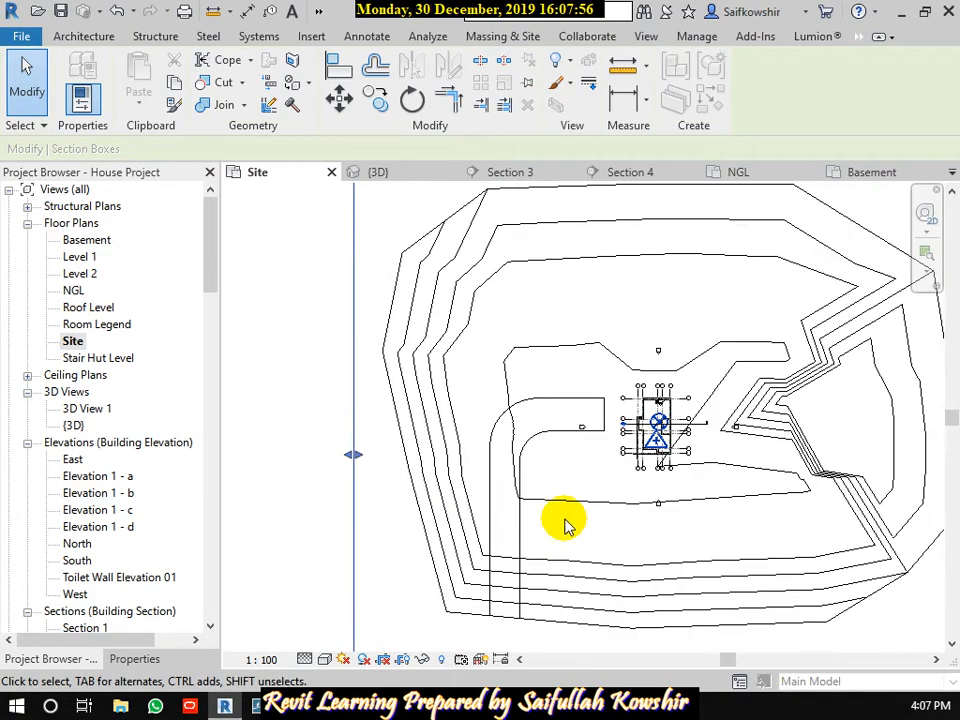
{"action": "left_click", "coordinate": [512, 36]}
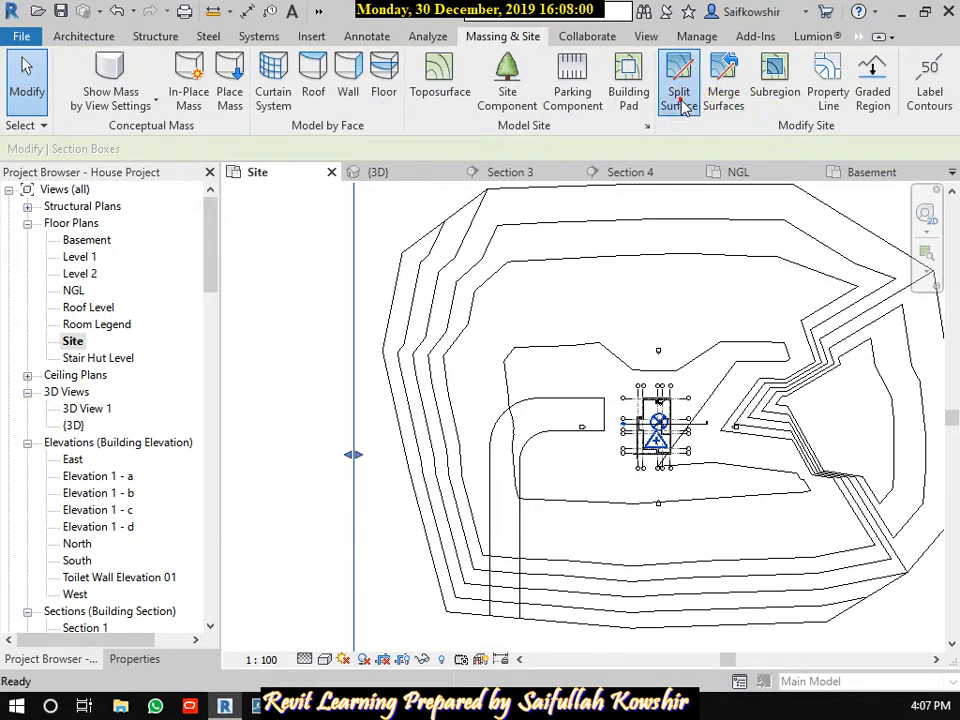
{"action": "left_click", "coordinate": [602, 430]}
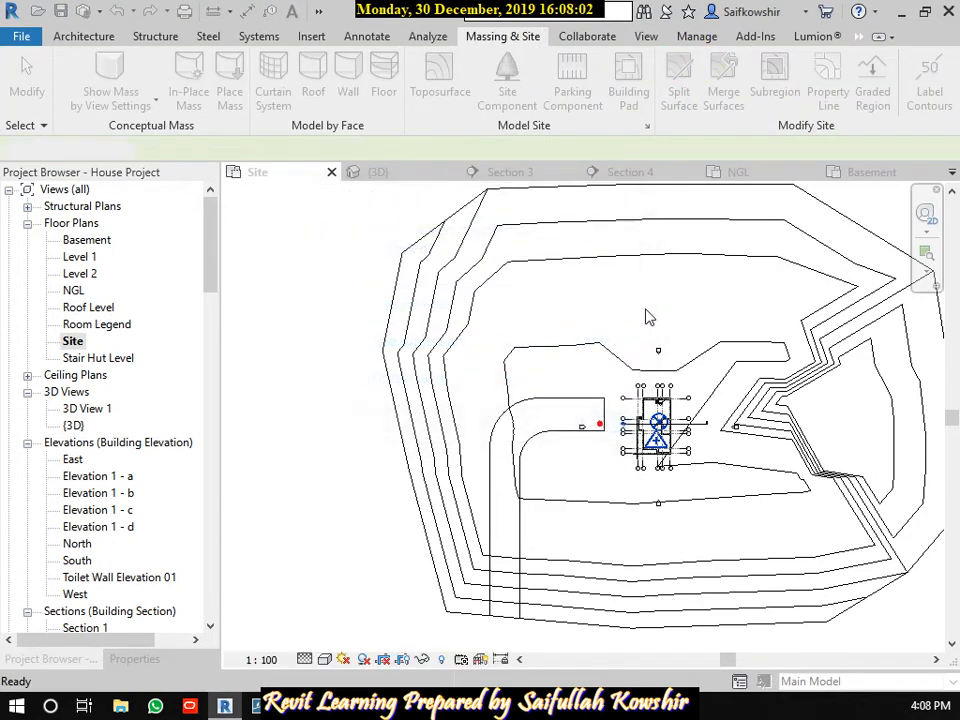
{"action": "left_click", "coordinate": [679, 85]}
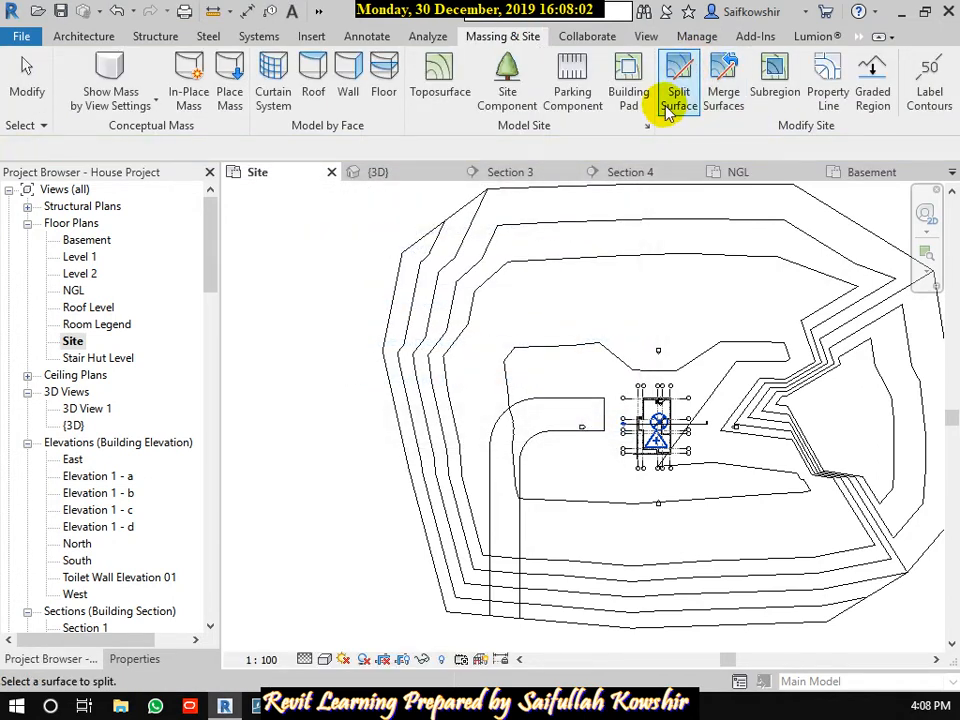
{"action": "left_click", "coordinate": [440, 222]}
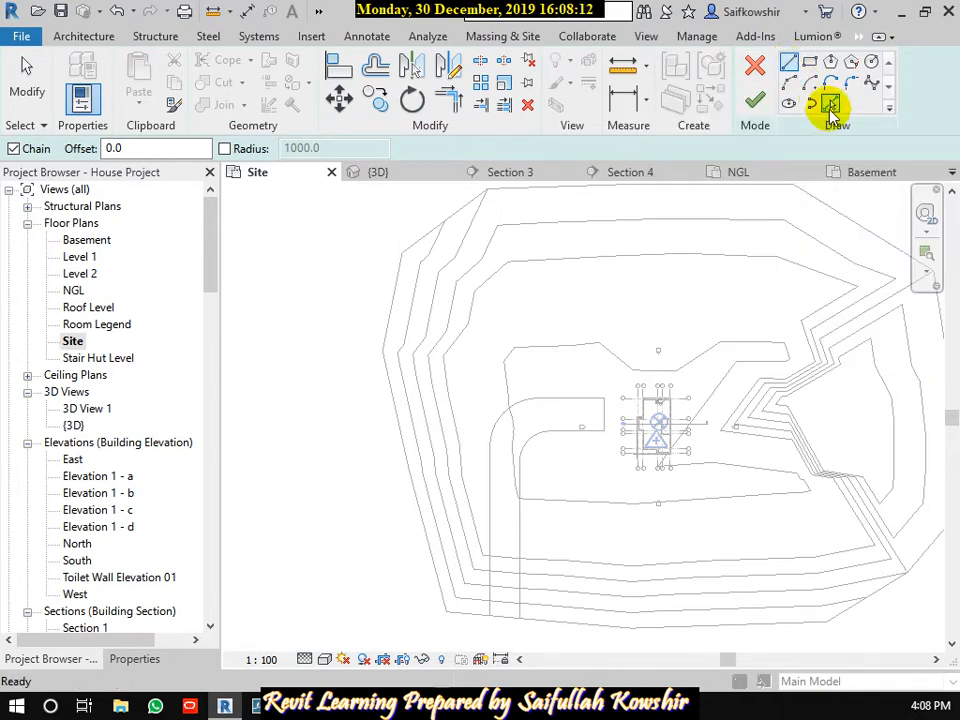
{"action": "left_click", "coordinate": [830, 103]}
{"action": "scroll", "coordinate": [596, 446], "scroll_direction": "down", "scroll_amount": 1}
{"action": "scroll", "coordinate": [590, 440], "scroll_direction": "up", "scroll_amount": 3}
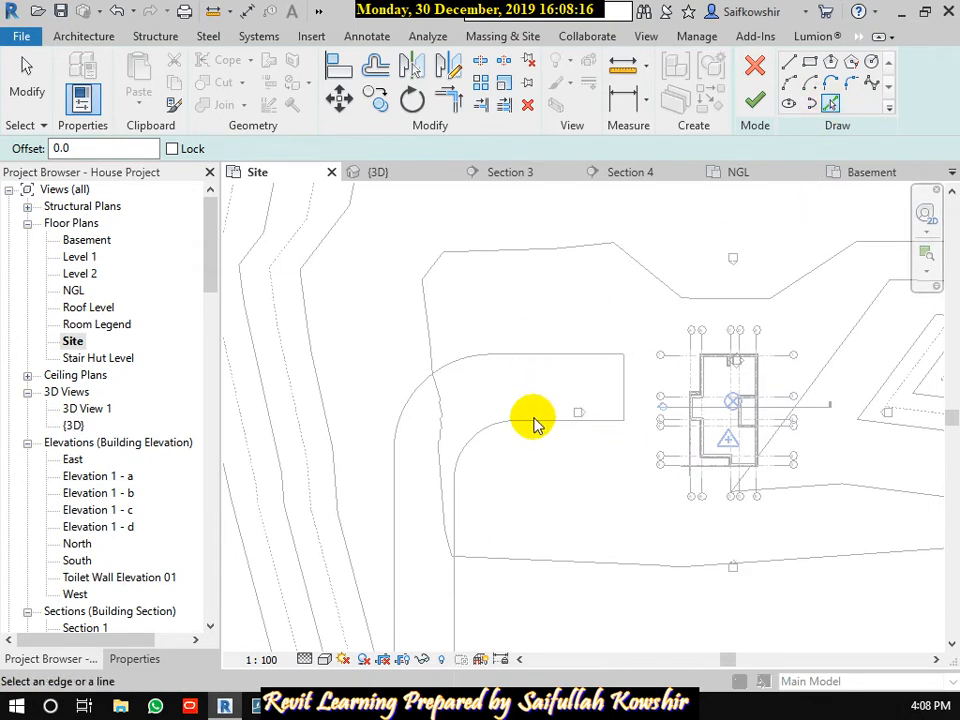
Sketch straight lines along the road's inner edges, about 28000 horizontally from its house end, then vertically past the toposurface's lower boundary.
{"action": "left_click", "coordinate": [788, 62]}
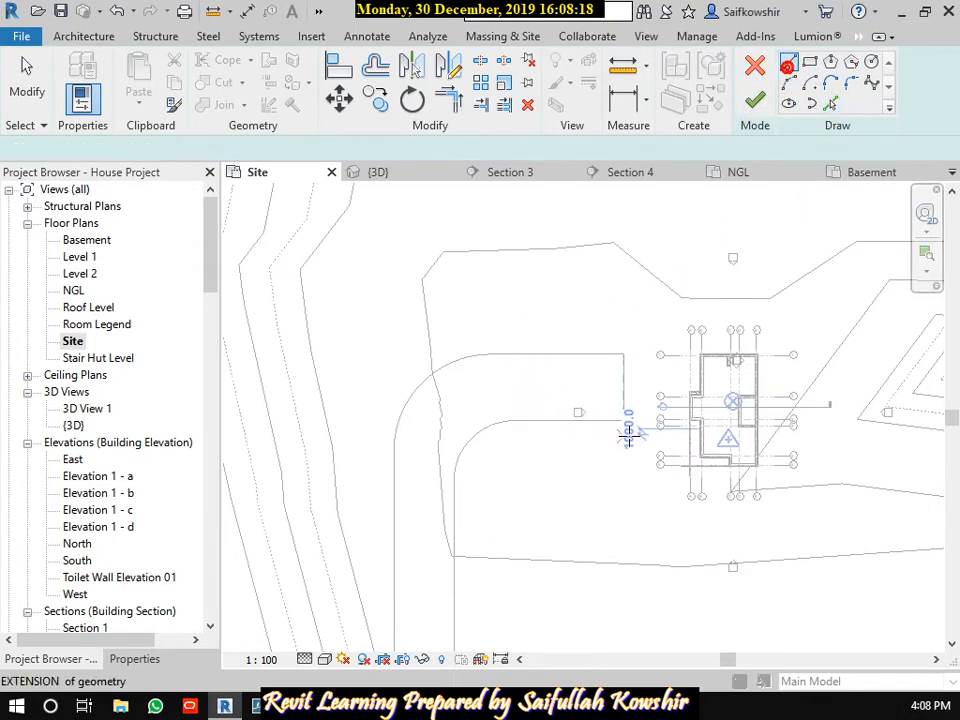
{"action": "scroll", "coordinate": [622, 423], "scroll_direction": "up", "scroll_amount": 2}
{"action": "left_click", "coordinate": [622, 423]}
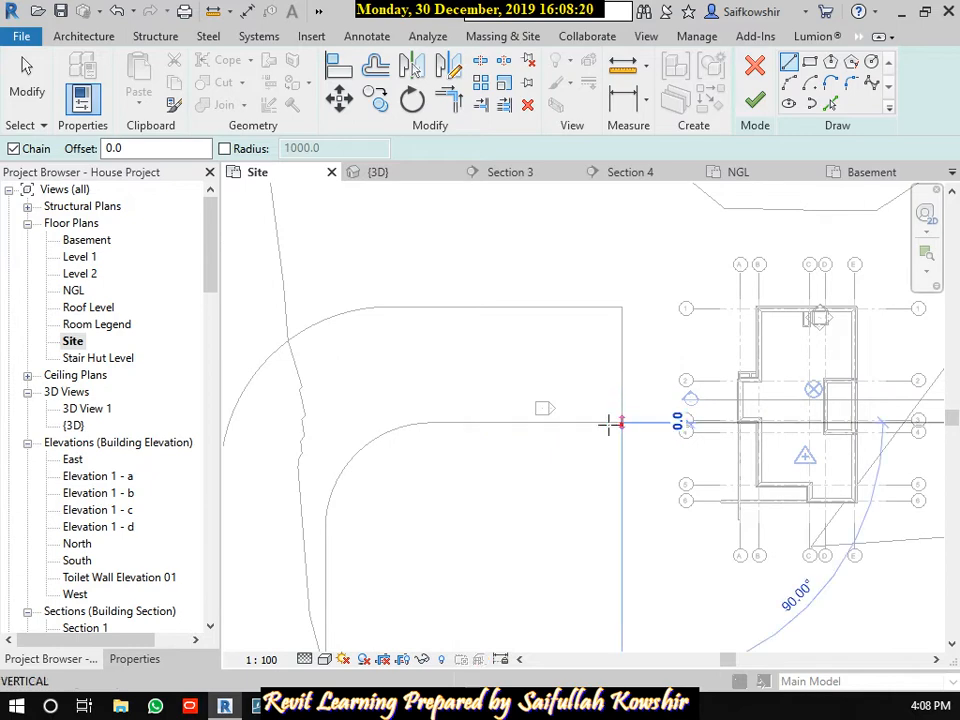
{"action": "left_click", "coordinate": [319, 423]}
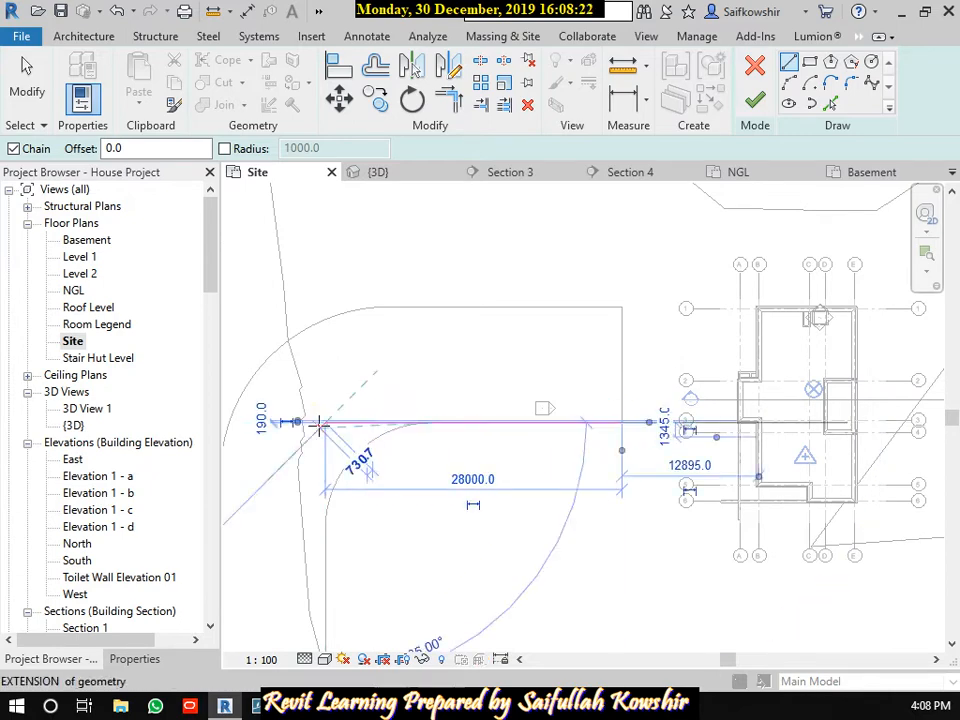
{"action": "middle_click_drag", "start_coordinate": [298, 615], "coordinate": [405, 320]}
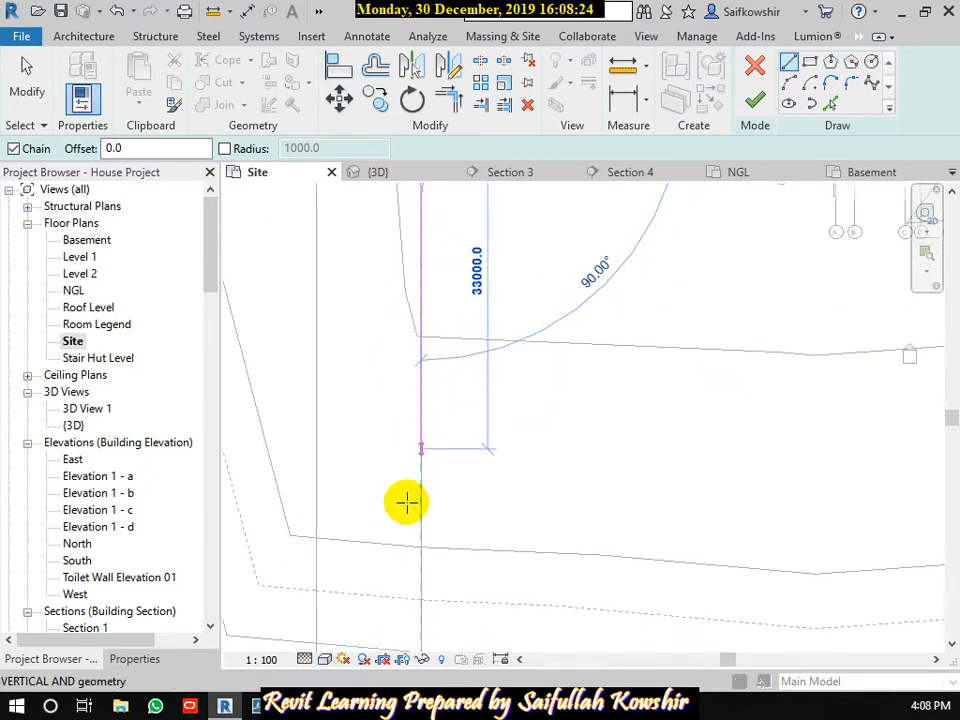
{"action": "middle_click_drag", "start_coordinate": [411, 609], "coordinate": [443, 460]}
{"action": "left_click", "coordinate": [443, 499]}
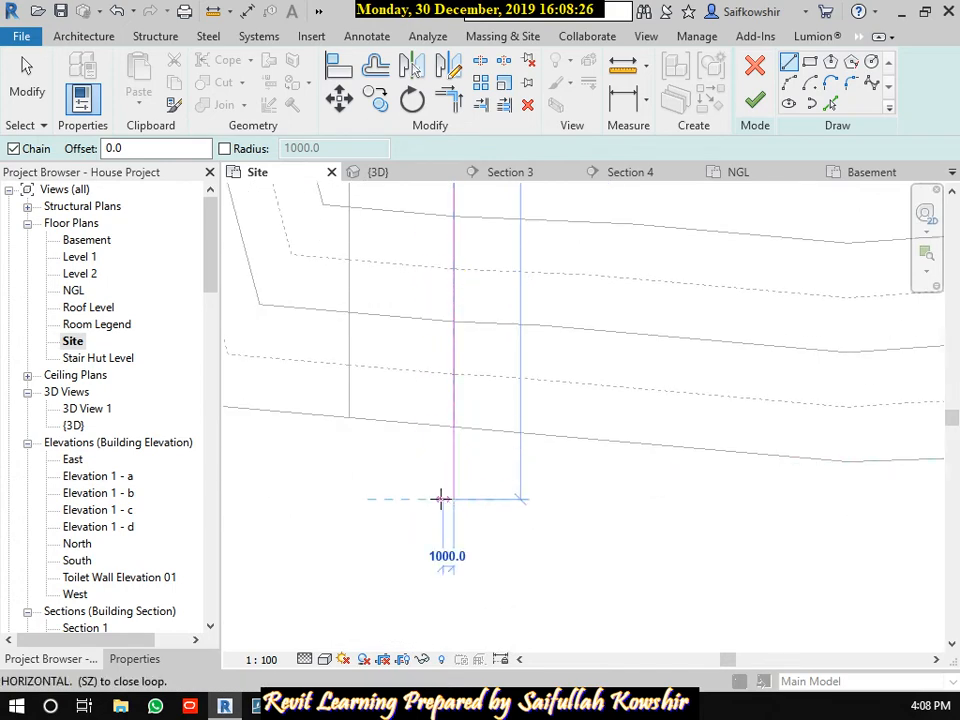
{"action": "scroll", "coordinate": [525, 398], "scroll_direction": "down", "scroll_amount": 4}
{"action": "right_click", "coordinate": [529, 462]}
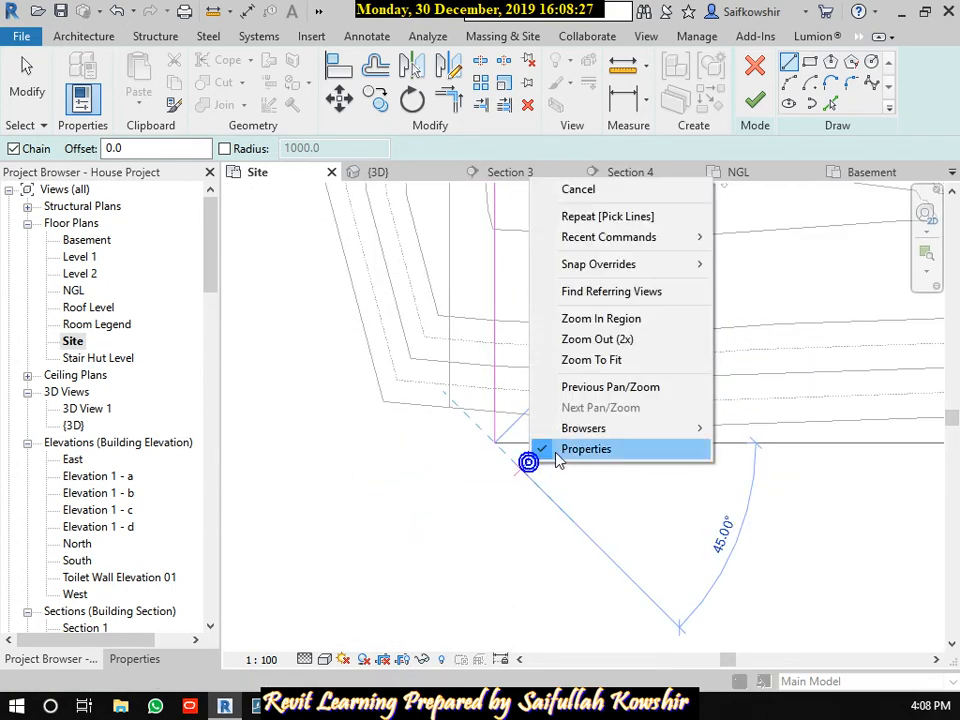
{"action": "left_click", "coordinate": [575, 189]}
{"action": "middle_click_drag", "start_coordinate": [600, 315], "coordinate": [533, 496]}
{"action": "scroll", "coordinate": [530, 467], "scroll_direction": "down", "scroll_amount": 2}
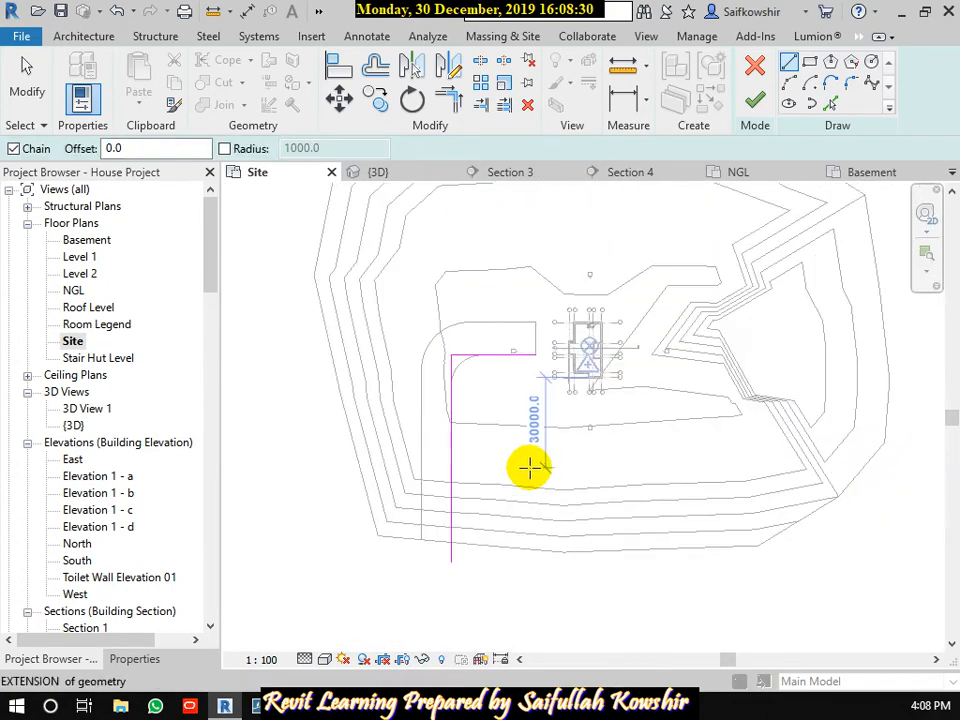
Offset copies of both sketch lines 2000 away from the road to outline a parallel strip.
{"action": "key", "text": "f"}
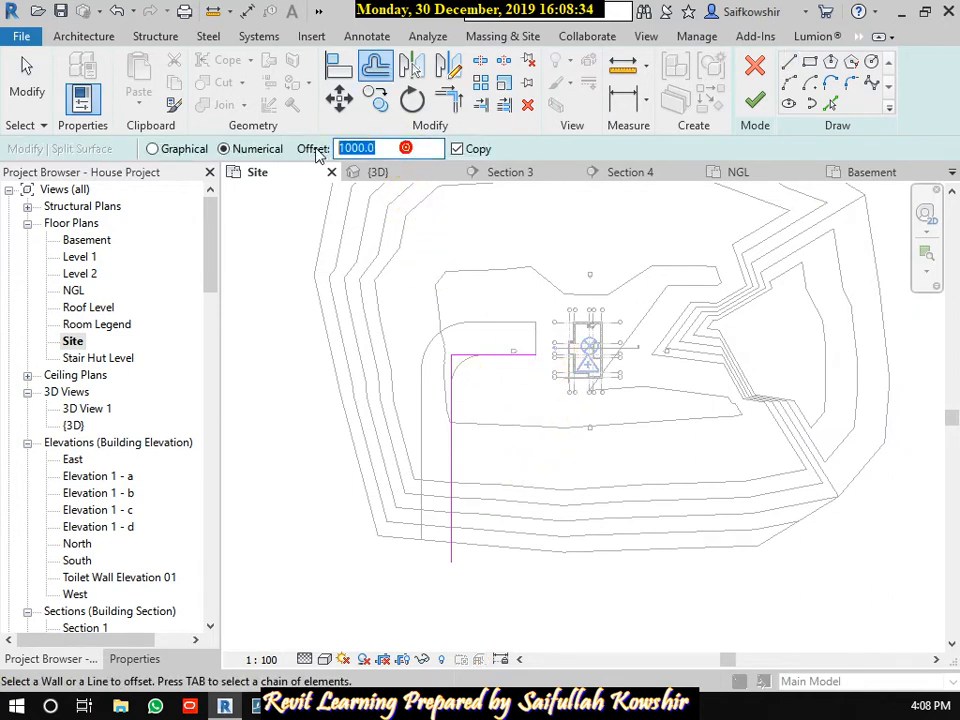
{"action": "key", "text": "Return"}
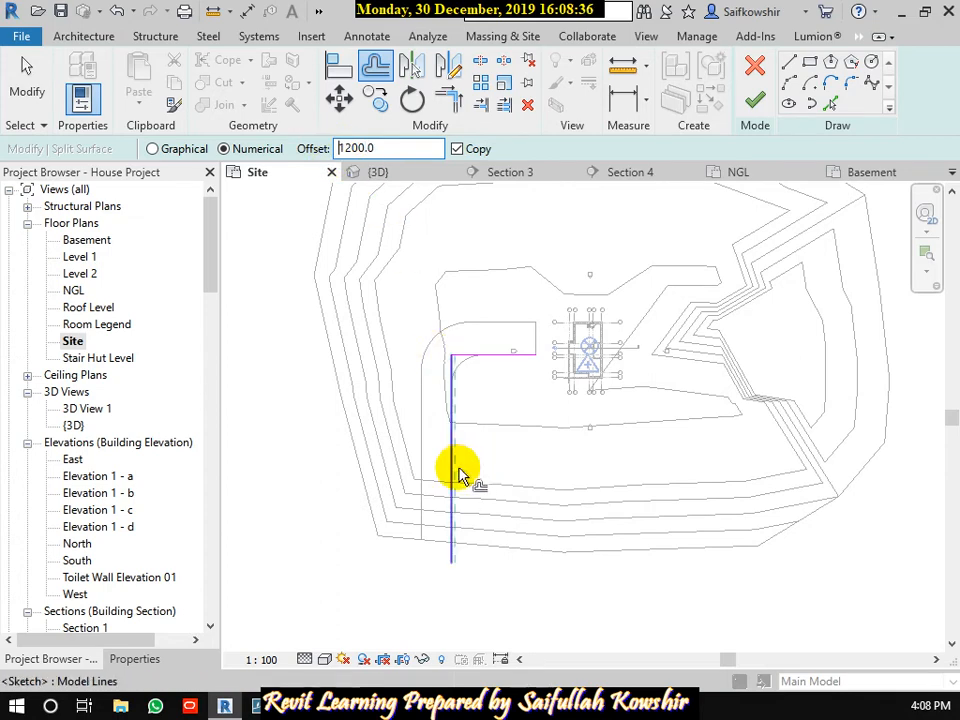
{"action": "scroll", "coordinate": [456, 468], "scroll_direction": "up", "scroll_amount": 5}
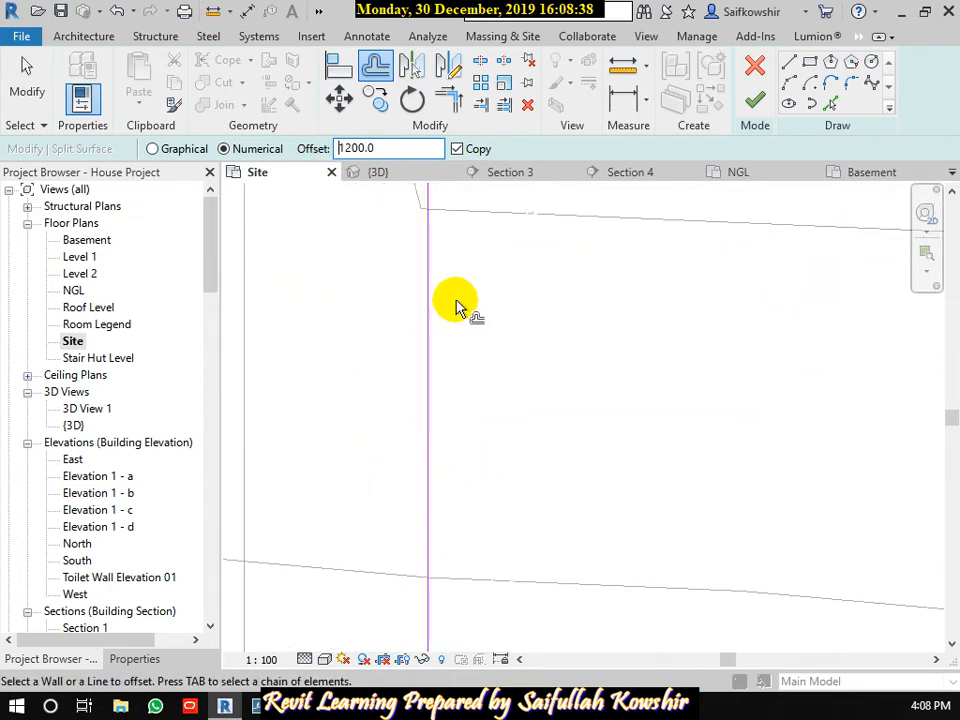
{"action": "left_click", "coordinate": [397, 147]}
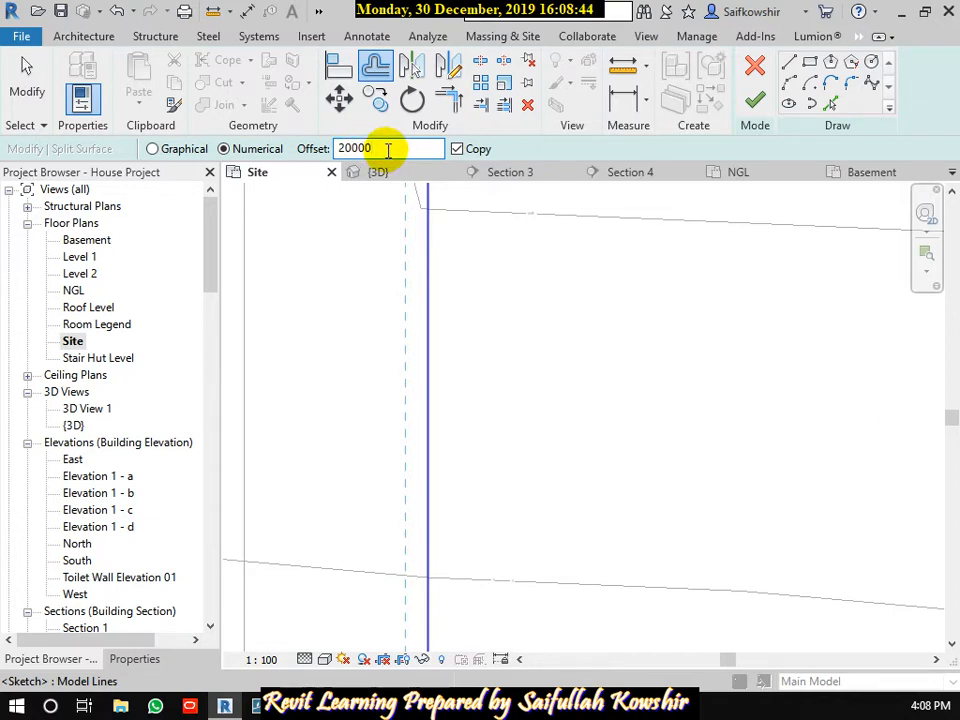
{"action": "type", "text": "2000"}
{"action": "key", "text": "Return"}
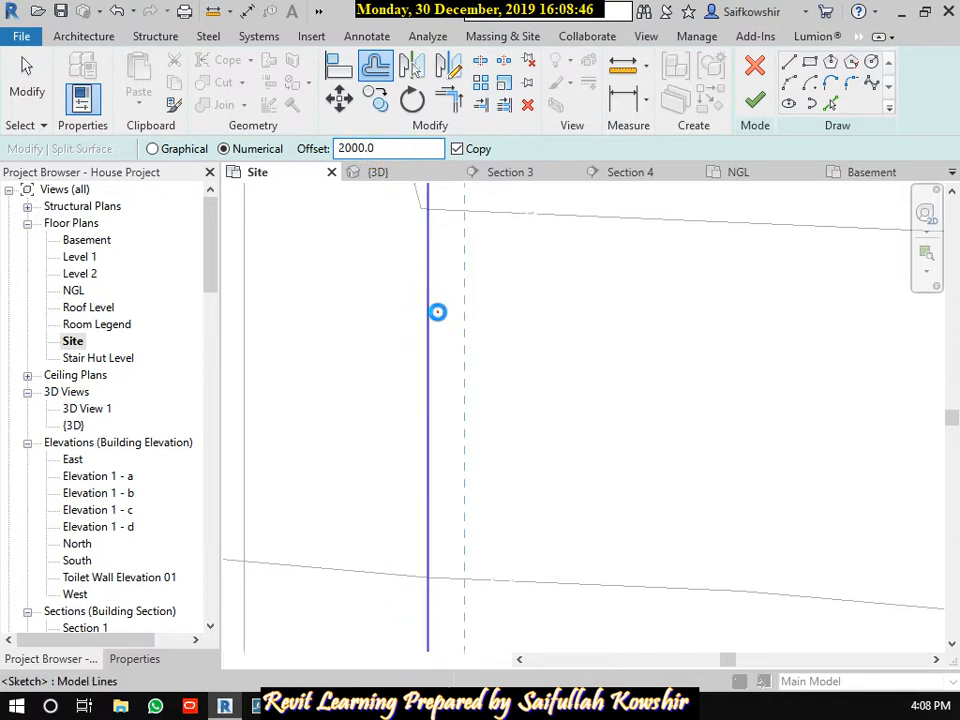
{"action": "left_click", "coordinate": [437, 313]}
{"action": "scroll", "coordinate": [531, 540], "scroll_direction": "down", "scroll_amount": 4}
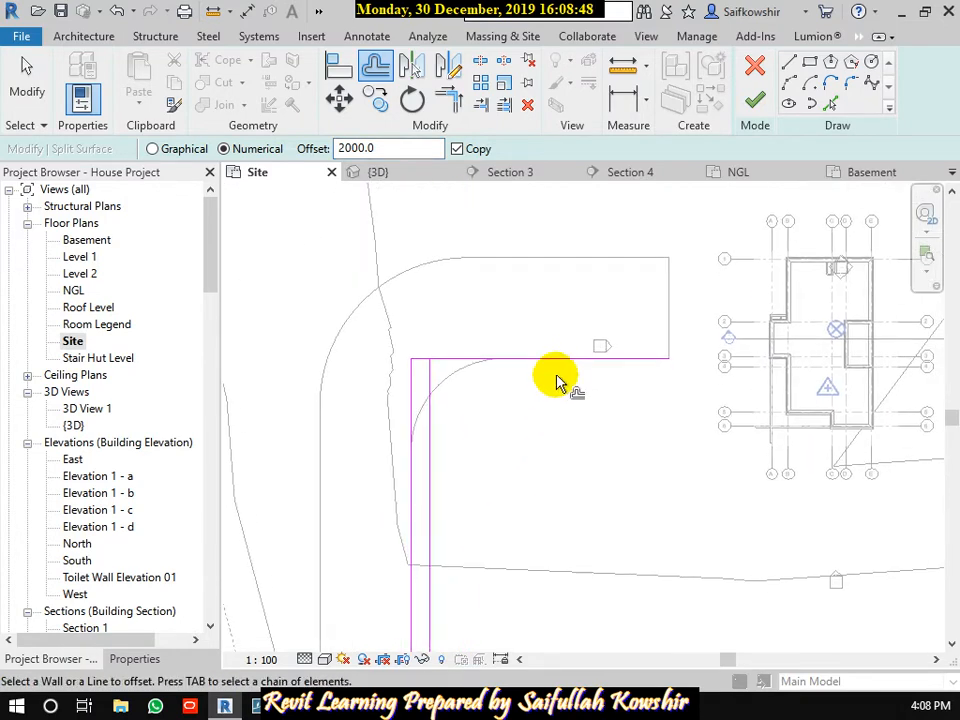
{"action": "left_click", "coordinate": [24, 90]}
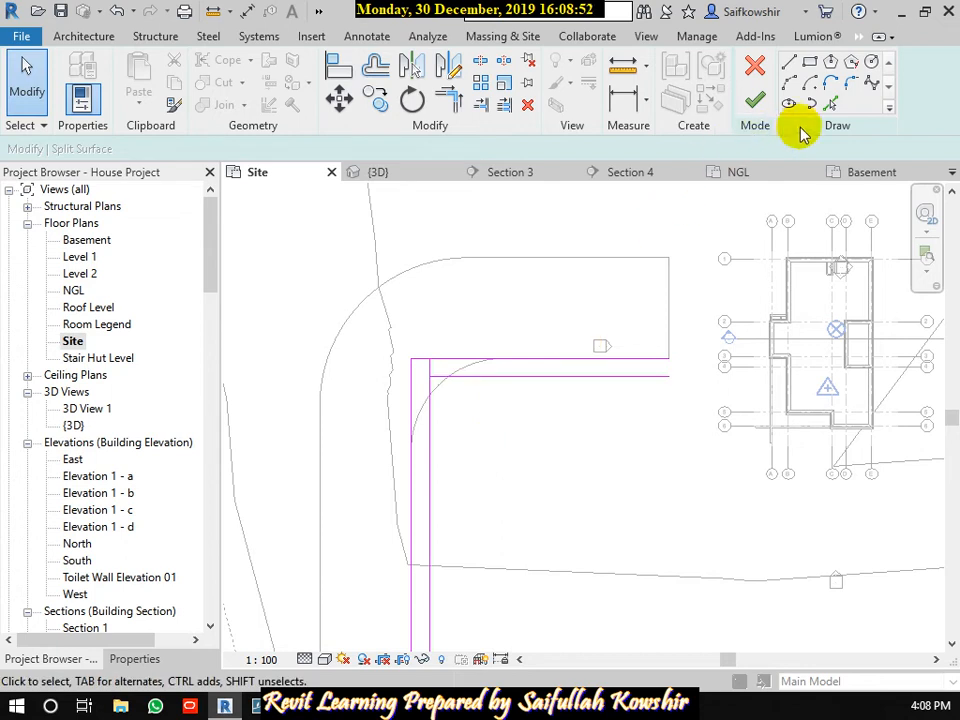
Fillet the strip's corners with a 14000 radius on the offset lines and a 10000 radius on the lines along the road.
{"action": "left_click", "coordinate": [851, 83]}
{"action": "left_click", "coordinate": [500, 380]}
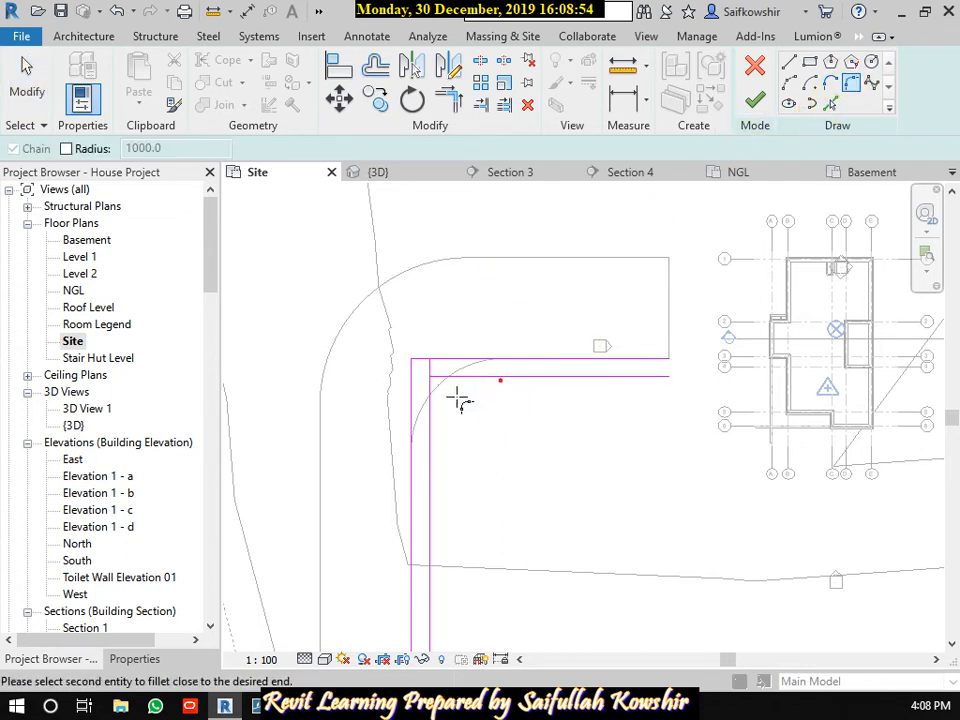
{"action": "left_click", "coordinate": [436, 425]}
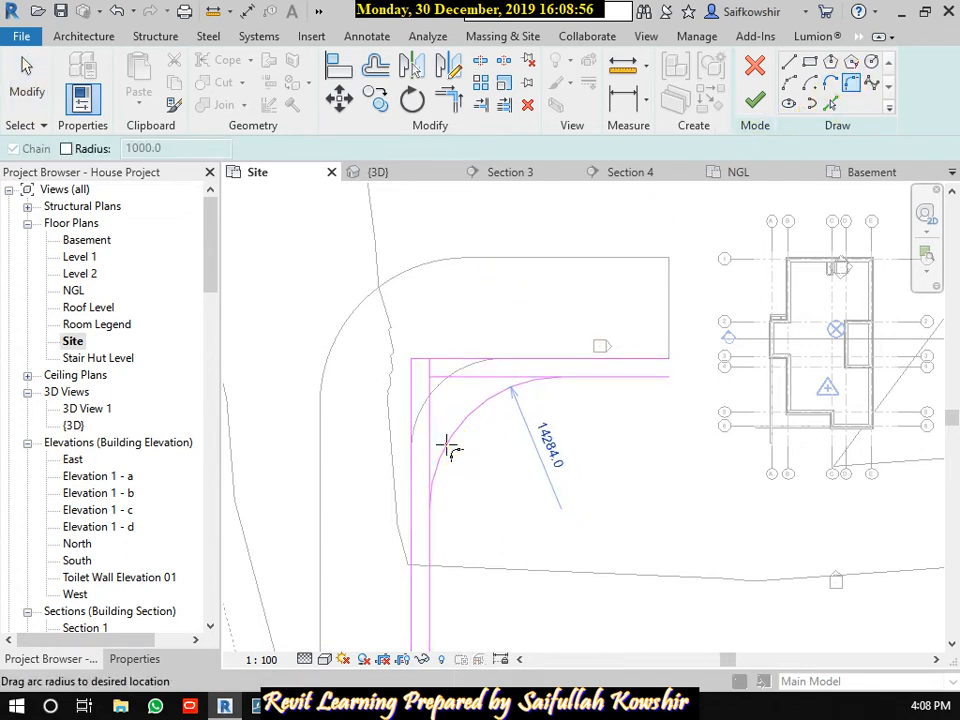
{"action": "left_click", "coordinate": [446, 445]}
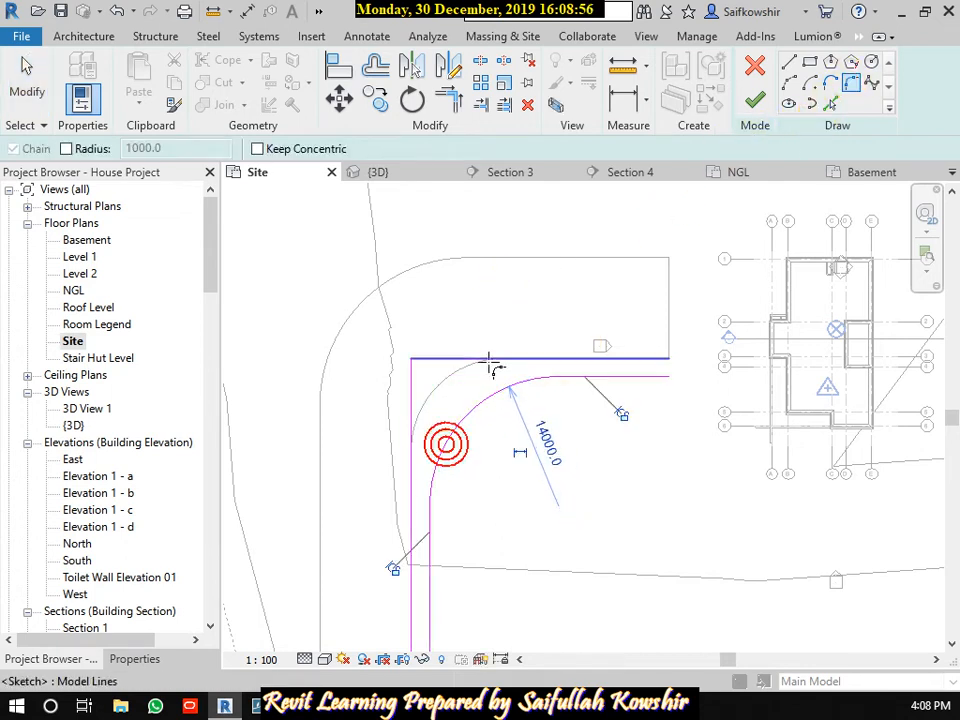
{"action": "left_click", "coordinate": [413, 443]}
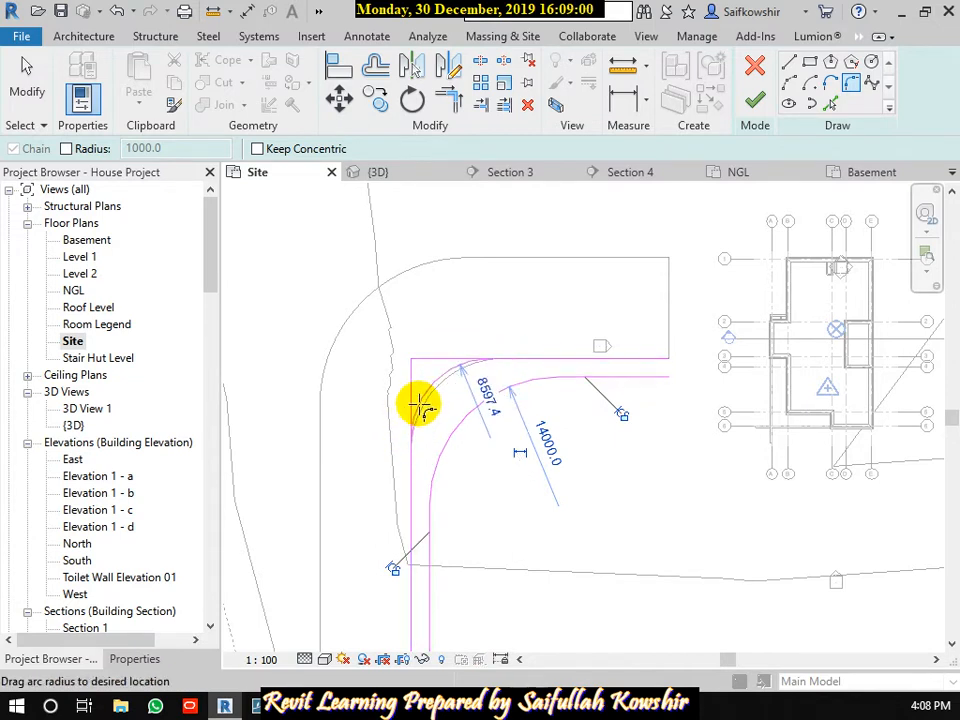
{"action": "left_click", "coordinate": [426, 404]}
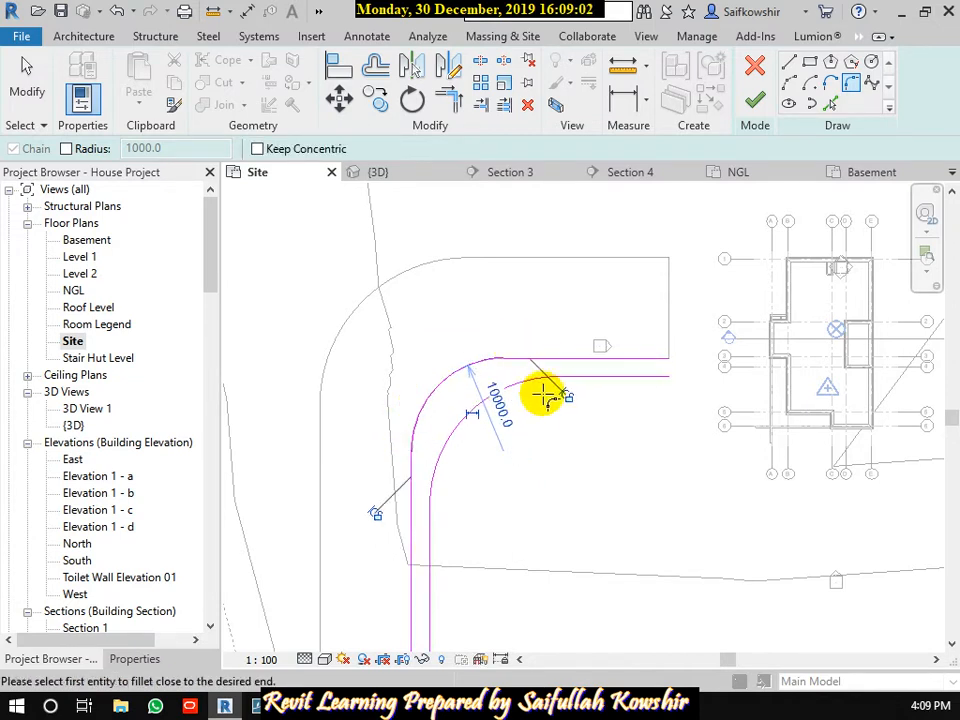
{"action": "left_click", "coordinate": [37, 92]}
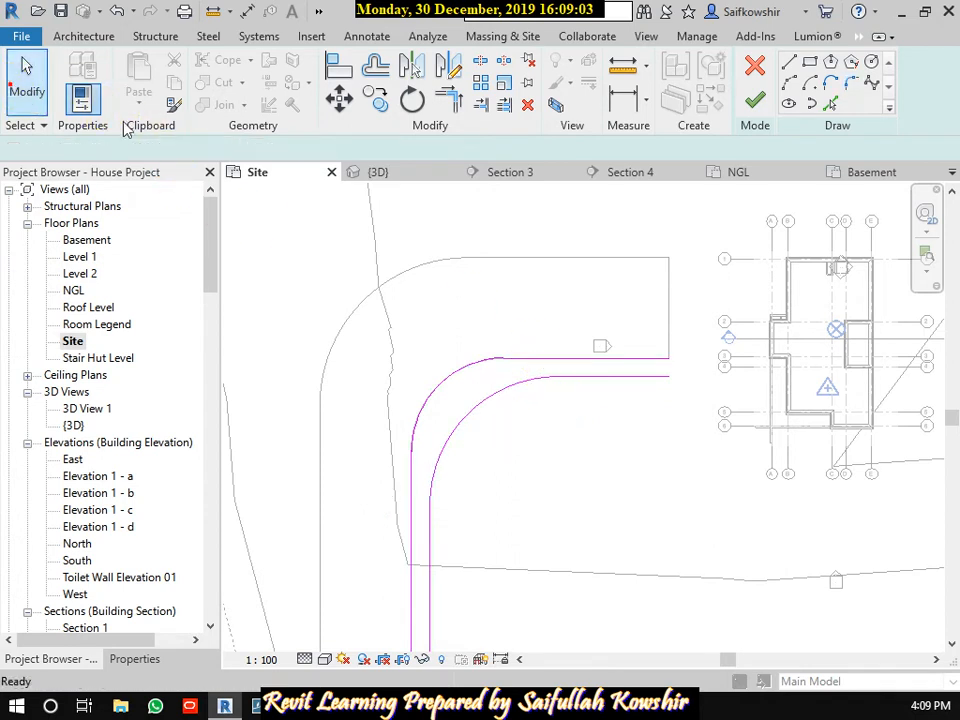
{"action": "left_click", "coordinate": [526, 383]}
{"action": "left_click", "coordinate": [654, 405]}
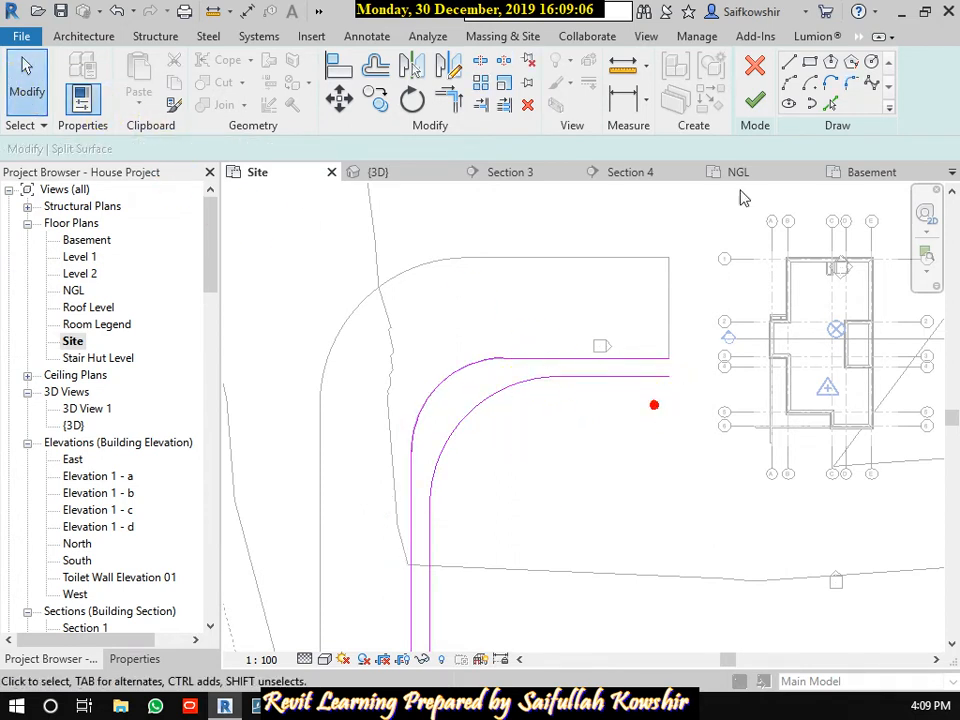
Close the strip's open house end with a short vertical line and finish the surface split.
{"action": "left_click", "coordinate": [797, 66]}
{"action": "scroll", "coordinate": [677, 345], "scroll_direction": "up", "scroll_amount": 5}
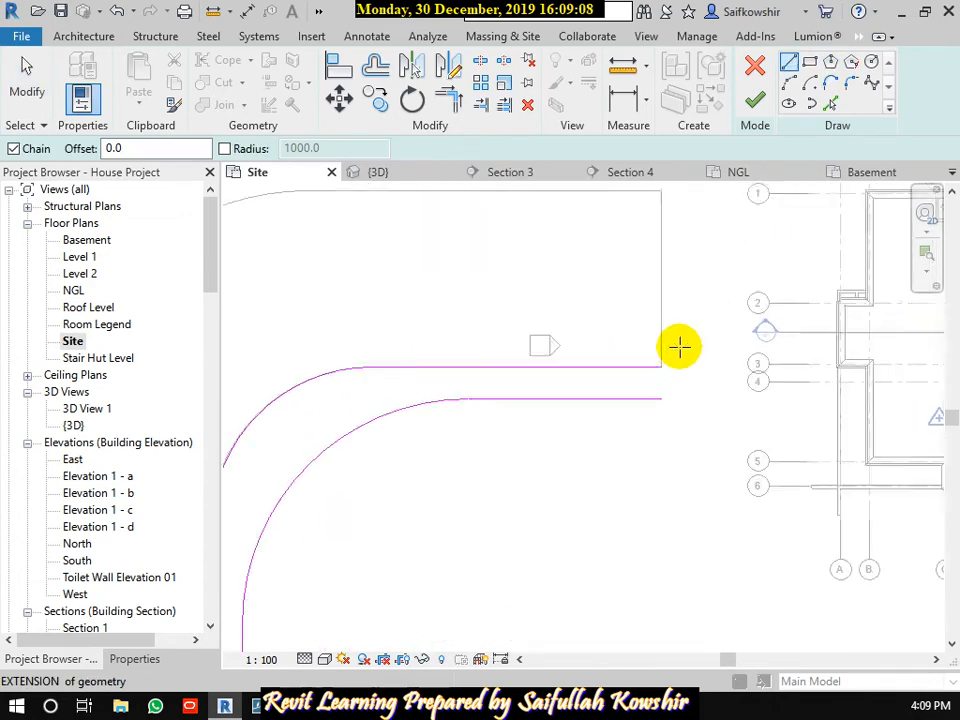
{"action": "left_click", "coordinate": [659, 406]}
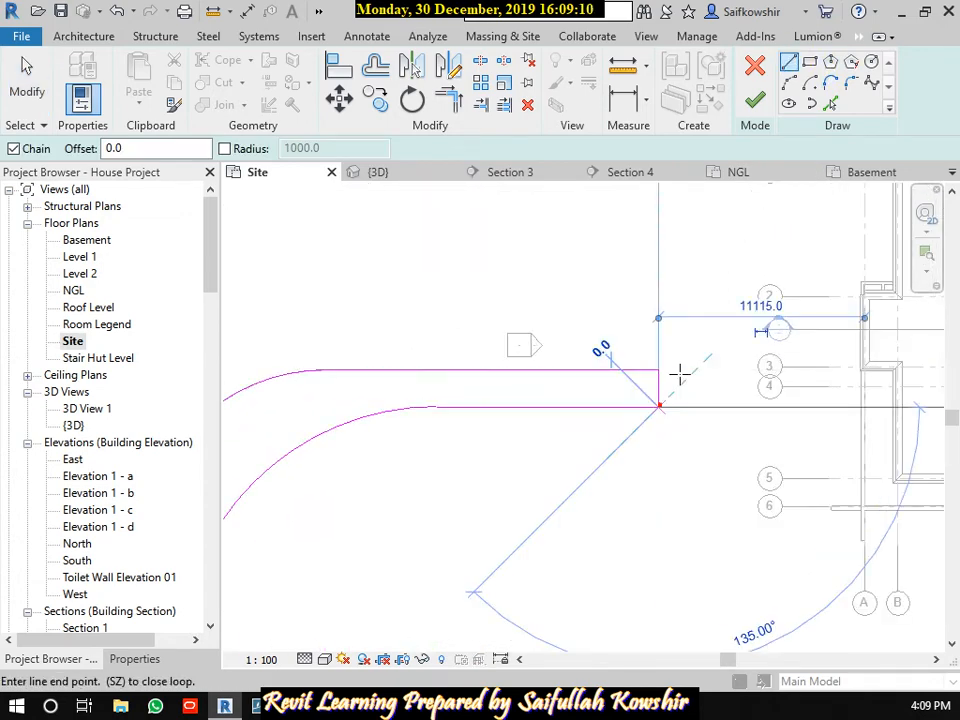
{"action": "right_click", "coordinate": [724, 288]}
{"action": "left_click", "coordinate": [739, 302]}
{"action": "scroll", "coordinate": [701, 287], "scroll_direction": "down", "scroll_amount": 3}
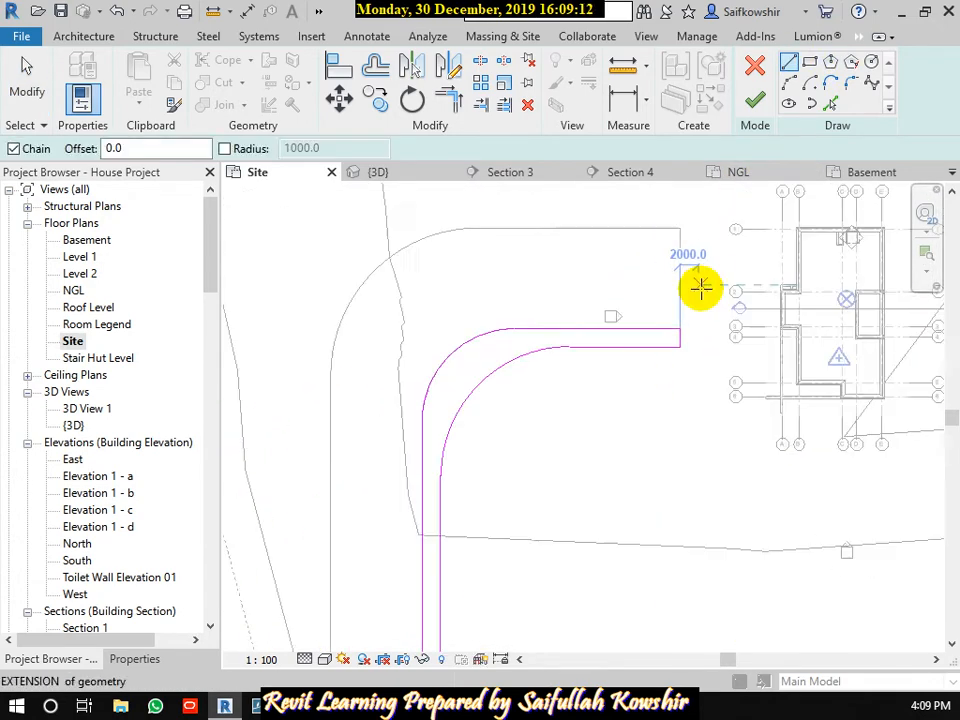
{"action": "scroll", "coordinate": [636, 356], "scroll_direction": "up", "scroll_amount": 4}
{"action": "scroll", "coordinate": [609, 329], "scroll_direction": "up", "scroll_amount": 1}
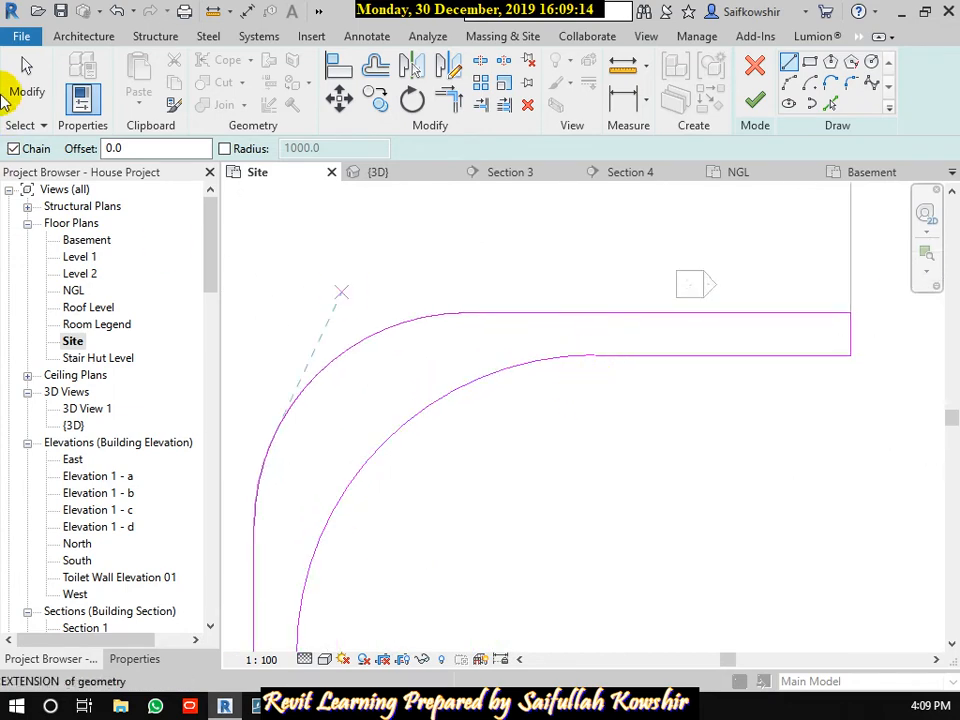
{"action": "left_click", "coordinate": [24, 72]}
{"action": "scroll", "coordinate": [562, 365], "scroll_direction": "up", "scroll_amount": 3}
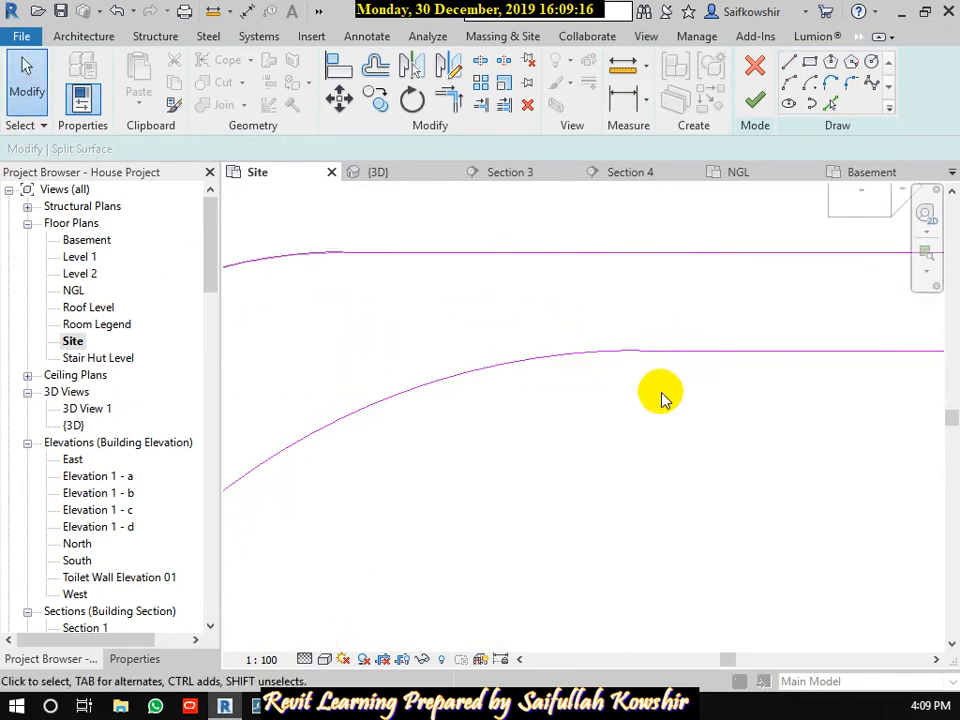
{"action": "left_click", "coordinate": [756, 104]}
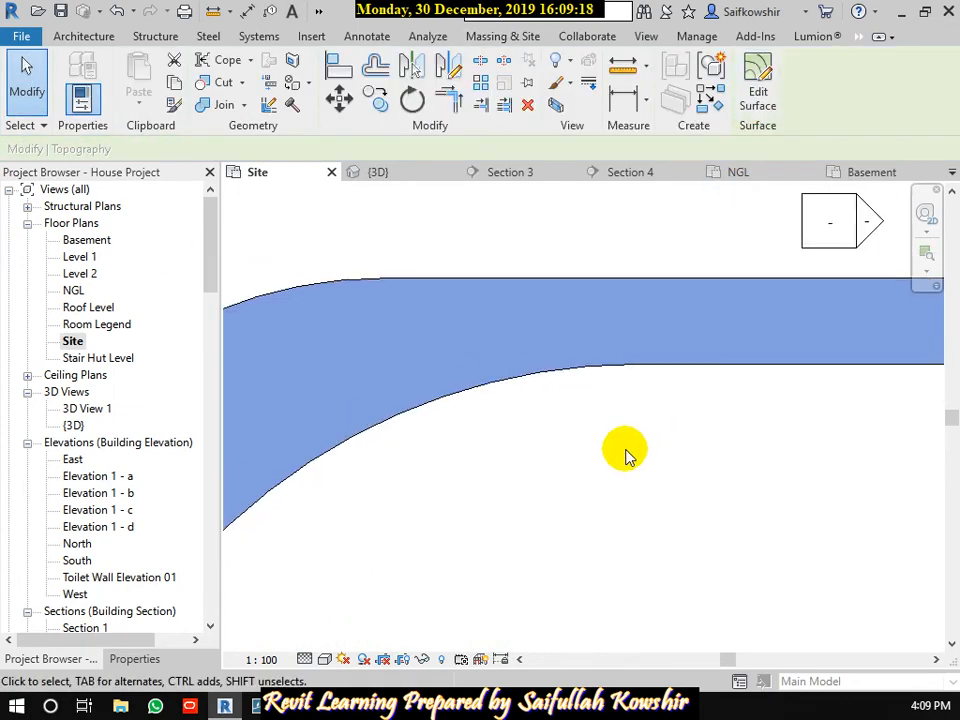
Assign the Terrazo Tile material to the narrow strip surface along the road's inner edge.
{"action": "scroll", "coordinate": [621, 448], "scroll_direction": "down", "scroll_amount": 5}
{"action": "middle_click_drag", "start_coordinate": [621, 521], "coordinate": [611, 328]}
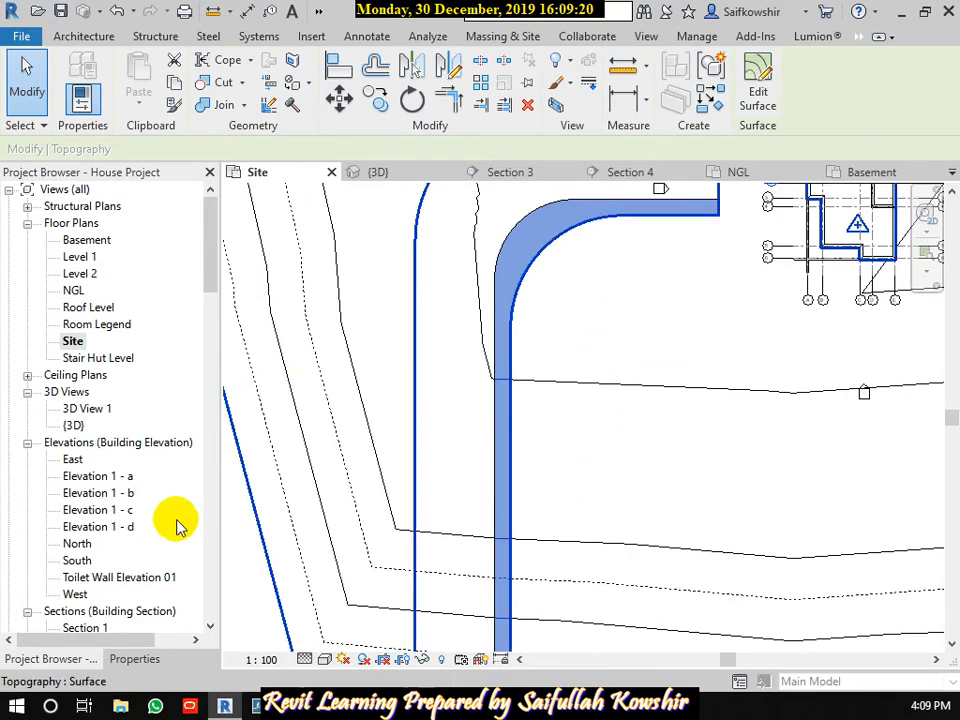
{"action": "left_click", "coordinate": [140, 657]}
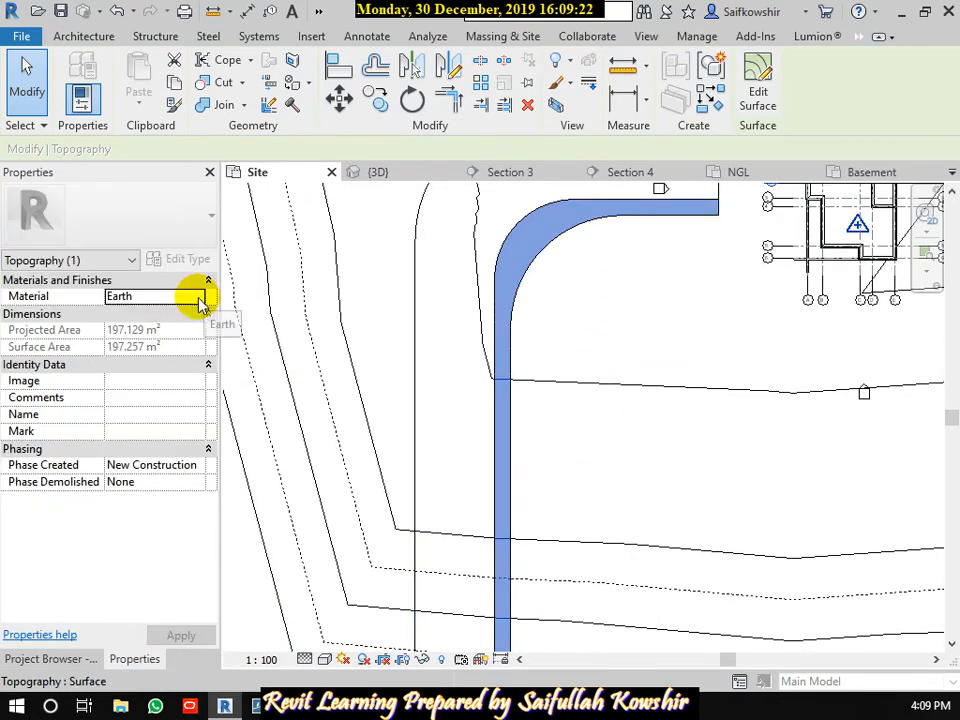
{"action": "left_click", "coordinate": [199, 298]}
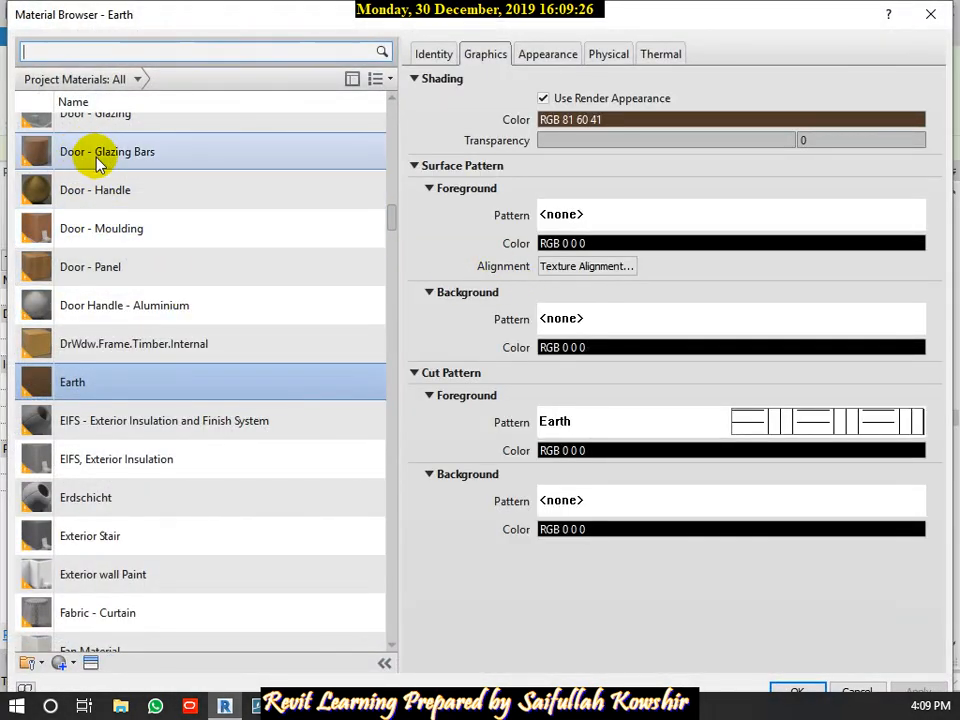
{"action": "scroll", "coordinate": [97, 150], "scroll_direction": "up", "scroll_amount": 1}
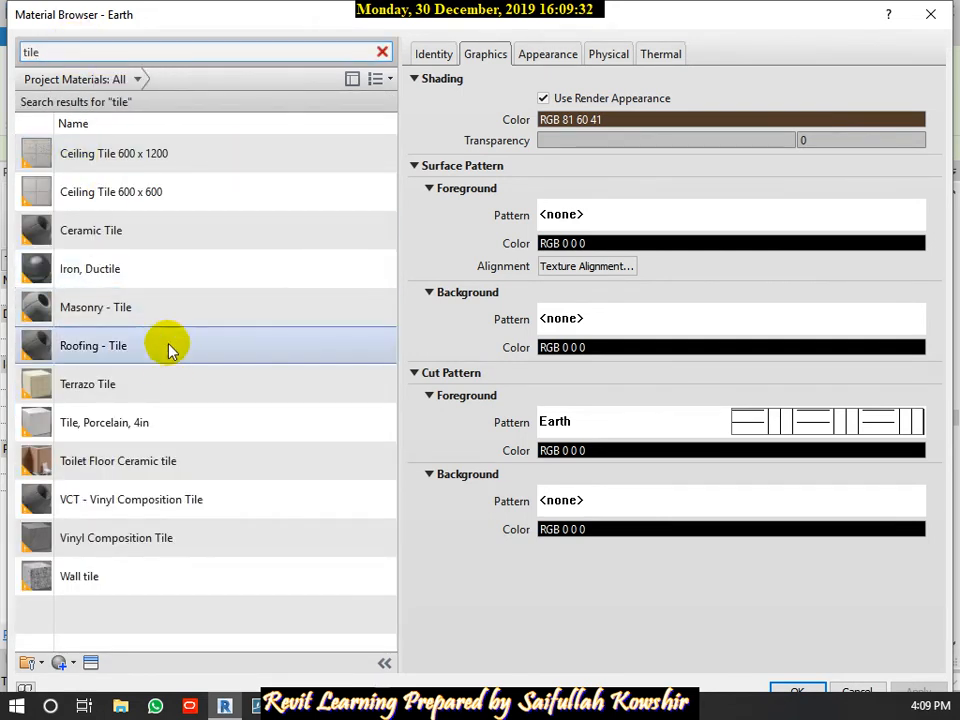
{"action": "left_click", "coordinate": [127, 310]}
{"action": "left_click", "coordinate": [107, 387]}
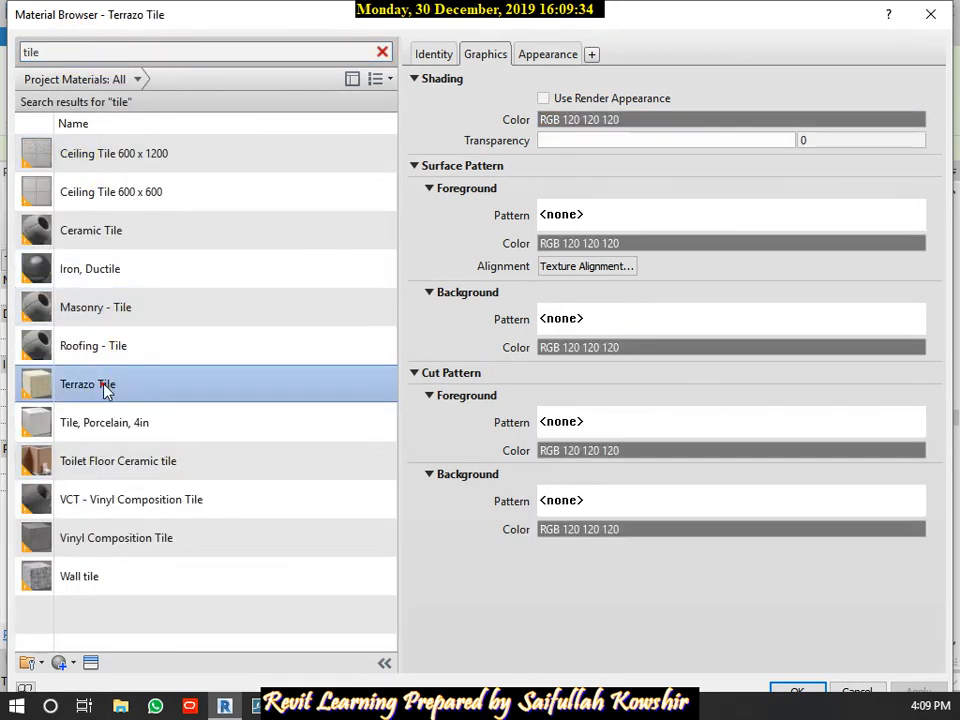
{"action": "left_click", "coordinate": [790, 691]}
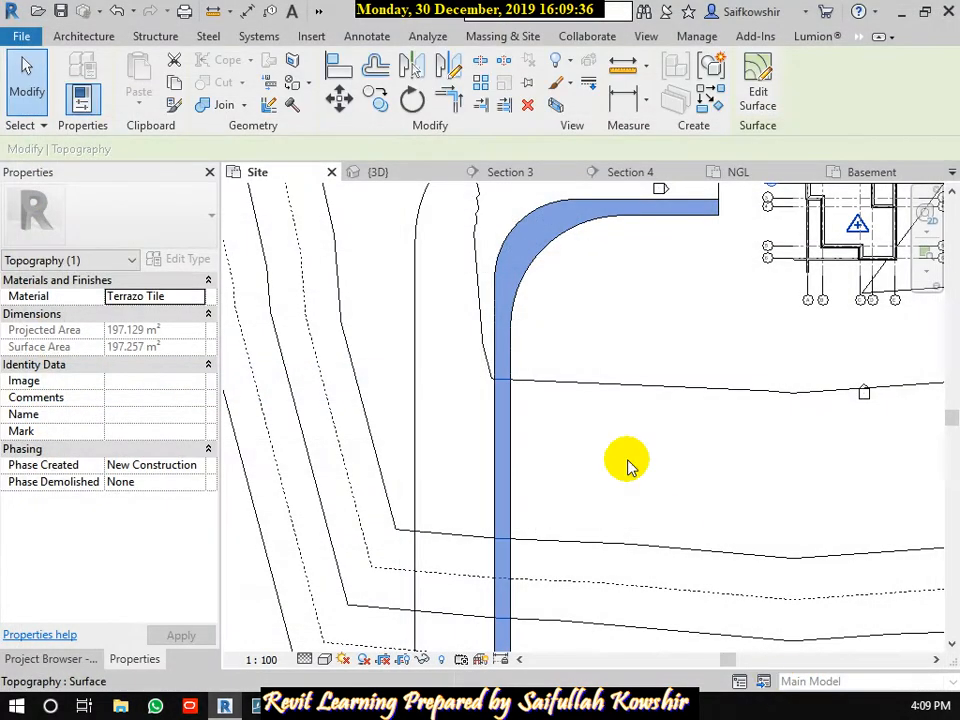
{"action": "key", "text": "Escape"}
{"action": "scroll", "coordinate": [643, 306], "scroll_direction": "down", "scroll_amount": 3}
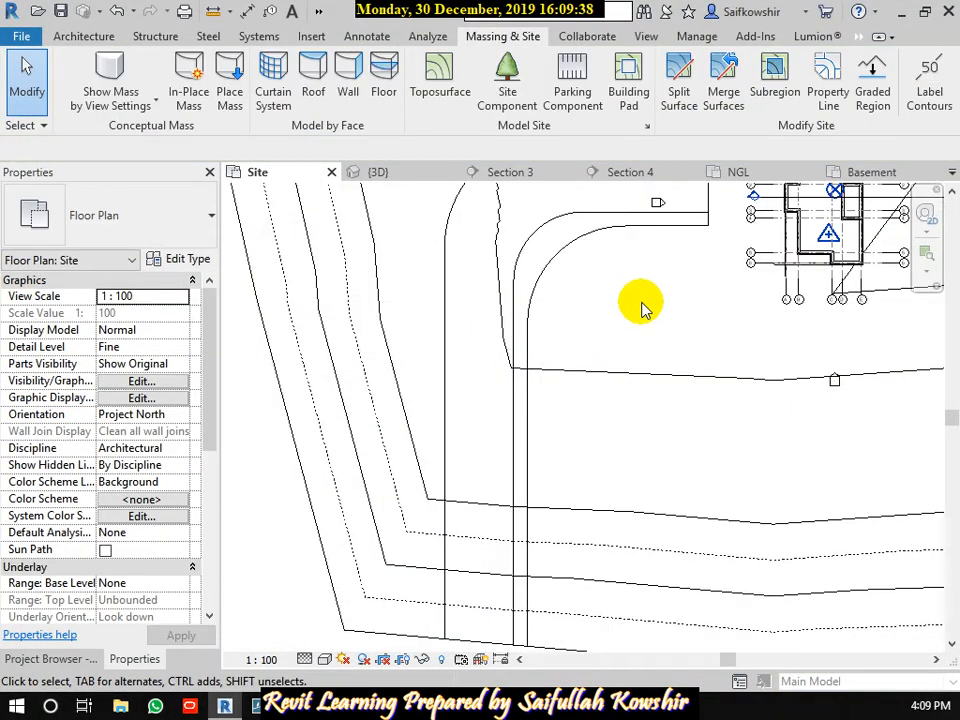
Inspect the road and the adjoining strip with their materials in the 3D view.
{"action": "left_click", "coordinate": [407, 175]}
{"action": "scroll", "coordinate": [525, 610], "scroll_direction": "up", "scroll_amount": 8}
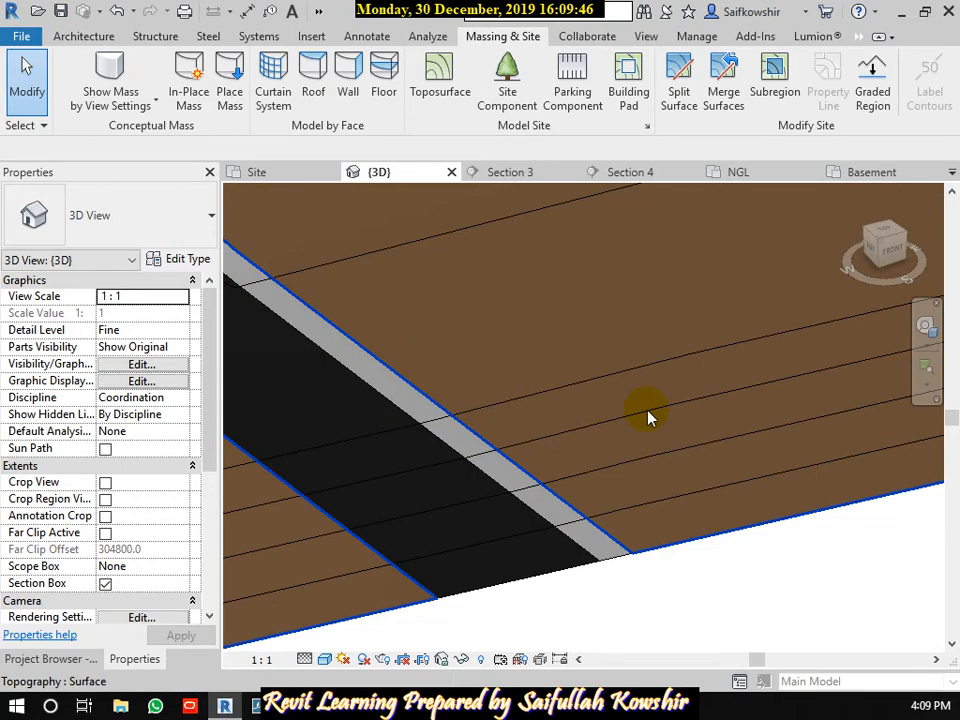
{"action": "scroll", "coordinate": [536, 336], "scroll_direction": "down", "scroll_amount": 6}
{"action": "scroll", "coordinate": [634, 326], "scroll_direction": "down", "scroll_amount": 4}
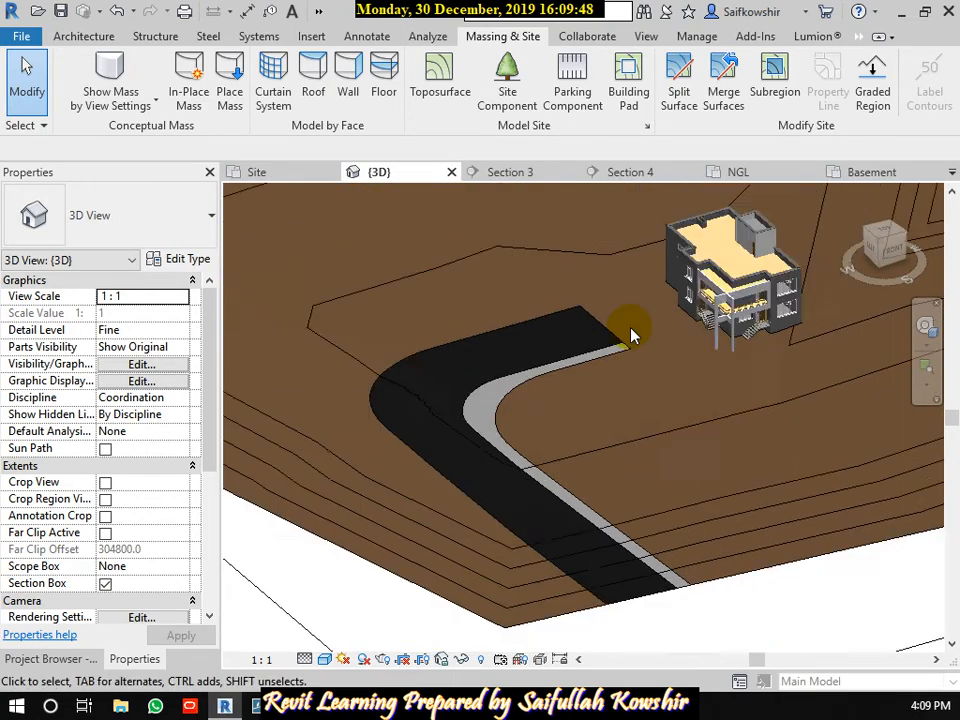
{"action": "middle_click_drag", "start_coordinate": [639, 369], "coordinate": [594, 435]}
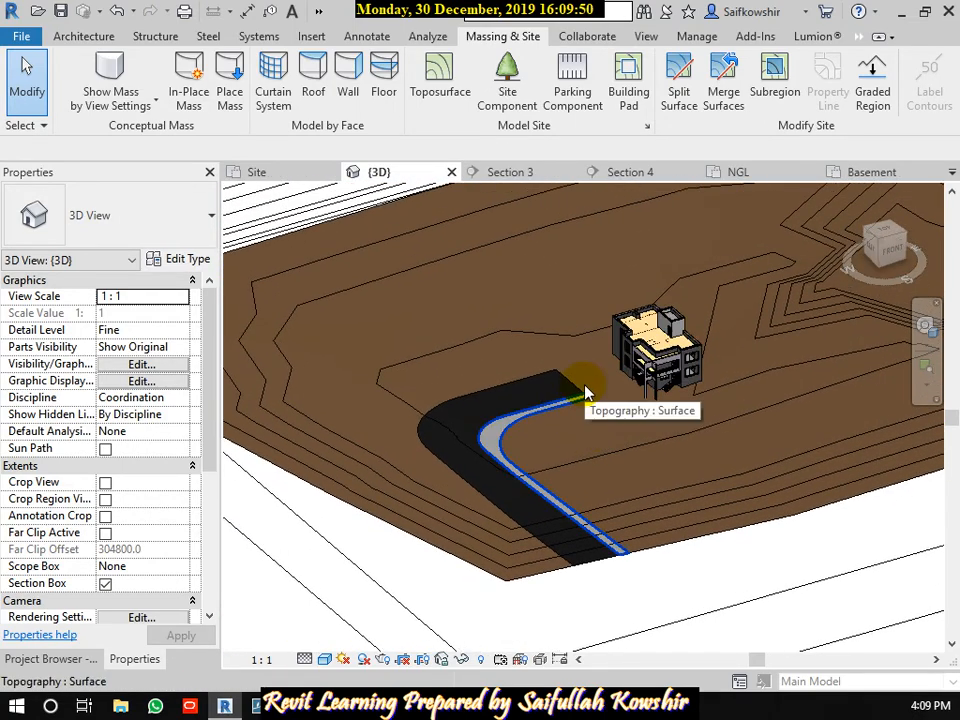
Call up the Site Component tool without placing anything and return to the Site floor plan.
{"action": "left_click", "coordinate": [506, 92]}
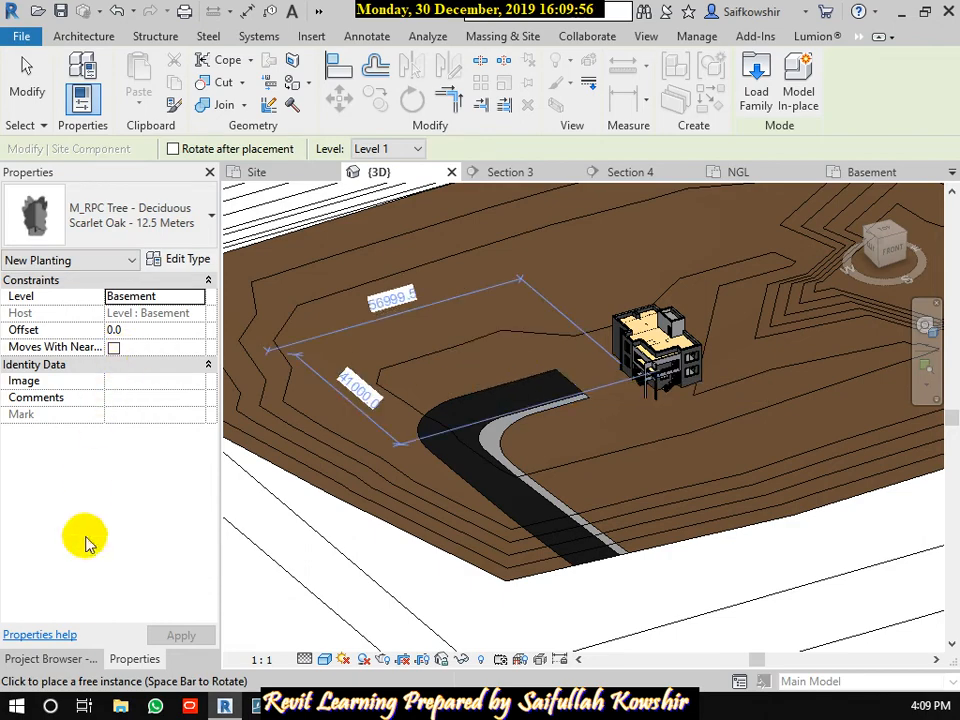
{"action": "left_click", "coordinate": [88, 660]}
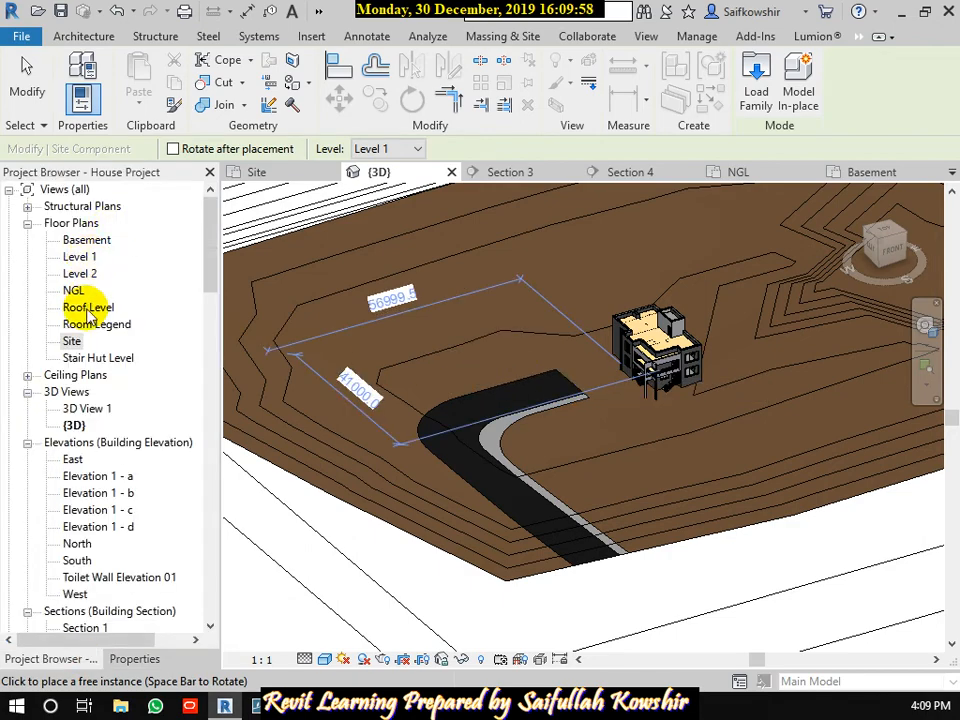
{"action": "double_click", "coordinate": [77, 342]}
{"action": "middle_click_drag", "start_coordinate": [617, 315], "coordinate": [543, 457]}
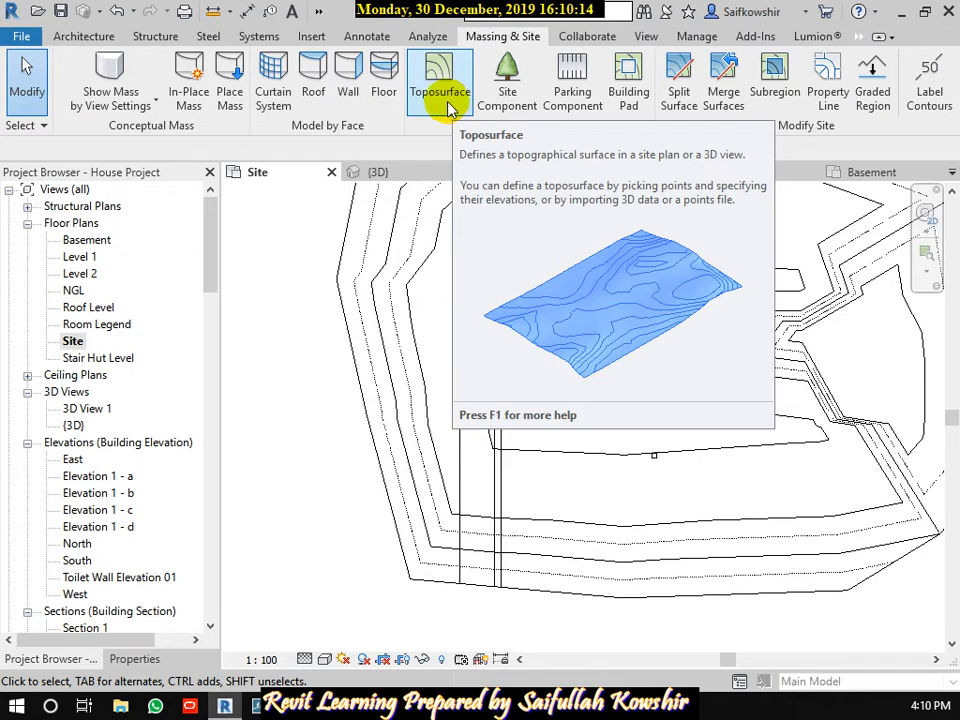
{"action": "scroll", "coordinate": [471, 514], "scroll_direction": "up", "scroll_amount": 4}
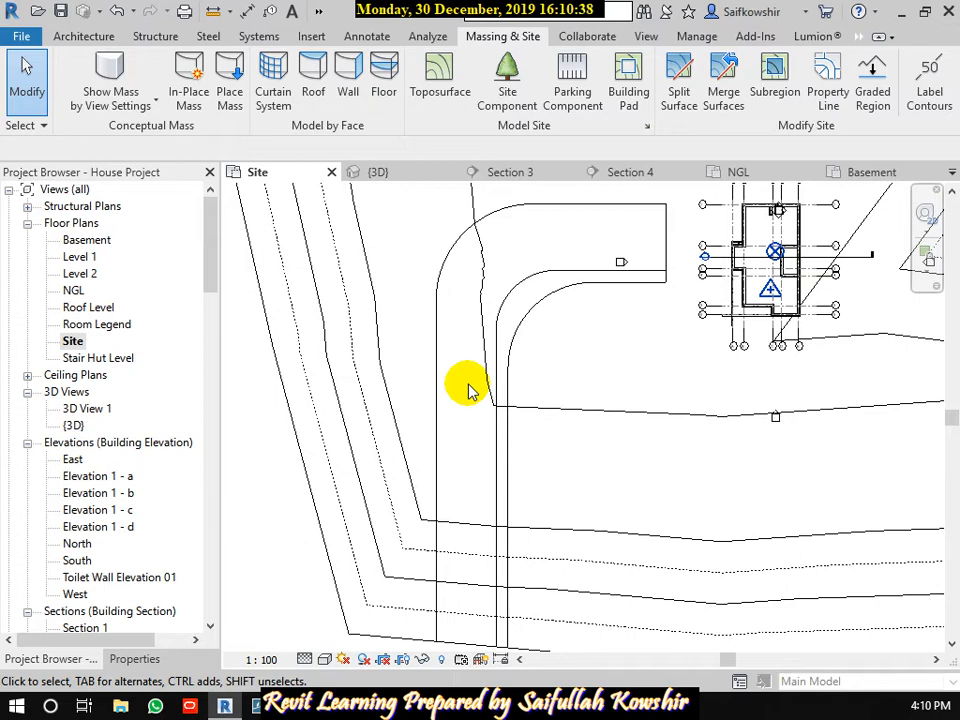
{"action": "scroll", "coordinate": [553, 390], "scroll_direction": "down", "scroll_amount": 3}
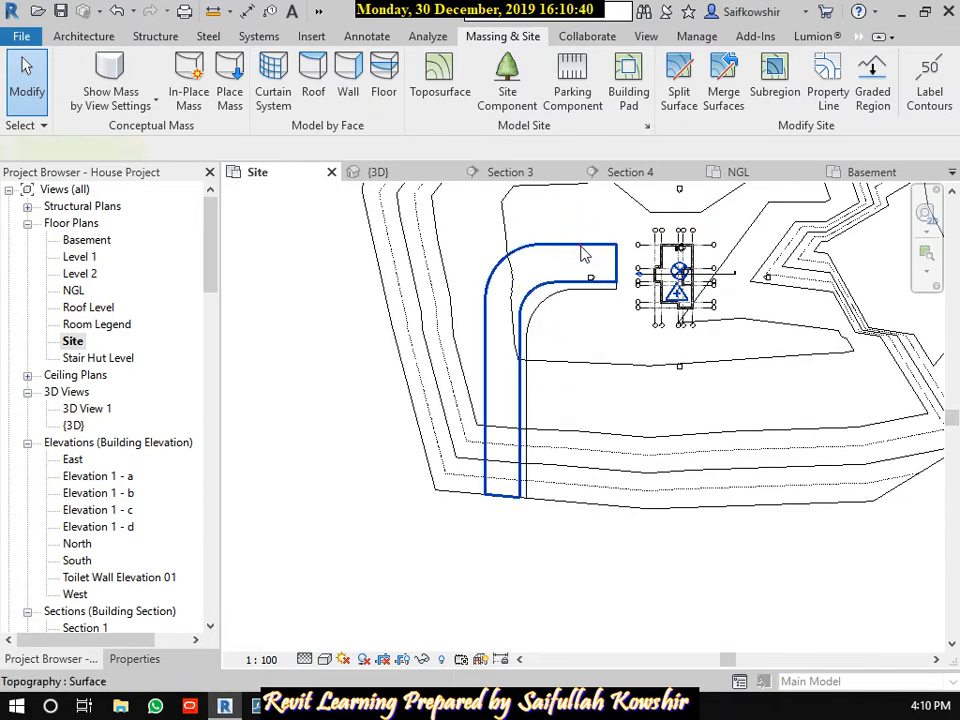
Review the material properties of the road surface and of the surrounding toposurface.
{"action": "left_click", "coordinate": [581, 250]}
{"action": "scroll", "coordinate": [576, 350], "scroll_direction": "down", "scroll_amount": 2}
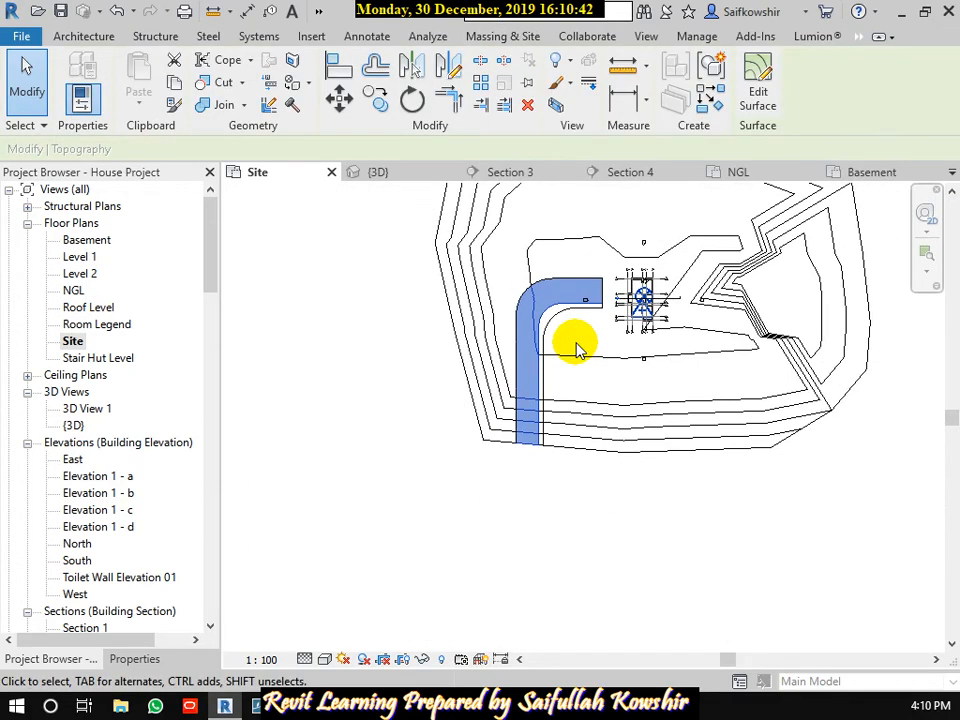
{"action": "middle_click_drag", "start_coordinate": [574, 347], "coordinate": [579, 381]}
{"action": "scroll", "coordinate": [584, 320], "scroll_direction": "up", "scroll_amount": 3}
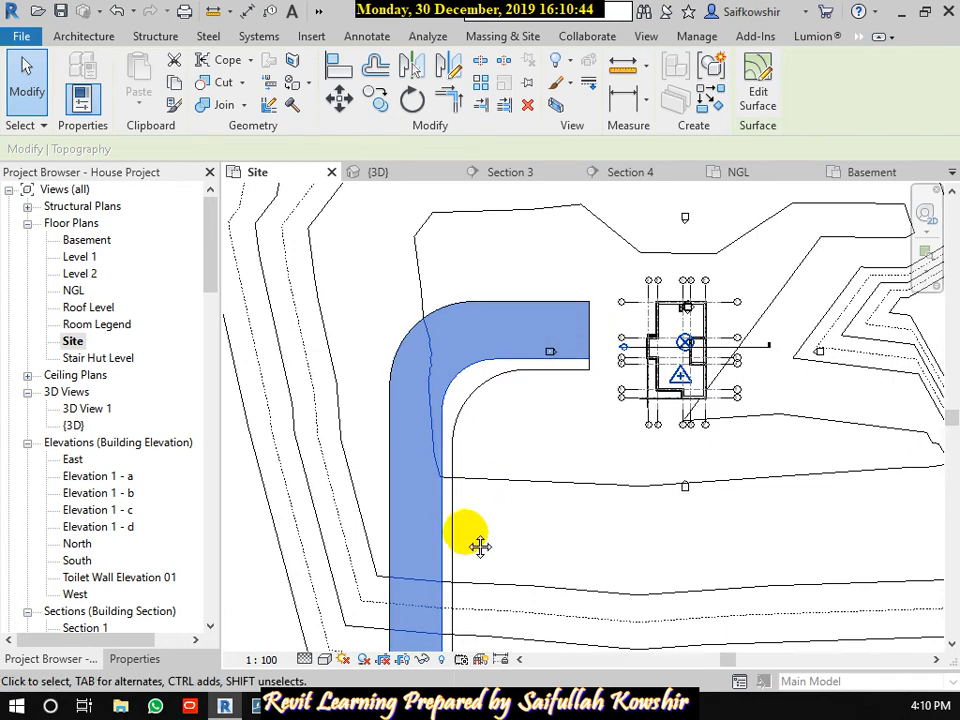
{"action": "middle_click_drag", "start_coordinate": [476, 546], "coordinate": [566, 392]}
{"action": "left_click", "coordinate": [533, 558]}
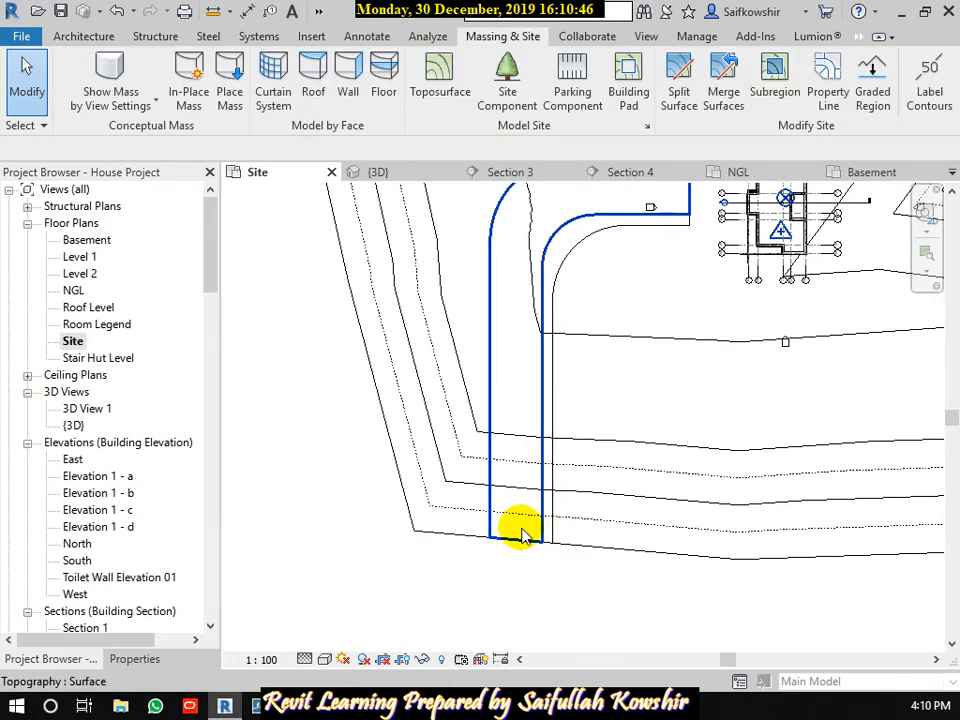
{"action": "left_click", "coordinate": [521, 546]}
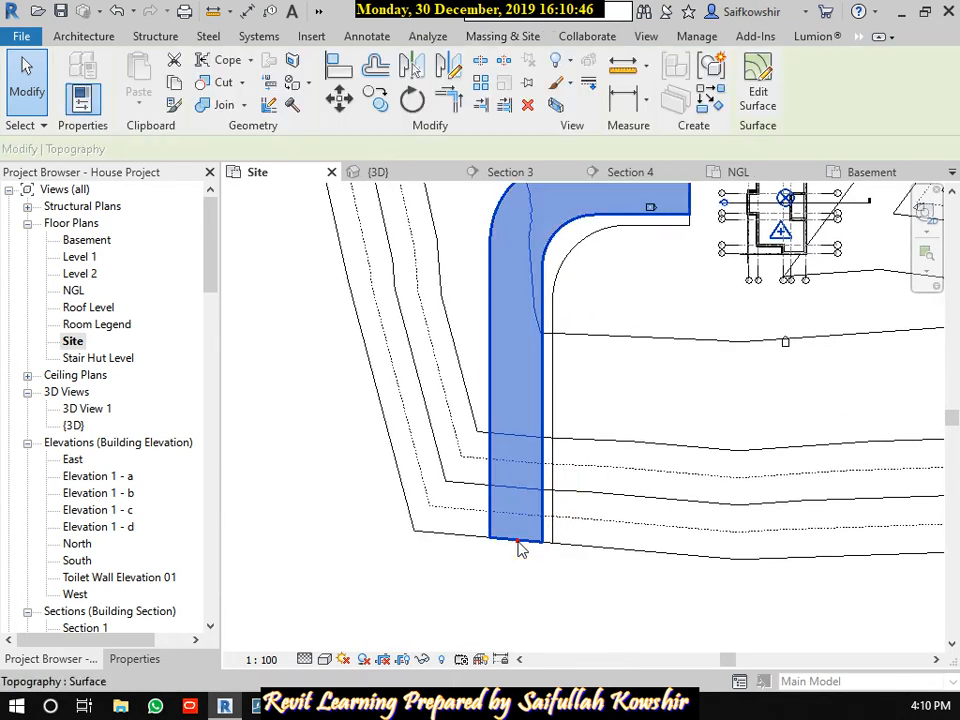
{"action": "left_click", "coordinate": [152, 657]}
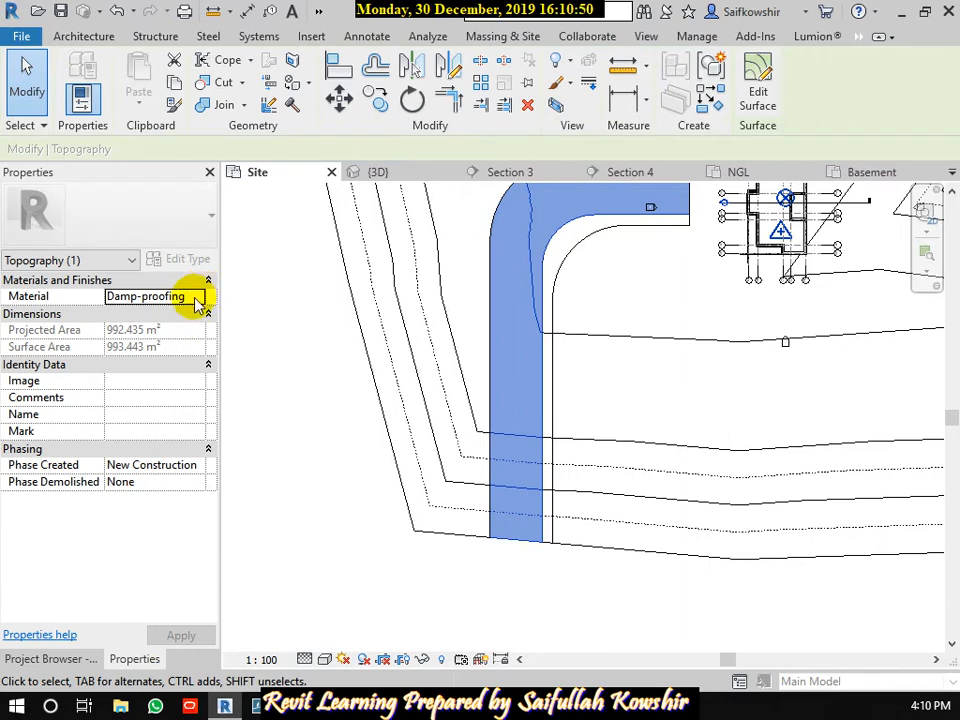
{"action": "left_click", "coordinate": [624, 446]}
{"action": "scroll", "coordinate": [647, 493], "scroll_direction": "down", "scroll_amount": 4}
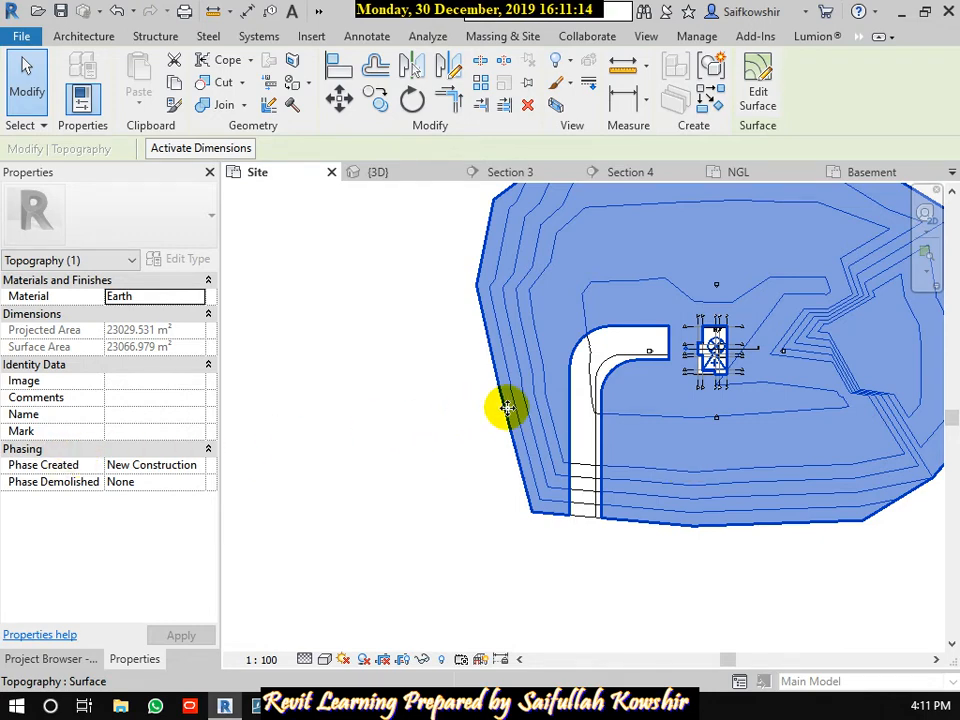
{"action": "scroll", "coordinate": [504, 407], "scroll_direction": "down", "scroll_amount": 2}
{"action": "left_click", "coordinate": [645, 532]}
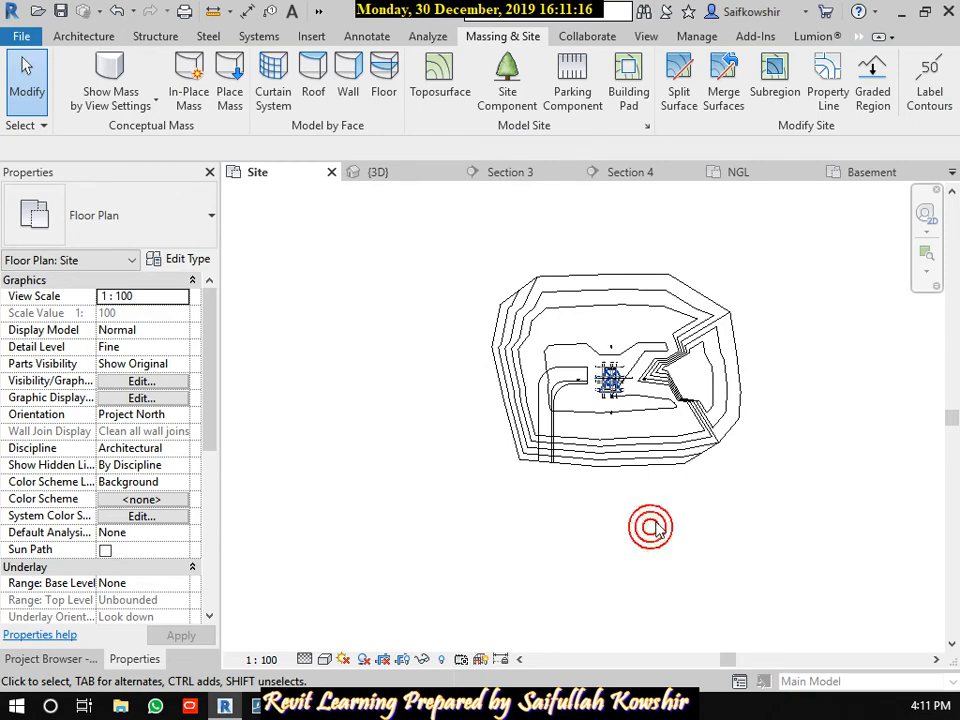
Create a rectangular building pad about 34100 by 26400 on Level 1, directly above the road's horizontal stretch.
{"action": "scroll", "coordinate": [568, 364], "scroll_direction": "up", "scroll_amount": 4}
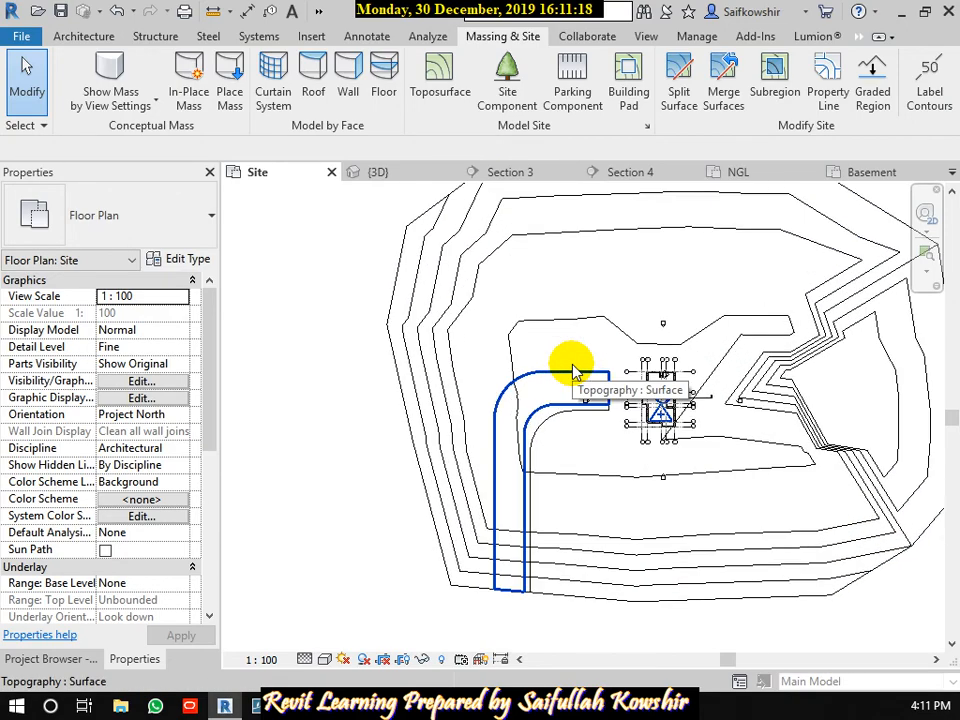
{"action": "middle_click_drag", "start_coordinate": [585, 367], "coordinate": [574, 356]}
{"action": "scroll", "coordinate": [621, 317], "scroll_direction": "down", "scroll_amount": 2}
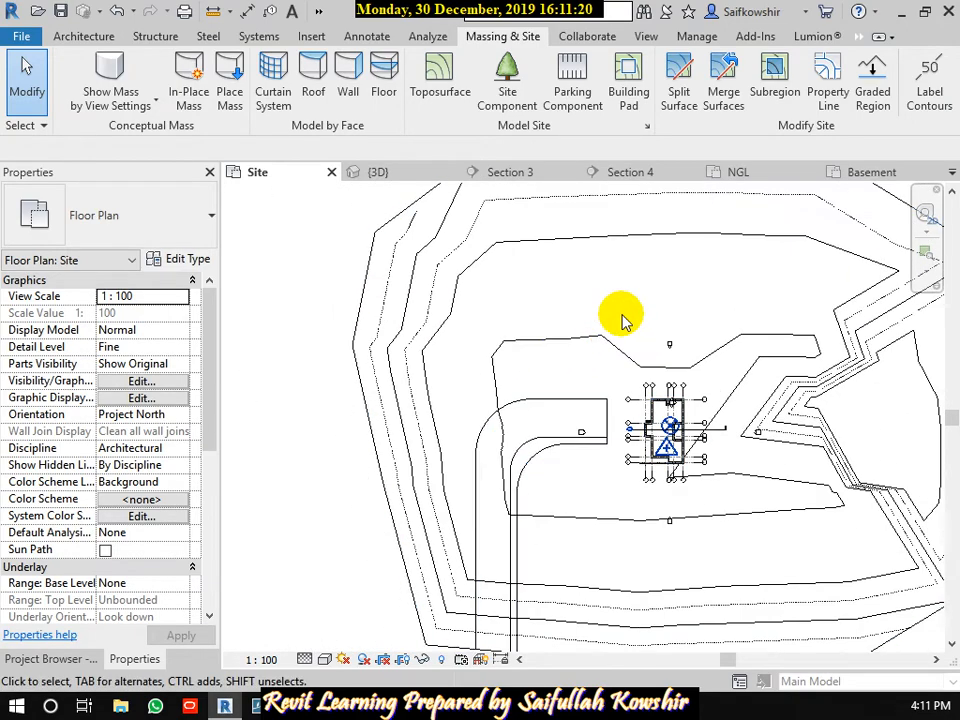
{"action": "middle_click_drag", "start_coordinate": [621, 317], "coordinate": [547, 338]}
{"action": "mouse_move", "coordinate": [520, 401]}
{"action": "middle_mouse_down"}
{"action": "mouse_move", "coordinate": [531, 416]}
{"action": "mouse_move", "coordinate": [521, 407]}
{"action": "middle_mouse_up"}
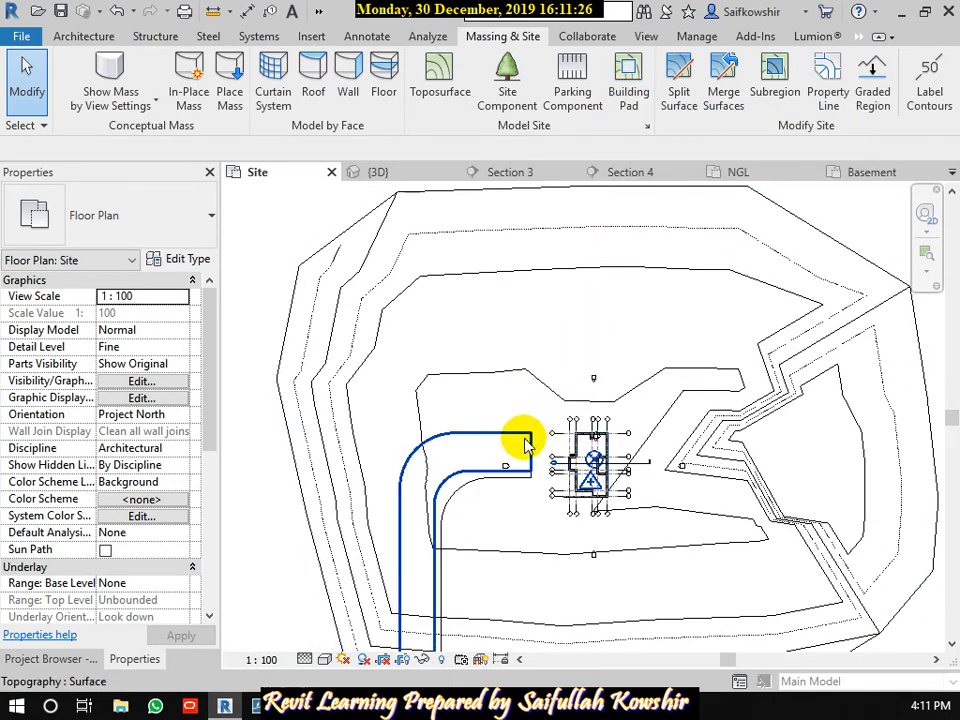
{"action": "left_click", "coordinate": [628, 98]}
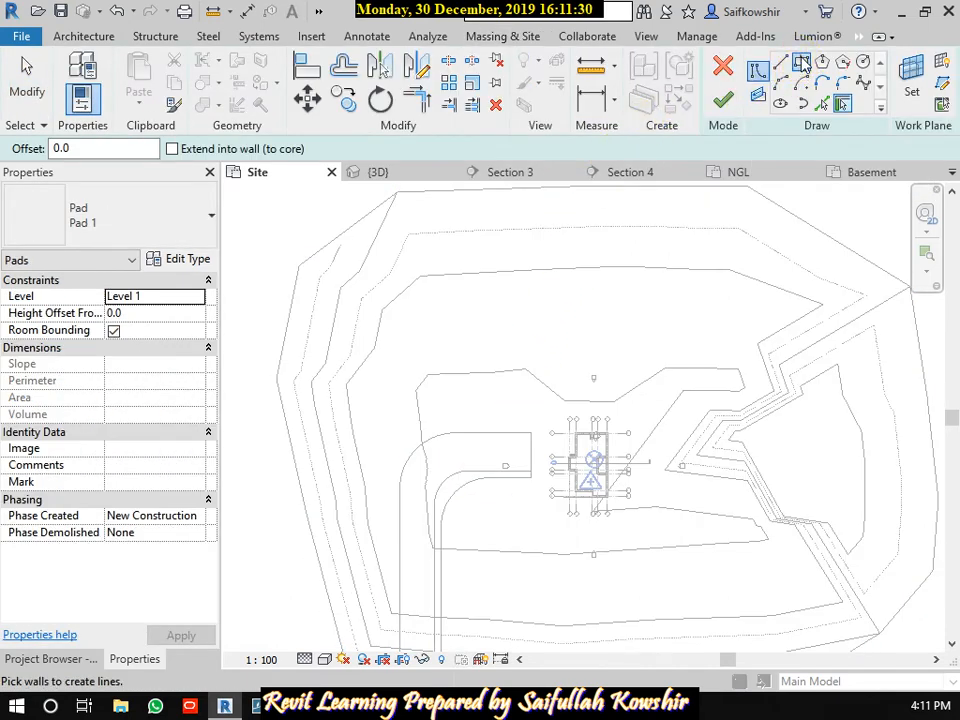
{"action": "left_click", "coordinate": [801, 62]}
{"action": "left_click", "coordinate": [411, 341]}
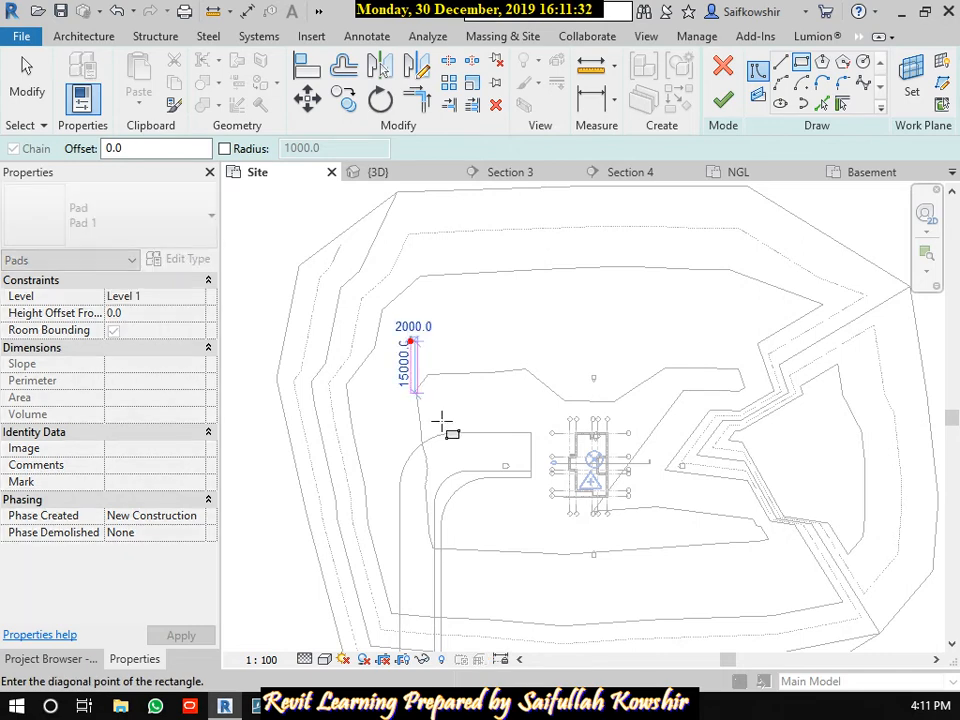
{"action": "left_click", "coordinate": [529, 432]}
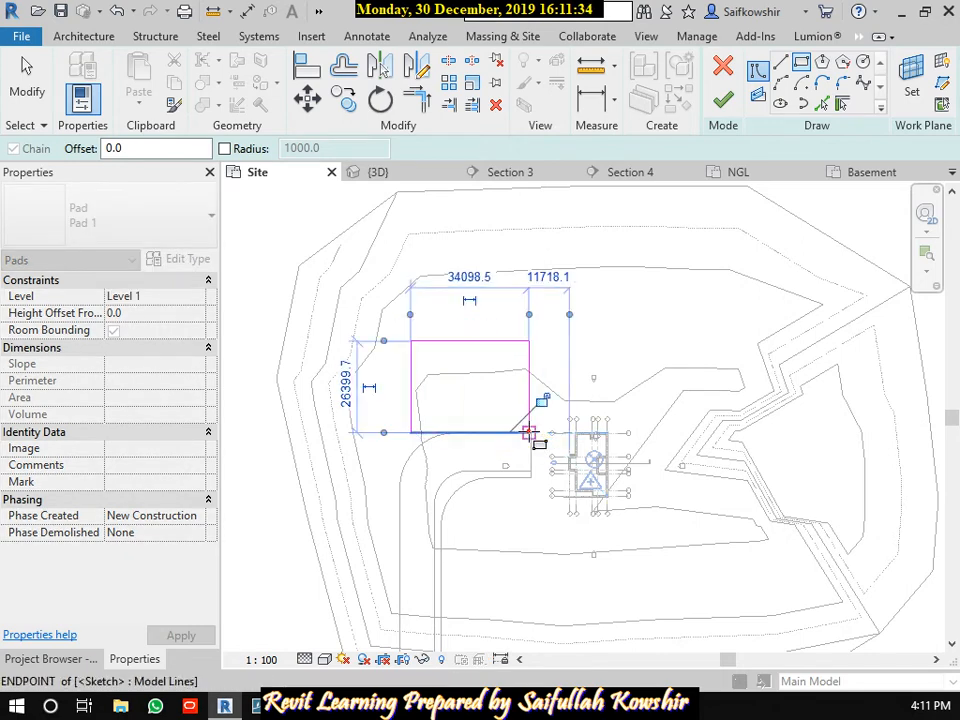
{"action": "left_click", "coordinate": [722, 100]}
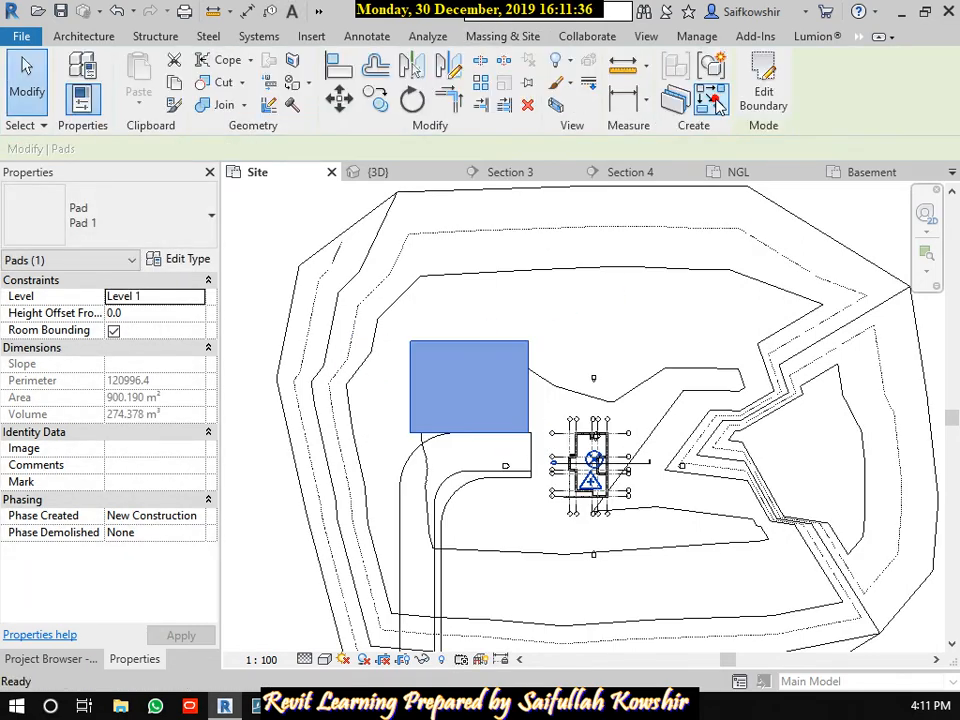
{"action": "left_click", "coordinate": [579, 369]}
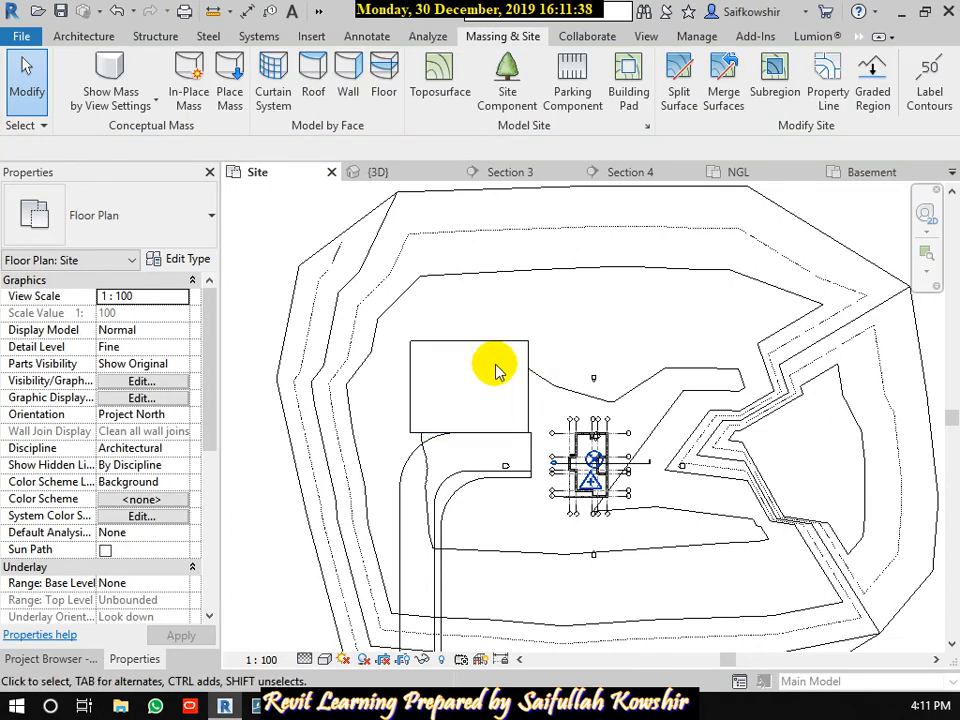
Examine the new pad beside the road in the 3D view and select the topography surface belonging to it.
{"action": "middle_click_drag", "start_coordinate": [497, 369], "coordinate": [546, 371]}
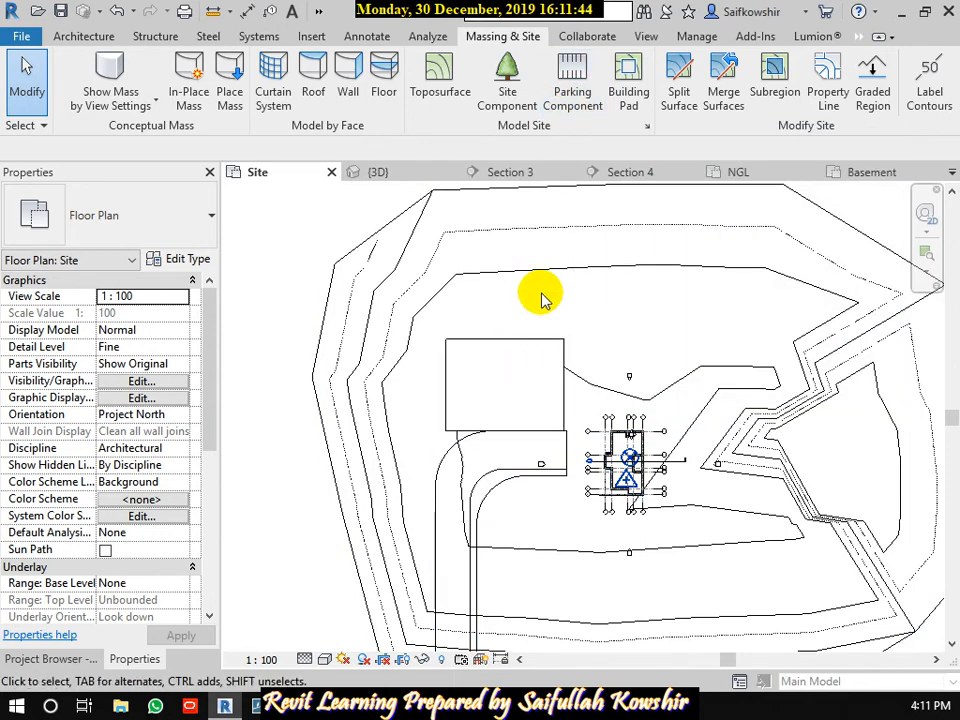
{"action": "left_click", "coordinate": [418, 180]}
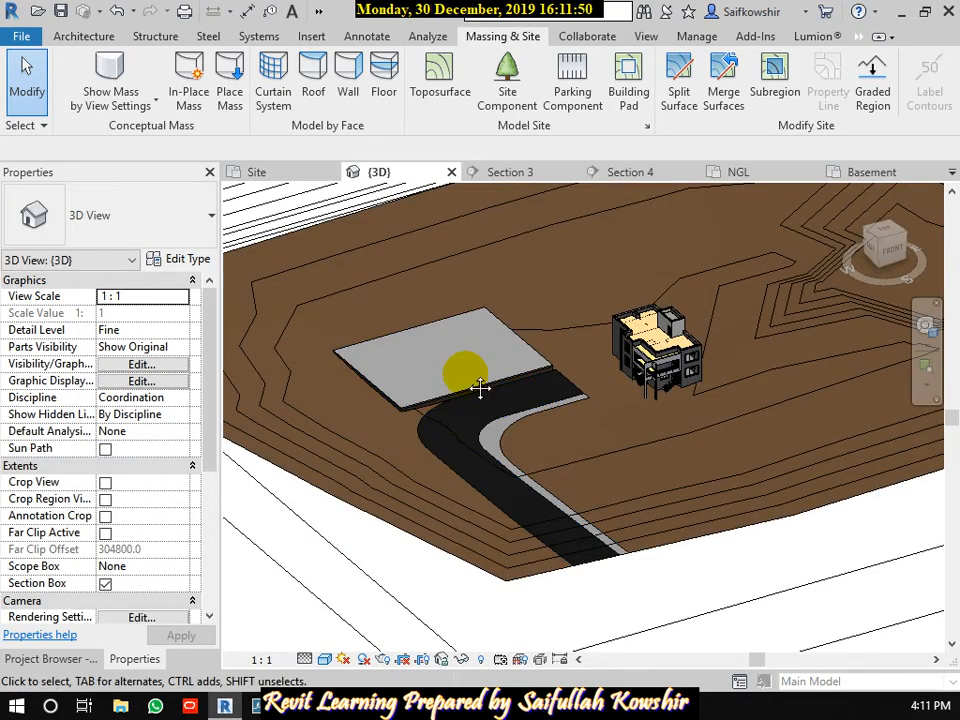
{"action": "scroll", "coordinate": [470, 380], "scroll_direction": "up", "scroll_amount": 5}
{"action": "scroll", "coordinate": [470, 380], "scroll_direction": "down", "scroll_amount": 4}
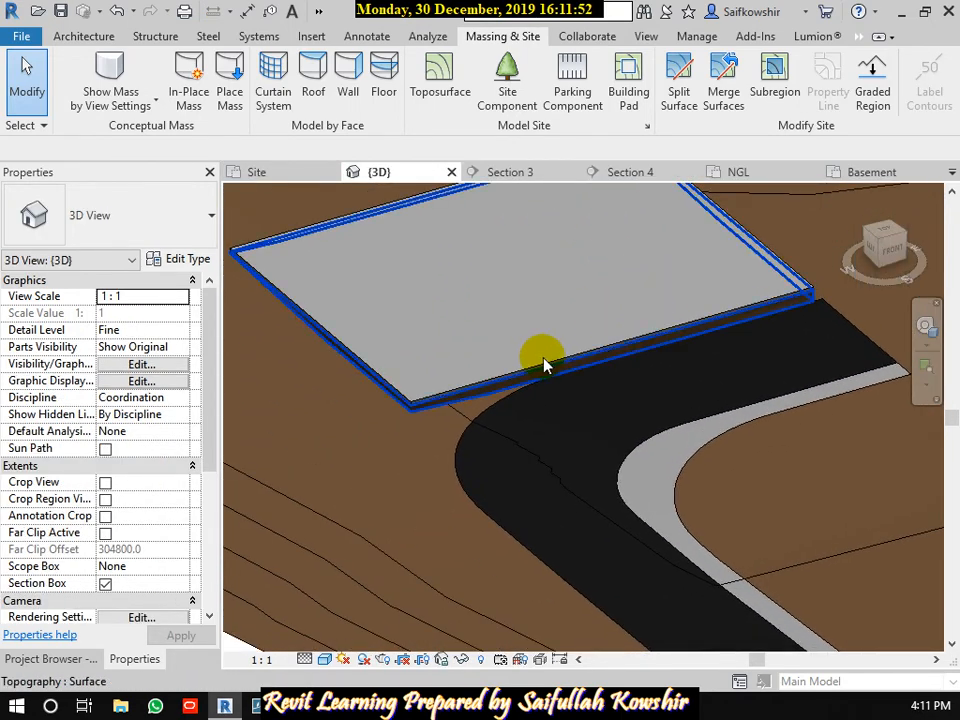
{"action": "scroll", "coordinate": [545, 362], "scroll_direction": "down", "scroll_amount": 2}
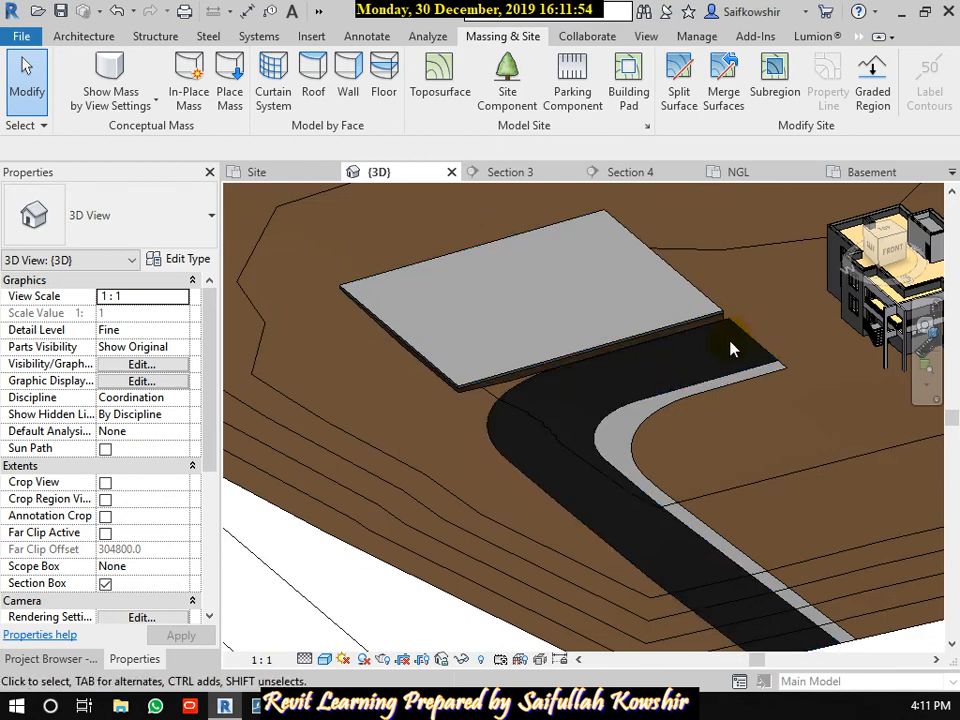
{"action": "left_click", "coordinate": [675, 332]}
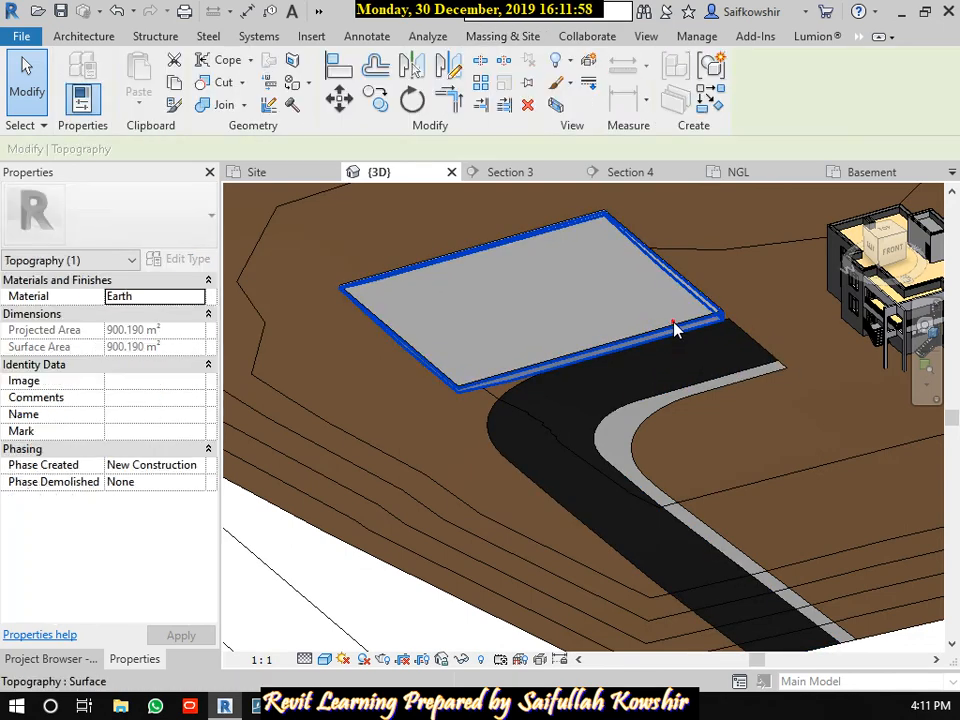
Set the building pad's height offset from Level 1 to -1200.
{"action": "key", "text": "Escape"}
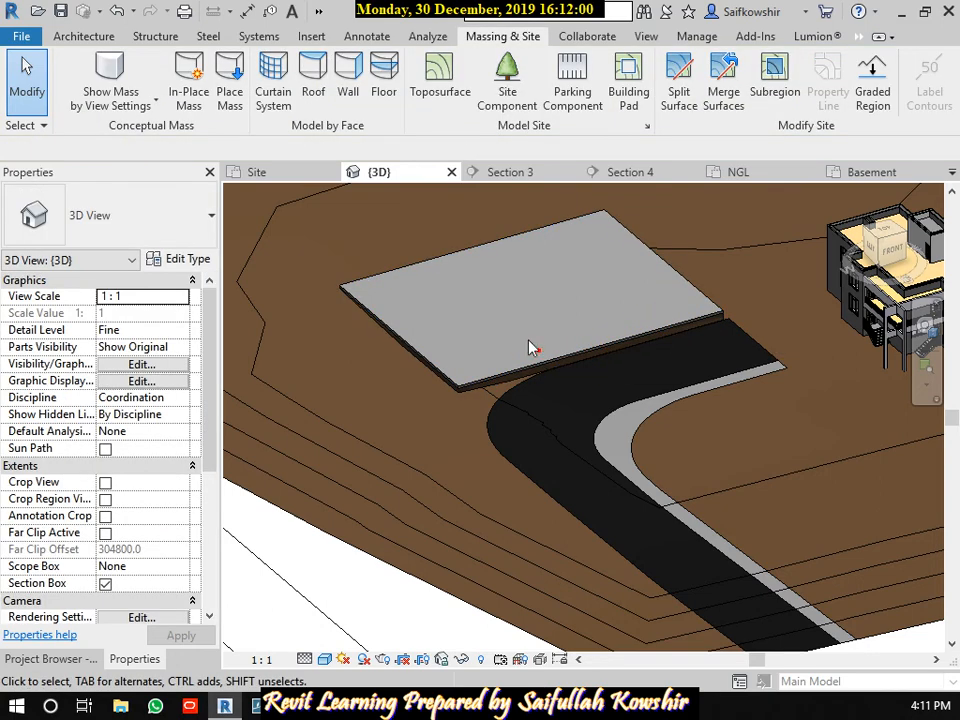
{"action": "left_click", "coordinate": [486, 377]}
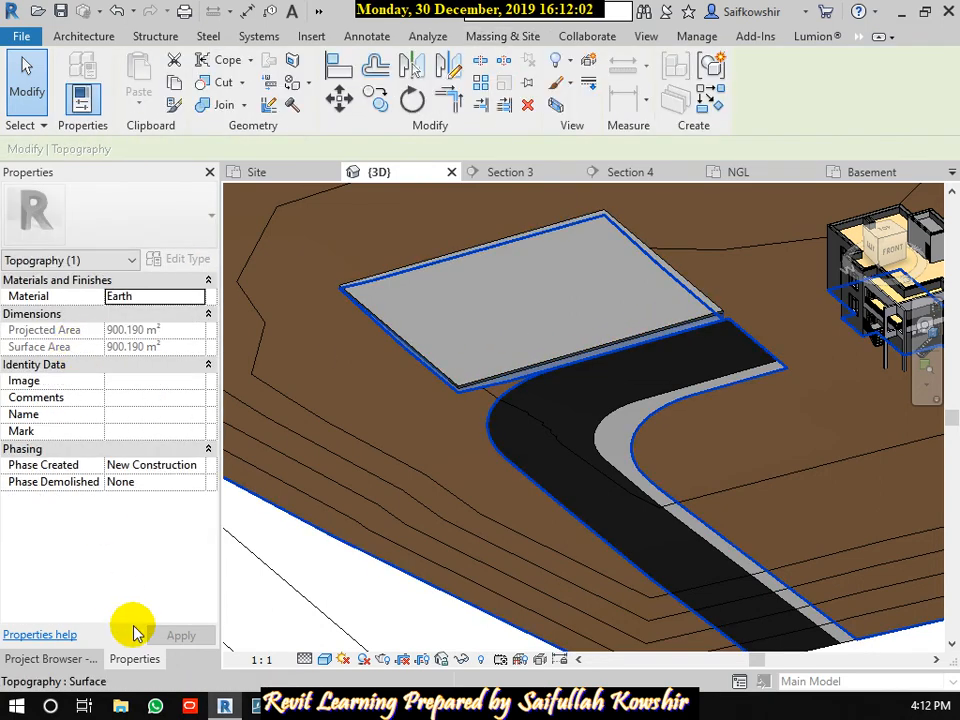
{"action": "left_click", "coordinate": [69, 665]}
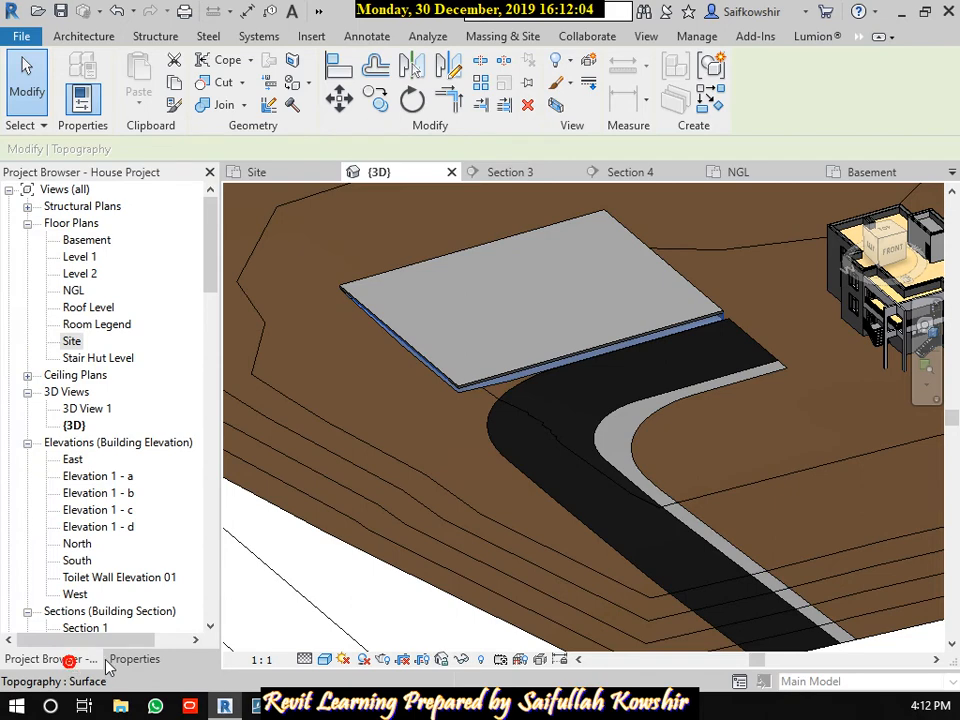
{"action": "left_click", "coordinate": [116, 663]}
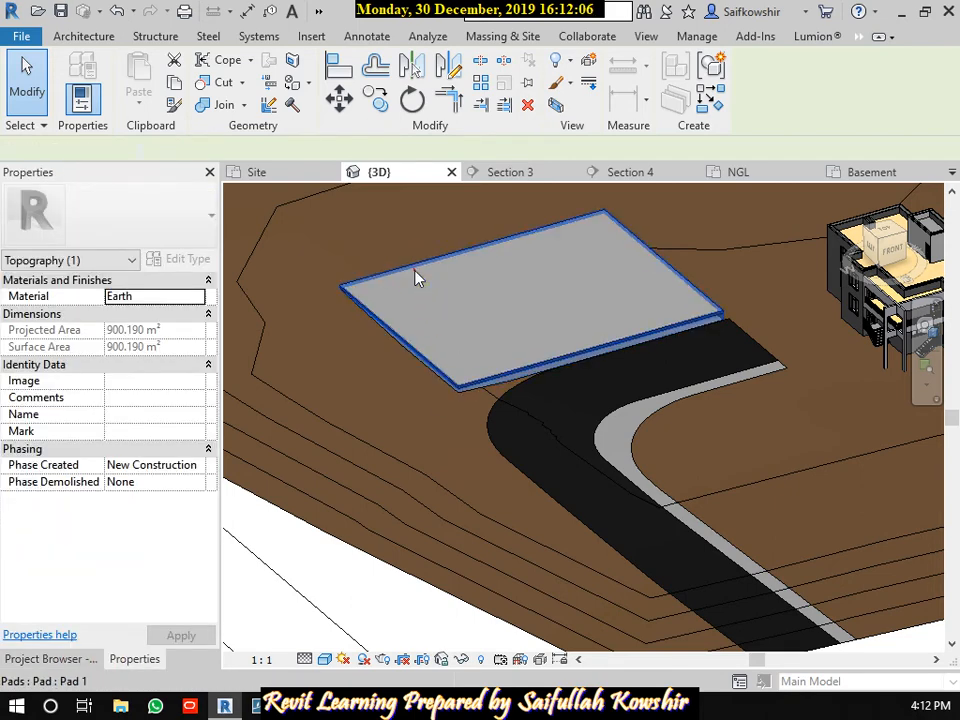
{"action": "left_click", "coordinate": [410, 272]}
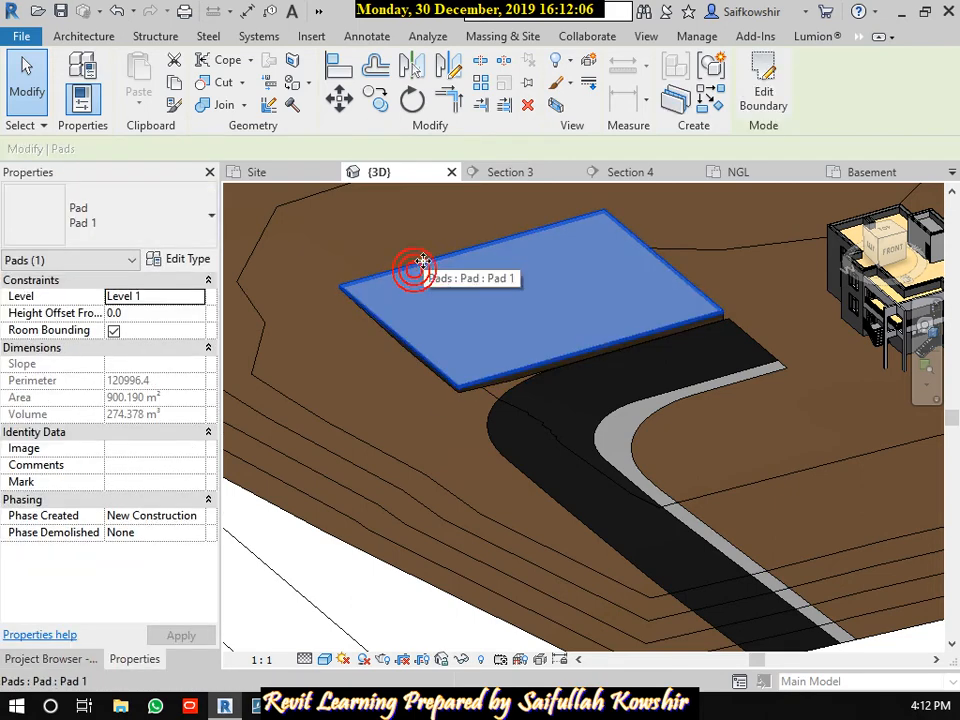
{"action": "left_click", "coordinate": [152, 313]}
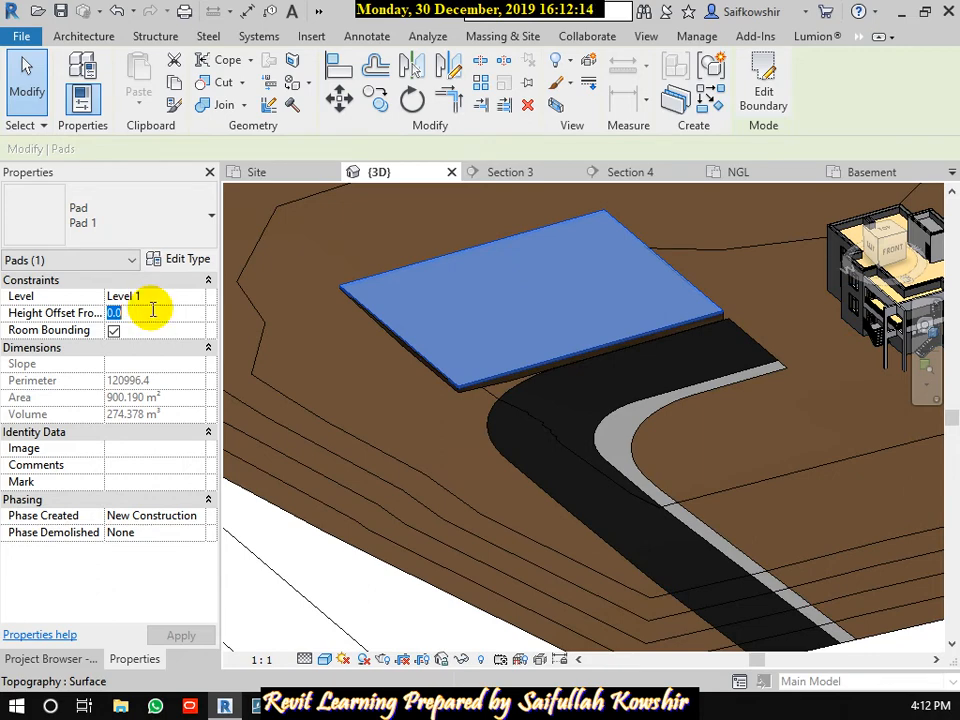
{"action": "type", "text": "-12"}
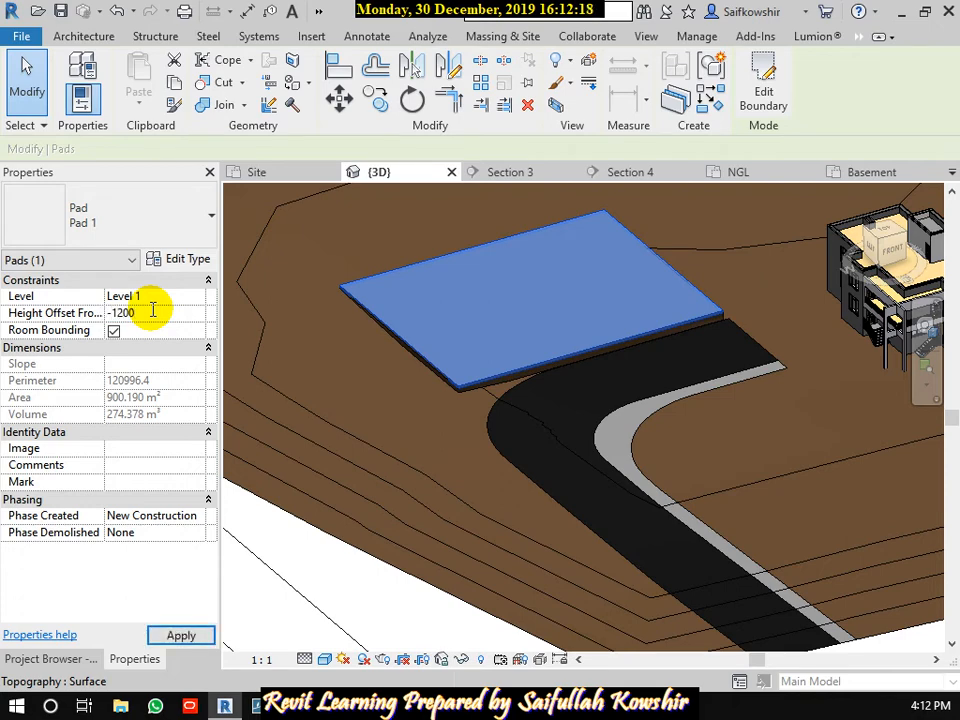
{"action": "left_click", "coordinate": [203, 635]}
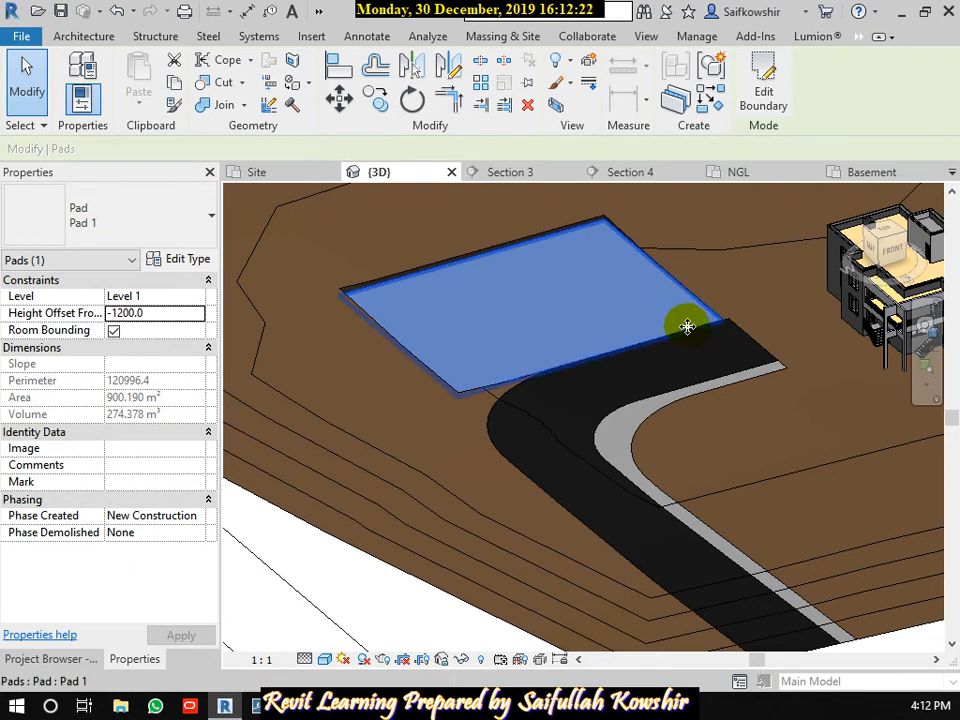
Examine how the lowered pad's edge and corner meet the road surface in the 3D view.
{"action": "scroll", "coordinate": [458, 254], "scroll_direction": "up", "scroll_amount": 2}
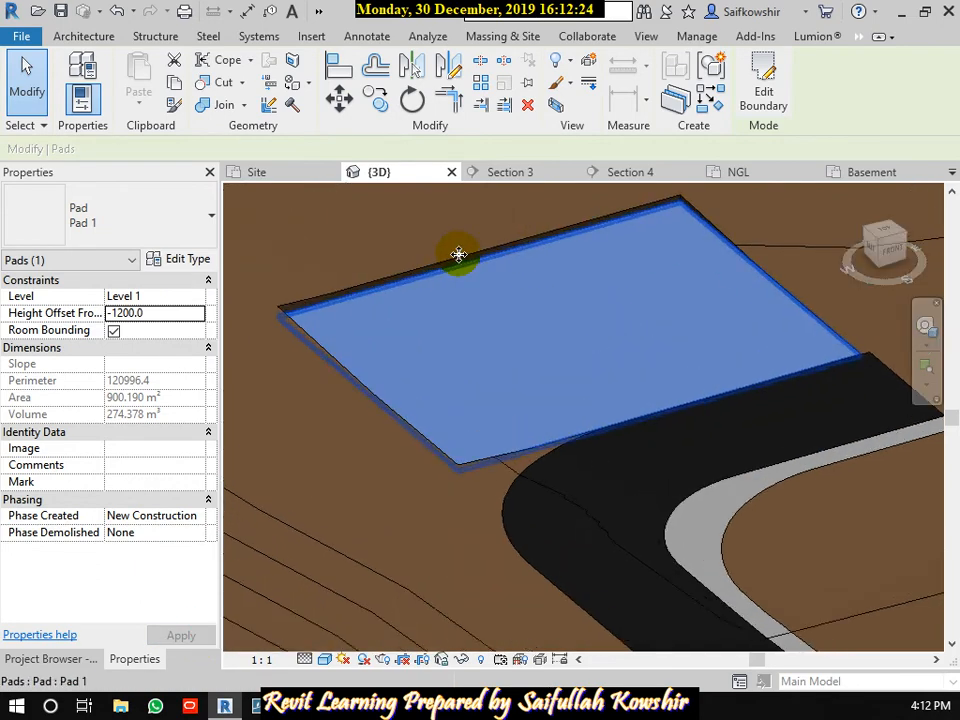
{"action": "scroll", "coordinate": [529, 253], "scroll_direction": "up", "scroll_amount": 2}
{"action": "scroll", "coordinate": [529, 321], "scroll_direction": "down", "scroll_amount": 2}
{"action": "scroll", "coordinate": [812, 375], "scroll_direction": "up", "scroll_amount": 3}
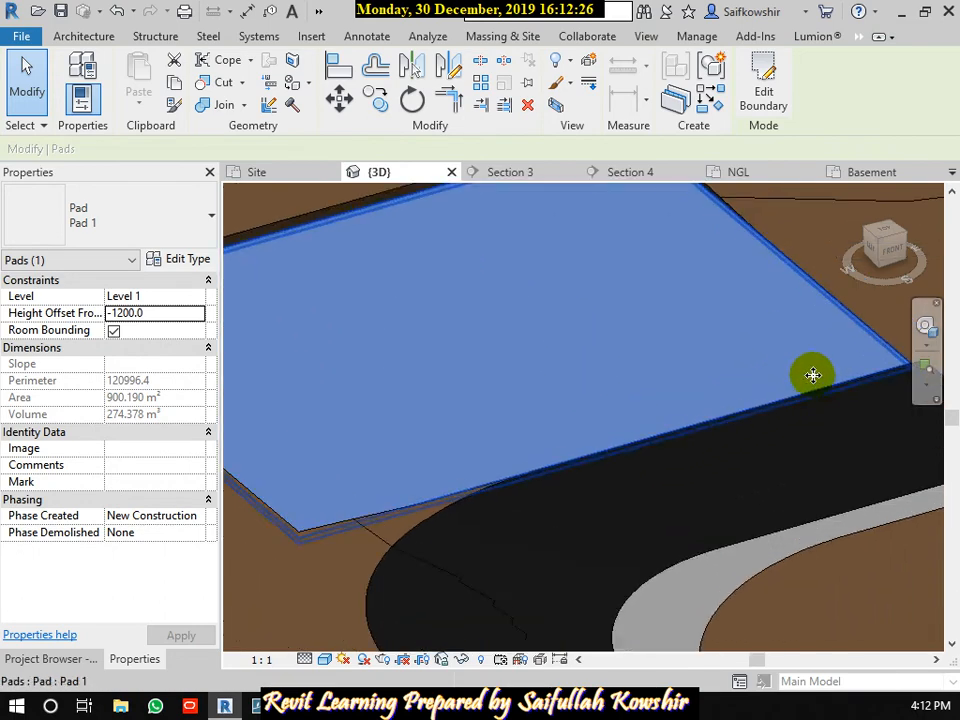
{"action": "scroll", "coordinate": [812, 375], "scroll_direction": "up", "scroll_amount": 5}
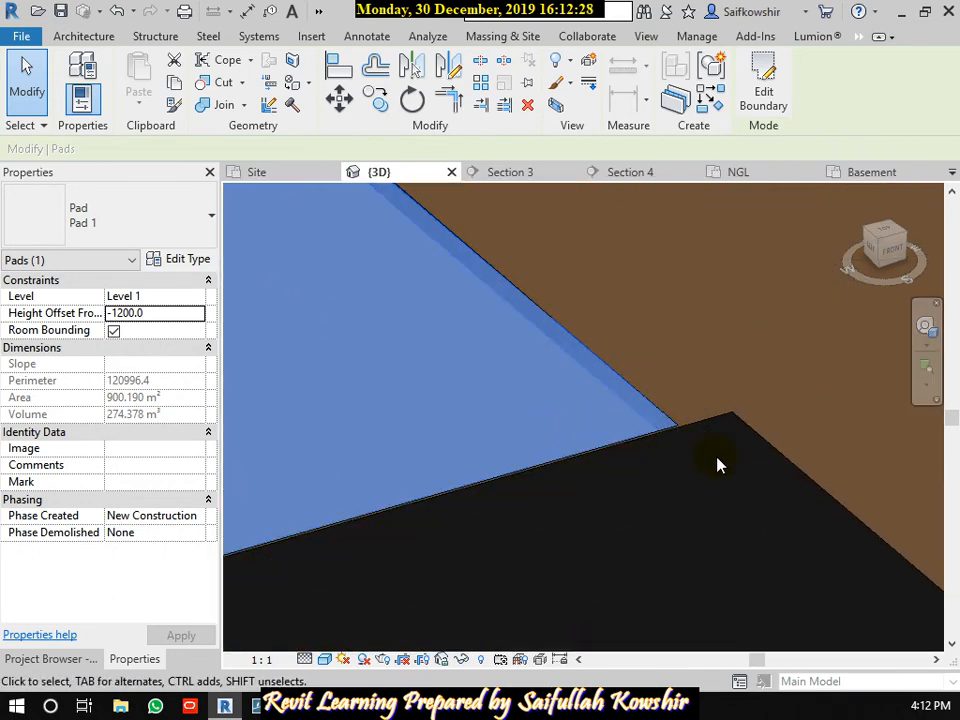
{"action": "scroll", "coordinate": [672, 435], "scroll_direction": "up", "scroll_amount": 6}
{"action": "scroll", "coordinate": [652, 424], "scroll_direction": "down", "scroll_amount": 2}
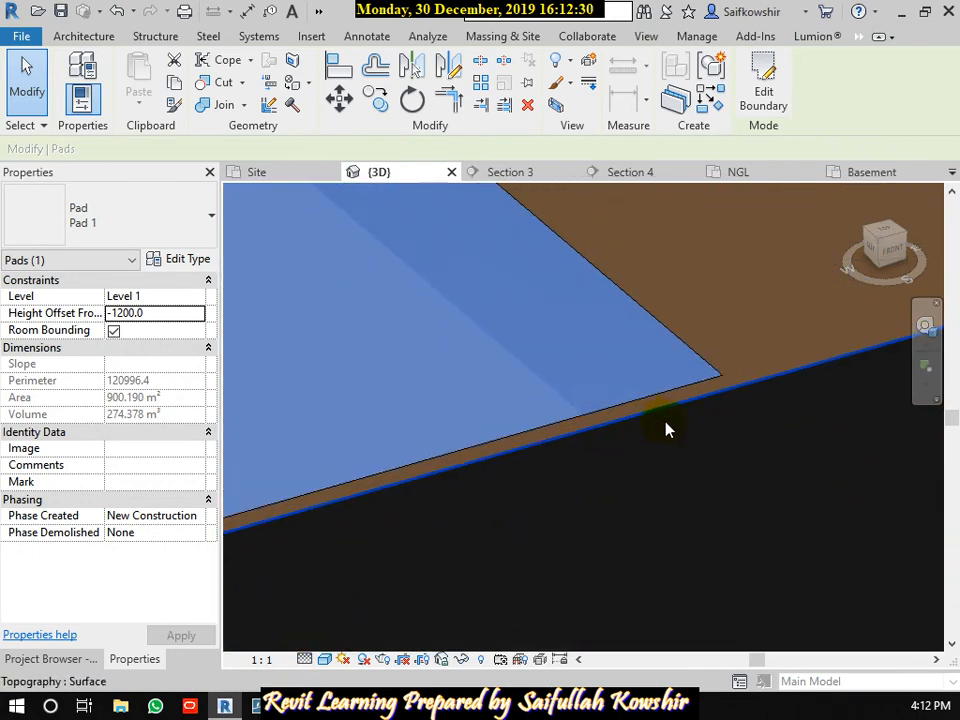
{"action": "middle_click_drag", "start_coordinate": [669, 430], "coordinate": [713, 491]}
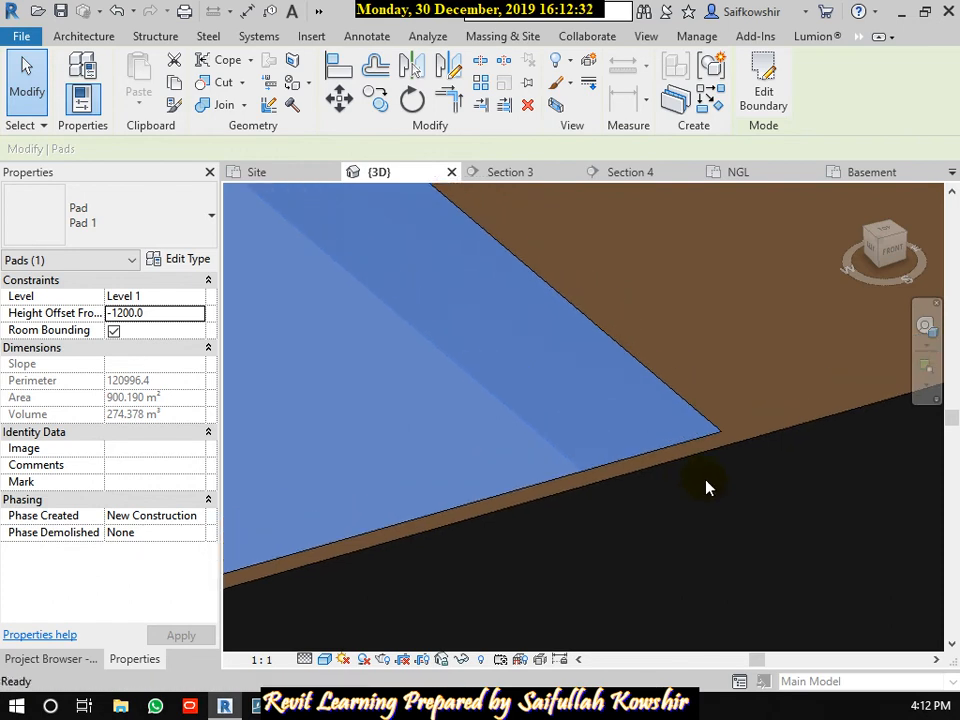
{"action": "key", "text": "a"}
{"action": "key", "text": "l"}
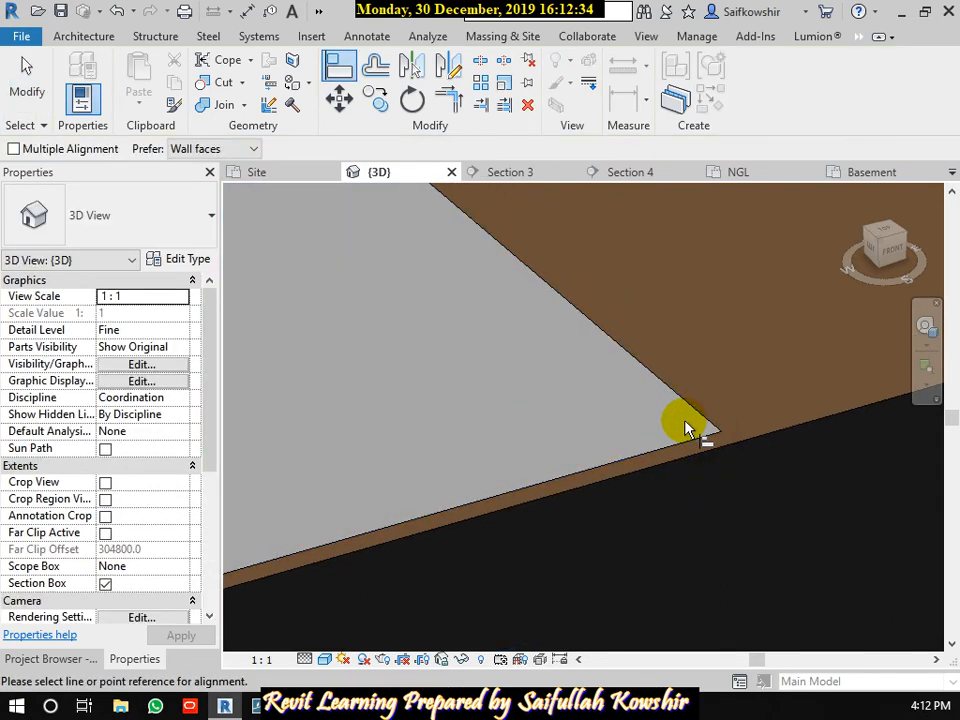
{"action": "middle_click_drag", "start_coordinate": [786, 450], "coordinate": [688, 474]}
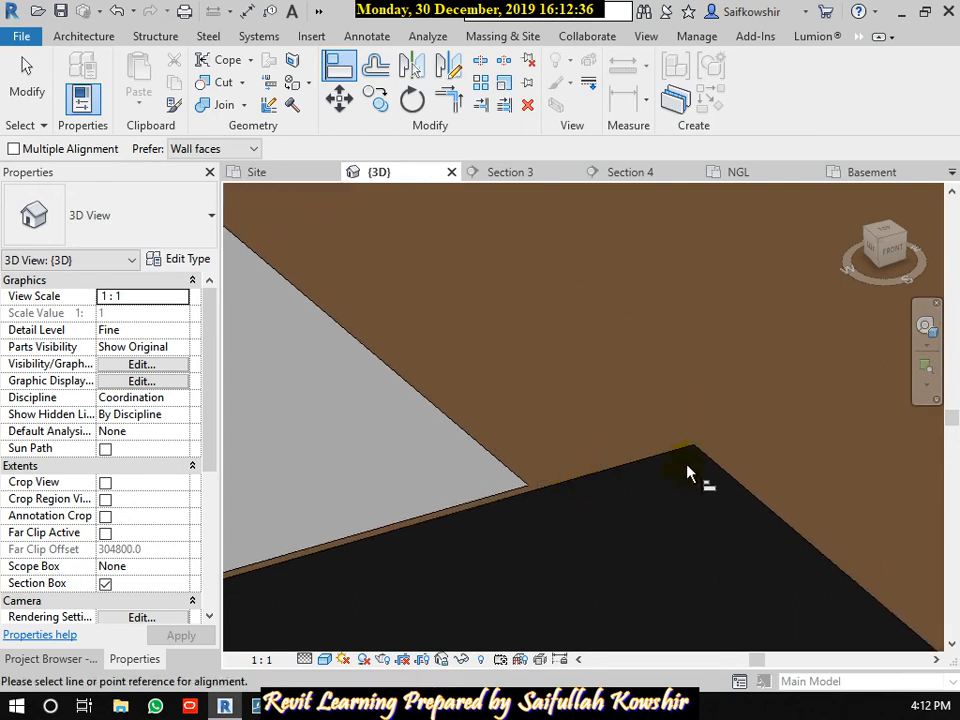
{"action": "scroll", "coordinate": [711, 458], "scroll_direction": "down", "scroll_amount": 2}
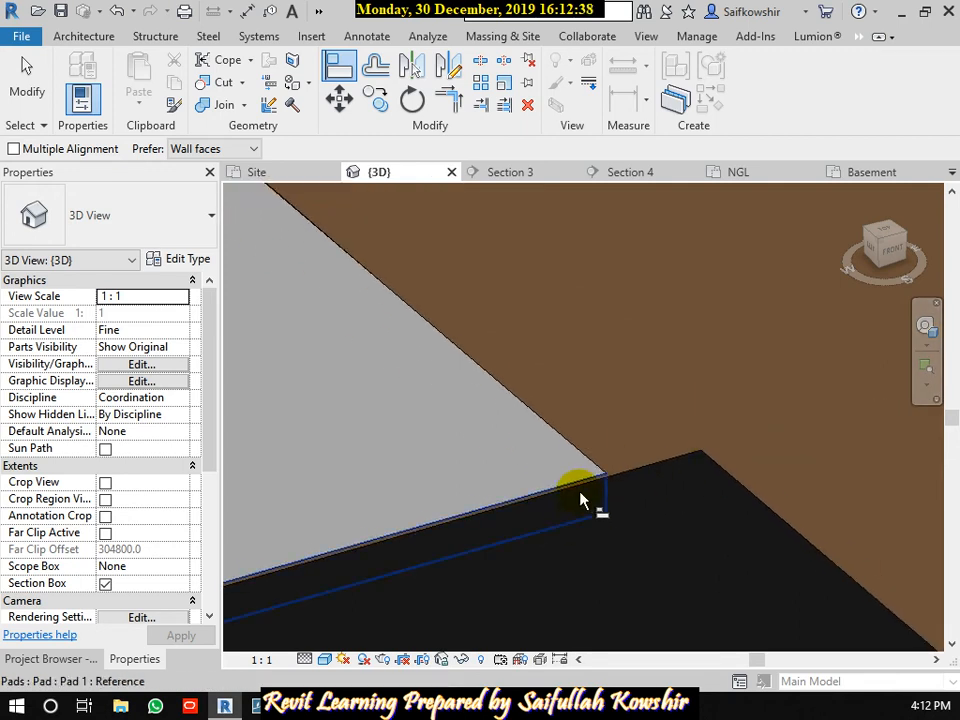
{"action": "scroll", "coordinate": [649, 473], "scroll_direction": "down", "scroll_amount": 3}
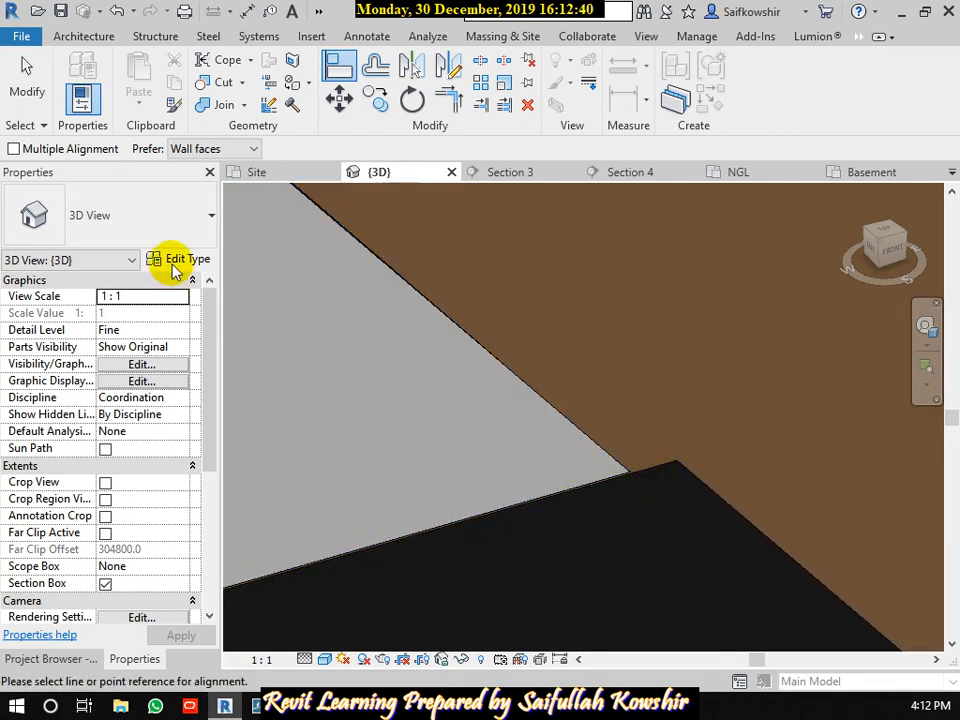
{"action": "left_click", "coordinate": [36, 80]}
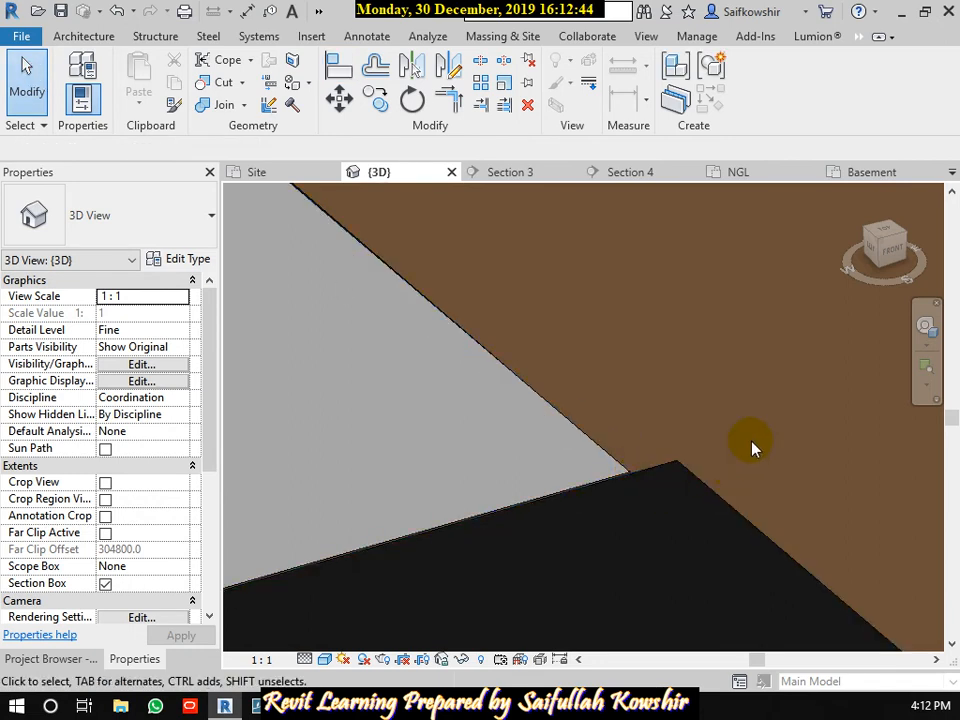
{"action": "key", "text": "a"}
{"action": "key", "text": "l"}
{"action": "left_click", "coordinate": [716, 496]}
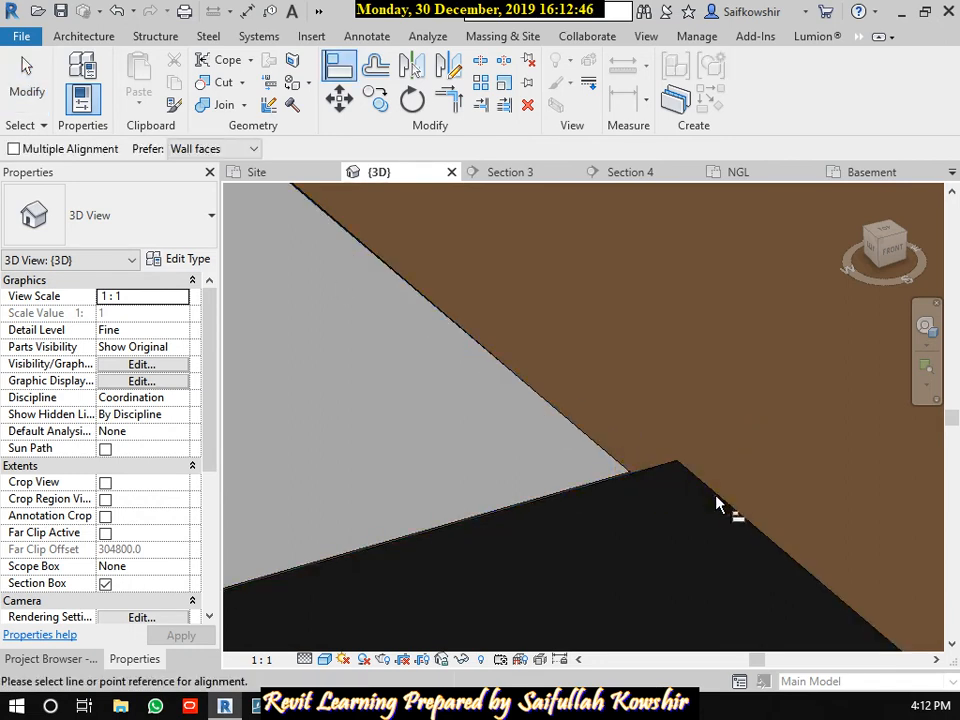
{"action": "key", "text": "Escape"}
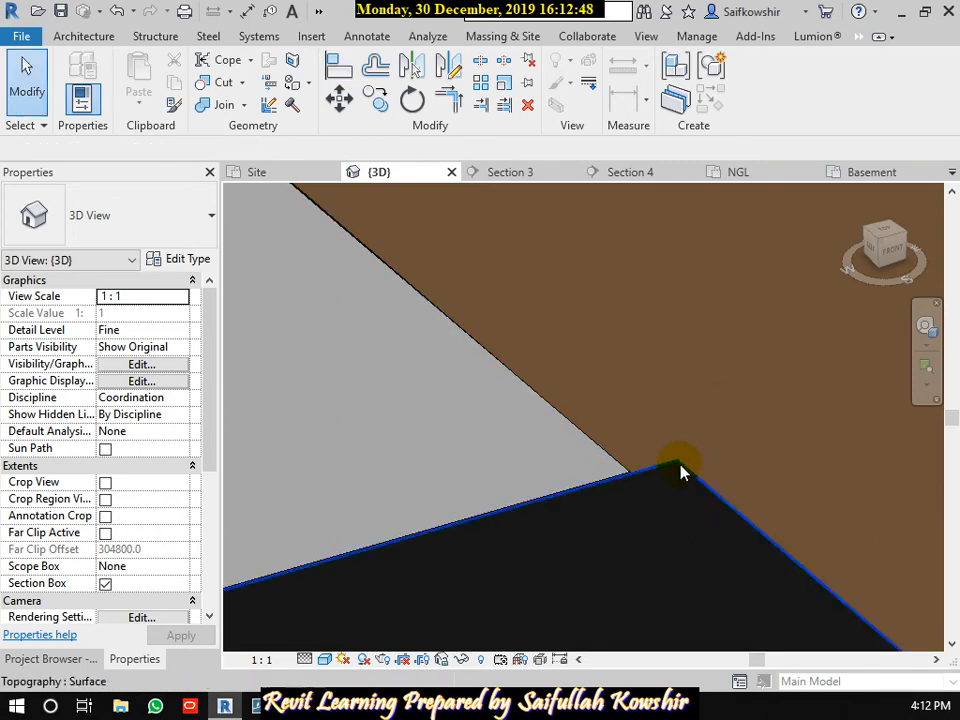
Try a height offset of -1300 for the pad, return it to -1200, and deselect the pad.
{"action": "scroll", "coordinate": [632, 492], "scroll_direction": "up", "scroll_amount": 7}
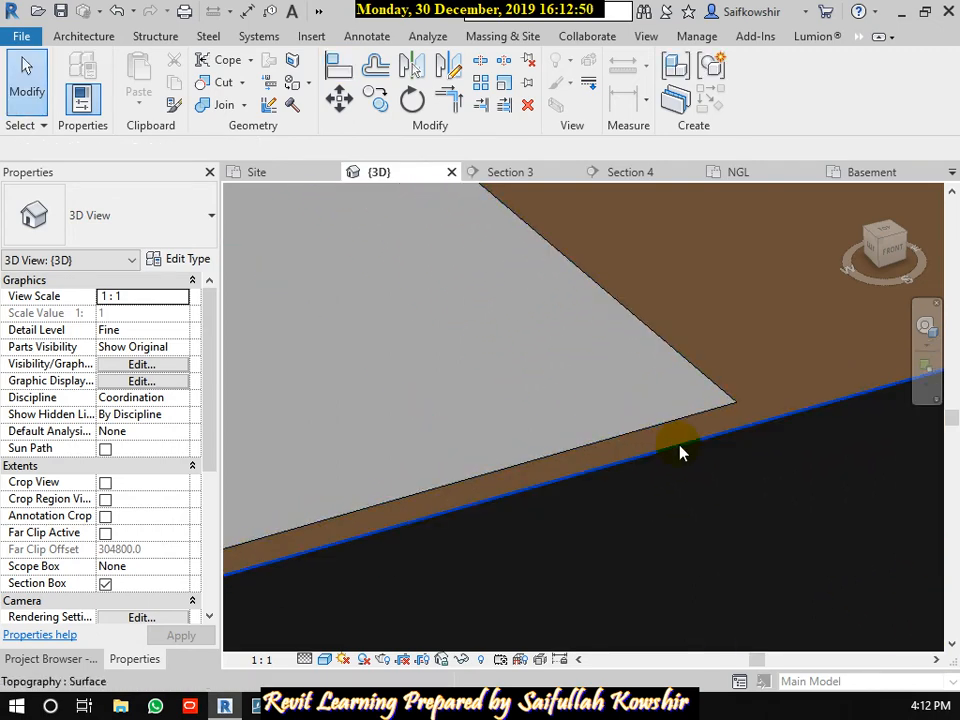
{"action": "left_click", "coordinate": [690, 420]}
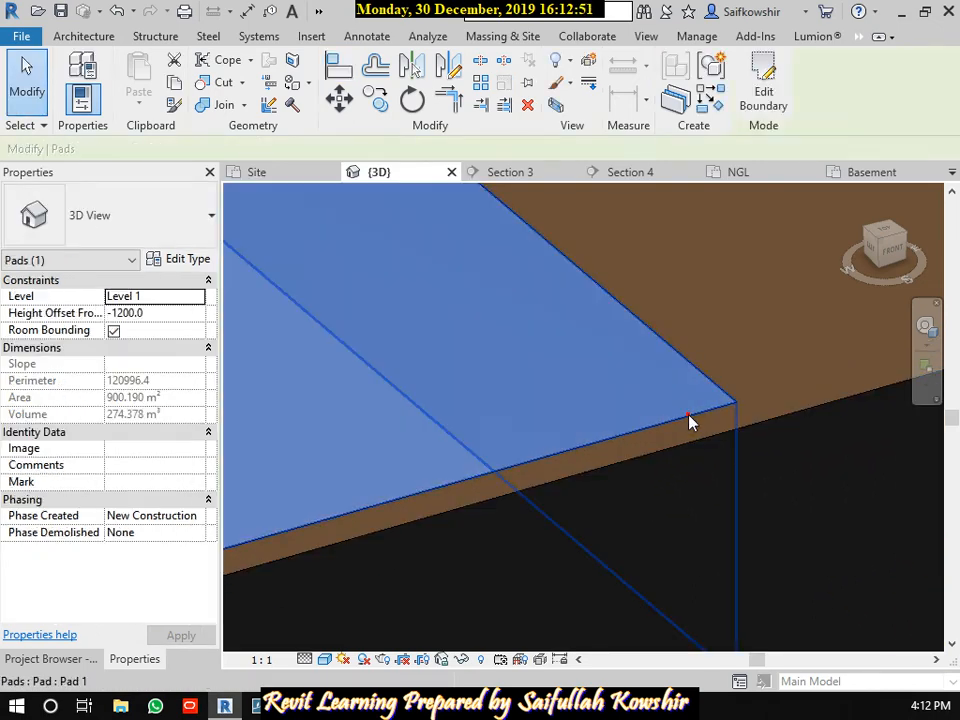
{"action": "left_click", "coordinate": [125, 313]}
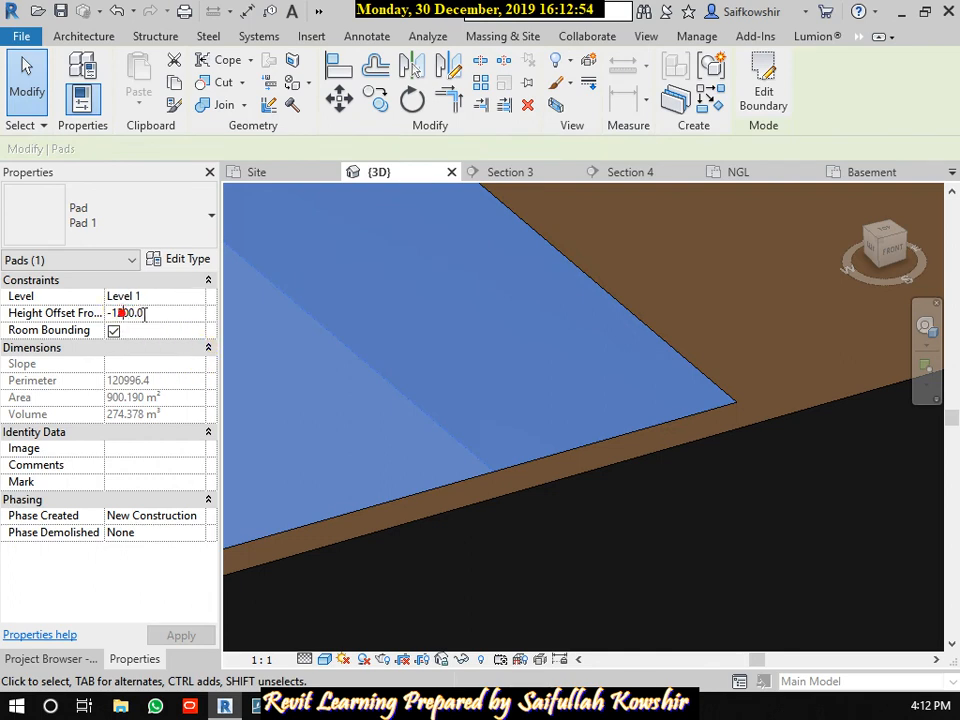
{"action": "key", "text": "BackSpace"}
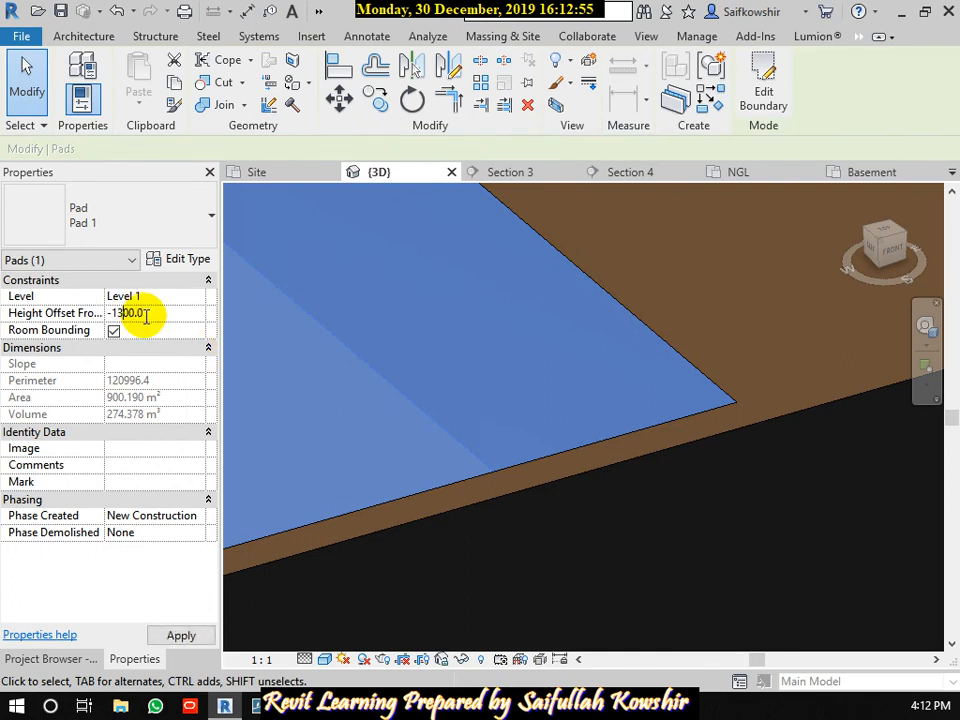
{"action": "left_click", "coordinate": [181, 635]}
{"action": "scroll", "coordinate": [617, 398], "scroll_direction": "down", "scroll_amount": 5}
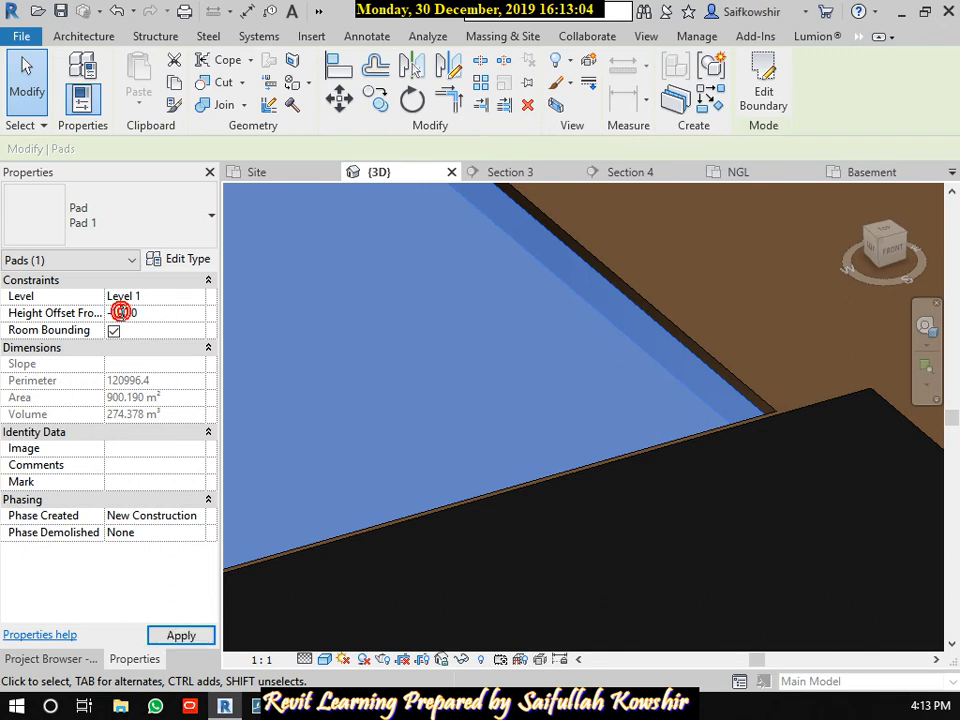
{"action": "left_click", "coordinate": [181, 635]}
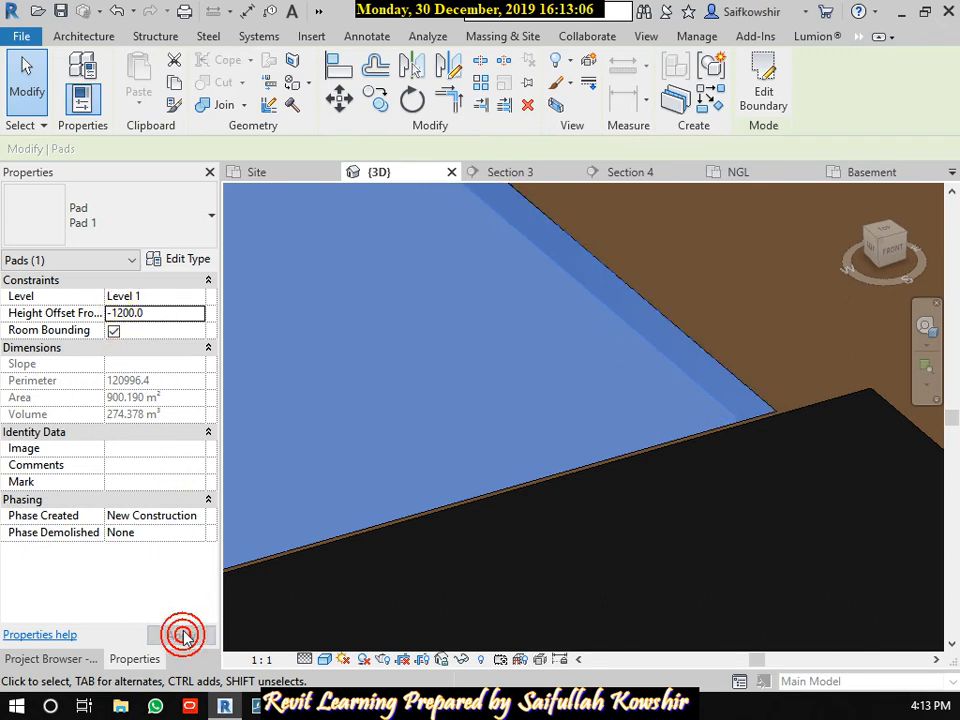
{"action": "scroll", "coordinate": [668, 448], "scroll_direction": "down", "scroll_amount": 8}
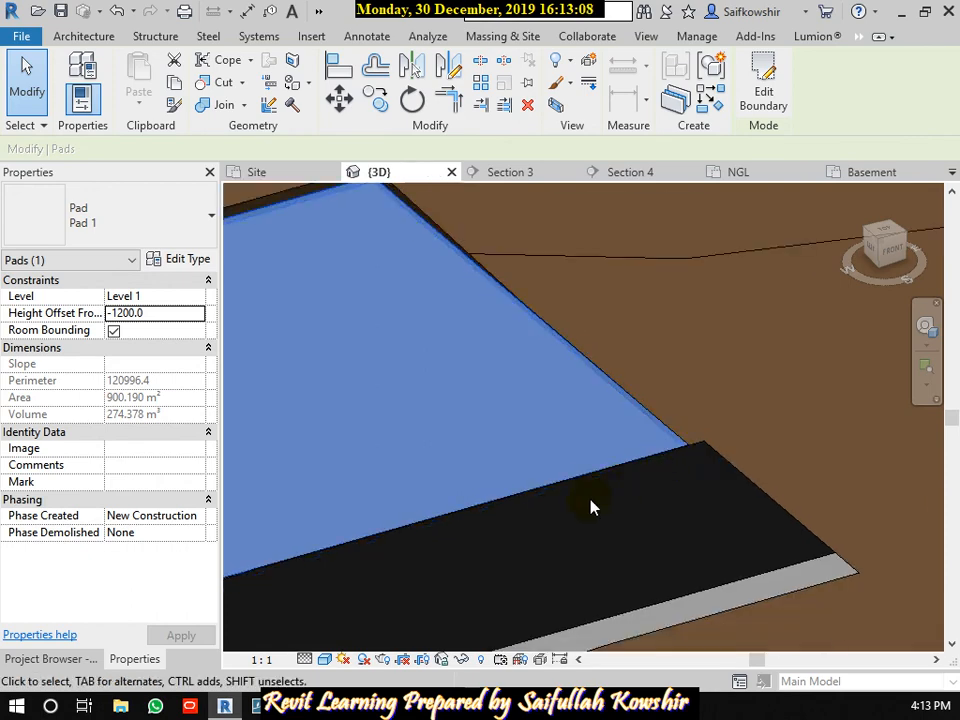
{"action": "left_click", "coordinate": [677, 430]}
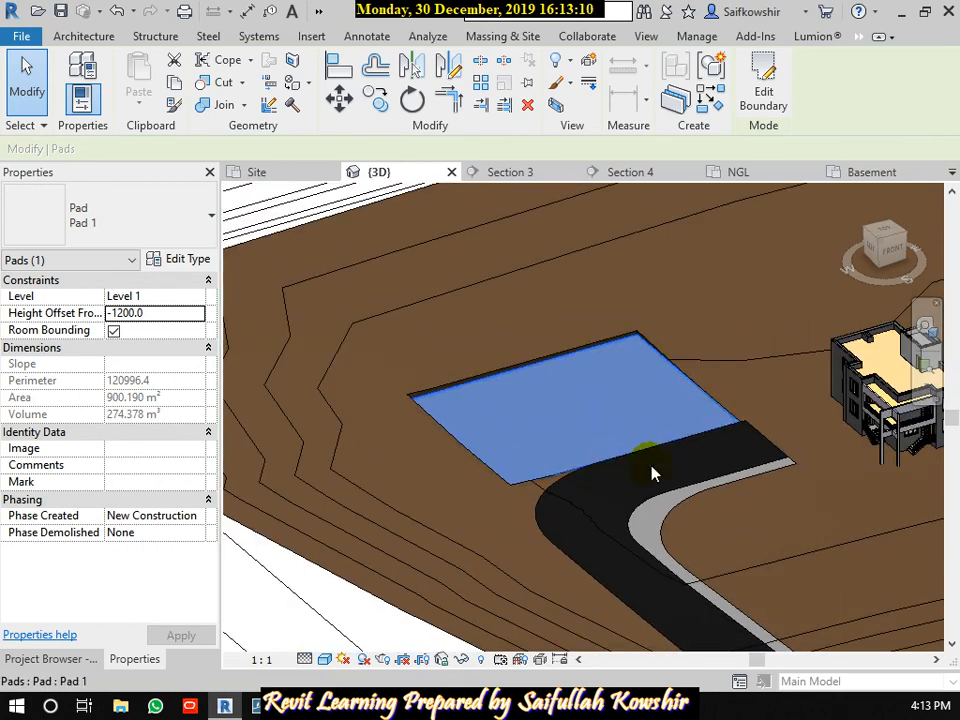
{"action": "left_click", "coordinate": [660, 467]}
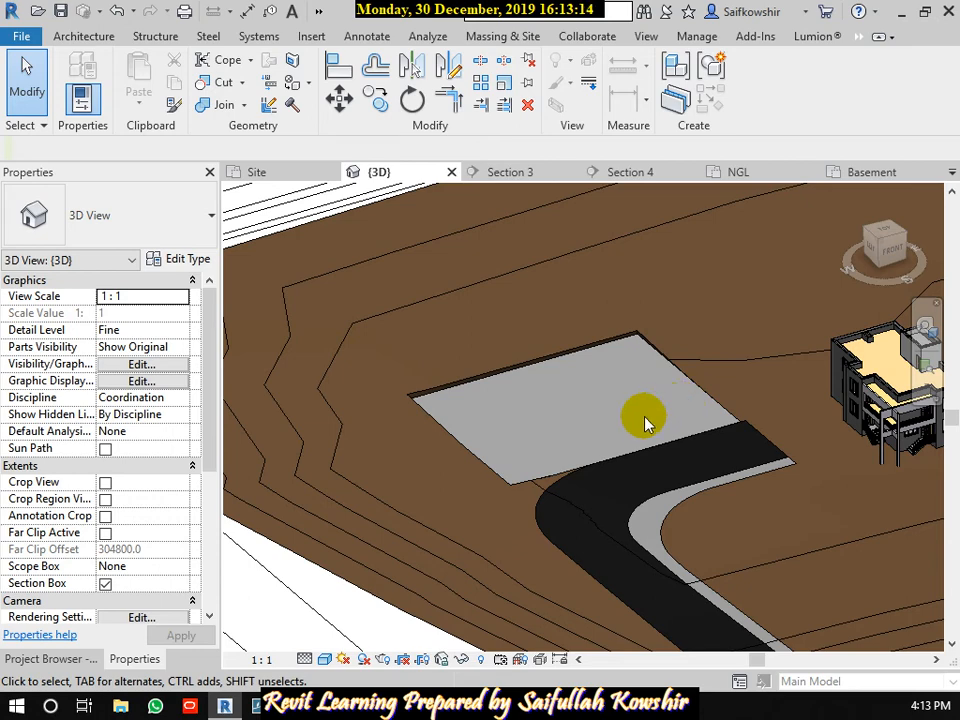
{"action": "left_click", "coordinate": [255, 386]}
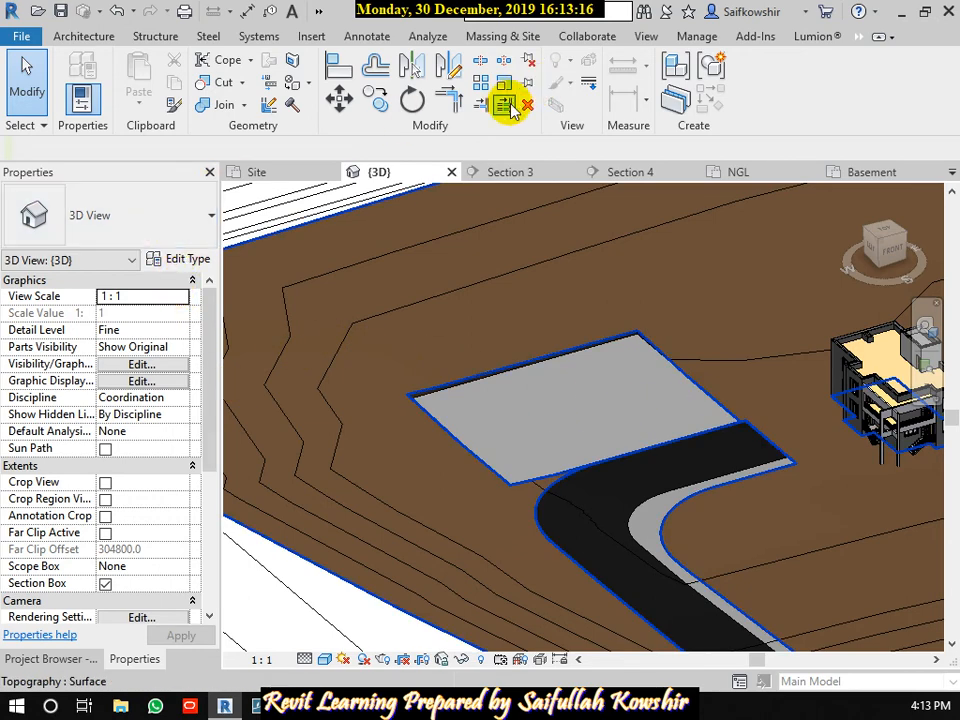
{"action": "key", "text": "Escape"}
In the Site floor plan, place a row of five 4800 x 2400mm - 90 deg parking spaces along the pad's edge farthest from the road.
{"action": "left_click", "coordinate": [50, 659]}
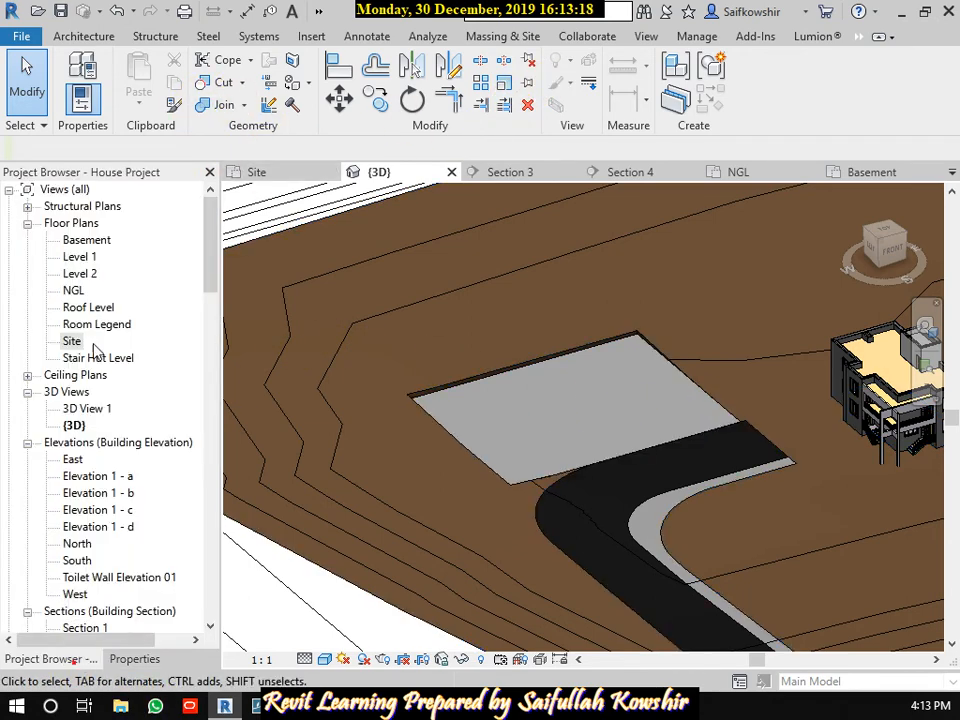
{"action": "double_click", "coordinate": [72, 341]}
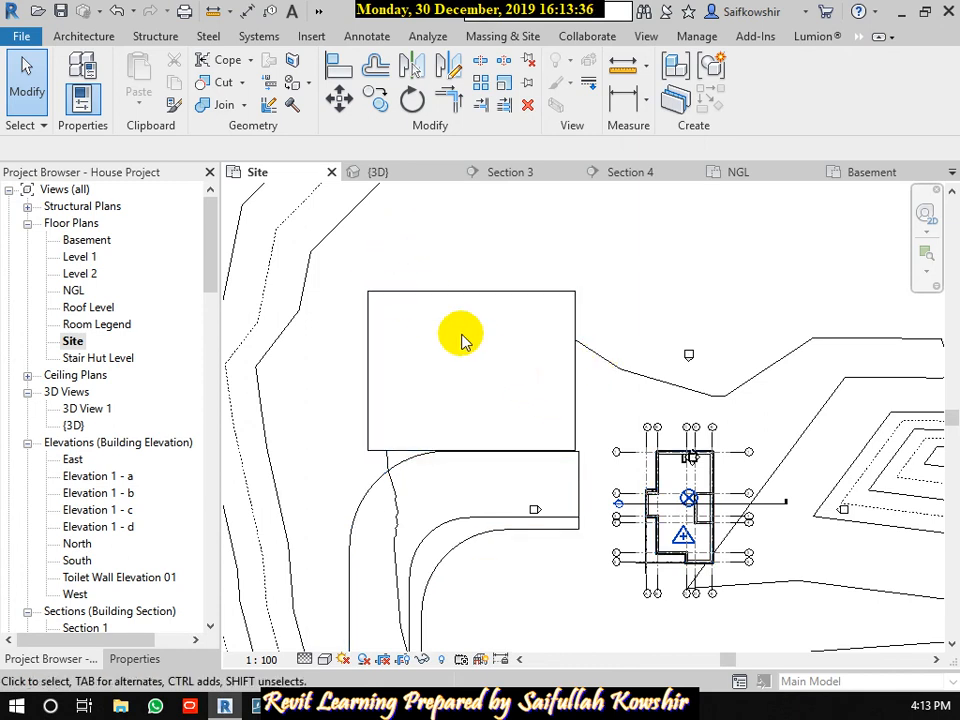
{"action": "left_click", "coordinate": [520, 40]}
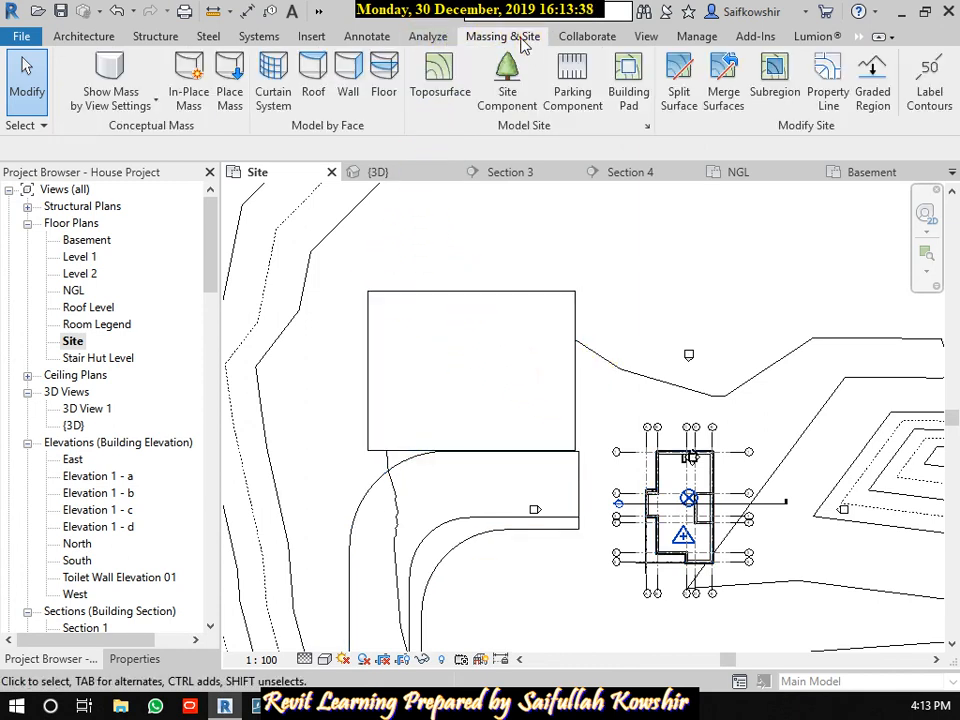
{"action": "left_click", "coordinate": [571, 115]}
{"action": "scroll", "coordinate": [388, 313], "scroll_direction": "up", "scroll_amount": 3}
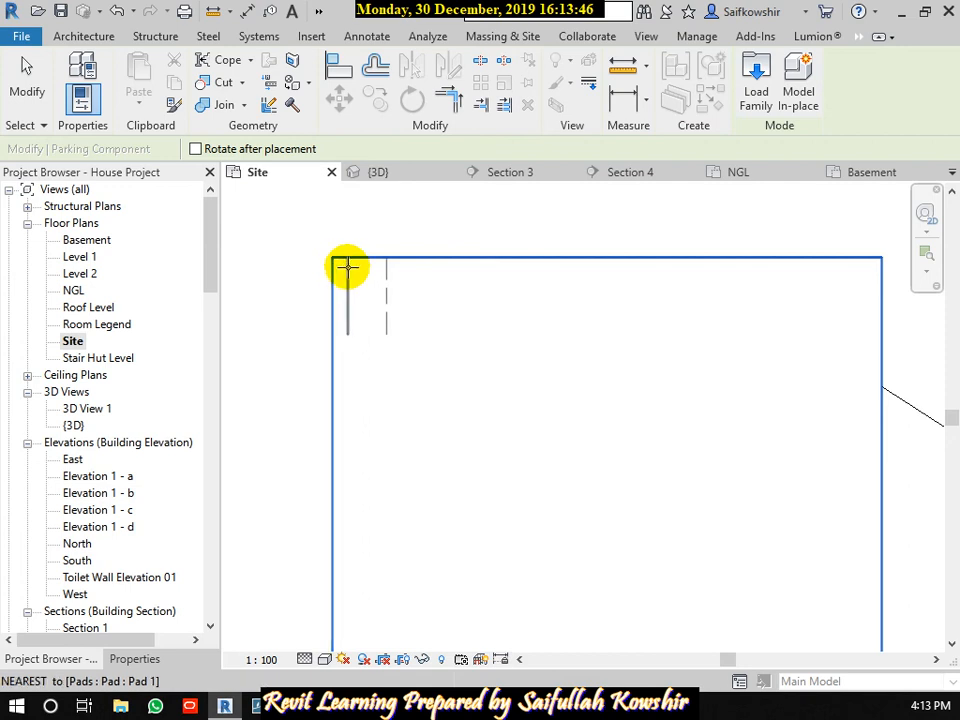
{"action": "left_click", "coordinate": [348, 266]}
{"action": "left_click", "coordinate": [387, 258]}
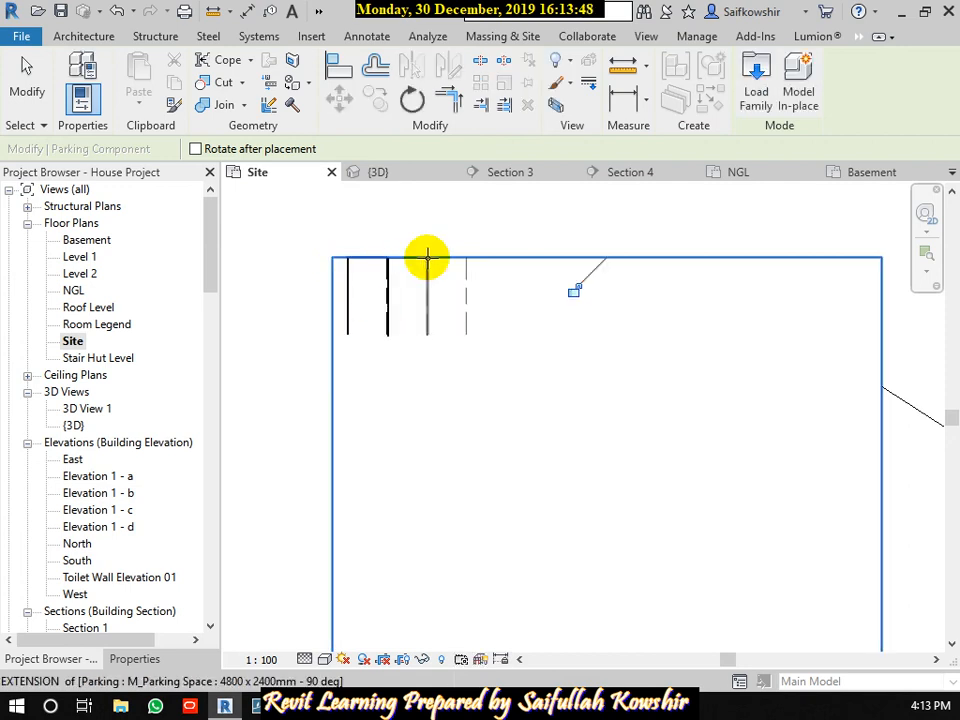
{"action": "left_click", "coordinate": [432, 261]}
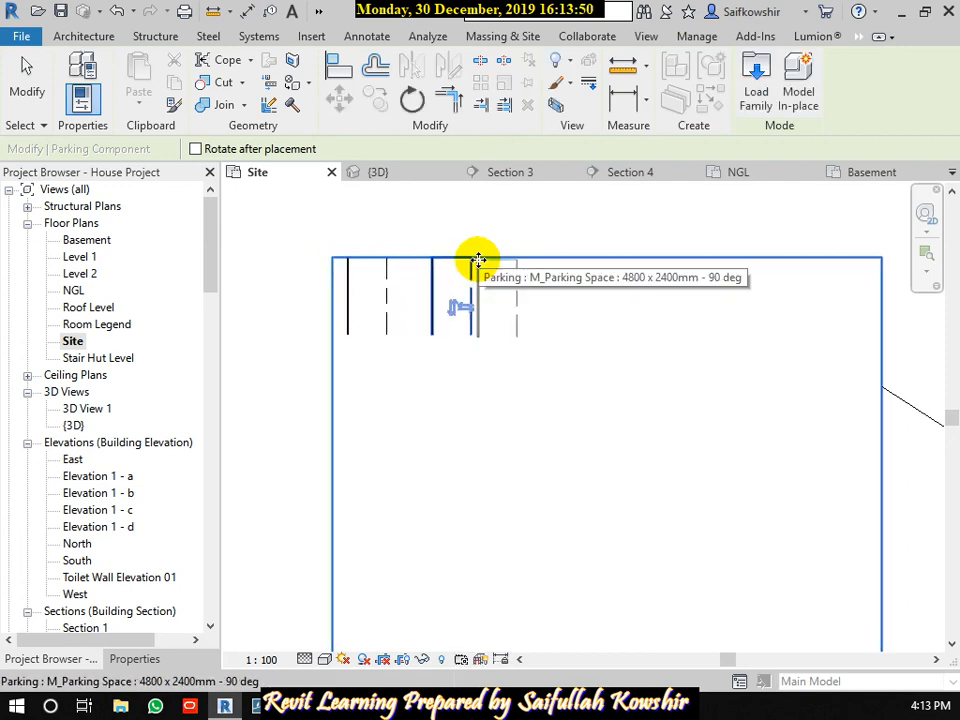
{"action": "left_click", "coordinate": [478, 261]}
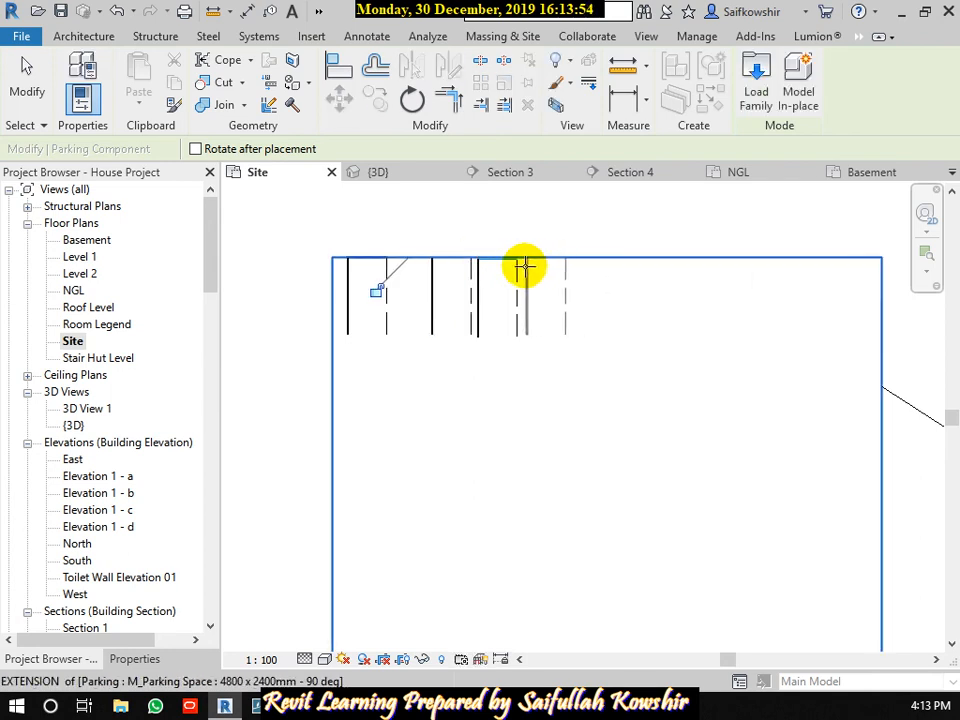
{"action": "left_click", "coordinate": [525, 266]}
{"action": "left_click", "coordinate": [26, 82]}
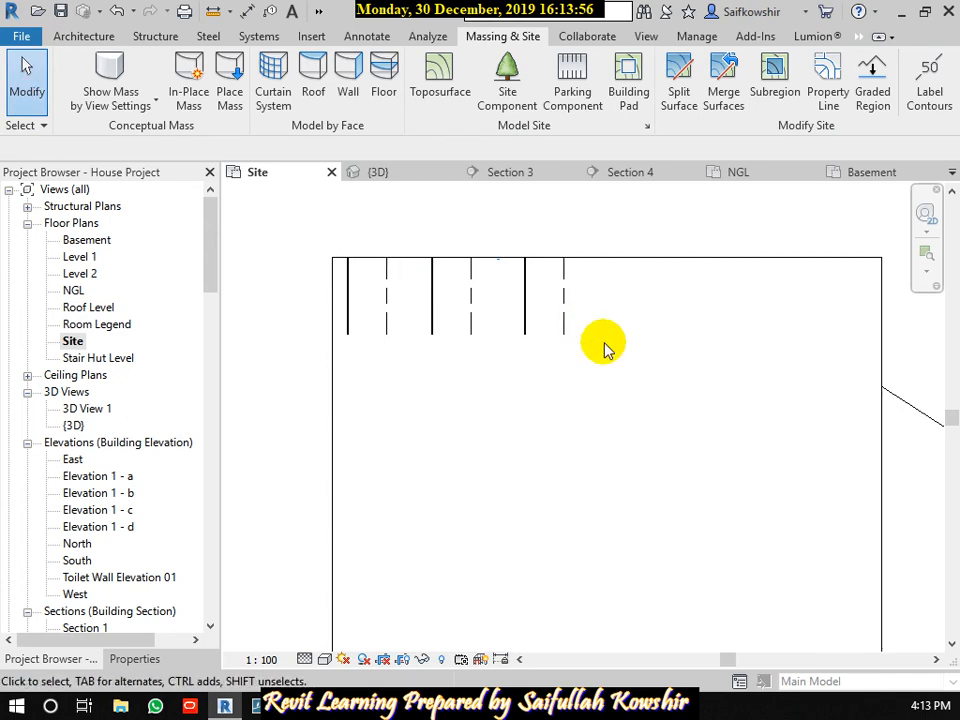
Place five Scarlet Oak - 12.5 Meters trees: one beside the pad's west edge and four in a row north of the pad and house.
{"action": "scroll", "coordinate": [604, 348], "scroll_direction": "down", "scroll_amount": 3}
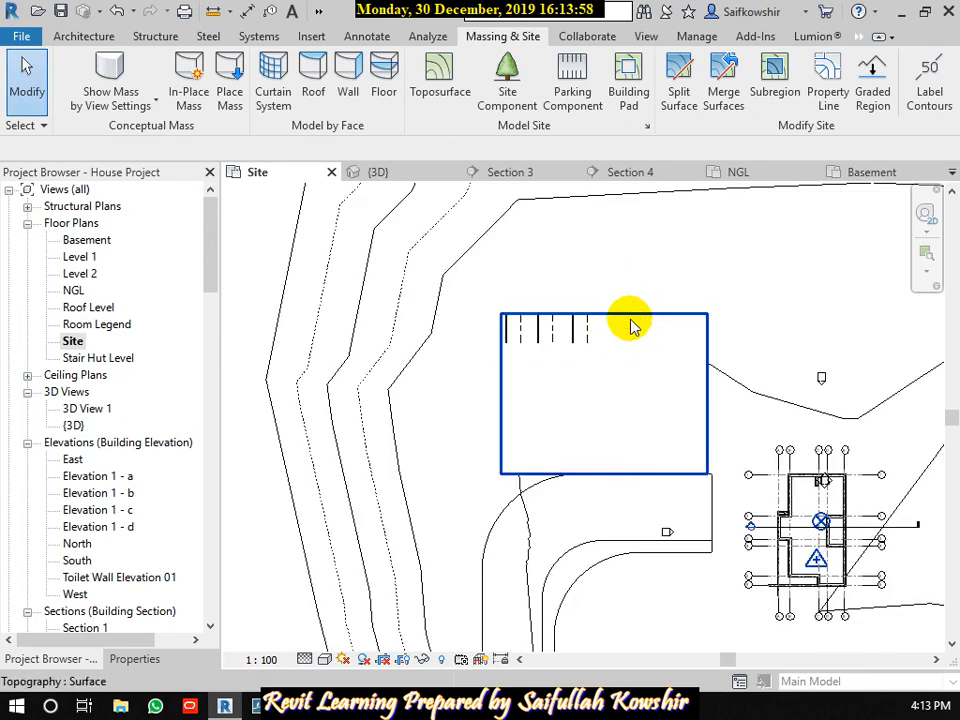
{"action": "left_click", "coordinate": [513, 107]}
{"action": "scroll", "coordinate": [455, 380], "scroll_direction": "down", "scroll_amount": 2}
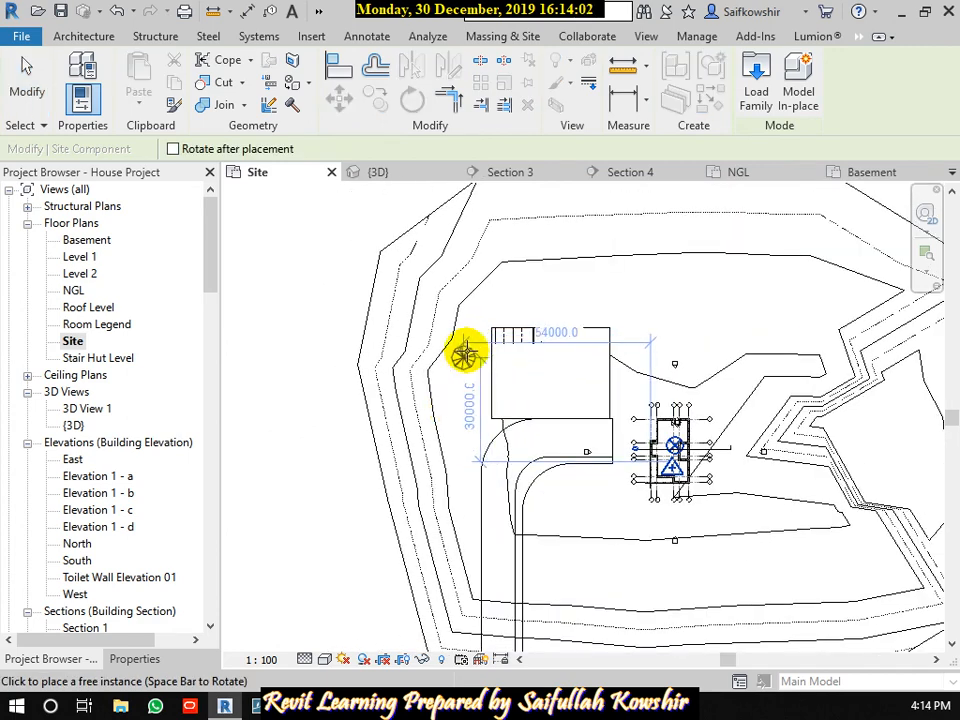
{"action": "left_click", "coordinate": [470, 347]}
{"action": "left_click", "coordinate": [516, 308]}
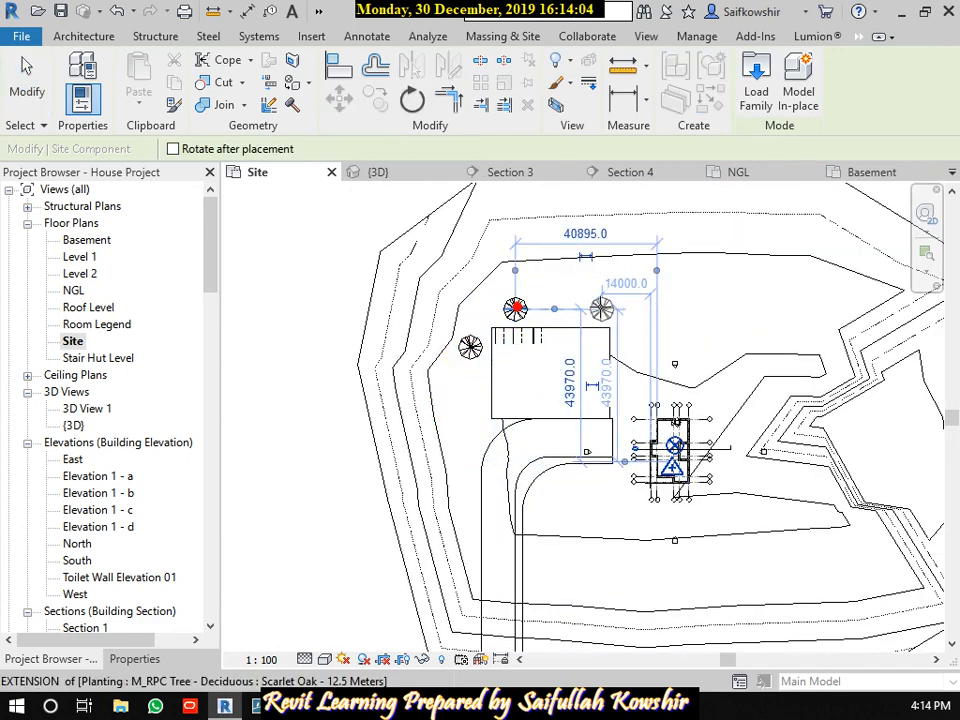
{"action": "left_click", "coordinate": [598, 309]}
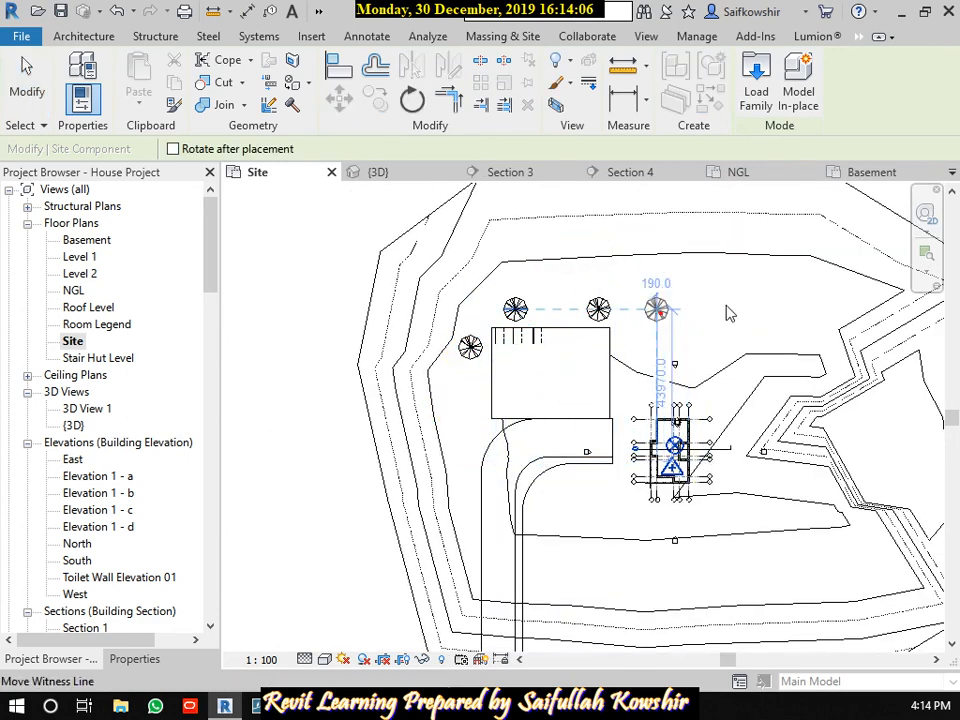
{"action": "left_click", "coordinate": [656, 309]}
{"action": "left_click", "coordinate": [742, 309]}
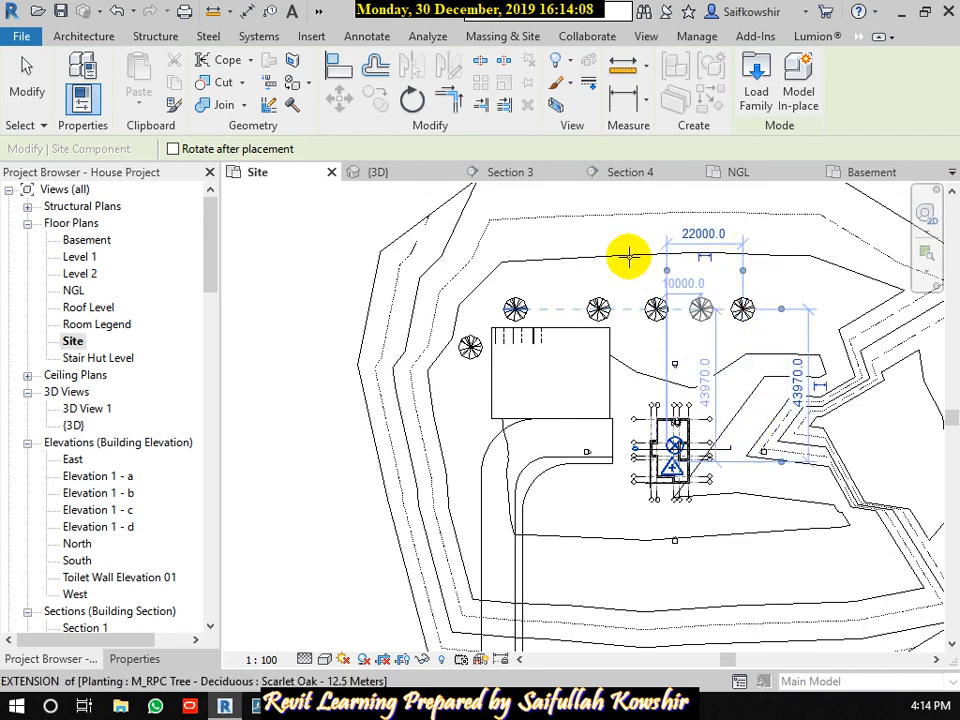
{"action": "left_click", "coordinate": [29, 72]}
Examine the pad with its parking spaces and the surrounding terrain in the 3D view, looking for the placed trees.
{"action": "left_click", "coordinate": [420, 180]}
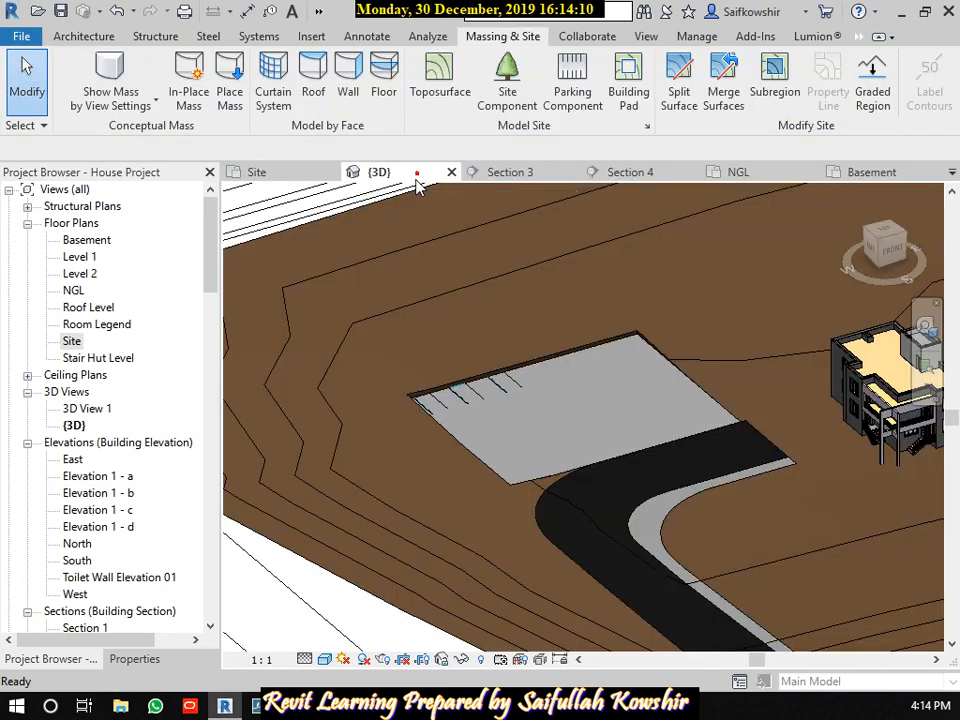
{"action": "scroll", "coordinate": [600, 332], "scroll_direction": "down", "scroll_amount": 5}
{"action": "middle_click_drag", "start_coordinate": [680, 322], "coordinate": [565, 322]}
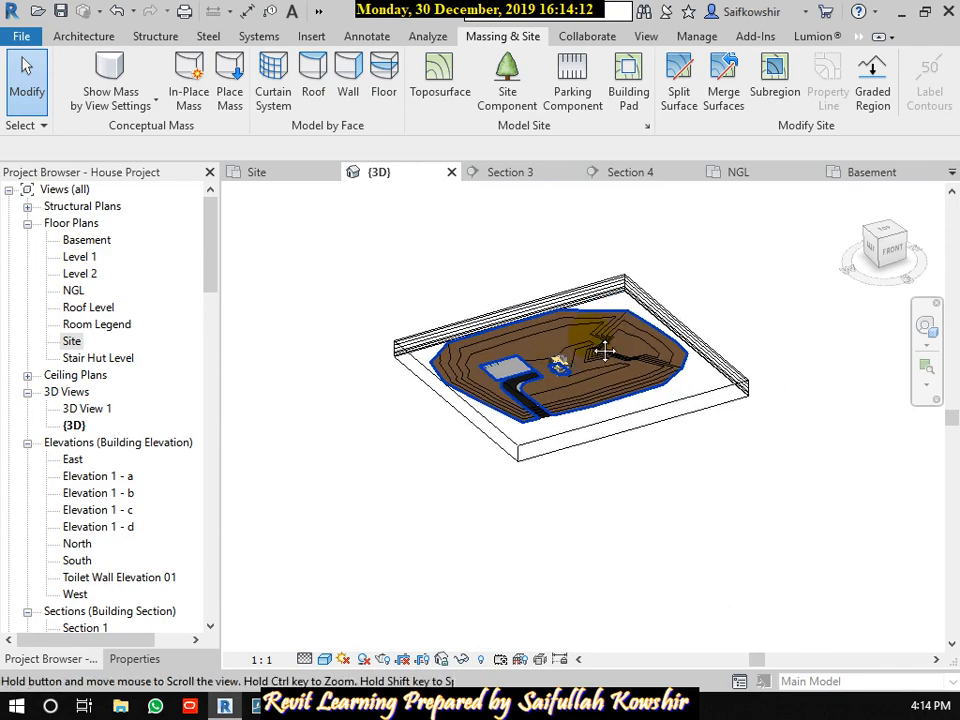
{"action": "scroll", "coordinate": [530, 320], "scroll_direction": "up", "scroll_amount": 6}
{"action": "scroll", "coordinate": [512, 285], "scroll_direction": "down", "scroll_amount": 3}
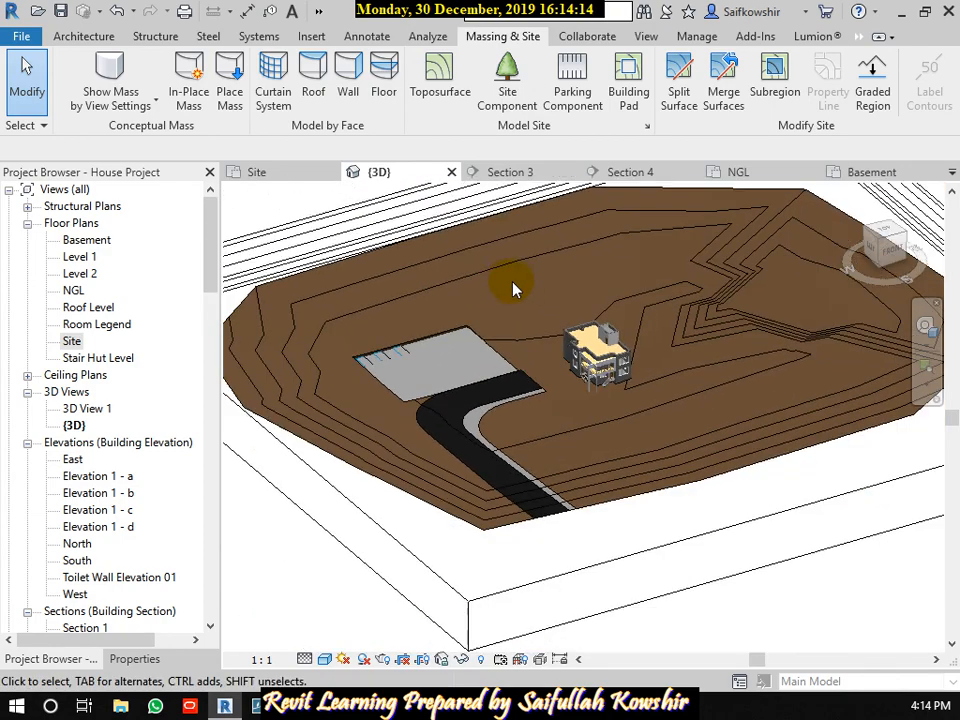
{"action": "middle_click_drag", "start_coordinate": [510, 281], "coordinate": [521, 351]}
{"action": "scroll", "coordinate": [398, 399], "scroll_direction": "up", "scroll_amount": 1}
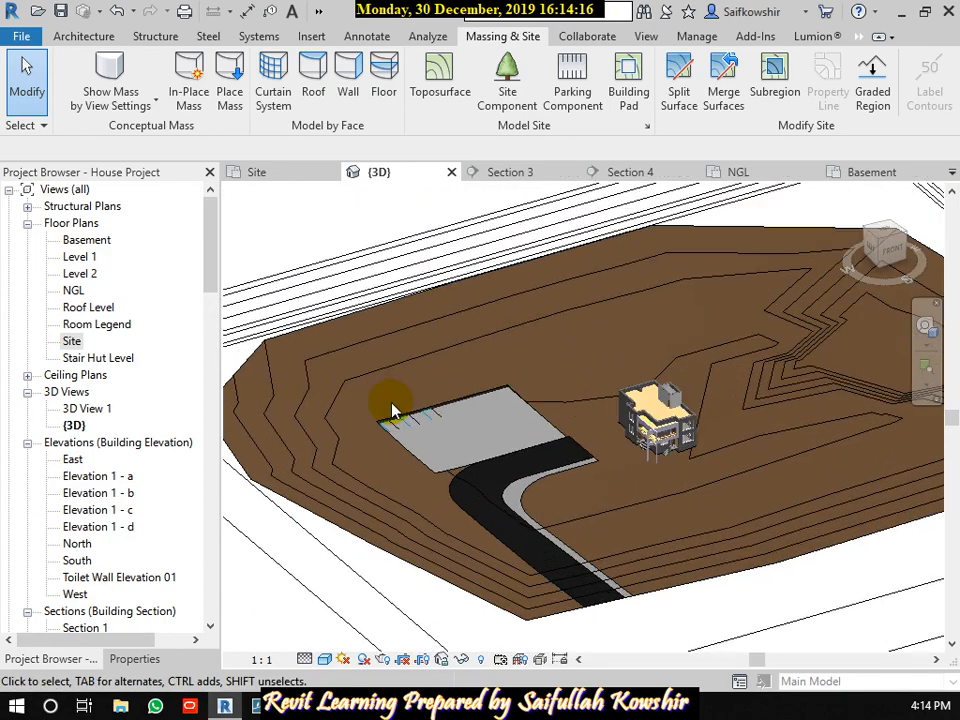
{"action": "left_click", "coordinate": [351, 358]}
{"action": "scroll", "coordinate": [448, 352], "scroll_direction": "down", "scroll_amount": 2}
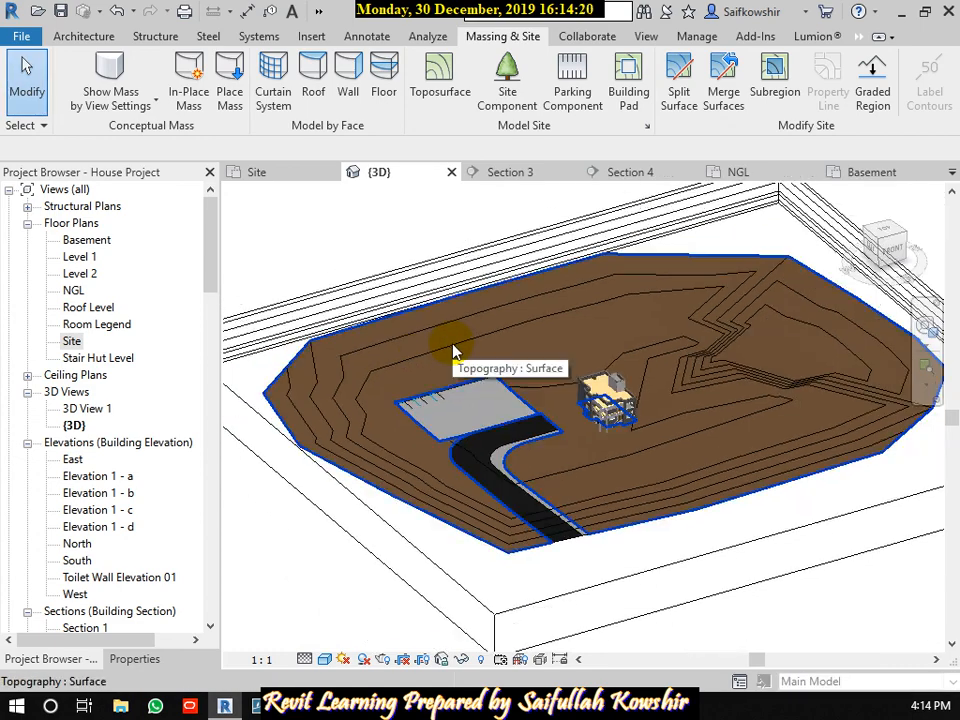
{"action": "middle_click_drag", "start_coordinate": [450, 343], "coordinate": [482, 364]}
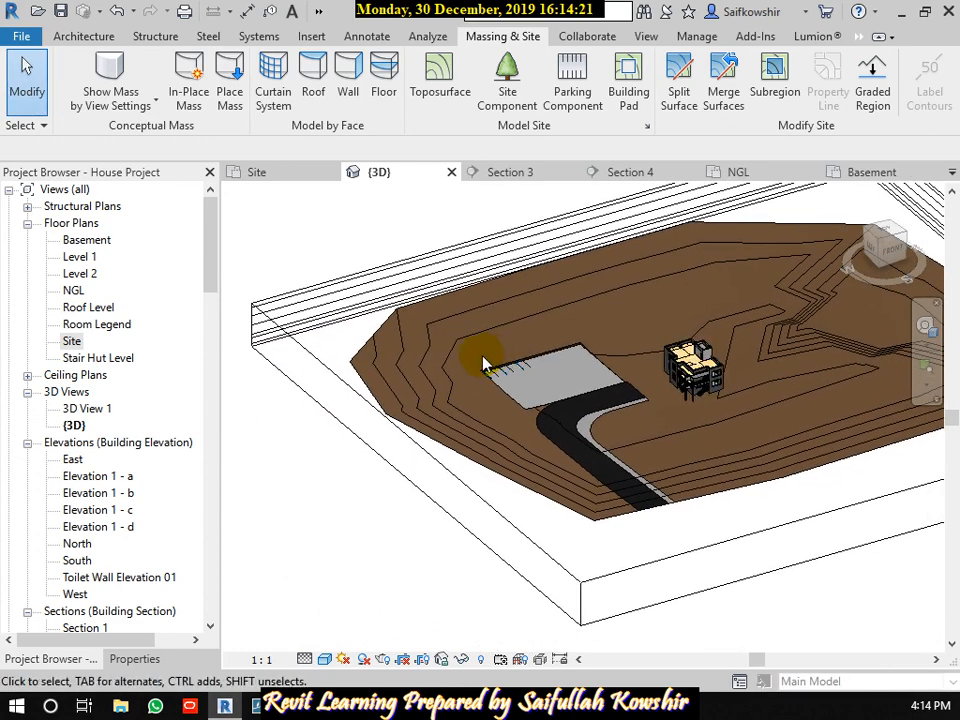
Set the 3D view scale to 1 : 1000 and raise the section box's top face well above the terrain to include the trees.
{"action": "left_click", "coordinate": [268, 665]}
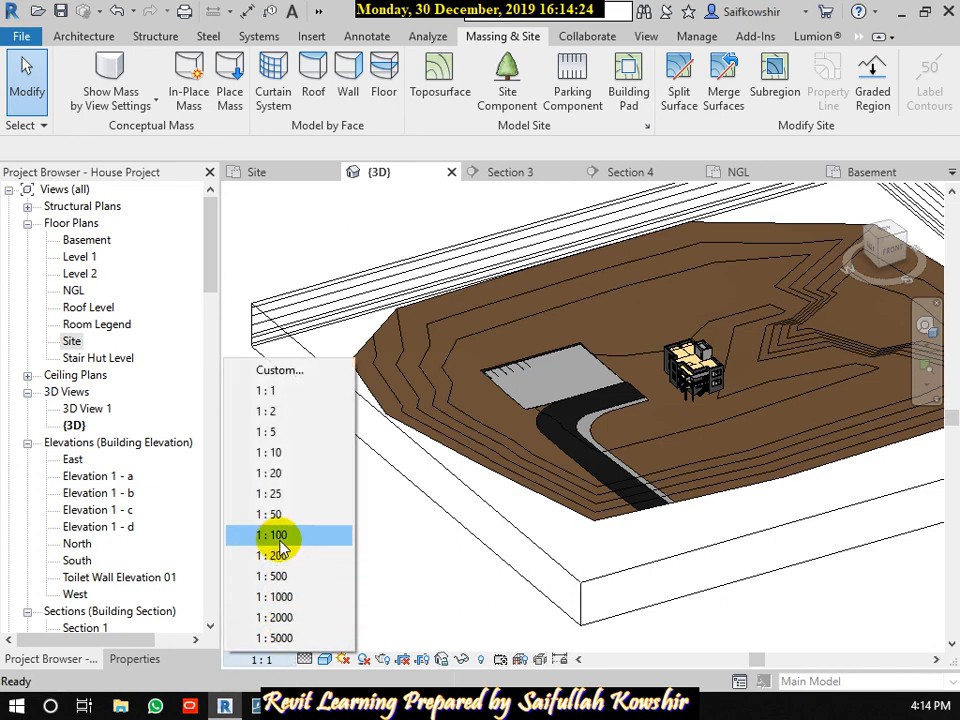
{"action": "left_click", "coordinate": [285, 598]}
{"action": "left_click", "coordinate": [477, 498]}
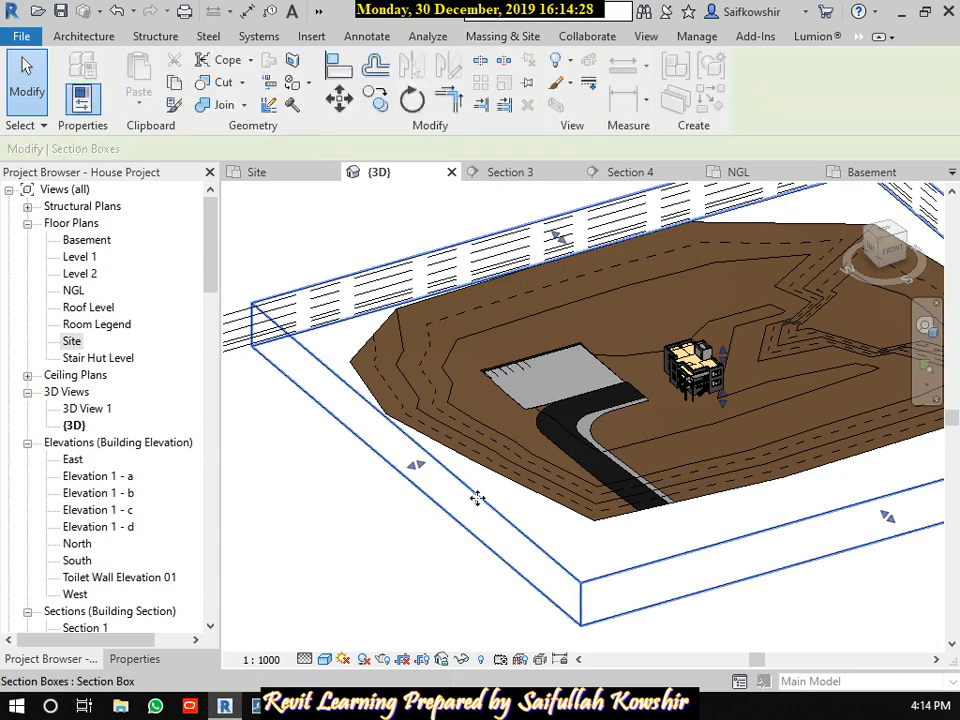
{"action": "scroll", "coordinate": [477, 498], "scroll_direction": "down", "scroll_amount": 5}
{"action": "left_click_drag", "start_coordinate": [574, 435], "coordinate": [588, 316]}
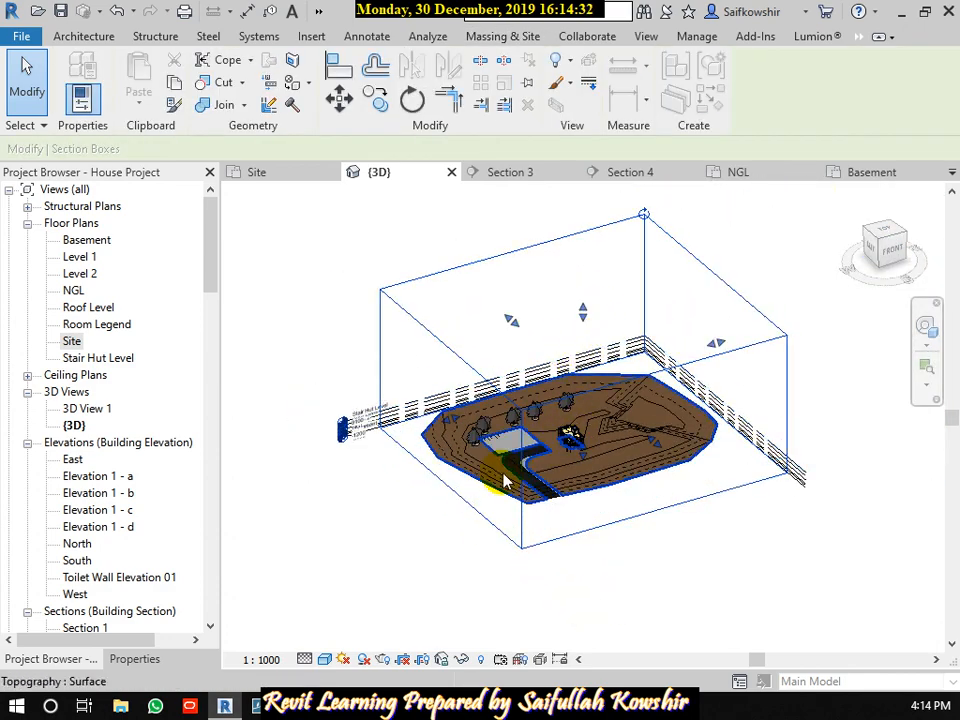
{"action": "scroll", "coordinate": [464, 446], "scroll_direction": "up", "scroll_amount": 4}
{"action": "scroll", "coordinate": [464, 446], "scroll_direction": "up", "scroll_amount": 2}
{"action": "middle_click_drag", "start_coordinate": [531, 360], "coordinate": [426, 422]}
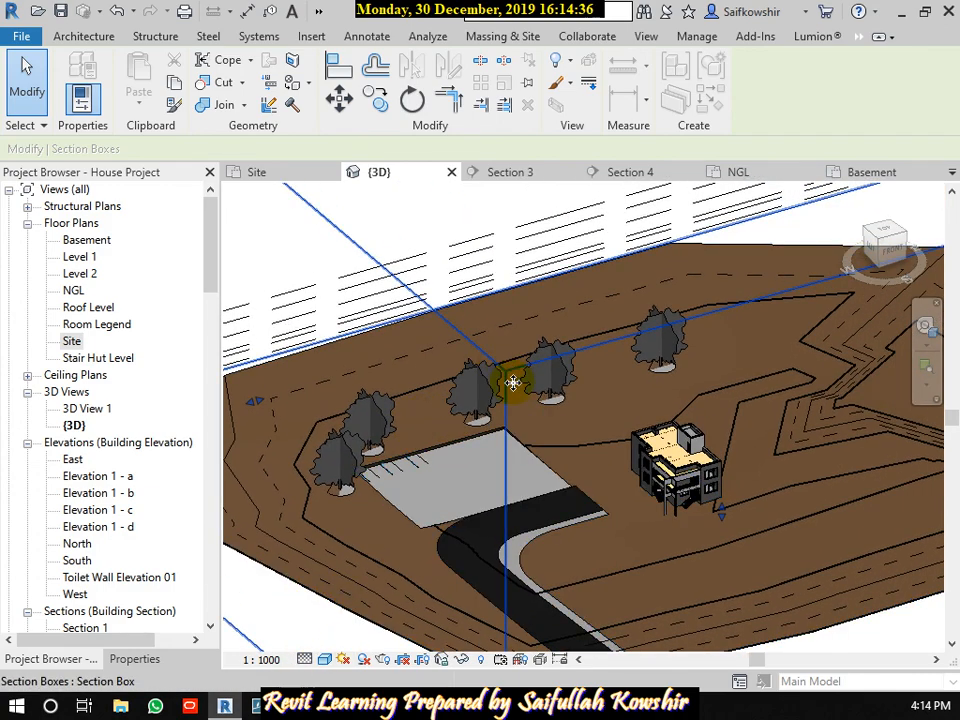
{"action": "scroll", "coordinate": [568, 407], "scroll_direction": "down", "scroll_amount": 2}
{"action": "scroll", "coordinate": [583, 401], "scroll_direction": "down", "scroll_amount": 3}
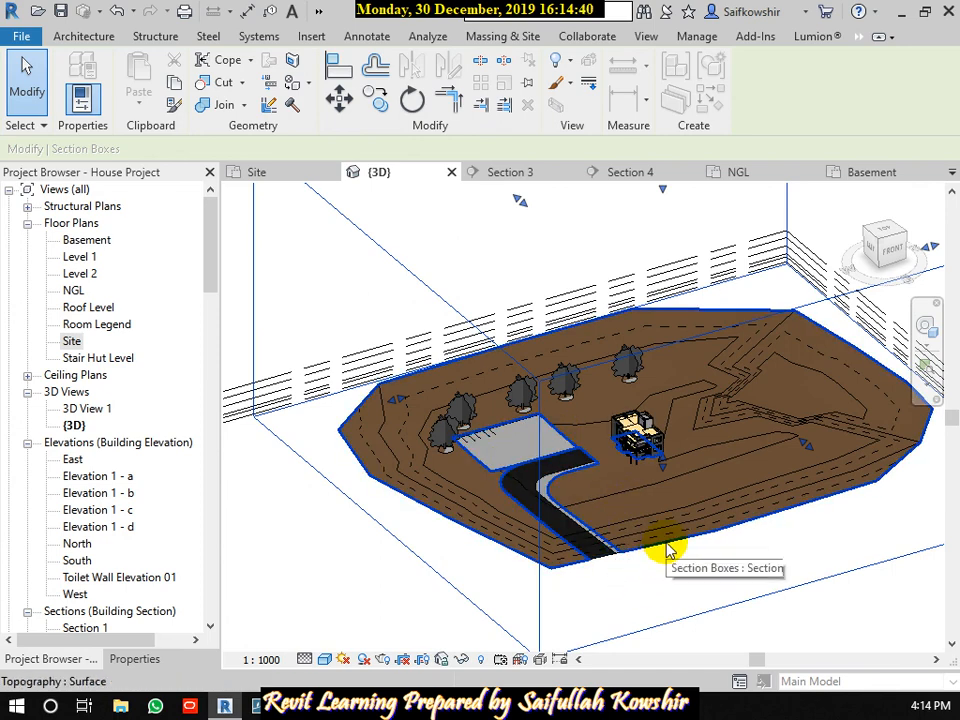
{"action": "key", "text": "Escape"}
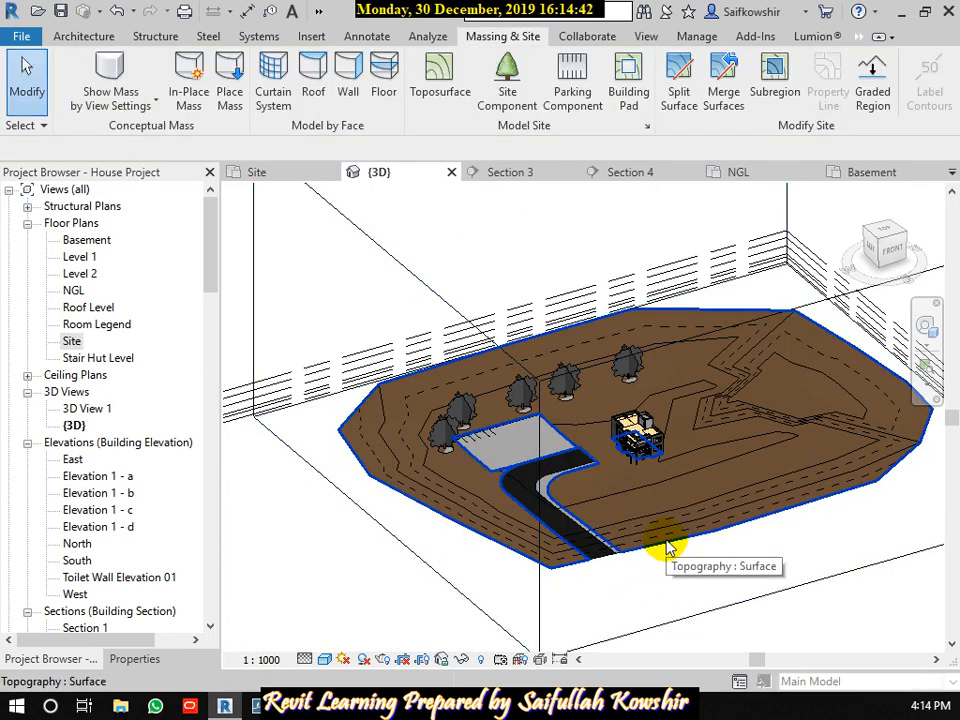